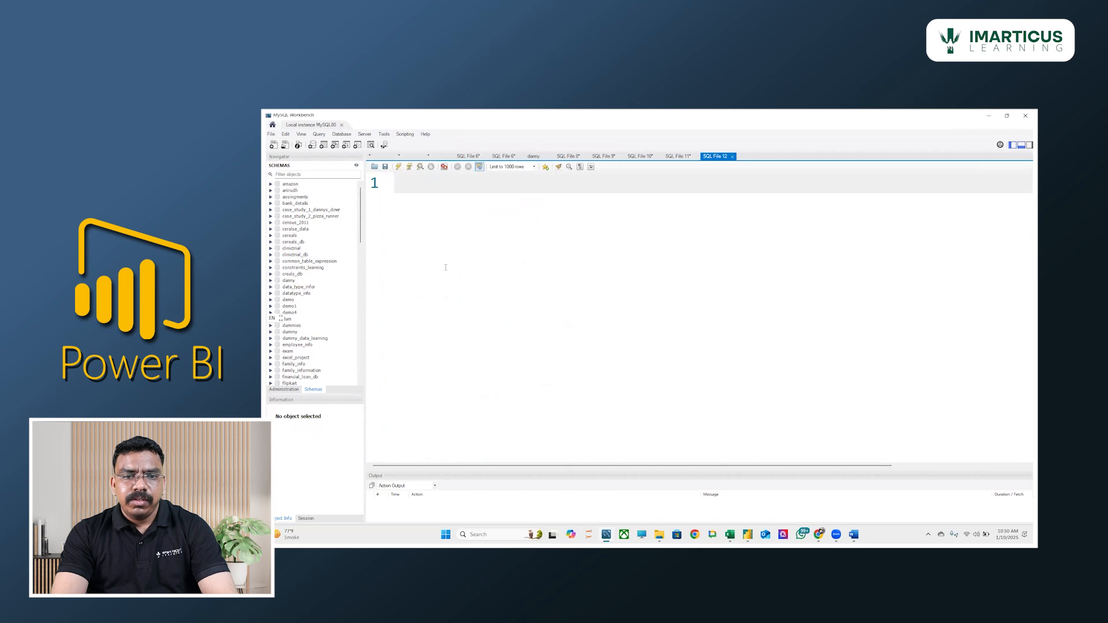
# - Create a database named ice_cream_Sales_Analysis with a create database statement and execute it
pyautogui.write('create databa')
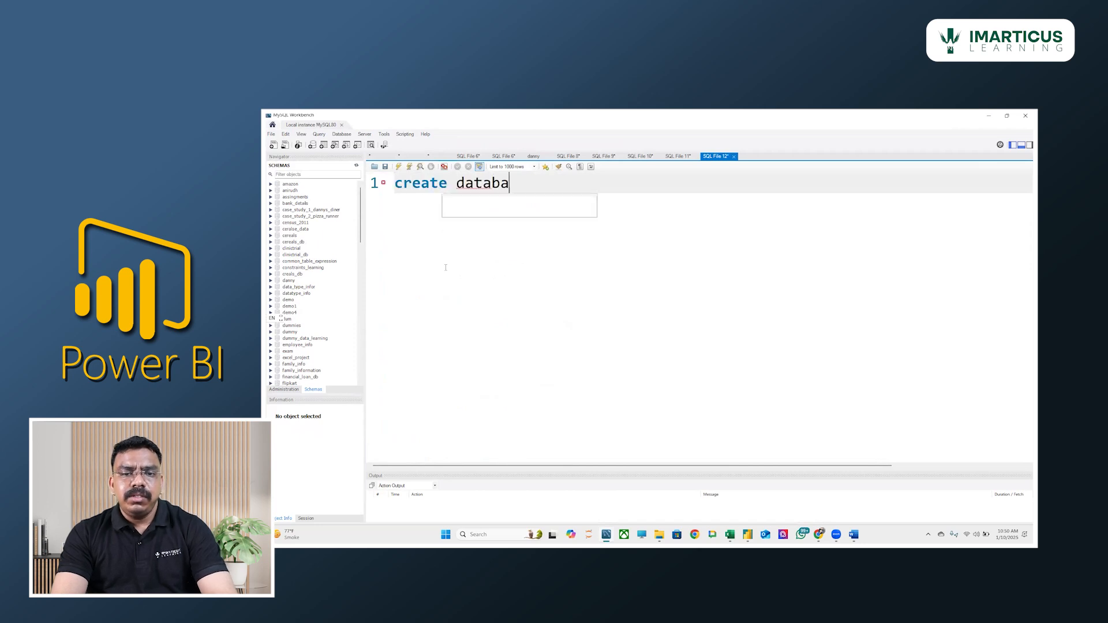
pyautogui.write('se ice_cream_Sales_Analysis;')
pyautogui.hotkey('ctrl', 'Return')
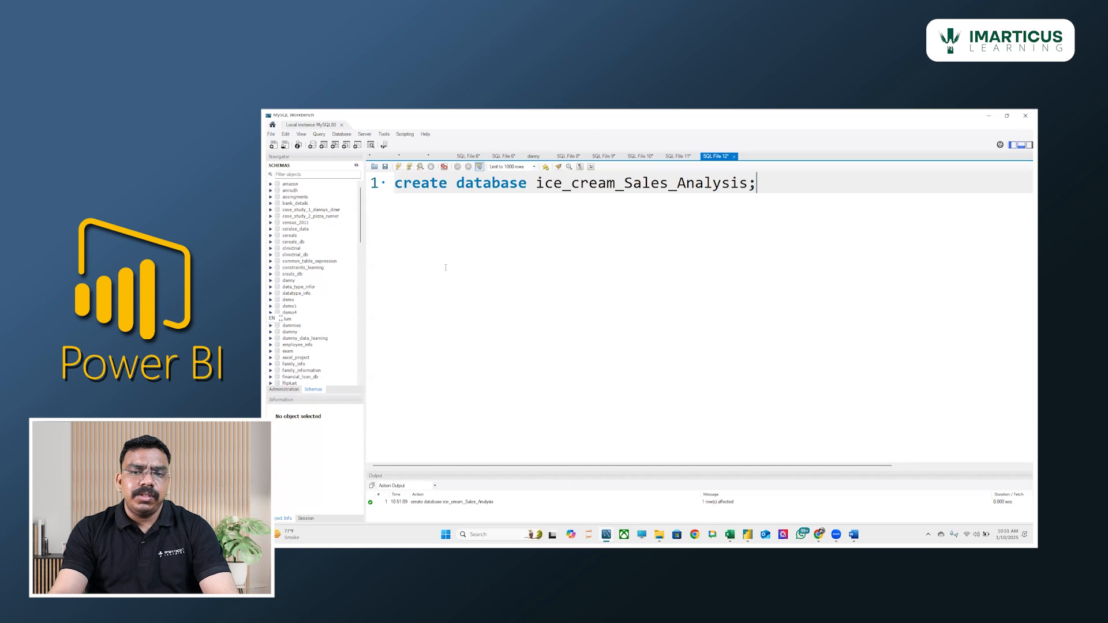
# - Add the statement "use ice_cream_Sales_Analysis;" on a new line and execute it to make that database active
pyautogui.press('Return')
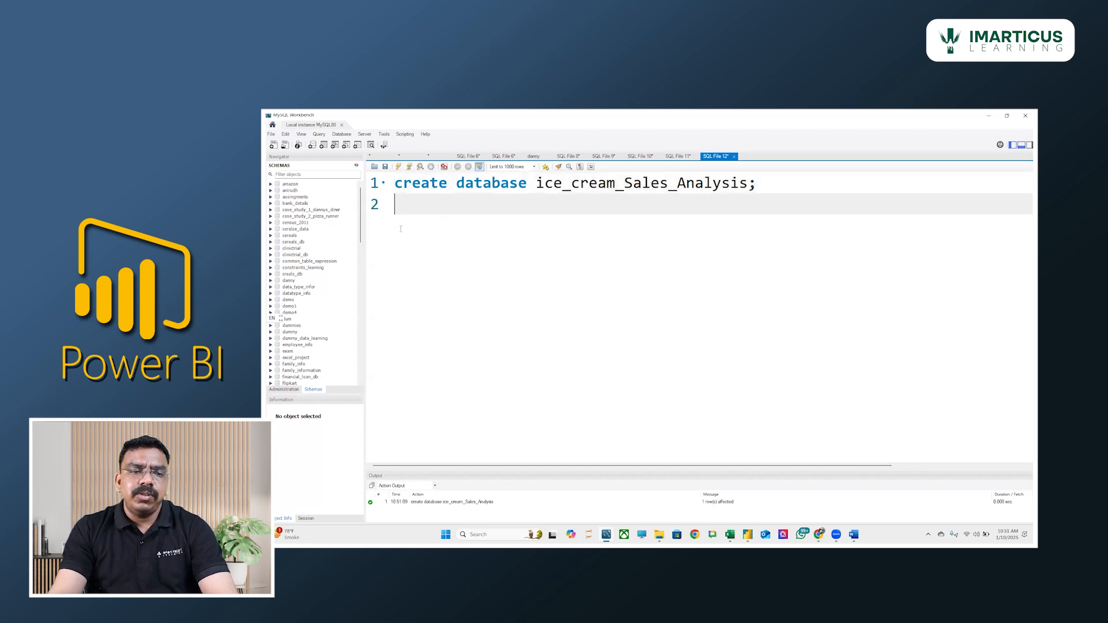
pyautogui.scroll(-7, 327, 252)
pyautogui.scroll(7, 327, 252)
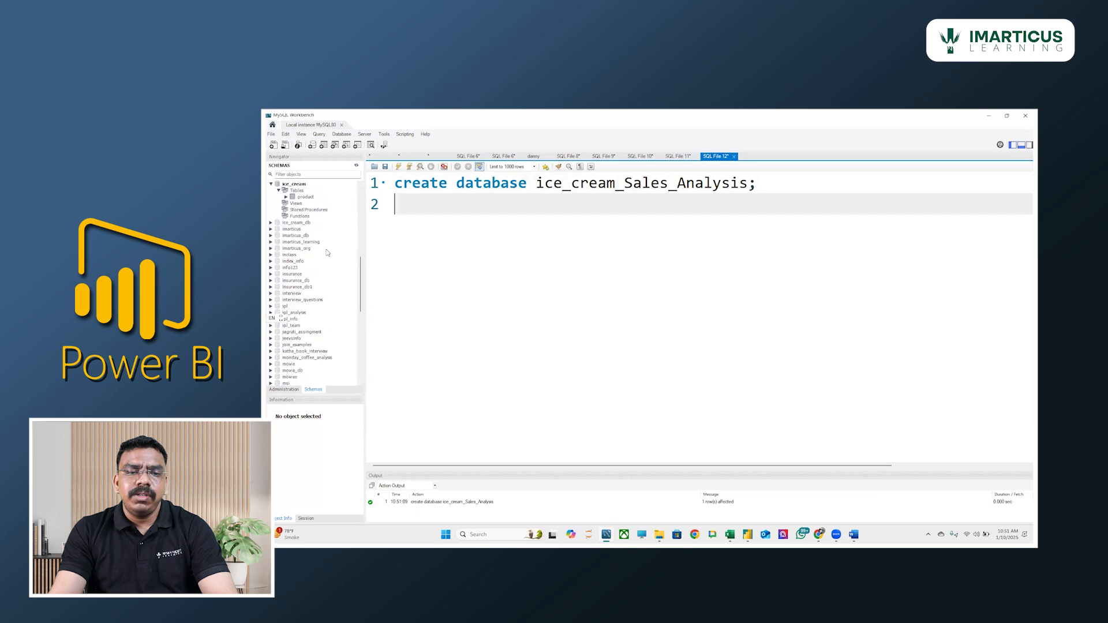
pyautogui.write('use')
pyautogui.doubleClick(635, 184)
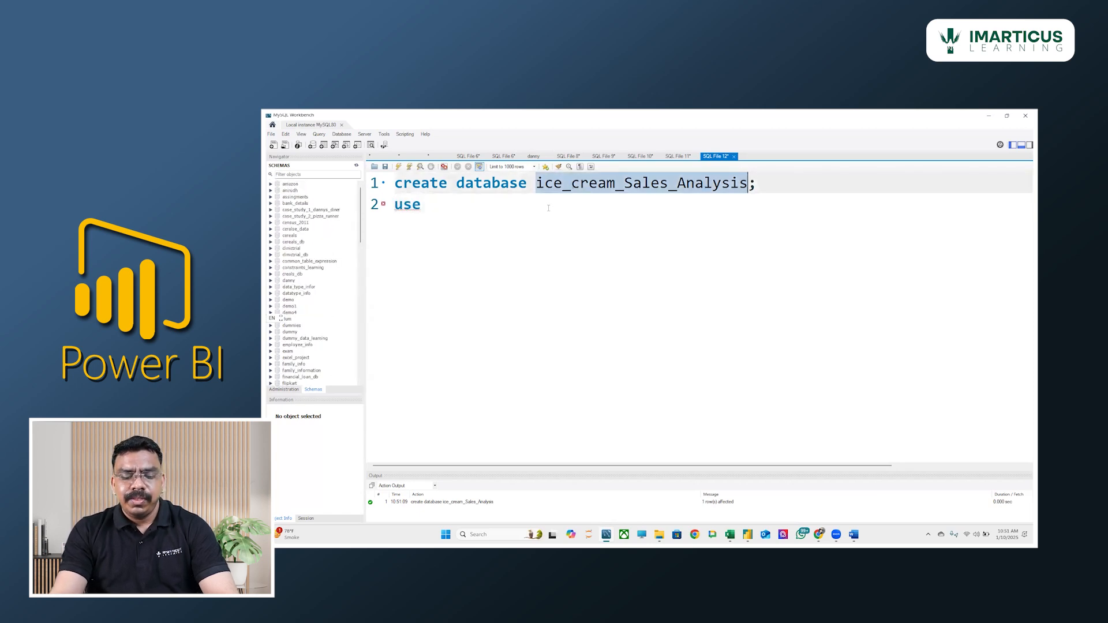
pyautogui.hotkey('ctrl', 'c')
pyautogui.click(548, 208)
pyautogui.hotkey('ctrl', 'v')
pyautogui.write(';')
pyautogui.hotkey('ctrl', 'Return')
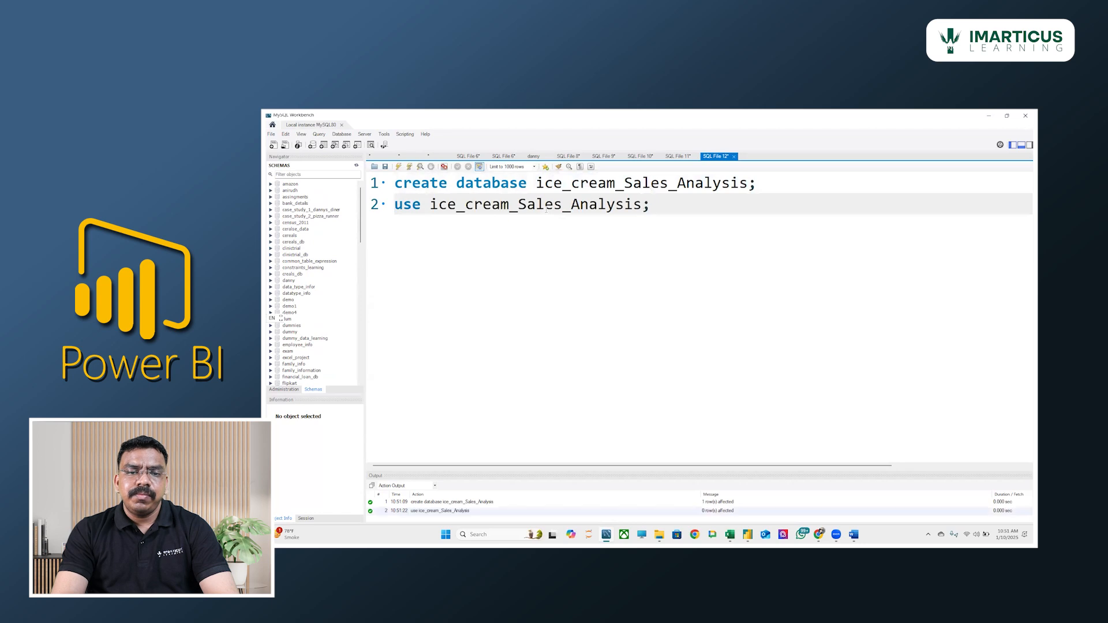
# - Refresh the schema list, locate the ice_cream_sales_analysis database, and add a new empty line below the use statement
pyautogui.click(357, 166)
pyautogui.moveTo(358, 220); pyautogui.dragTo(358, 261)
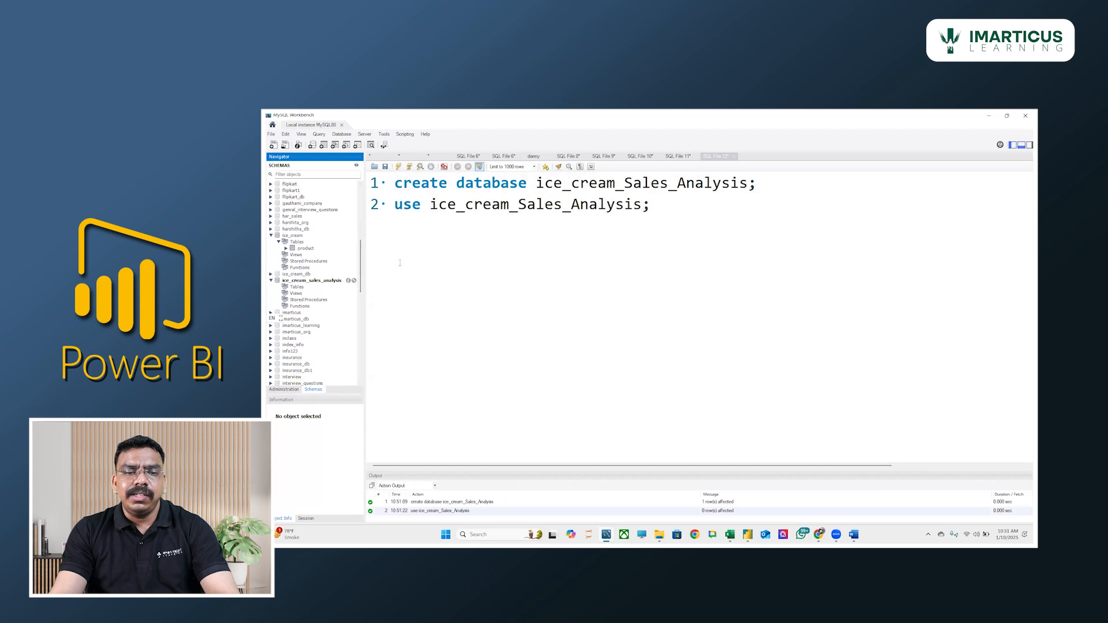
pyautogui.click(645, 199)
pyautogui.press('Return')
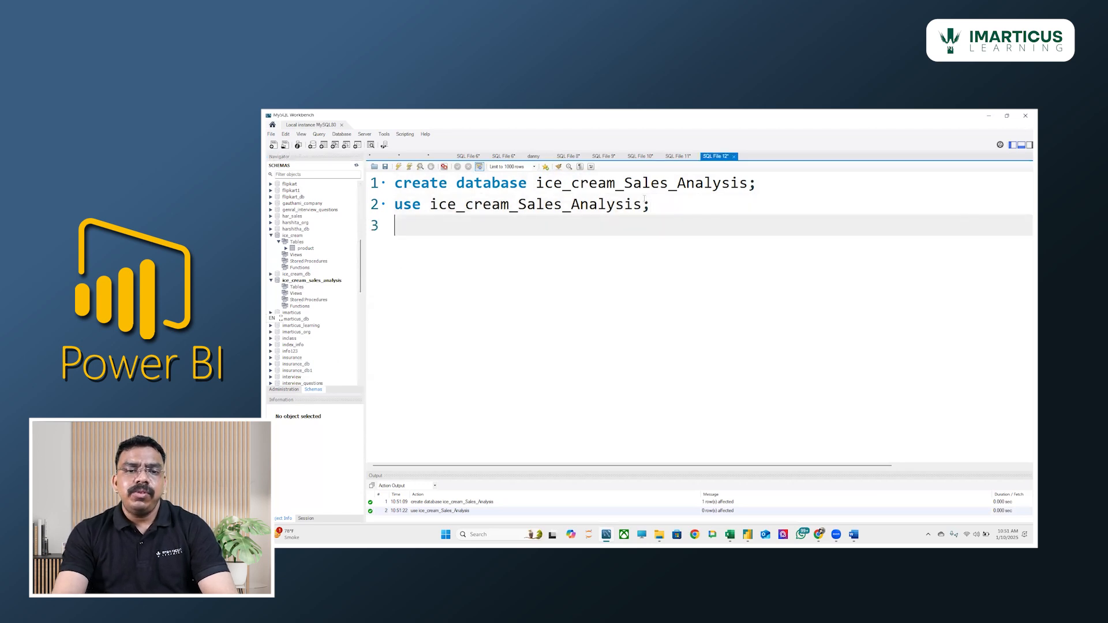
# - Start a table data import for ice_cream_sales_analysis and choose the Product CSV file from the Dimensions folder in Project on Power BI
pyautogui.rightClick(293, 288)
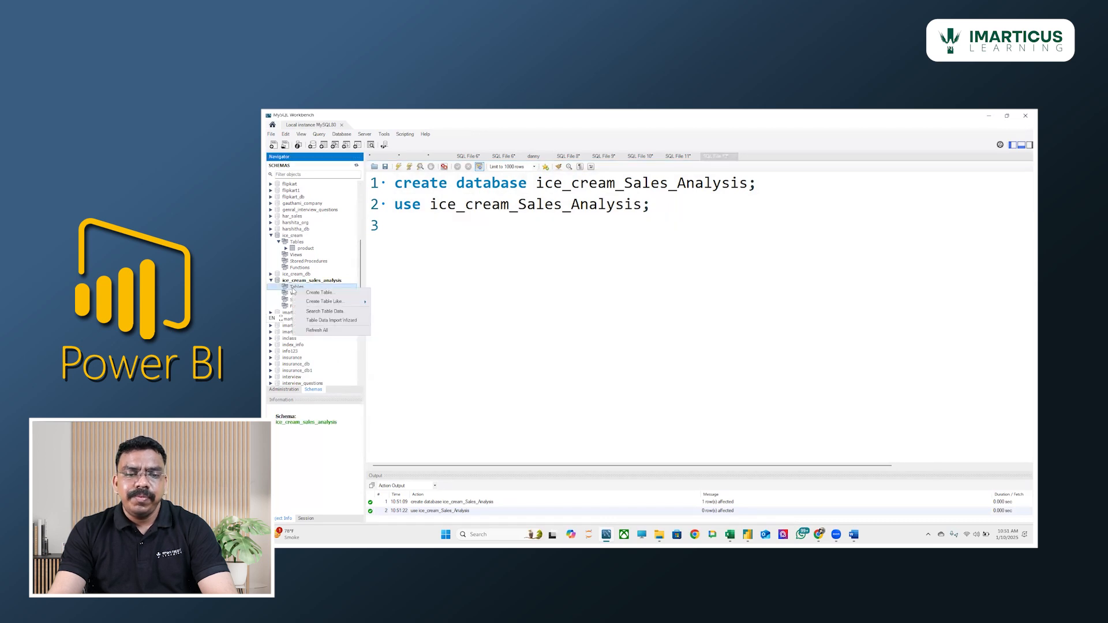
pyautogui.click(342, 321)
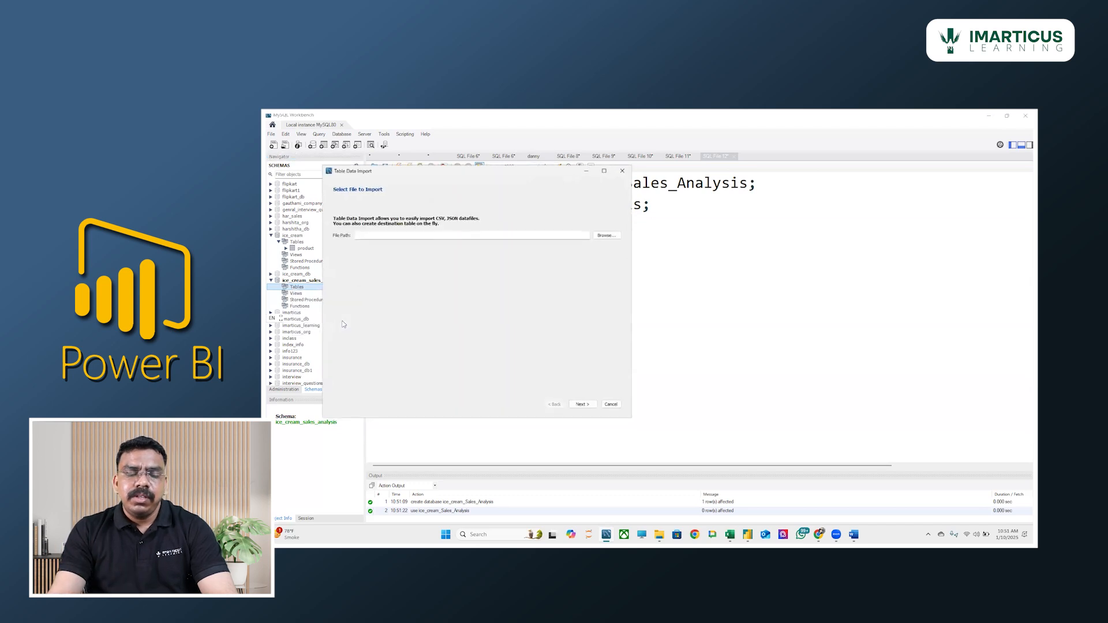
pyautogui.click(607, 235)
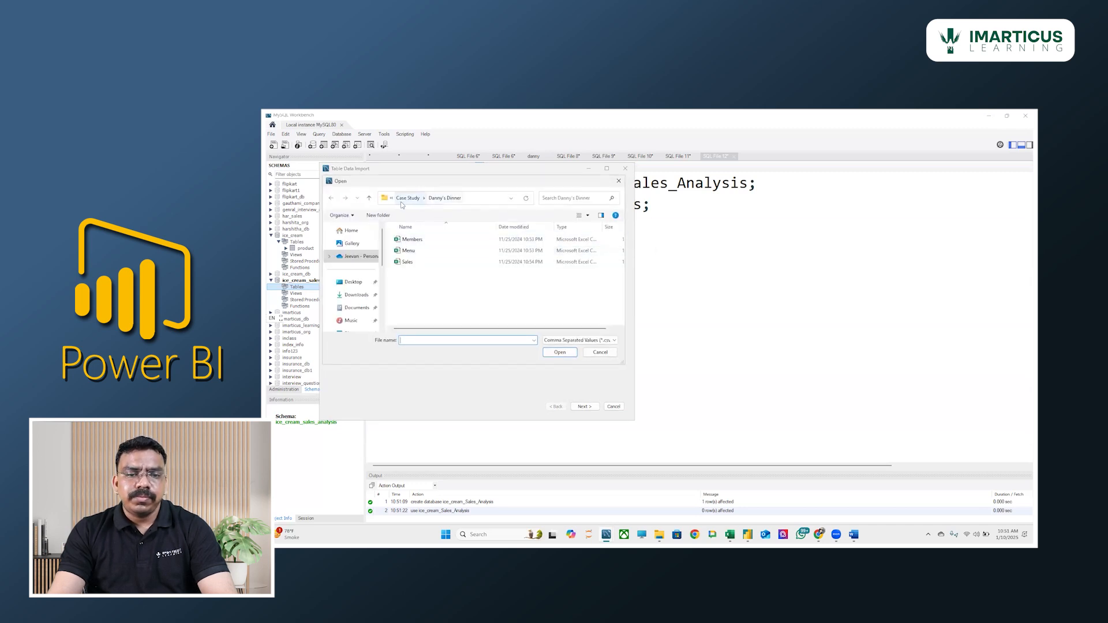
pyautogui.click(340, 280)
pyautogui.scroll(-10, 420, 299)
pyautogui.scroll(3, 437, 263)
pyautogui.doubleClick(434, 254)
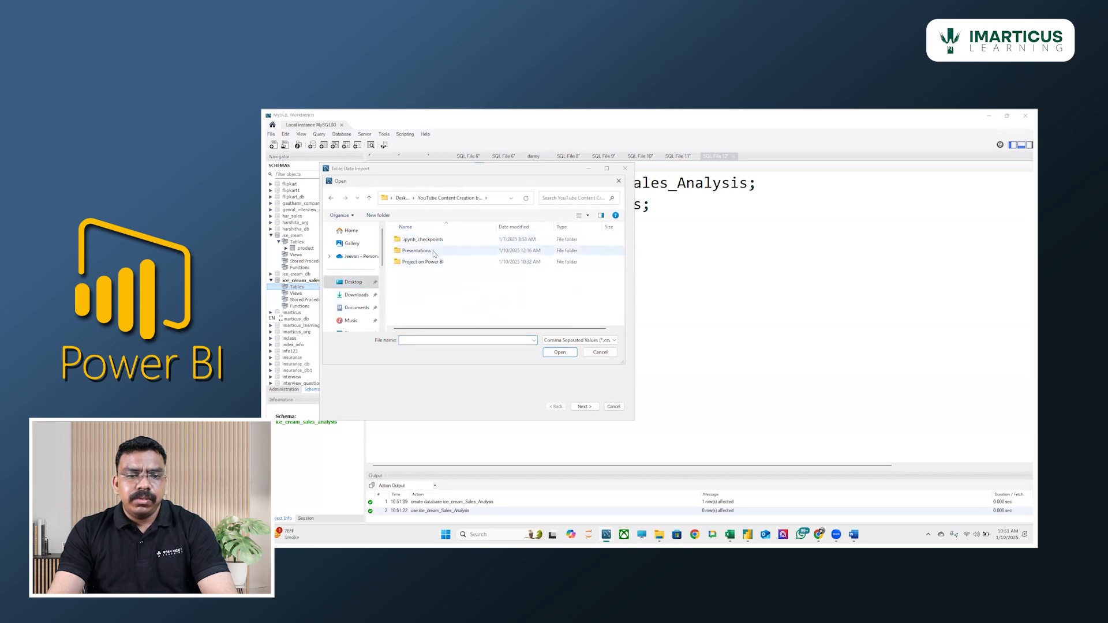
pyautogui.doubleClick(442, 262)
pyautogui.click(427, 252)
pyautogui.doubleClick(427, 251)
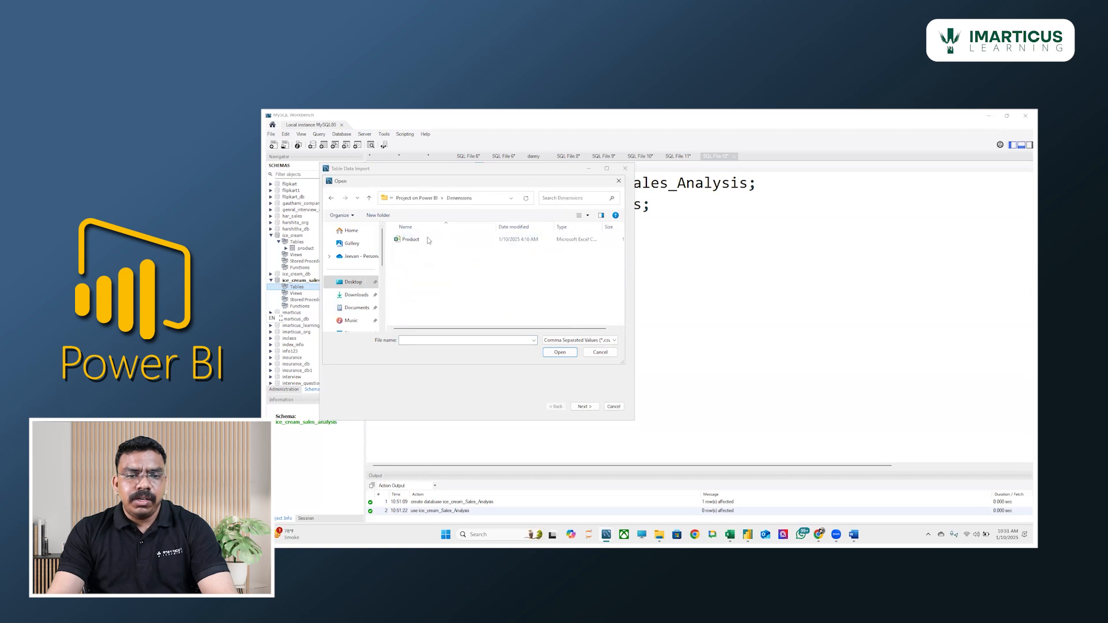
pyautogui.click(411, 239)
pyautogui.click(566, 352)
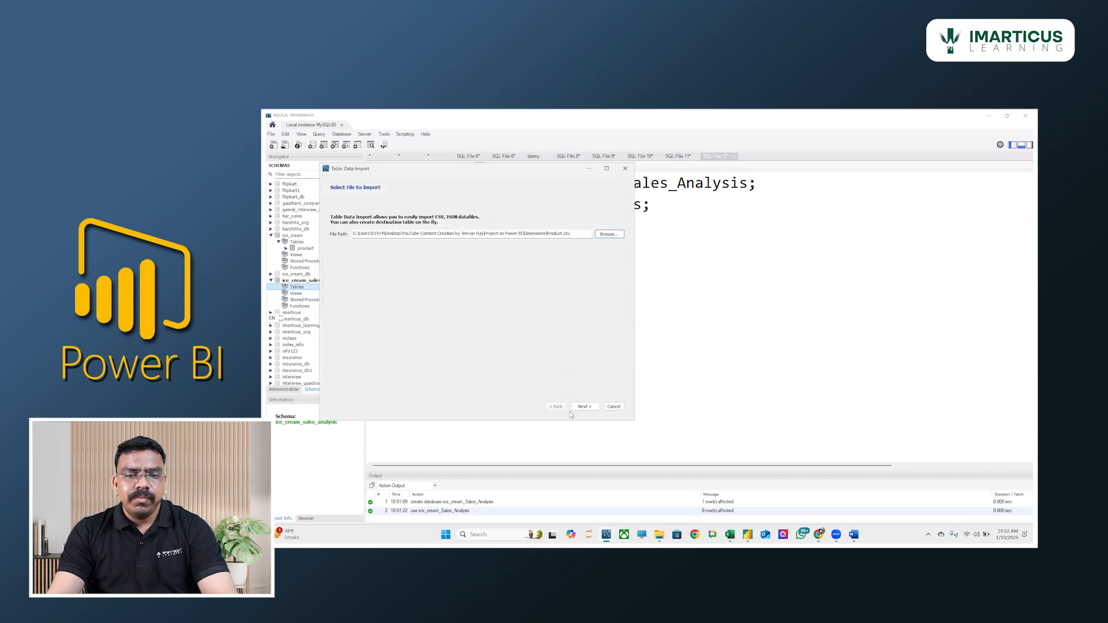
# - Import the Product file as a new table in ice_cream_sales_analysis with the default settings and finish the import wizard
pyautogui.click(583, 407)
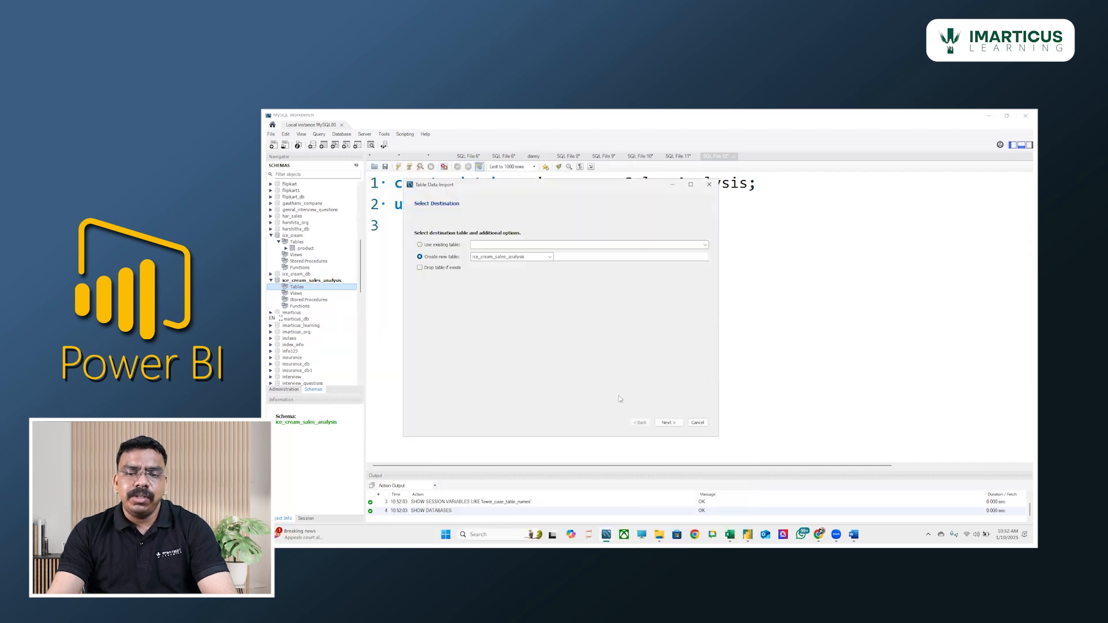
pyautogui.click(671, 424)
pyautogui.click(671, 423)
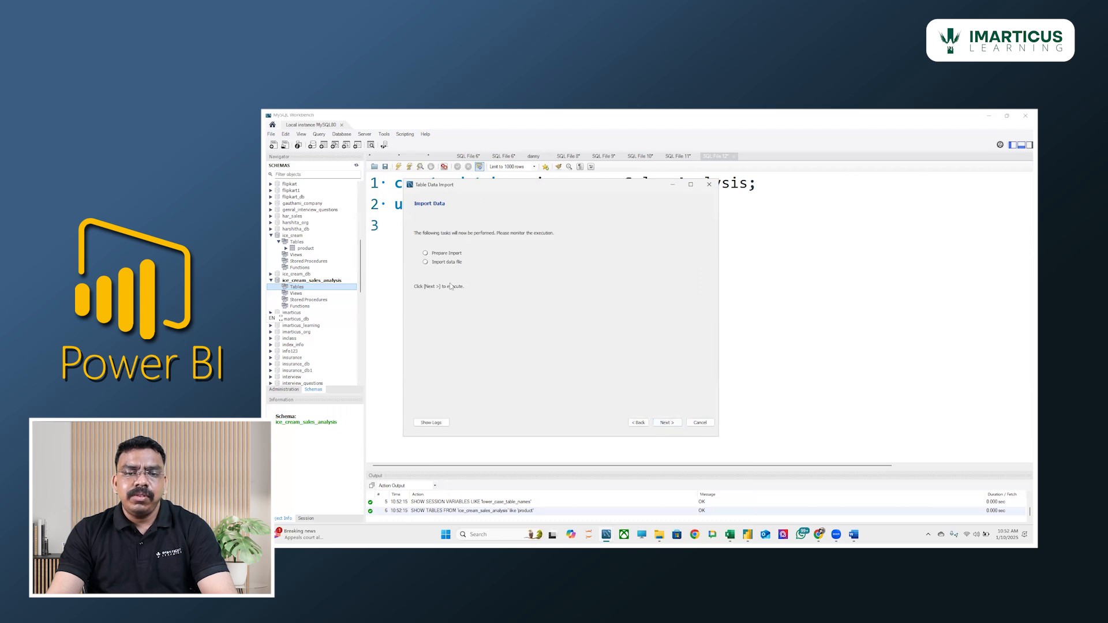
pyautogui.click(666, 422)
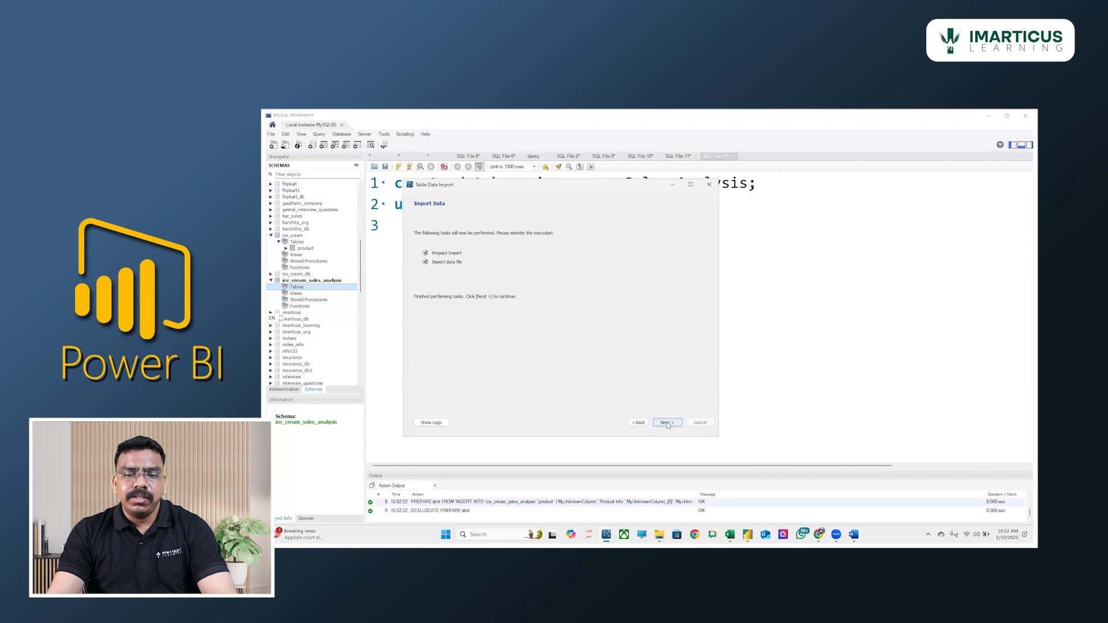
pyautogui.click(667, 422)
pyautogui.click(666, 422)
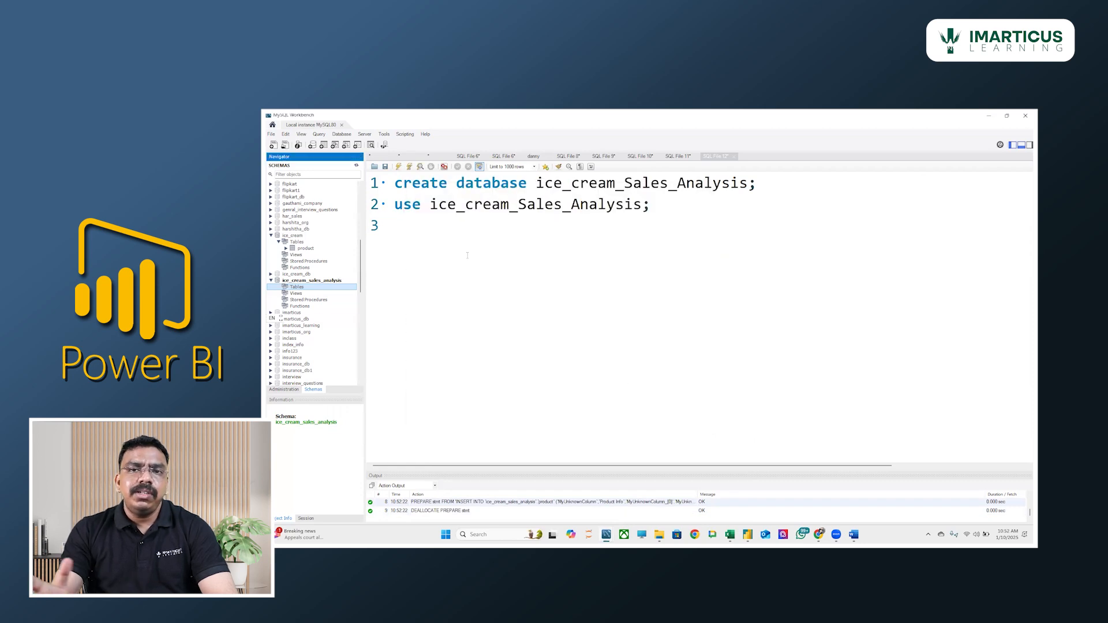
# - Refresh the schema's tables, run "select * from product;", and display the session's connection details
pyautogui.click(485, 227)
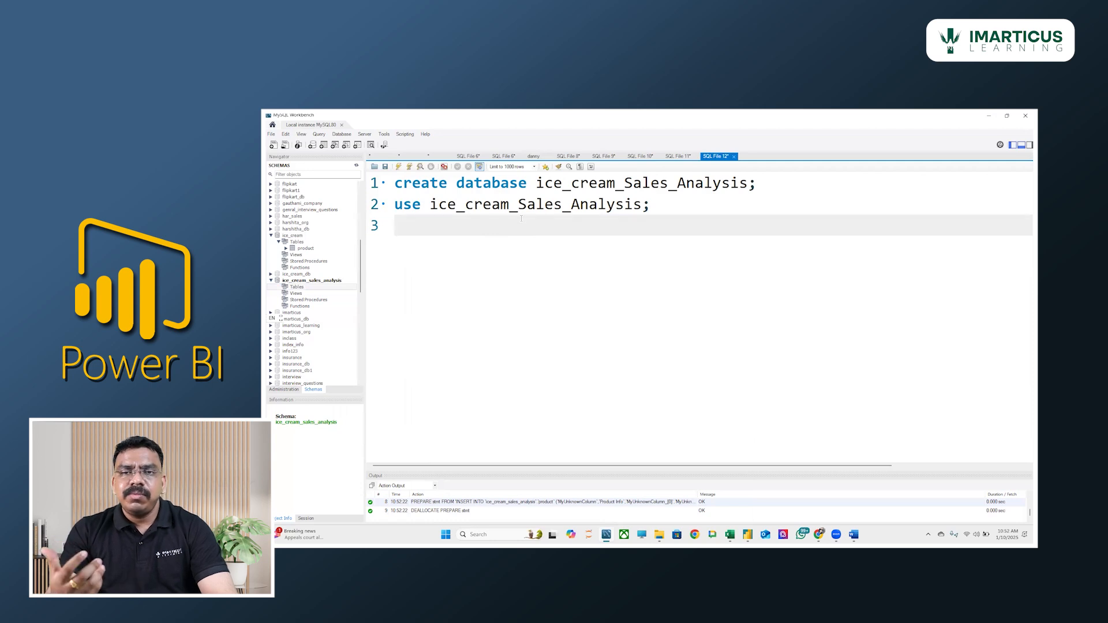
pyautogui.write('select * from')
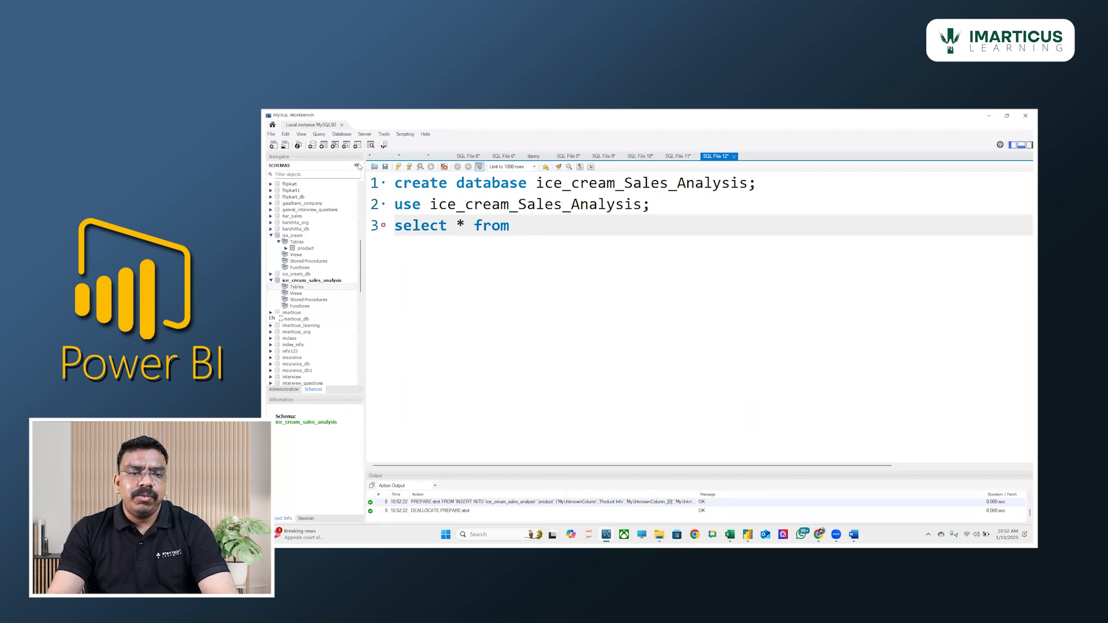
pyautogui.click(357, 166)
pyautogui.doubleClick(296, 287)
pyautogui.click(527, 224)
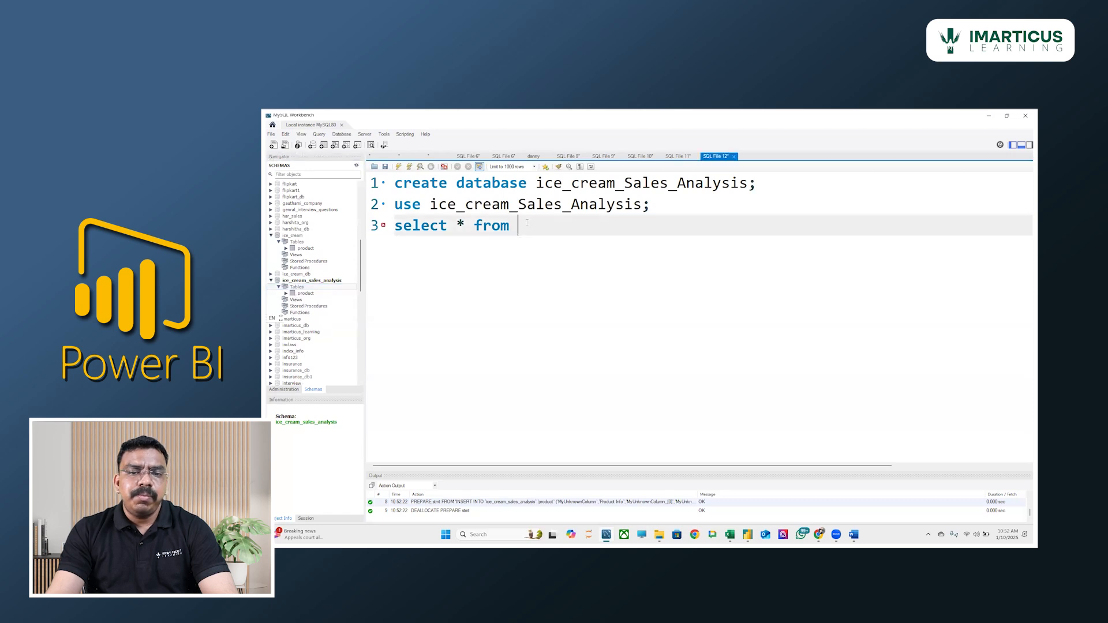
pyautogui.write('product;')
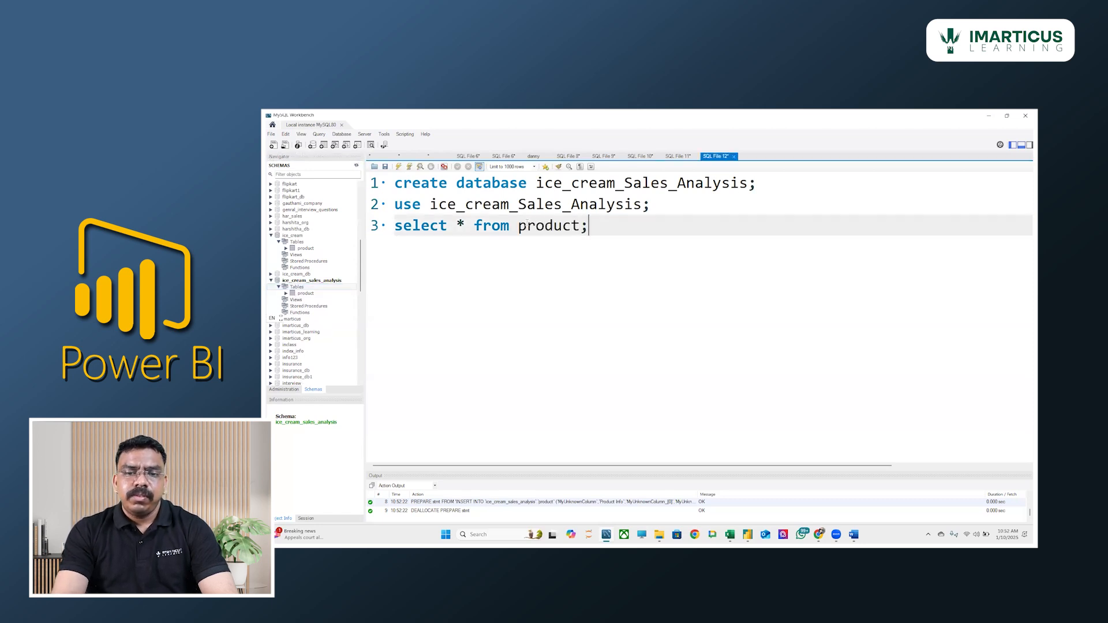
pyautogui.hotkey('ctrl', 'Return')
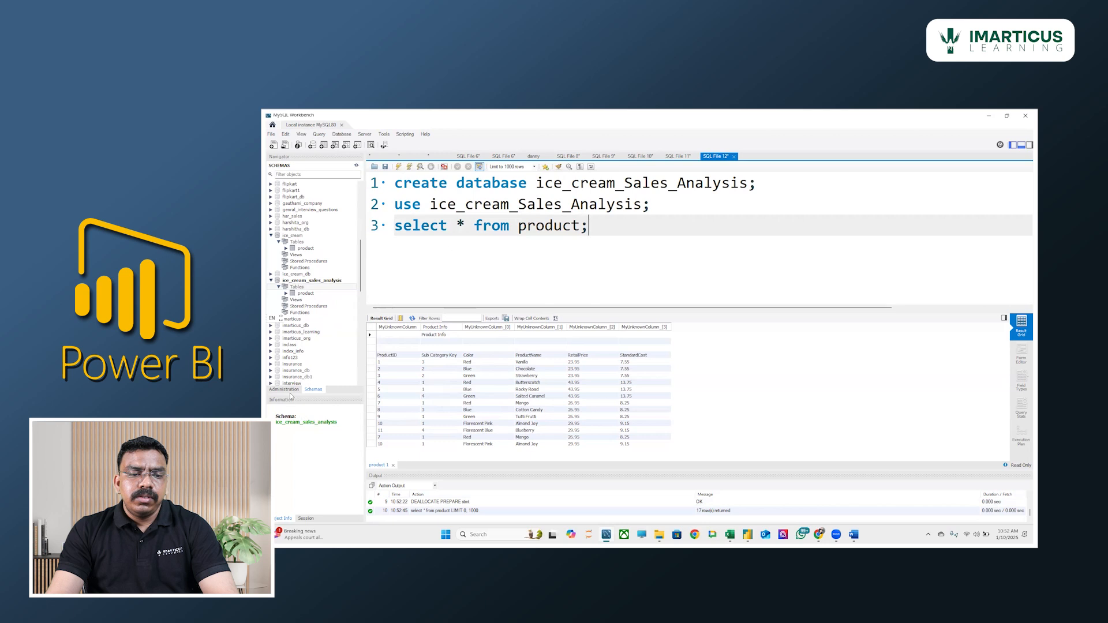
pyautogui.click(306, 520)
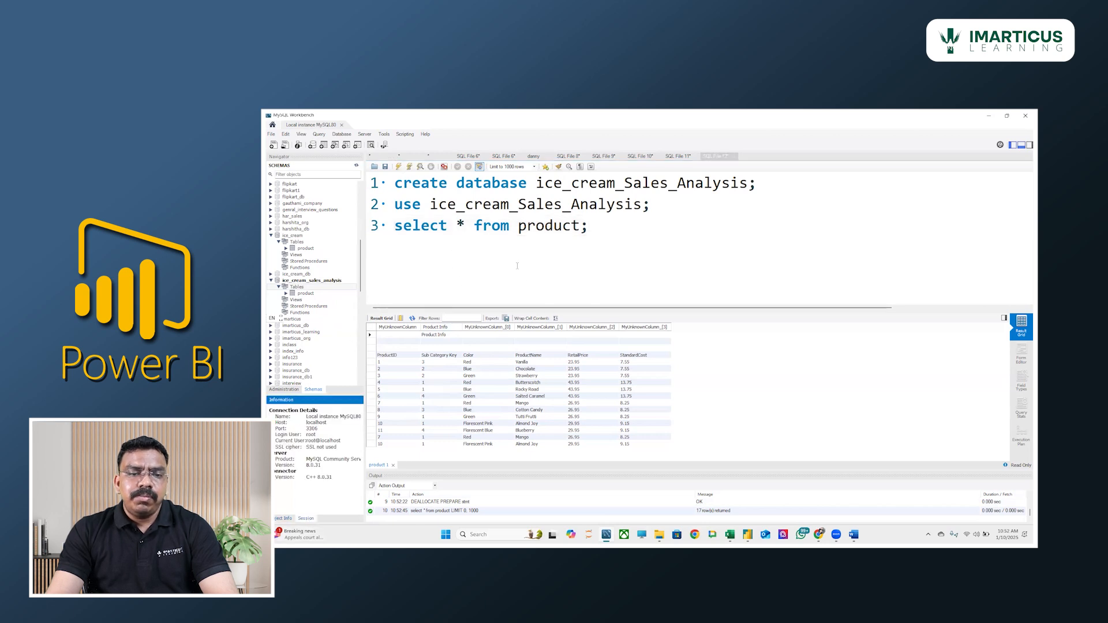
# - Switch to Power BI Desktop, search the data sources for mysql, and start a connection with the MySQL database connector
pyautogui.hotkey('alt', 'Tab')
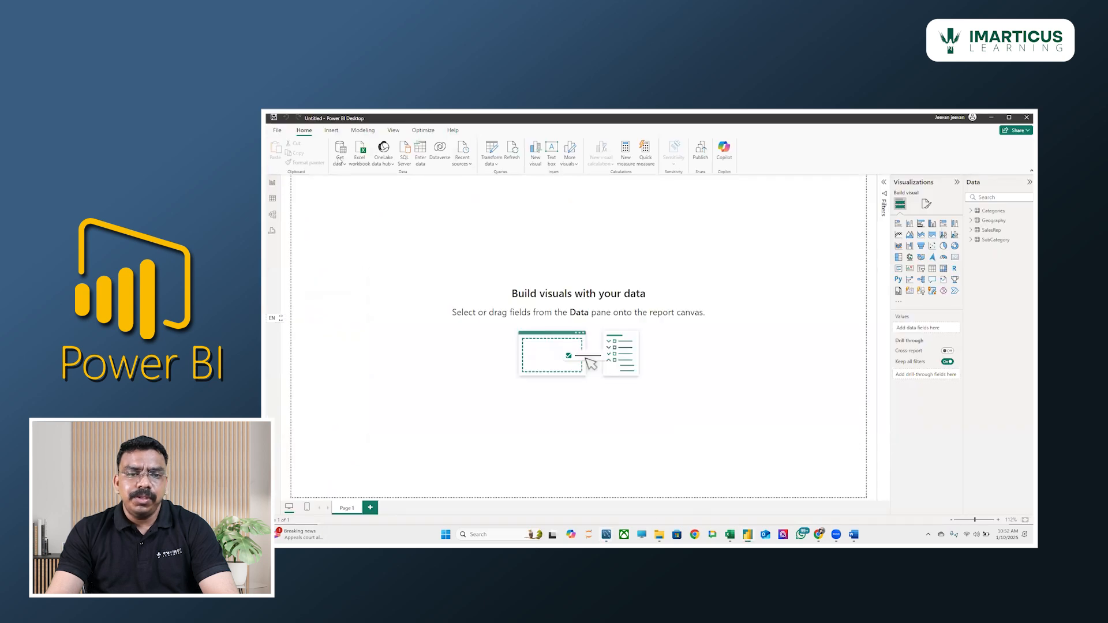
pyautogui.click(339, 165)
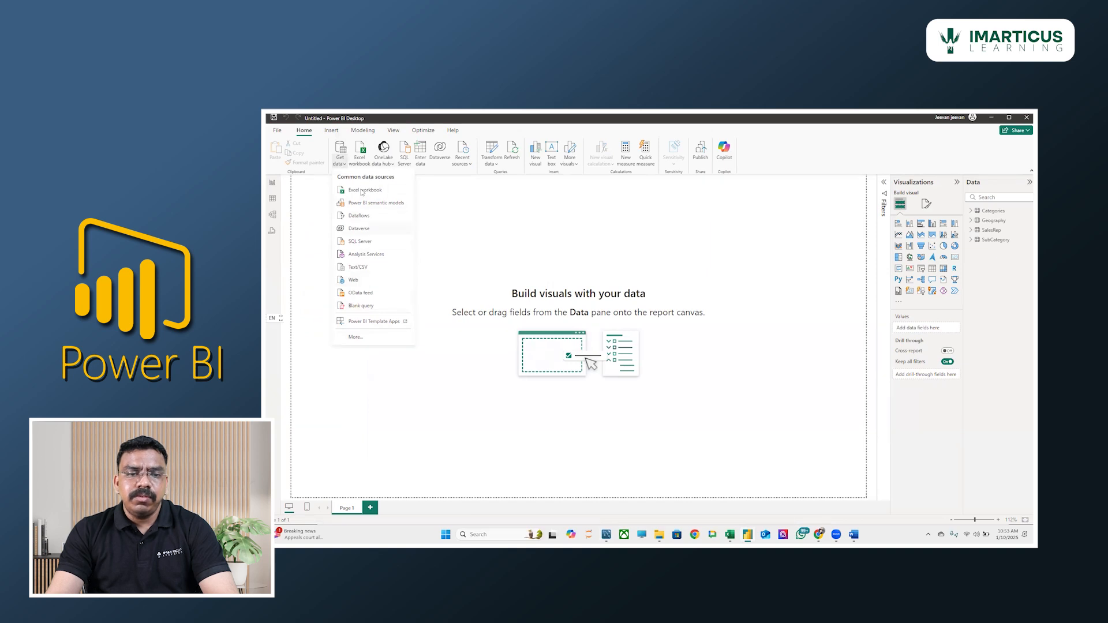
pyautogui.click(357, 337)
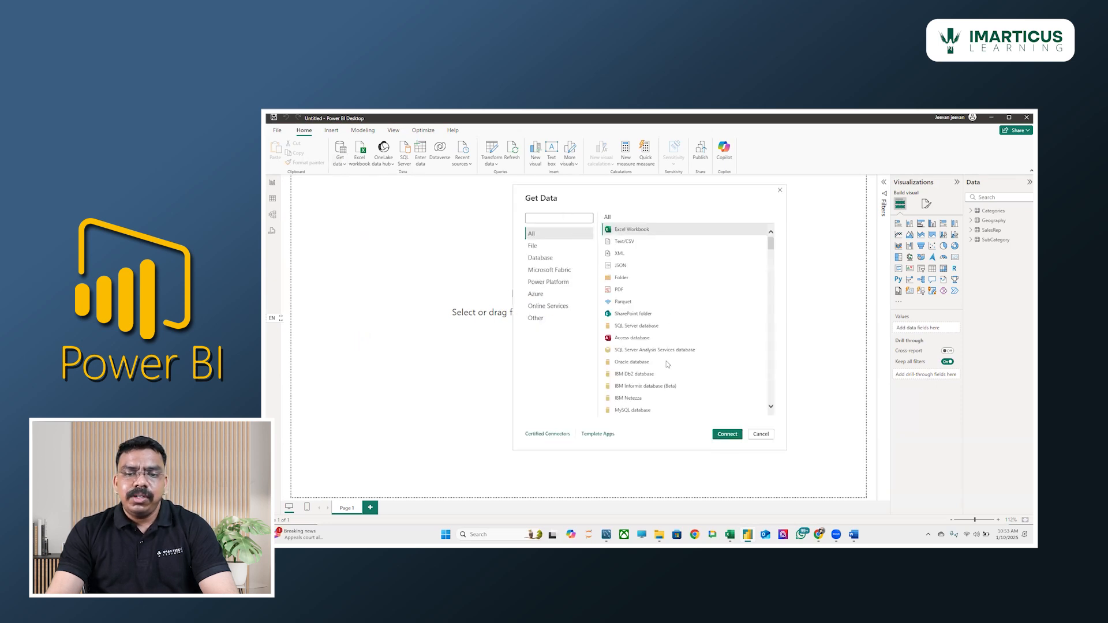
pyautogui.scroll(-1, 626, 341)
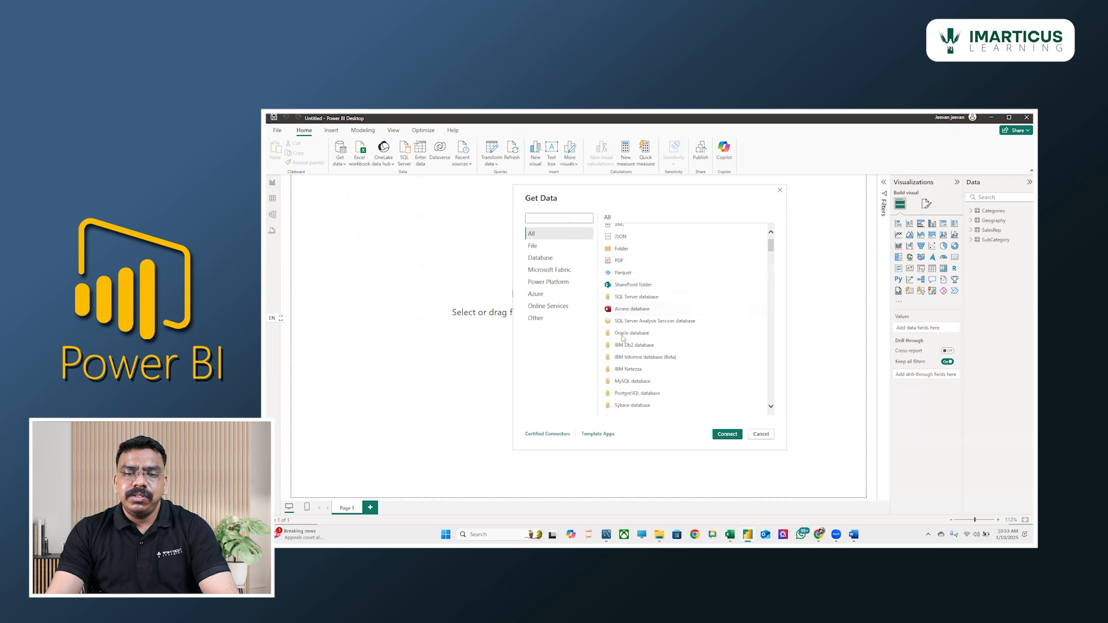
pyautogui.scroll(1, 622, 338)
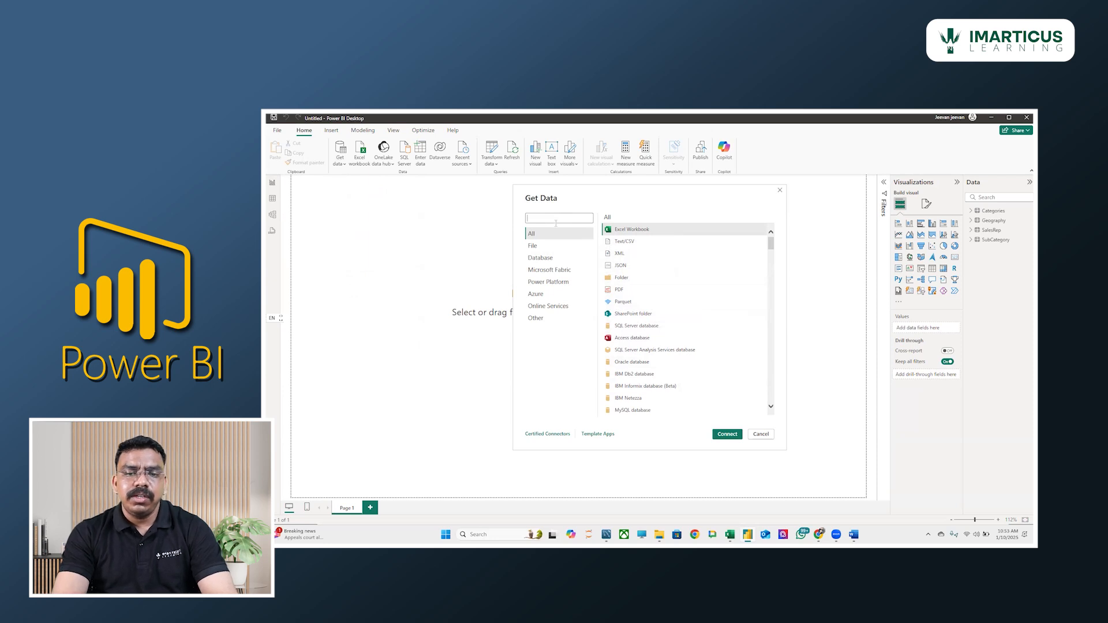
pyautogui.click(558, 257)
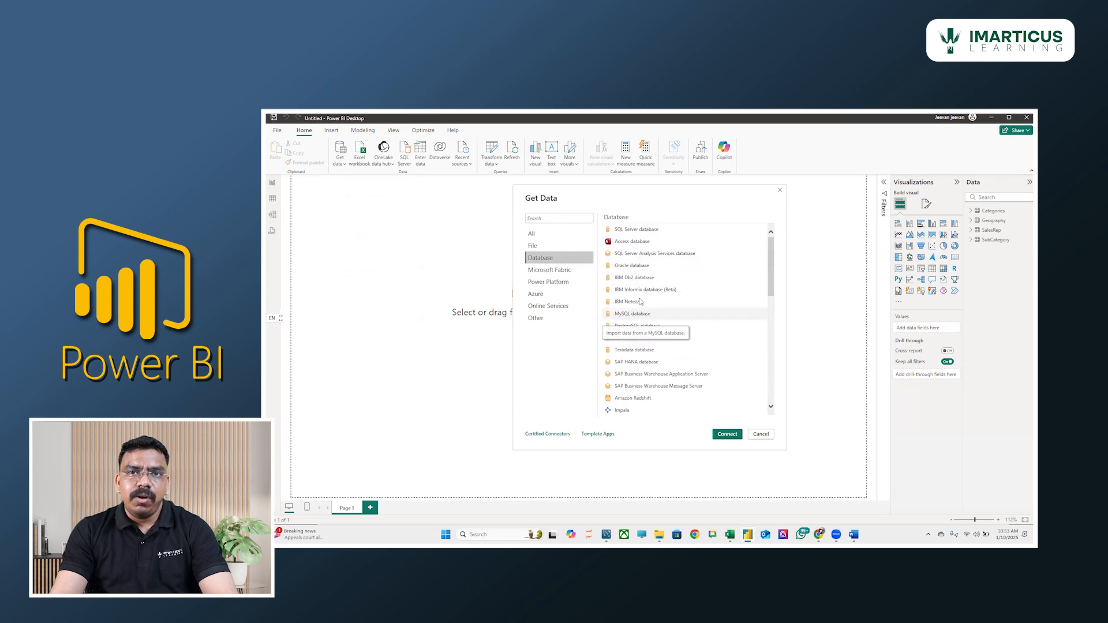
pyautogui.click(557, 219)
pyautogui.write('m')
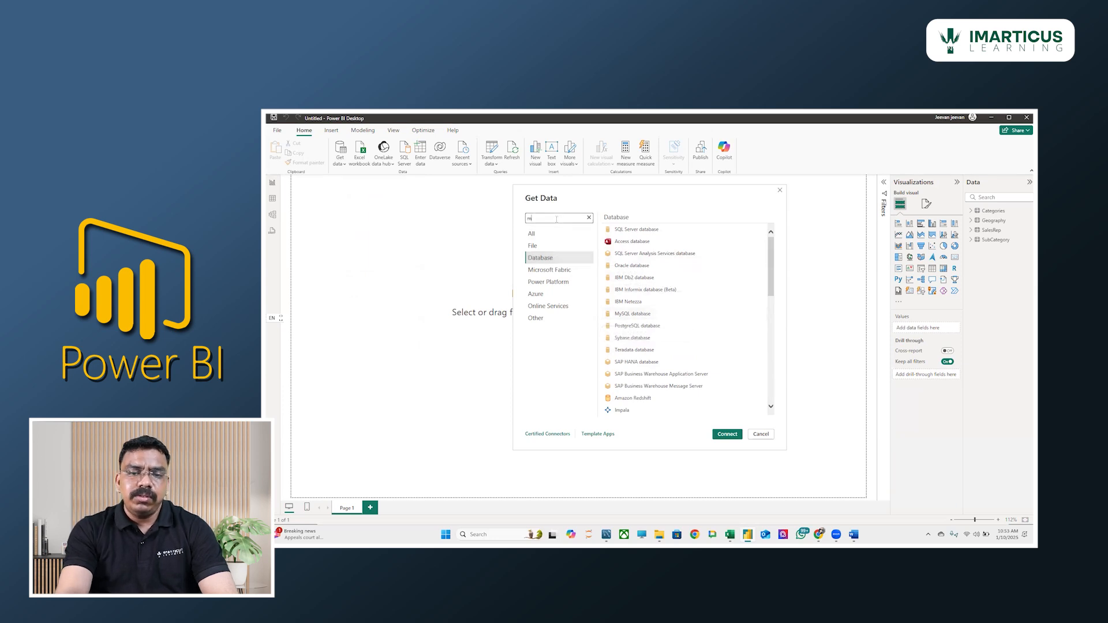
pyautogui.write('ysql')
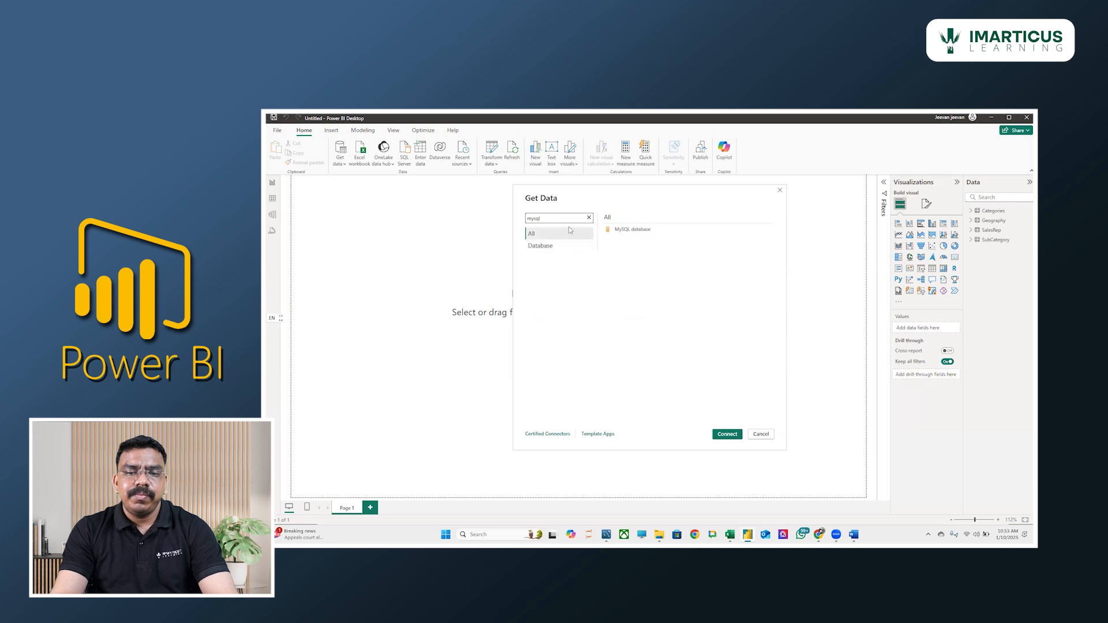
pyautogui.click(637, 231)
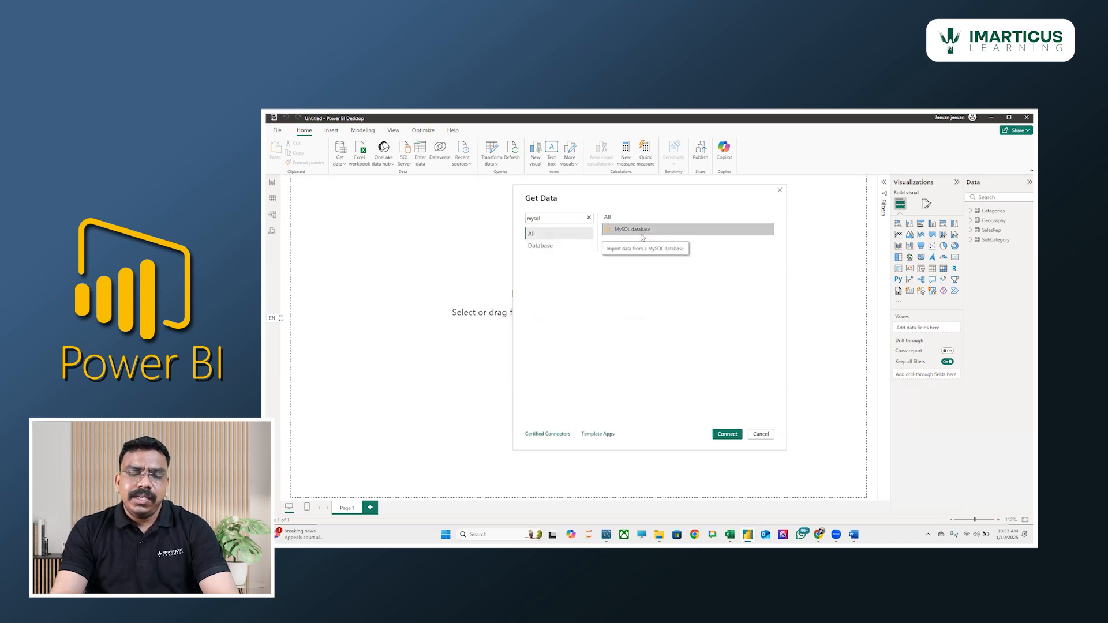
pyautogui.click(726, 434)
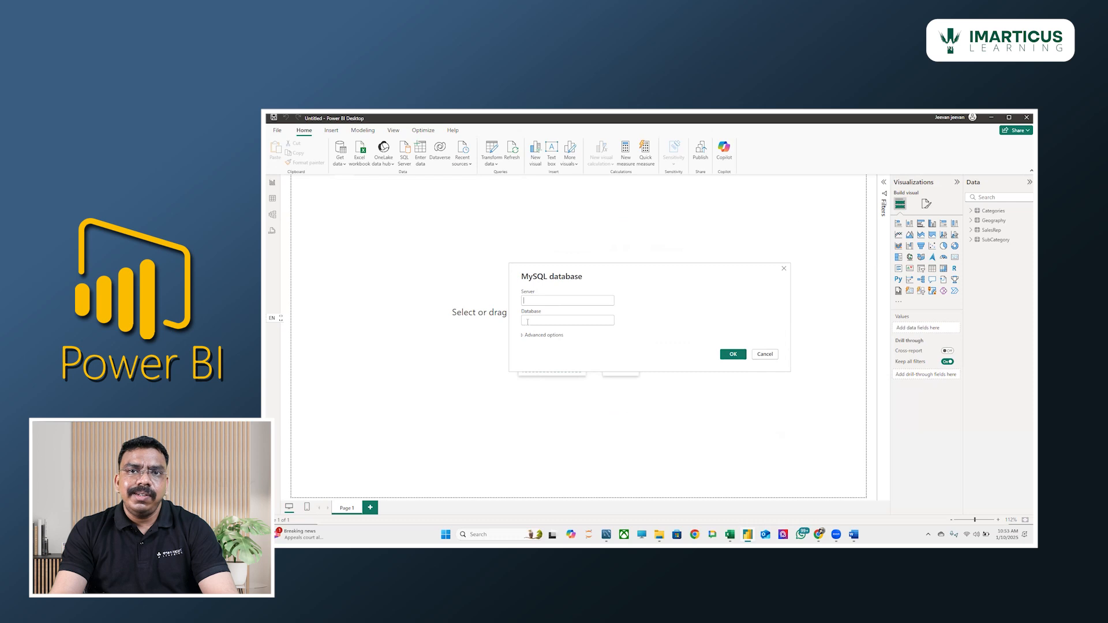
# - Copy the host name from the MySQL Workbench connection details and enter localhost as the server in Power BI Desktop's MySQL connection
pyautogui.hotkey('alt', 'Tab')
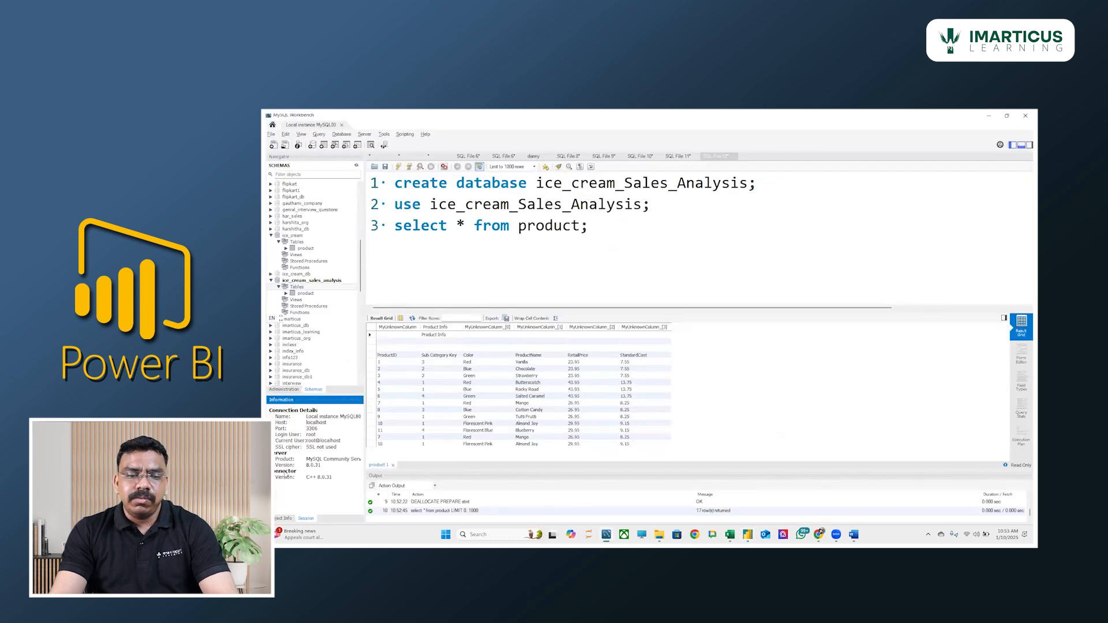
pyautogui.moveTo(307, 422); pyautogui.dragTo(327, 422)
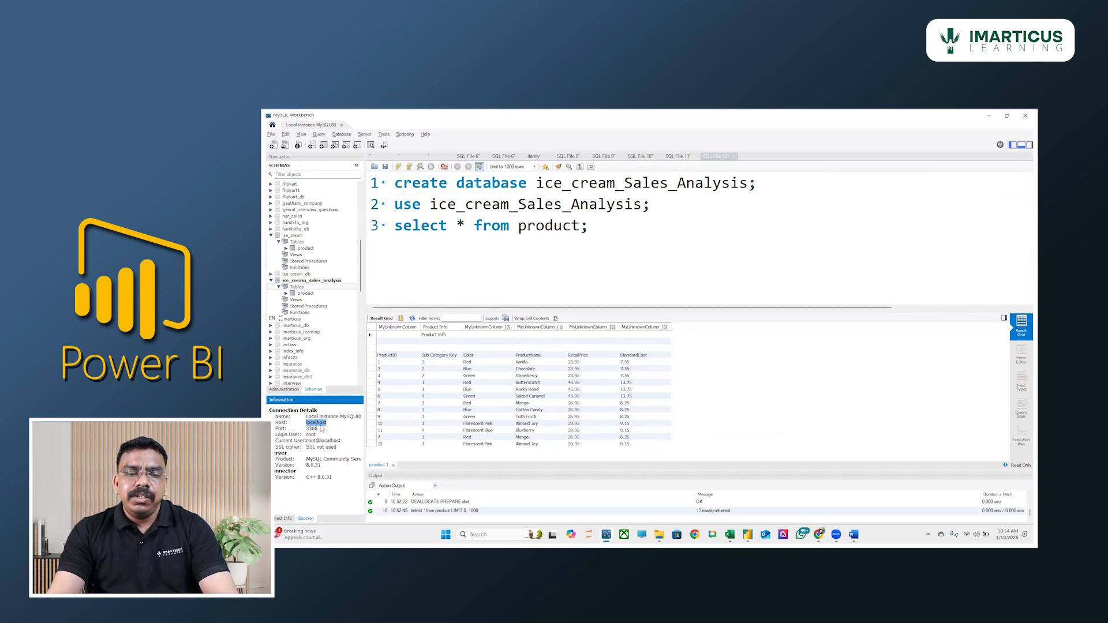
pyautogui.hotkey('alt', 'Tab')
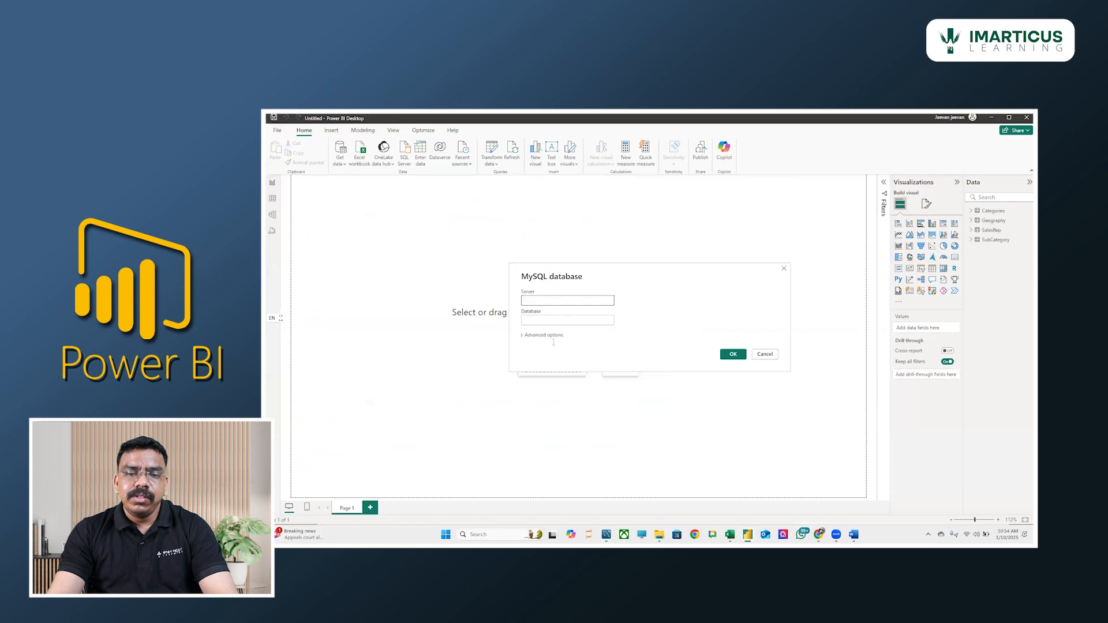
pyautogui.write('localhost')
# - Set the database to ice_cream_Sales_Analysis as named in the MySQL Workbench script, connect, and load the ice_cream_sales_analysis.product table
pyautogui.click(553, 321)
pyautogui.hotkey('alt', 'Tab')
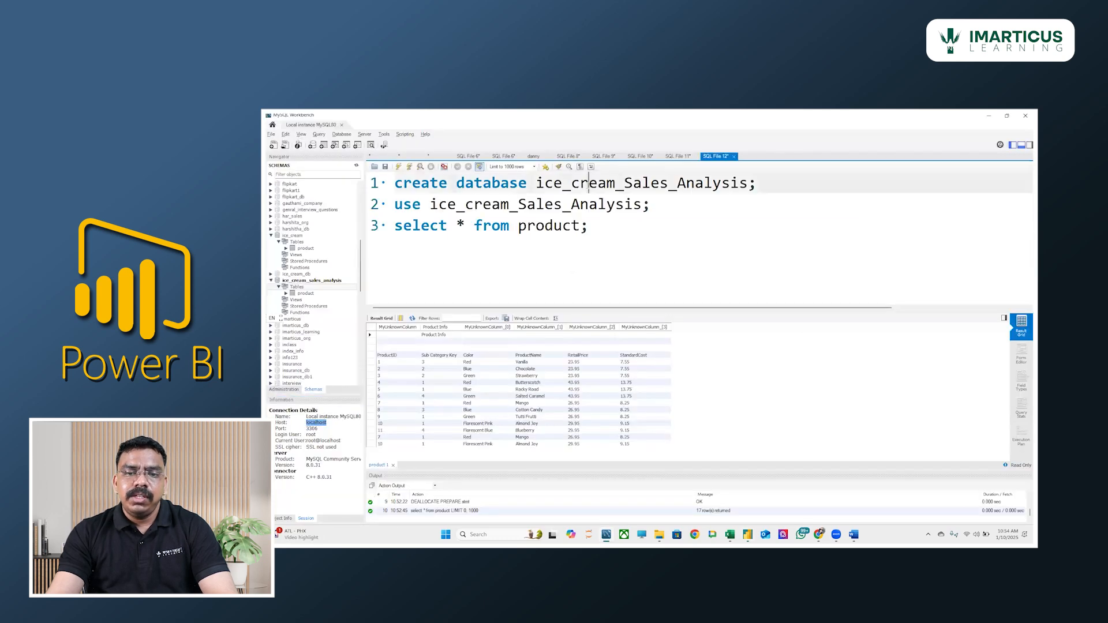
pyautogui.hotkey('alt', 'Tab')
pyautogui.write('ice_cream_Sales_Analysis')
pyautogui.click(729, 355)
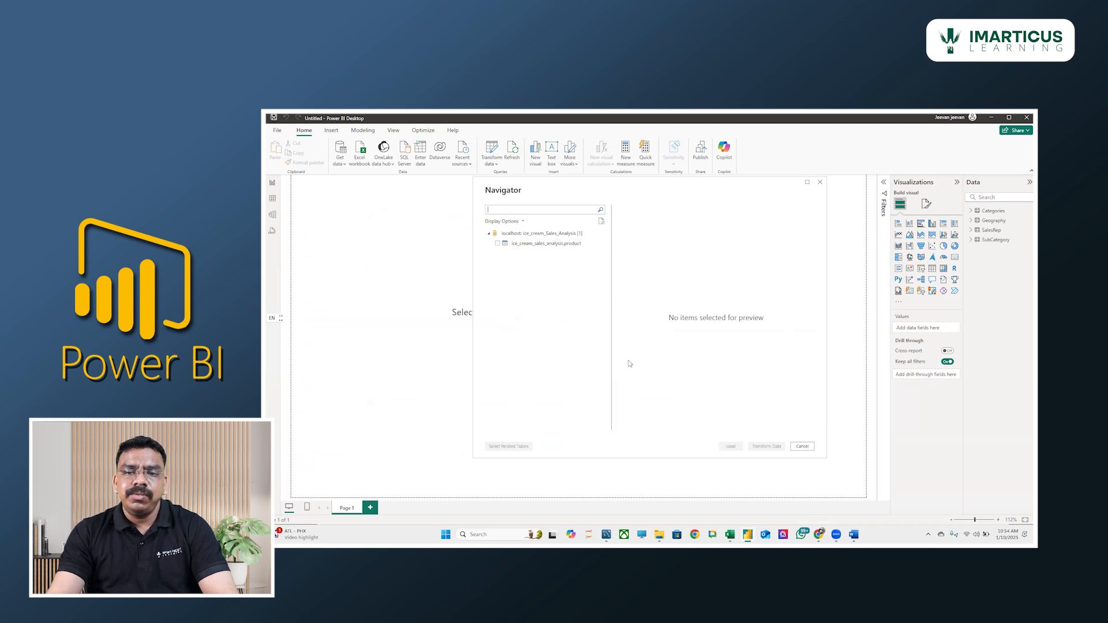
pyautogui.click(498, 243)
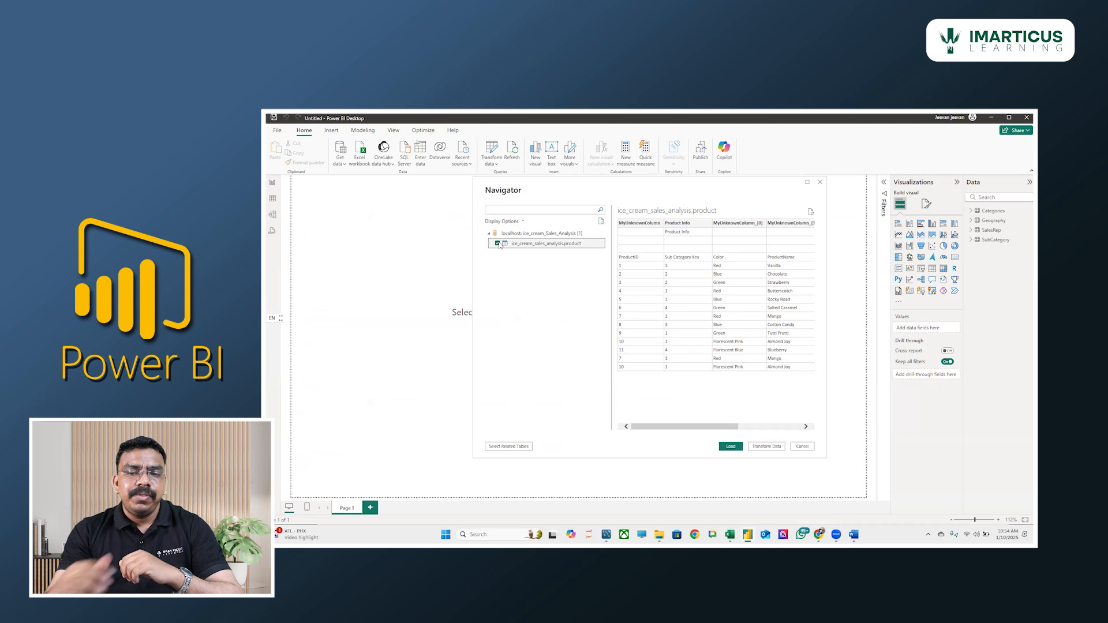
pyautogui.click(731, 446)
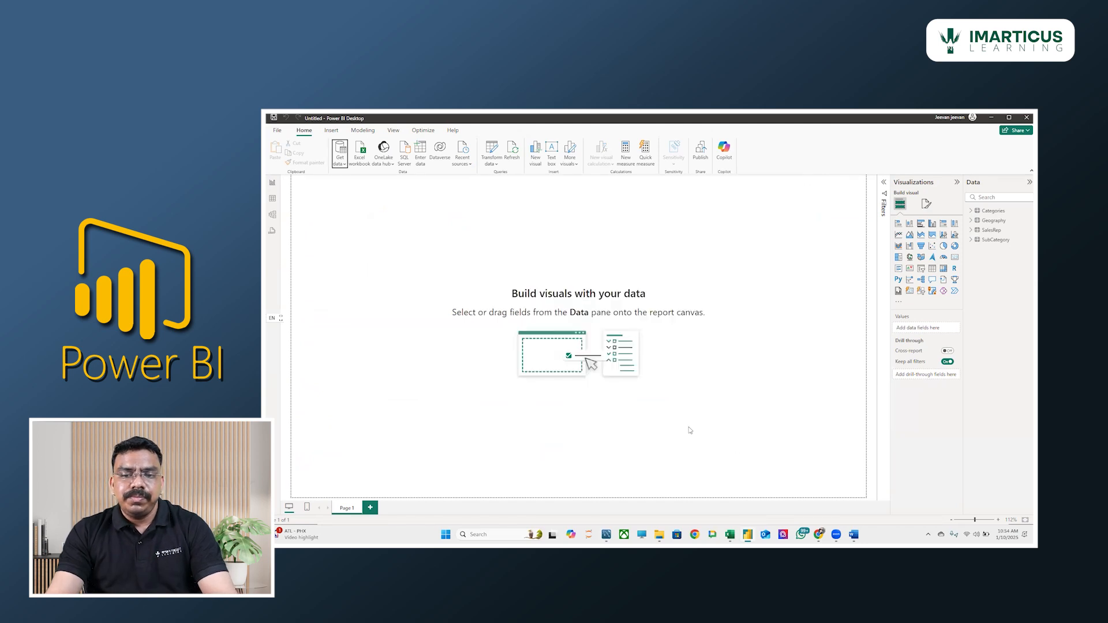
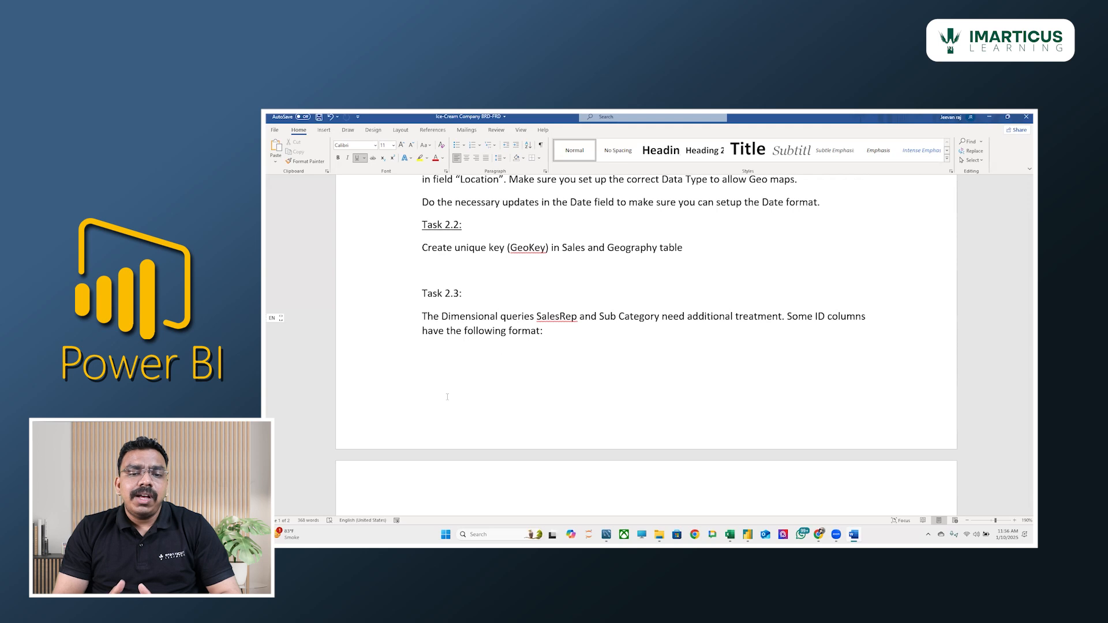
# - Read Tasks 2.3 and 2.4 of the ice-cream company requirements document in Word and switch back to Power BI Desktop
pyautogui.scroll(-4, 448, 393)
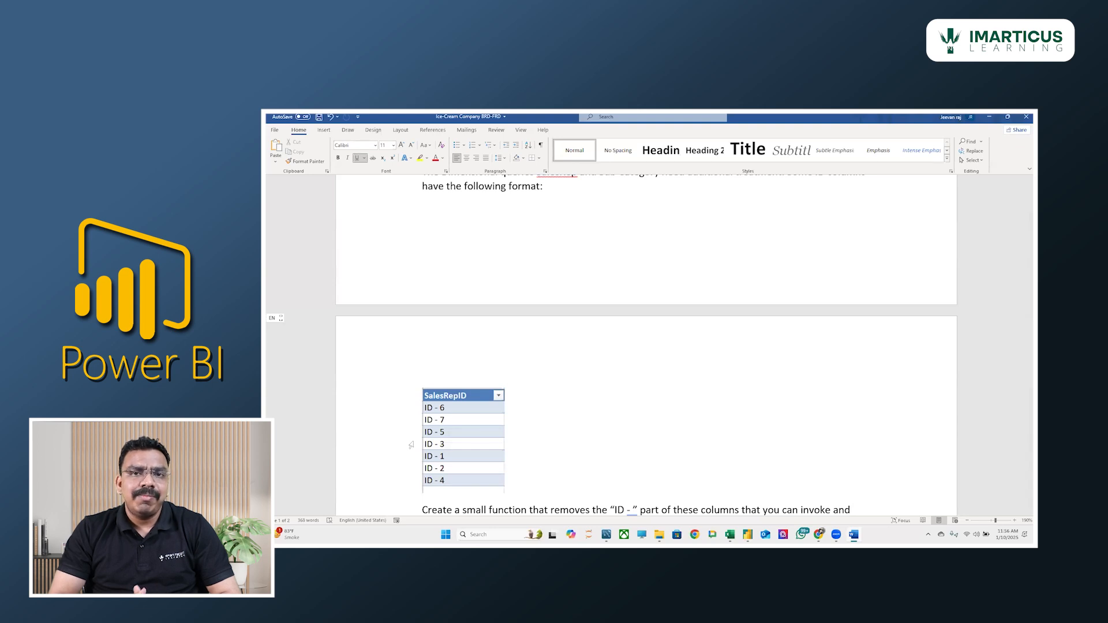
pyautogui.scroll(-8, 411, 445)
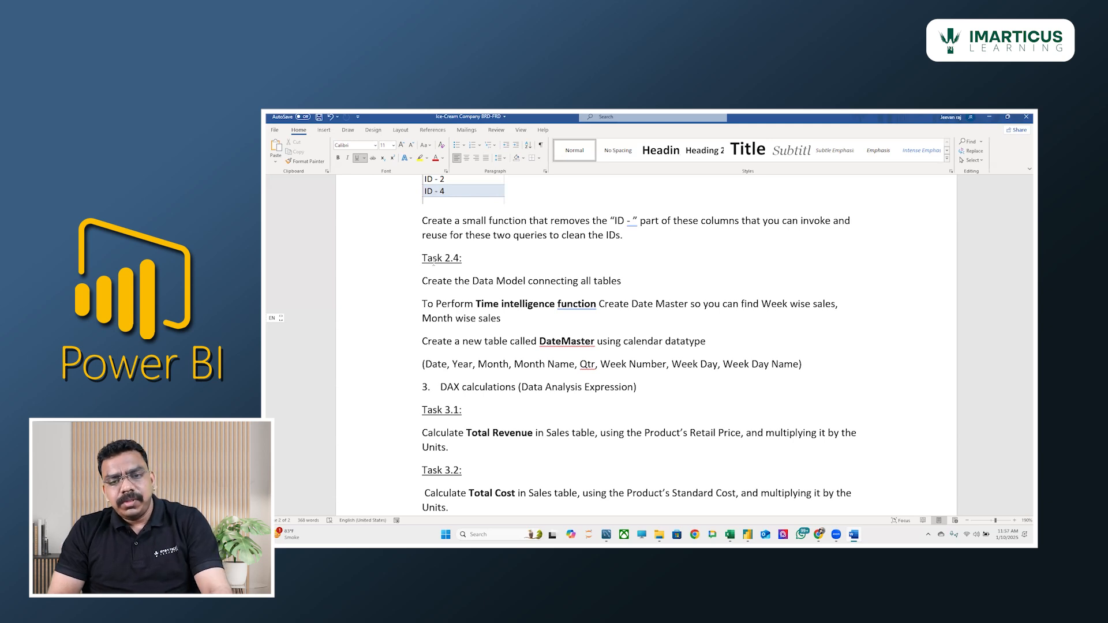
pyautogui.hotkey('alt', 'Tab')
pyautogui.hotkey('alt', 'Tab')
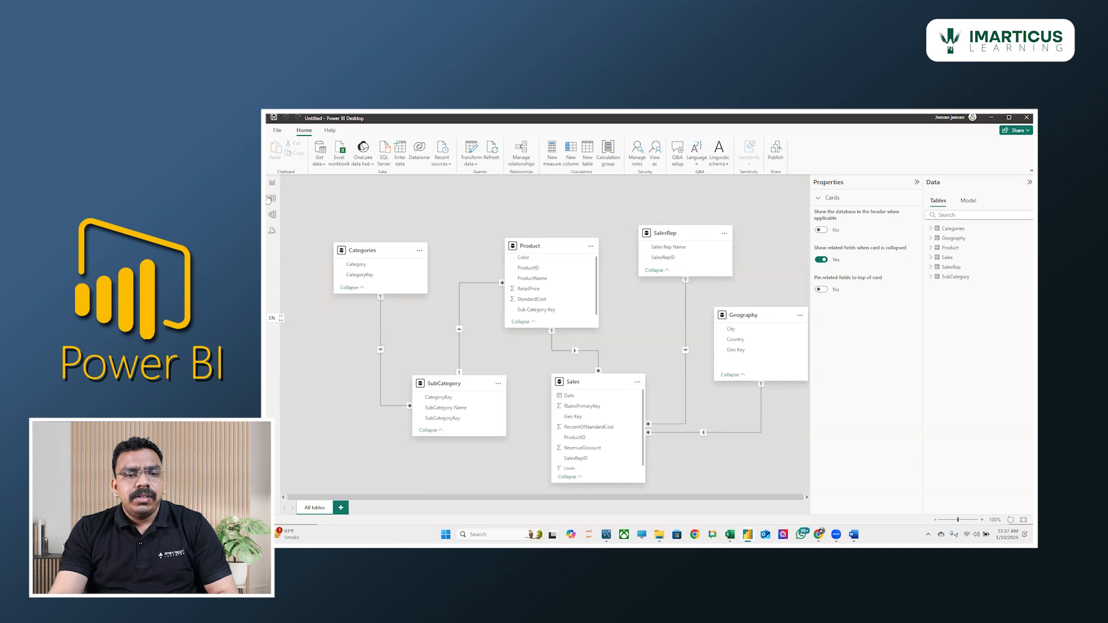
# - Switch to the table view, start a new calculated table, and enlarge the formula text
pyautogui.click(272, 183)
pyautogui.click(364, 228)
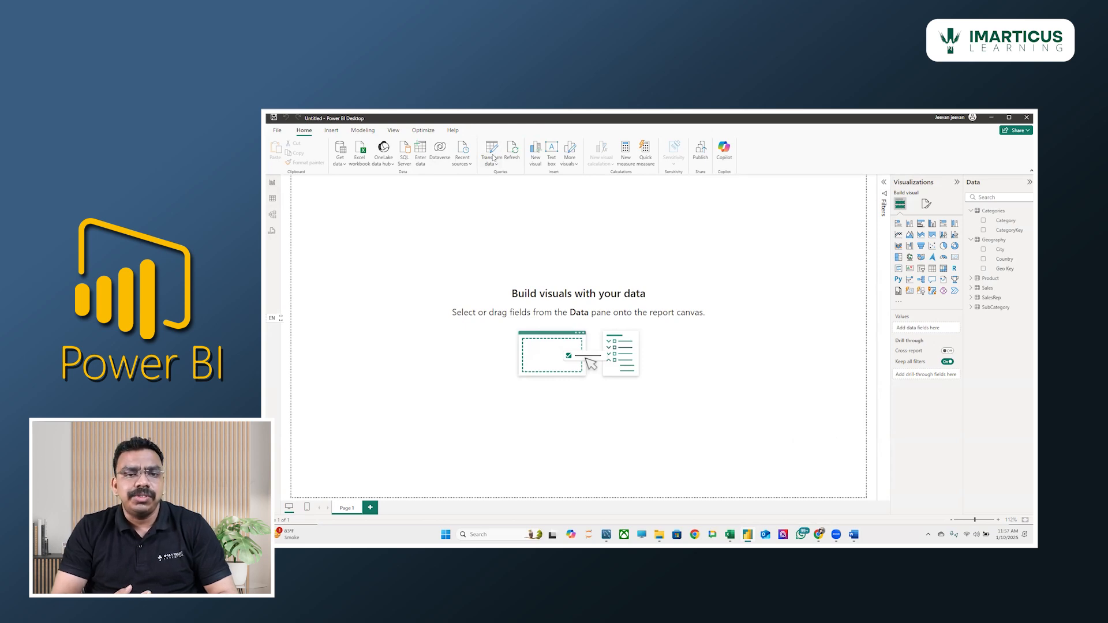
pyautogui.click(272, 198)
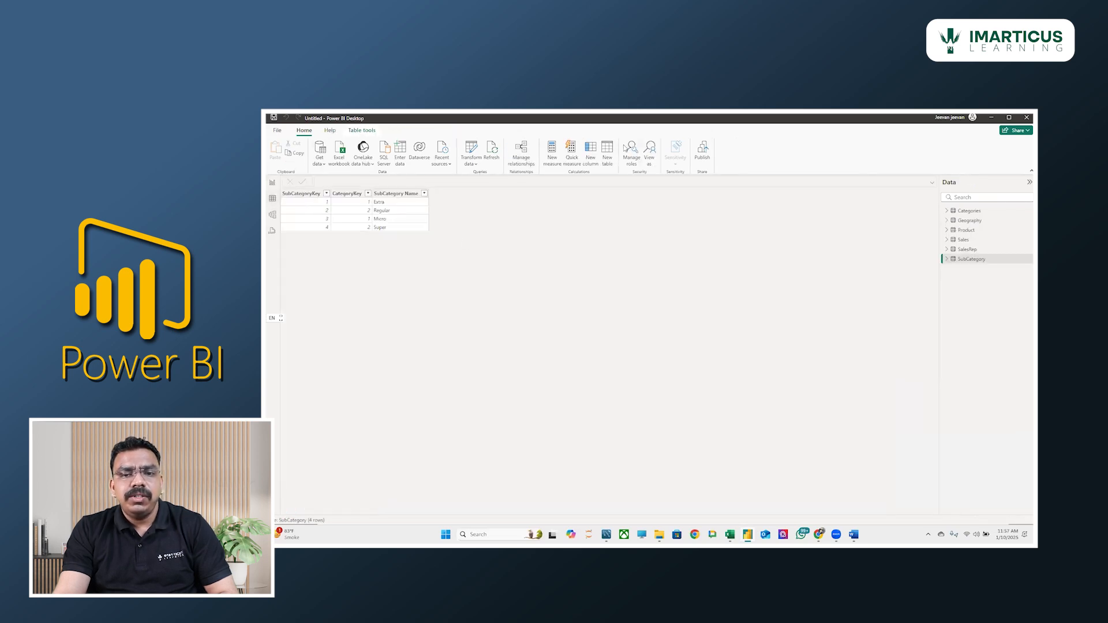
pyautogui.click(610, 153)
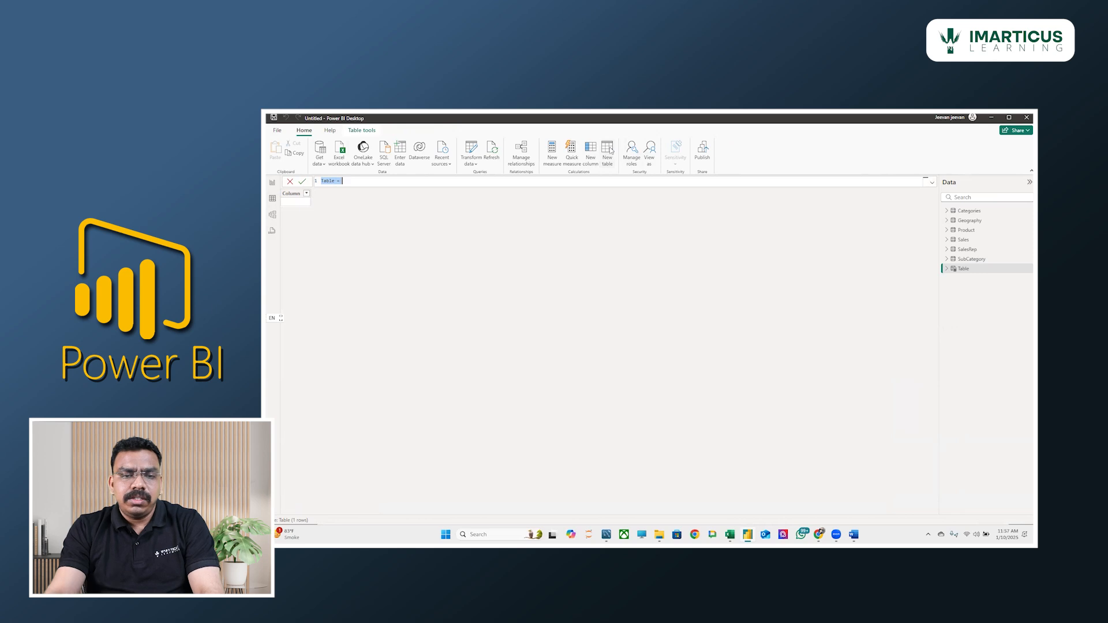
pyautogui.keyDown('ctrl'); pyautogui.scroll(5, 479, 184); pyautogui.keyUp('ctrl')
pyautogui.keyDown('ctrl'); pyautogui.scroll(2, 478, 184); pyautogui.keyUp('ctrl')
pyautogui.scroll(1, 478, 185)
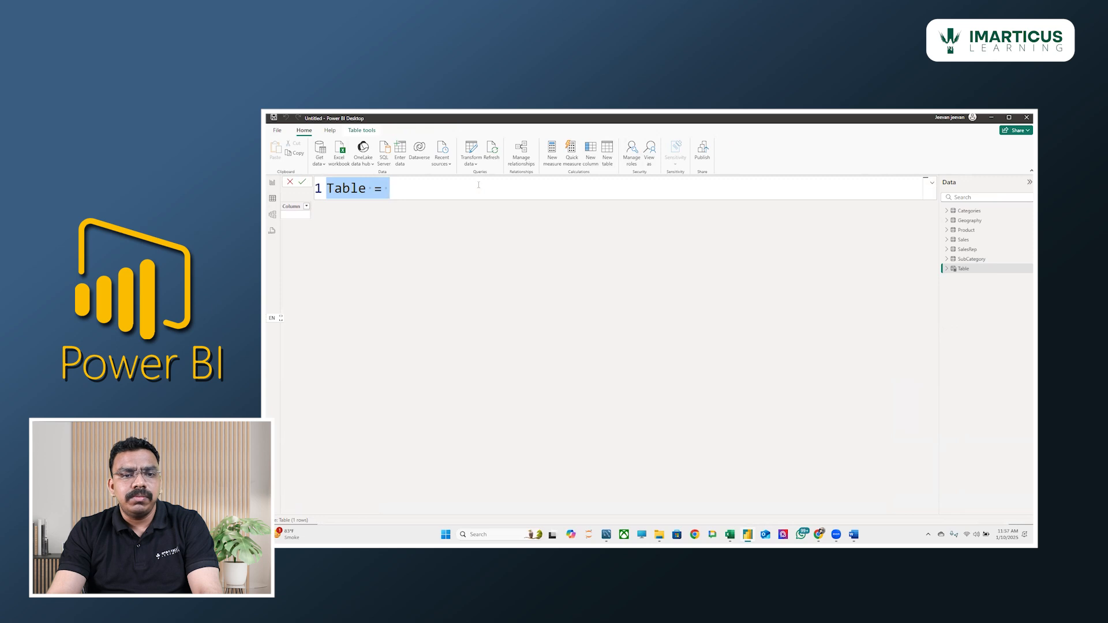
pyautogui.keyDown('ctrl'); pyautogui.scroll(-1, 479, 184); pyautogui.keyUp('ctrl')
pyautogui.keyDown('ctrl'); pyautogui.scroll(-1, 478, 185); pyautogui.keyUp('ctrl')
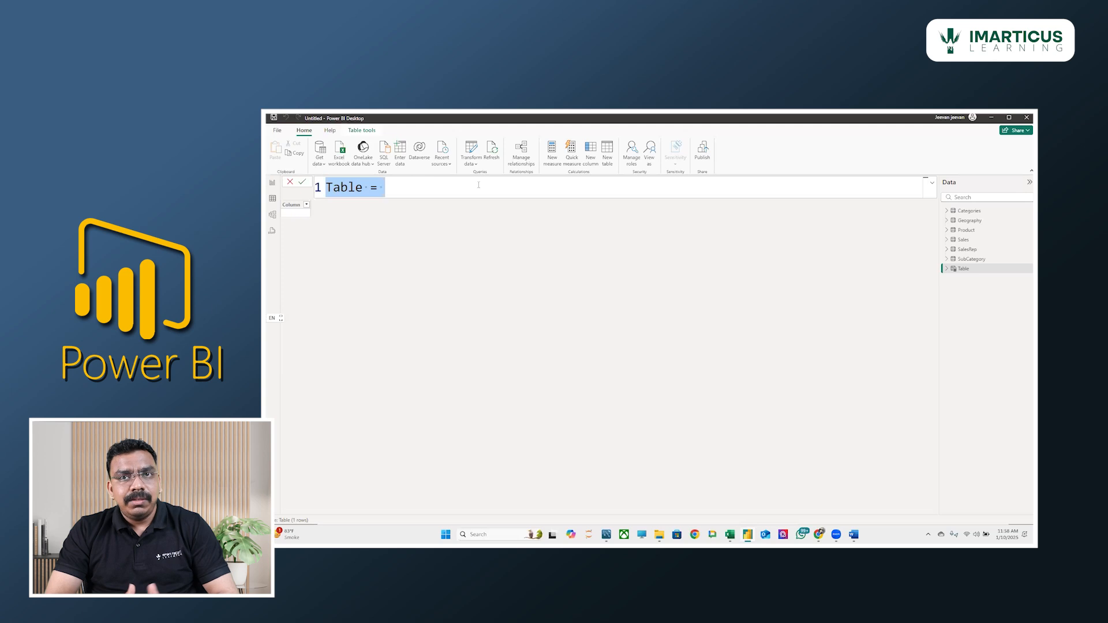
# - Name the new table Date_Master and begin its formula with the CALENDAR function
pyautogui.write('Date')
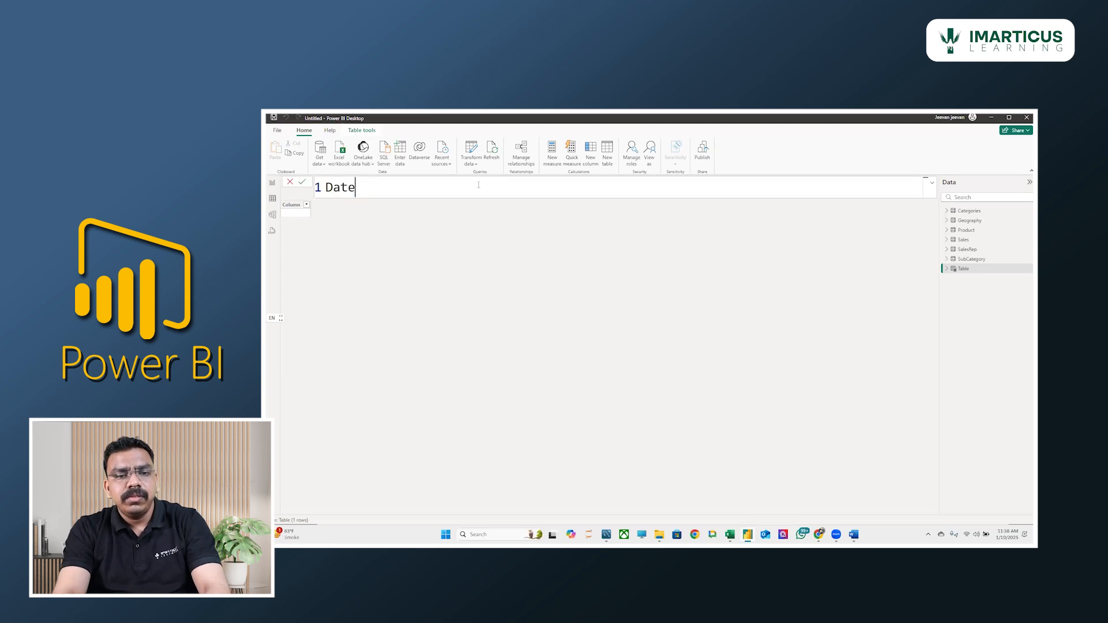
pyautogui.write('_M')
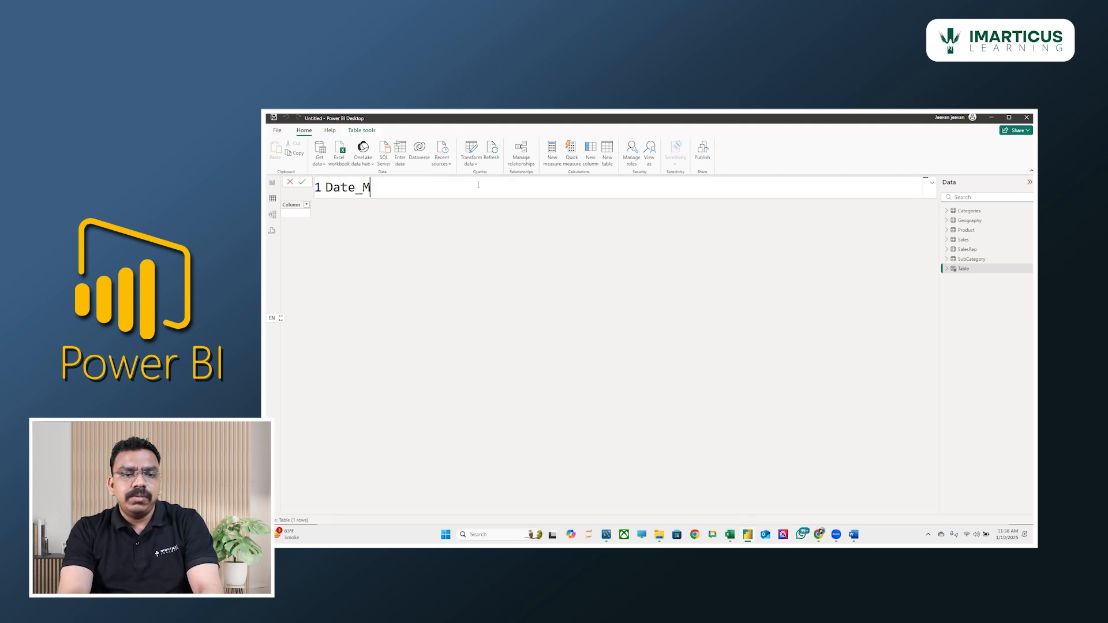
pyautogui.write('aster =')
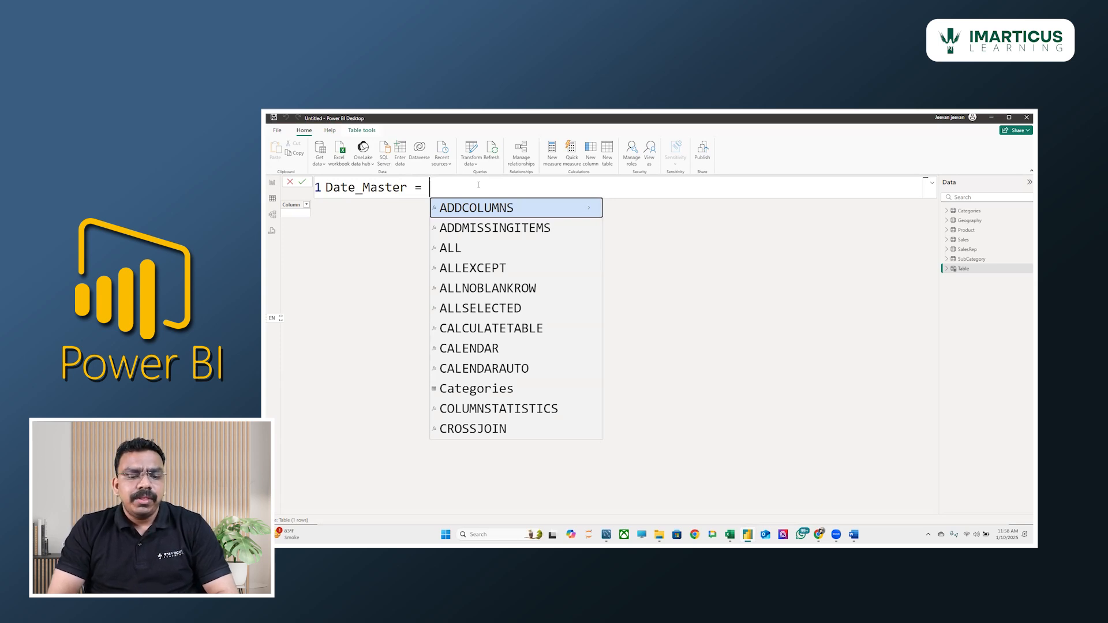
pyautogui.write('cal')
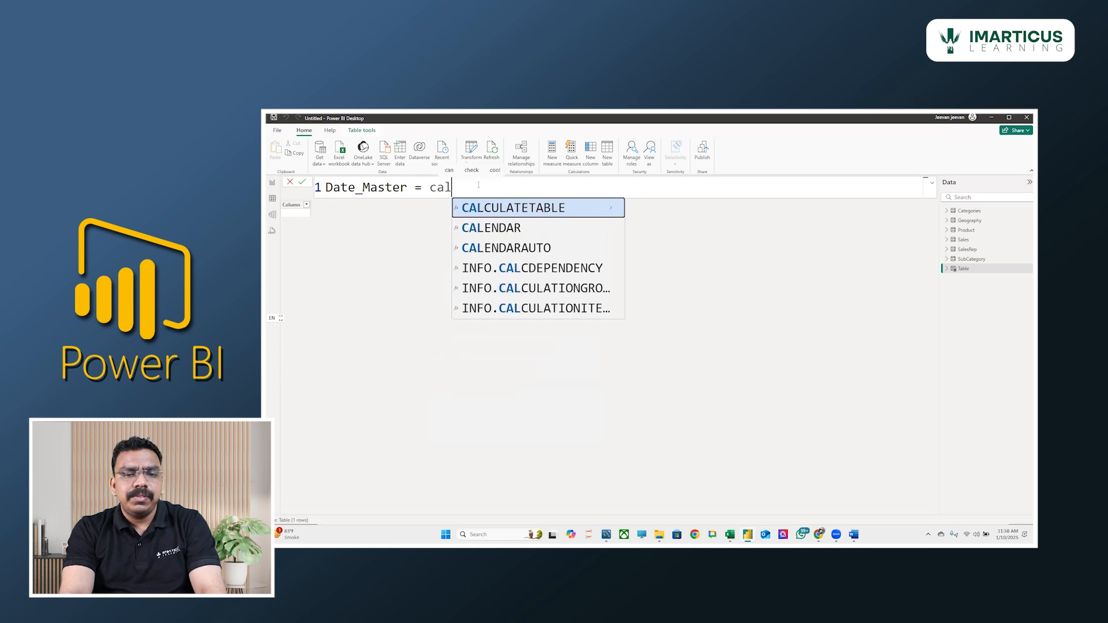
pyautogui.write('e')
pyautogui.press('Tab')
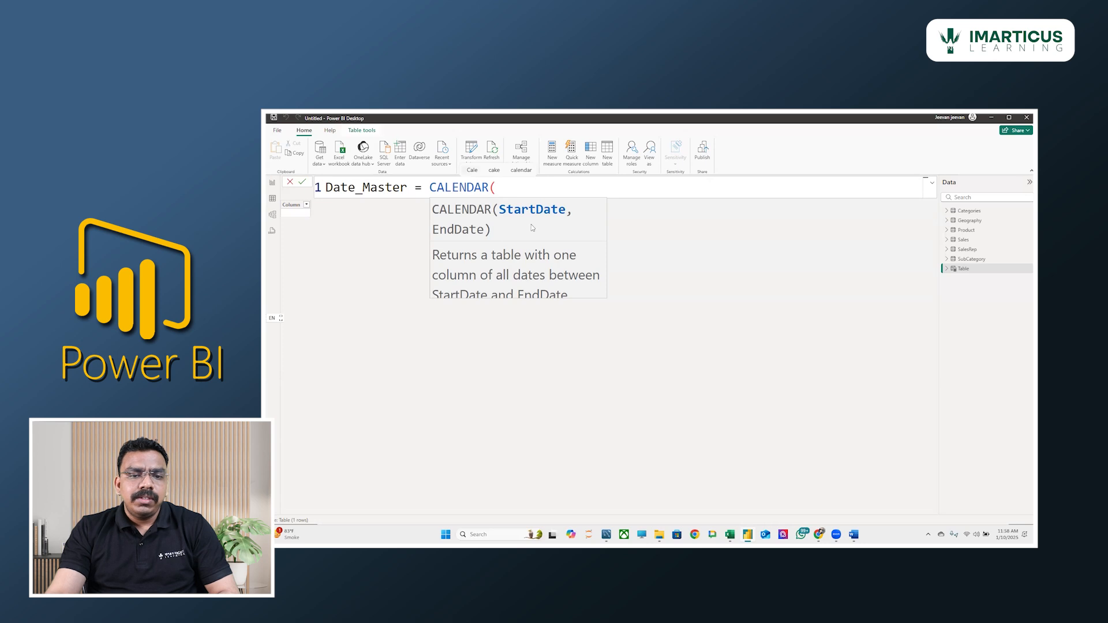
pyautogui.scroll(-1, 483, 250)
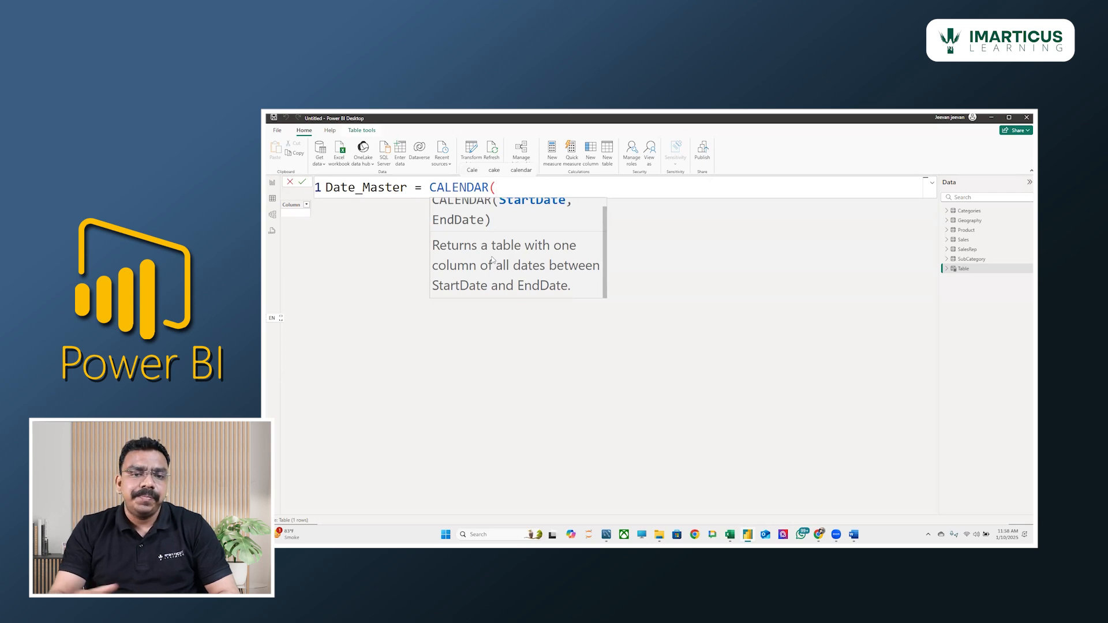
pyautogui.scroll(1, 495, 251)
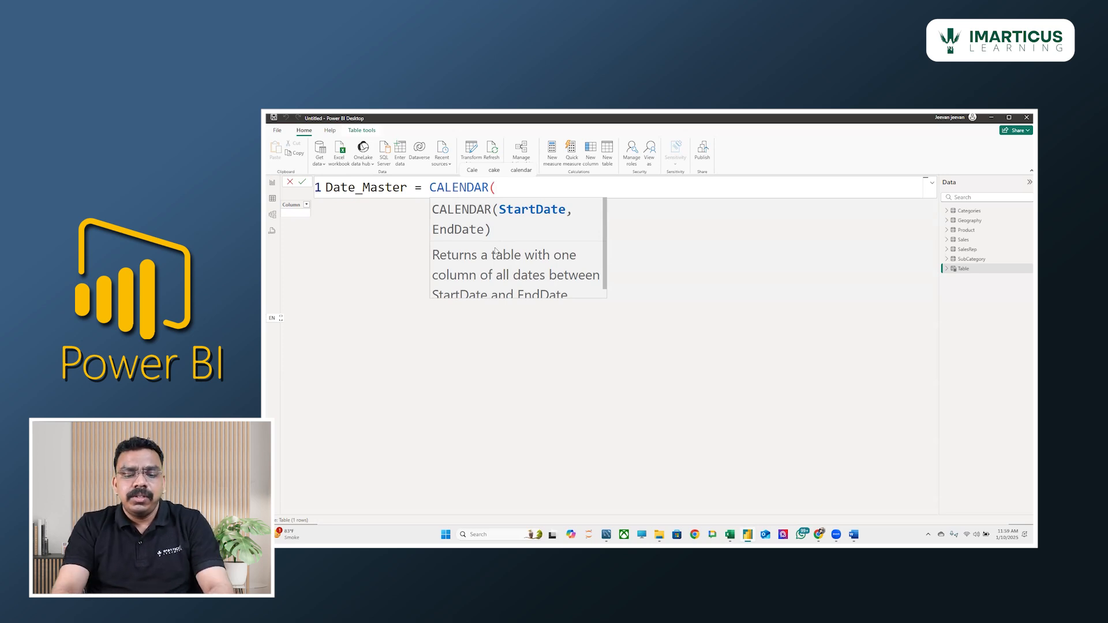
# - Enter FIRSTDATE(Sales[Date]) as the start date argument of the CALENDAR function
pyautogui.write('fir')
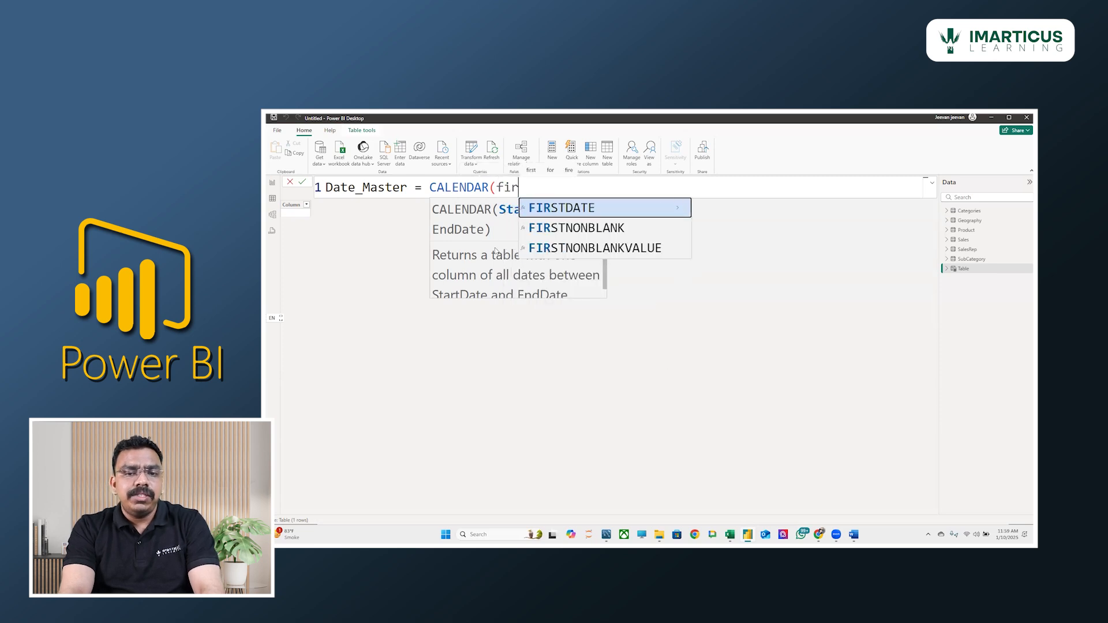
pyautogui.press('Tab')
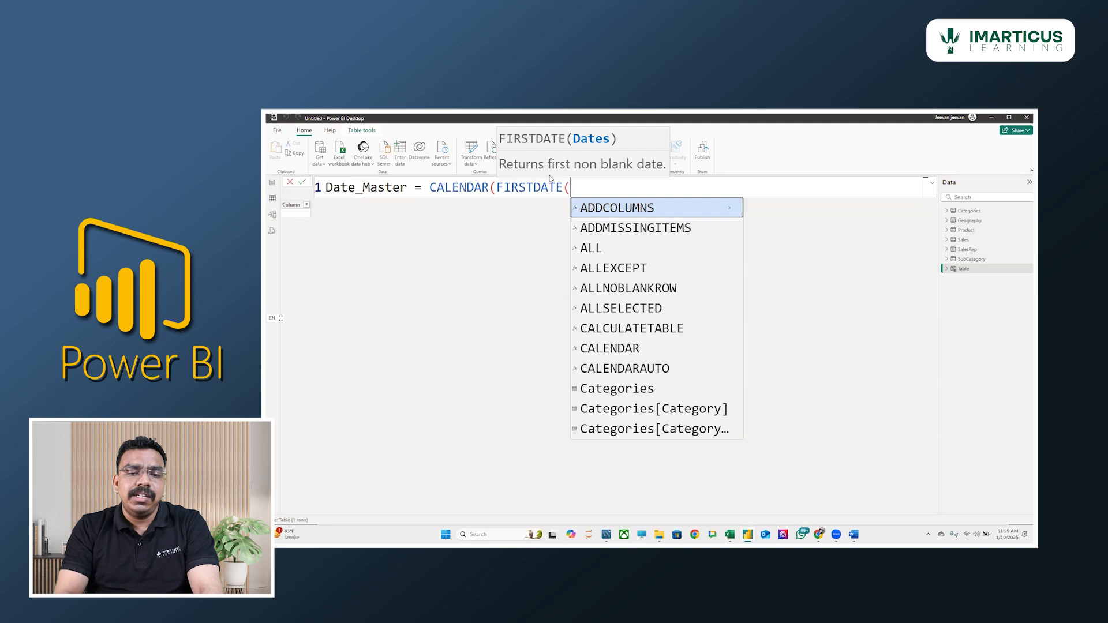
pyautogui.write('Sales')
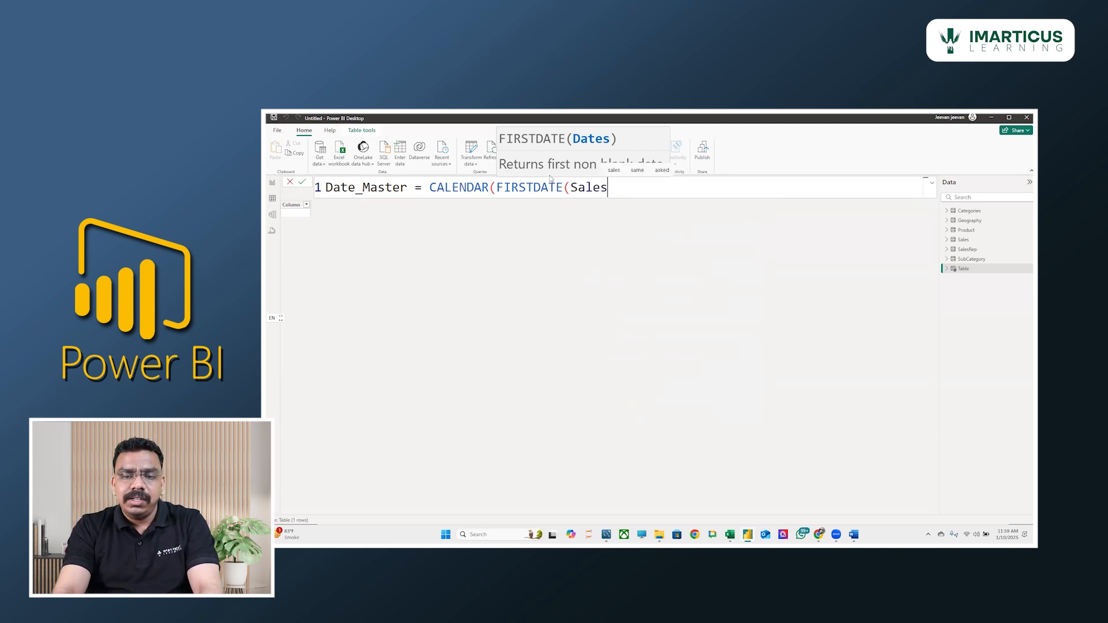
pyautogui.write('[')
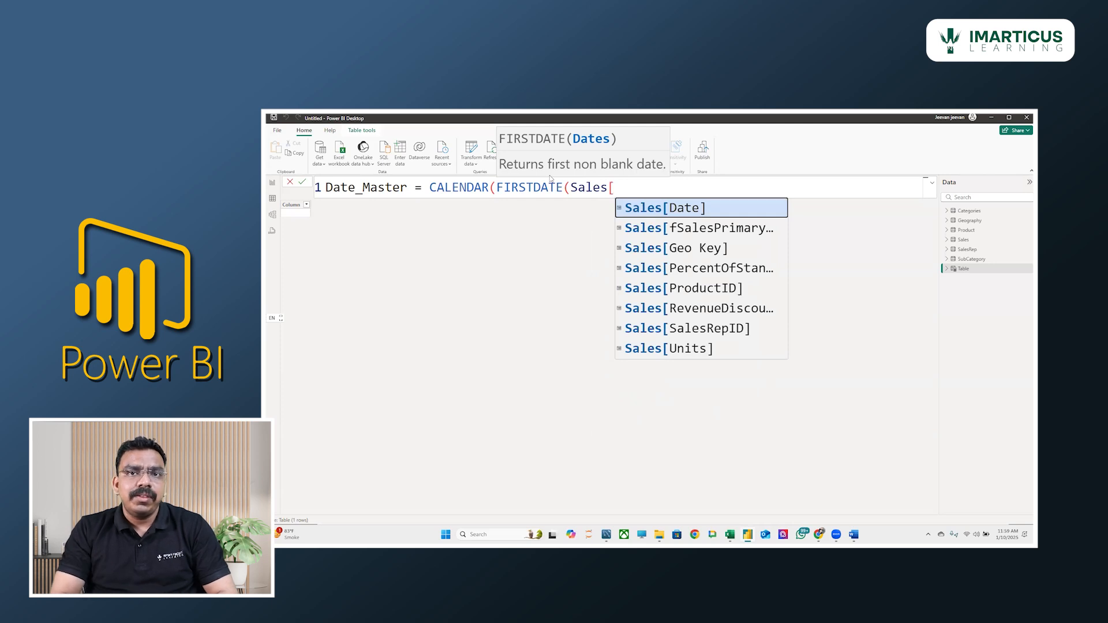
pyautogui.click(654, 210)
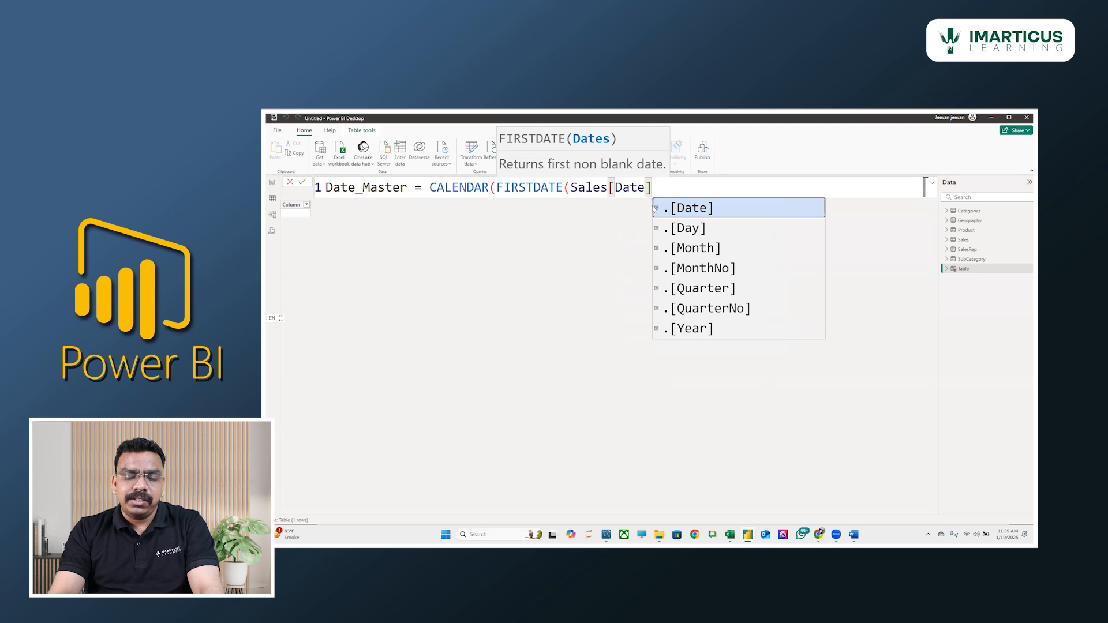
pyautogui.write(')')
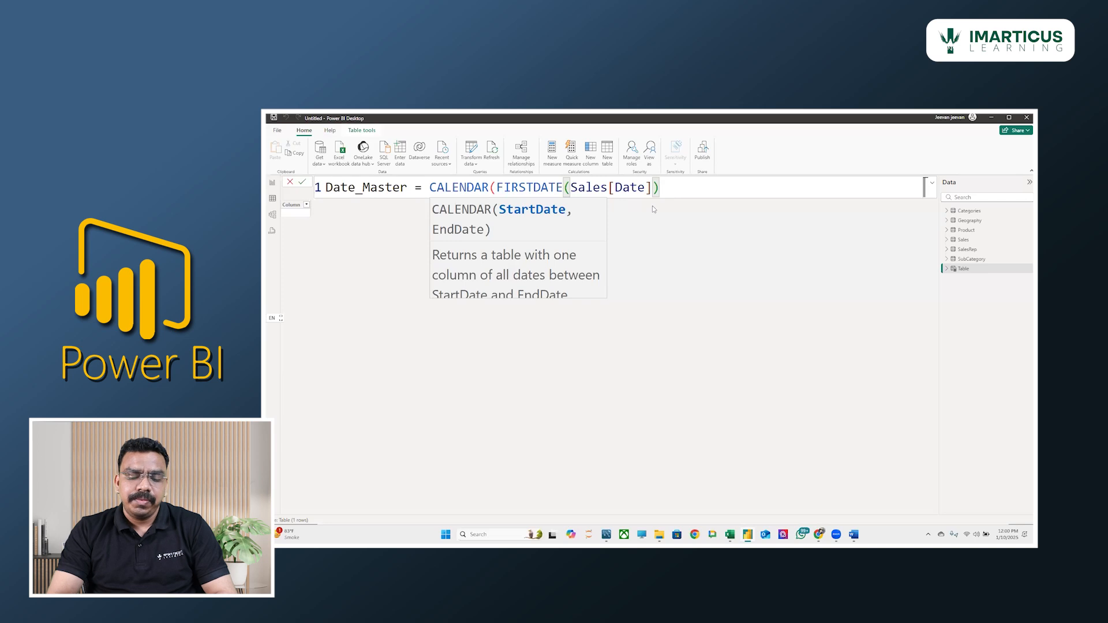
pyautogui.write(',')
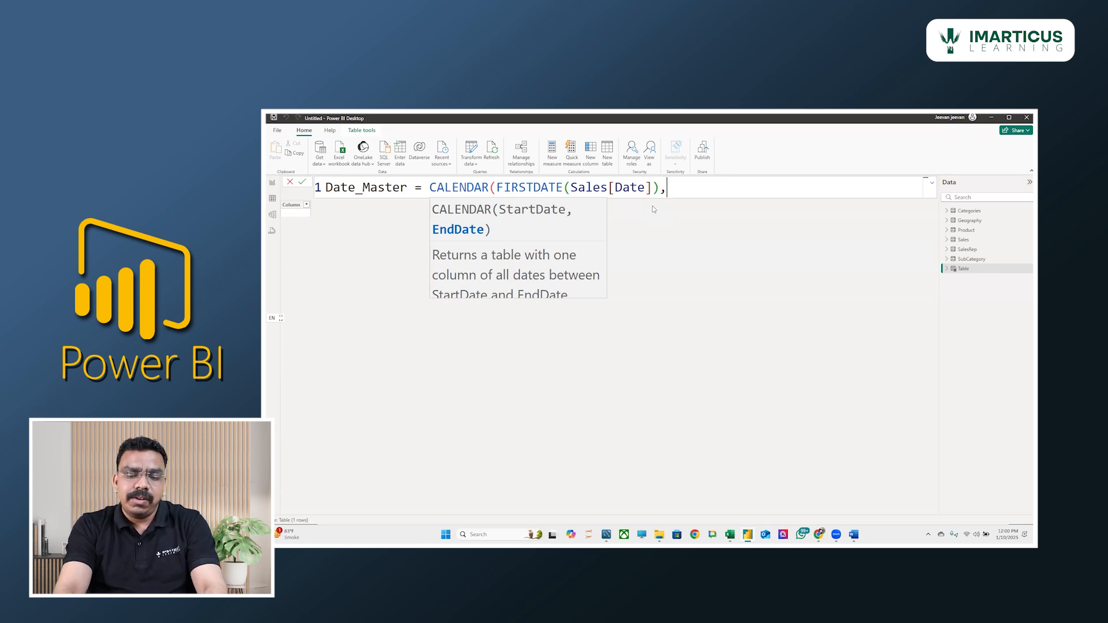
# - Enter LASTDATE(Sales[Date]) as the end date argument of the CALENDAR function
pyautogui.write('last')
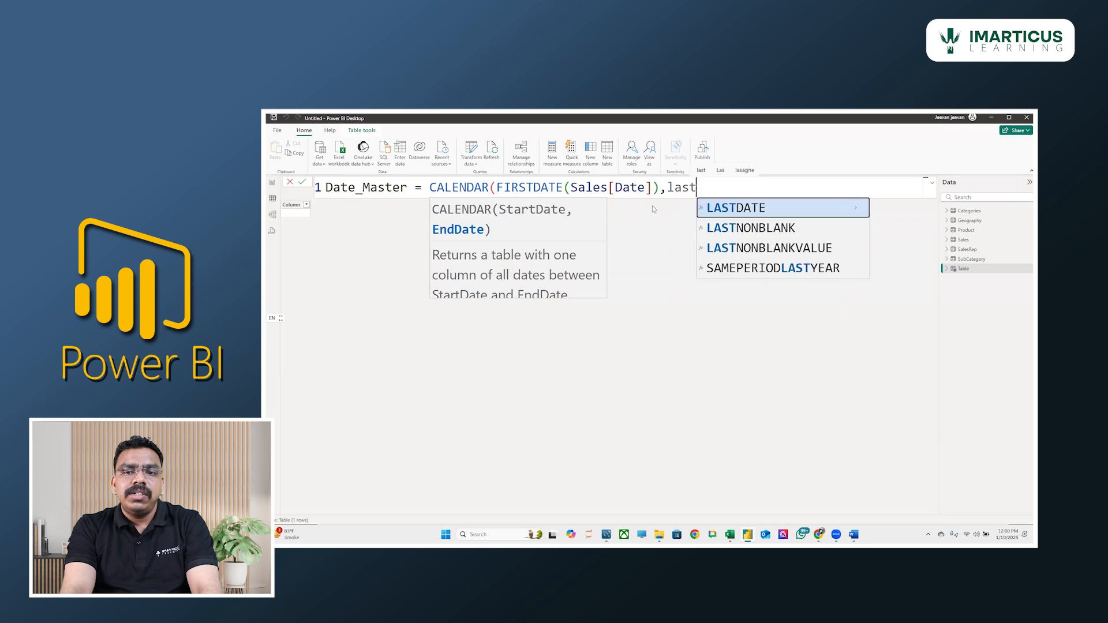
pyautogui.press('Tab')
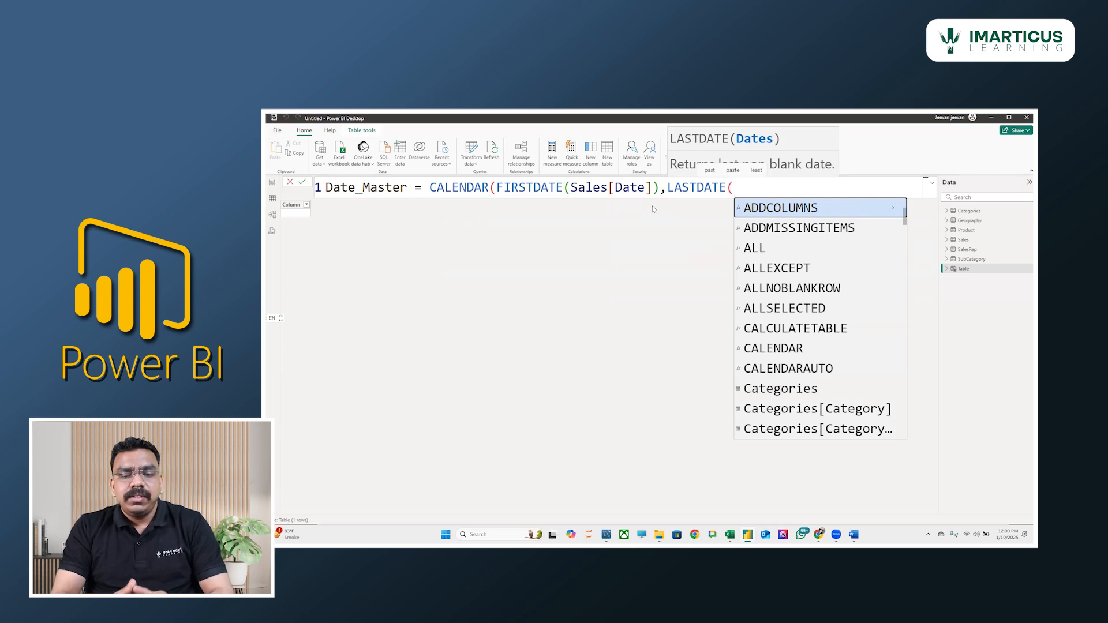
pyautogui.write('sal')
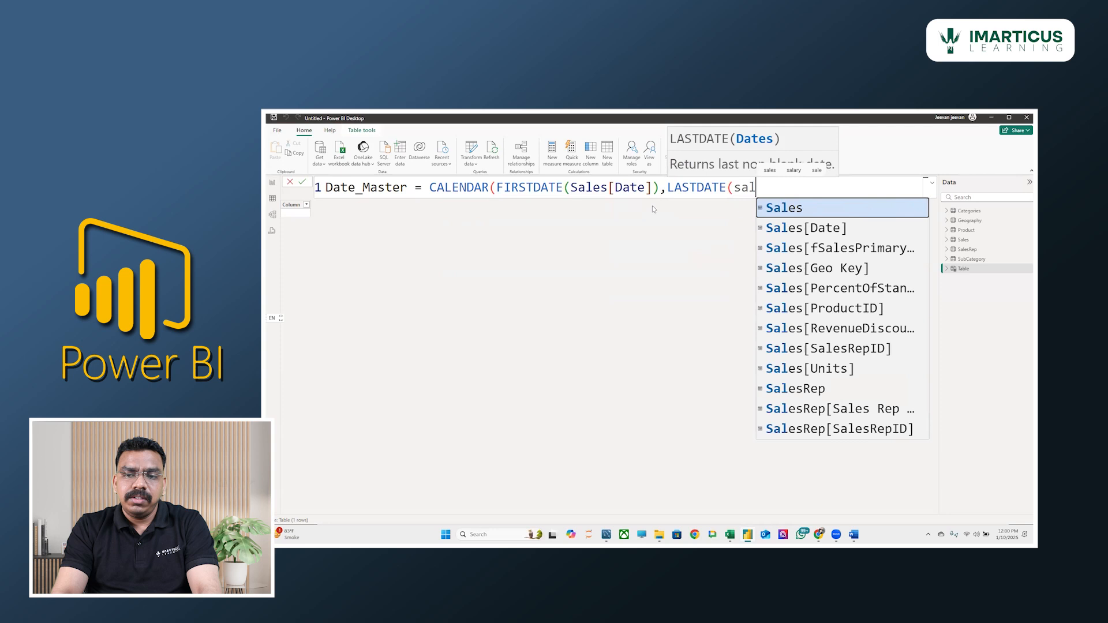
pyautogui.press('Down')
pyautogui.press('Tab')
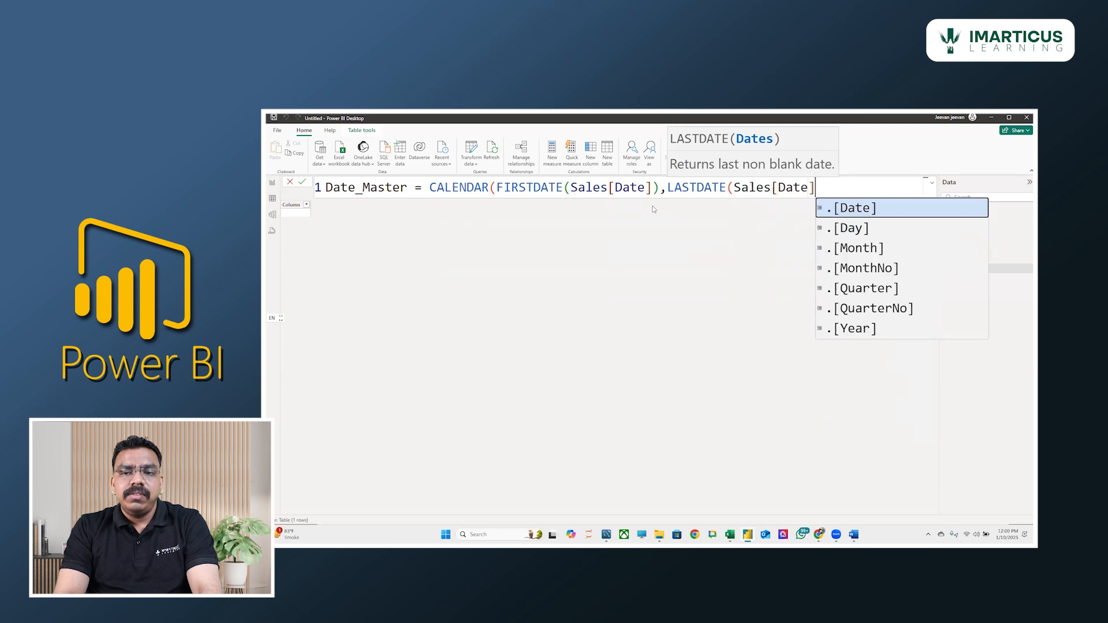
pyautogui.write(')')
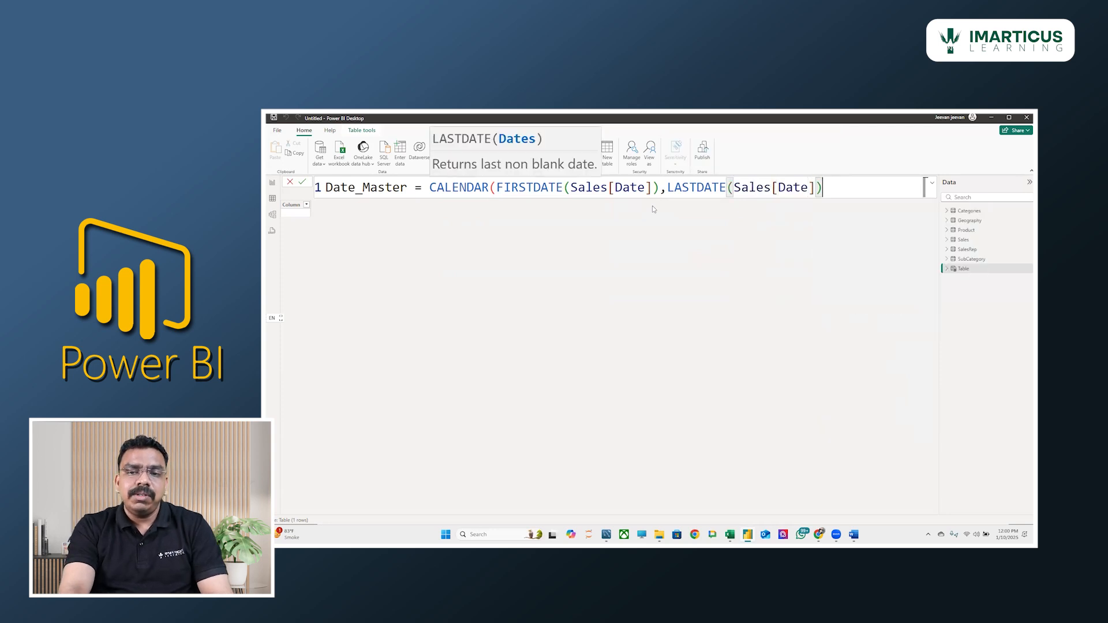
# - Complete and commit the Date_Master table formula, and format its Date column as *3/14/2001 (Short Date)
pyautogui.write(')')
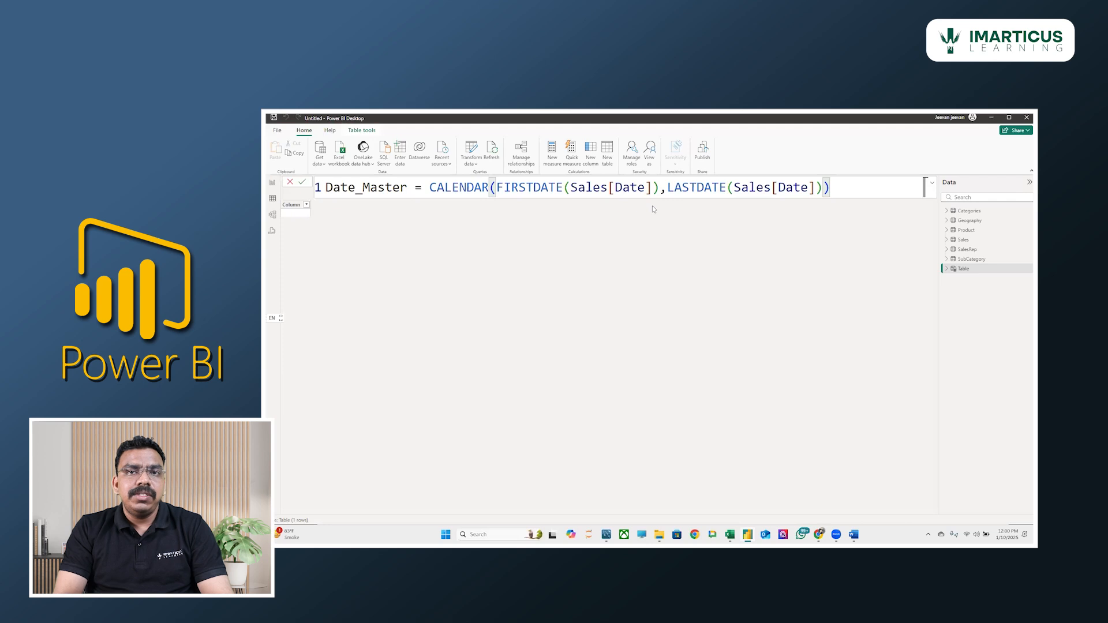
pyautogui.press('Return')
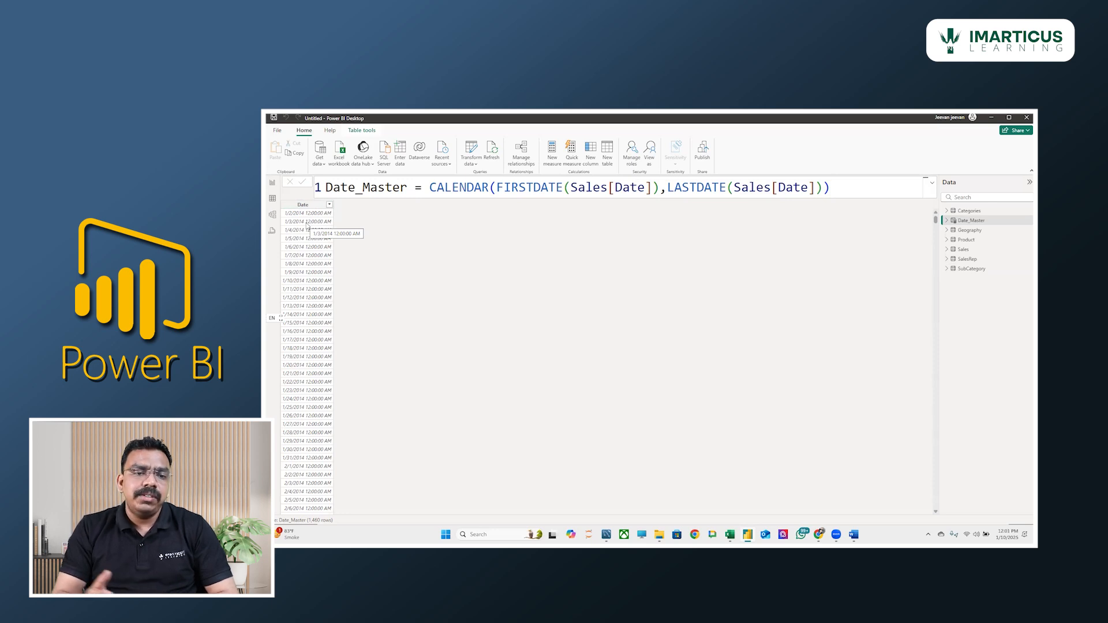
pyautogui.click(307, 205)
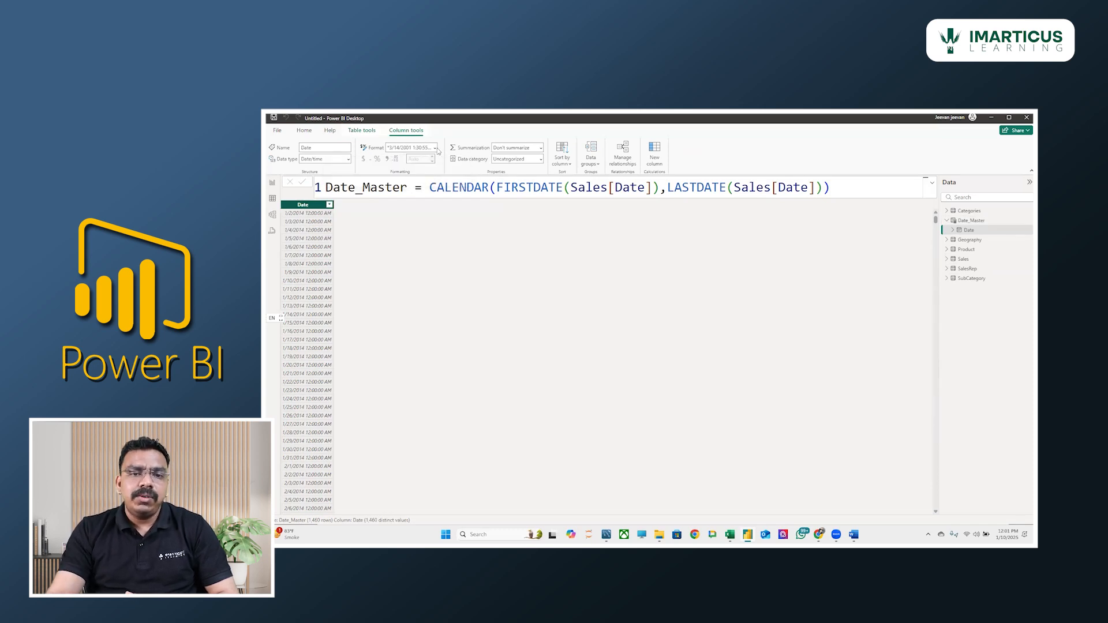
pyautogui.click(435, 148)
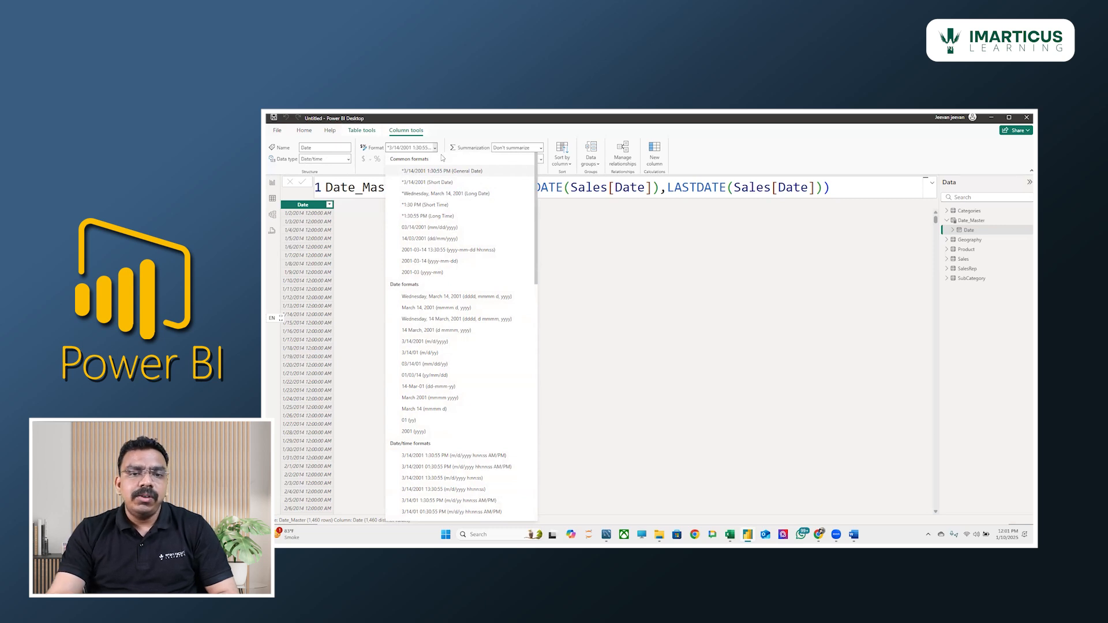
pyautogui.click(438, 184)
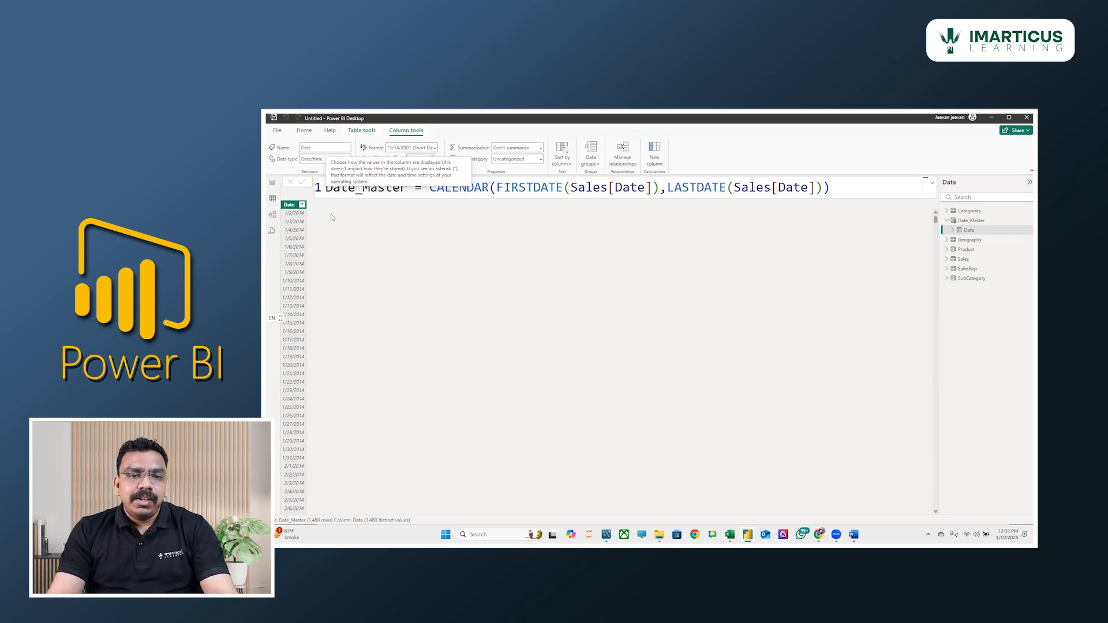
# - Add the calculated column Year = YEAR(Date_Master[Date]) to Date_Master and check its list of distinct values
pyautogui.click(655, 153)
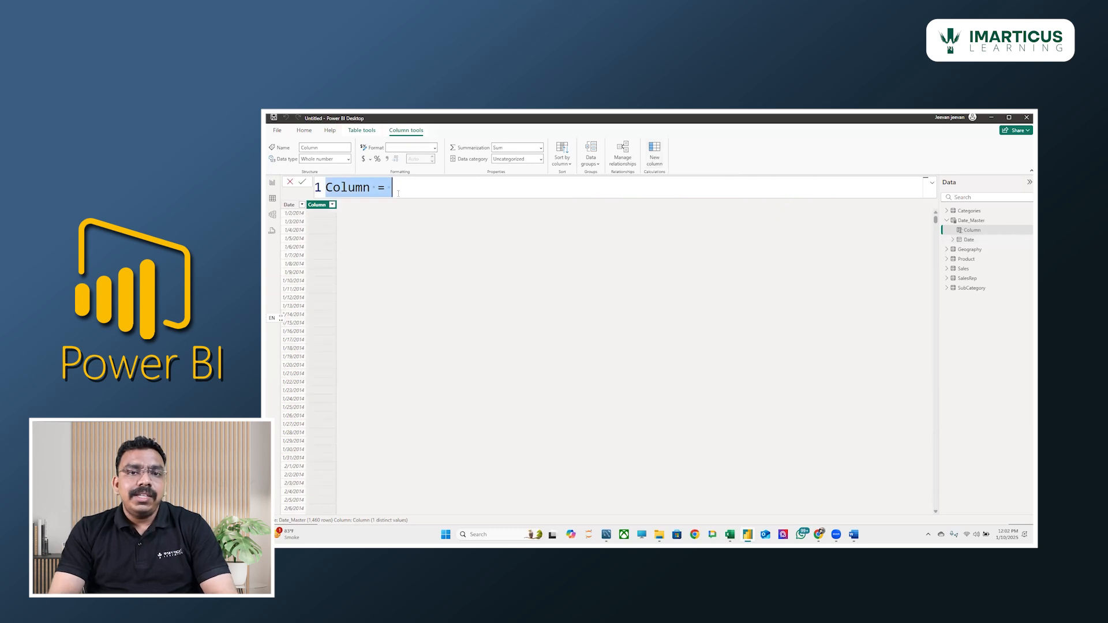
pyautogui.write('Yea')
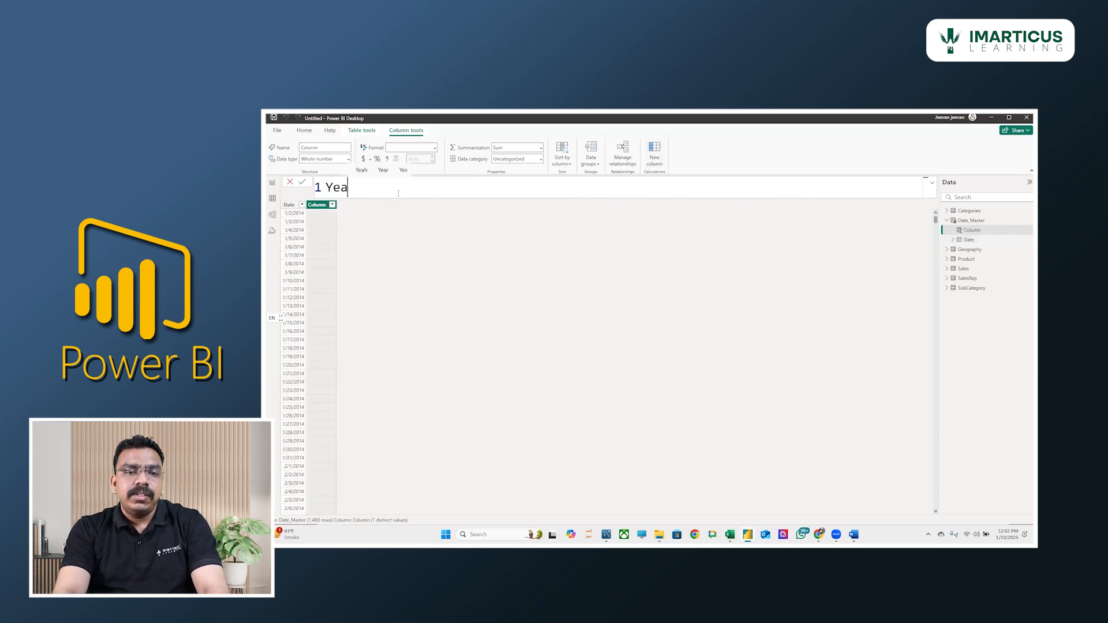
pyautogui.write('r =')
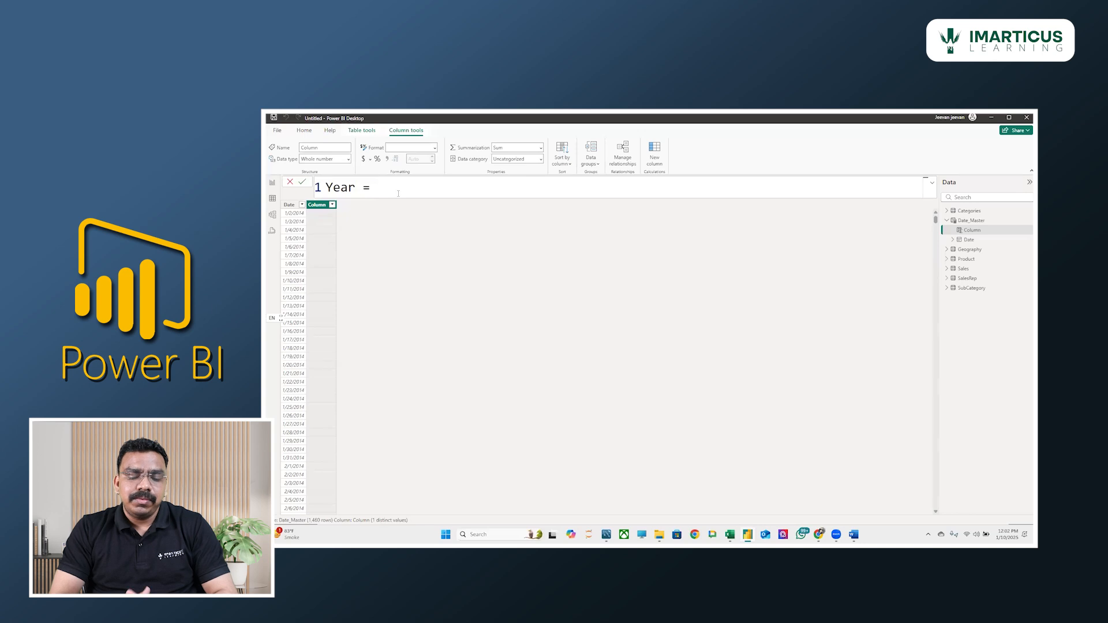
pyautogui.write('year')
pyautogui.press('Tab')
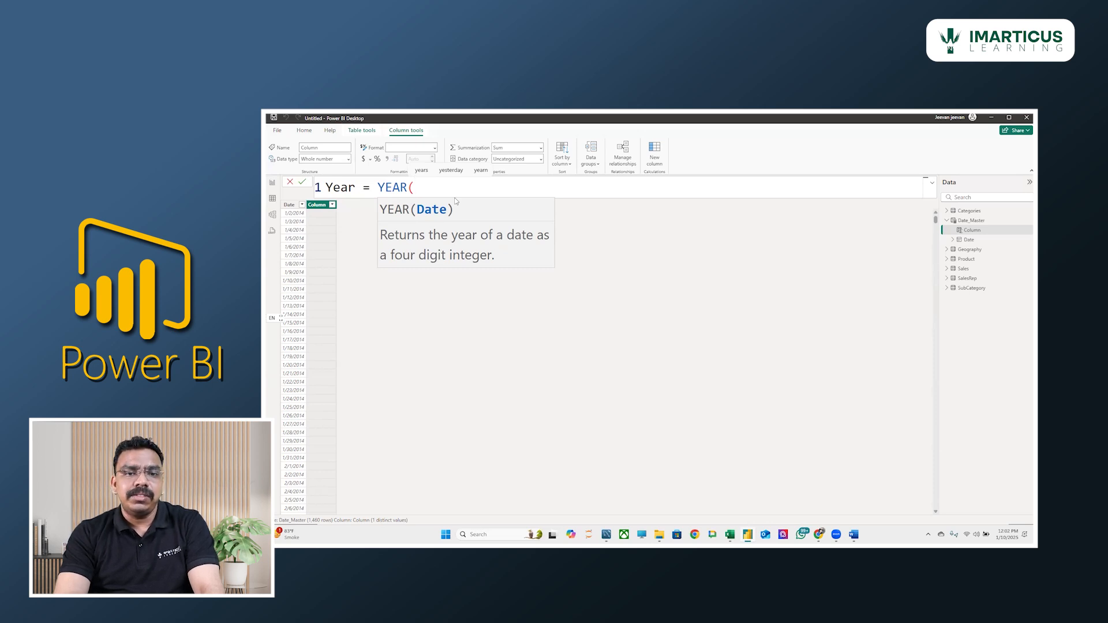
pyautogui.write('date')
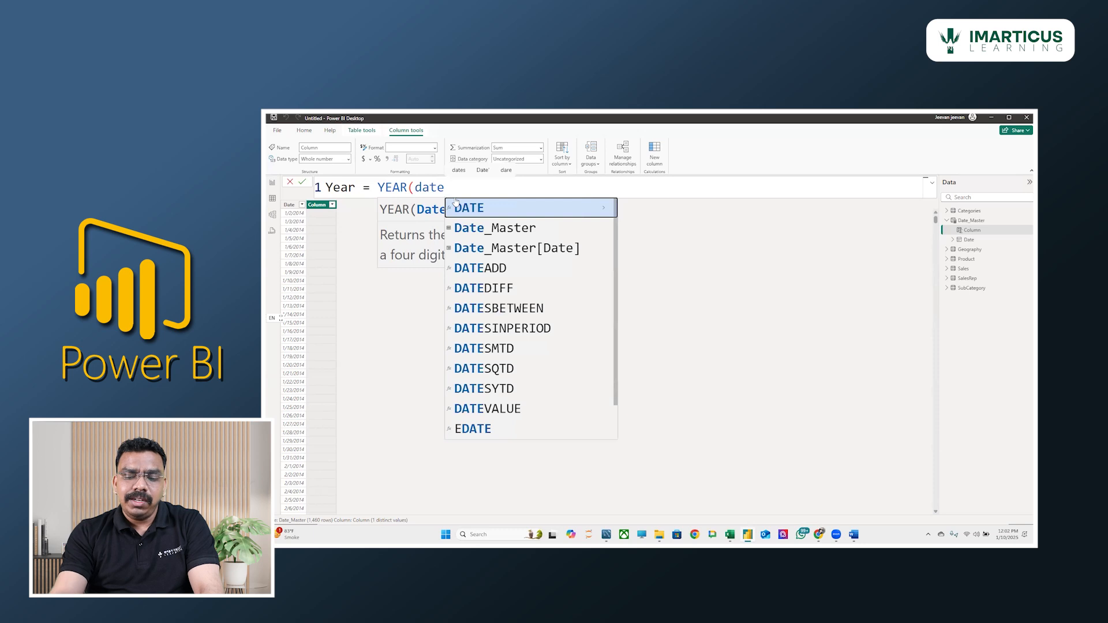
pyautogui.press('Down')
pyautogui.press('Tab')
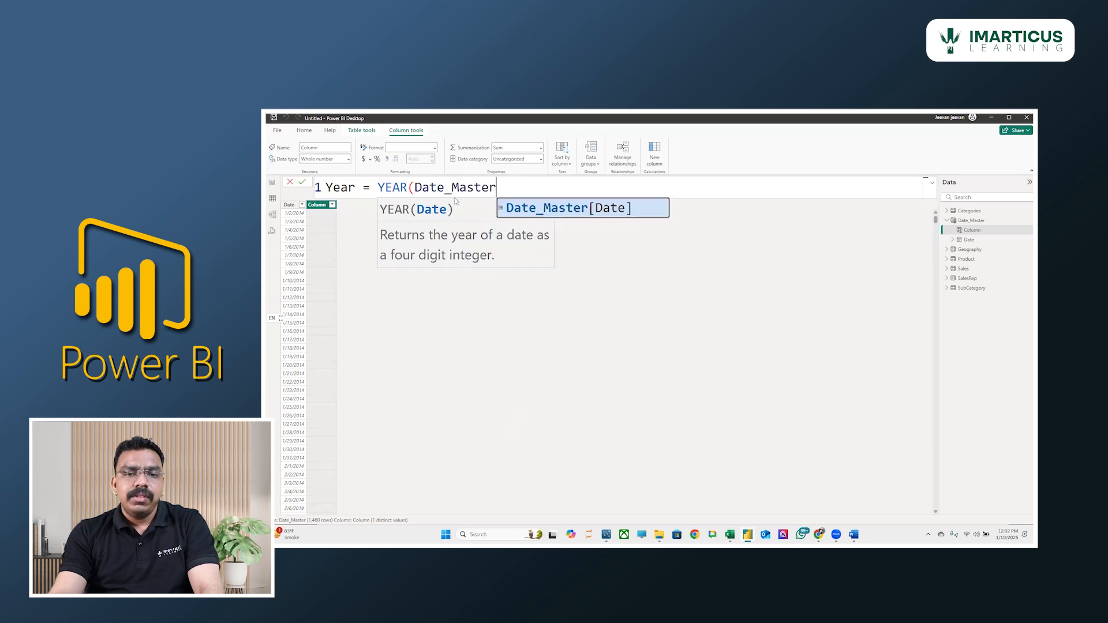
pyautogui.press('Tab')
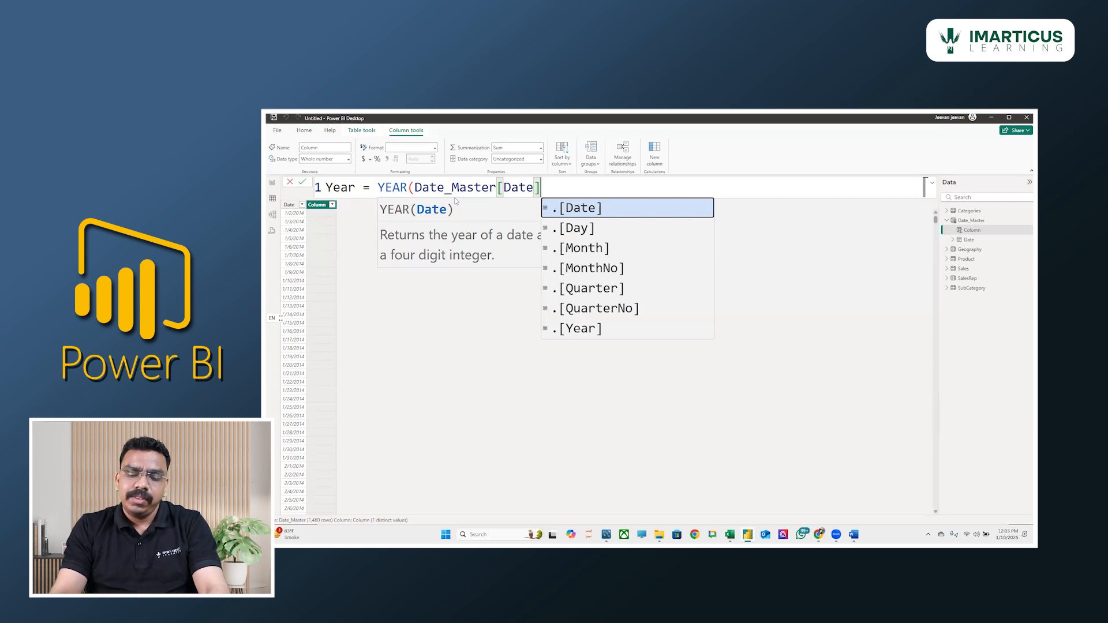
pyautogui.write(')')
pyautogui.press('Return')
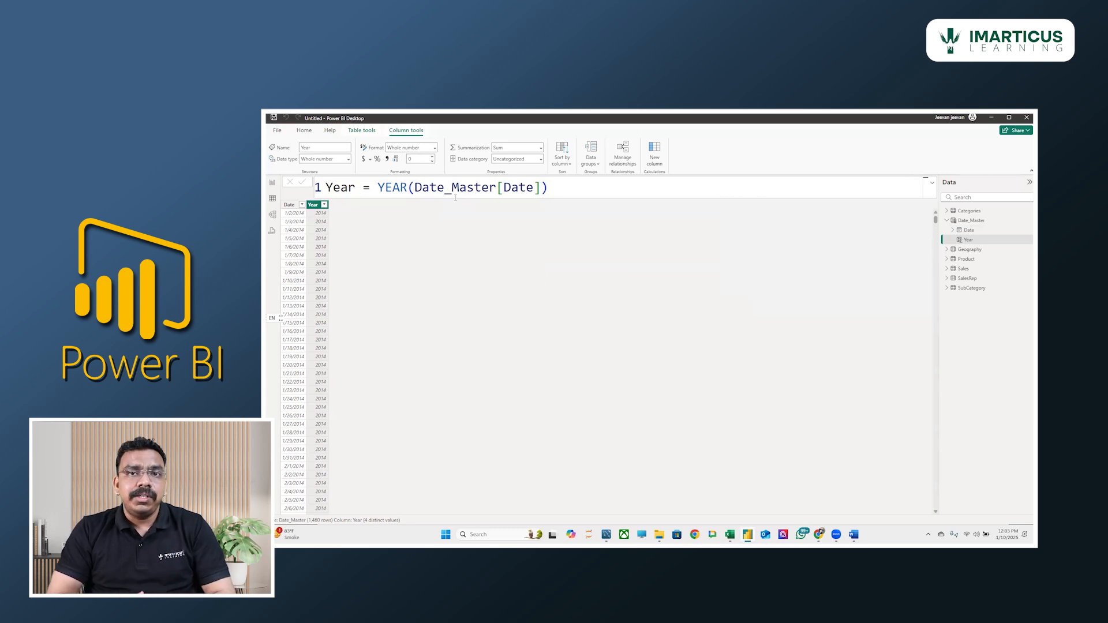
pyautogui.click(325, 205)
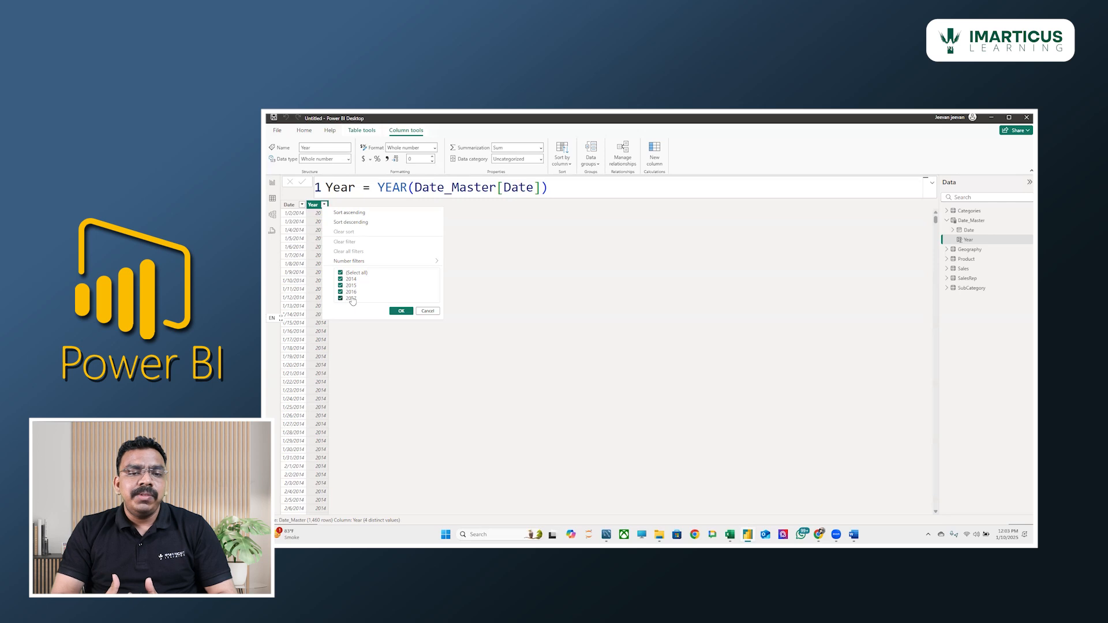
pyautogui.click(401, 311)
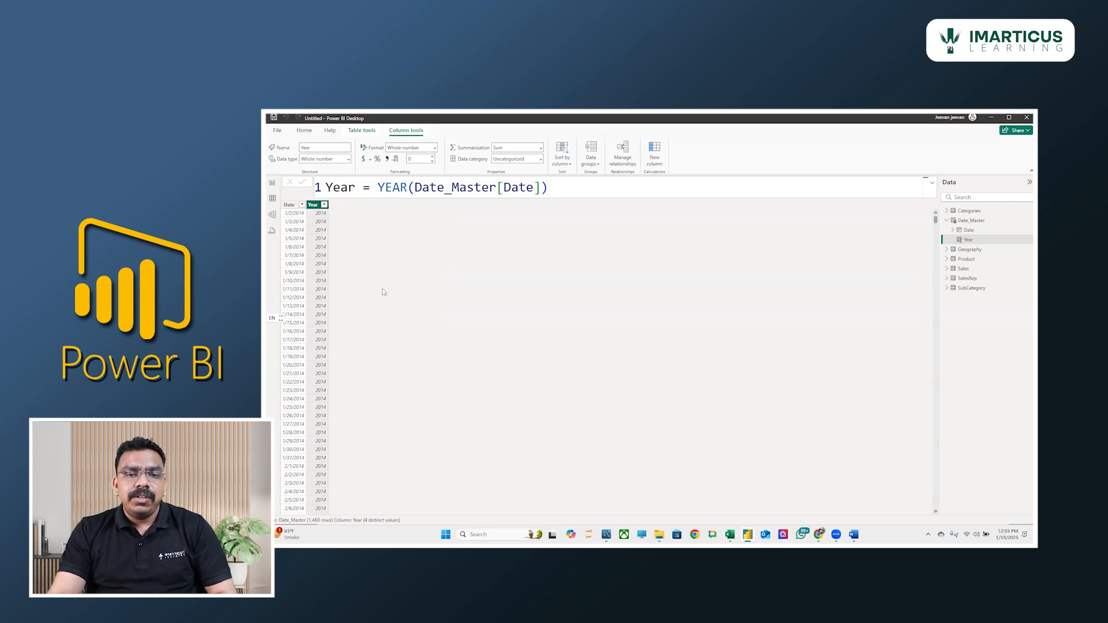
# - Add the calculated column Qtr = QUARTER(Date_Master[Date]) to Date_Master and check its list of distinct values
pyautogui.click(654, 157)
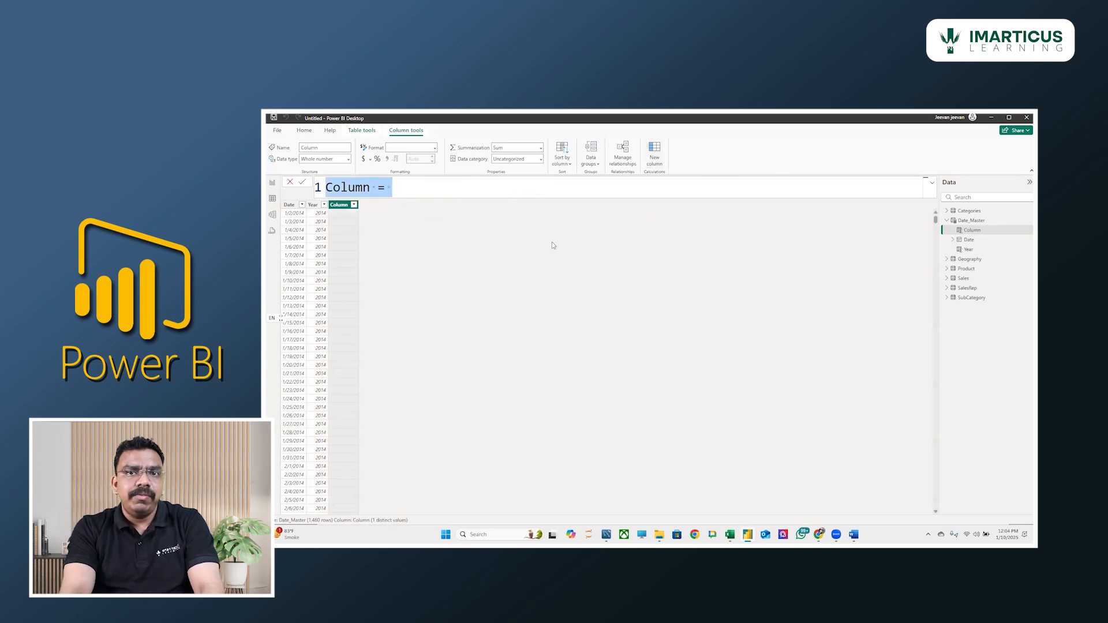
pyautogui.write('Qtr')
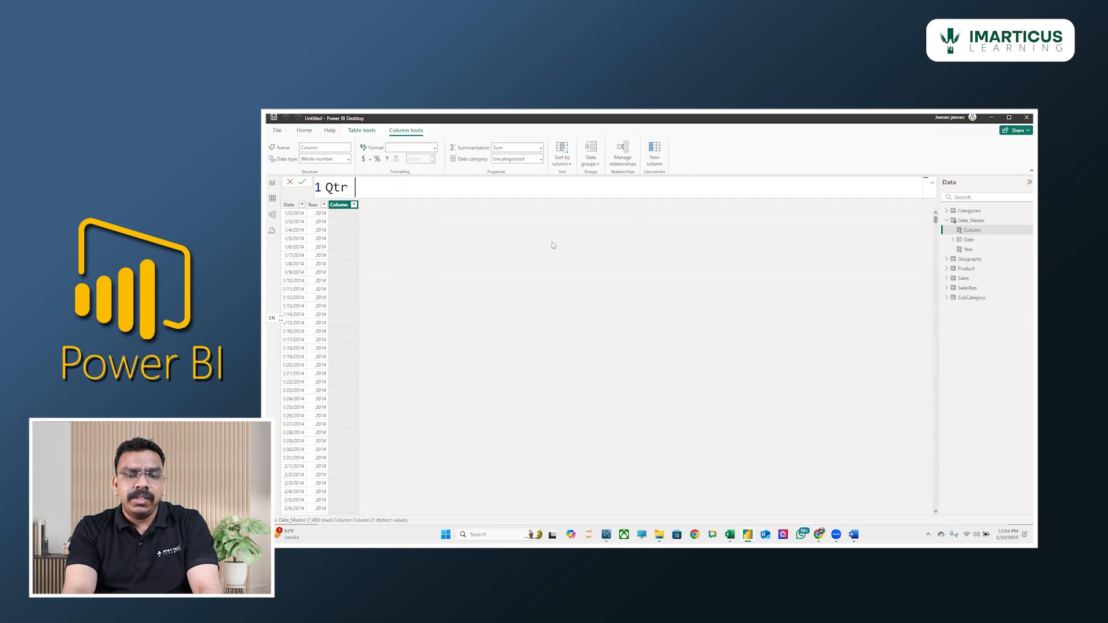
pyautogui.write(' = ')
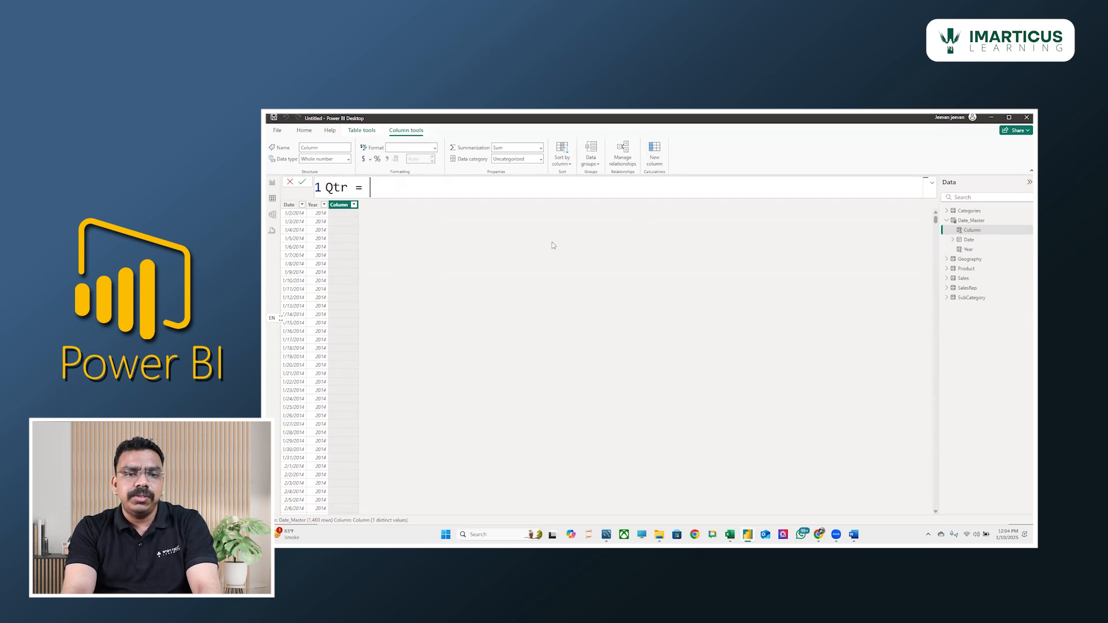
pyautogui.write('qu')
pyautogui.press('Tab')
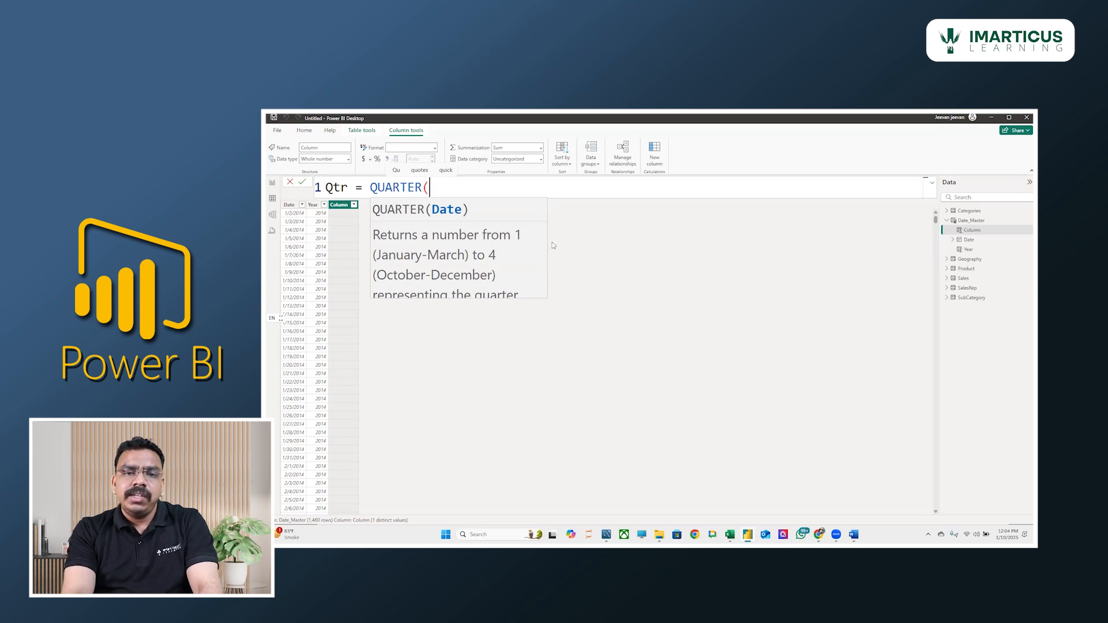
pyautogui.write('date')
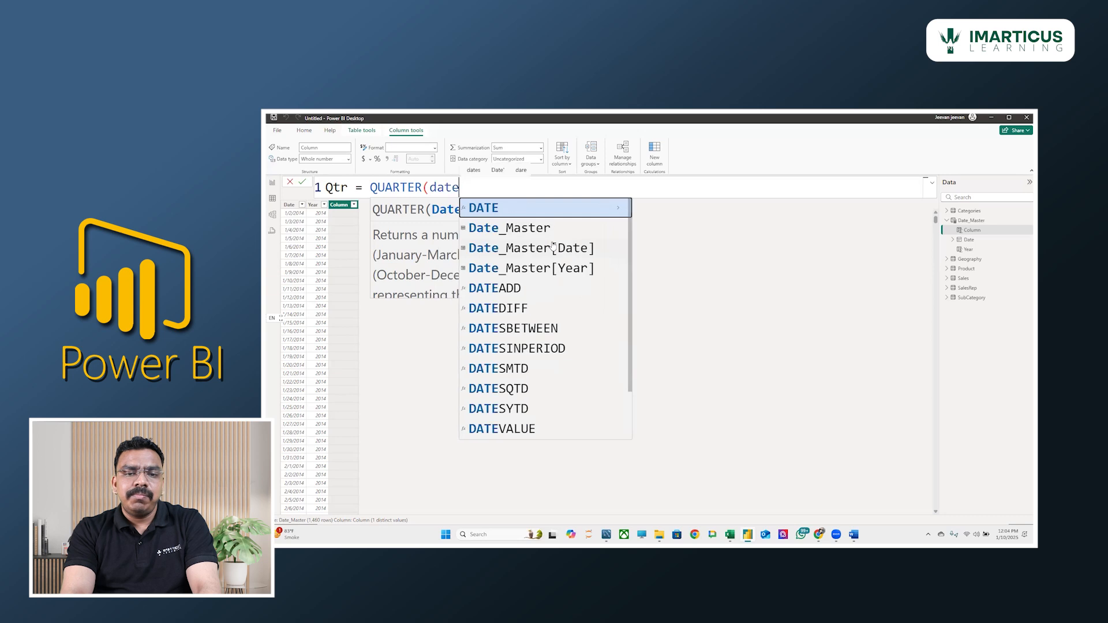
pyautogui.press('Down')
pyautogui.press('Tab')
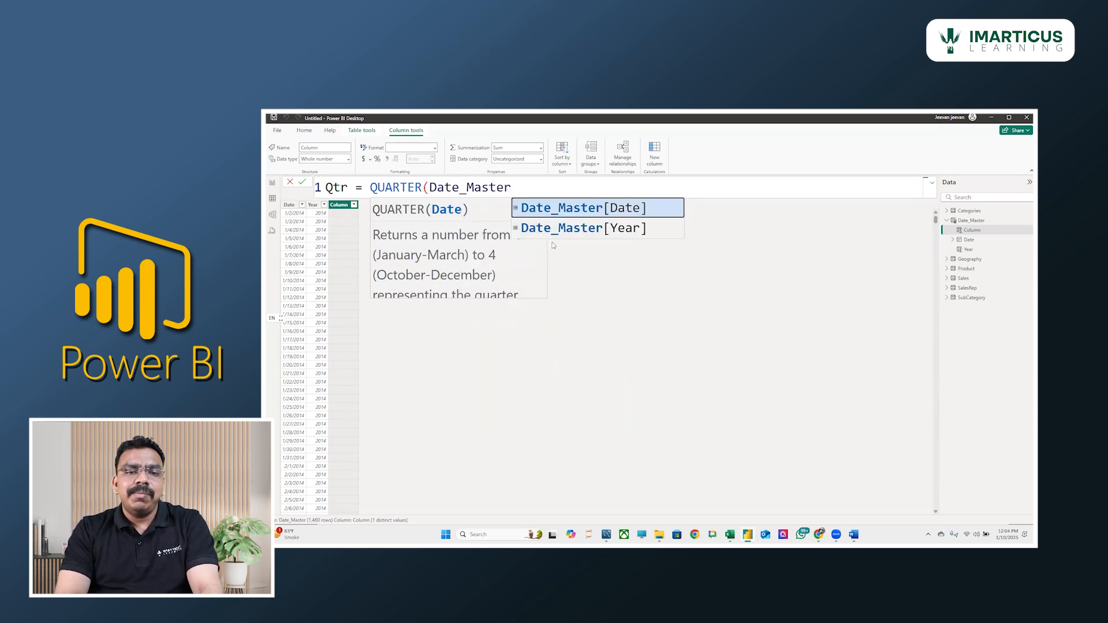
pyautogui.press('Tab')
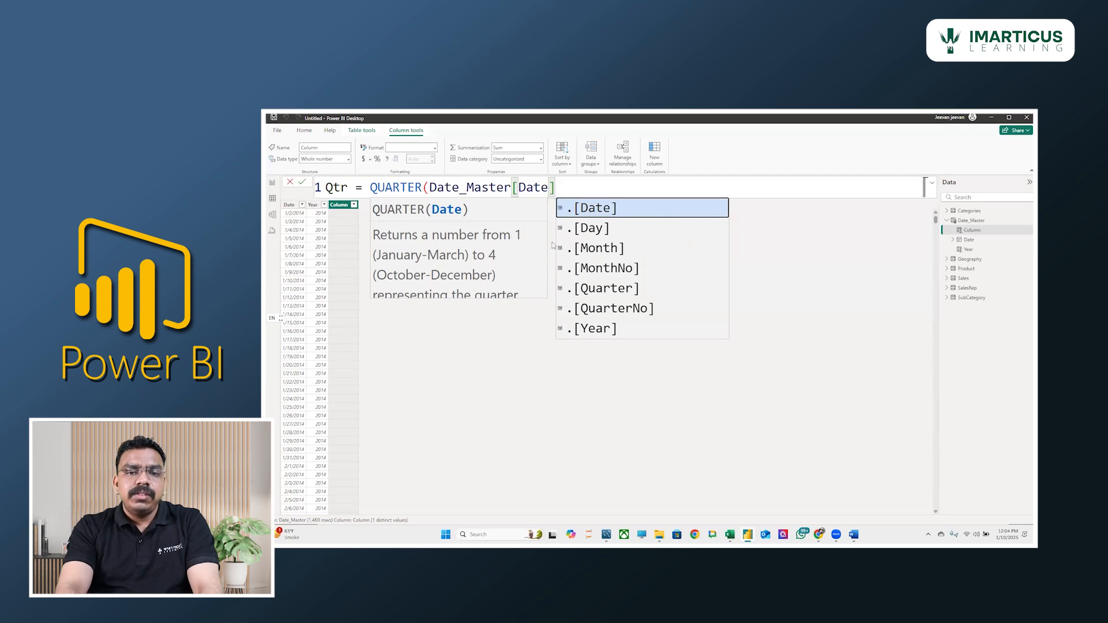
pyautogui.write(')')
pyautogui.moveTo(429, 188); pyautogui.dragTo(549, 188)
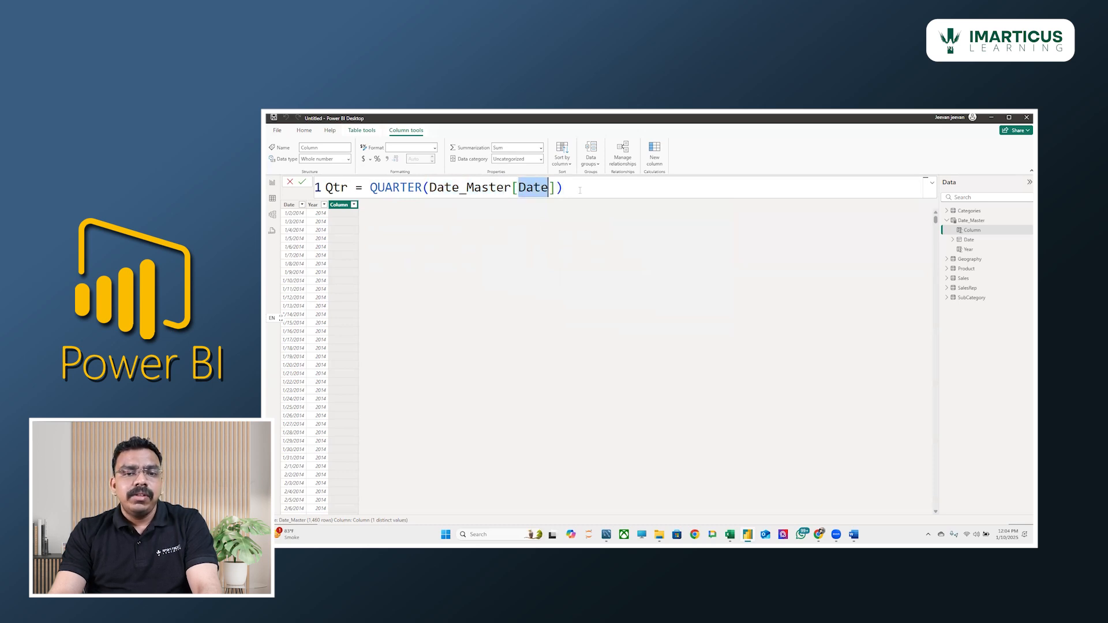
pyautogui.press('Return')
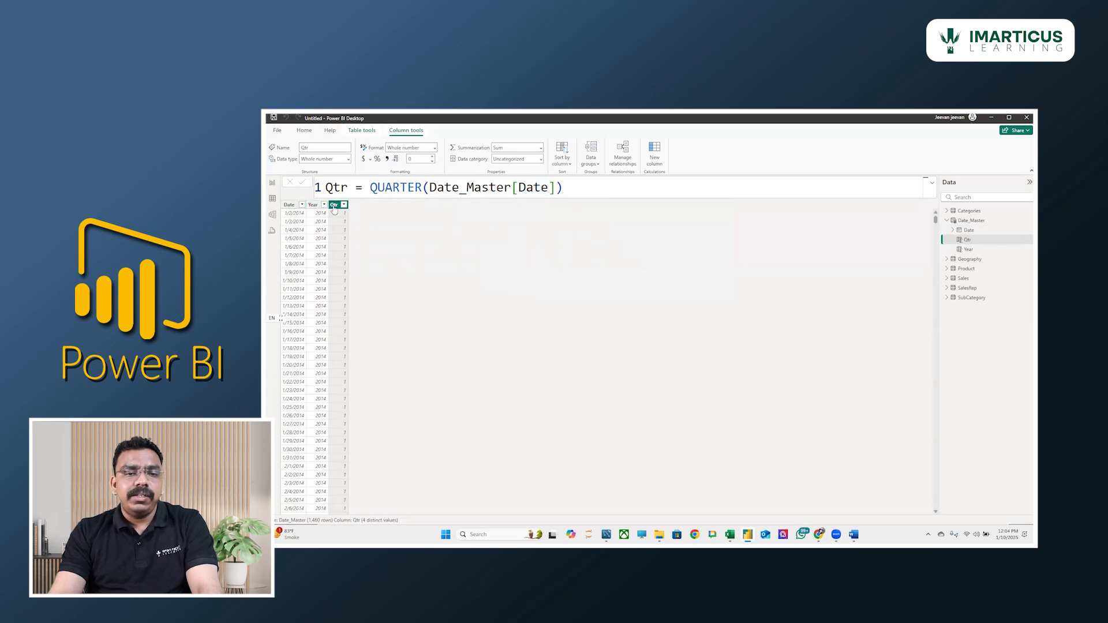
pyautogui.click(344, 205)
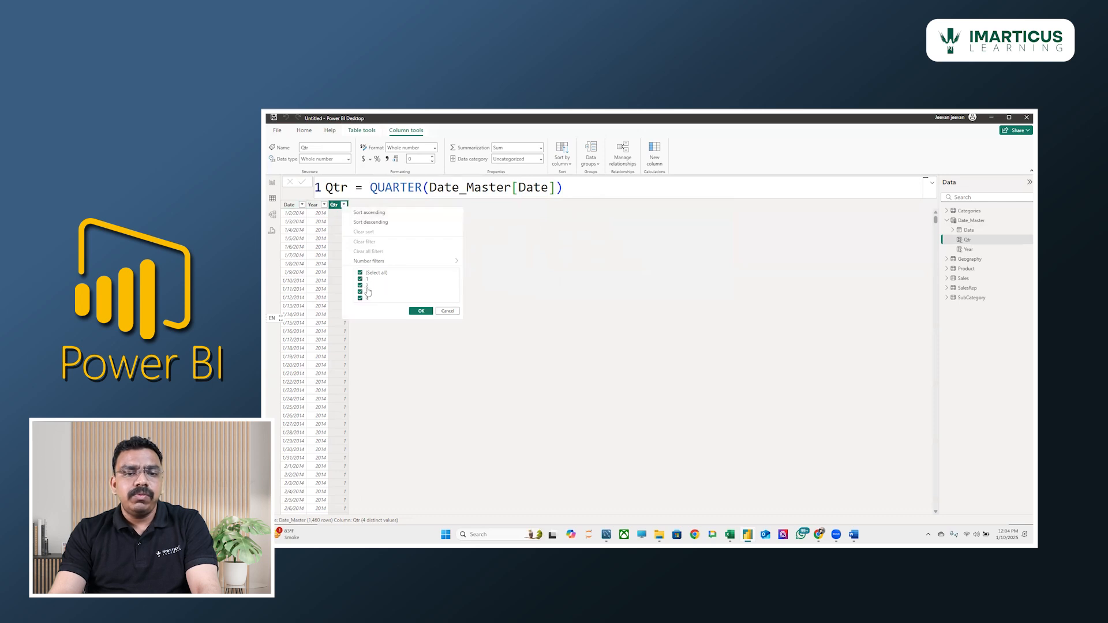
pyautogui.click(419, 312)
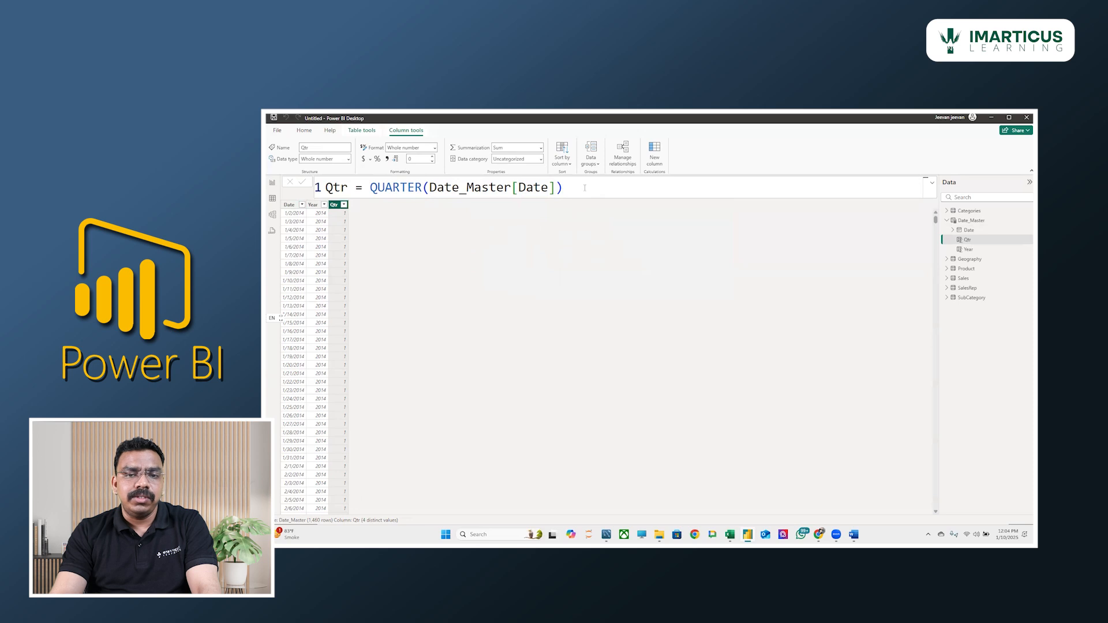
# - Add the calculated column Month = MONTH(Date_Master[Date]) to Date_Master and open its list of distinct values
pyautogui.click(654, 152)
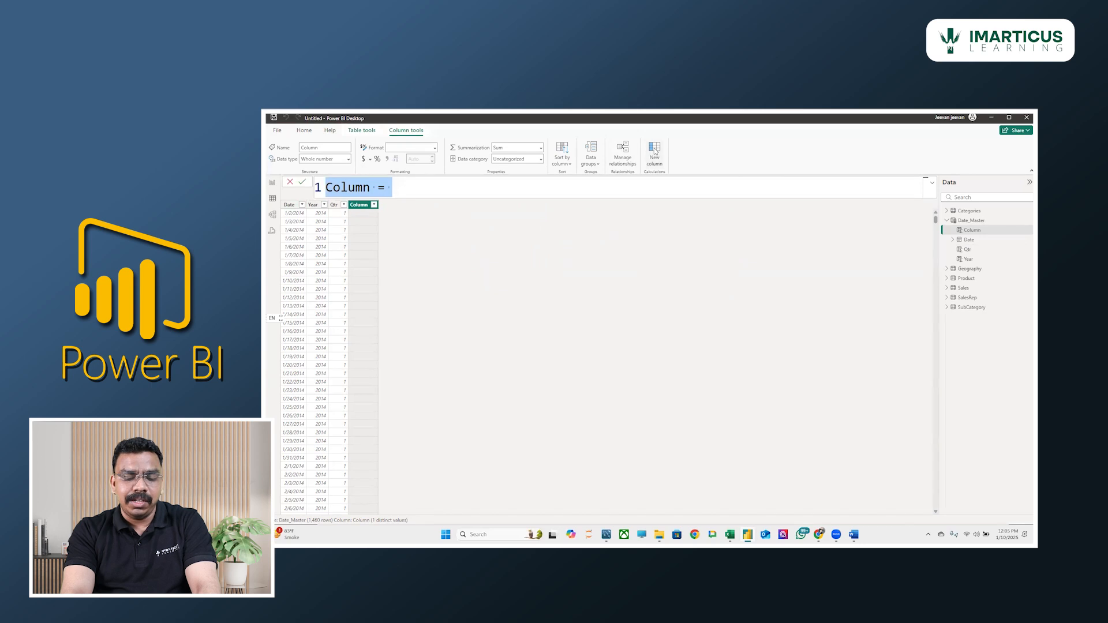
pyautogui.write('Month =')
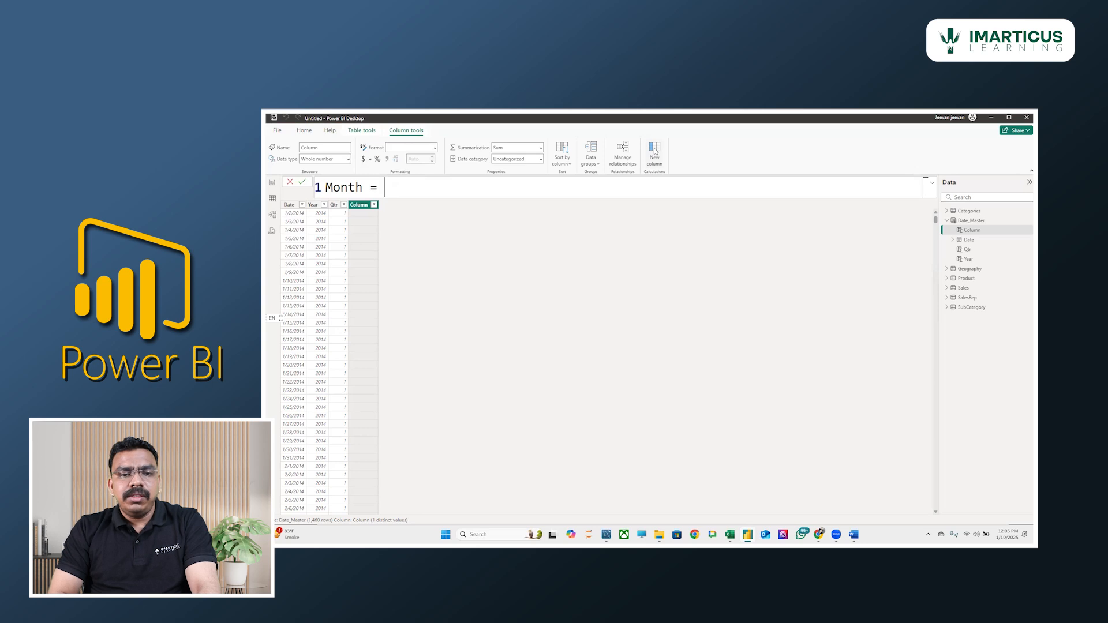
pyautogui.write('month(')
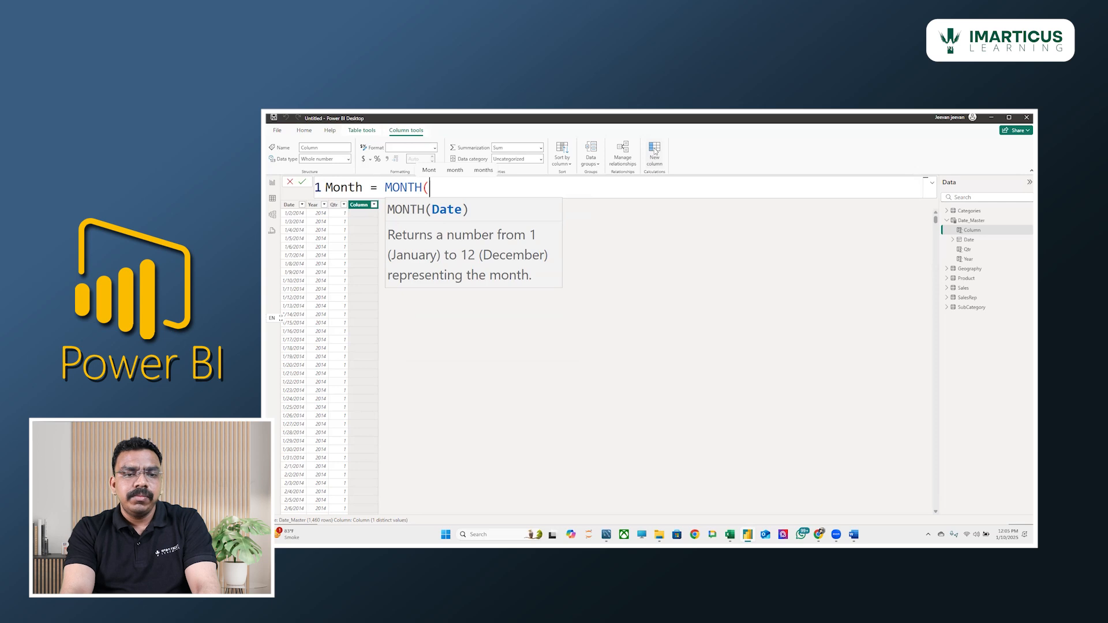
pyautogui.write('date')
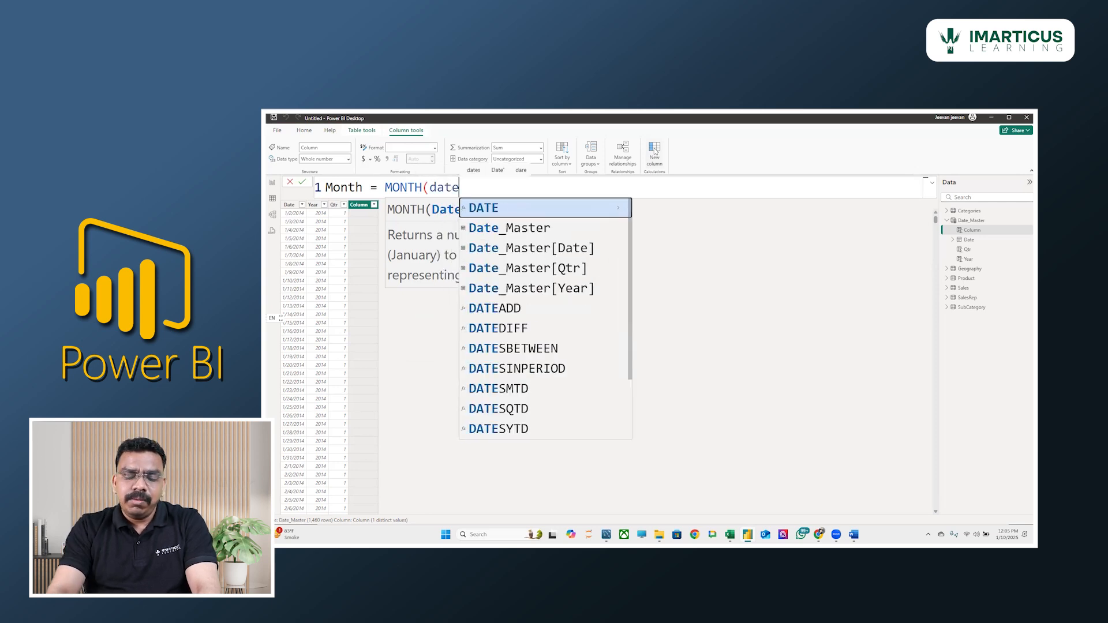
pyautogui.press('Down')
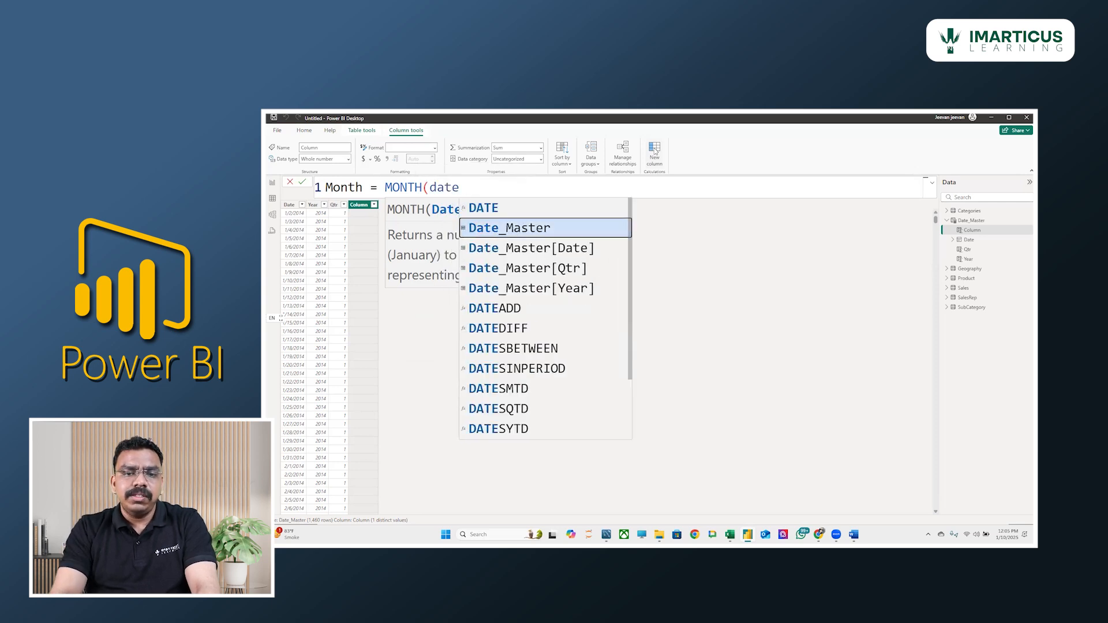
pyautogui.press('Down')
pyautogui.press('Tab')
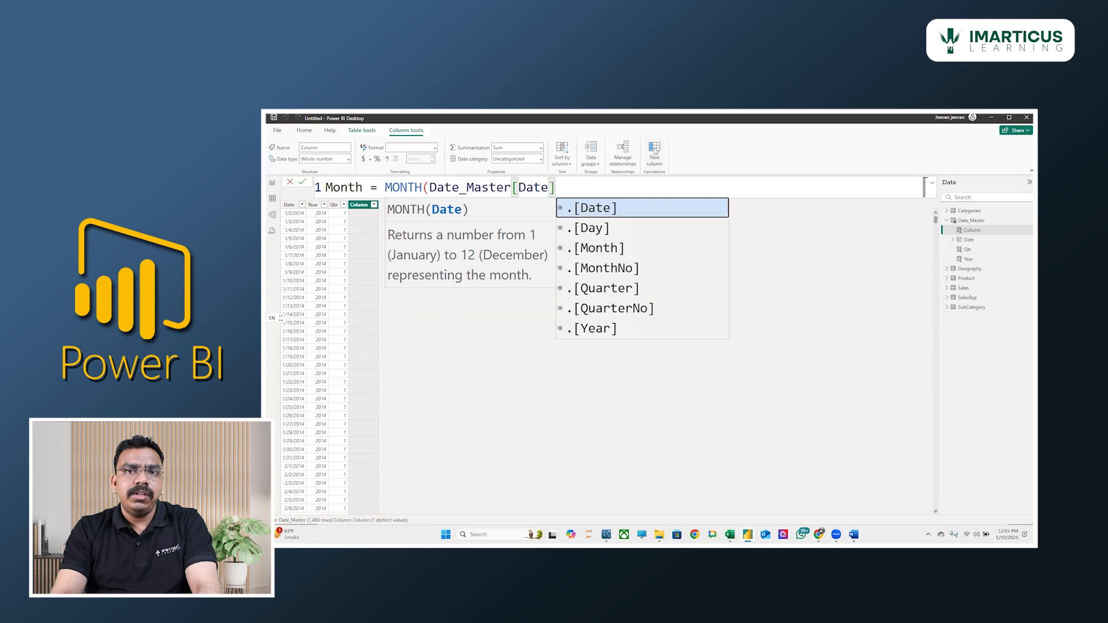
pyautogui.write(')')
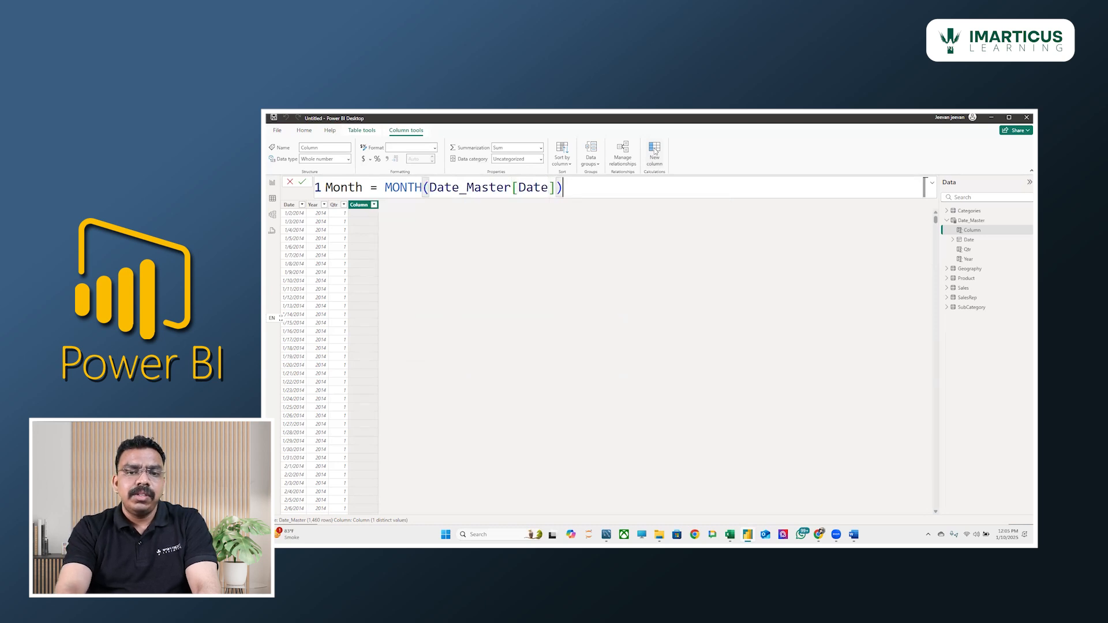
pyautogui.press('Return')
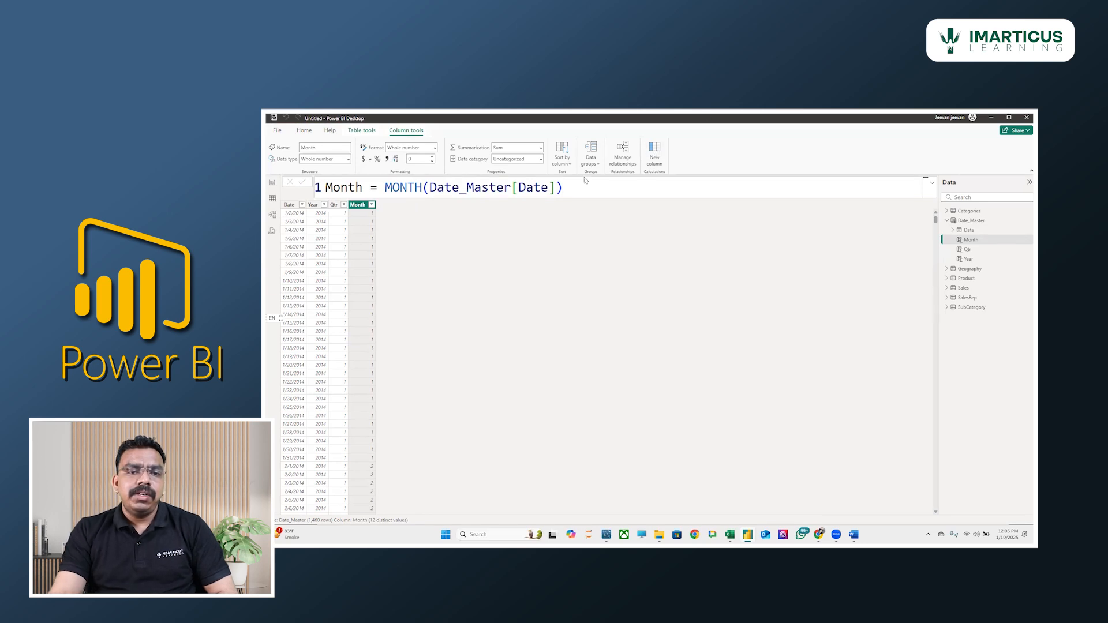
pyautogui.click(372, 205)
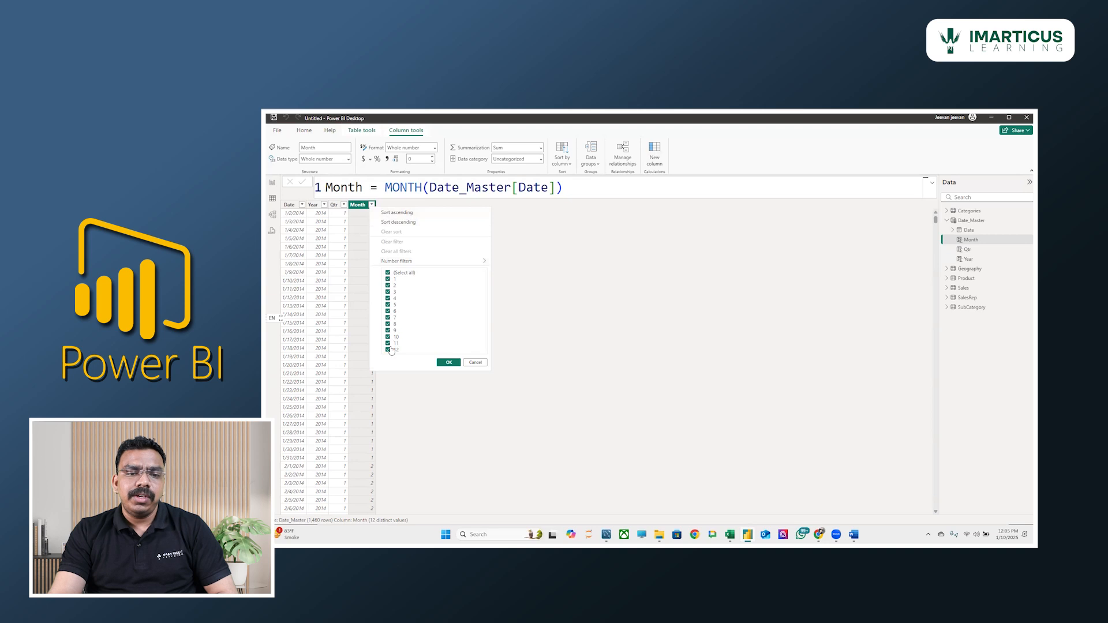
# - Close the Month value list, start the calculated column Month_Name = FORMAT( in Date_Master, and review the function's arguments and description
pyautogui.click(448, 362)
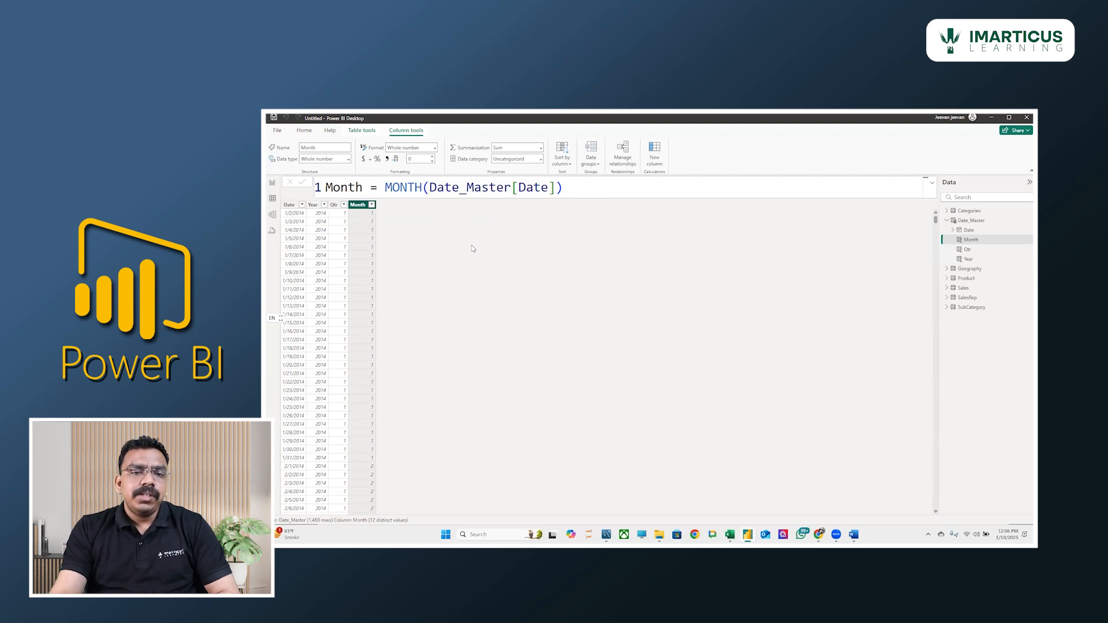
pyautogui.click(659, 150)
pyautogui.write('Month_Name =')
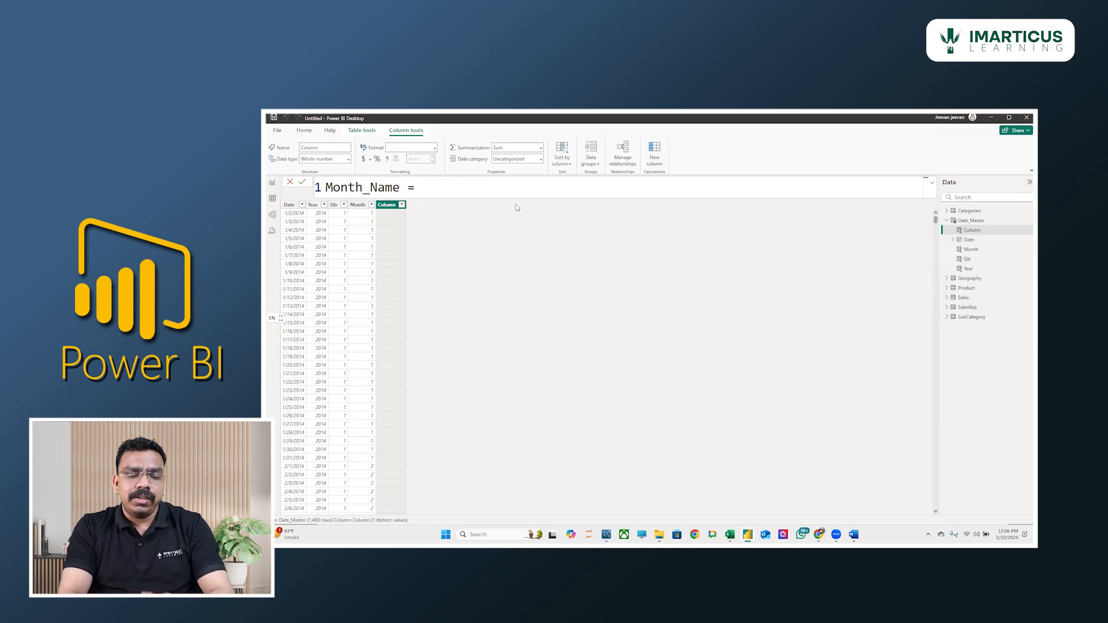
pyautogui.write('For')
pyautogui.press('Tab')
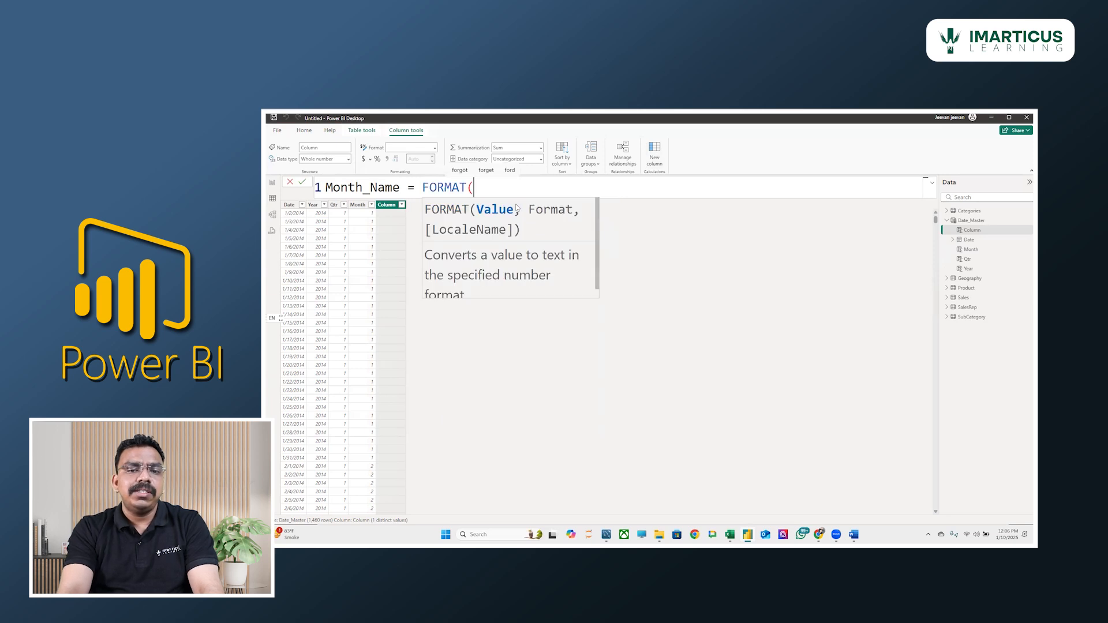
pyautogui.moveTo(477, 209); pyautogui.dragTo(513, 210)
pyautogui.moveTo(523, 211); pyautogui.dragTo(568, 214)
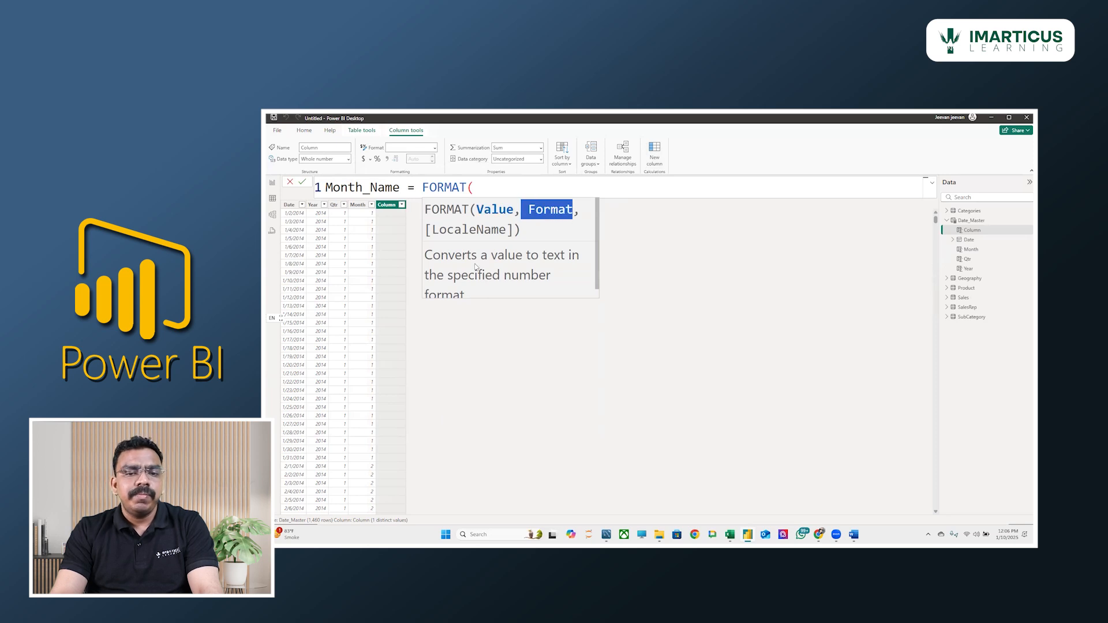
pyautogui.scroll(-1, 469, 256)
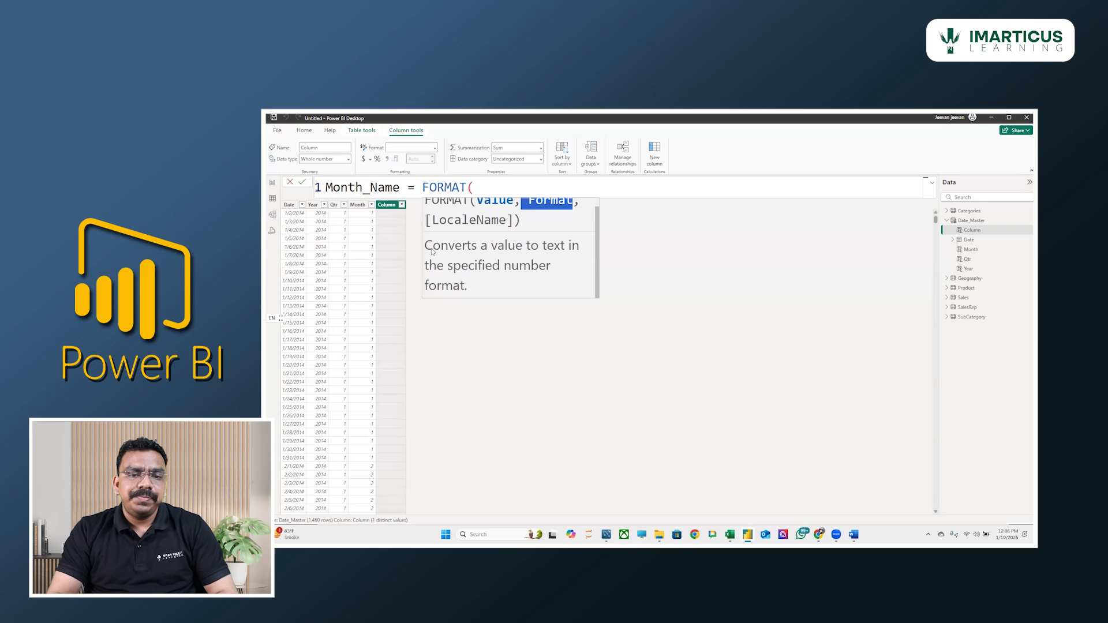
pyautogui.click(513, 189)
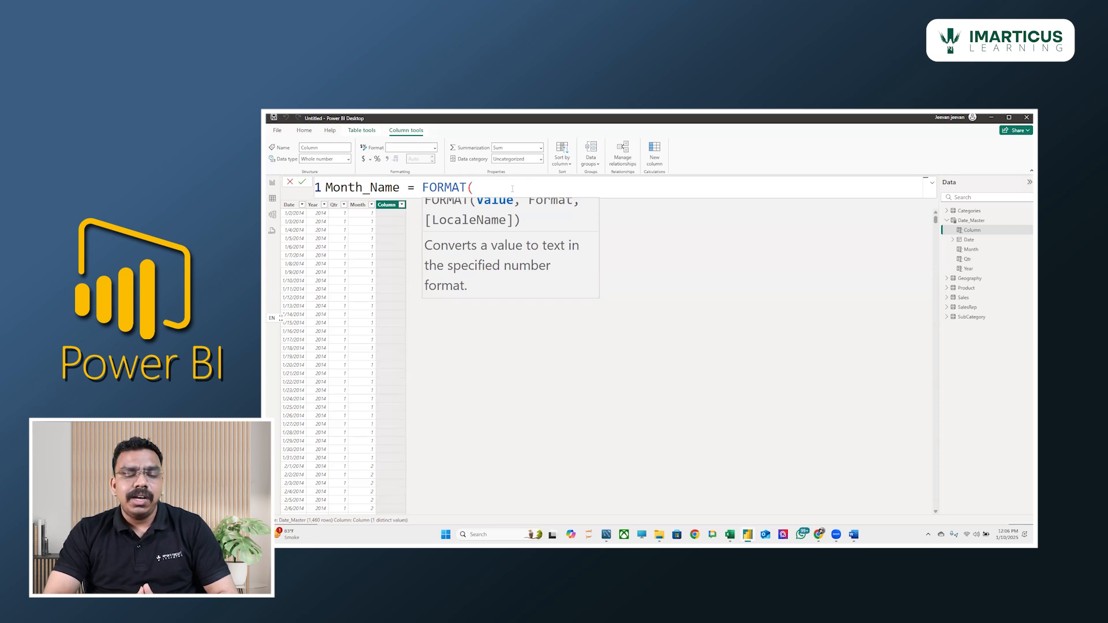
# - Complete the Month_Name formula with Date_Master[Date] as the value and "MMM" as the format, and commit it
pyautogui.write('date')
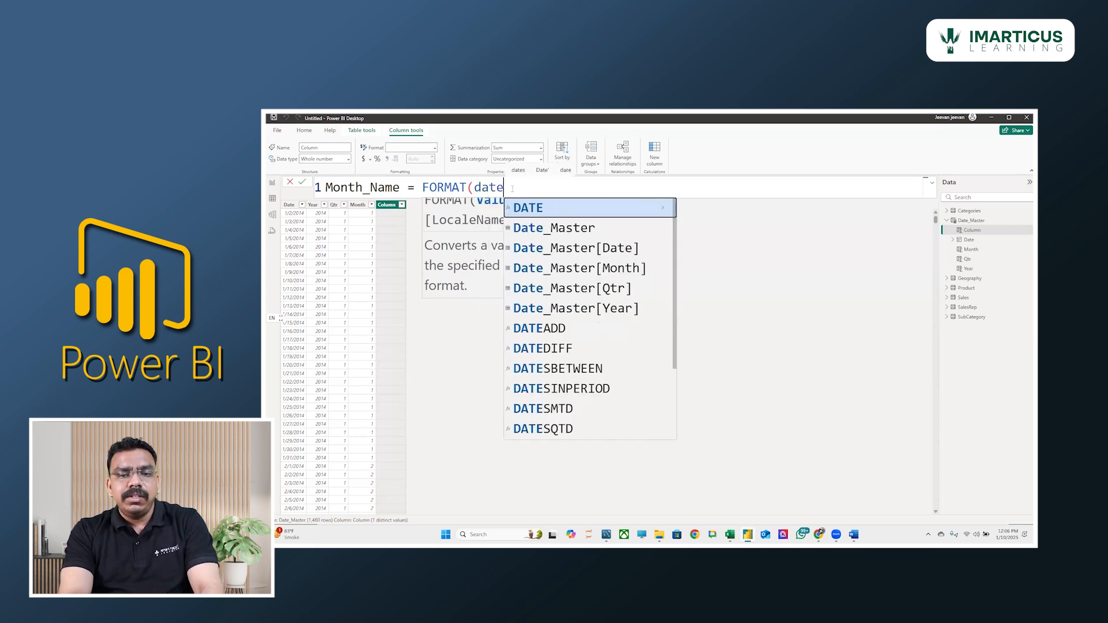
pyautogui.press('Down')
pyautogui.press('Down')
pyautogui.press('Down')
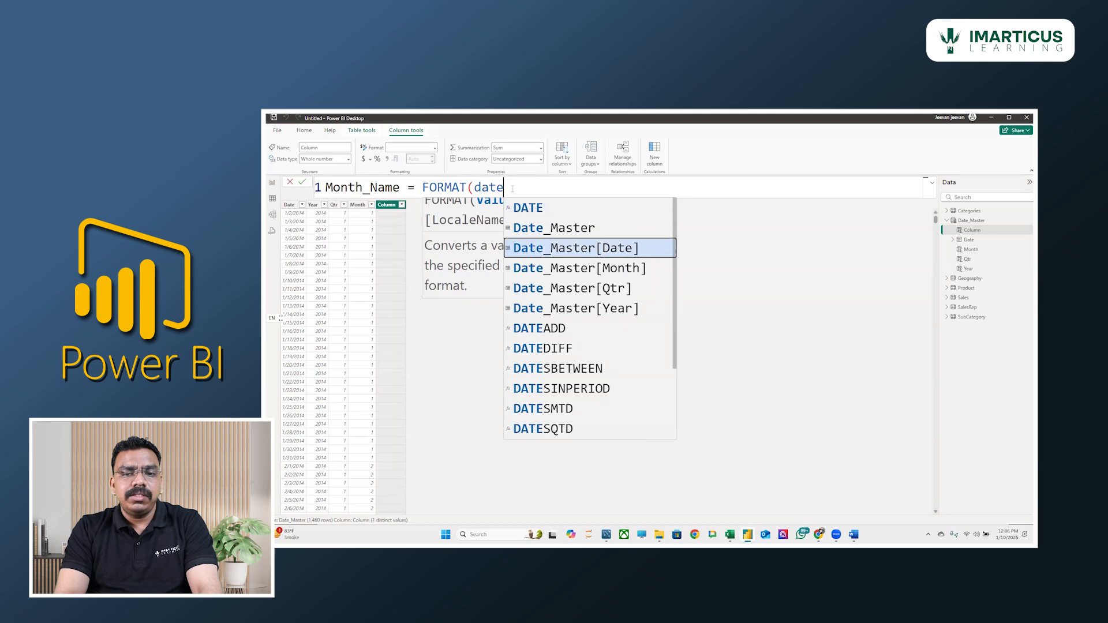
pyautogui.press('Up')
pyautogui.press('Tab')
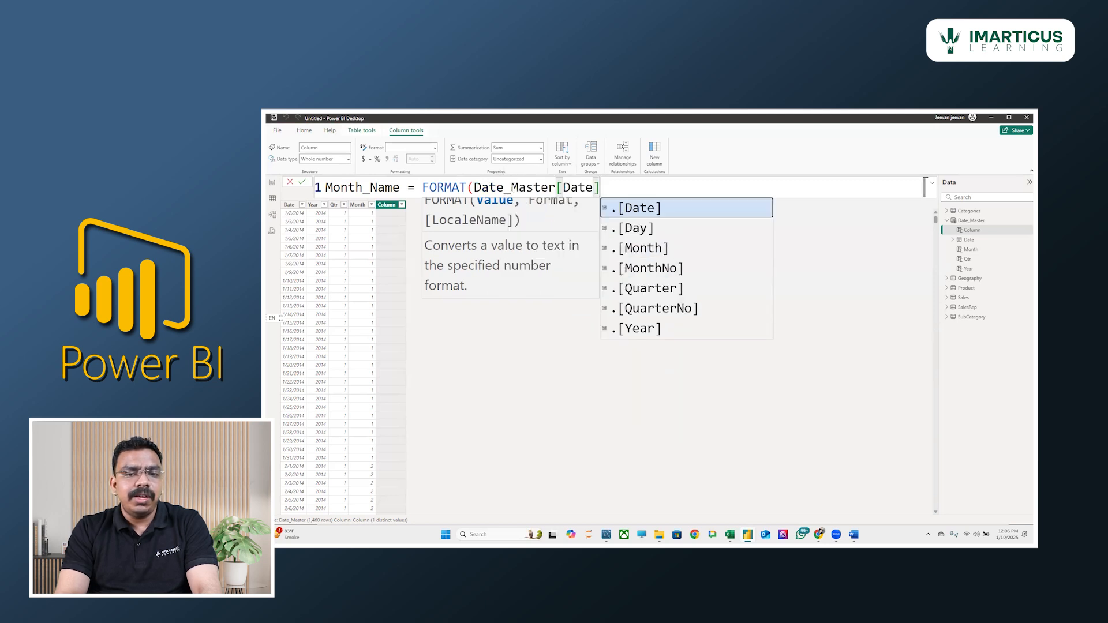
pyautogui.write(',')
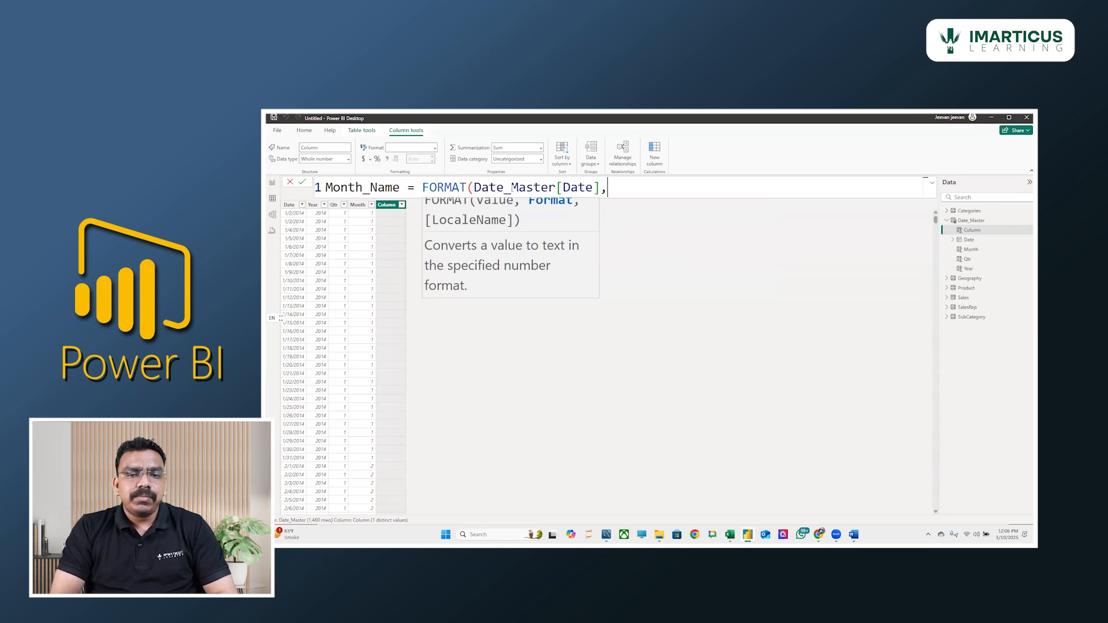
pyautogui.write('"')
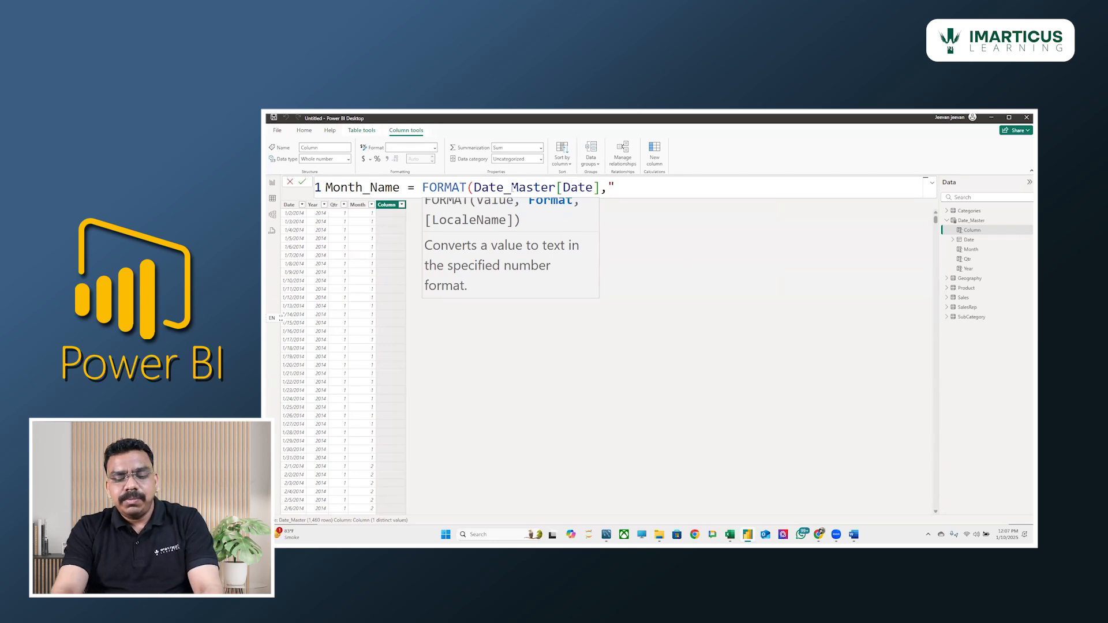
pyautogui.write('MMM")')
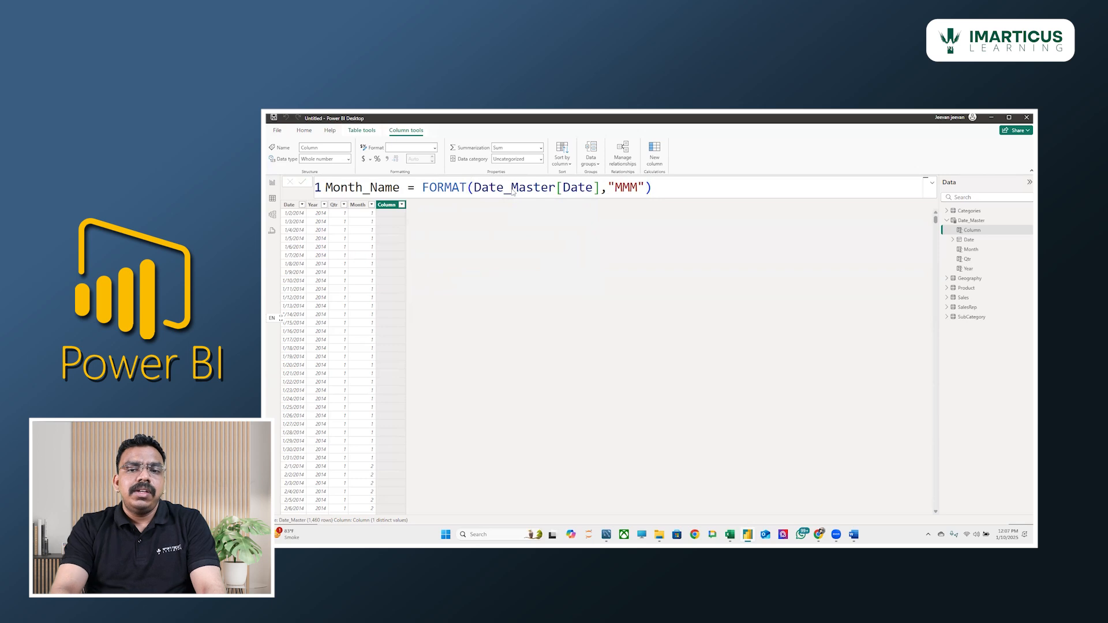
pyautogui.press('Return')
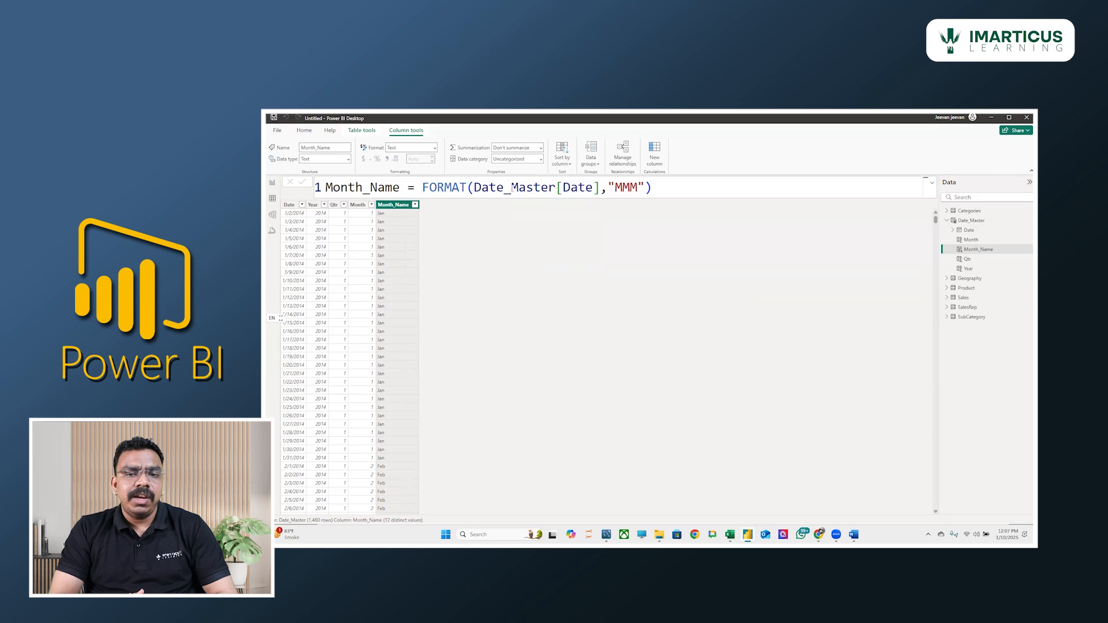
# - Try the format "MMMM" in the Month_Name formula and check the column's list of distinct values
pyautogui.doubleClick(635, 187)
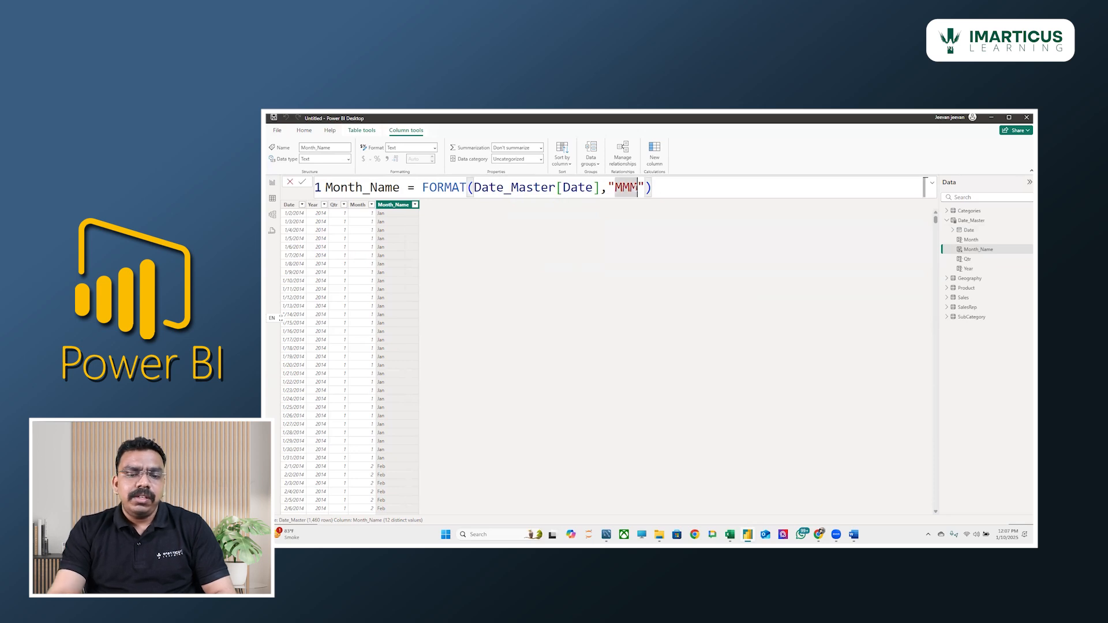
pyautogui.write('MMMM')
pyautogui.press('Return')
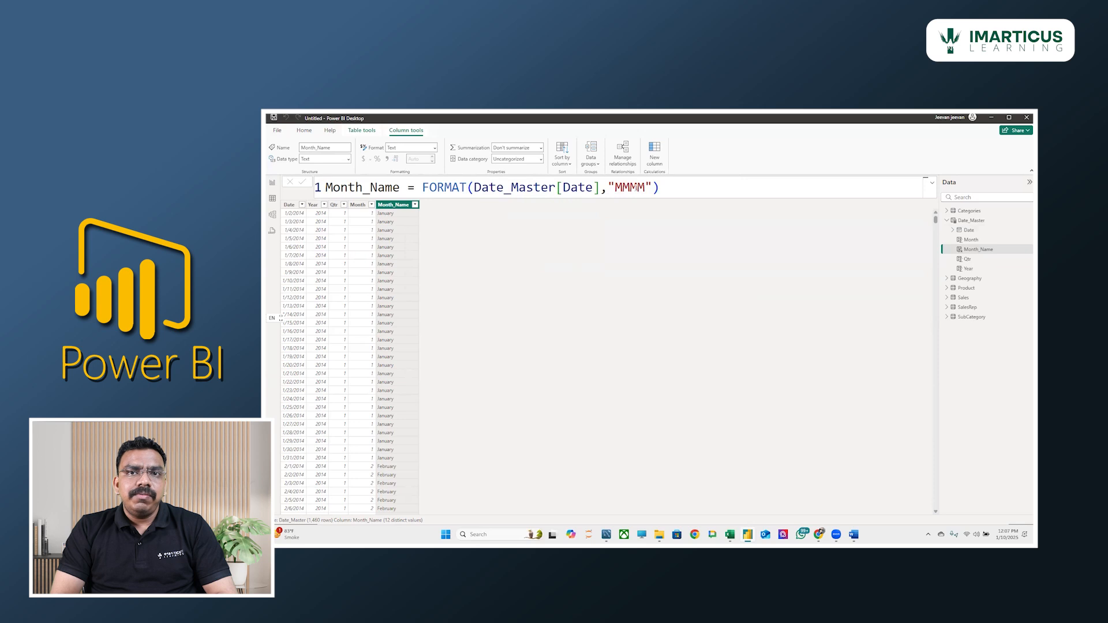
pyautogui.click(415, 205)
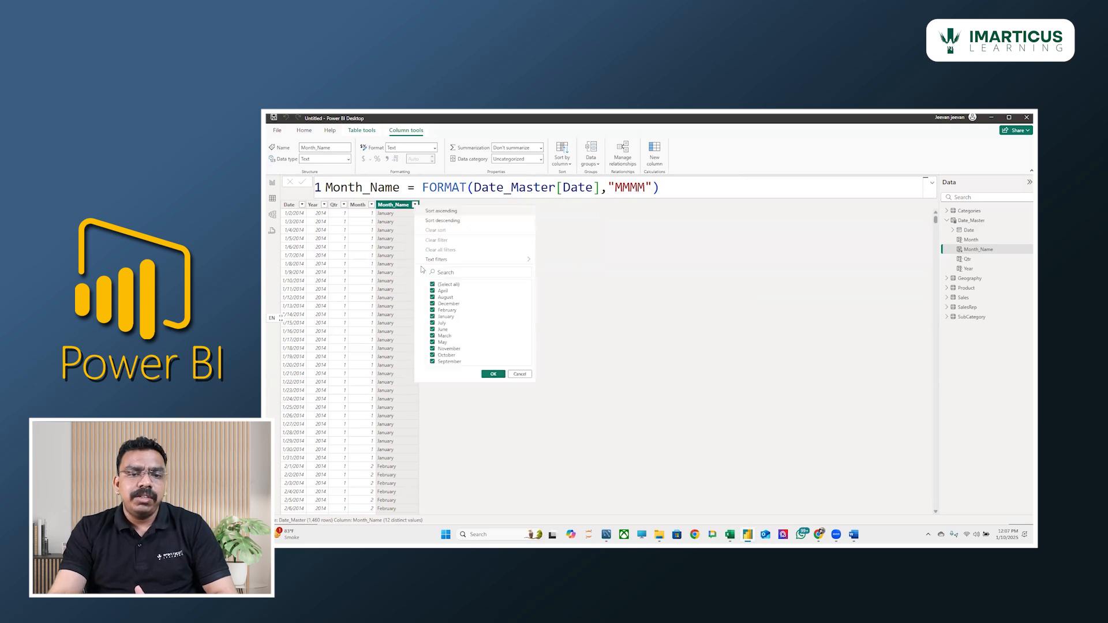
pyautogui.click(495, 374)
# - Set the format in the Month_Name formula back to "MMM" and commit it
pyautogui.doubleClick(644, 187)
pyautogui.write('MMM')
pyautogui.press('Return')
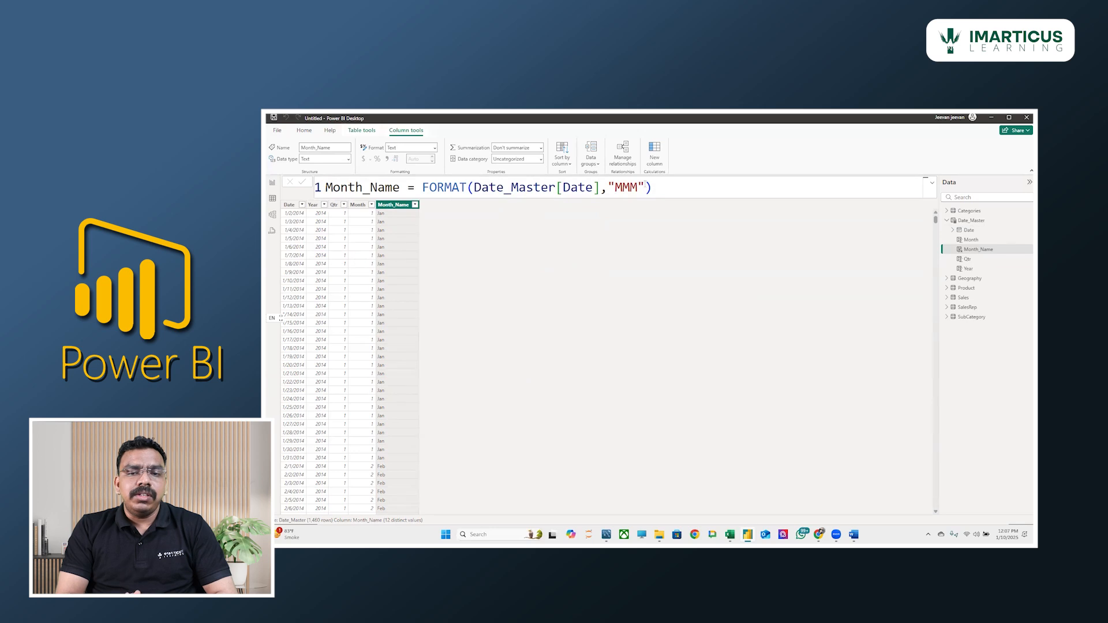
# - Try the format "MMMYY" in the Month_Name formula and check the column's list of distinct values
pyautogui.click(637, 187)
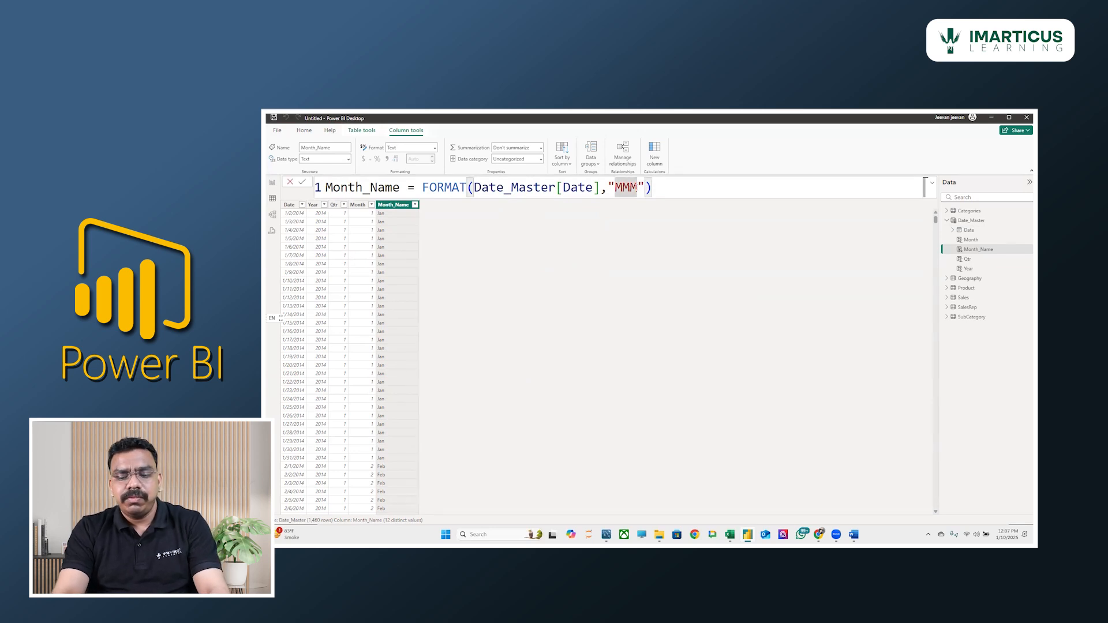
pyautogui.write('YY')
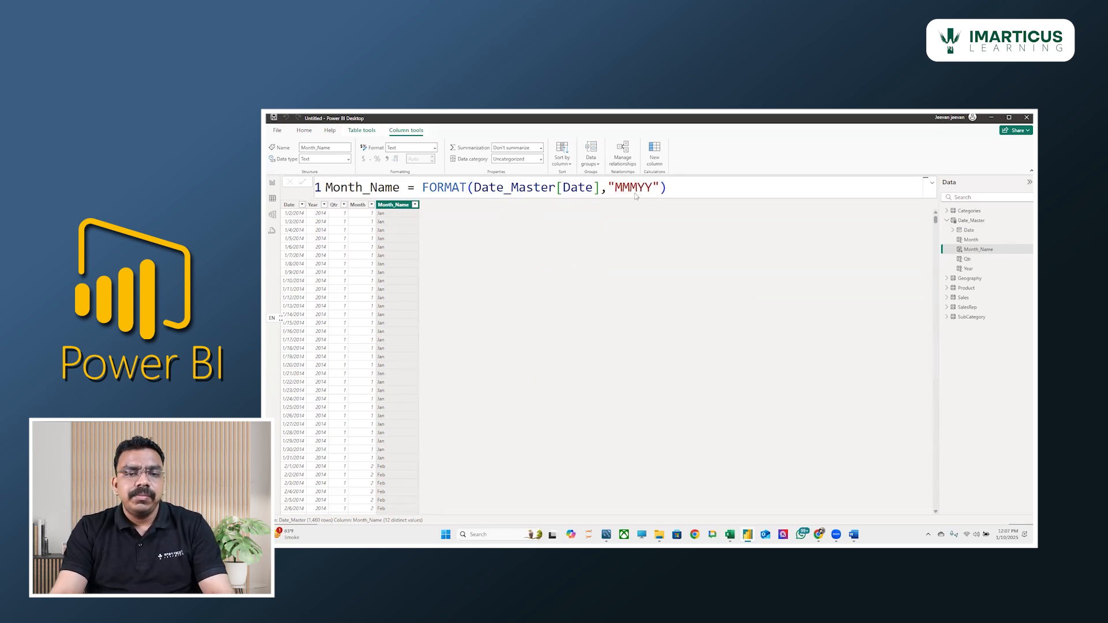
pyautogui.press('Return')
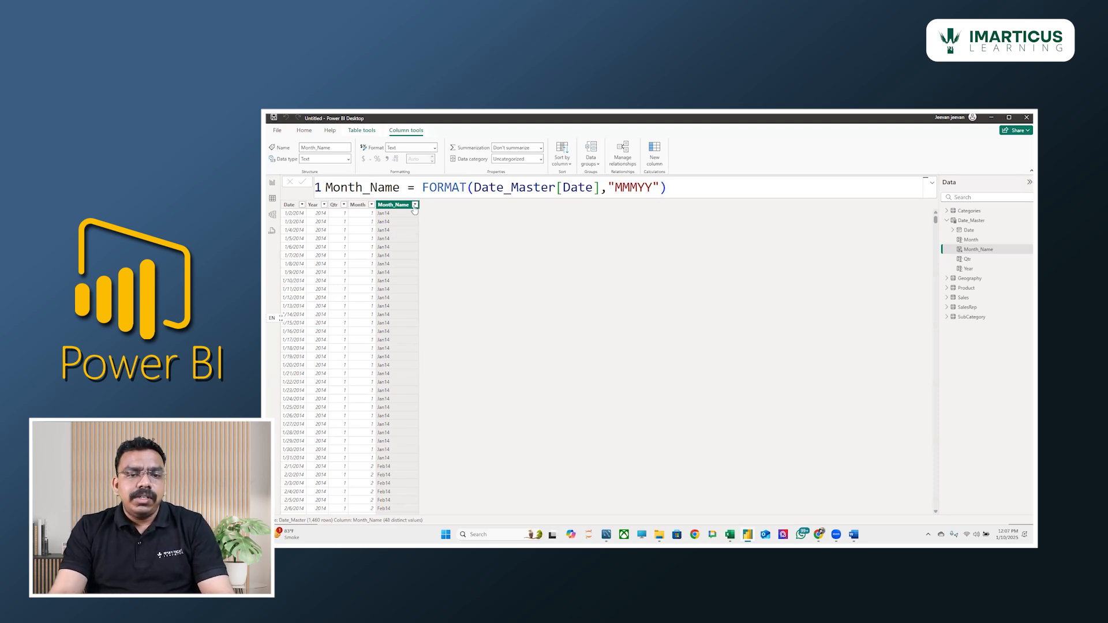
pyautogui.click(415, 205)
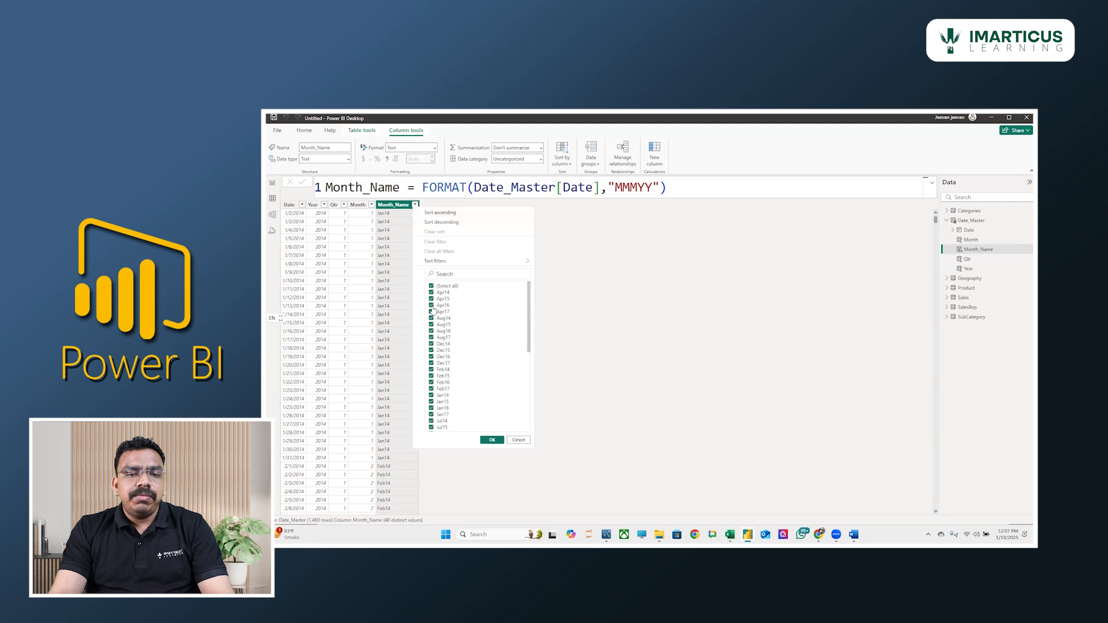
pyautogui.click(518, 440)
# - Try the format "MMM-YY" in the Month_Name formula, and restore it to "MMM"
pyautogui.click(638, 187)
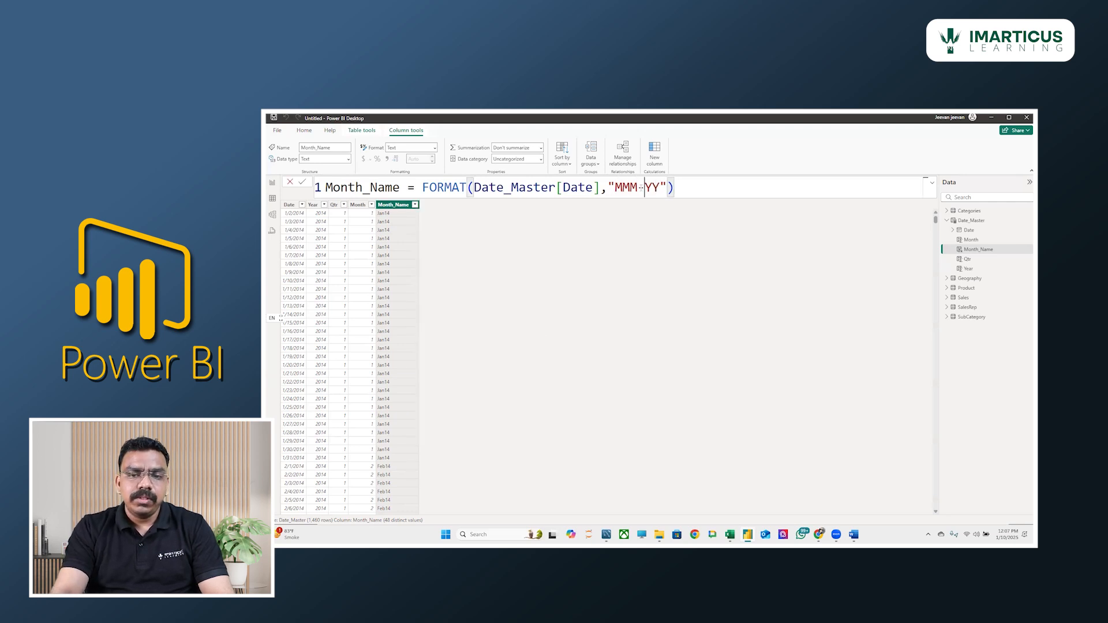
pyautogui.press('Return')
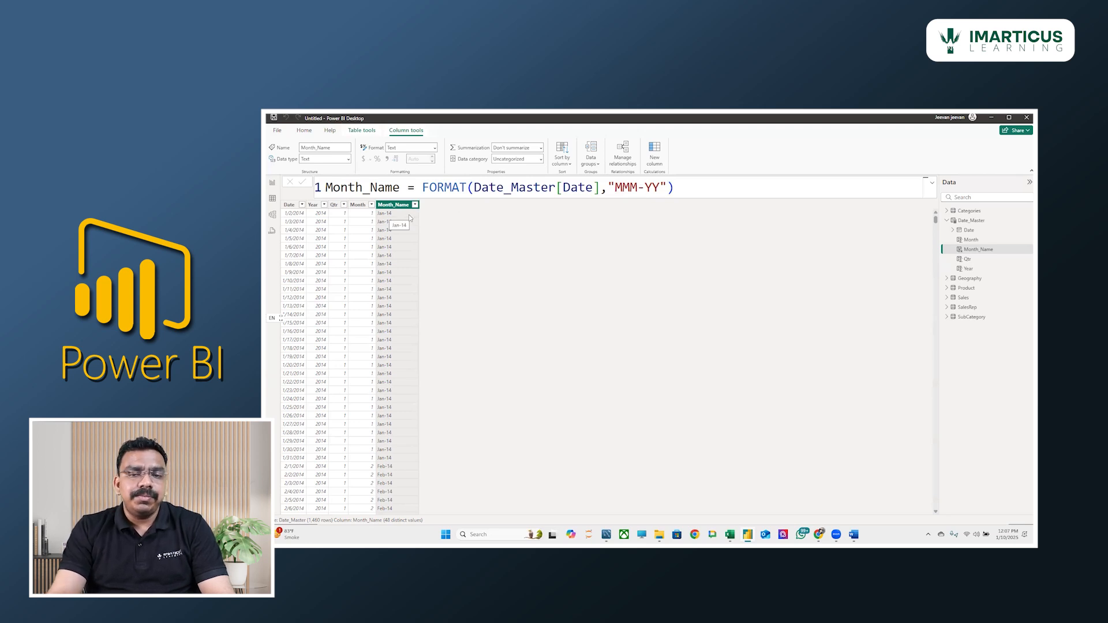
pyautogui.click(663, 186)
pyautogui.press('BackSpace')
pyautogui.press('BackSpace')
pyautogui.press('BackSpace')
pyautogui.press('Return')
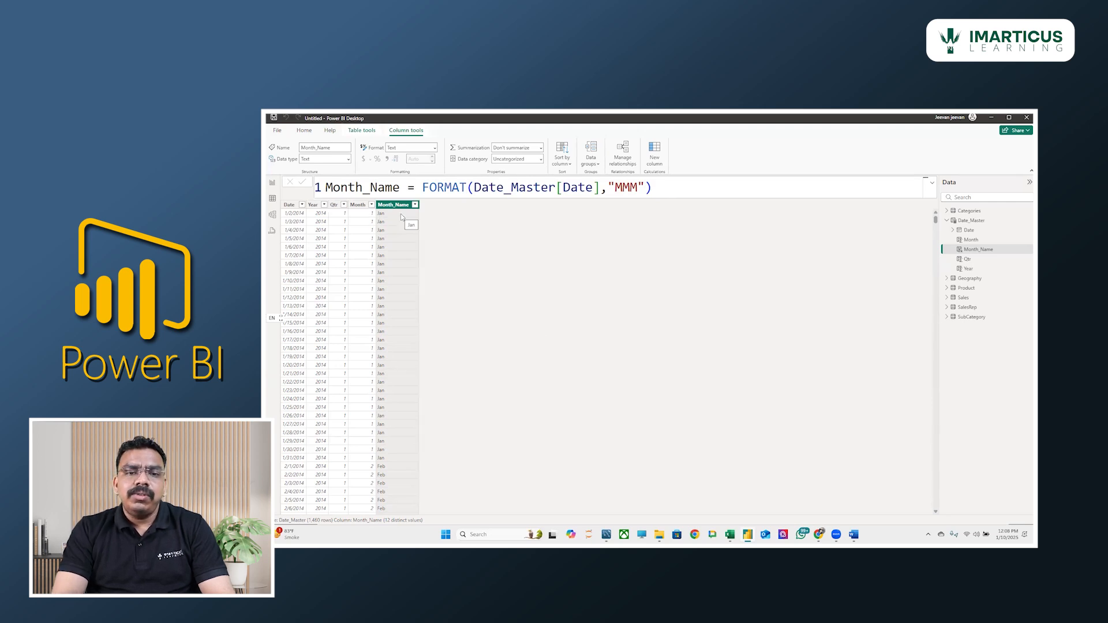
# - Add the calculated column WeekNum = WEEKNUM(Date_Master[Date]) to the Date_Master table
pyautogui.click(656, 151)
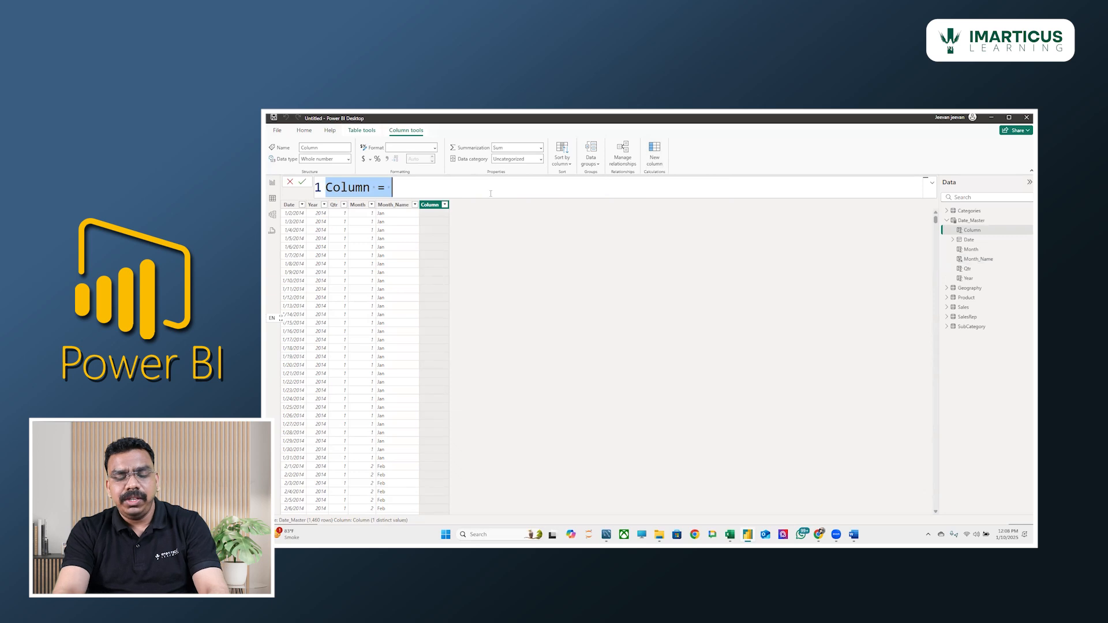
pyautogui.write('W')
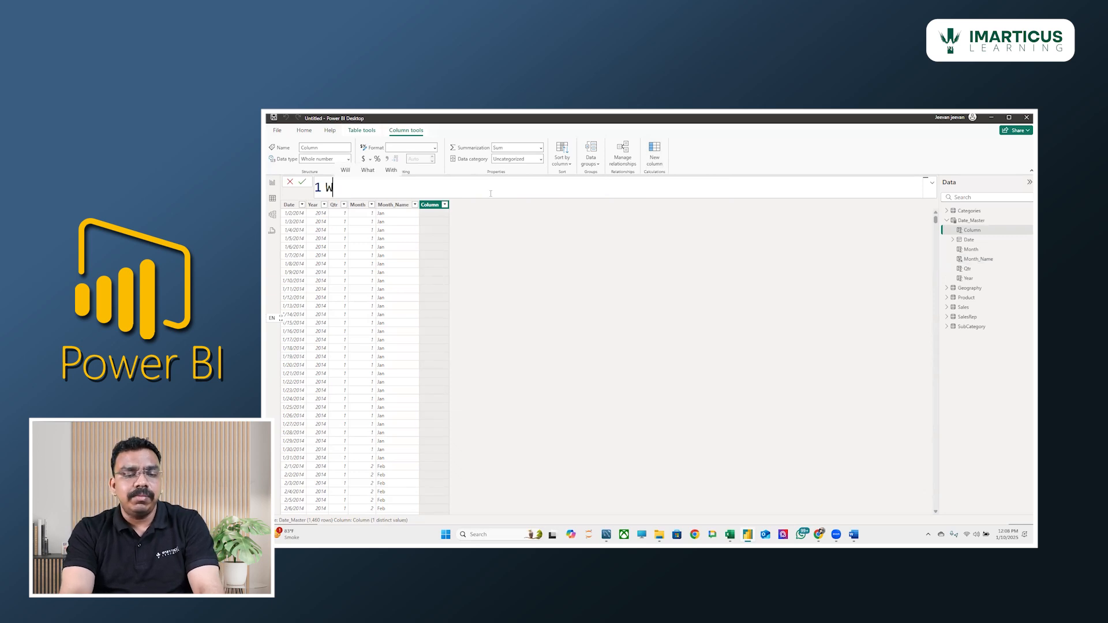
pyautogui.write('eekNu')
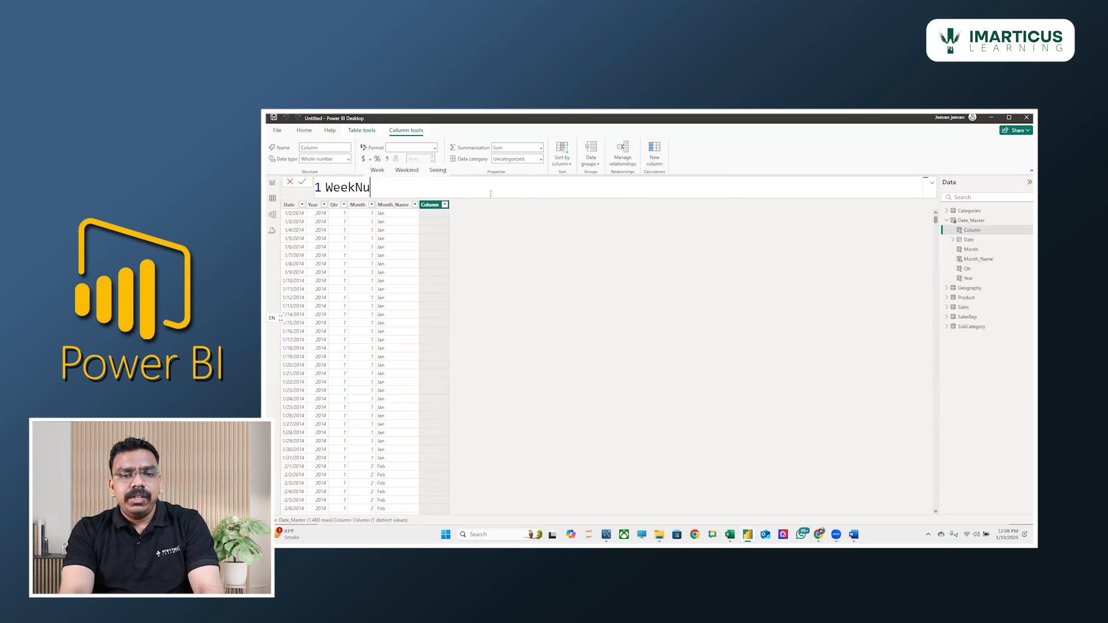
pyautogui.write('m = ')
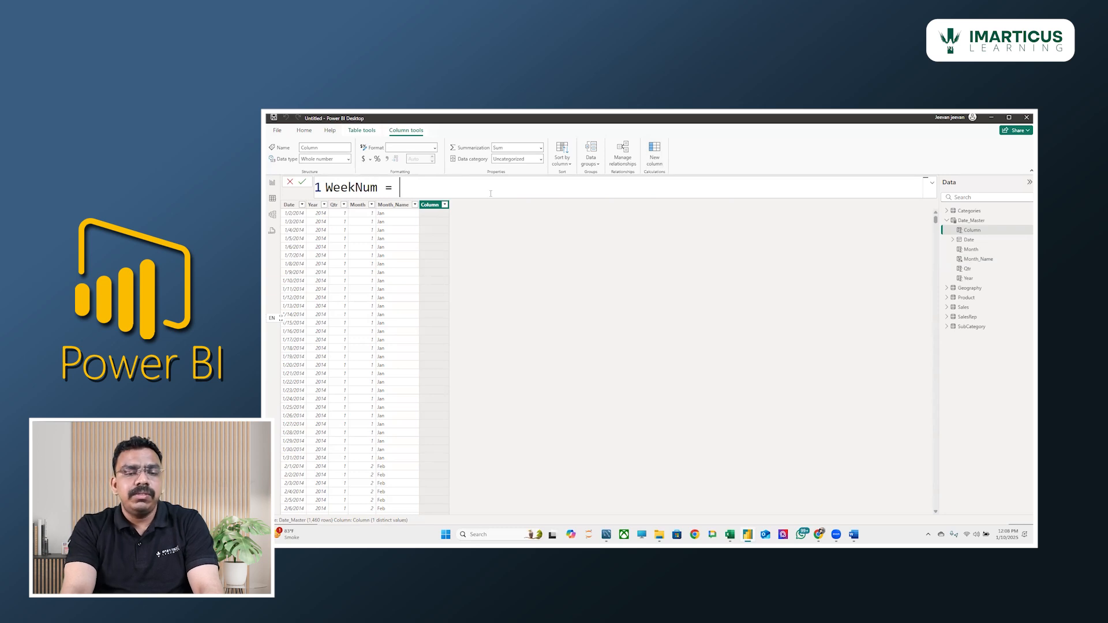
pyautogui.write('wee')
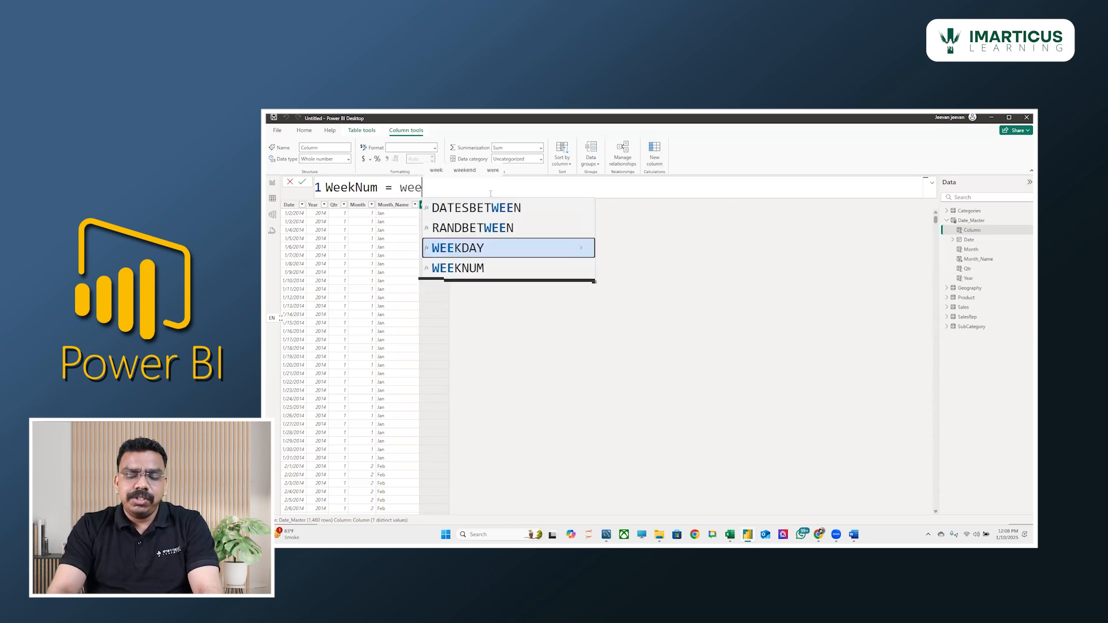
pyautogui.press('Down')
pyautogui.press('Tab')
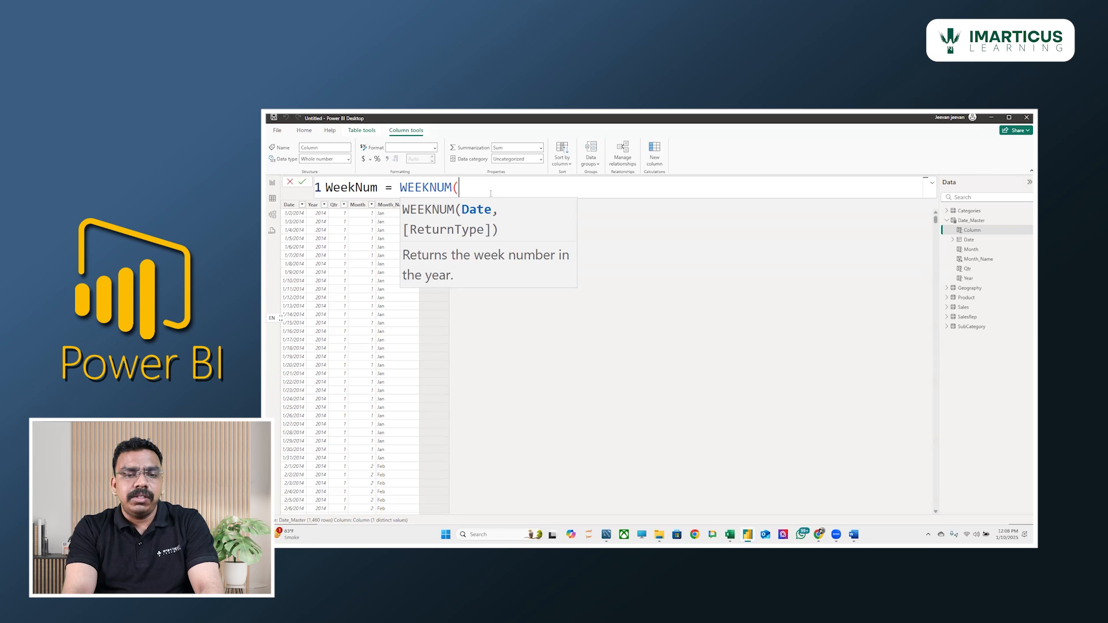
pyautogui.write('date')
pyautogui.press('Down')
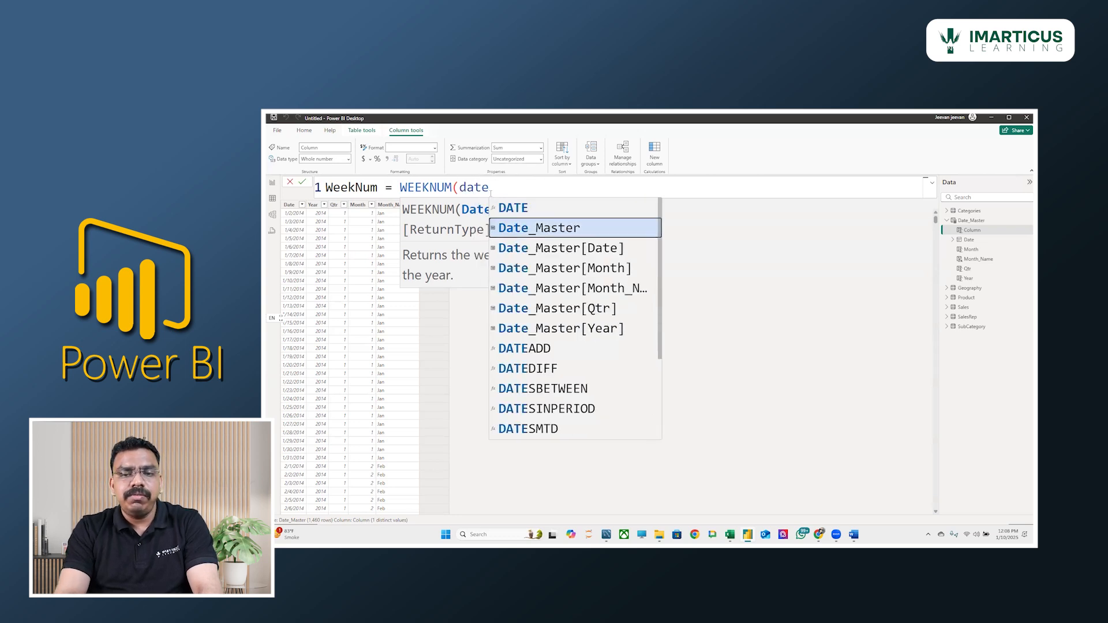
pyautogui.press('Down')
pyautogui.press('Tab')
pyautogui.write(')')
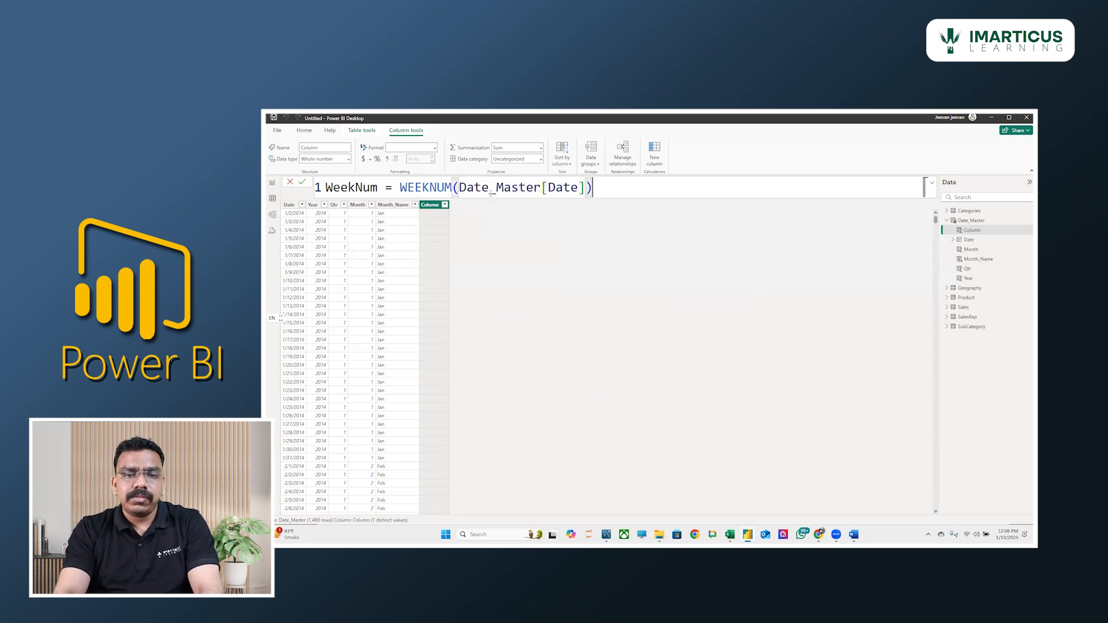
pyautogui.press('Return')
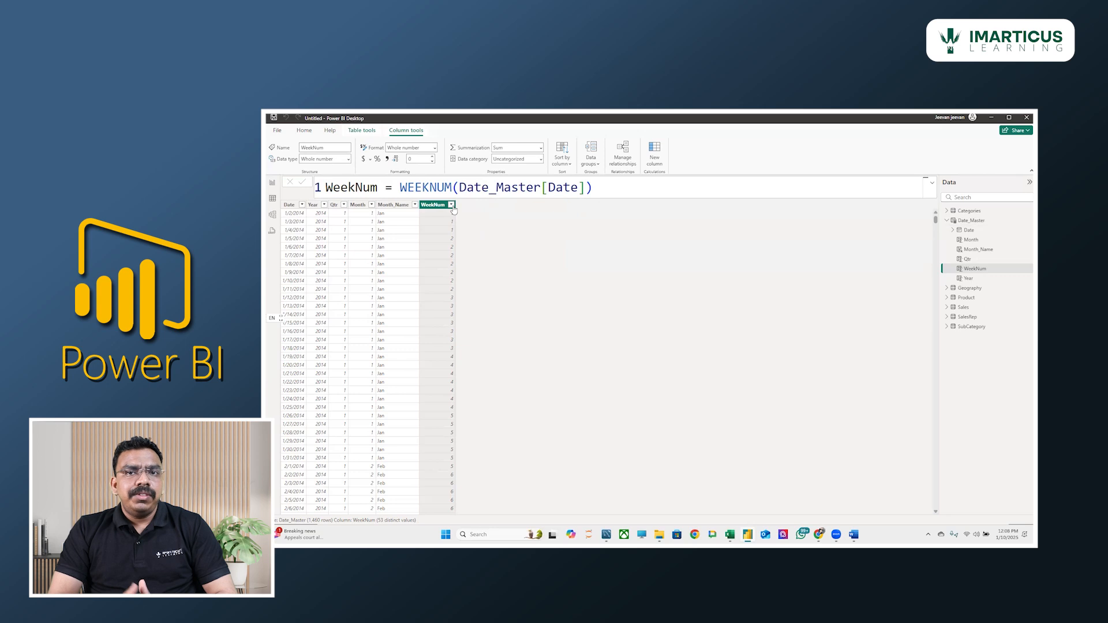
# - Check the full list of distinct WeekNum values from start to end, and close the list
pyautogui.click(452, 205)
pyautogui.scroll(-10, 480, 341)
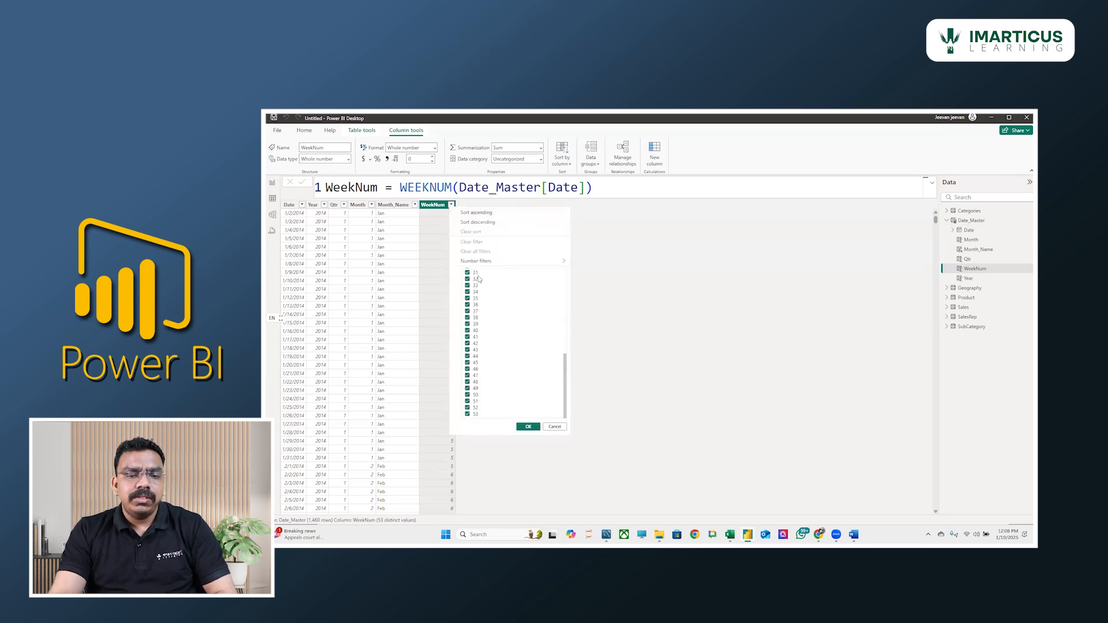
pyautogui.scroll(4, 480, 340)
pyautogui.scroll(2, 481, 350)
pyautogui.scroll(-4, 481, 350)
pyautogui.click(528, 427)
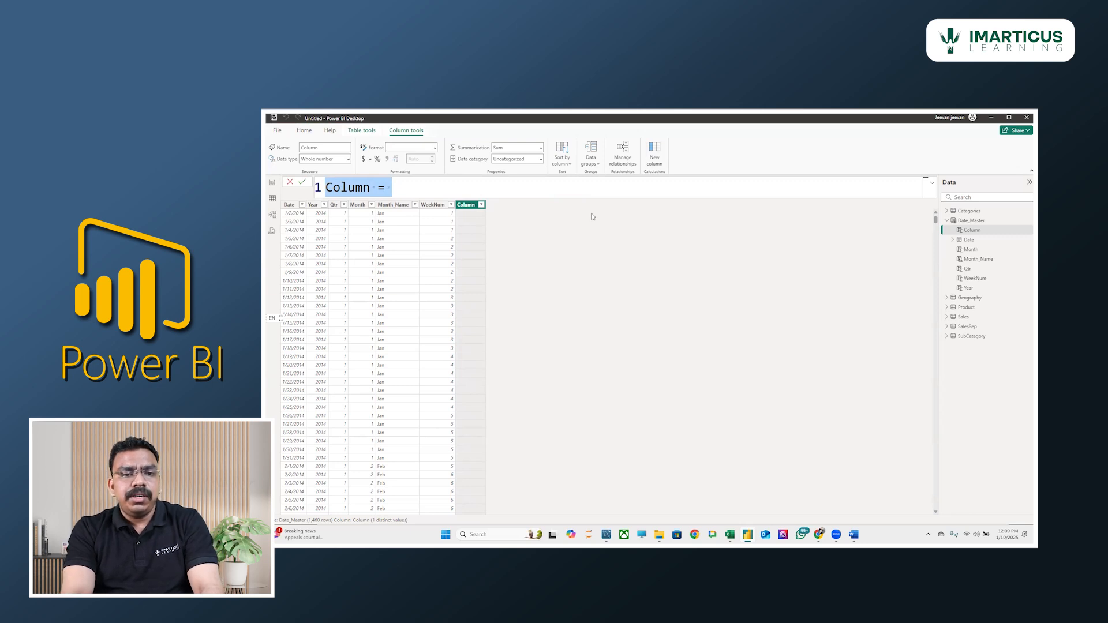
# - Name the new calculated column in the Date_Master table Week_Day
pyautogui.write('W')
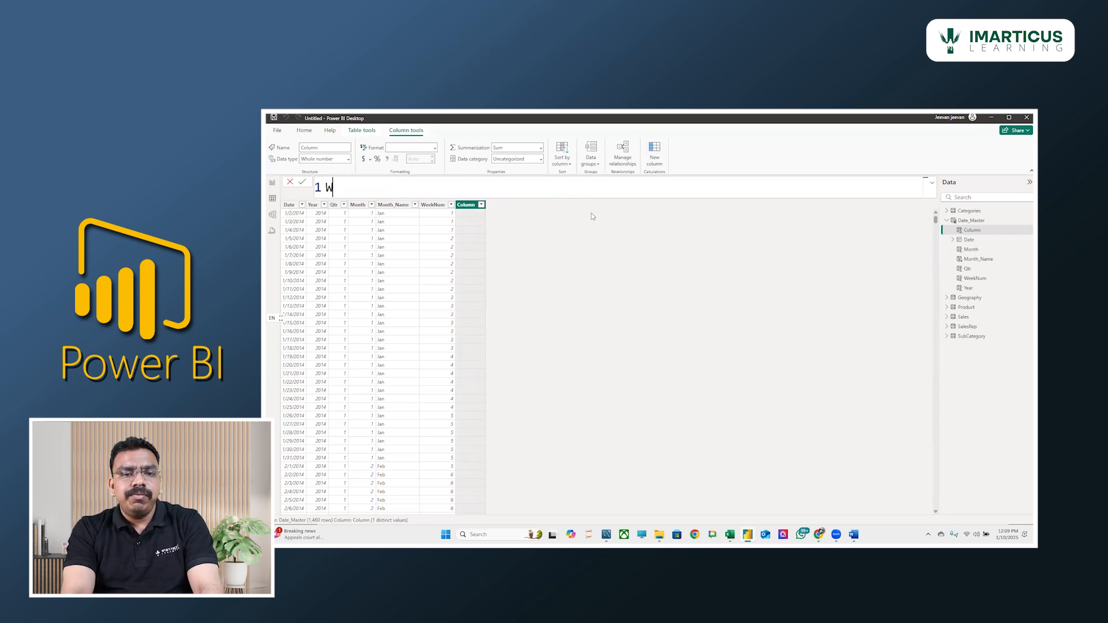
pyautogui.write('eek_Da')
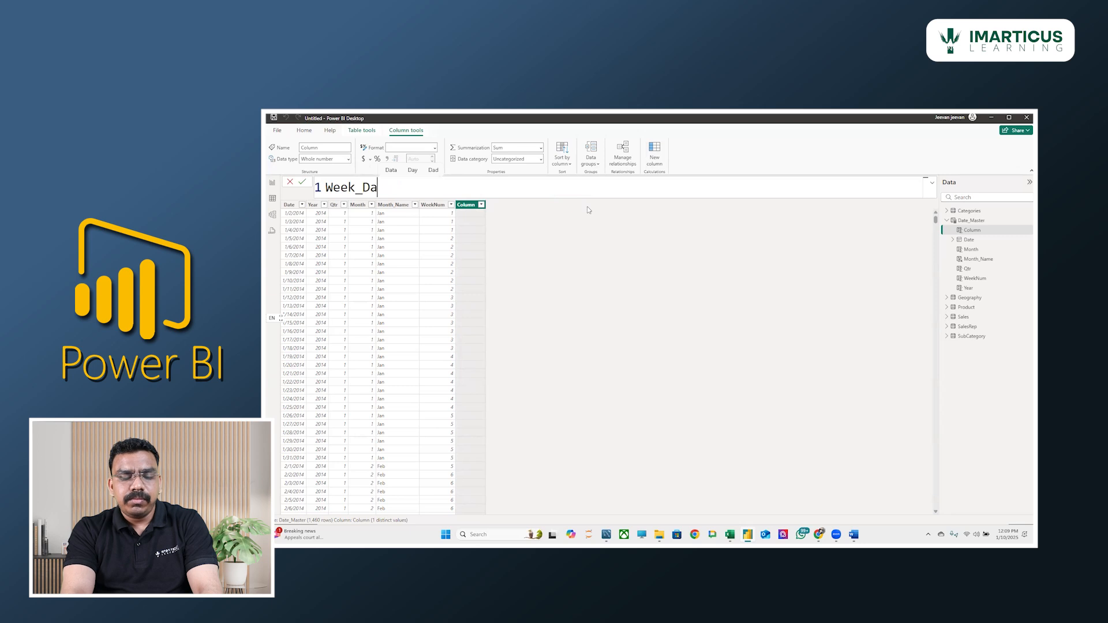
pyautogui.write('y = ')
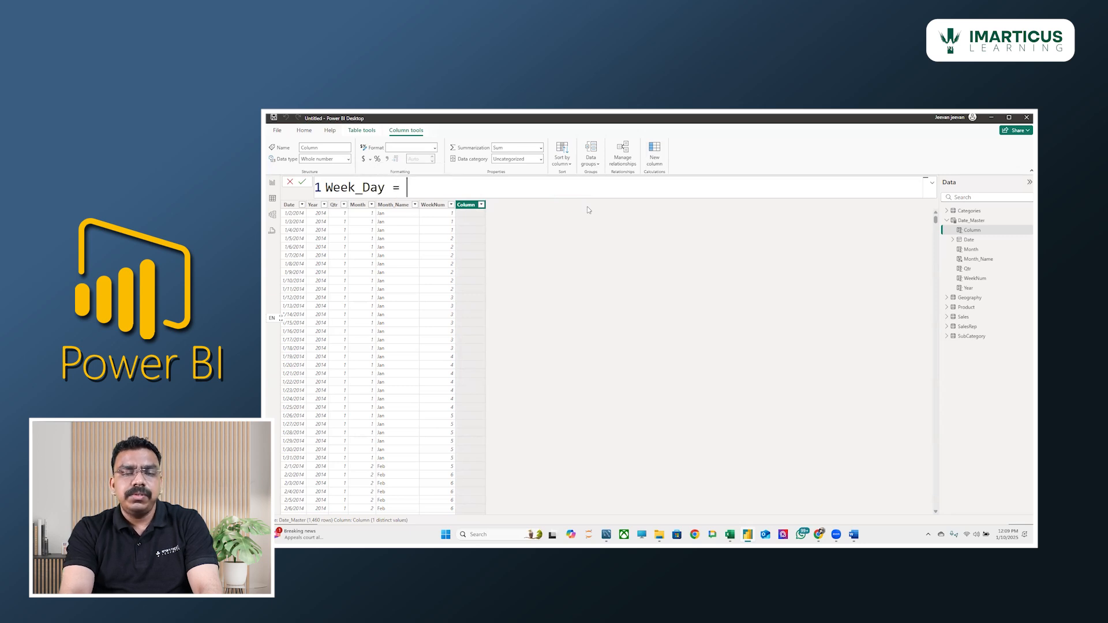
pyautogui.write('w')
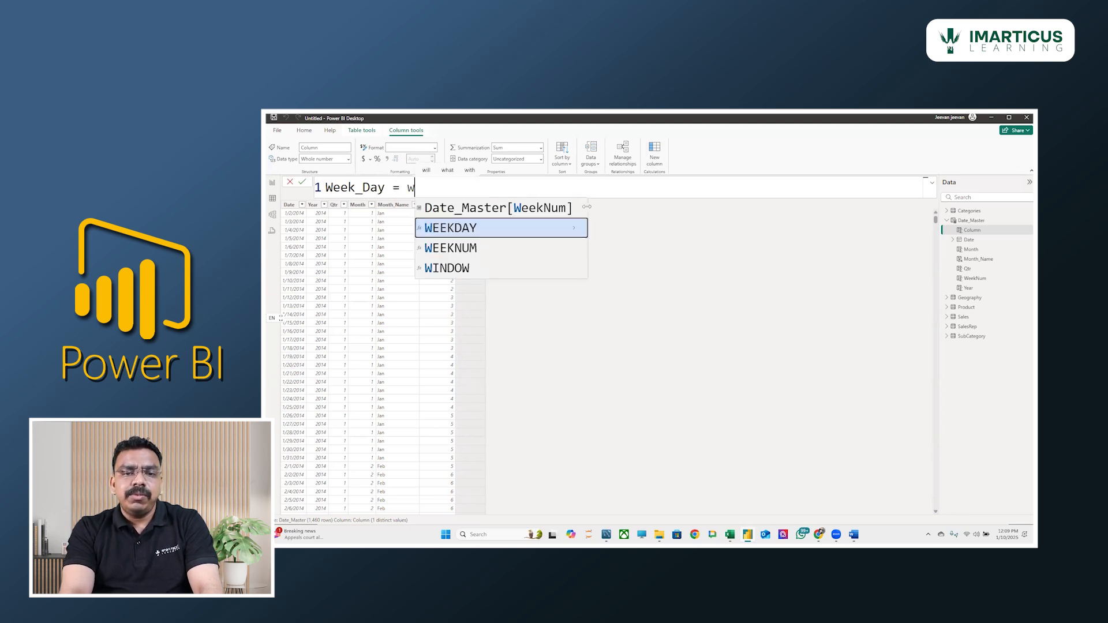
pyautogui.press('Tab')
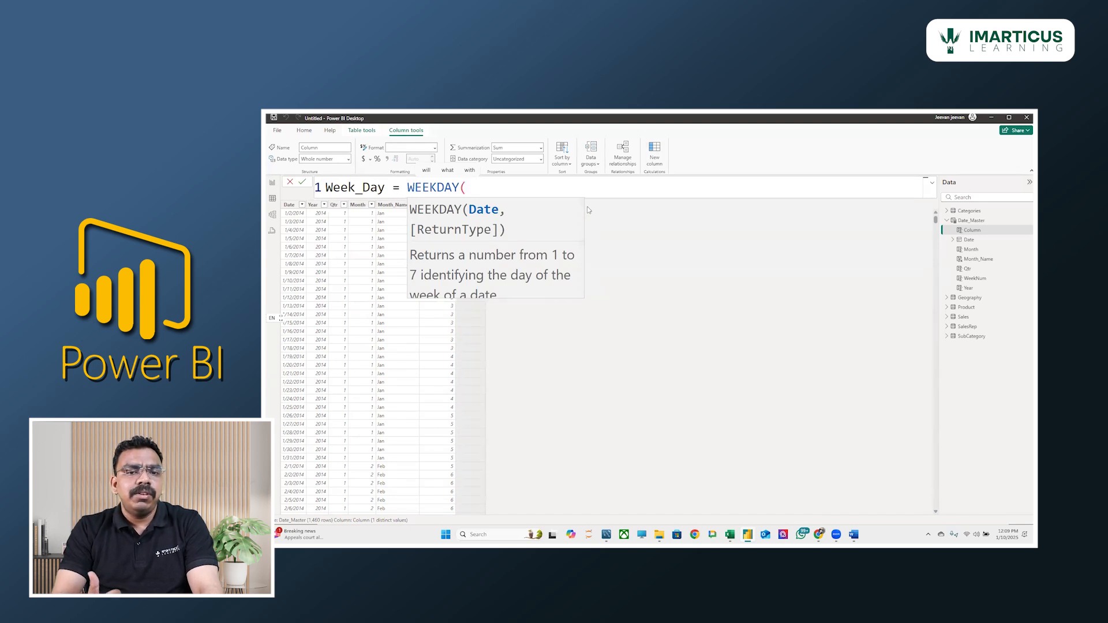
pyautogui.press('BackSpace')
pyautogui.press('BackSpace')
pyautogui.press('BackSpace')
pyautogui.press('BackSpace')
pyautogui.press('BackSpace')
pyautogui.press('BackSpace')
pyautogui.press('BackSpace')
pyautogui.press('BackSpace')
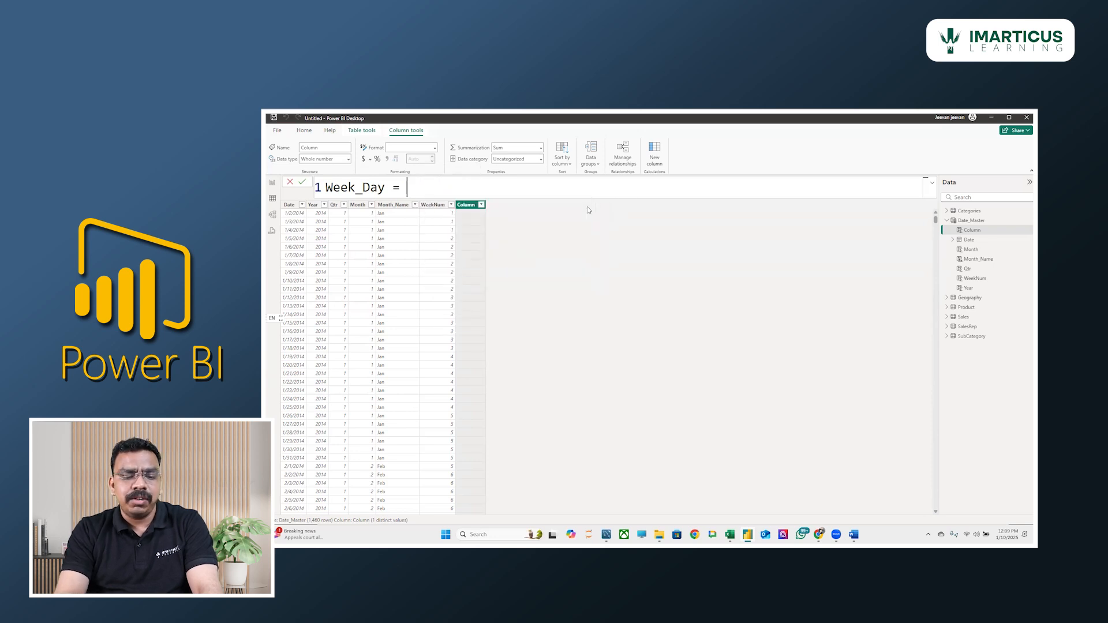
# - Define the Week_Day column as WEEKDAY(Date_Master[Date]) and check its list of distinct values
pyautogui.write('w')
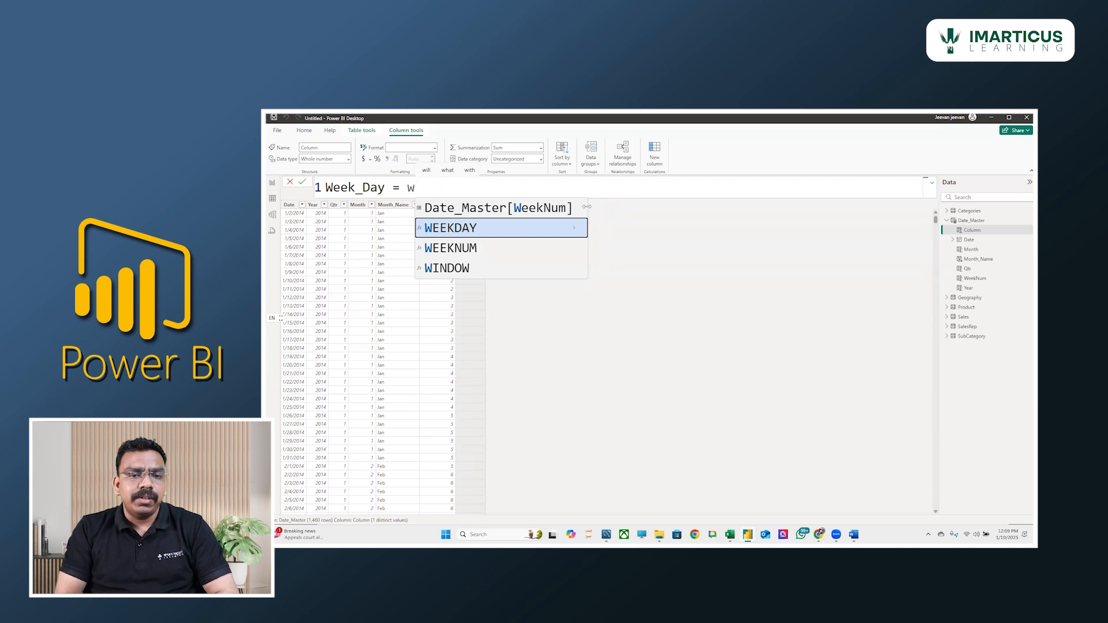
pyautogui.press('Tab')
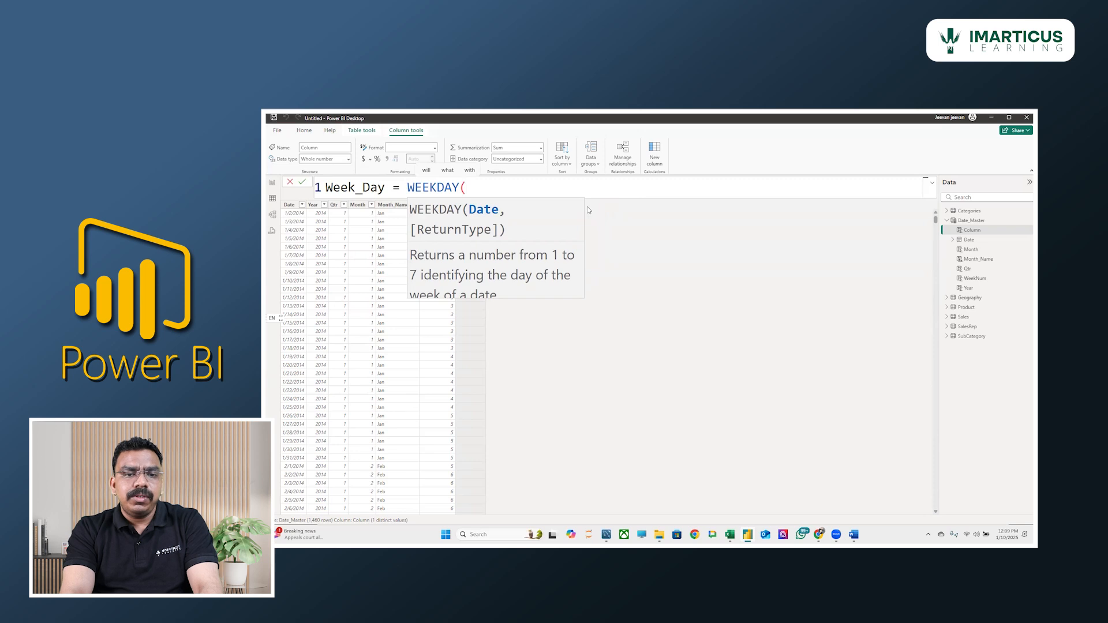
pyautogui.write('date')
pyautogui.press('Down')
pyautogui.press('Down')
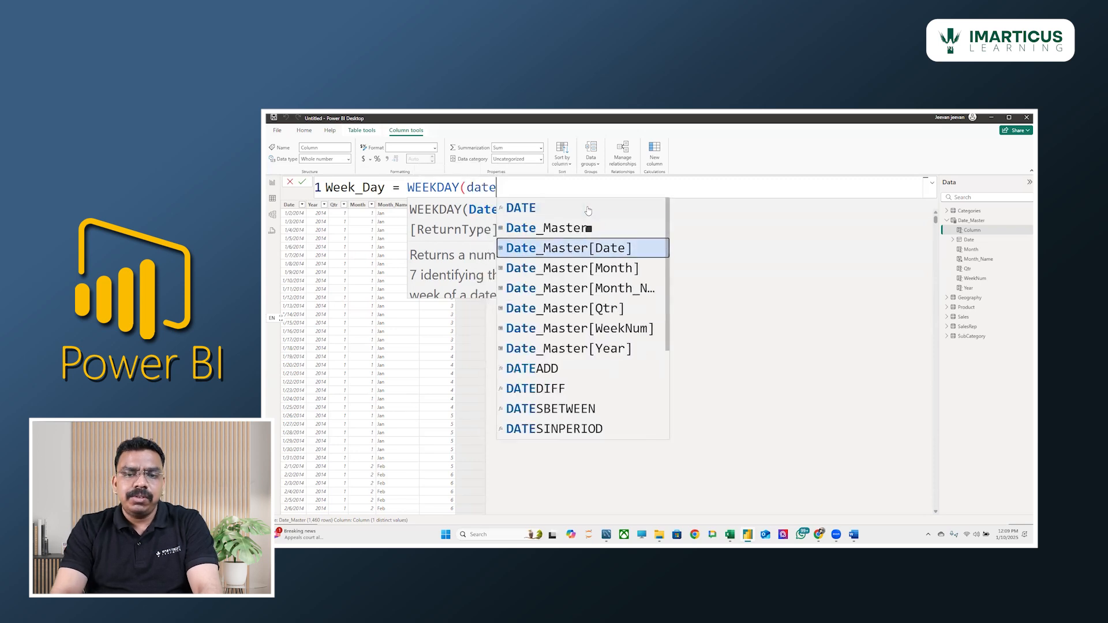
pyautogui.press('Tab')
pyautogui.write(')')
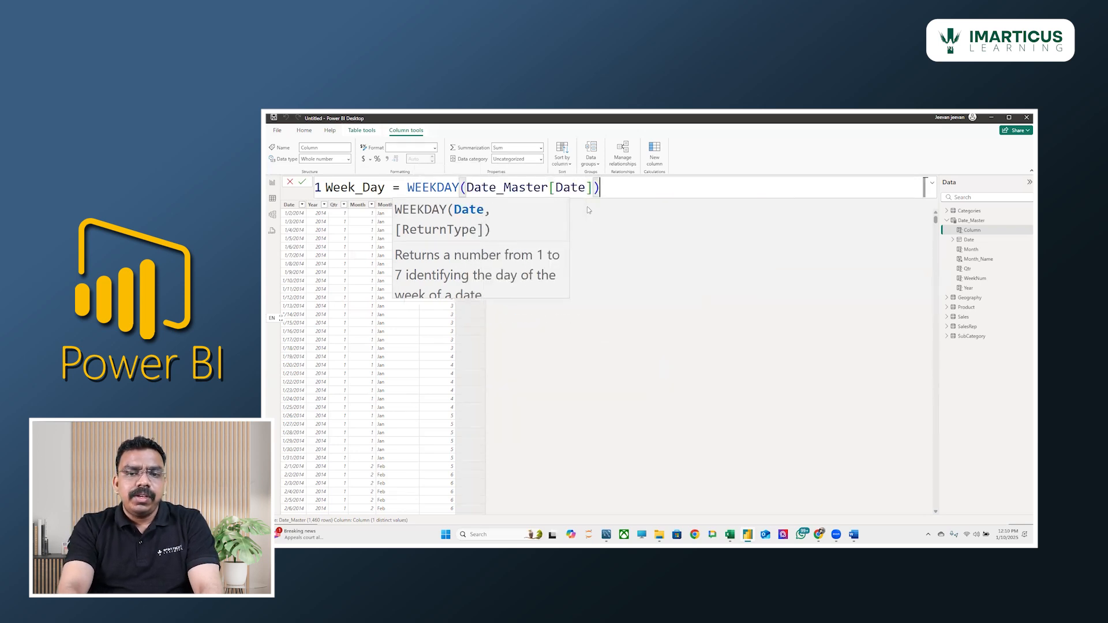
pyautogui.press('Return')
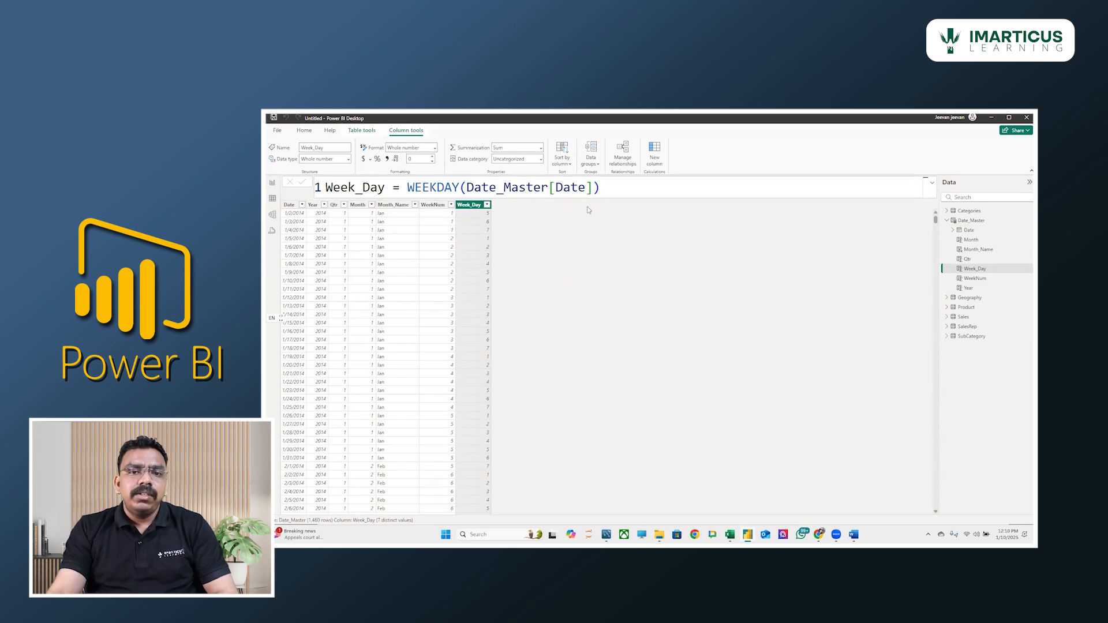
pyautogui.click(487, 206)
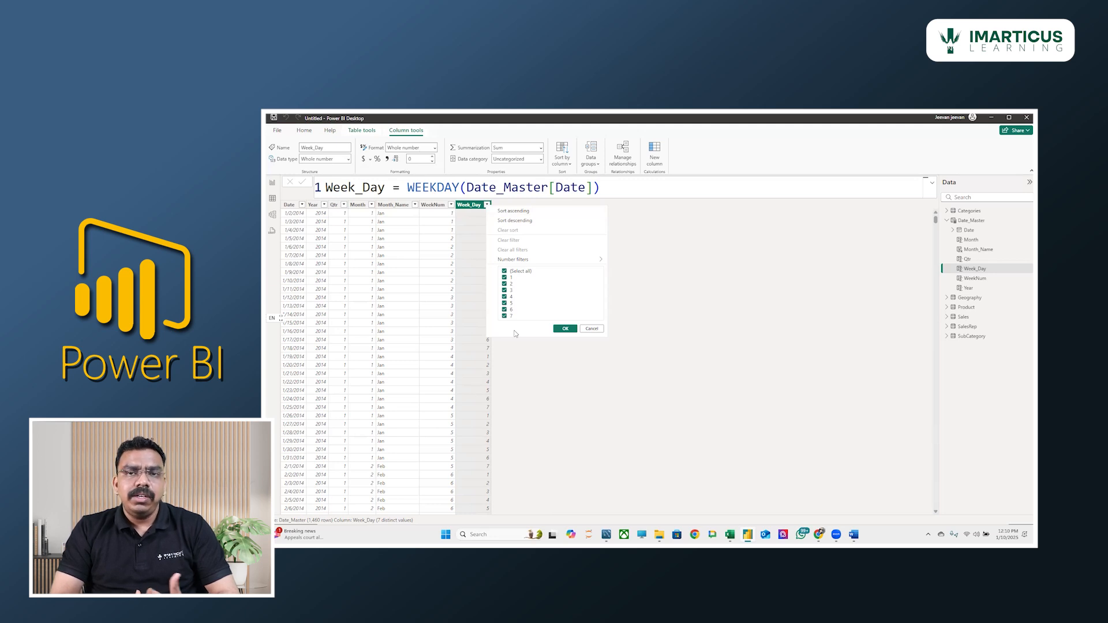
pyautogui.click(563, 329)
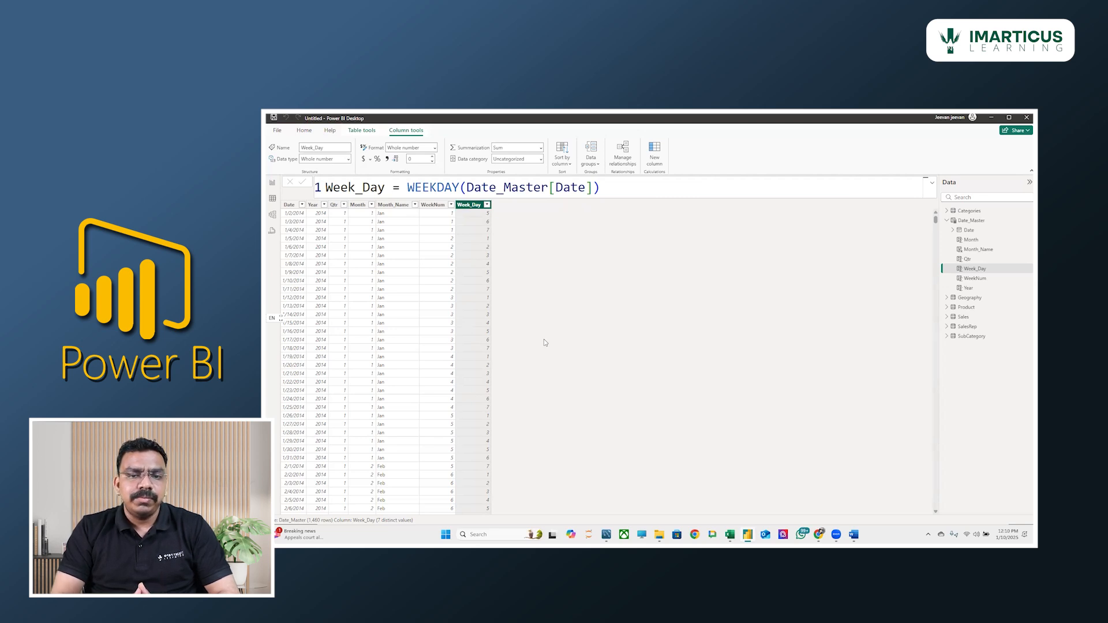
# - Add the calculated column Week_Day_Name = FORMAT(Date_Master[Date],"DDD") to the Date_Master table
pyautogui.click(656, 151)
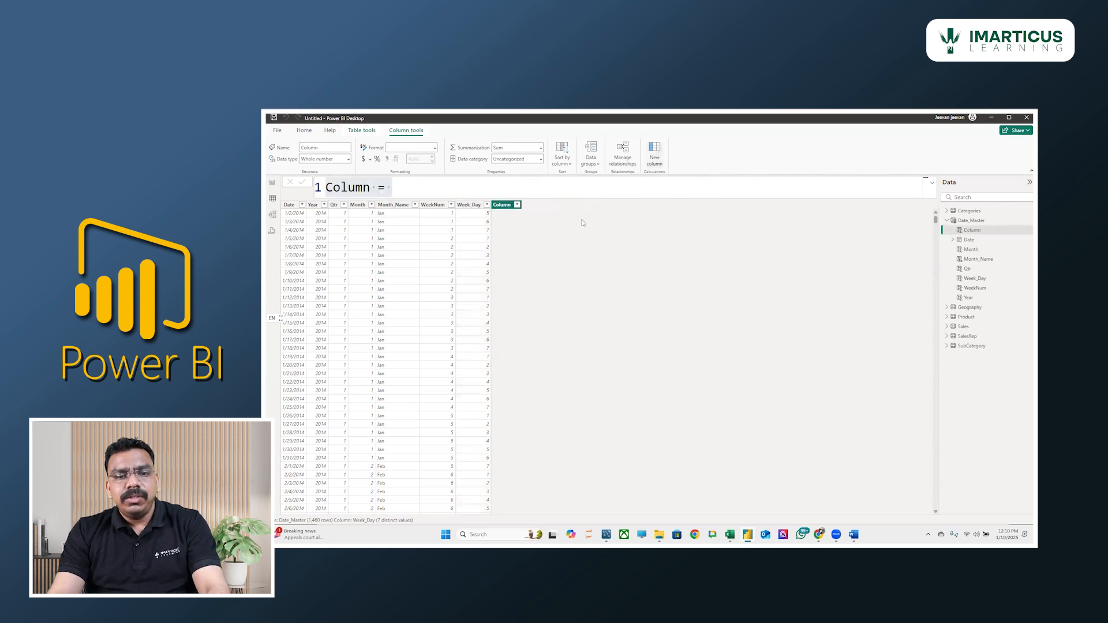
pyautogui.write('We')
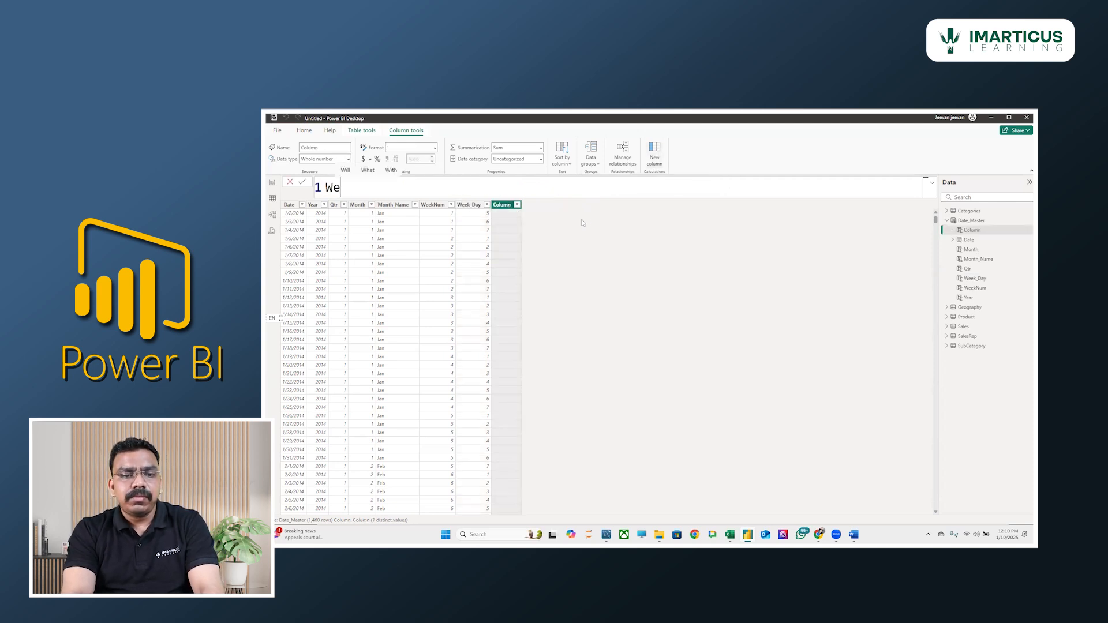
pyautogui.write('ek_Day_Name =')
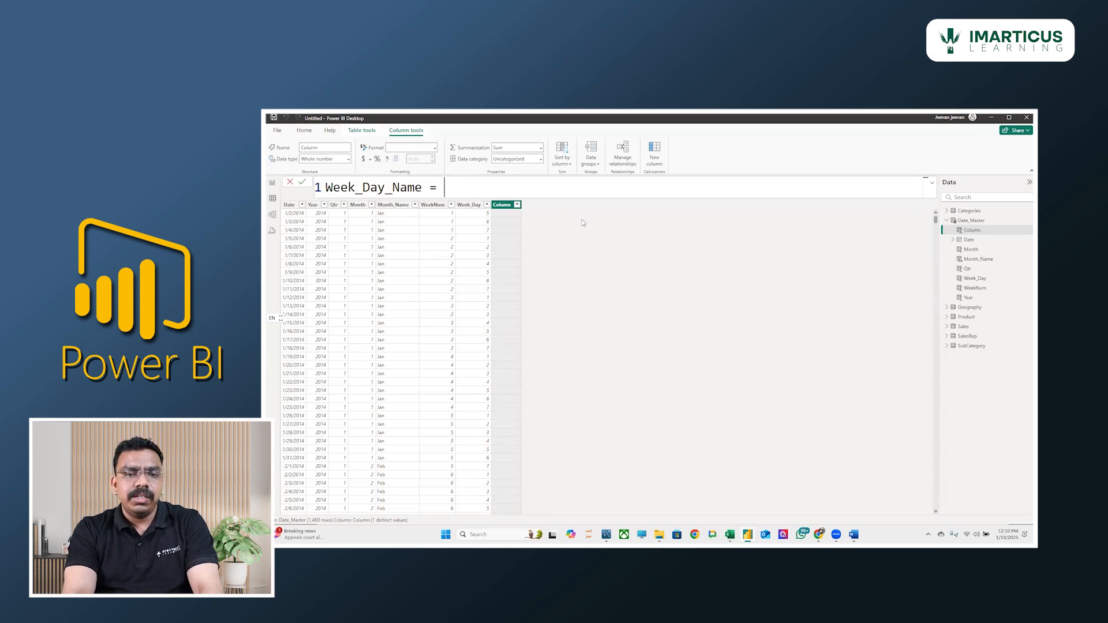
pyautogui.write(' For')
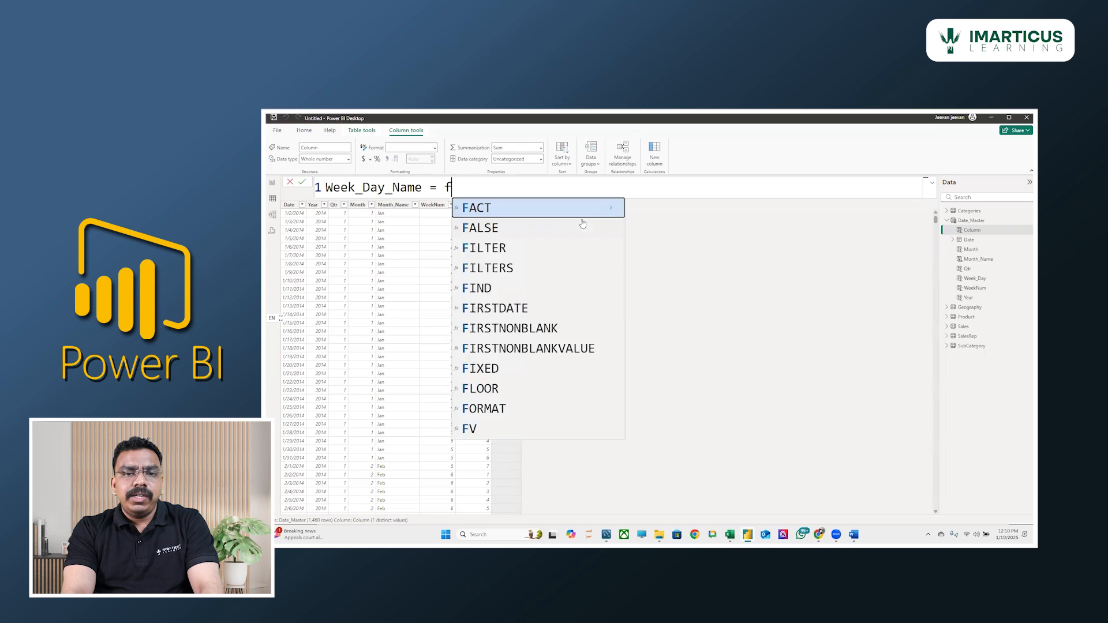
pyautogui.press('Tab')
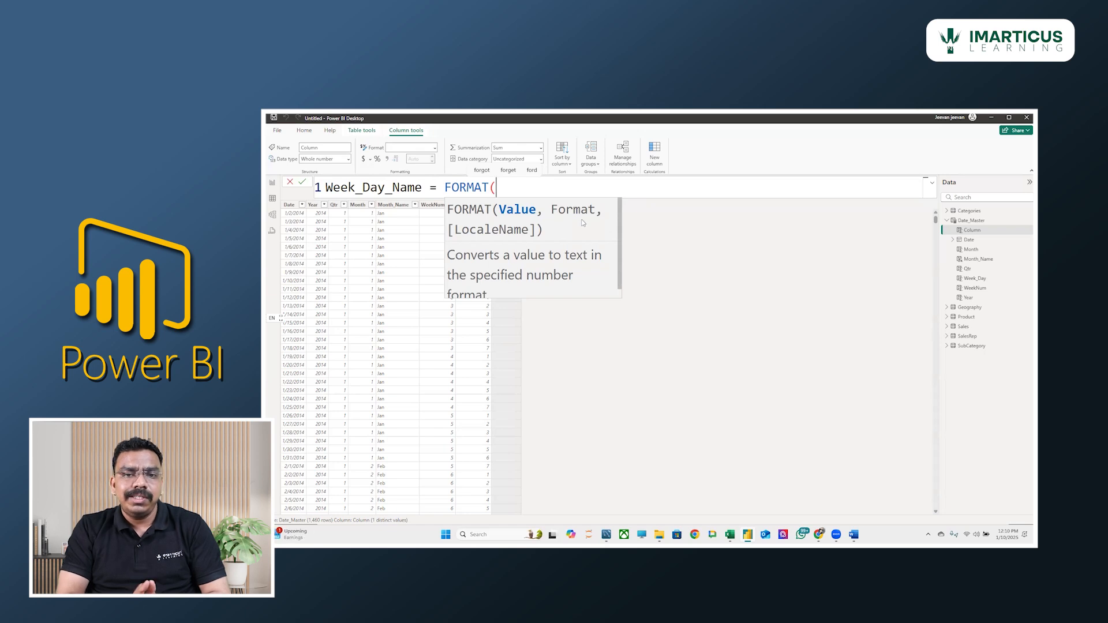
pyautogui.write('date')
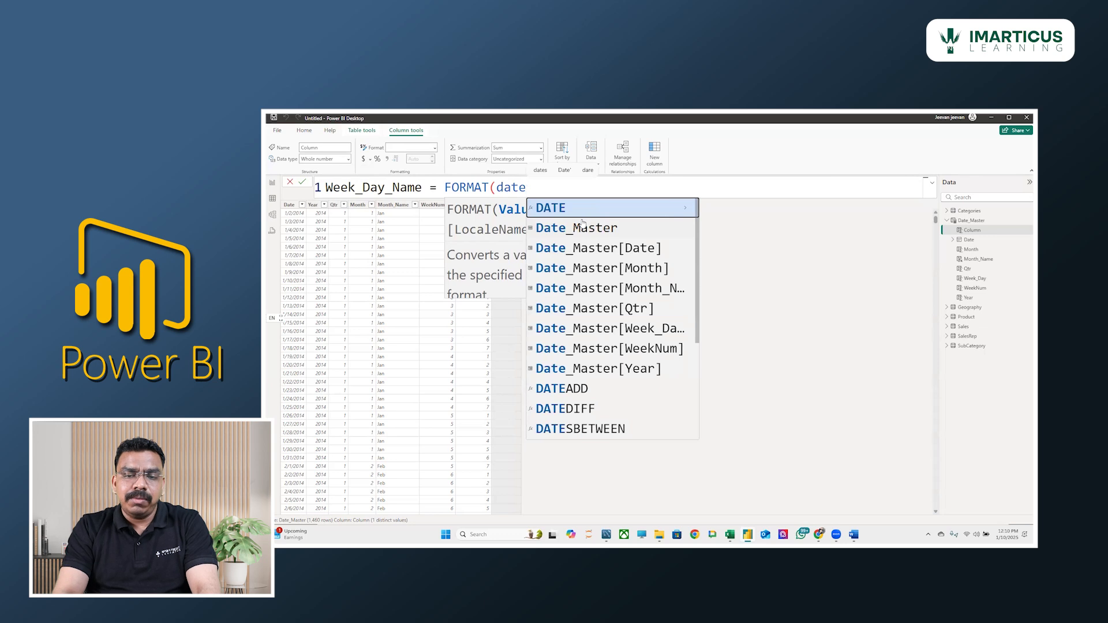
pyautogui.press('Down')
pyautogui.press('Down')
pyautogui.press('Tab')
pyautogui.write(',')
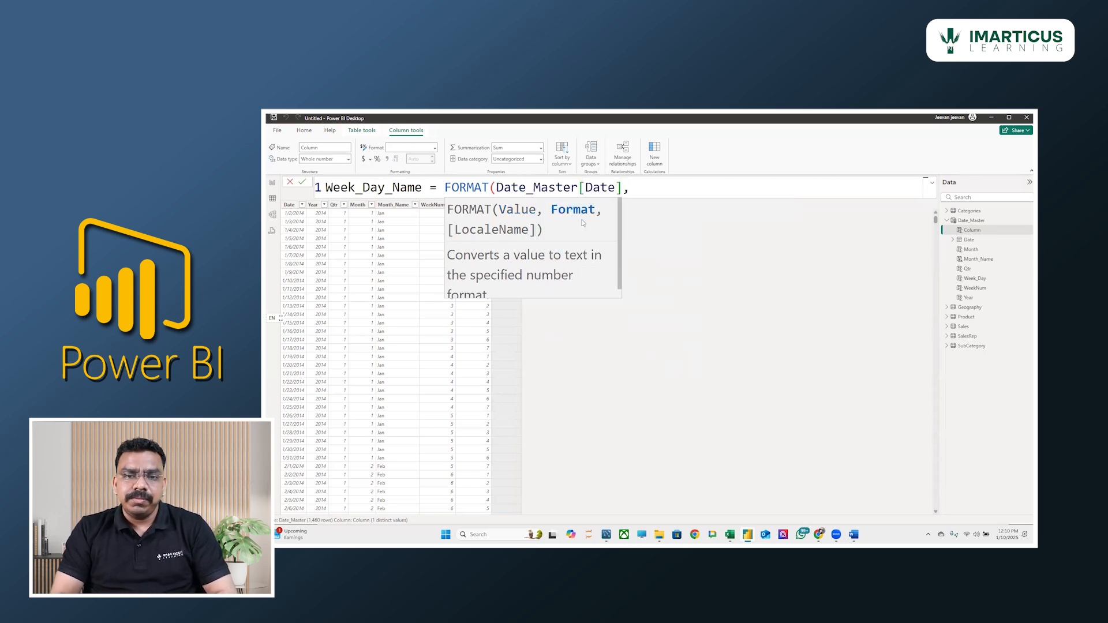
pyautogui.write('"DDD"')
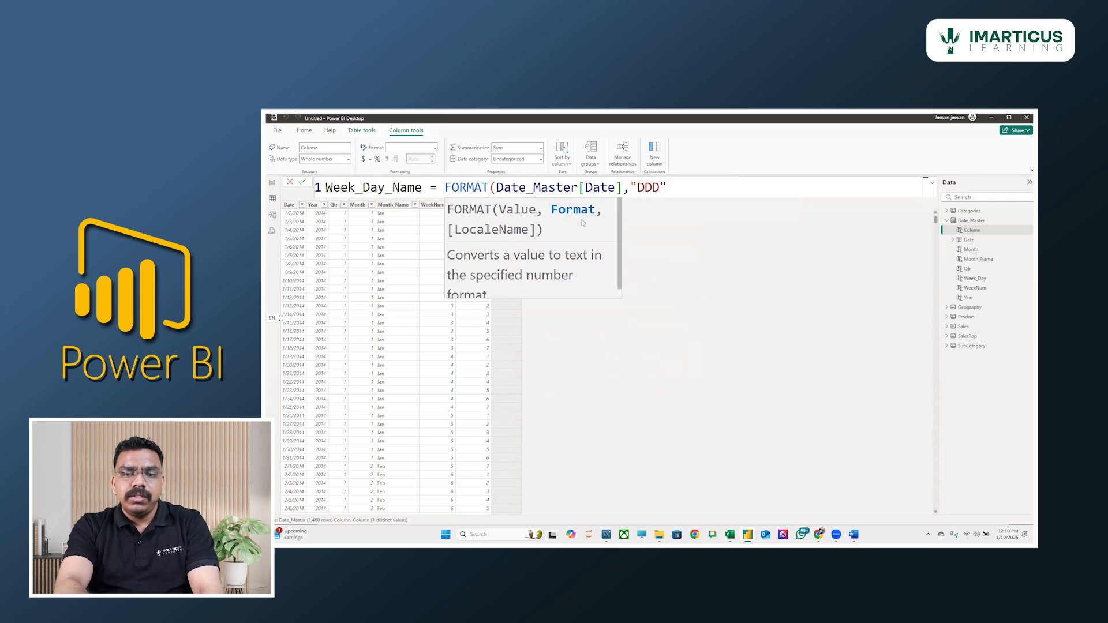
pyautogui.write(')')
pyautogui.press('Return')
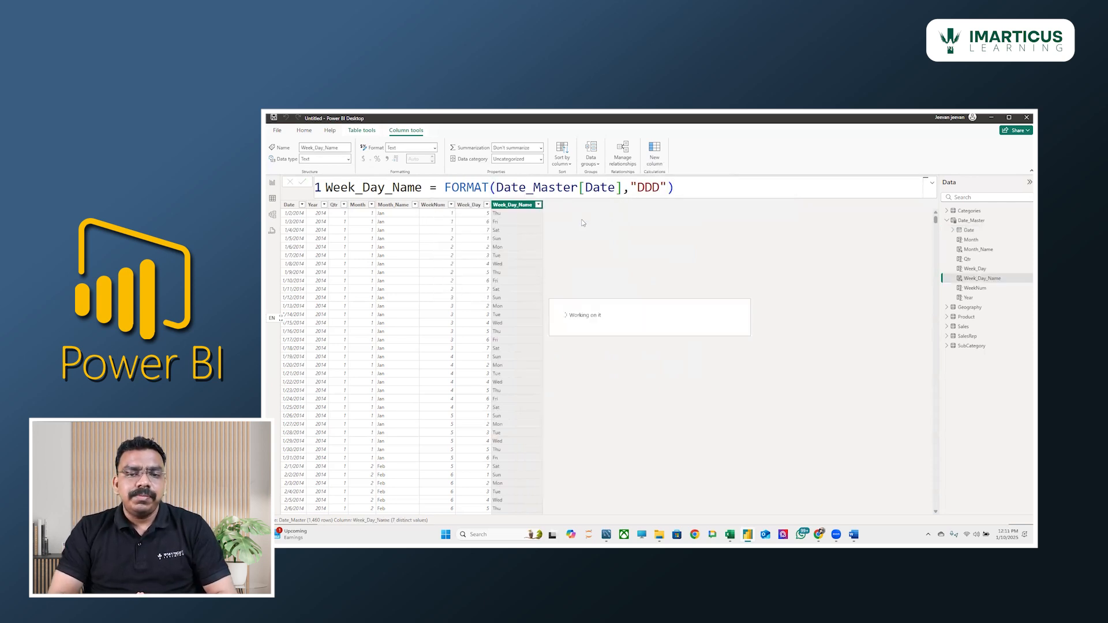
# - Compare the Week_Day number with the Week_Day_Name value in the 1/5/2014 and 1/7/2014 rows
pyautogui.click(475, 239)
pyautogui.click(511, 240)
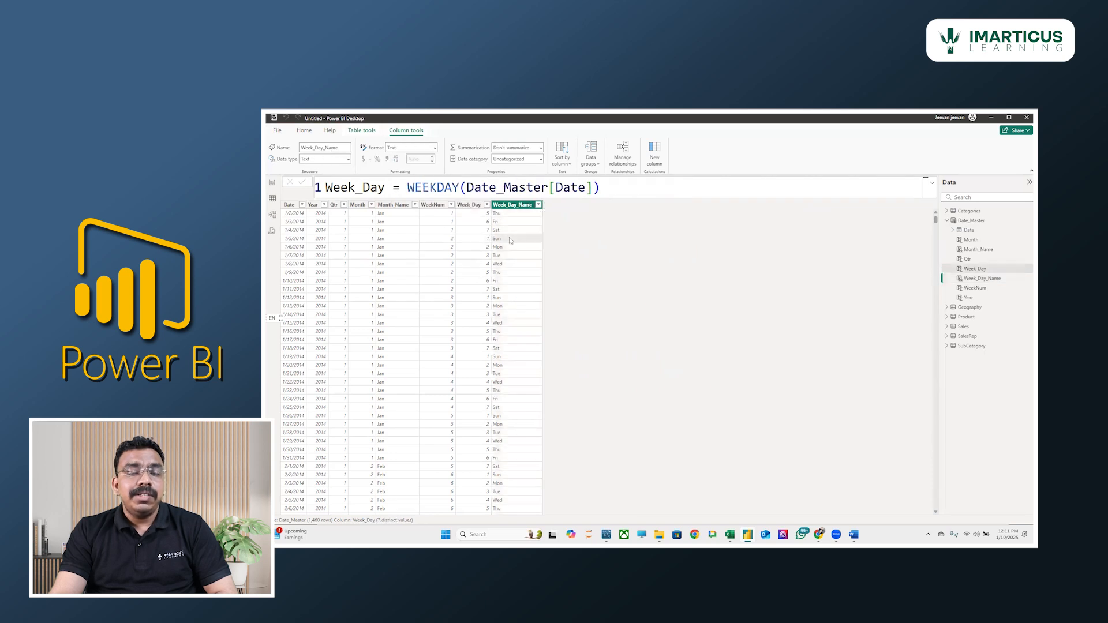
pyautogui.click(475, 256)
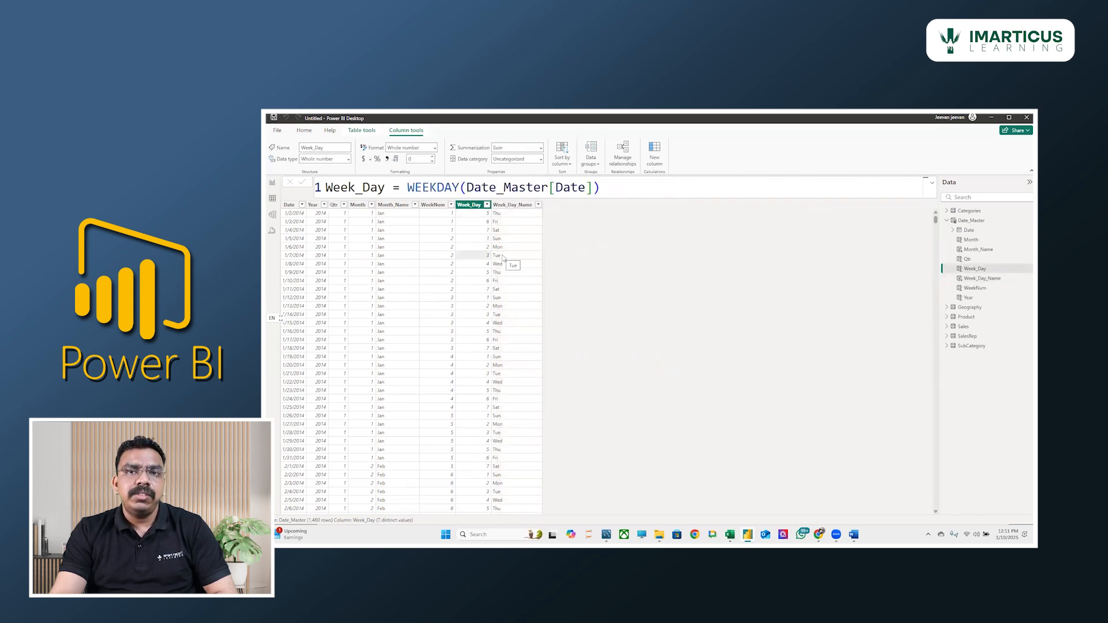
pyautogui.click(504, 256)
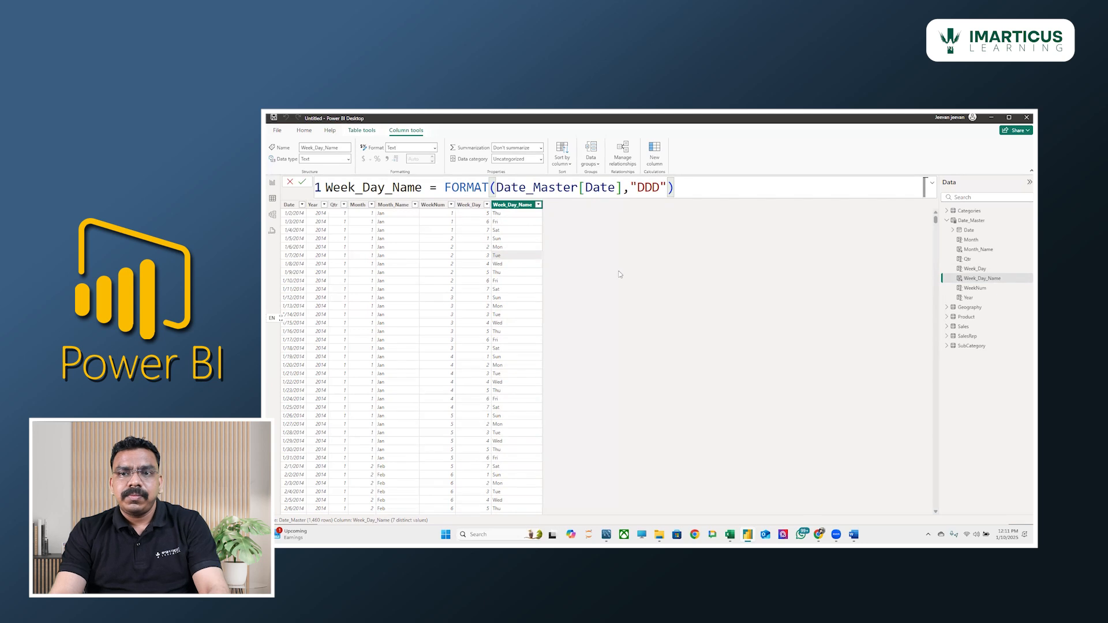
# - Start a new calculated table named Date_Master1 with the ADDCOLUMNS function
pyautogui.click(948, 222)
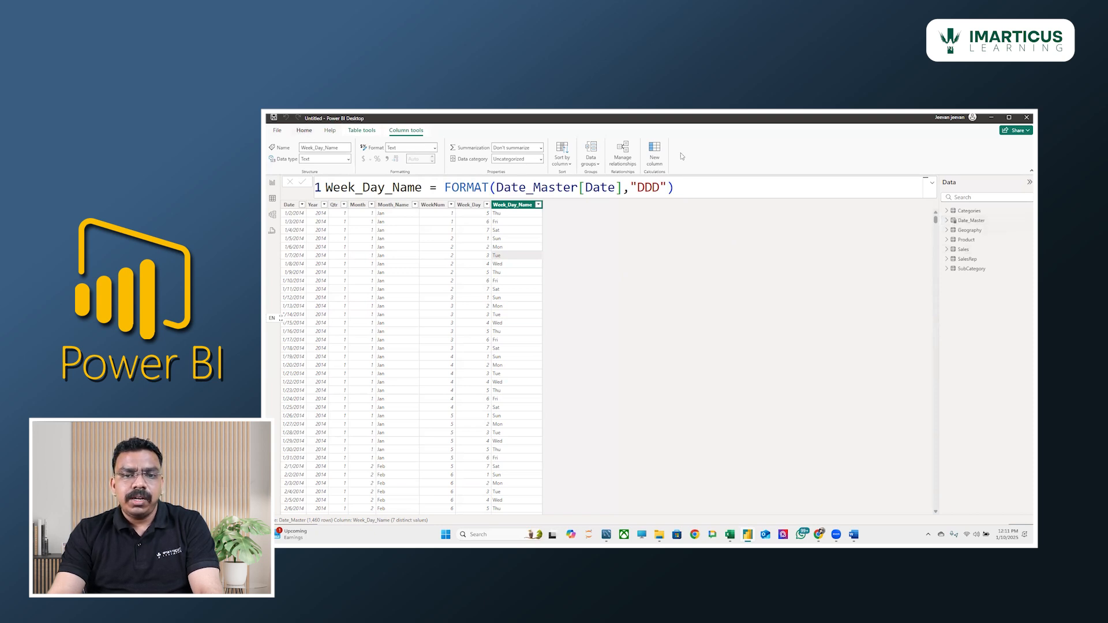
pyautogui.click(304, 131)
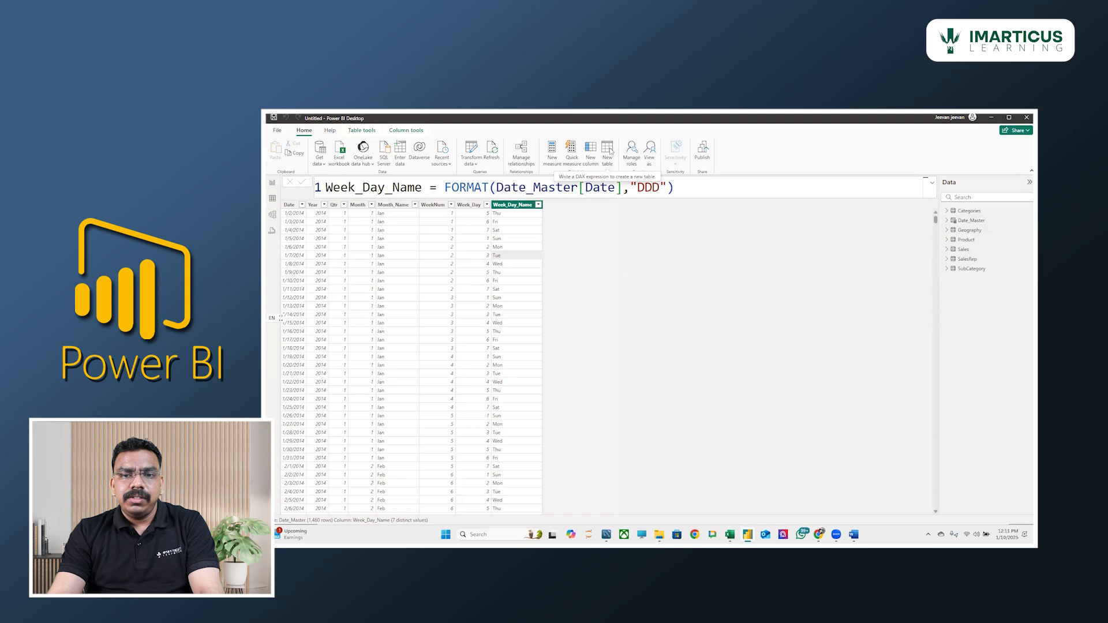
pyautogui.click(608, 151)
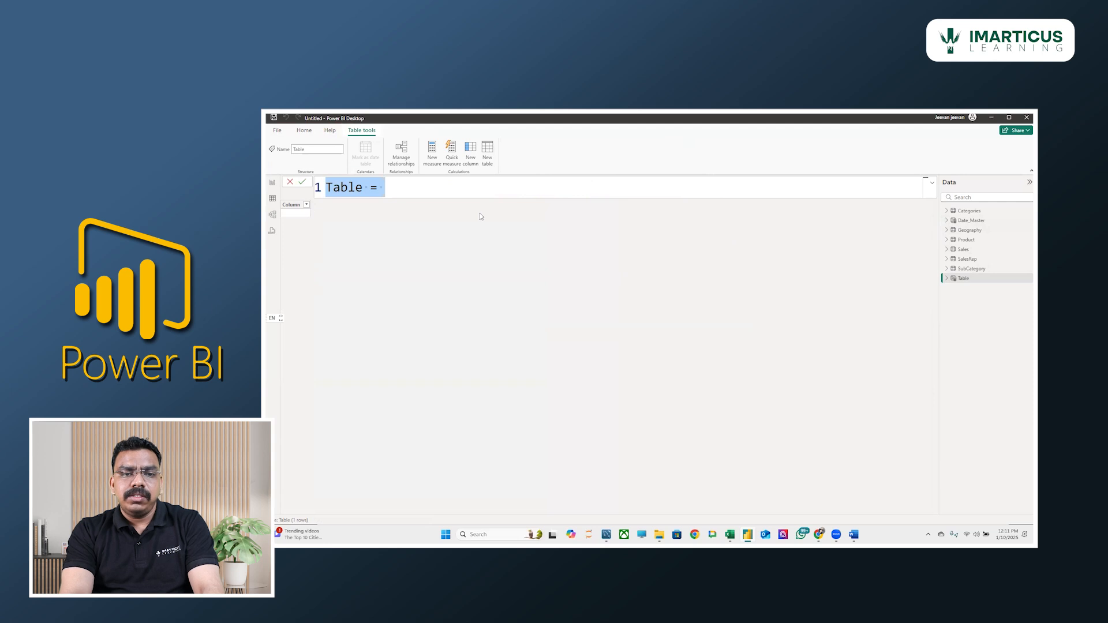
pyautogui.write('Date_')
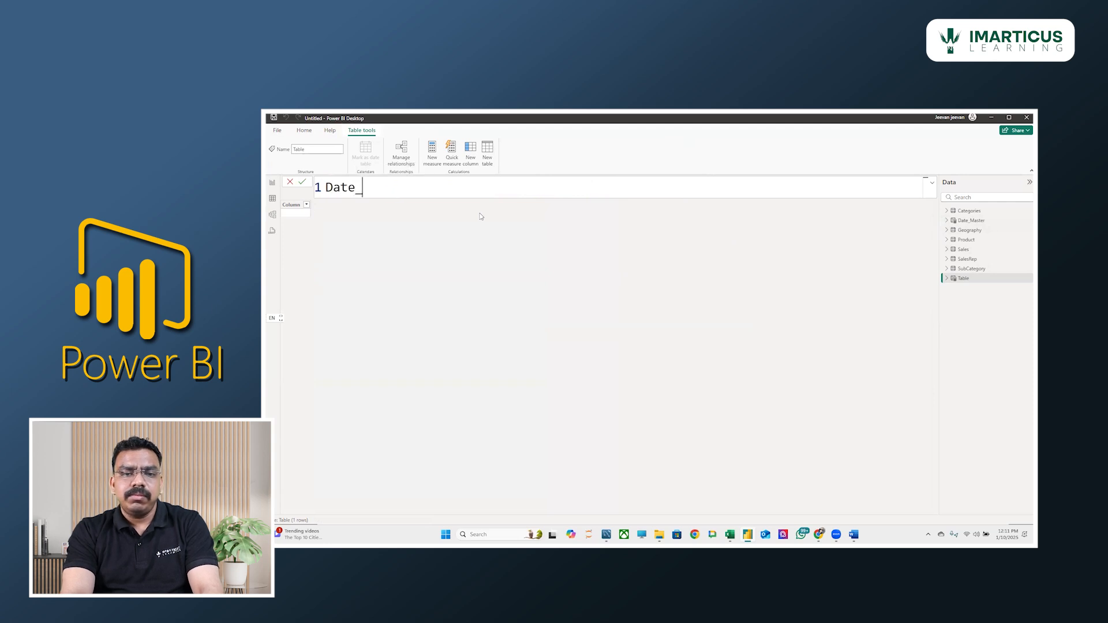
pyautogui.write('Master')
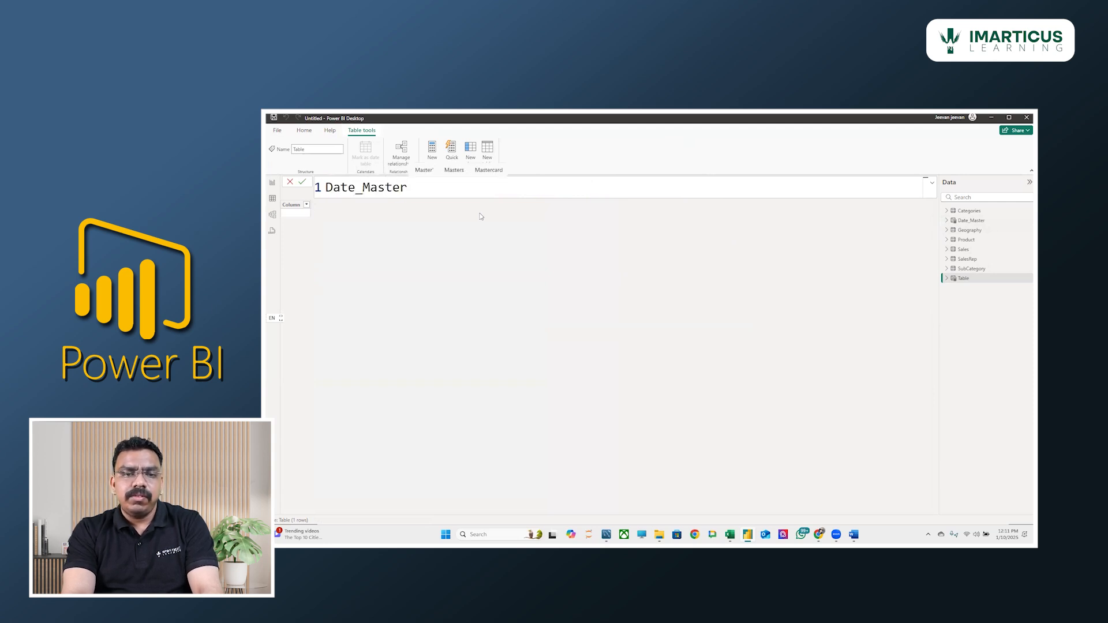
pyautogui.write('1 =')
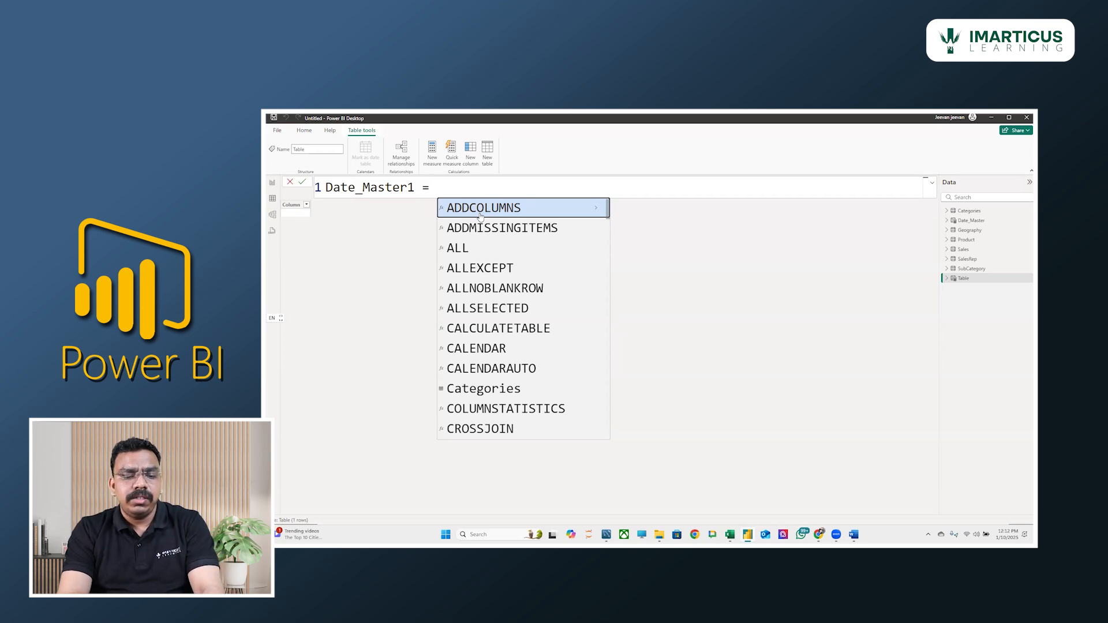
pyautogui.click(481, 207)
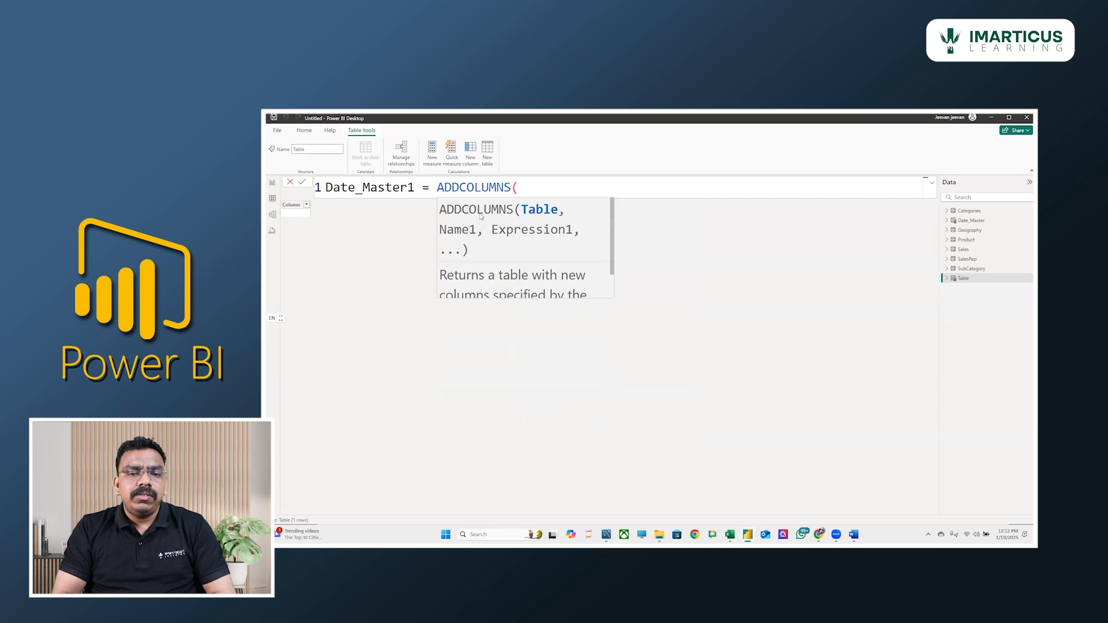
# - Read the ADDCOLUMNS description, then give Sales as the source table and "Date" as the new column's name
pyautogui.scroll(-1, 490, 215)
pyautogui.scroll(1, 511, 214)
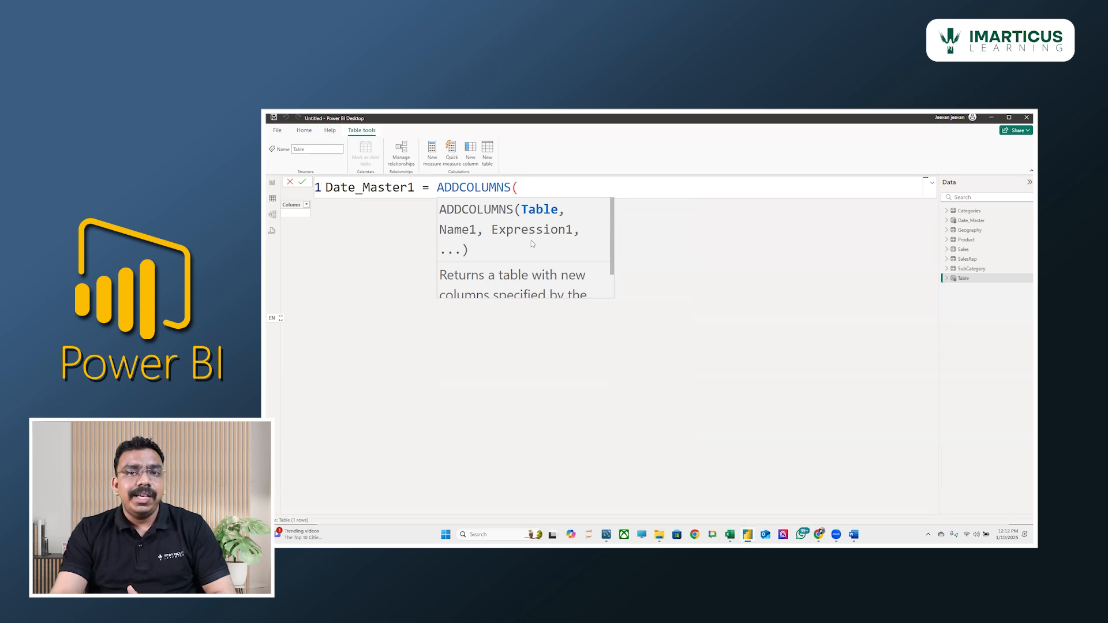
pyautogui.scroll(-2, 531, 240)
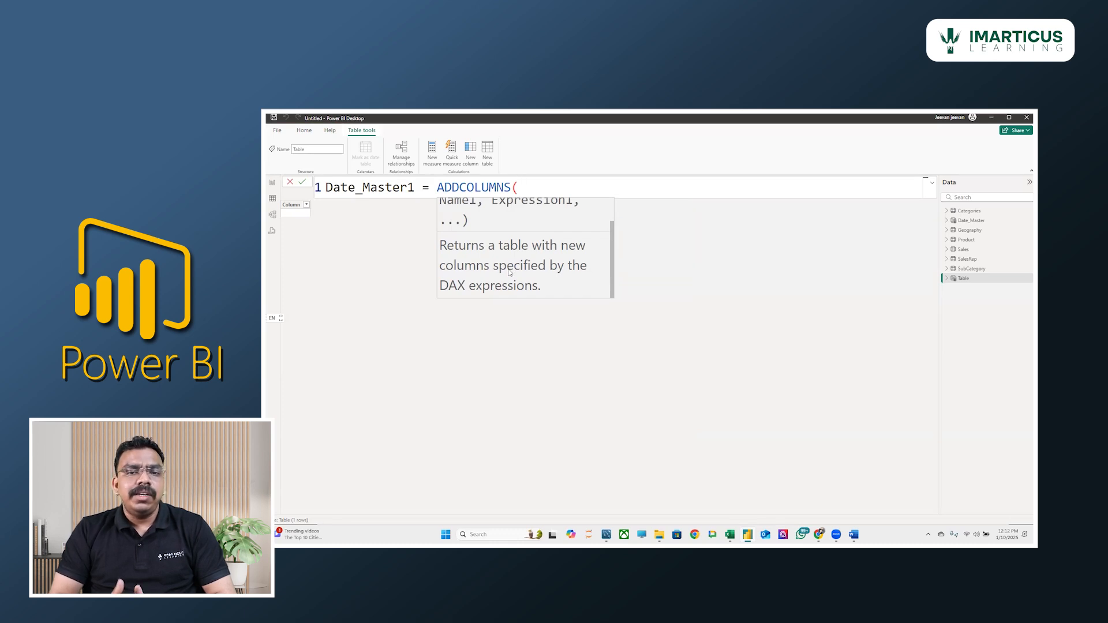
pyautogui.scroll(1, 510, 273)
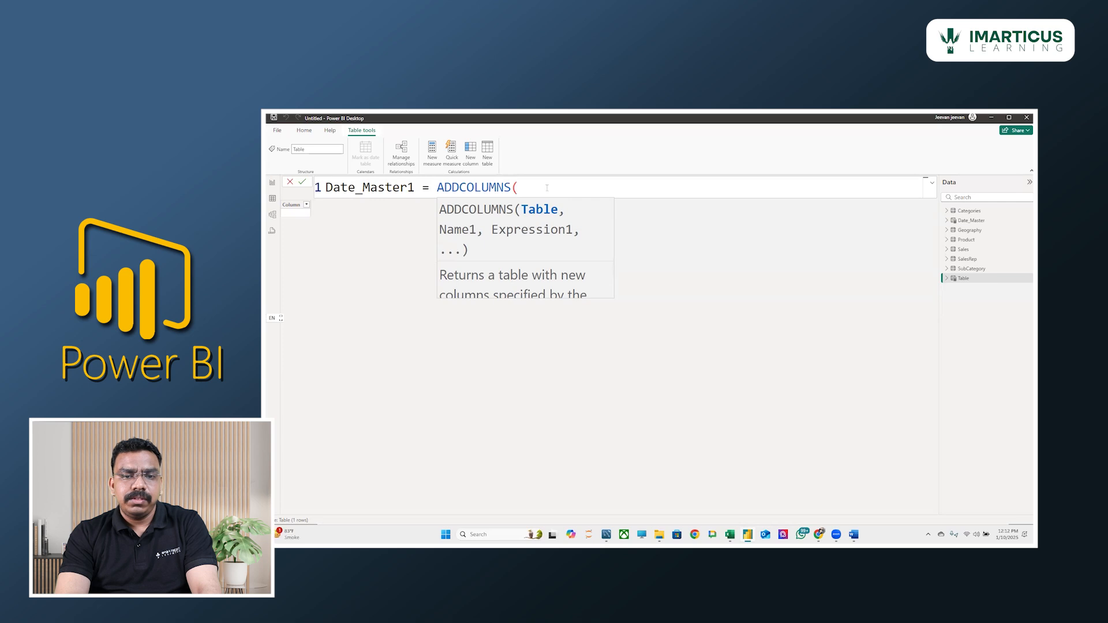
pyautogui.write('Sales')
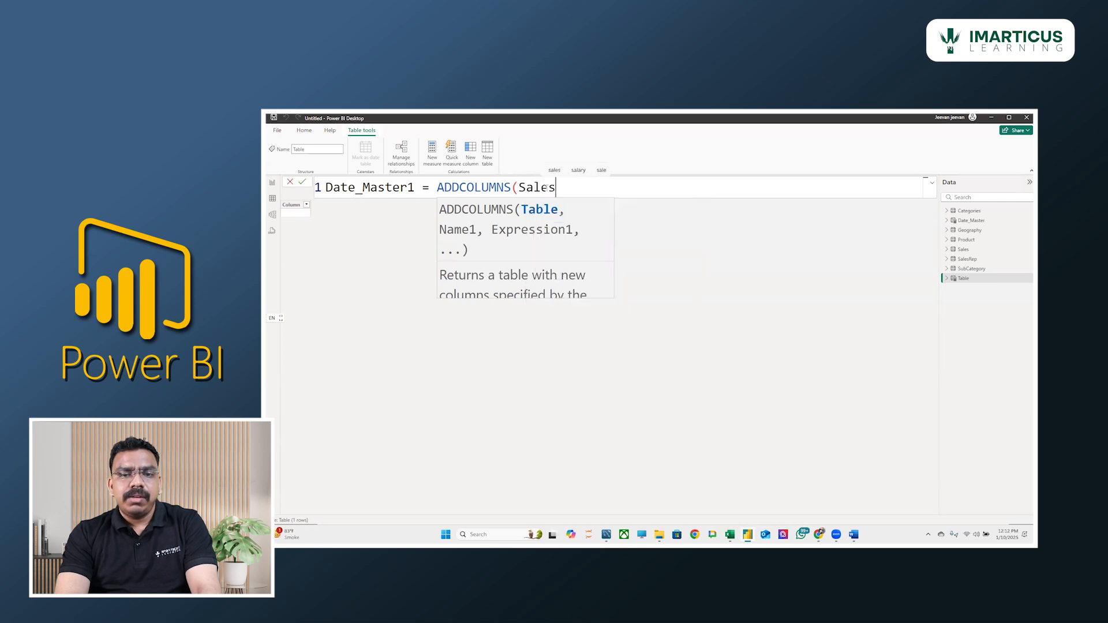
pyautogui.write(',')
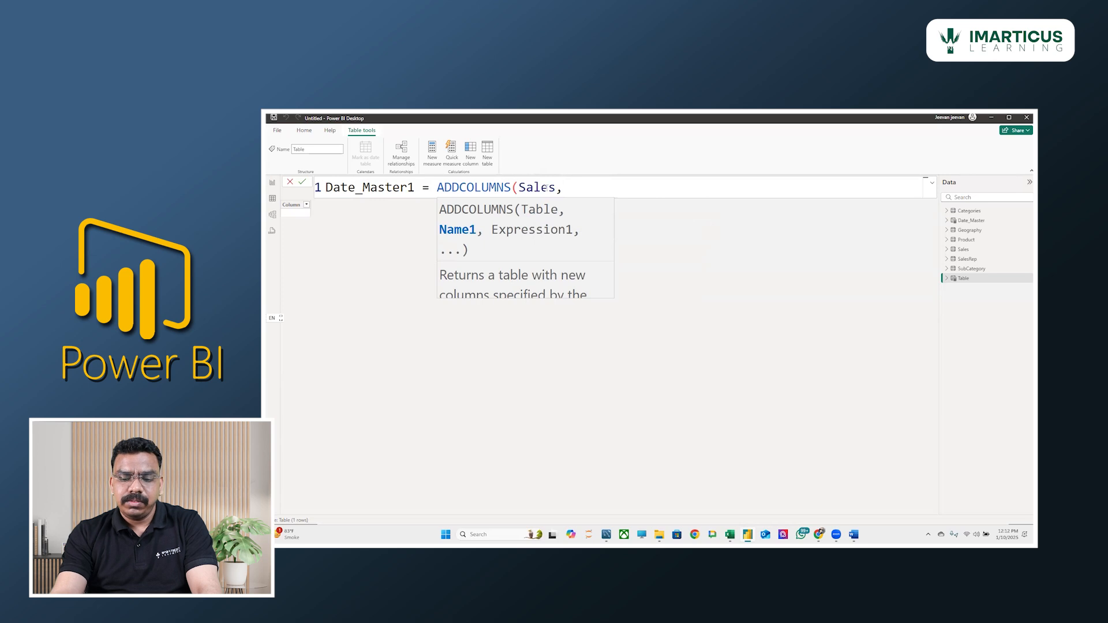
pyautogui.write('"')
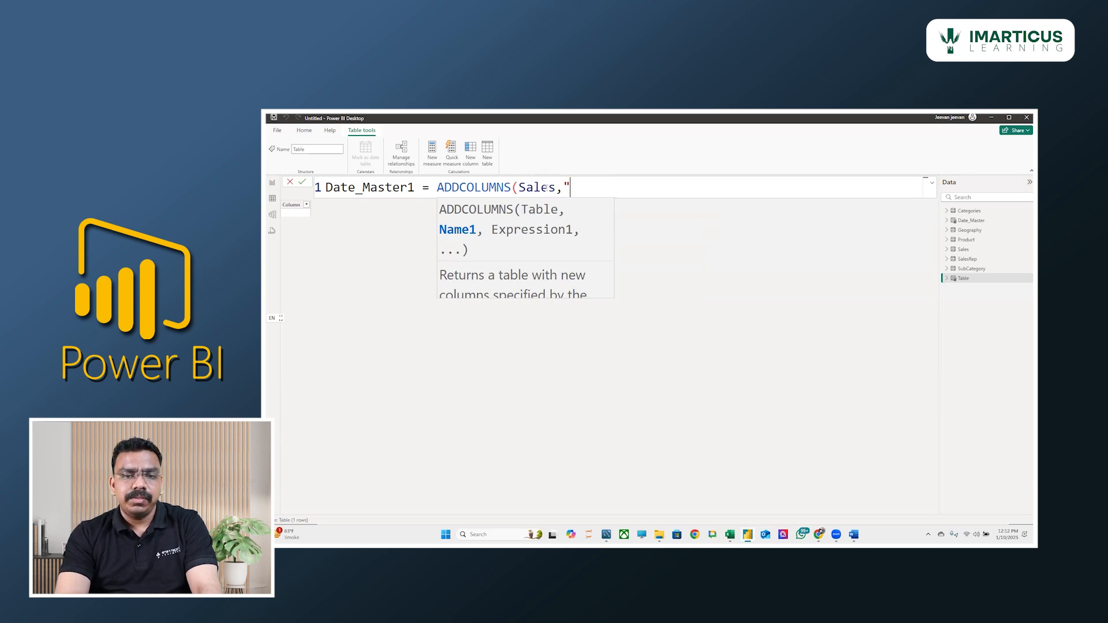
pyautogui.write('D')
pyautogui.press('BackSpace')
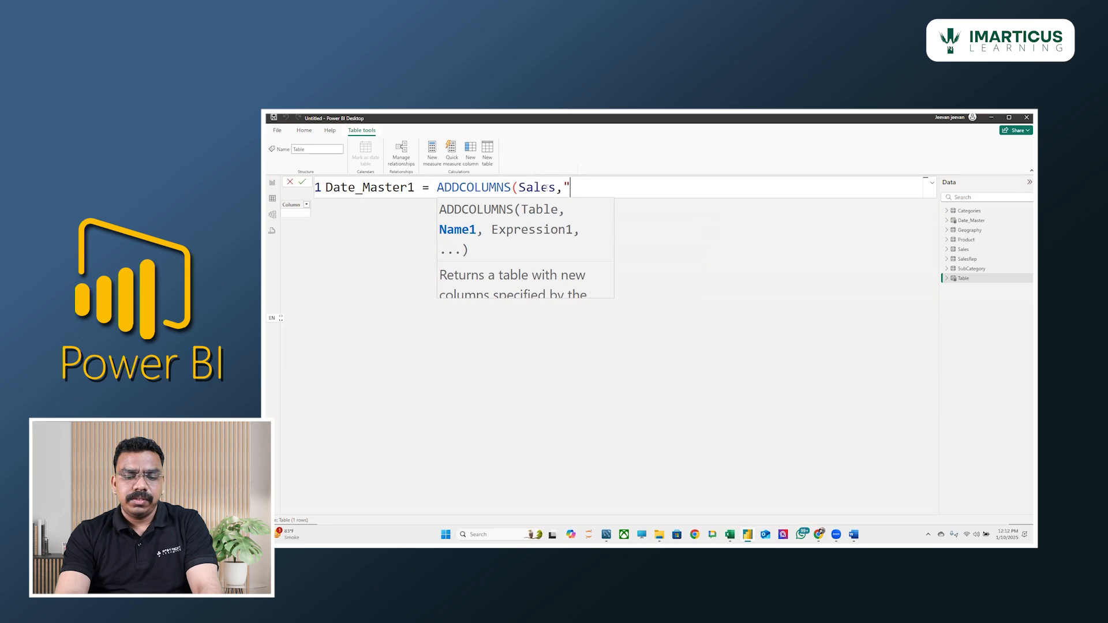
pyautogui.write('Date"')
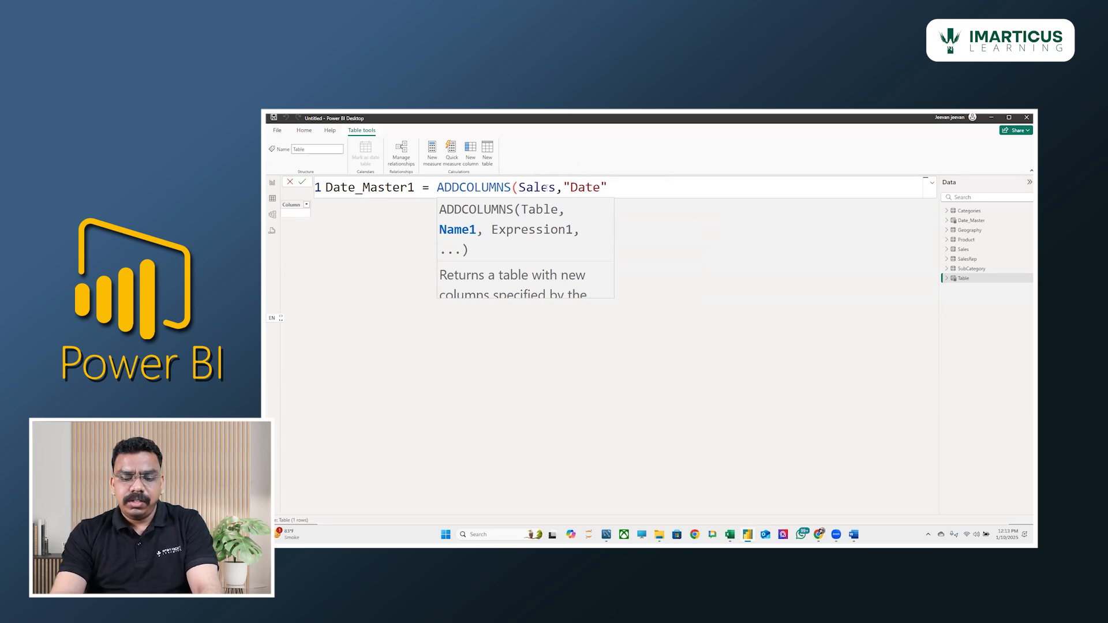
pyautogui.write(',')
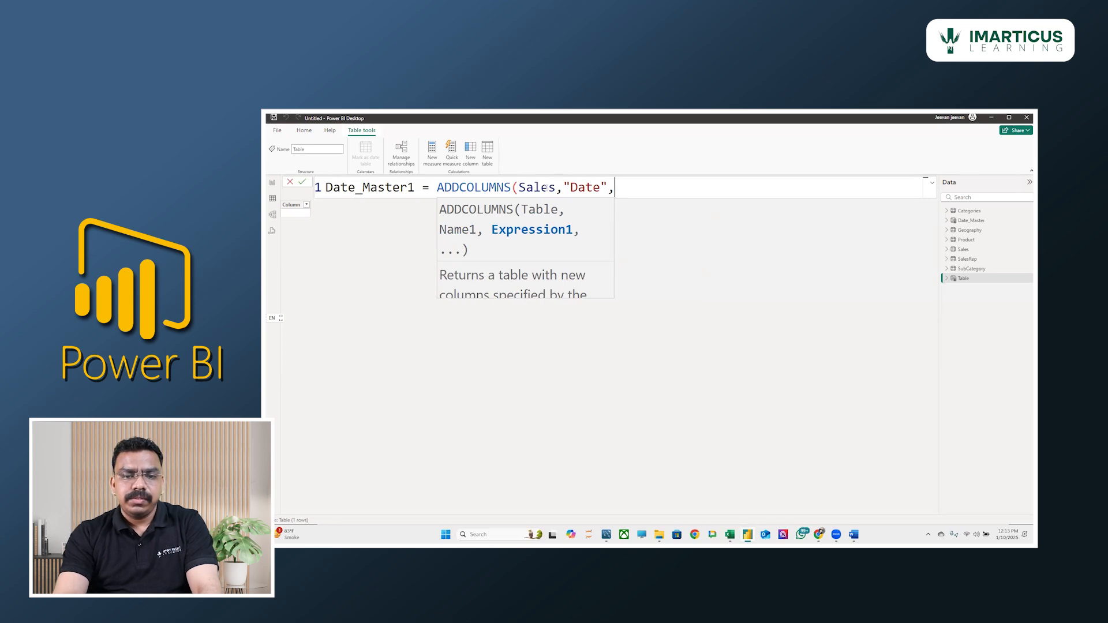
# - Set the added column's expression to YEAR([Date]) and commit the Date_Master1 formula
pyautogui.write('D')
pyautogui.write('te')
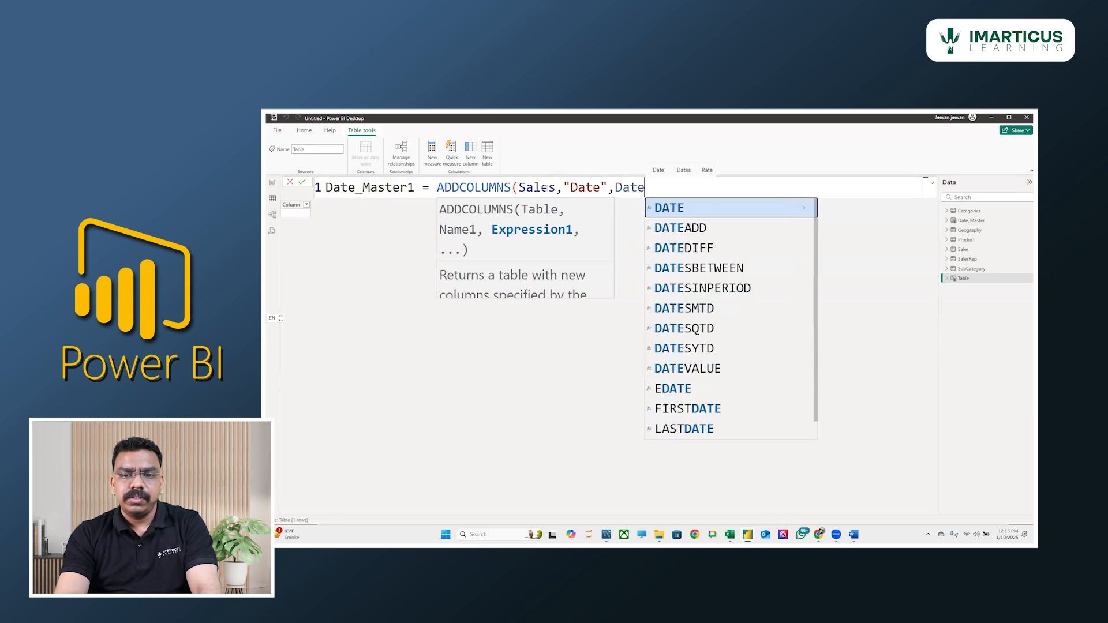
pyautogui.press('BackSpace')
pyautogui.press('BackSpace')
pyautogui.press('BackSpace')
pyautogui.press('BackSpace')
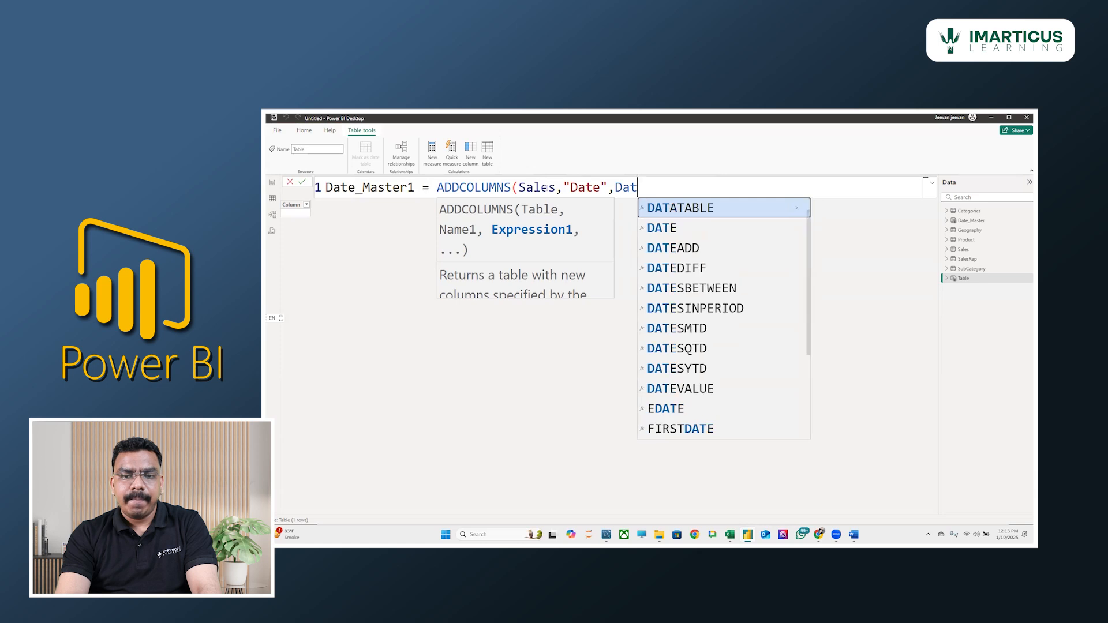
pyautogui.write('year')
pyautogui.press('Tab')
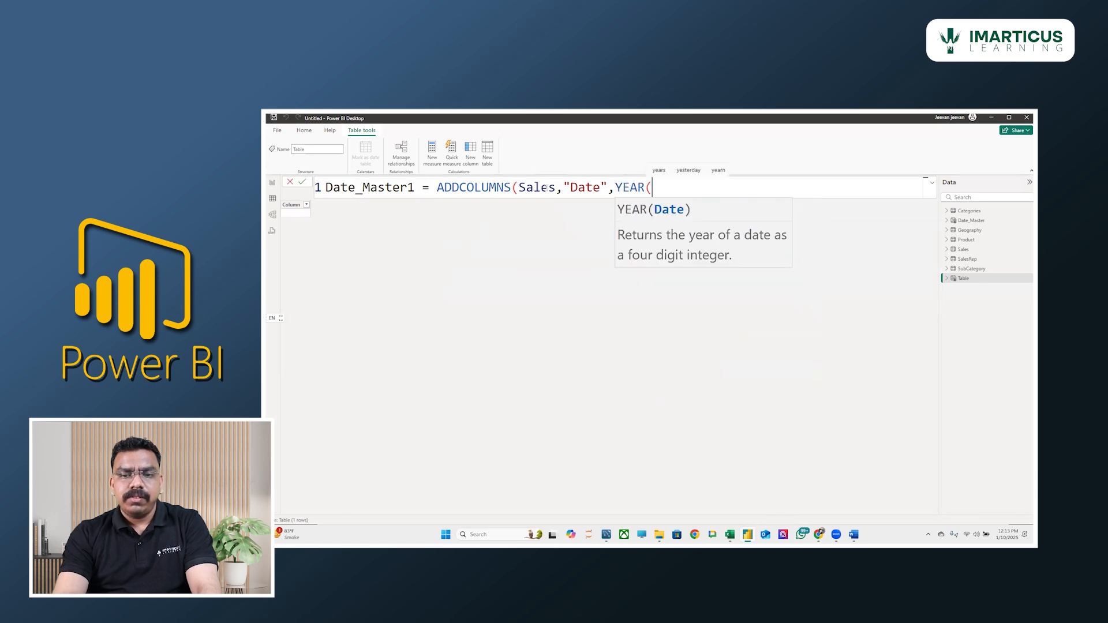
pyautogui.write('Da')
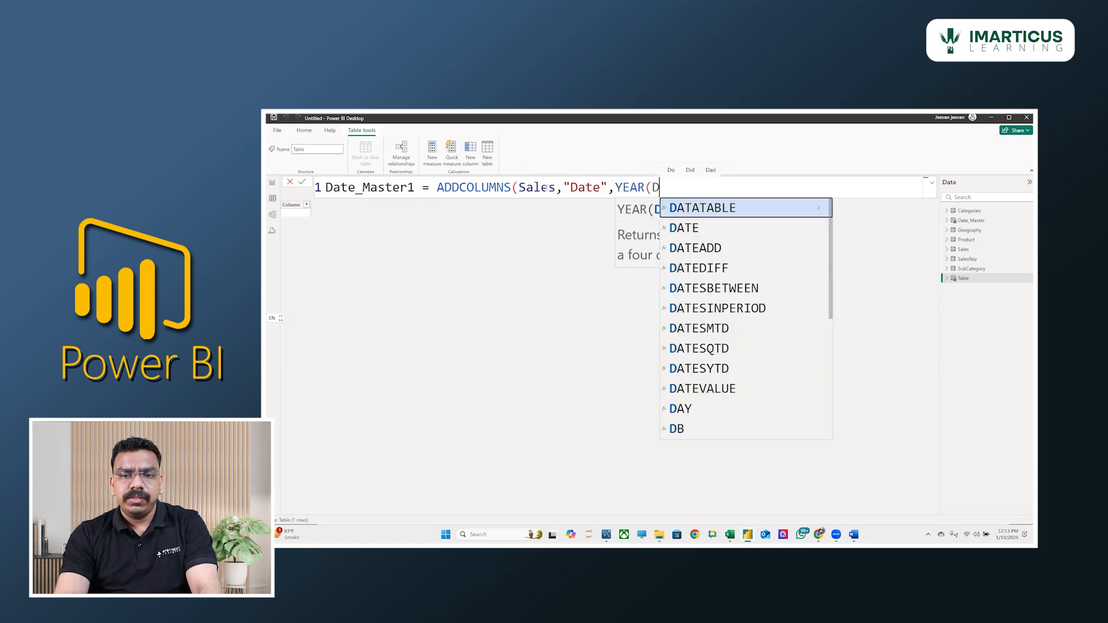
pyautogui.press('BackSpace')
pyautogui.press('BackSpace')
pyautogui.write('[')
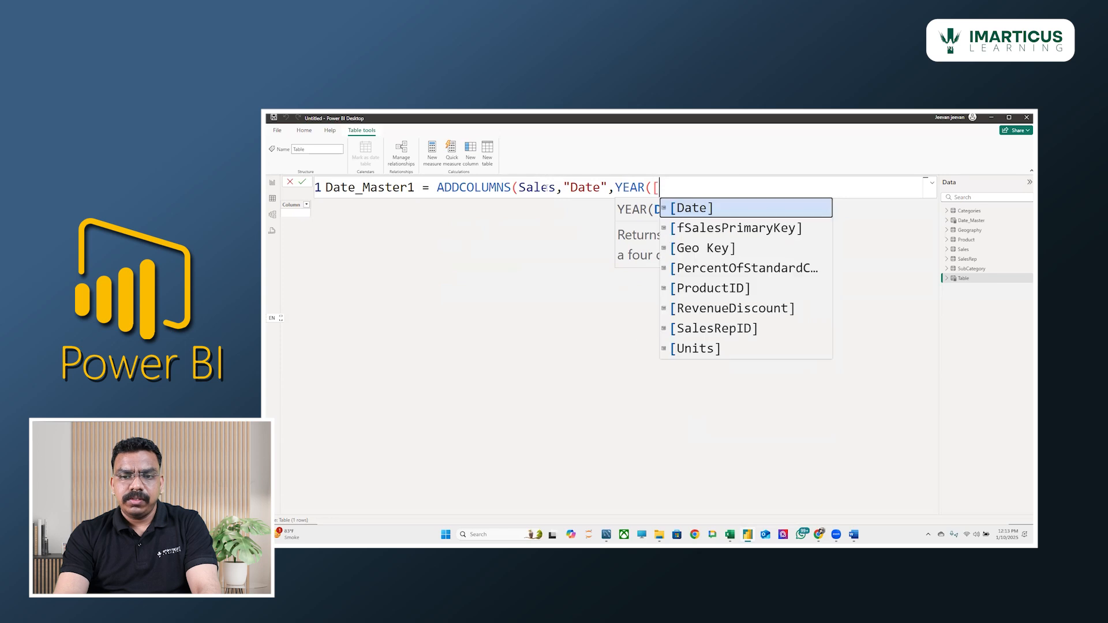
pyautogui.write('Date]))')
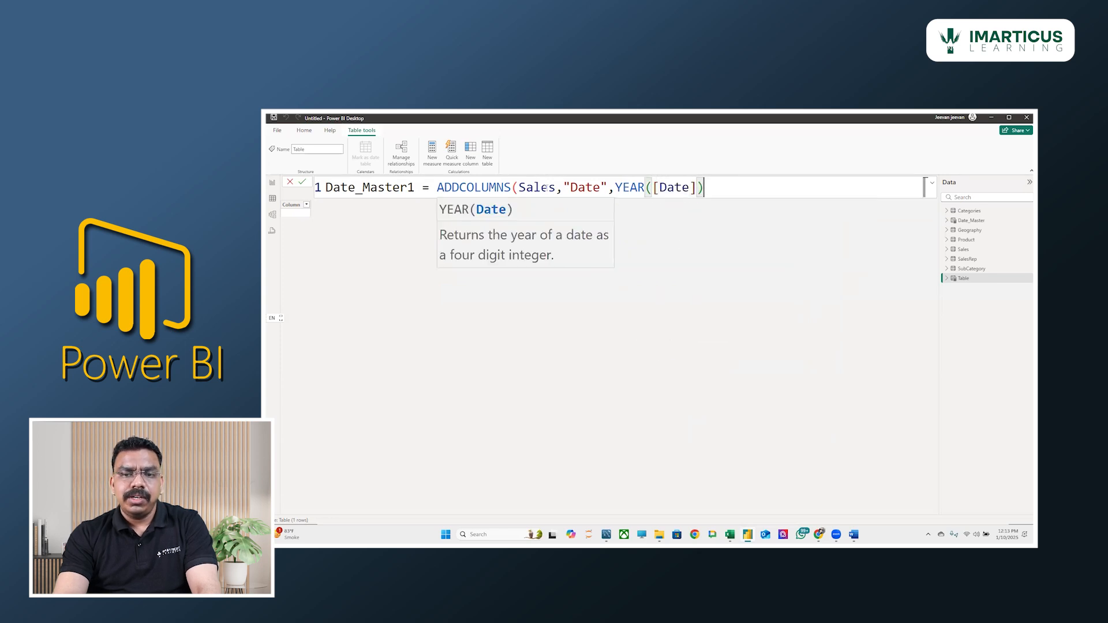
pyautogui.press('Return')
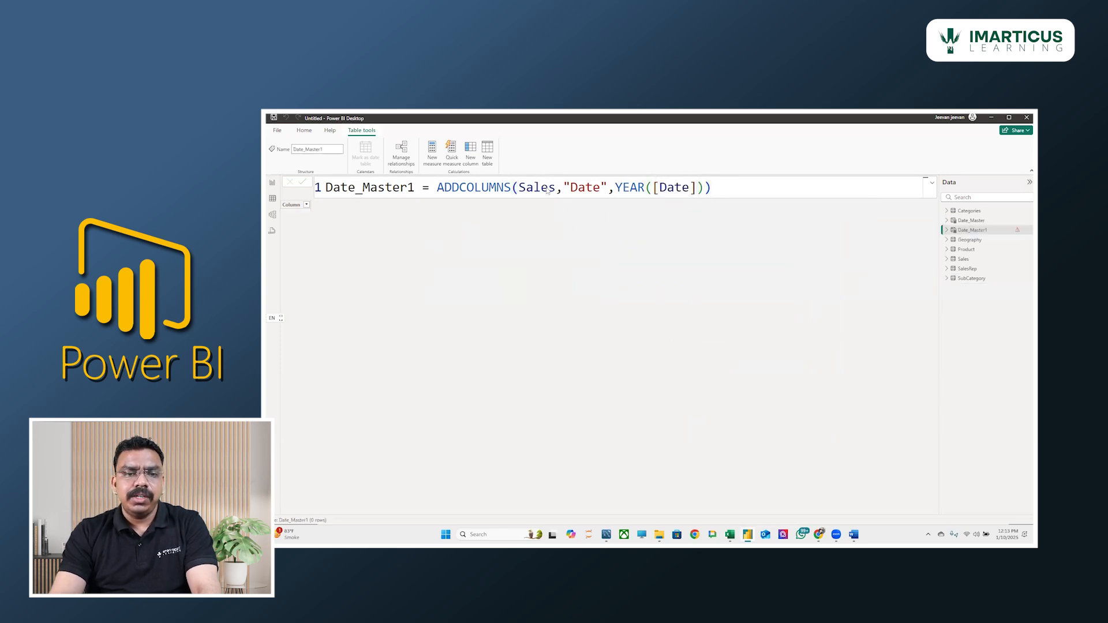
# - Rename the added column in the Date_Master1 formula to "Date1"
pyautogui.doubleClick(541, 188)
pyautogui.write('D')
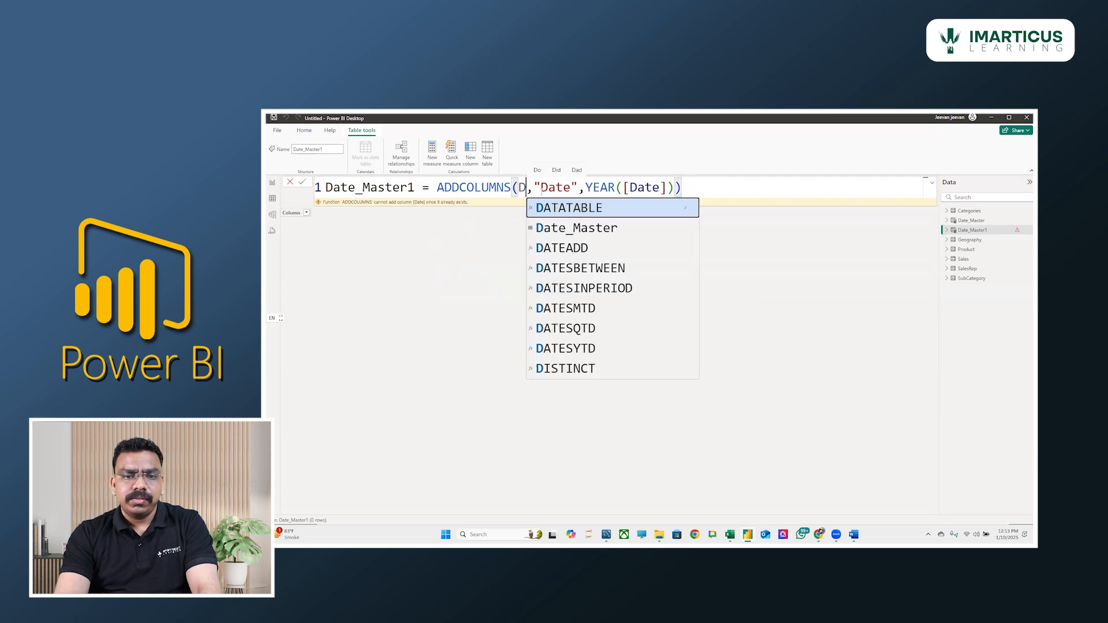
pyautogui.press('BackSpace')
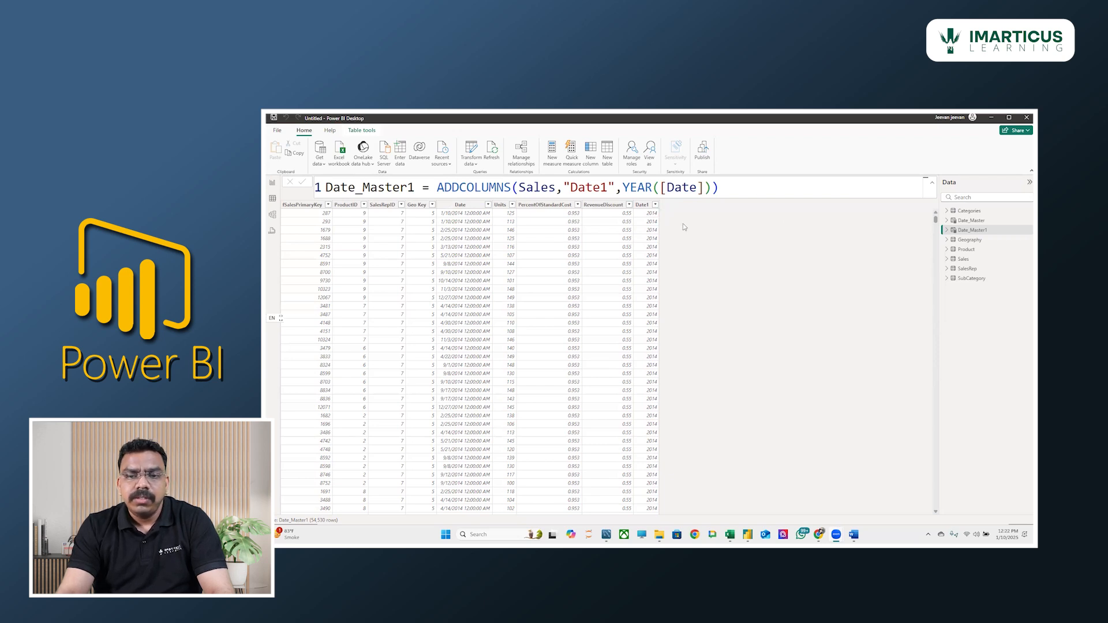
pyautogui.rightClick(642, 205)
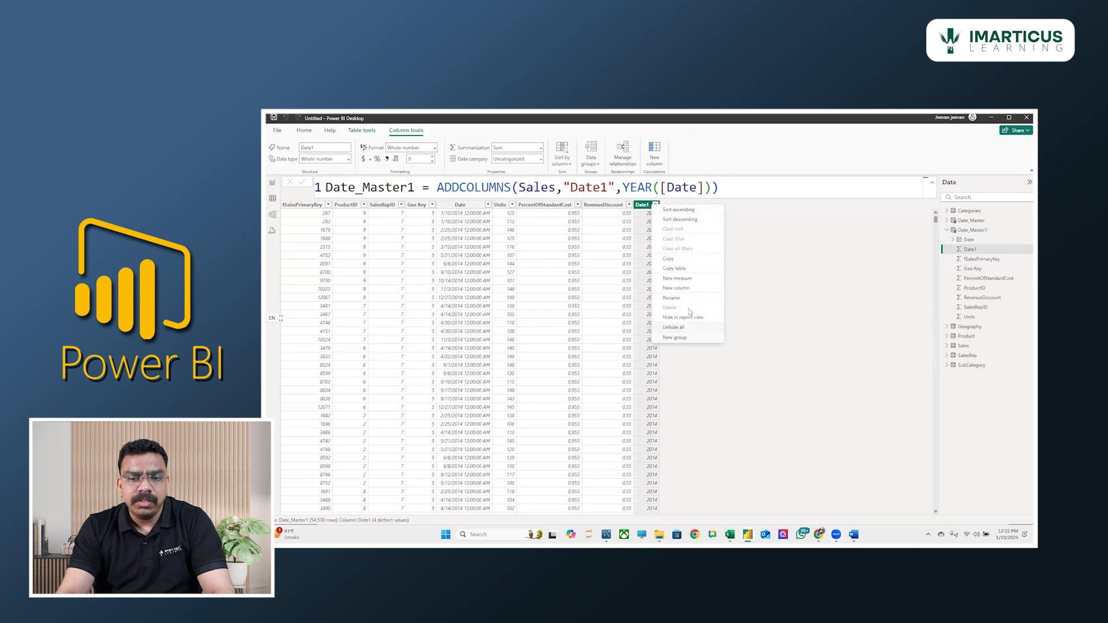
pyautogui.click(796, 237)
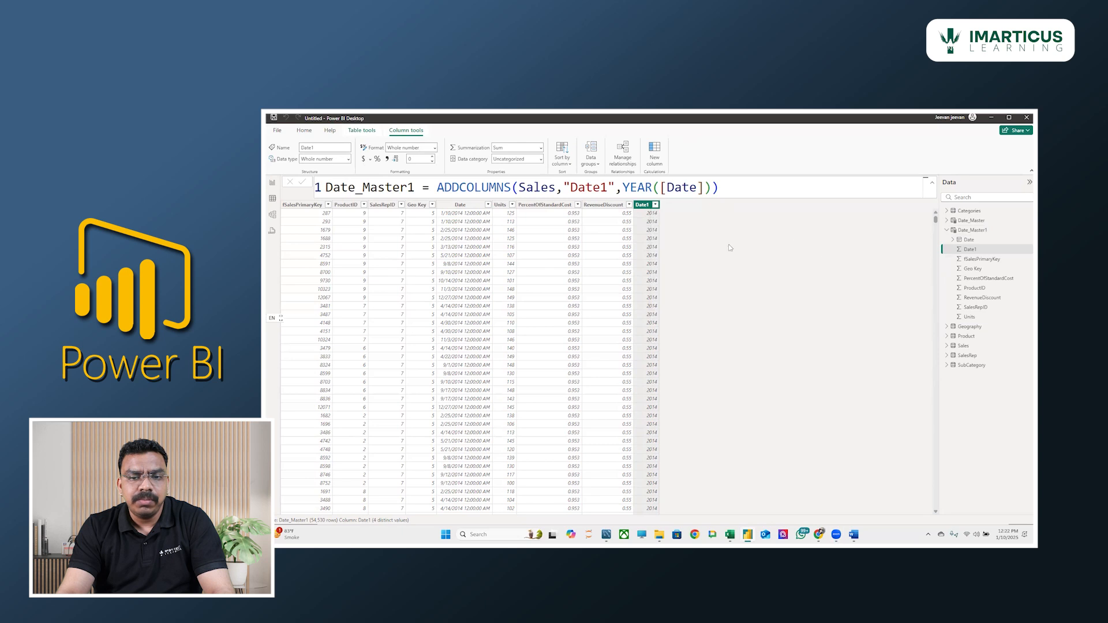
pyautogui.rightClick(976, 249)
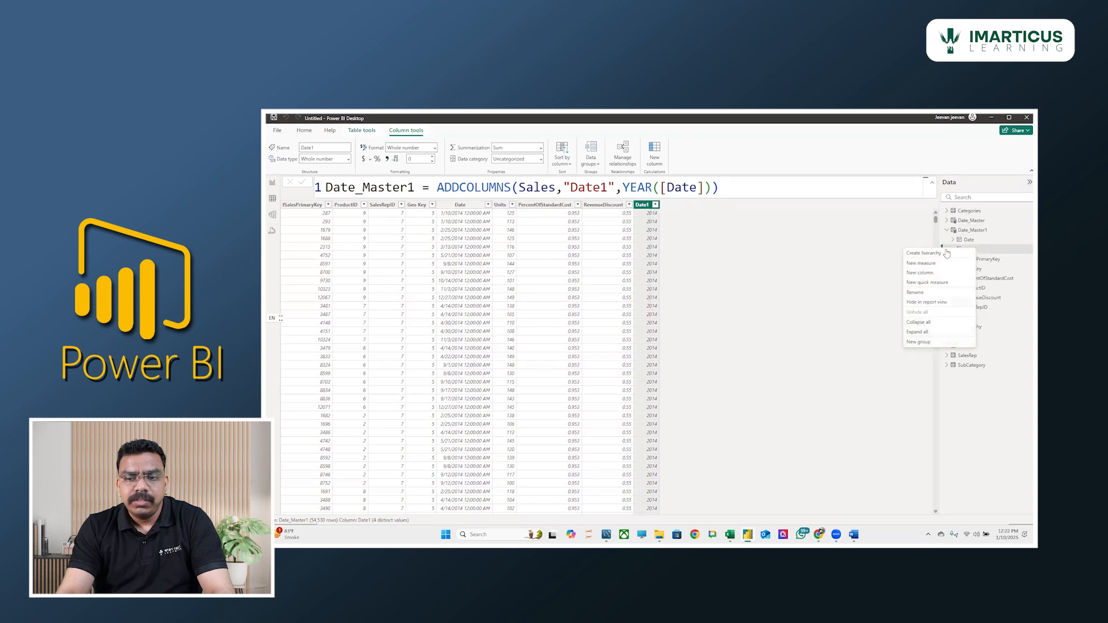
pyautogui.click(952, 232)
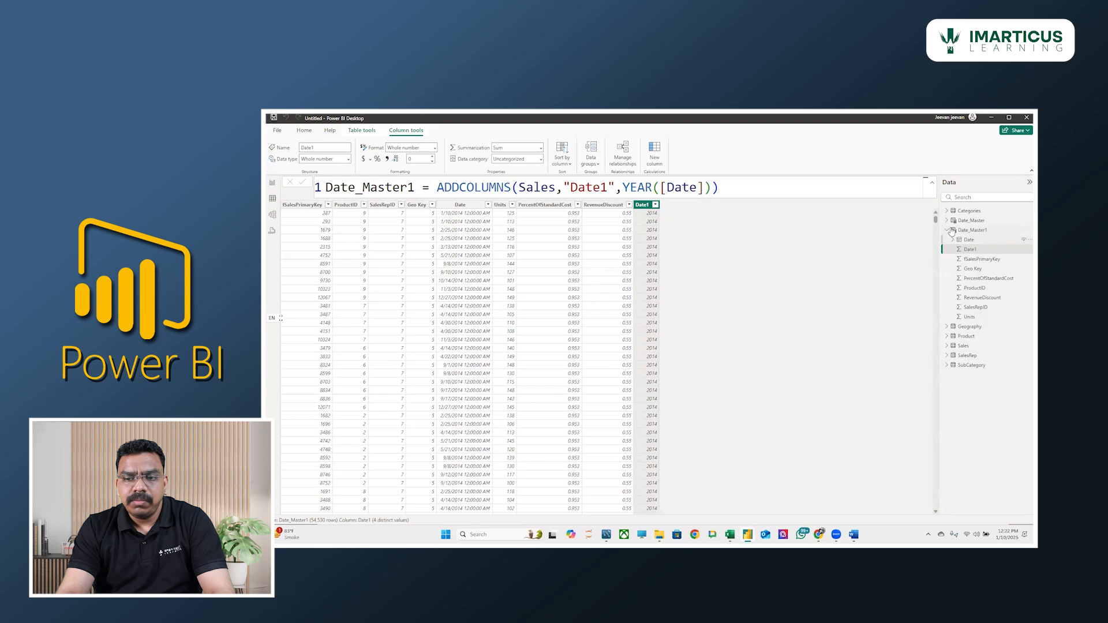
# - Delete the Date_Master1 table from the model
pyautogui.click(955, 231)
pyautogui.click(989, 232)
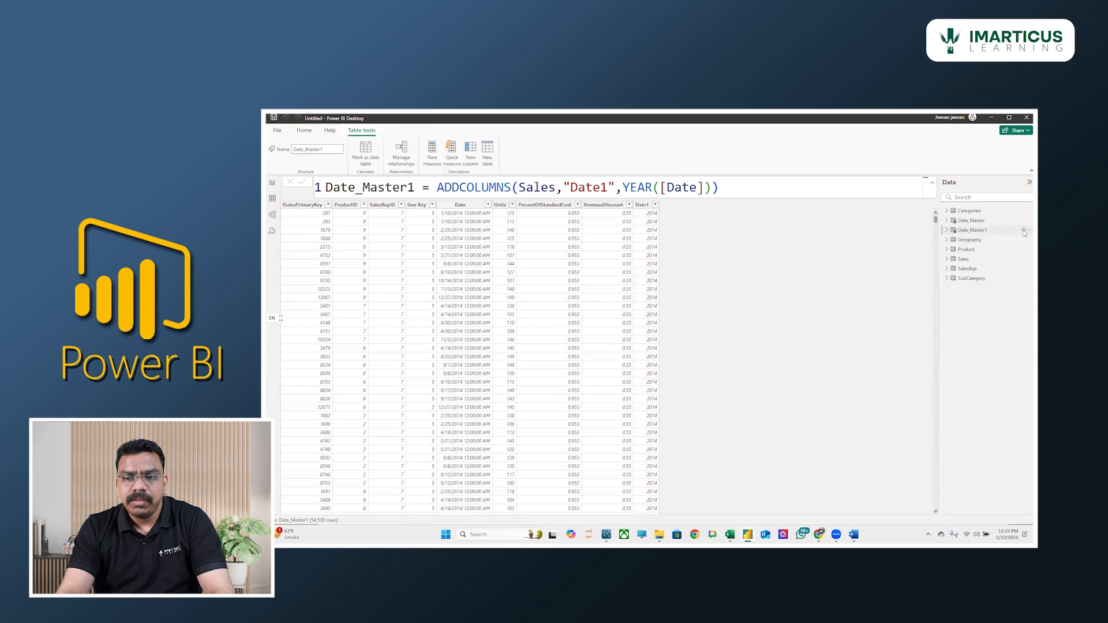
pyautogui.click(1029, 229)
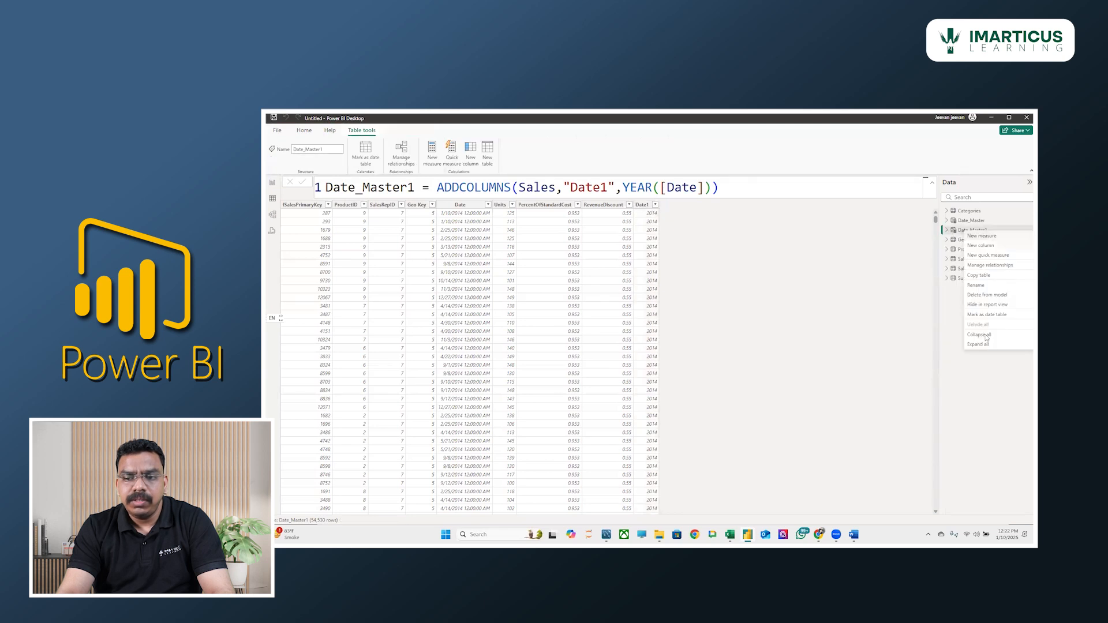
pyautogui.click(988, 295)
pyautogui.click(696, 340)
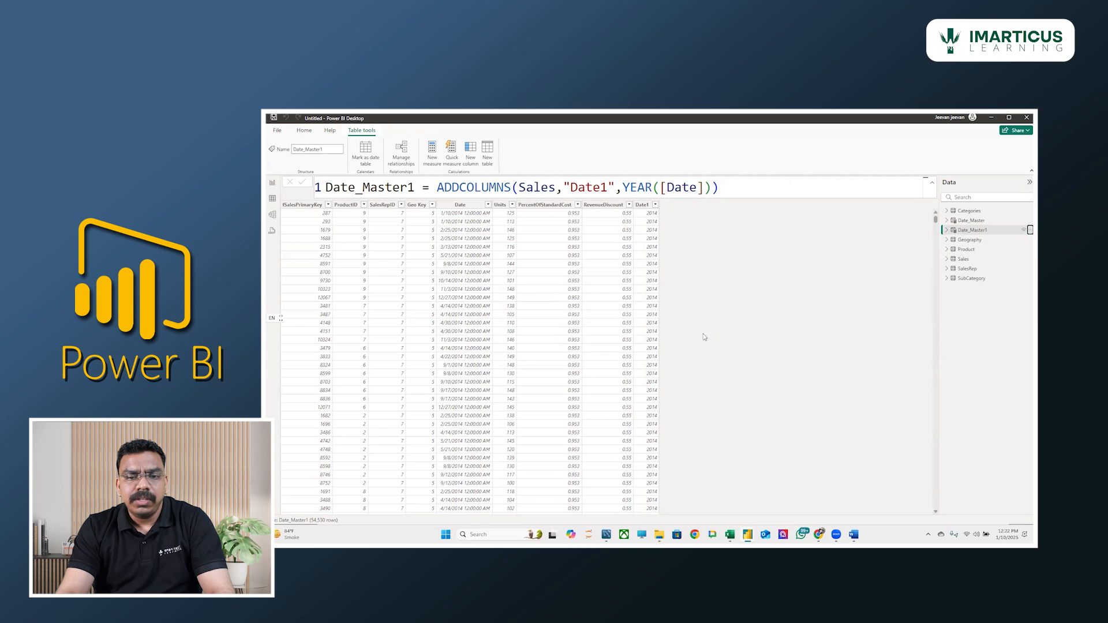
# - Create a new calculated table and name it Date_Master_Copy in its formula
pyautogui.click(970, 220)
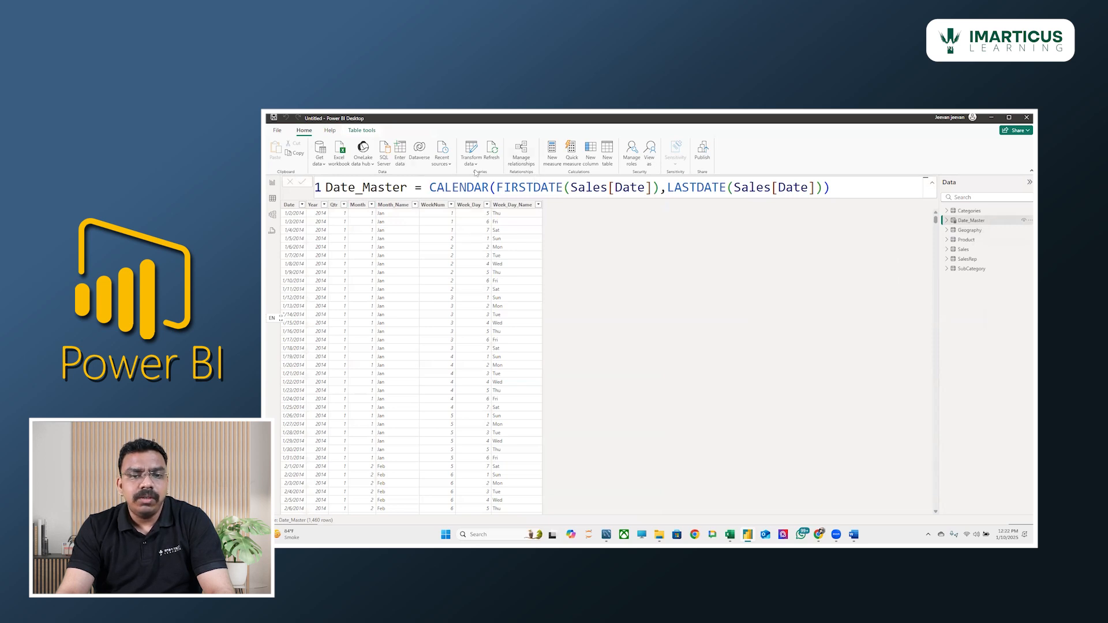
pyautogui.click(607, 152)
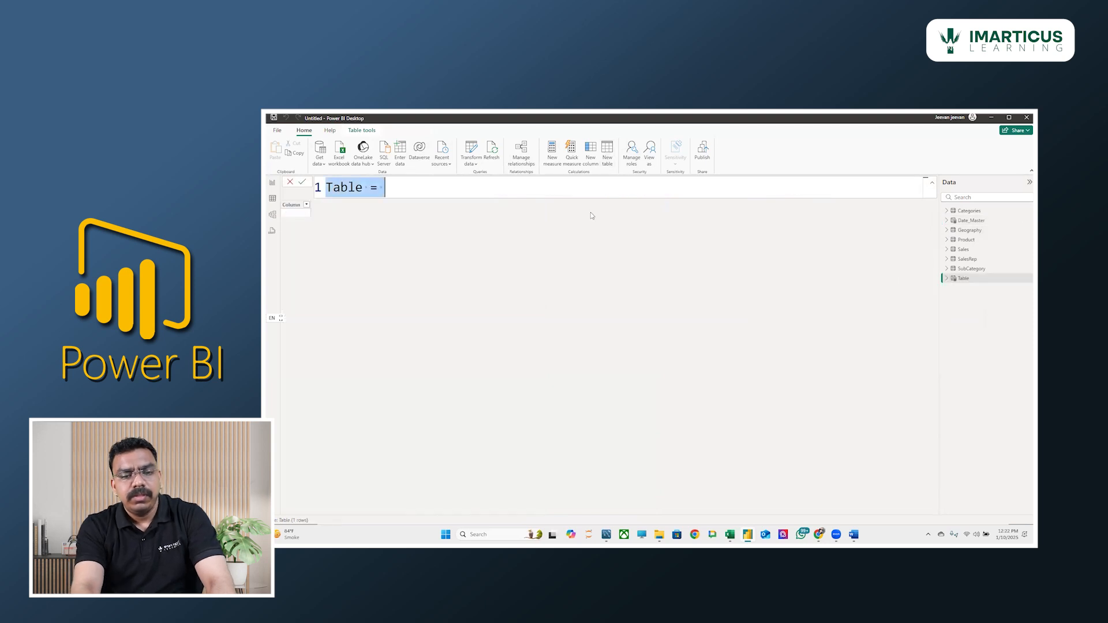
pyautogui.write('Da')
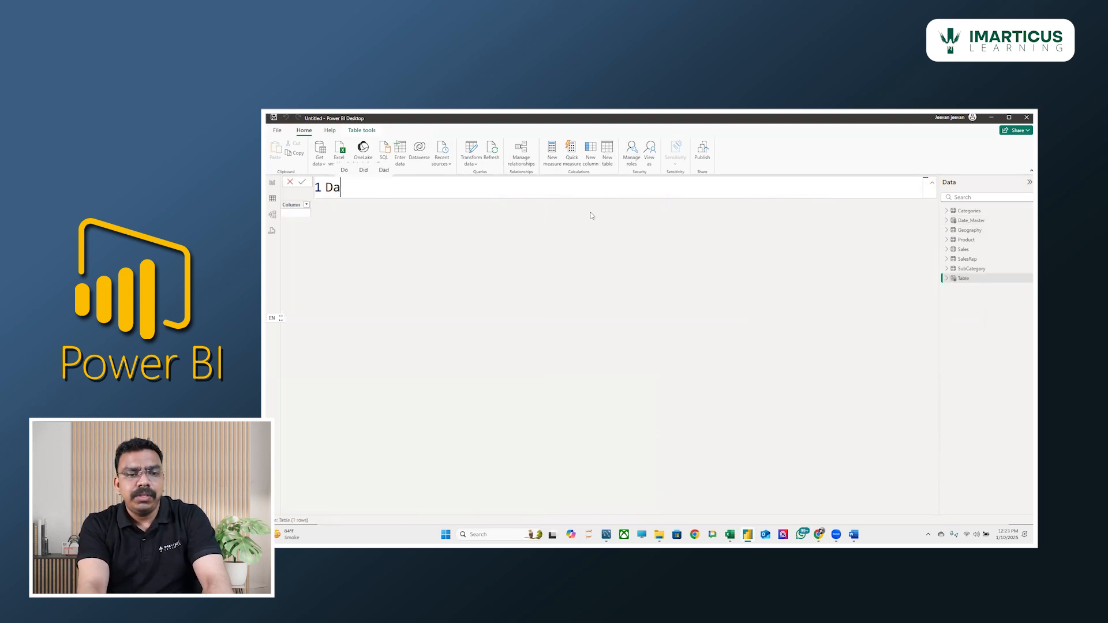
pyautogui.write('teMaster')
pyautogui.press('BackSpace')
pyautogui.press('BackSpace')
pyautogui.press('BackSpace')
pyautogui.press('BackSpace')
pyautogui.press('BackSpace')
pyautogui.press('BackSpace')
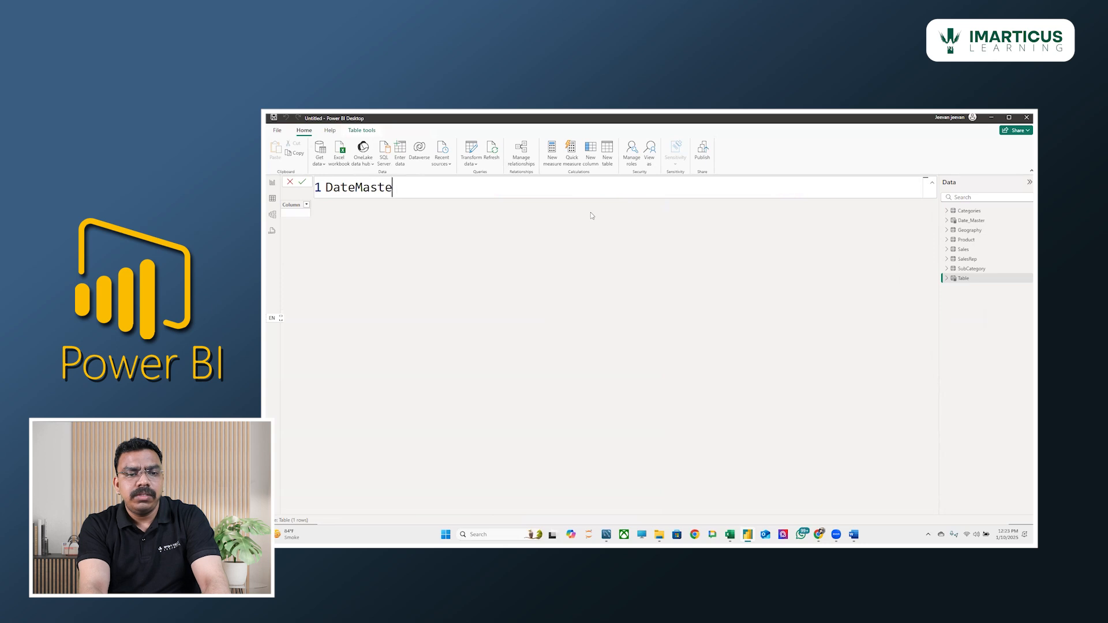
pyautogui.write('_M')
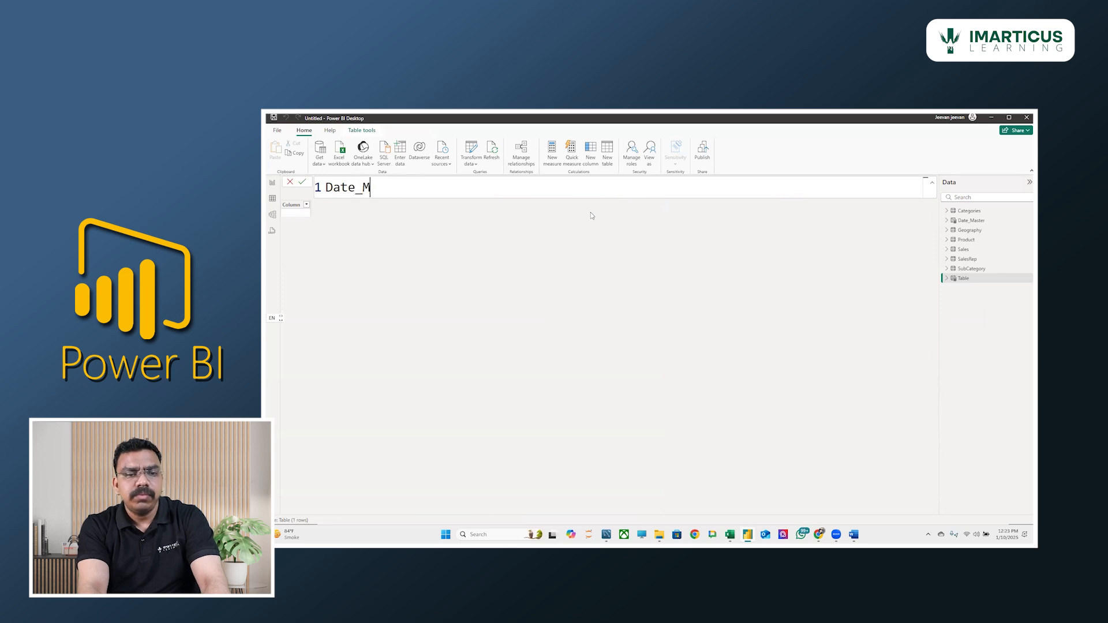
pyautogui.write('aster_')
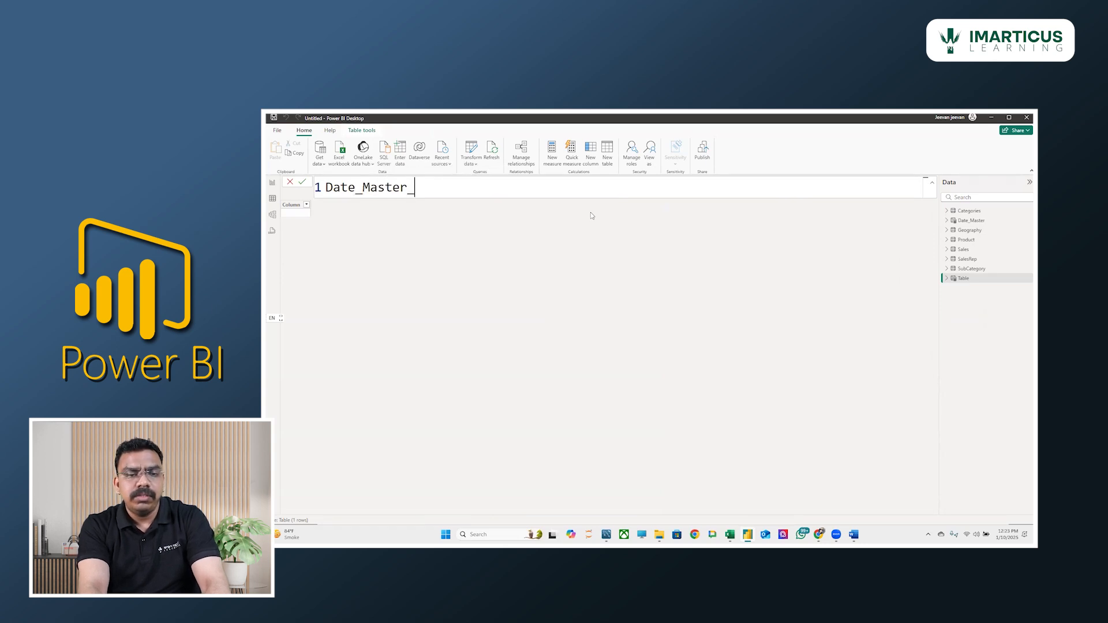
pyautogui.write('Copy =')
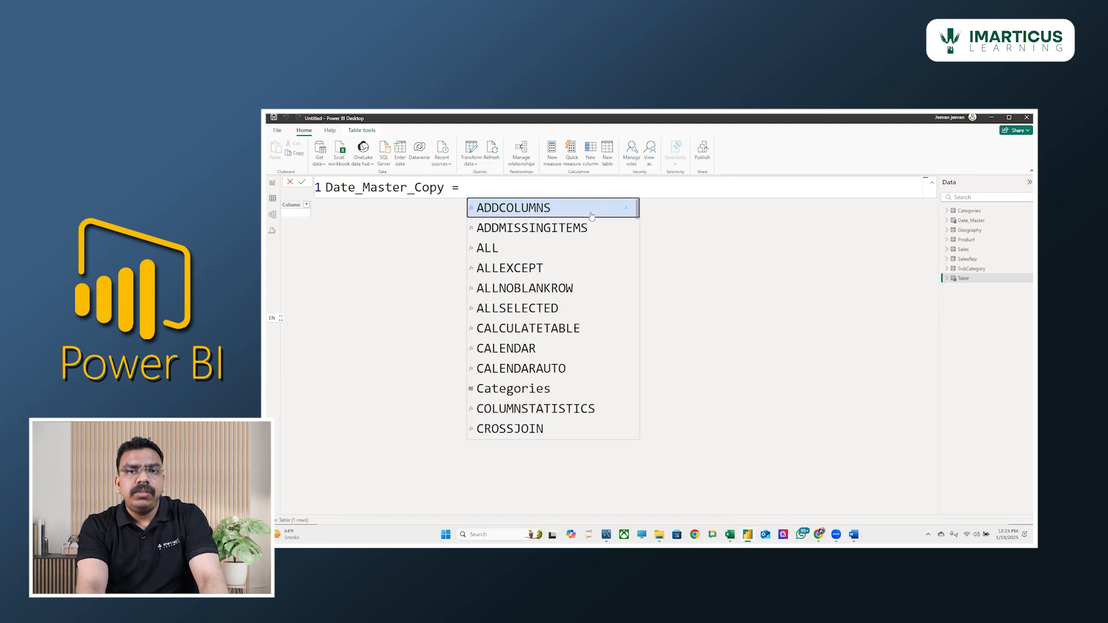
# - Begin the Date_Master_Copy formula with ADDCOLUMNS, read its argument description, and nest CALENDAR as the source table
pyautogui.click(592, 208)
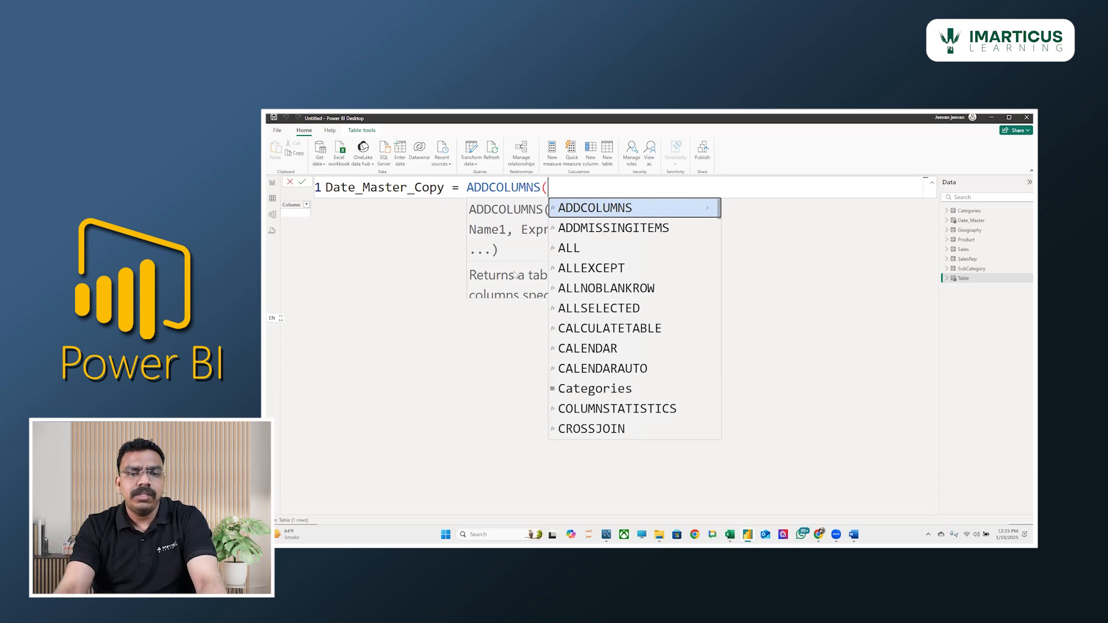
pyautogui.press('Escape')
pyautogui.scroll(-1, 508, 268)
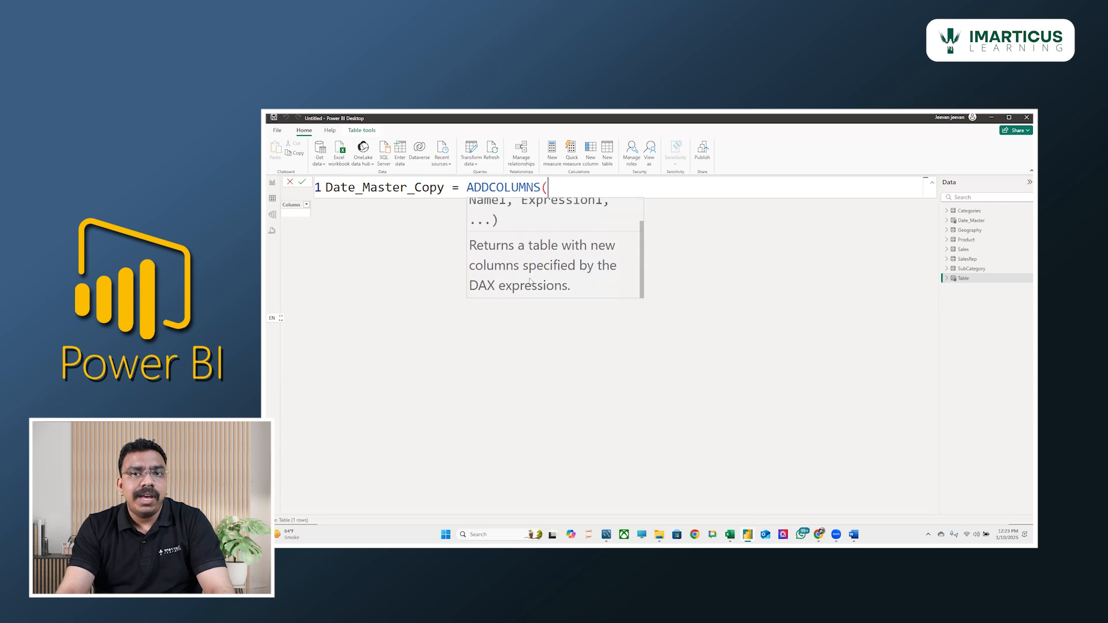
pyautogui.scroll(1, 579, 212)
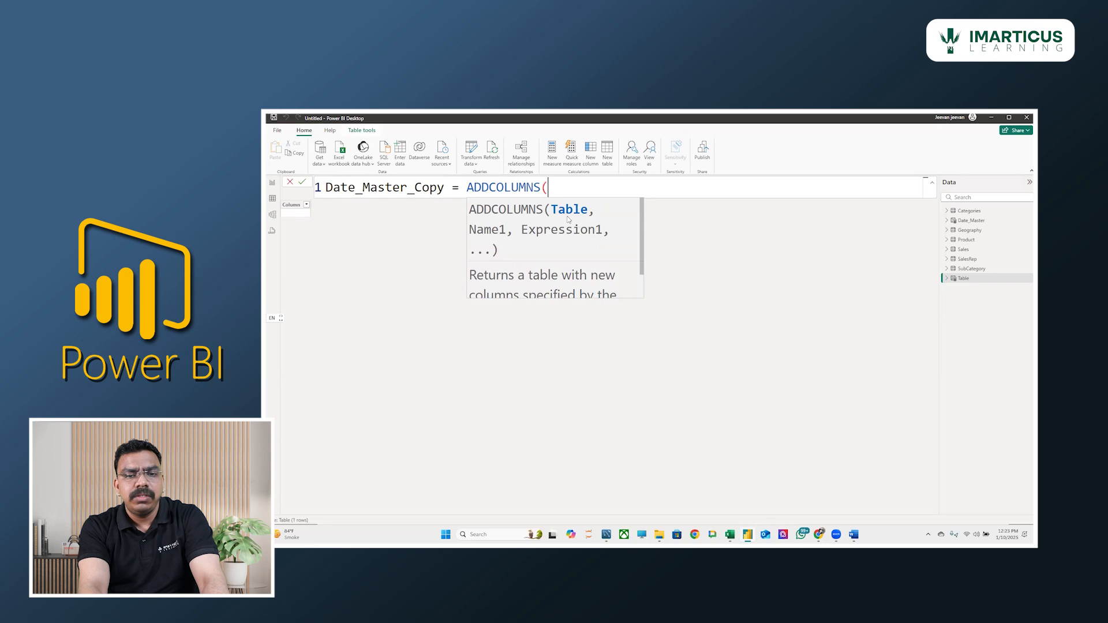
pyautogui.write('ca')
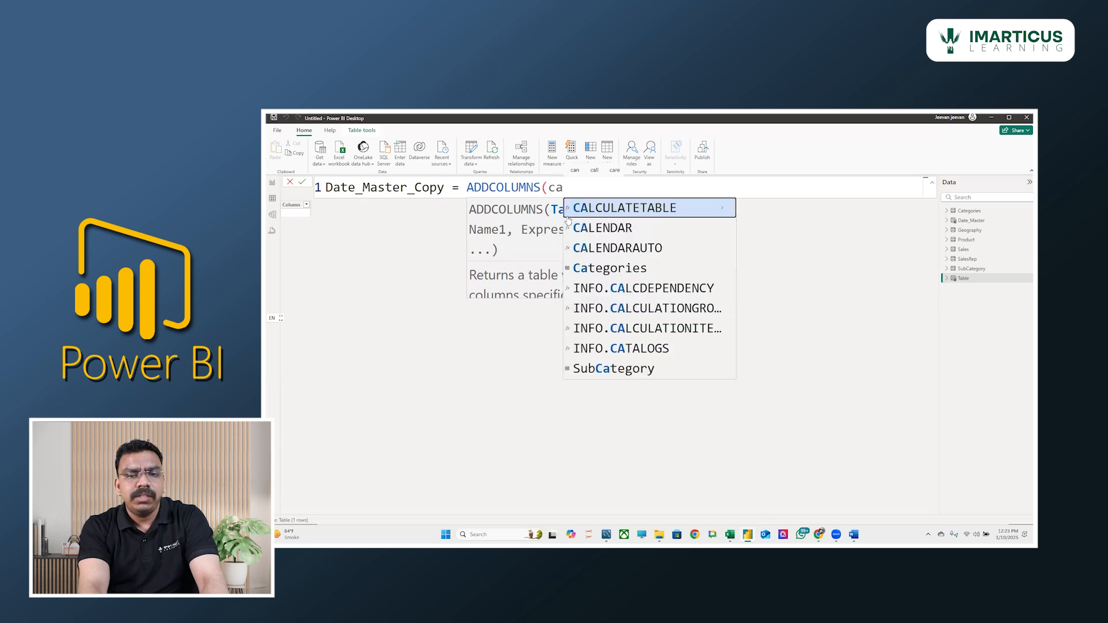
pyautogui.press('Down')
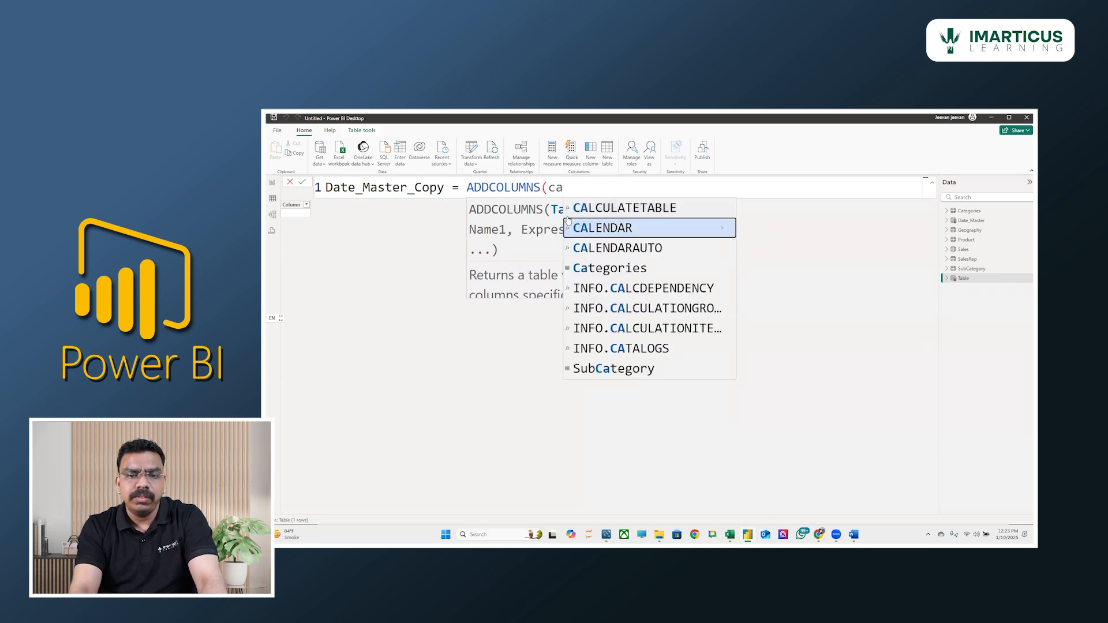
pyautogui.press('Tab')
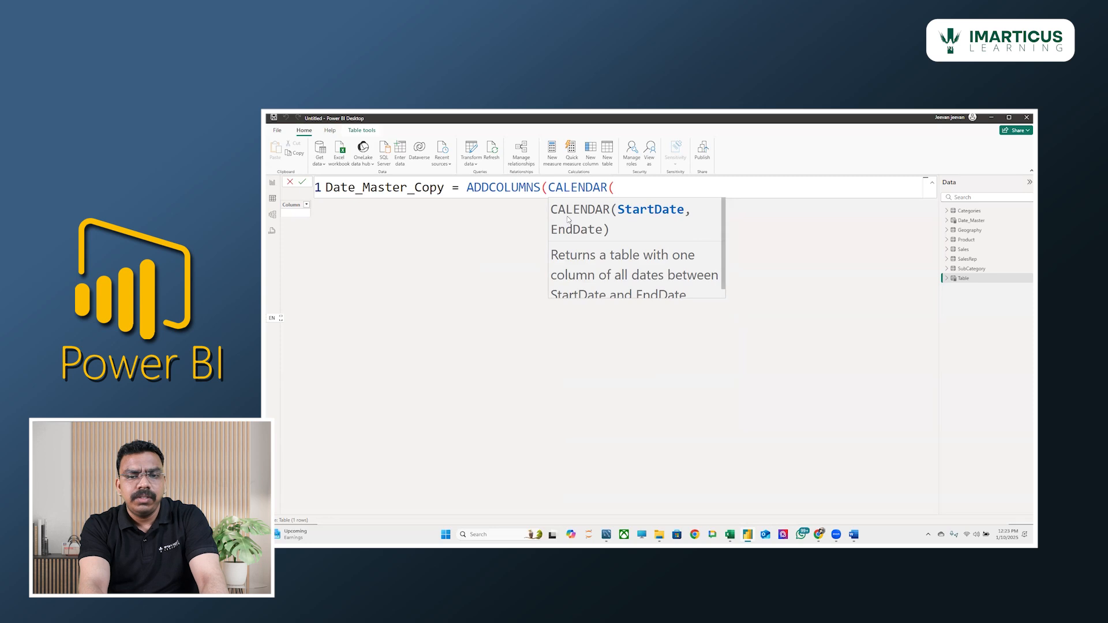
# - Set the CALENDAR start date to FIRSTDATE(Sales[Date])
pyautogui.write('first')
pyautogui.press('Tab')
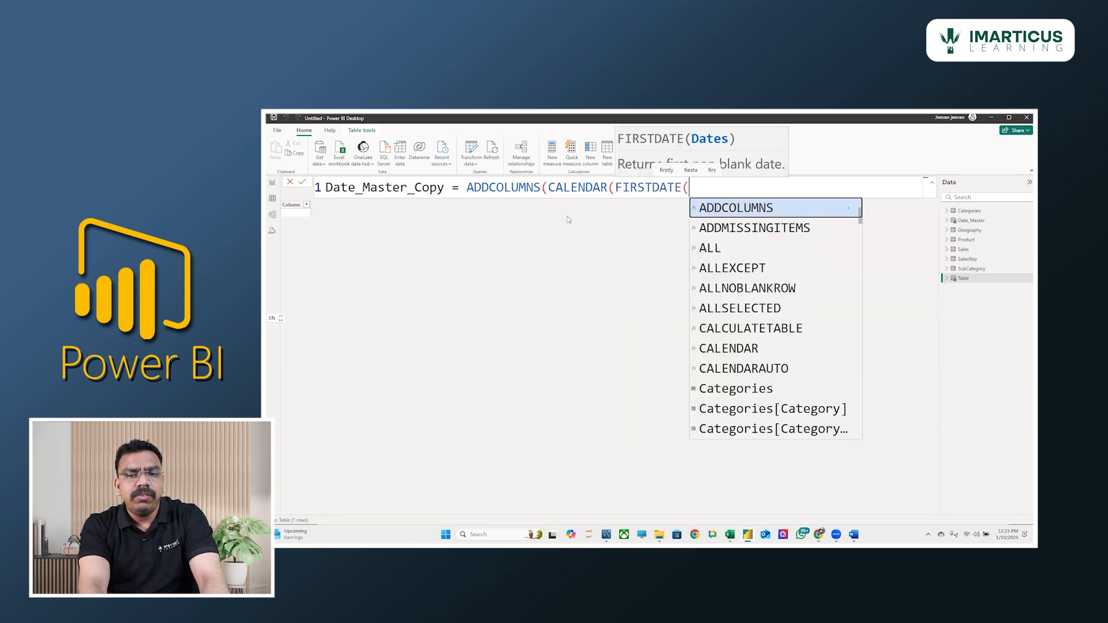
pyautogui.write('sale')
pyautogui.press('Down')
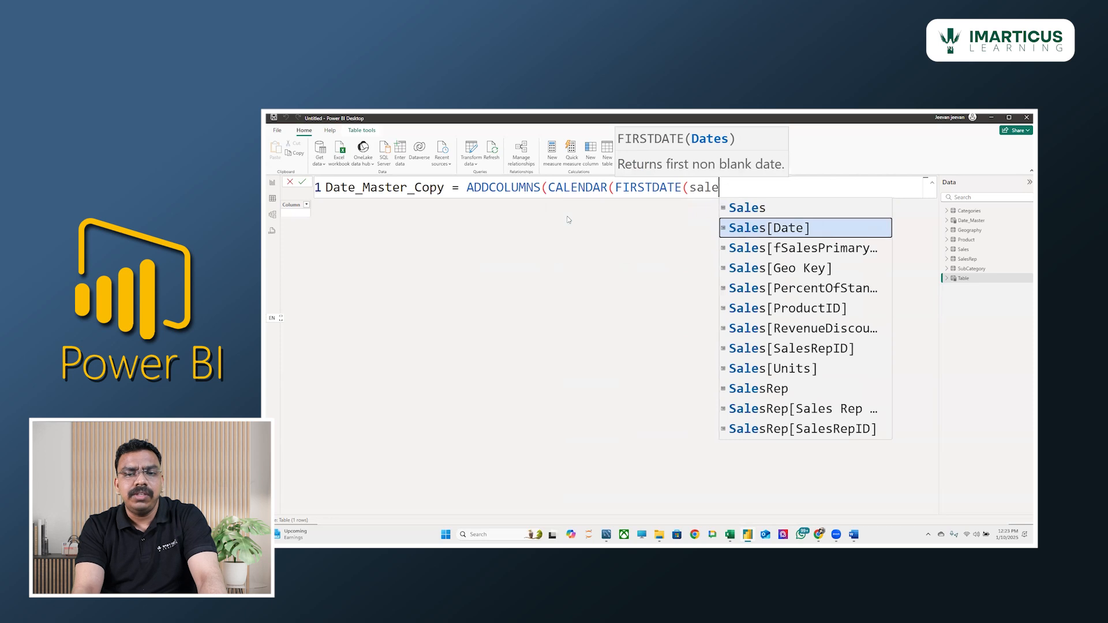
pyautogui.press('Tab')
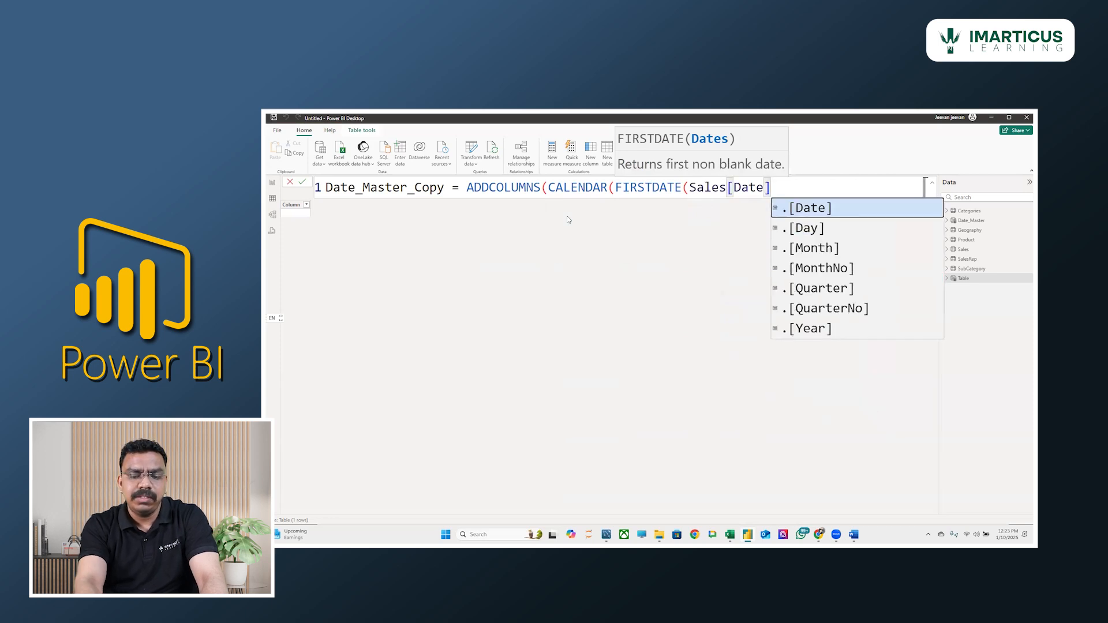
pyautogui.write('),')
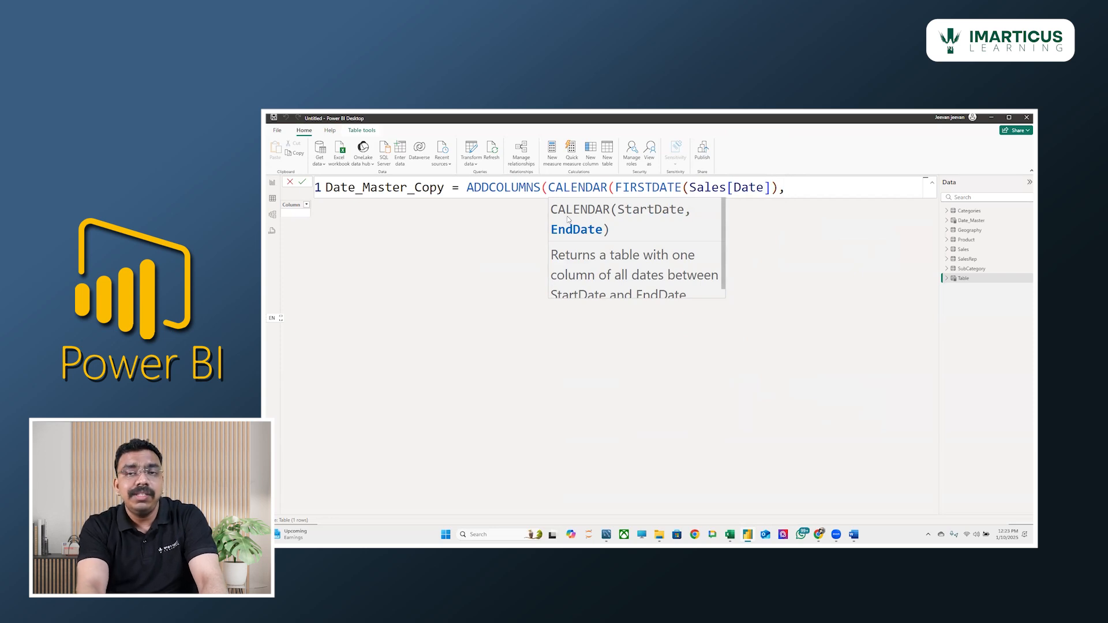
# - Set the CALENDAR end date to LASTDATE(Sales[Date]) and close the CALENDAR function
pyautogui.write('l')
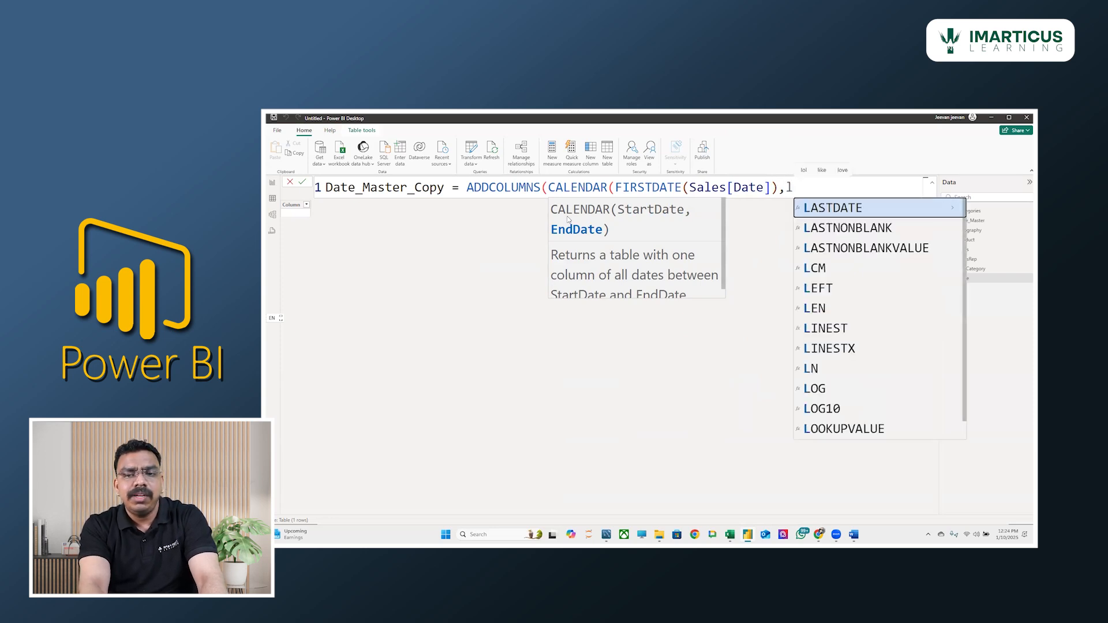
pyautogui.press('Tab')
pyautogui.write('sale')
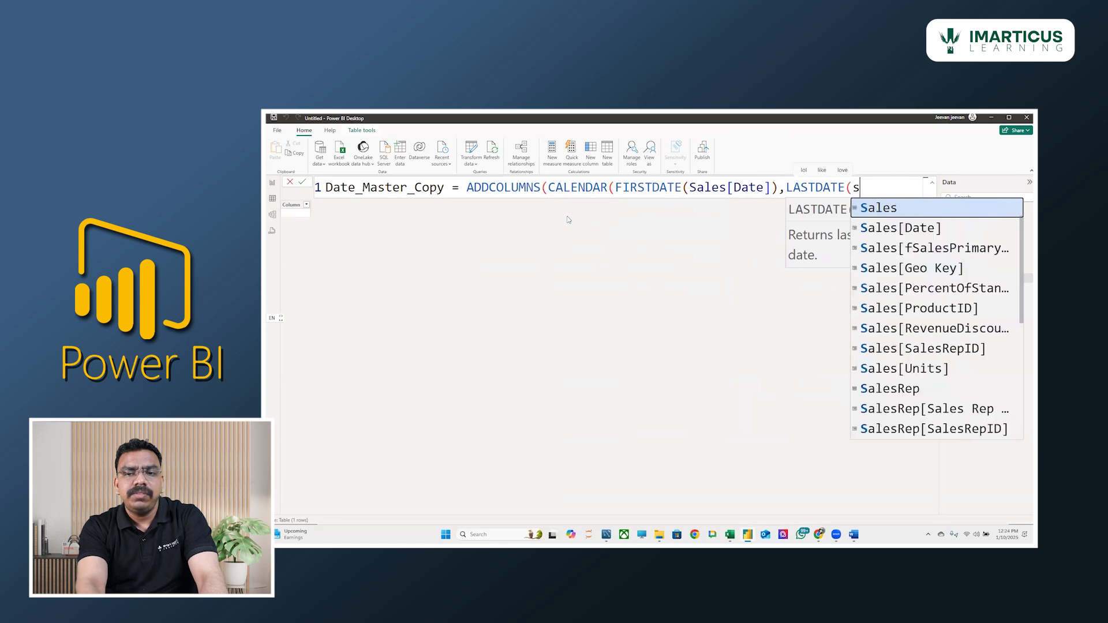
pyautogui.press('Down')
pyautogui.press('Tab')
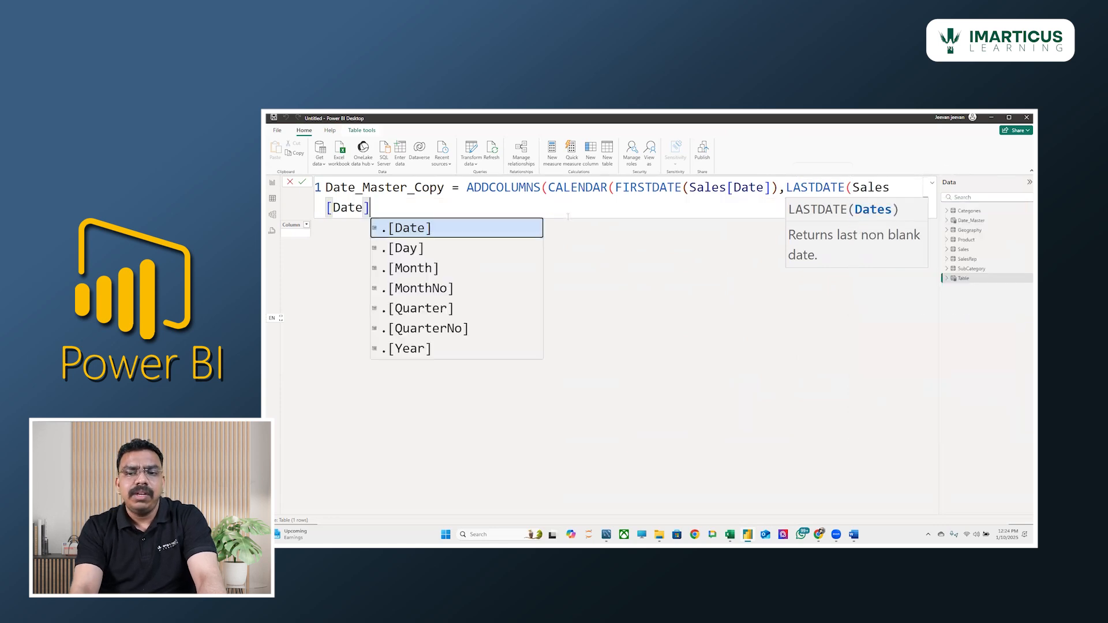
pyautogui.write(')')
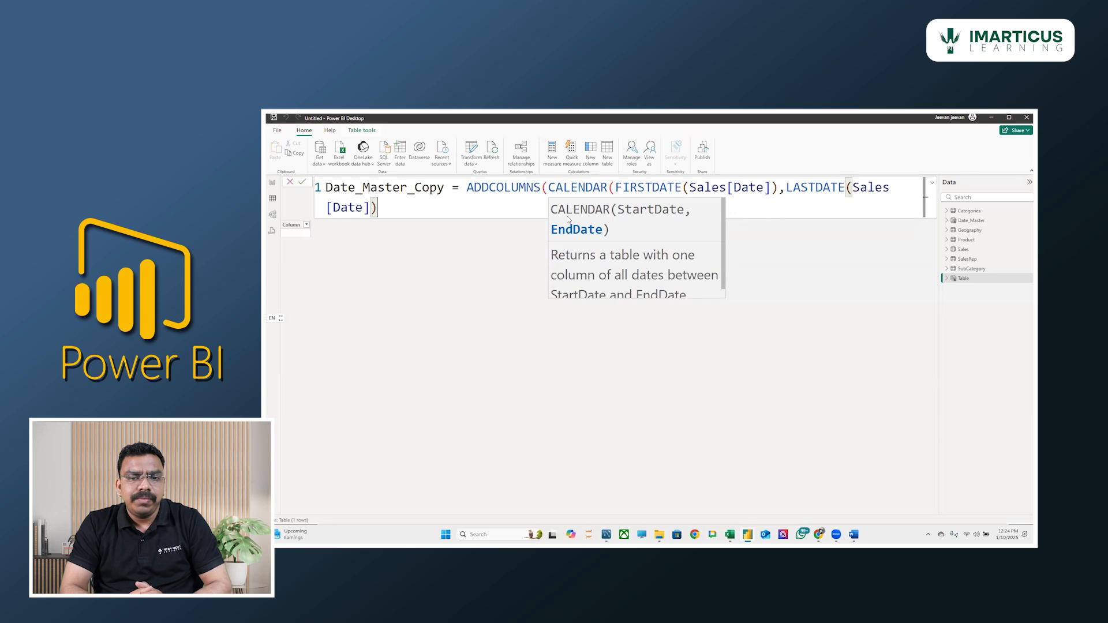
pyautogui.write(')')
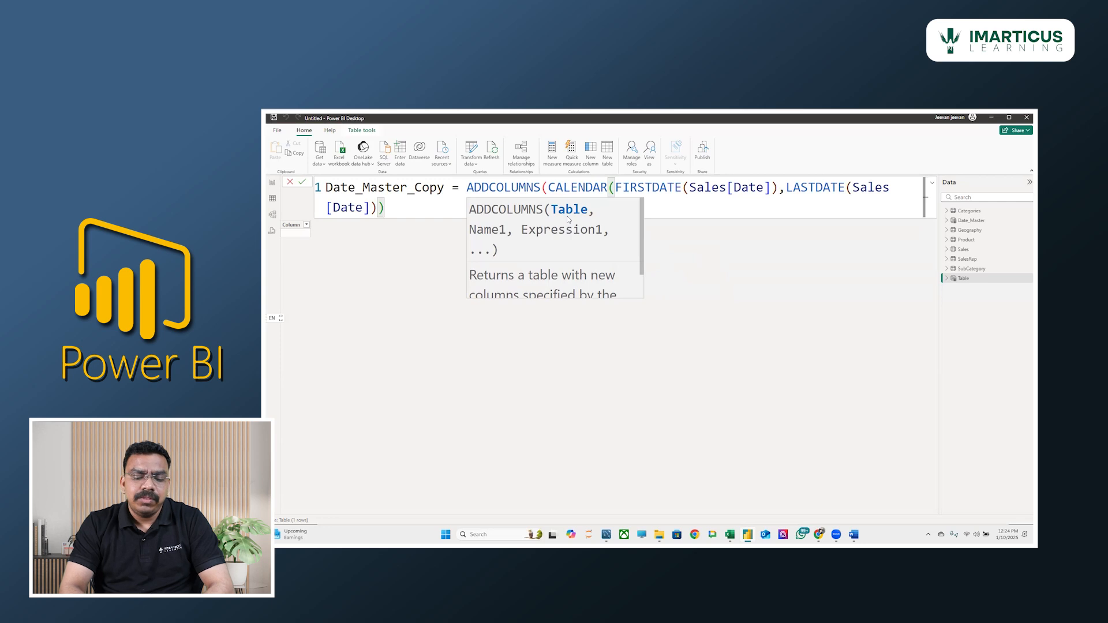
# - Give "Year" as the name of the column that ADDCOLUMNS adds
pyautogui.write('"')
pyautogui.press('BackSpace')
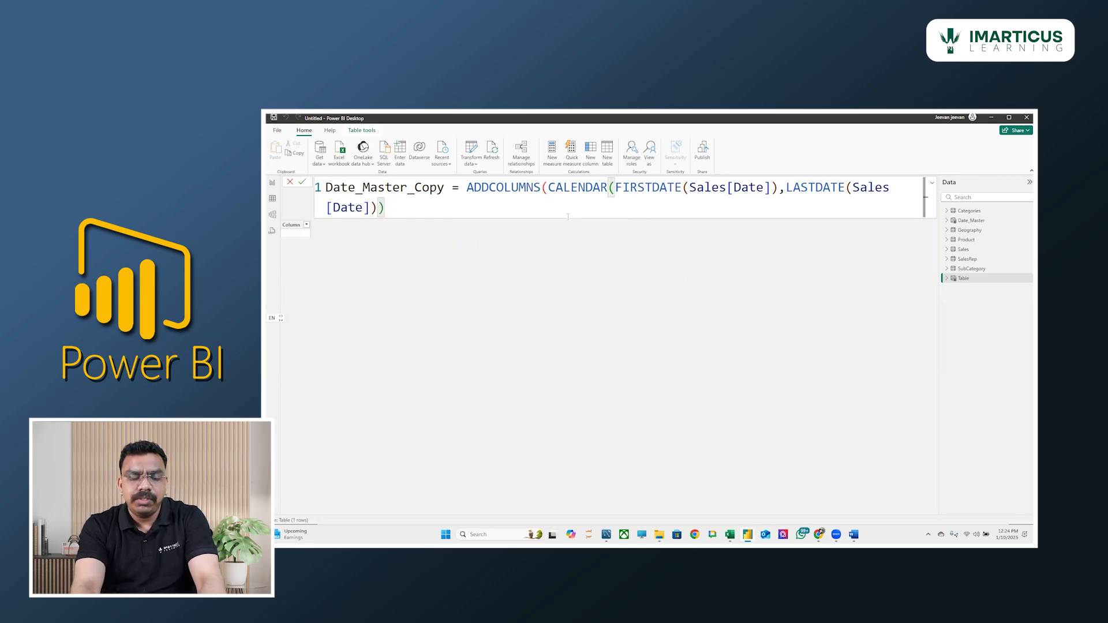
pyautogui.write(',')
pyautogui.write('"Y')
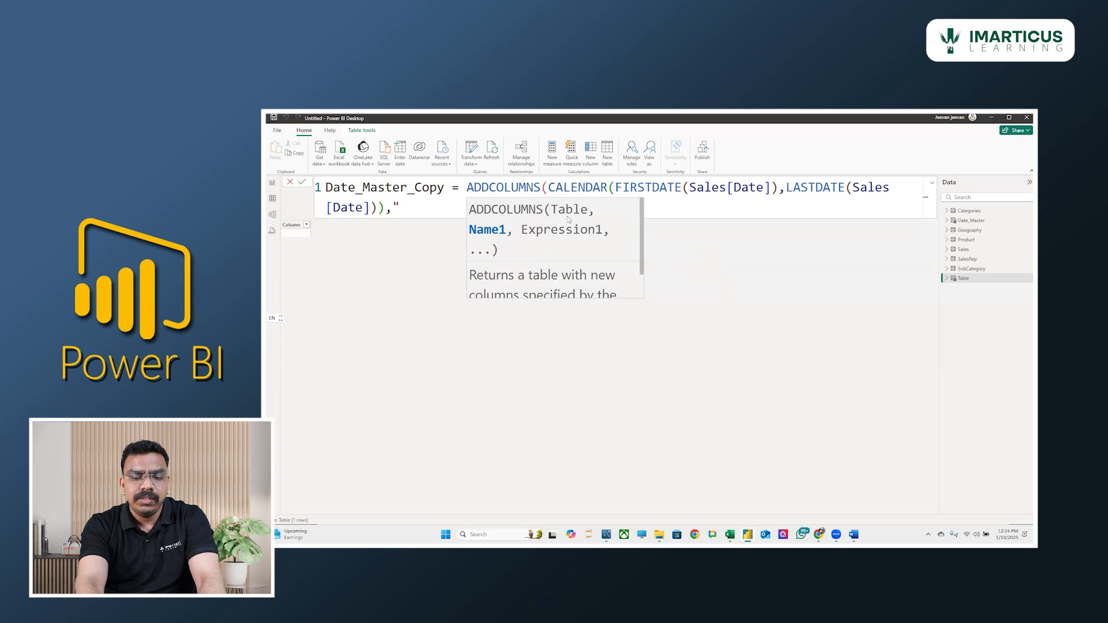
pyautogui.write('ear')
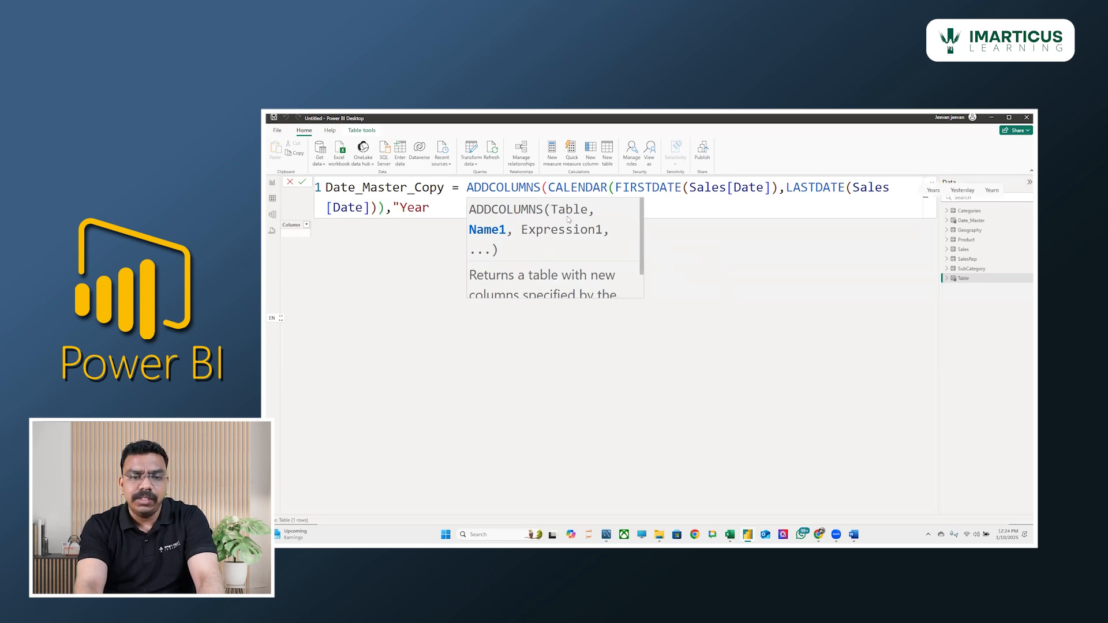
pyautogui.write('",')
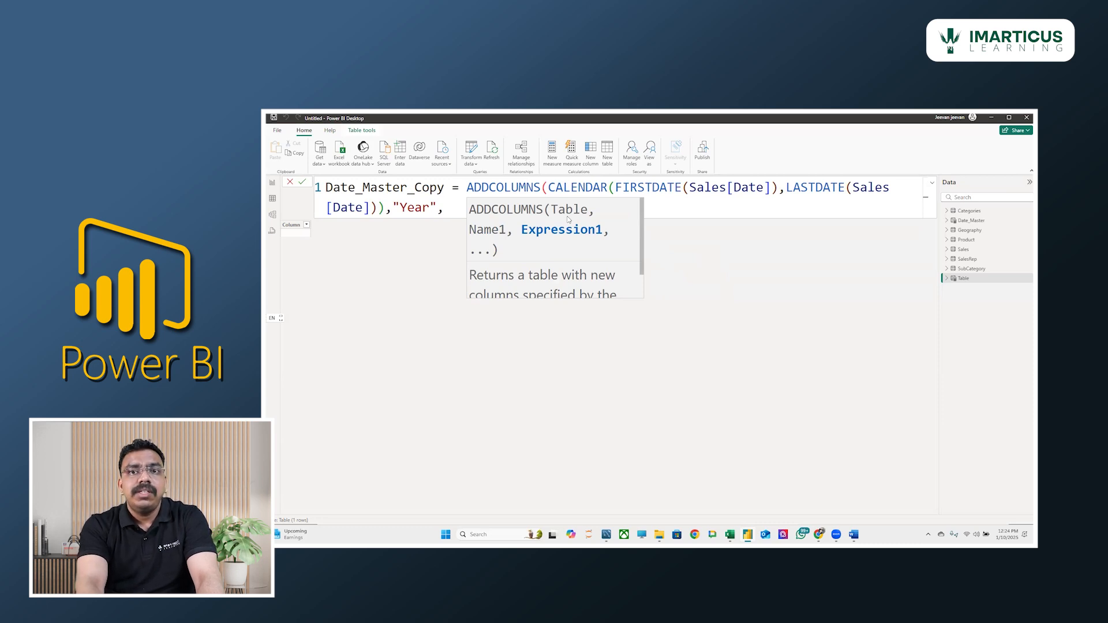
# - Set the Year column's expression to YEAR([Date]) and commit the Date_Master_Copy formula
pyautogui.write('yea')
pyautogui.press('Tab')
pyautogui.write('[')
pyautogui.press('Tab')
pyautogui.write(')')
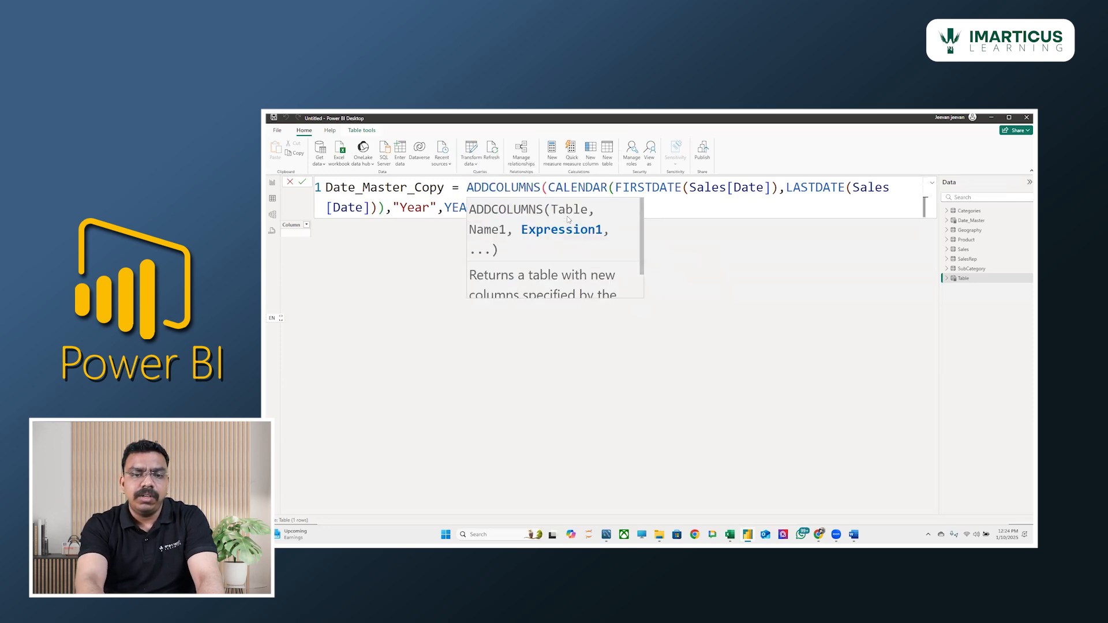
pyautogui.write(')')
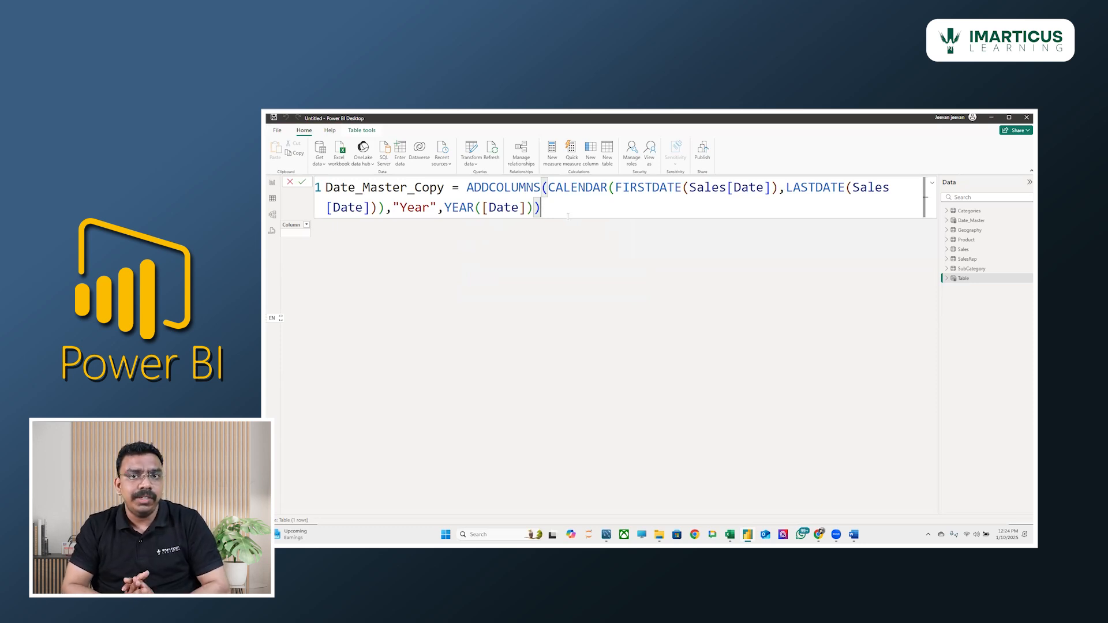
pyautogui.press('Return')
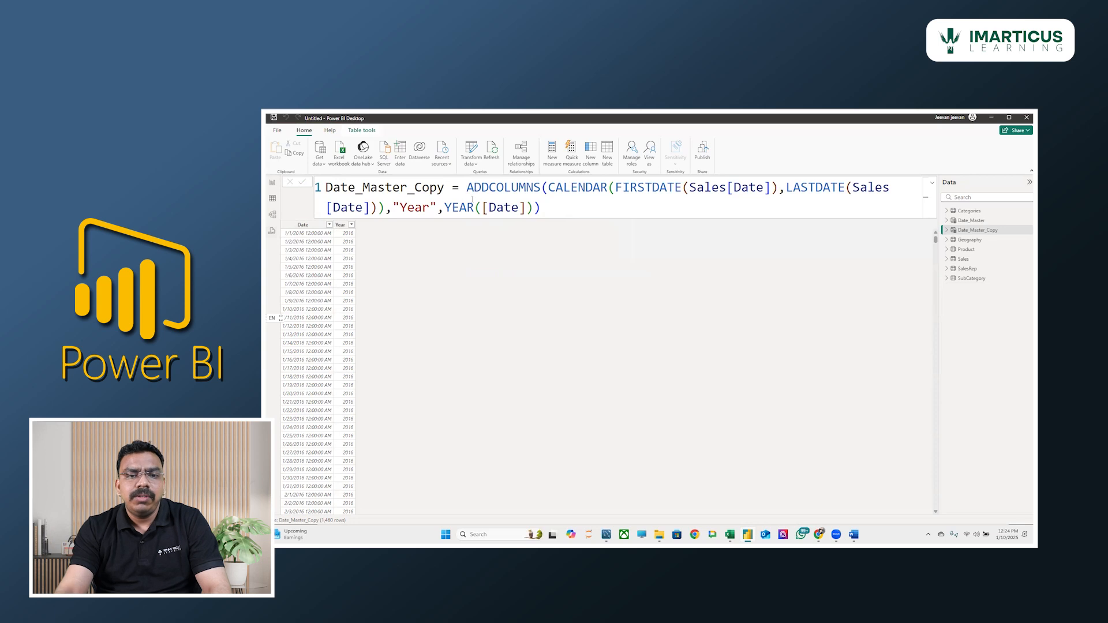
pyautogui.click(329, 208)
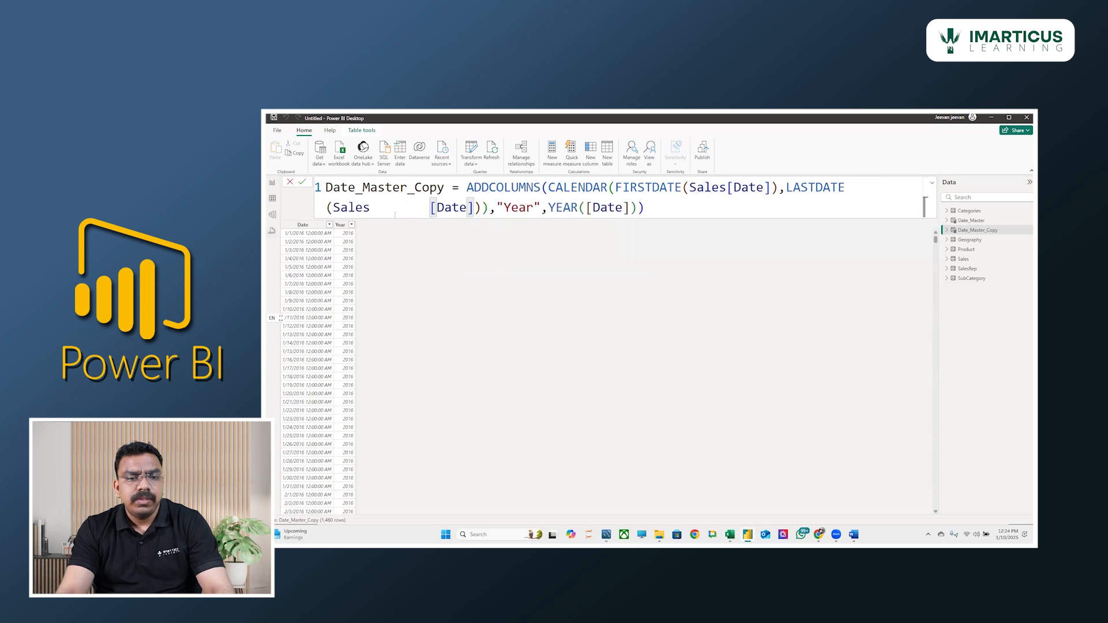
pyautogui.press('BackSpace')
pyautogui.press('BackSpace')
pyautogui.press('BackSpace')
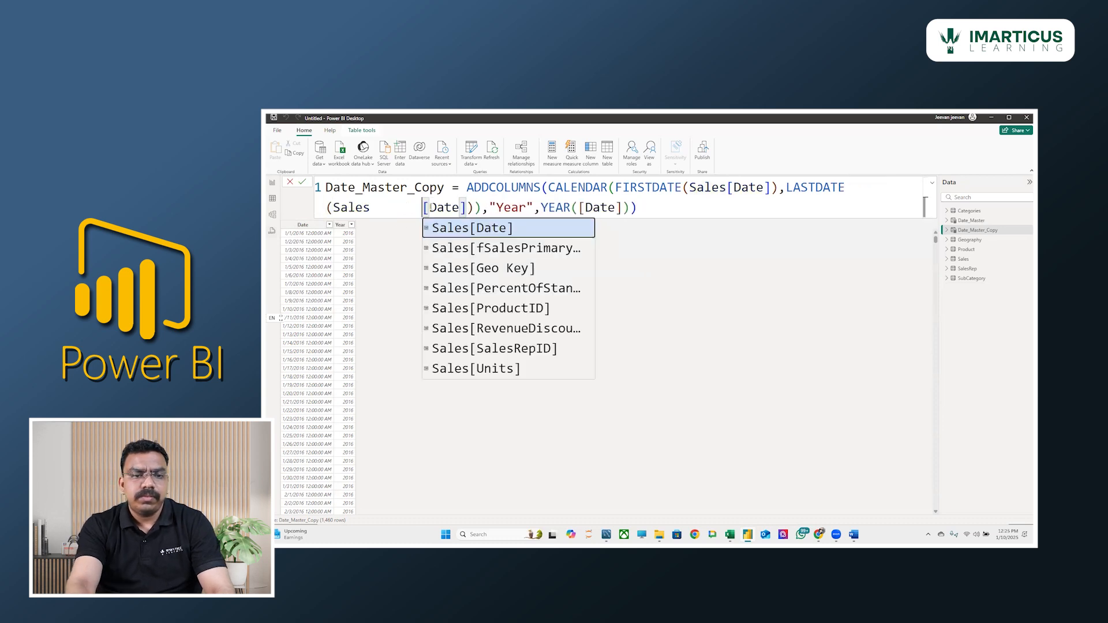
pyautogui.press('BackSpace')
pyautogui.press('BackSpace')
pyautogui.press('BackSpace')
pyautogui.press('BackSpace')
pyautogui.press('BackSpace')
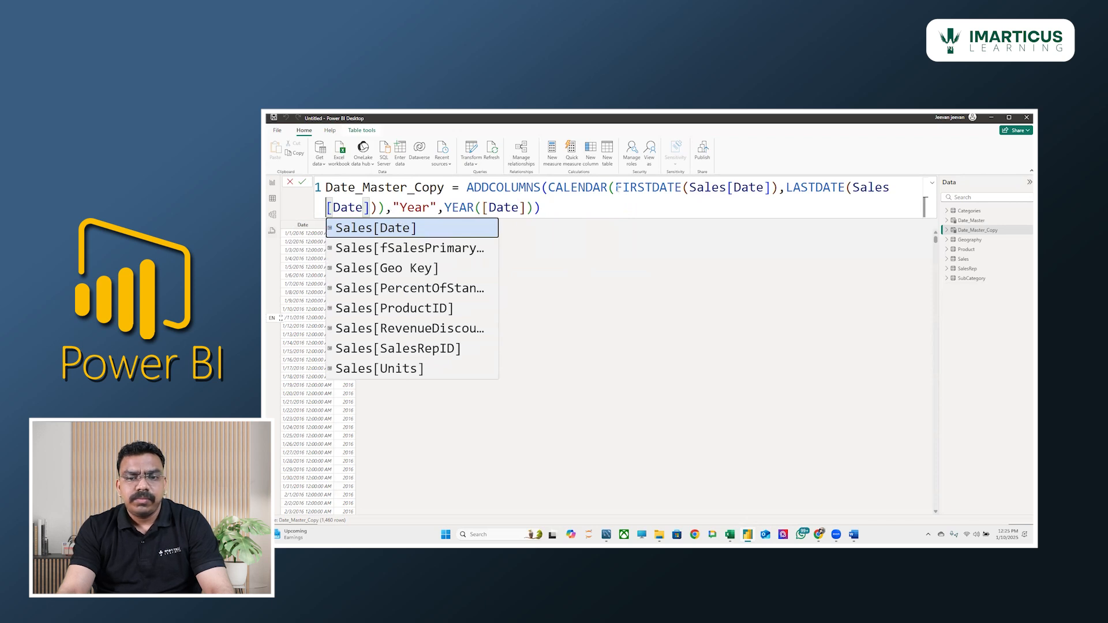
# - Break the Date_Master_Copy formula before CALENDAR and indent the new line beneath ADDCOLUMNS
pyautogui.click(550, 188)
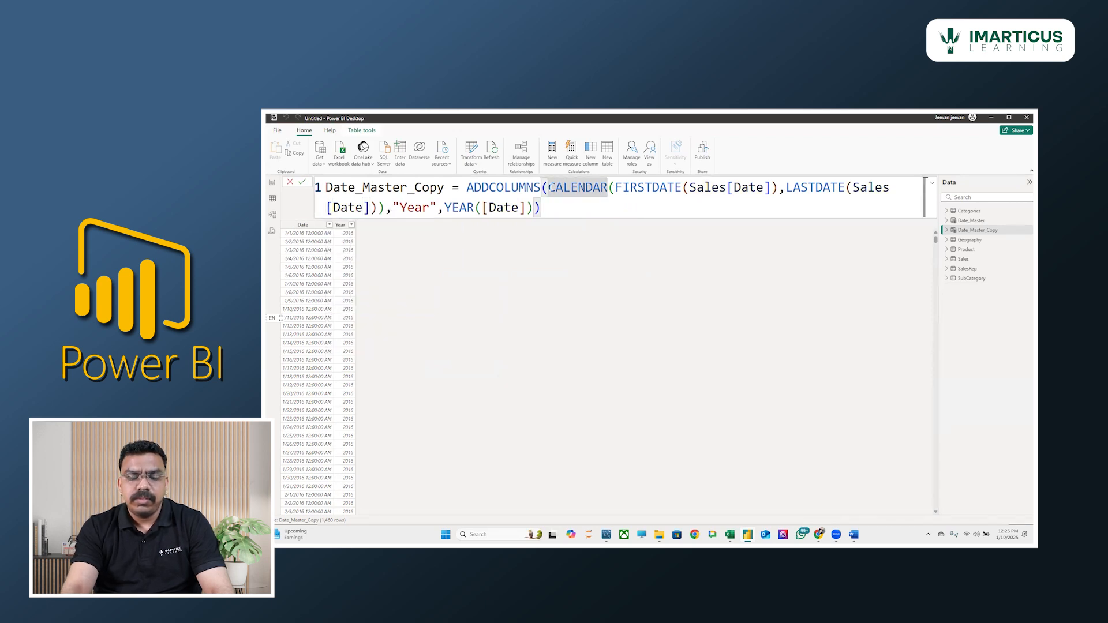
pyautogui.press('Tab')
pyautogui.press('BackSpace')
pyautogui.press('BackSpace')
pyautogui.hotkey('shift', 'Return')
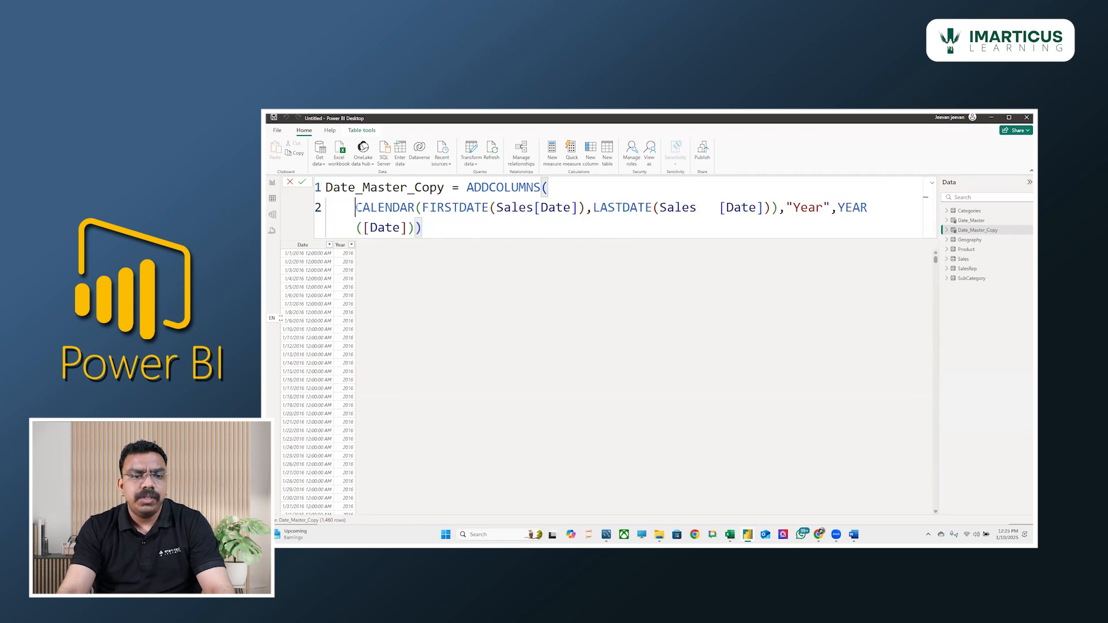
pyautogui.press('Tab')
pyautogui.press('Tab')
pyautogui.press('Tab')
pyautogui.press('Tab')
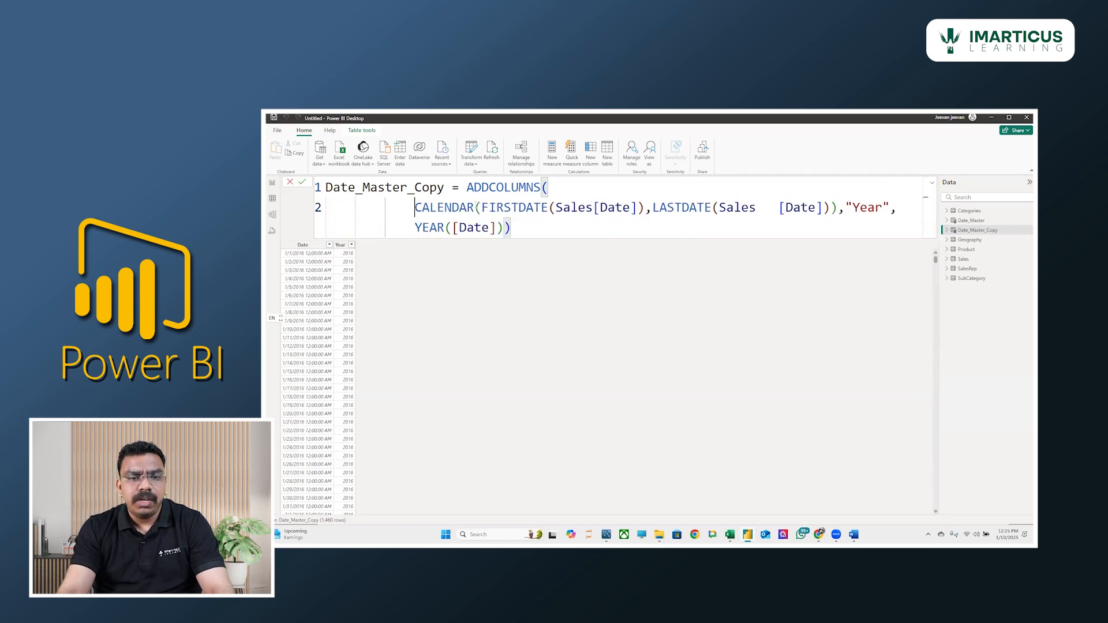
# - Remove the extra spaces between Sales and [Date] inside LASTDATE in the Date_Master_Copy formula
pyautogui.click(834, 209)
pyautogui.press('BackSpace')
pyautogui.press('BackSpace')
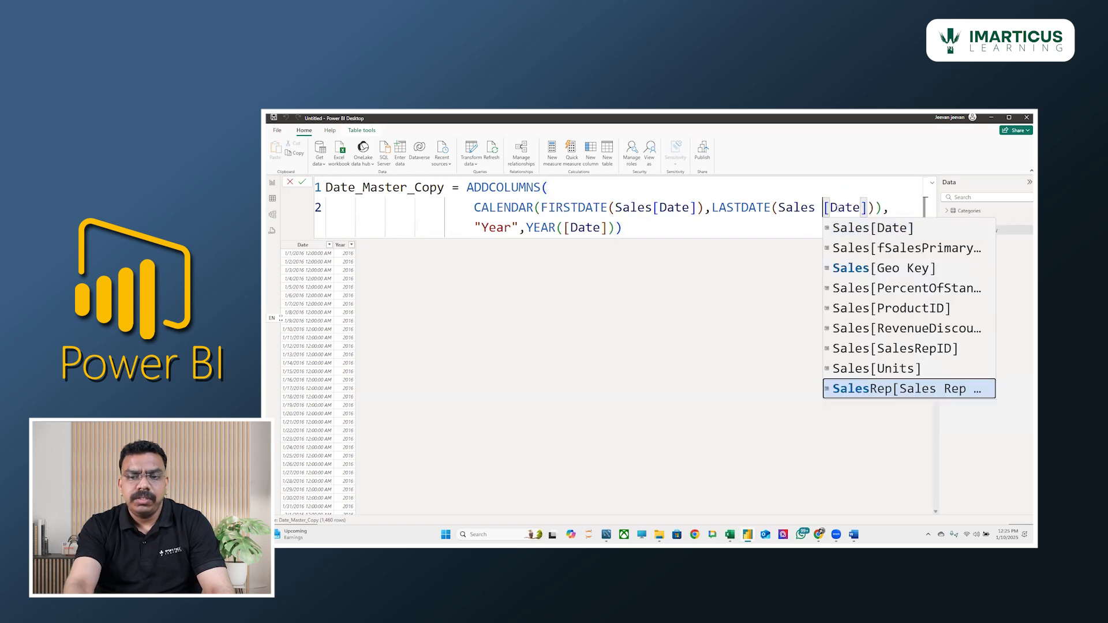
pyautogui.press('BackSpace')
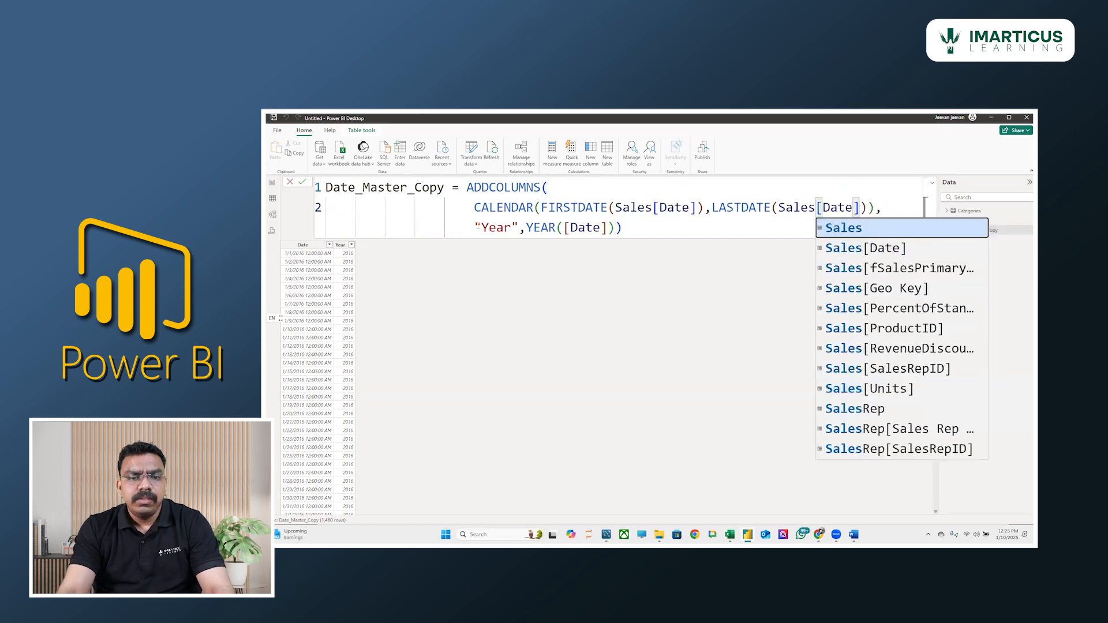
pyautogui.click(475, 227)
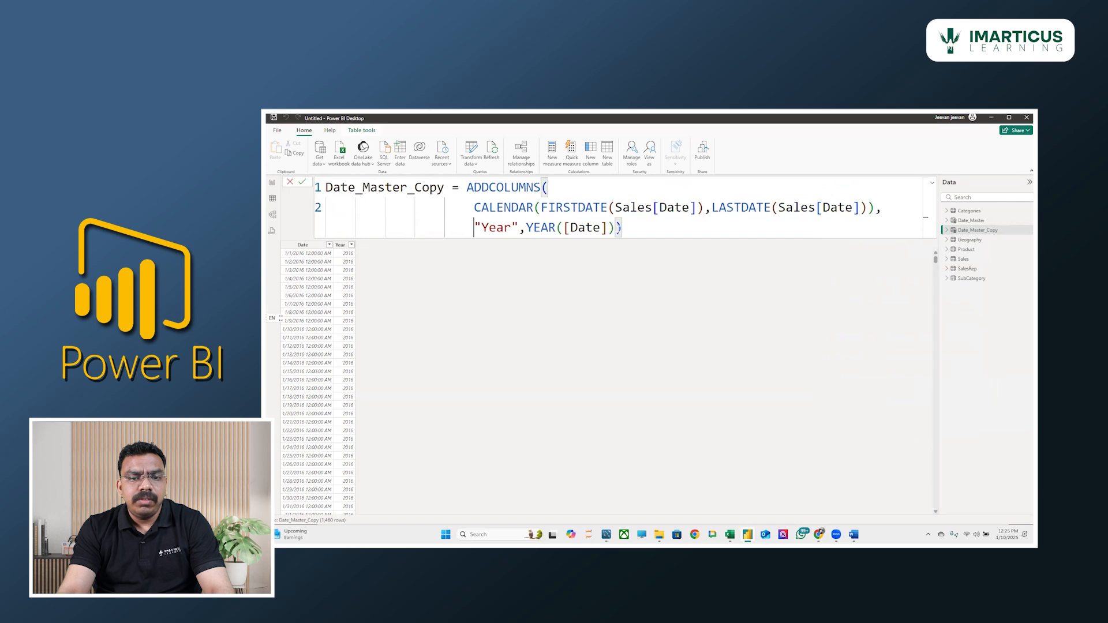
# - Add a second ADDCOLUMNS column name, "Qtr", on a new line after the YEAR expression, inside the closing parenthesis
pyautogui.click(617, 228)
pyautogui.press('Left')
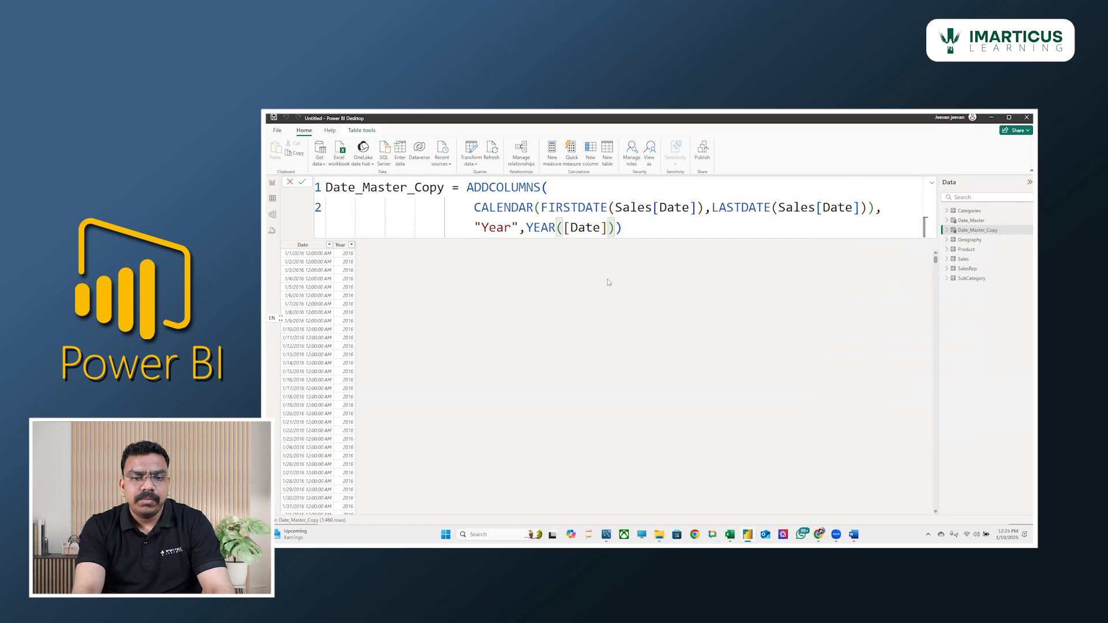
pyautogui.press('Right')
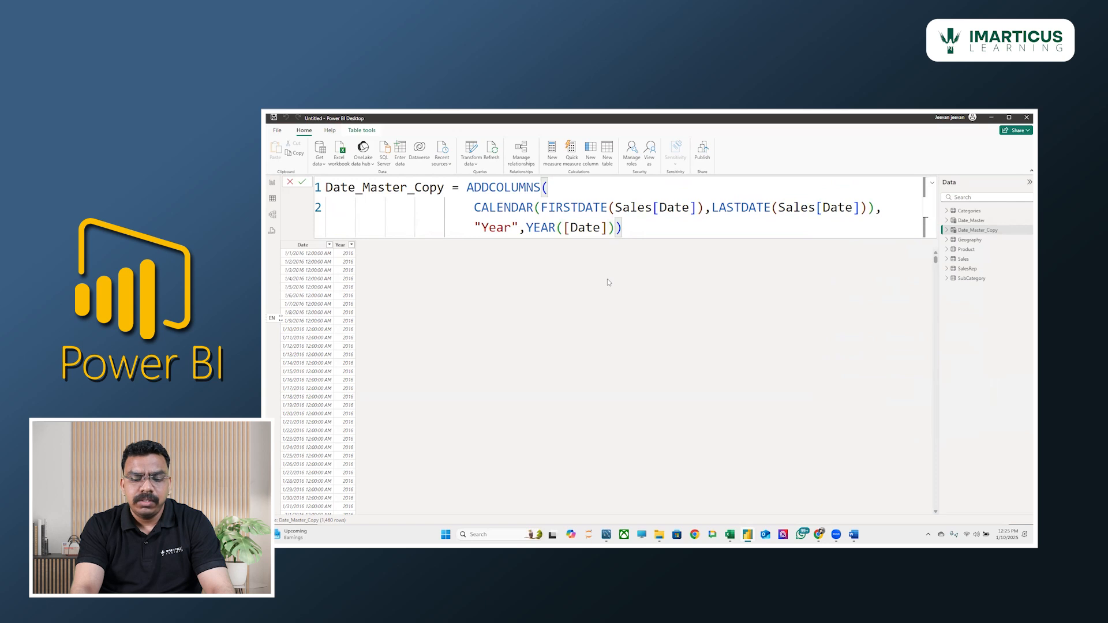
pyautogui.write(',')
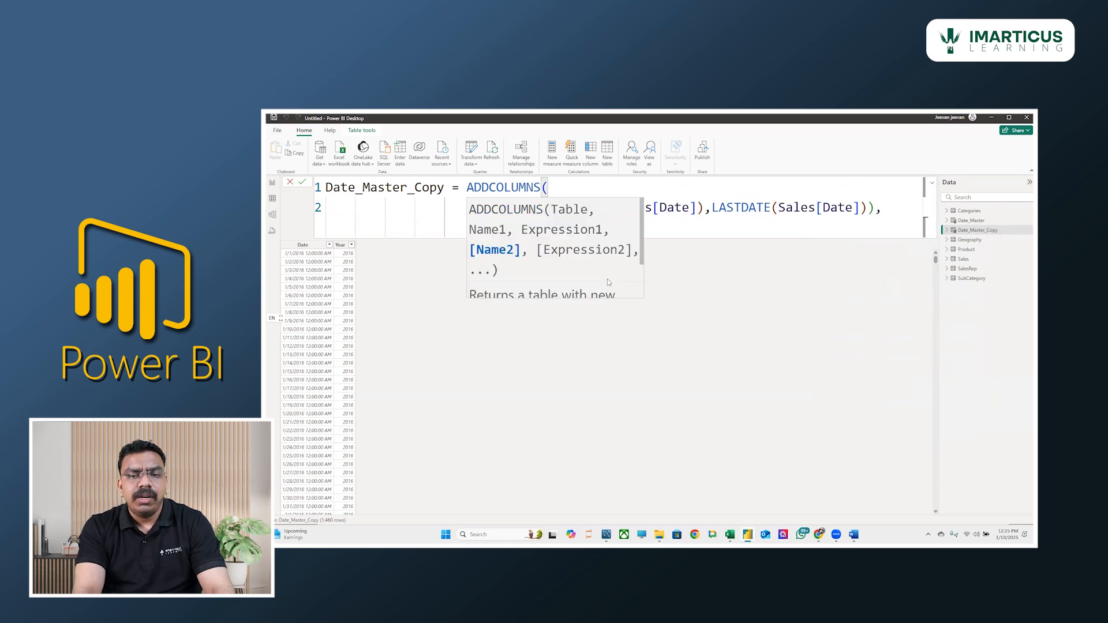
pyautogui.hotkey('shift', 'Return')
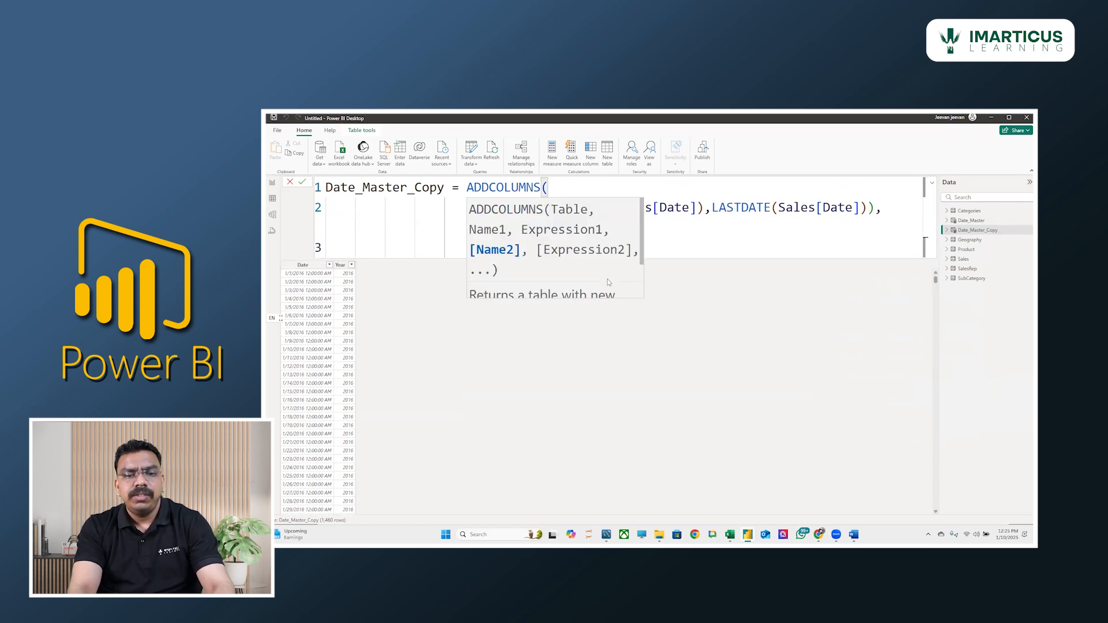
pyautogui.write('"')
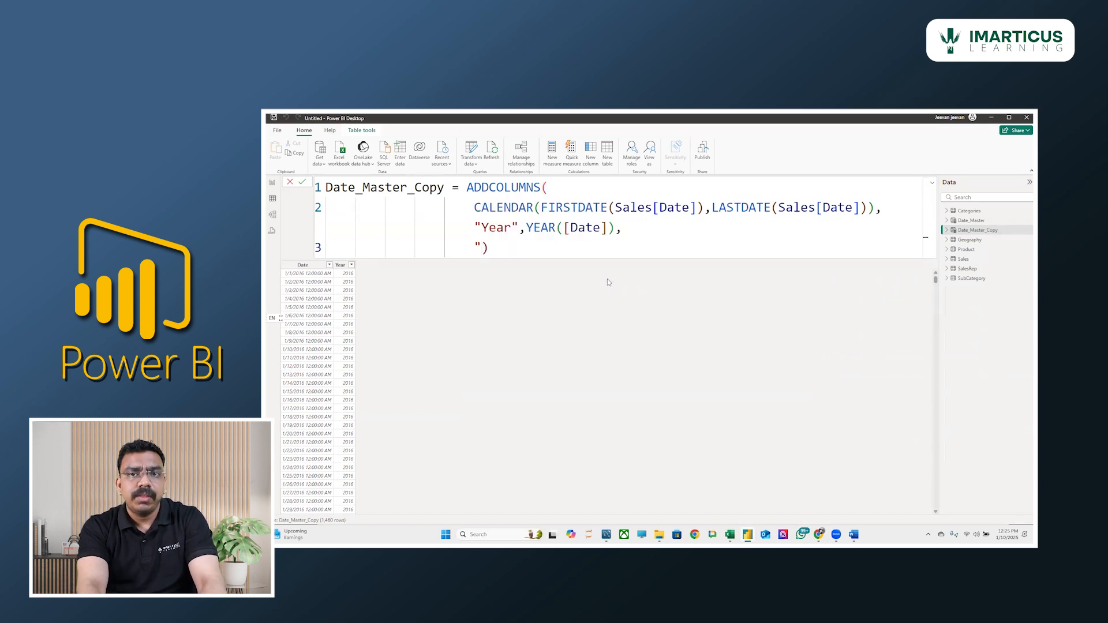
pyautogui.write('Qtr')
pyautogui.press('BackSpace')
pyautogui.write('"')
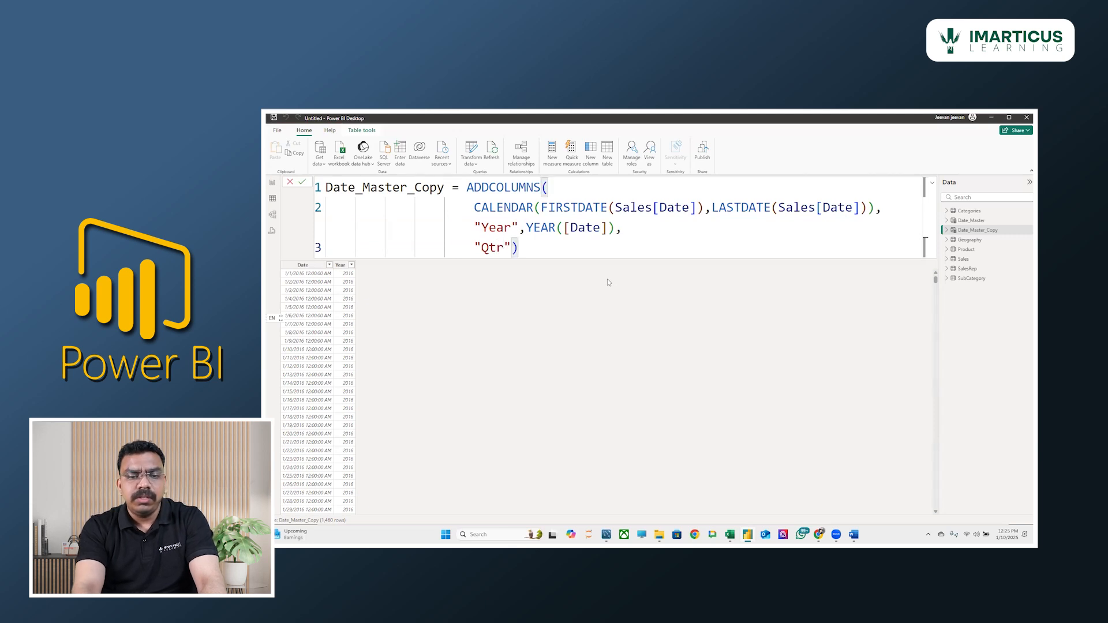
pyautogui.write(',')
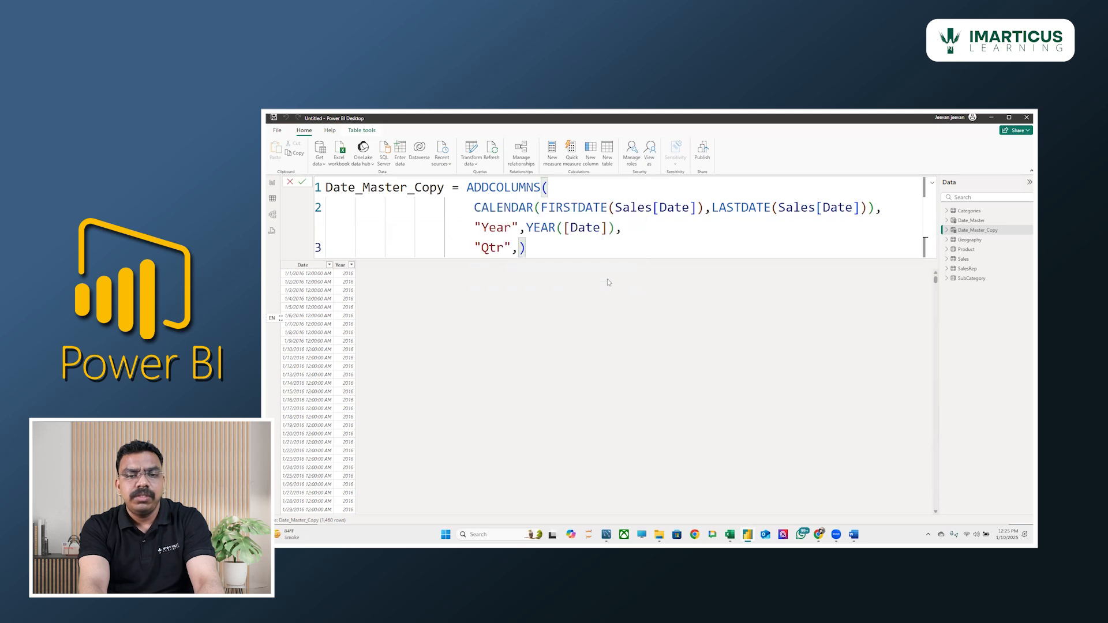
# - Set the Qtr column's expression to QUARTER([Date])
pyautogui.write('Q')
pyautogui.press('Tab')
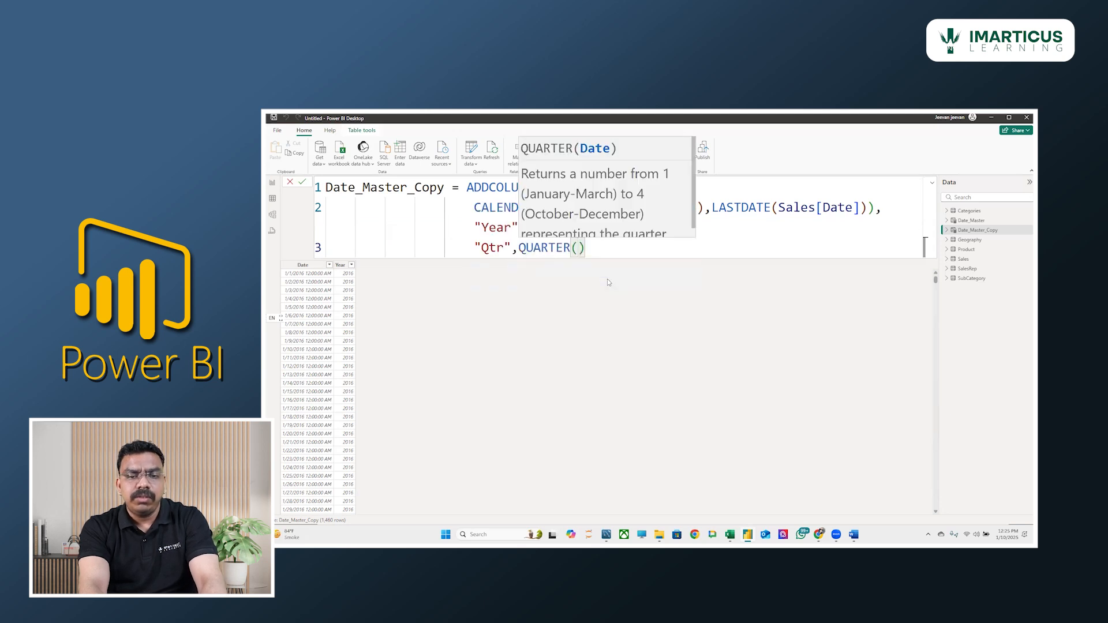
pyautogui.write('[')
pyautogui.press('Tab')
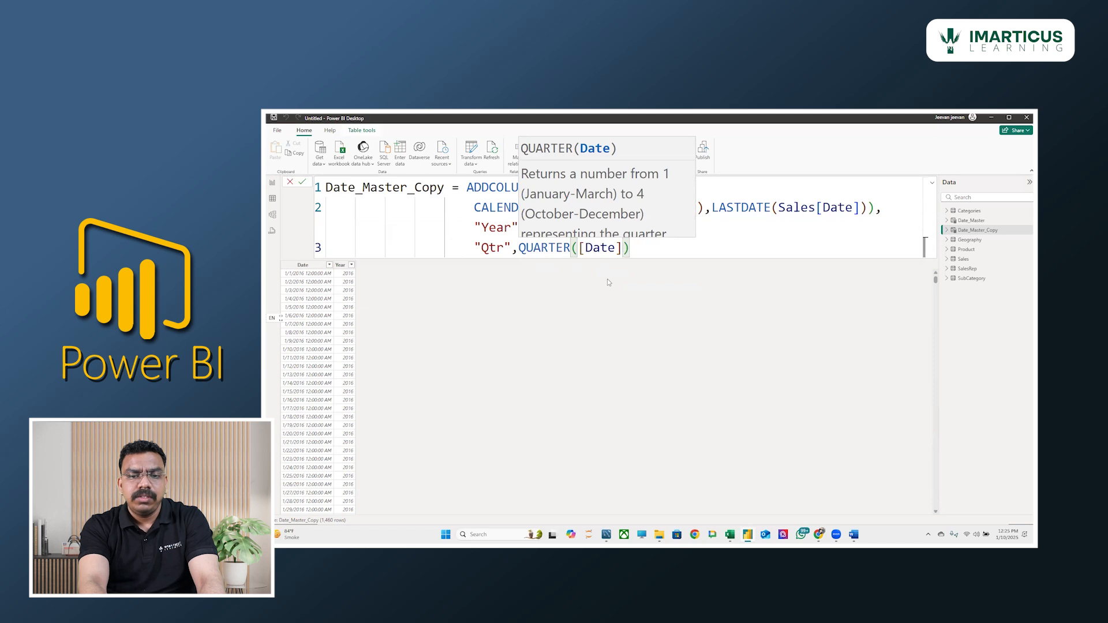
pyautogui.write(')')
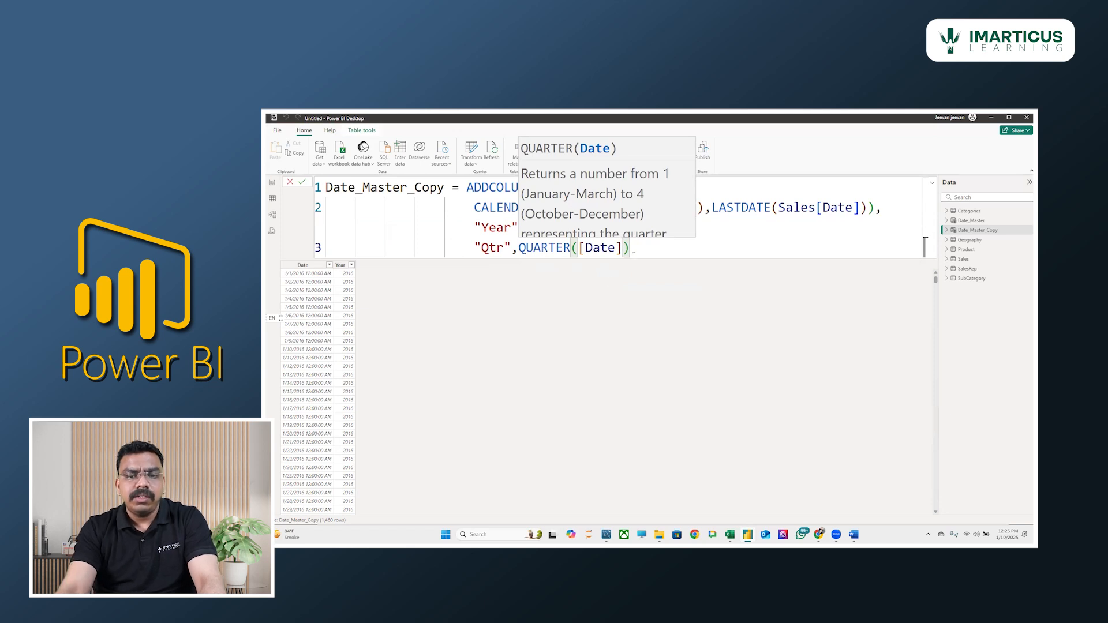
# - Start a new formula line after the Qtr column, remove the outer closing parenthesis and name the third column "Month"
pyautogui.write(',')
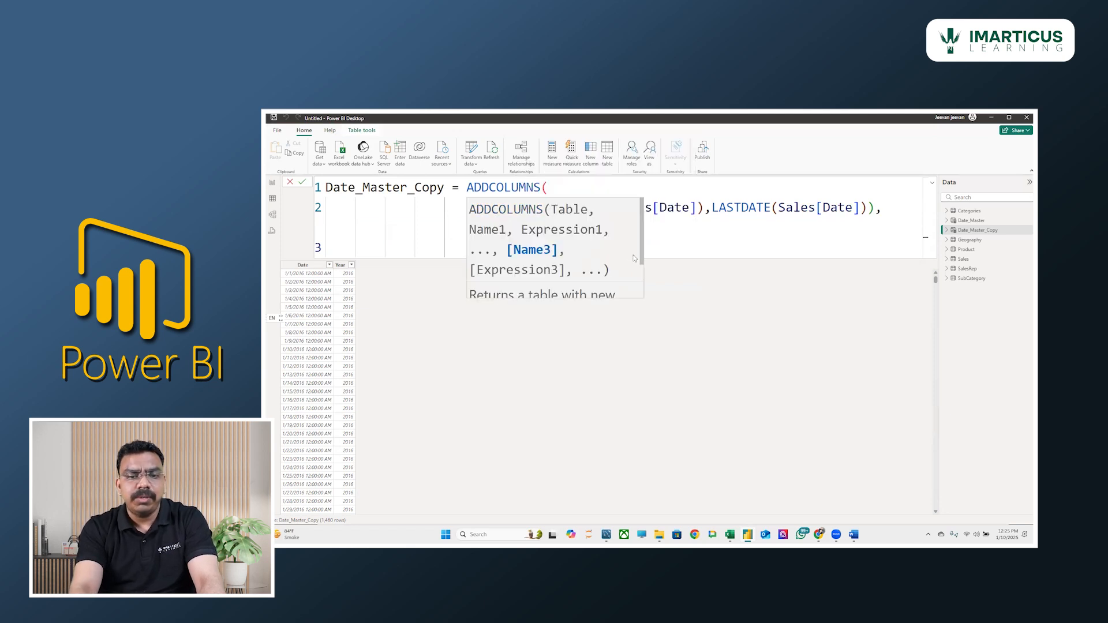
pyautogui.hotkey('shift', 'Return')
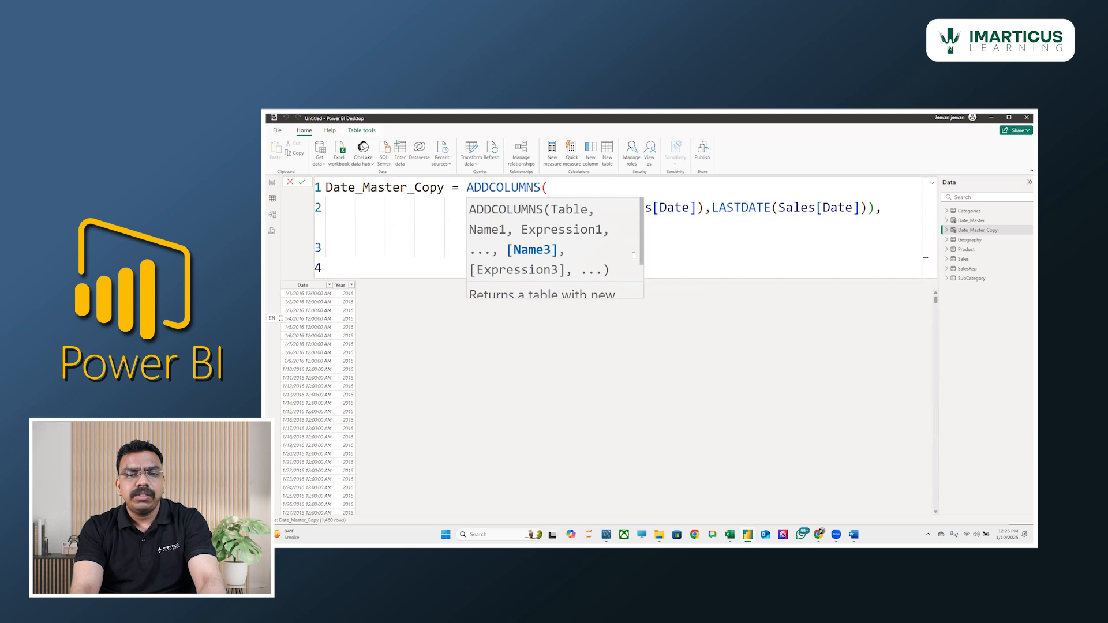
pyautogui.press('Escape')
pyautogui.press('BackSpace')
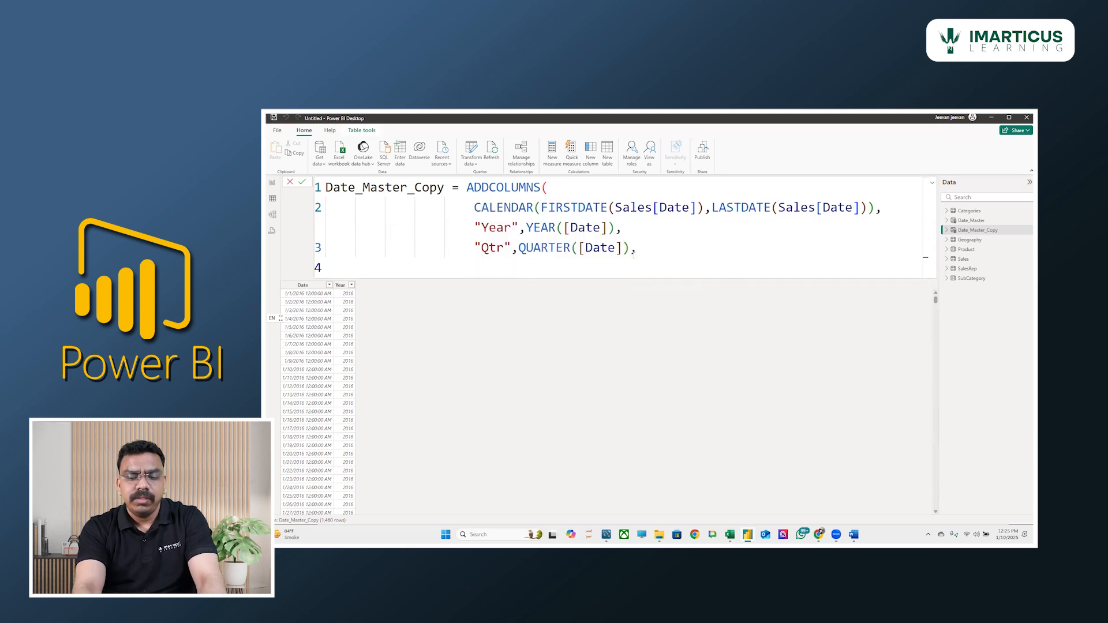
pyautogui.write('"')
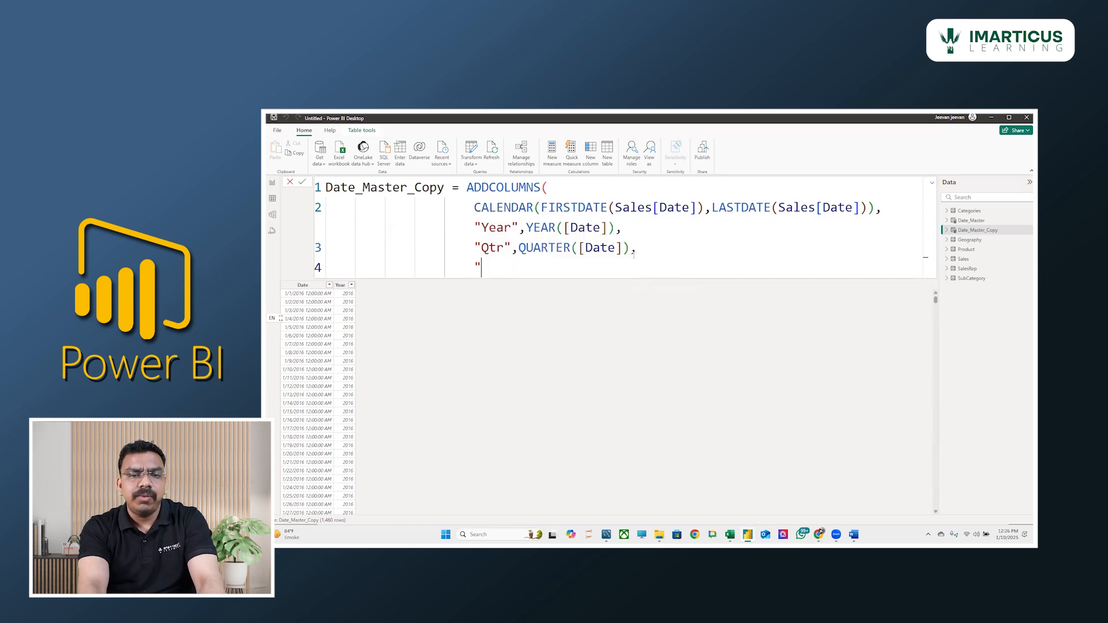
pyautogui.write('Mont')
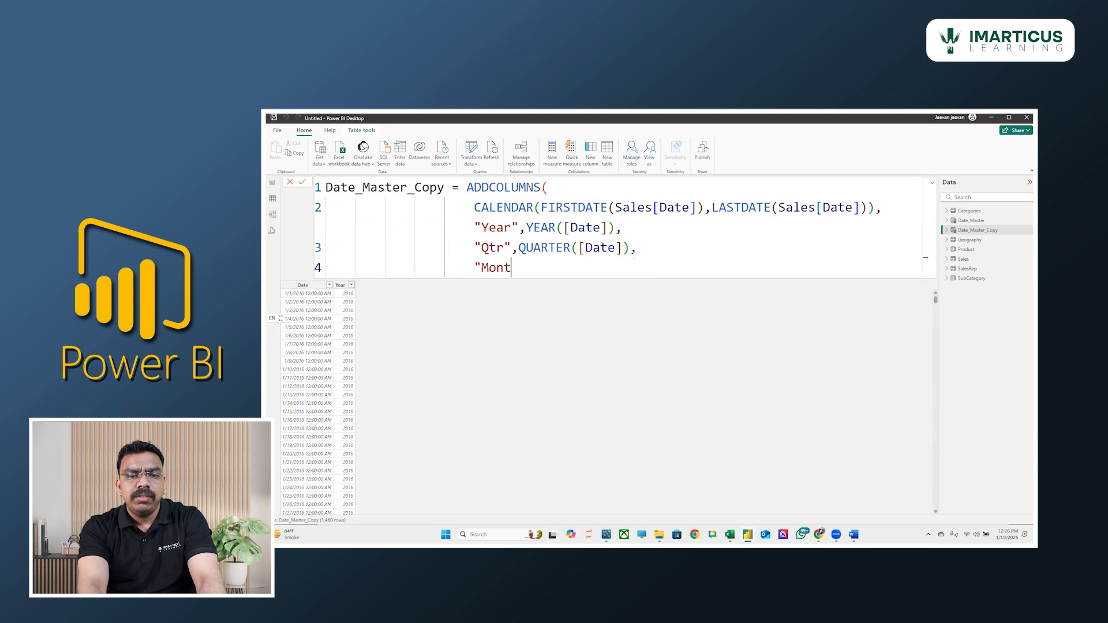
pyautogui.write('h",')
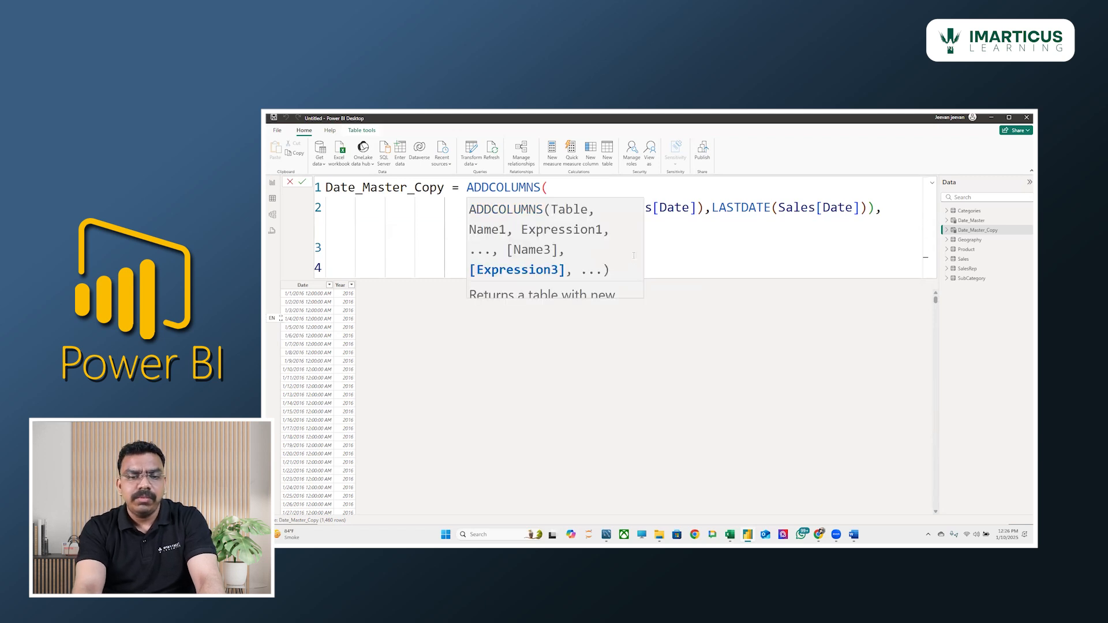
pyautogui.press('Escape')
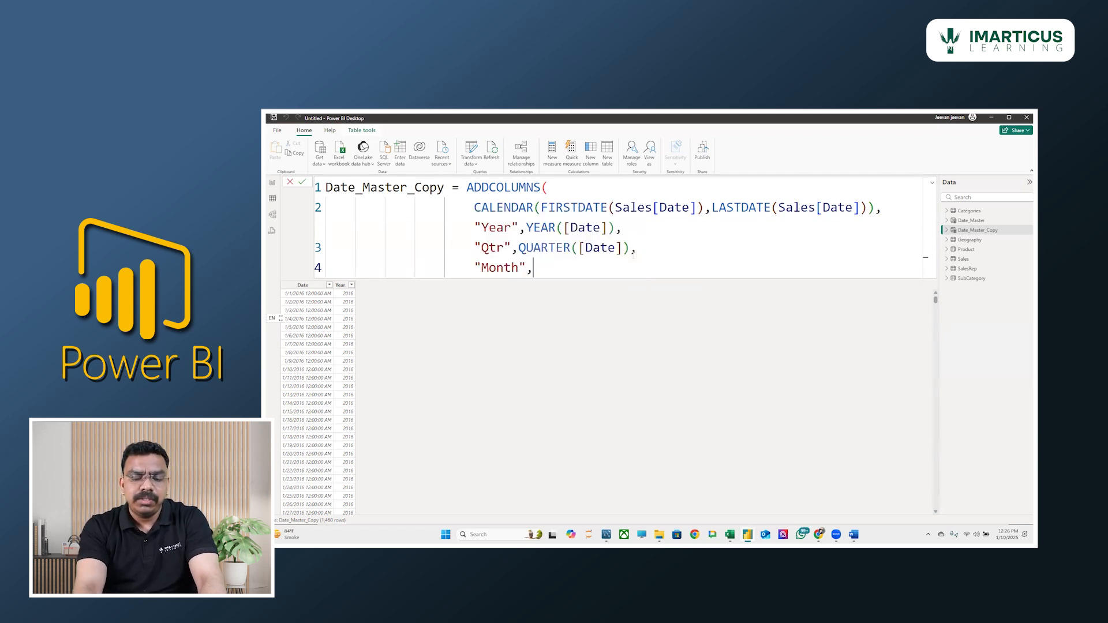
# - Set the Month column's expression to MONTH([Date])
pyautogui.write('m')
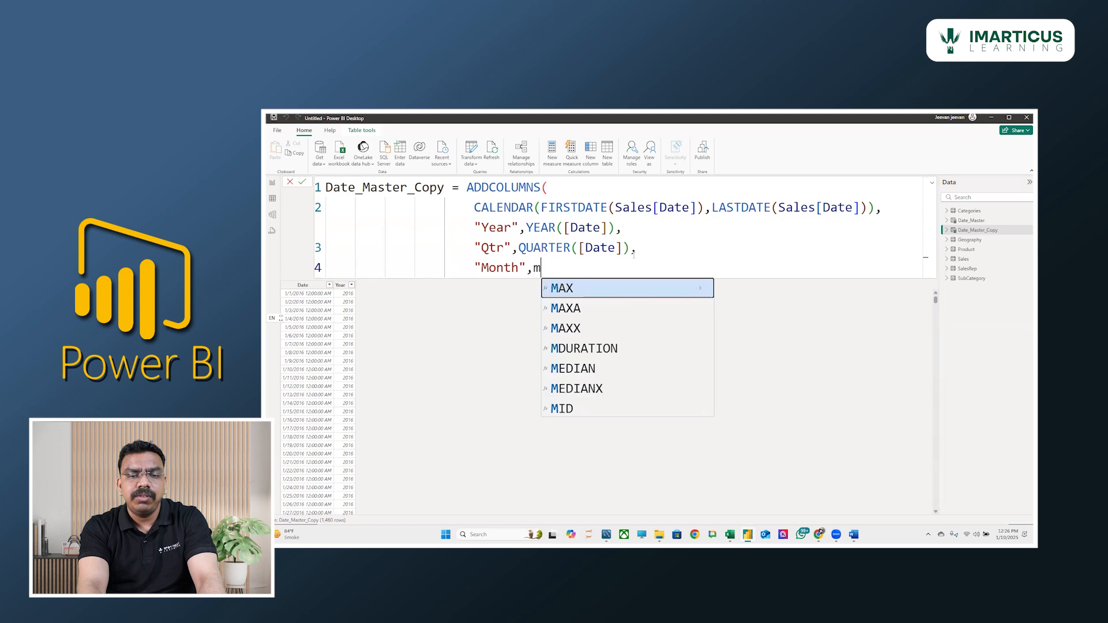
pyautogui.write('ont')
pyautogui.press('Tab')
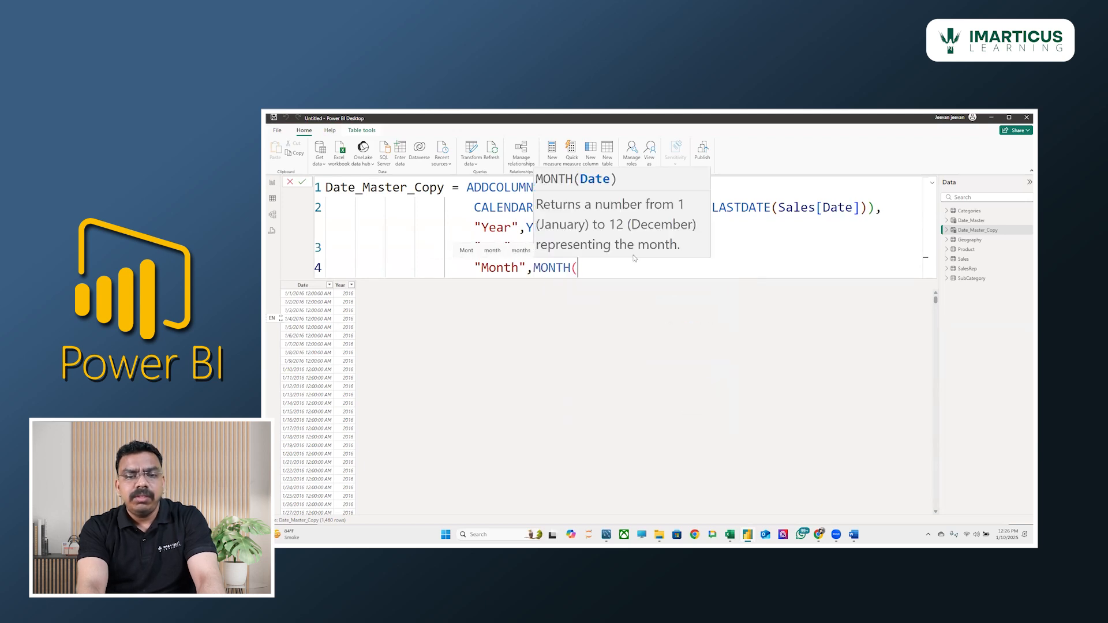
pyautogui.write('[d')
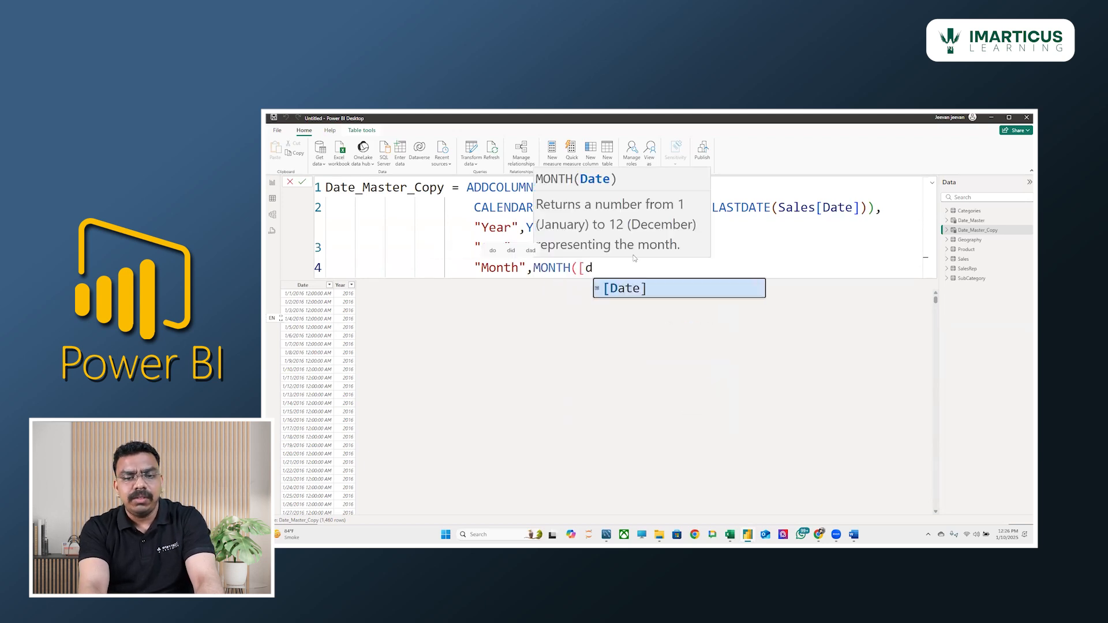
pyautogui.press('Tab')
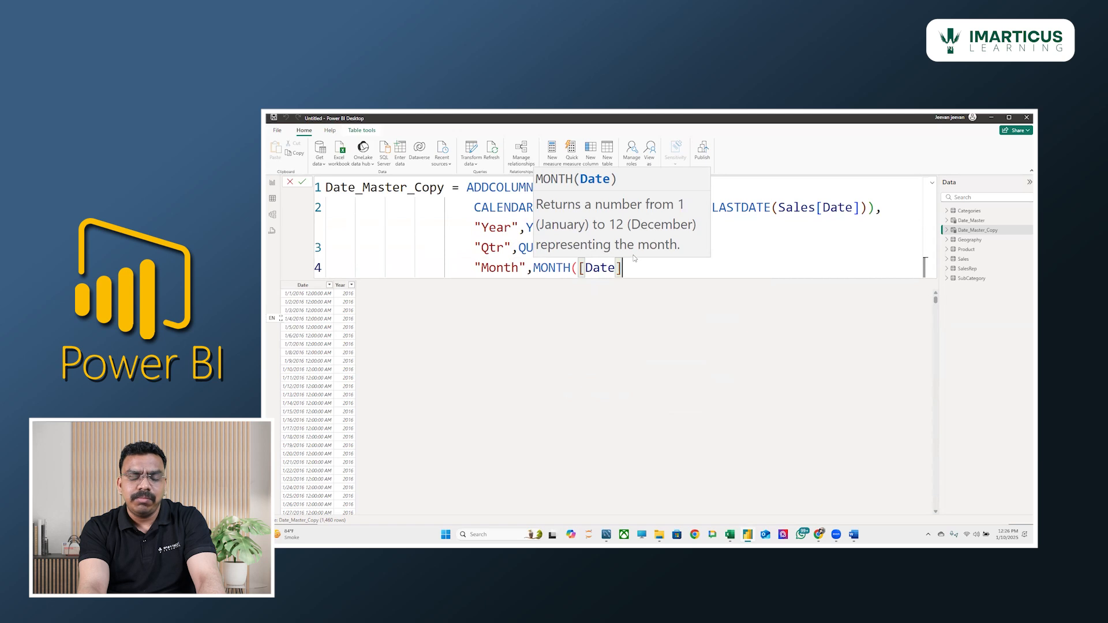
pyautogui.write(')')
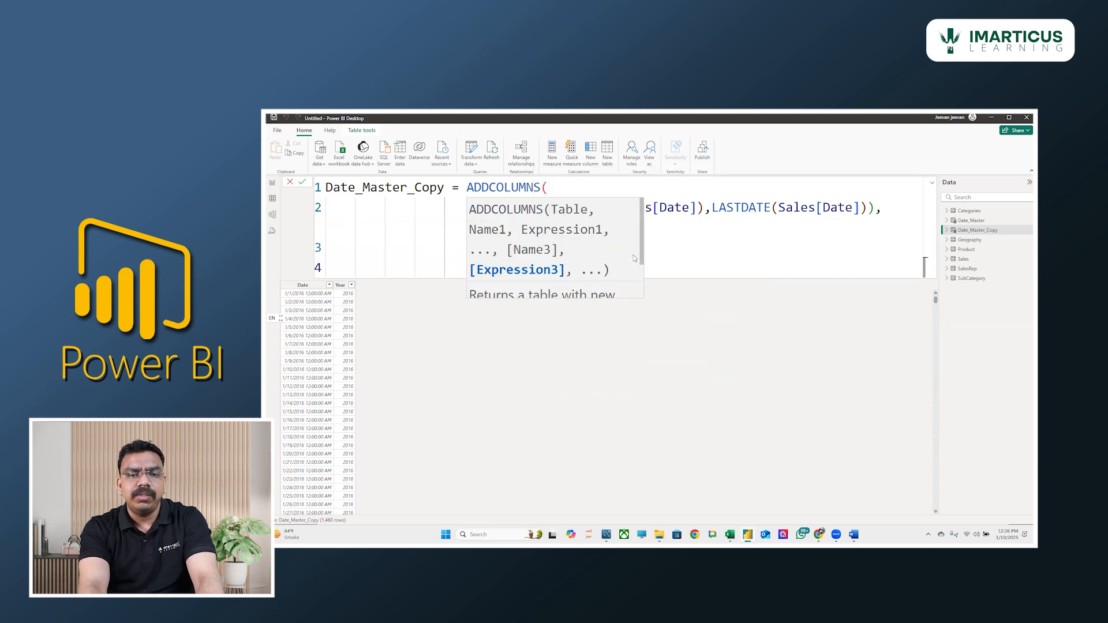
# - Start another formula line after the Month column and name the fourth added column "Month_Name"
pyautogui.write(',')
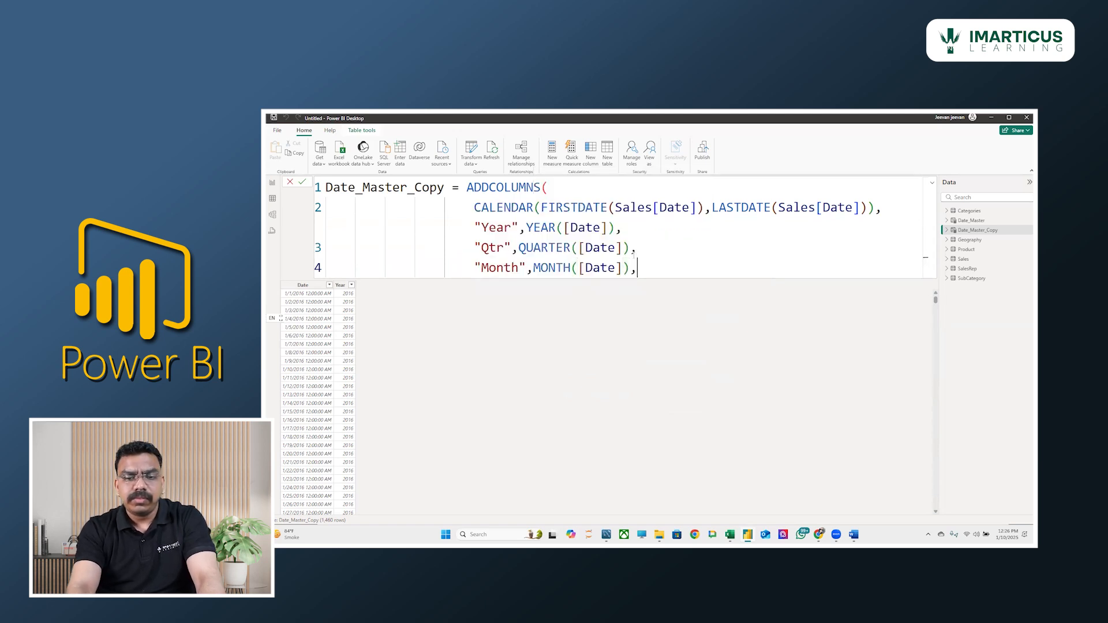
pyautogui.press('Return')
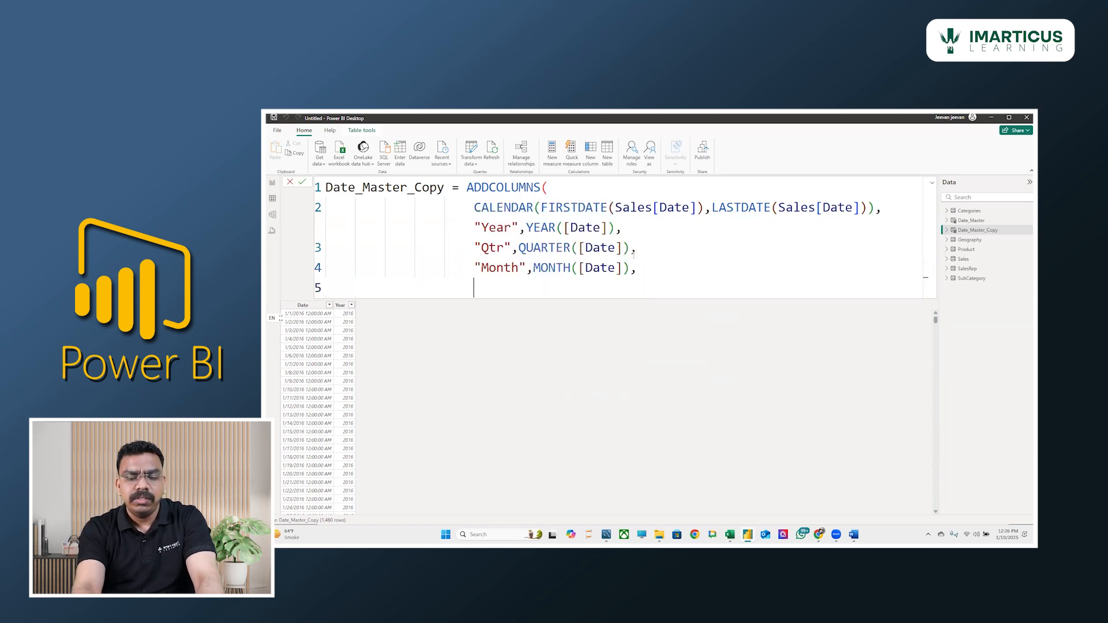
pyautogui.write('"M')
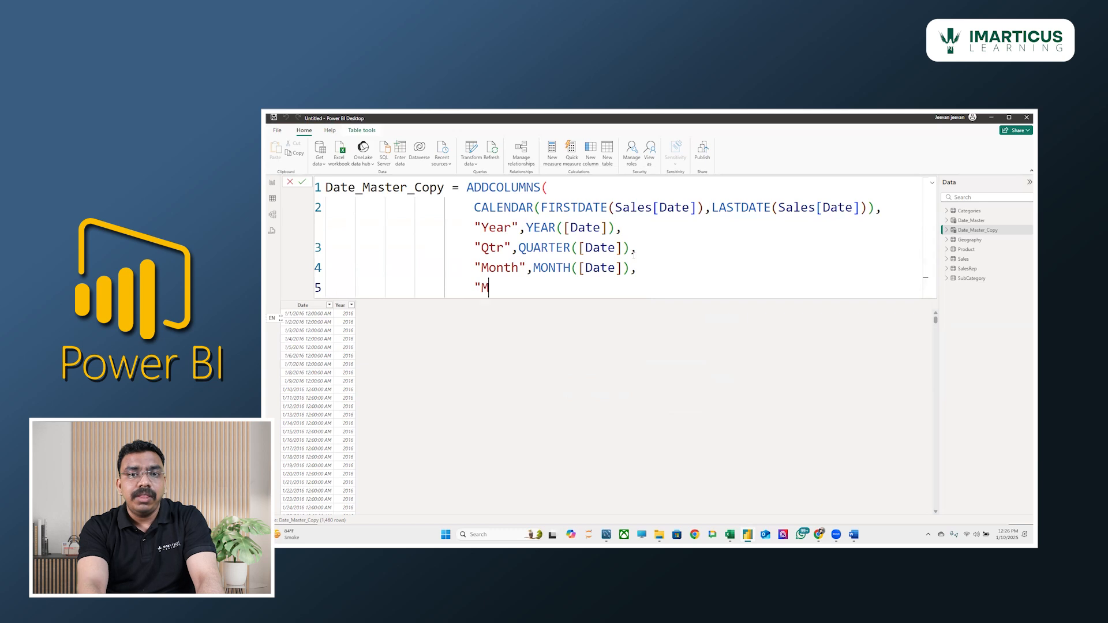
pyautogui.write('onth_Name')
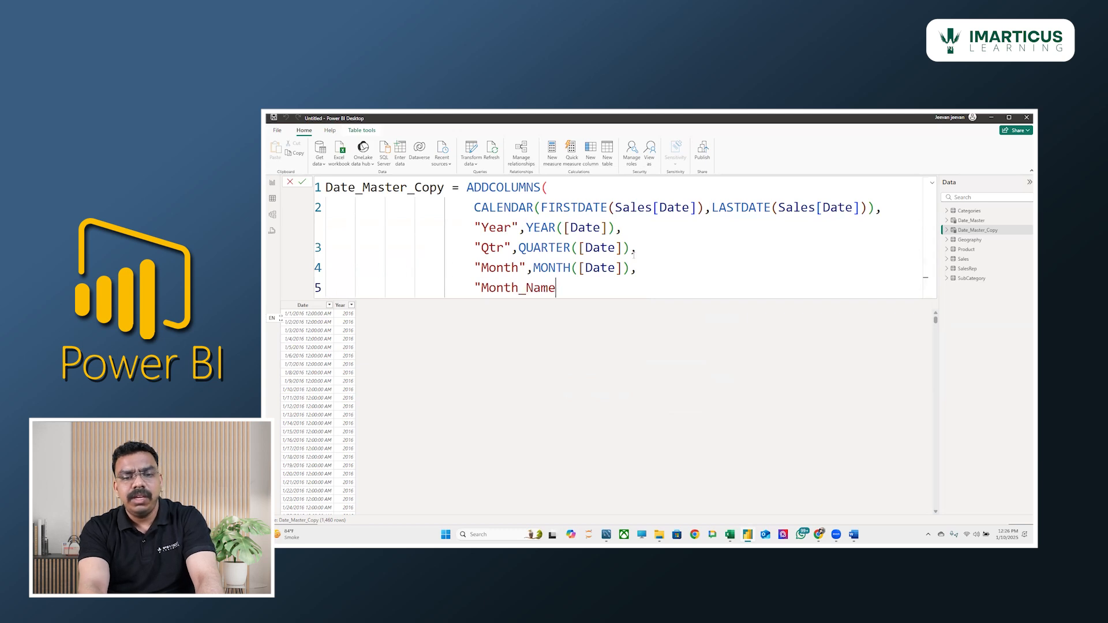
pyautogui.write('",')
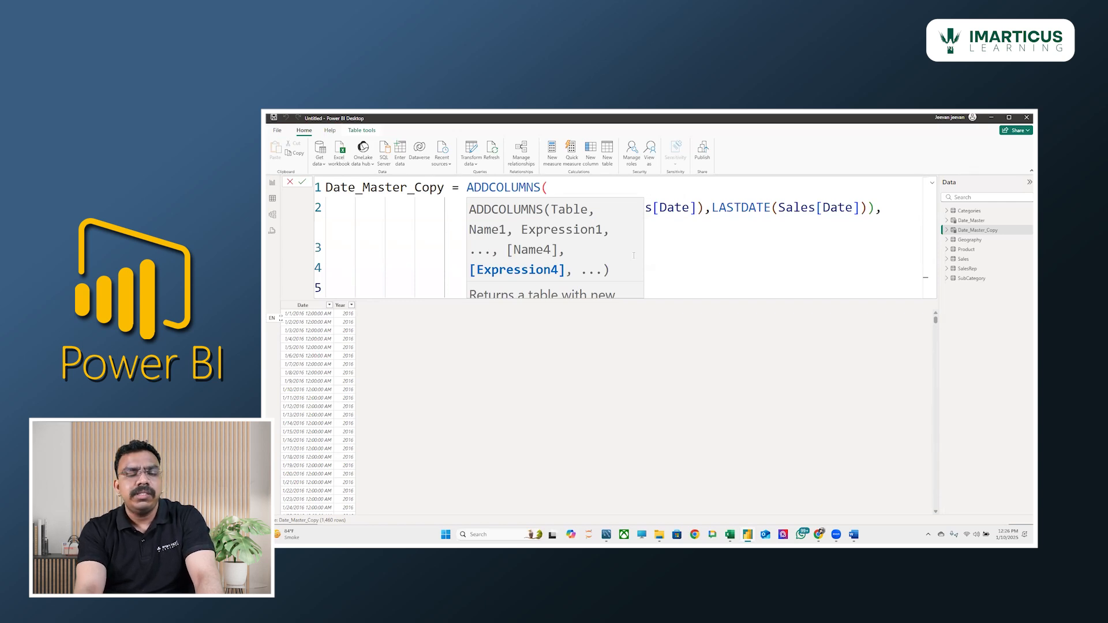
pyautogui.press('Escape')
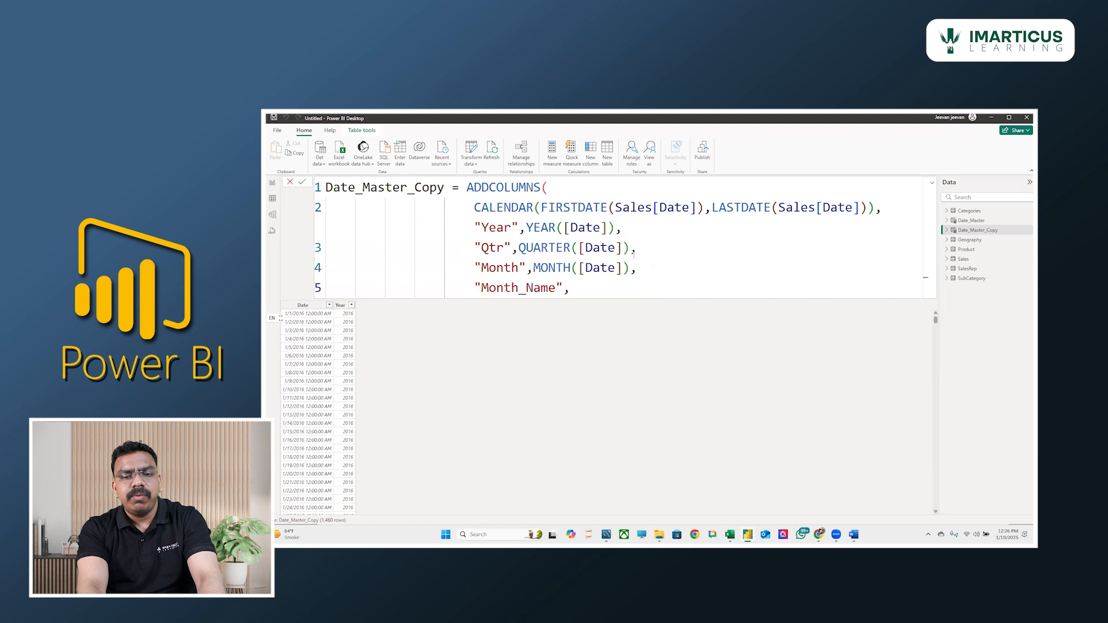
# - Set the Month_Name column's expression to FORMAT([Date],"MMM")
pyautogui.write('for')
pyautogui.press('Tab')
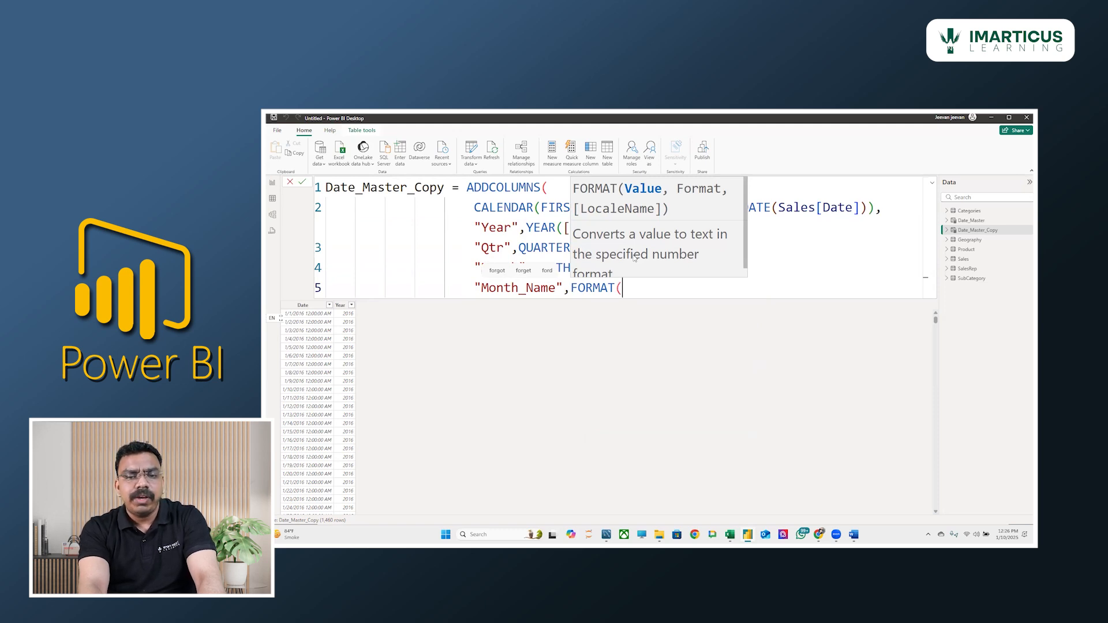
pyautogui.write('[')
pyautogui.press('Tab')
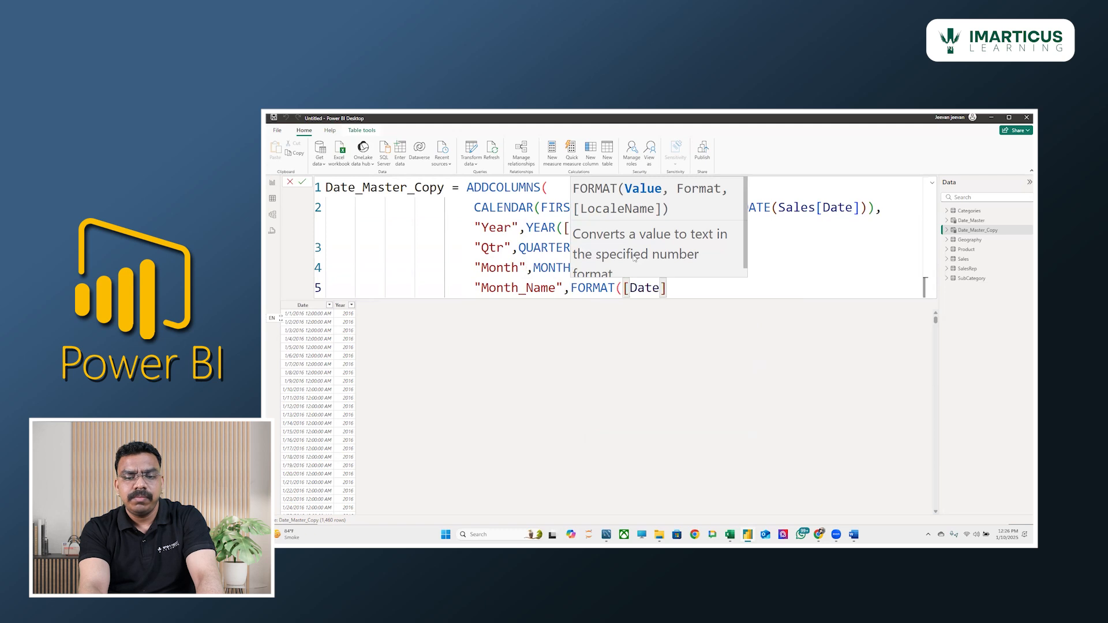
pyautogui.write(',')
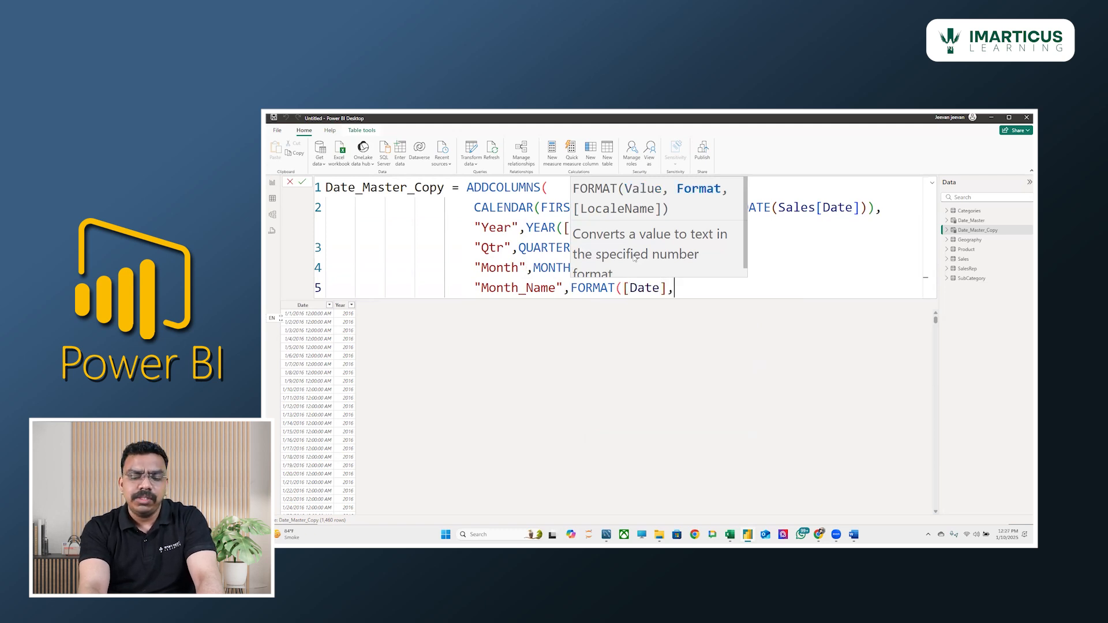
pyautogui.write('"')
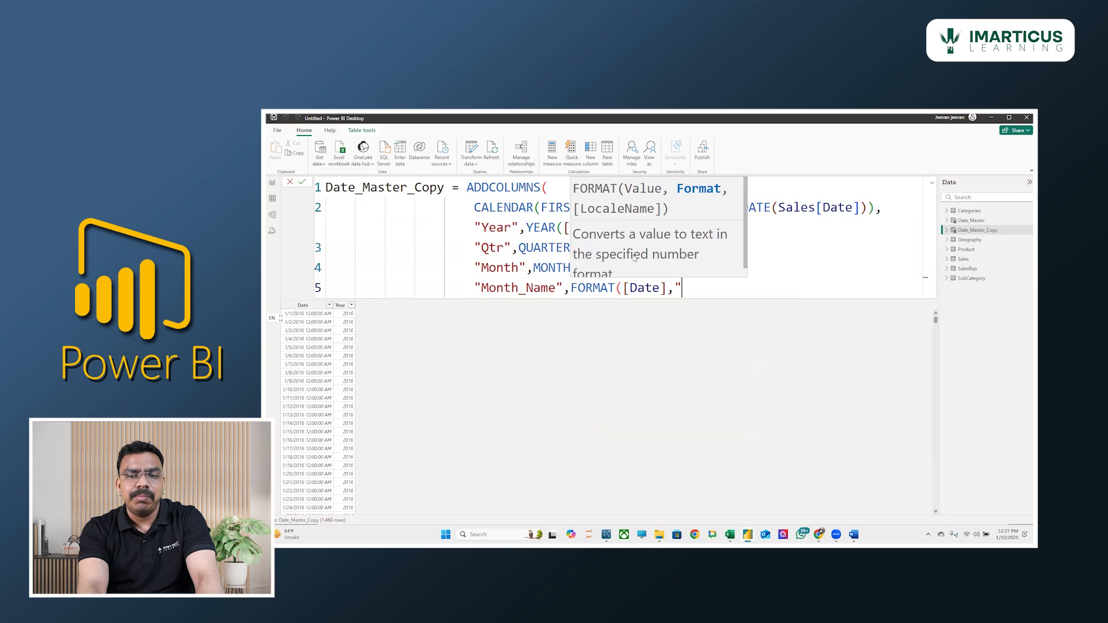
pyautogui.write('MMM")')
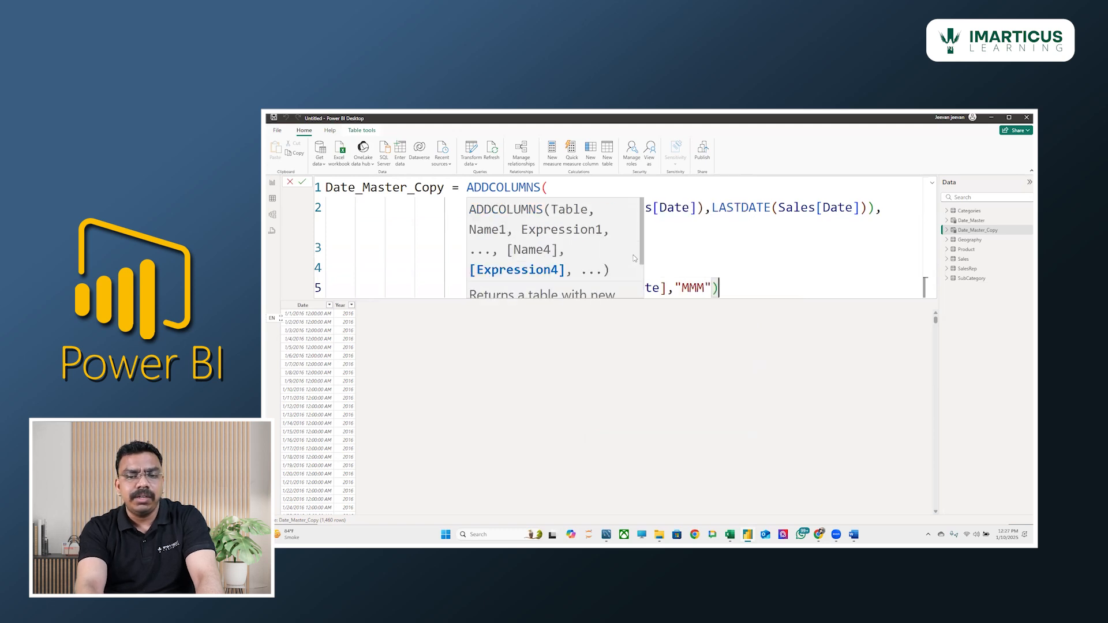
# - Start a new formula line after the Month_Name column and name the fifth added column "Week_Day"
pyautogui.write(',')
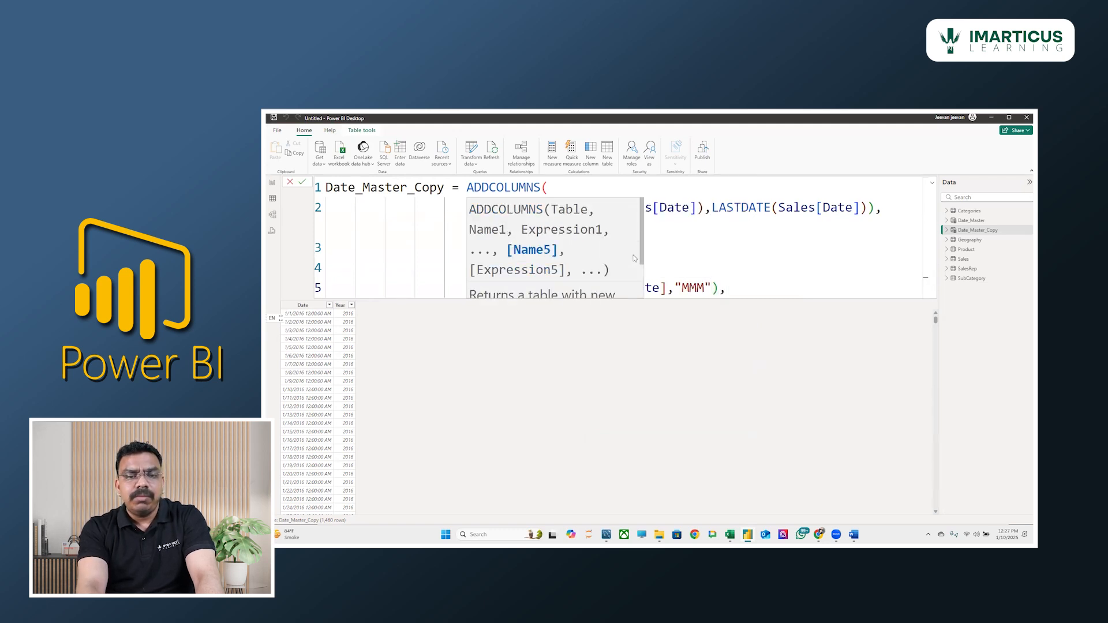
pyautogui.hotkey('shift', 'Return')
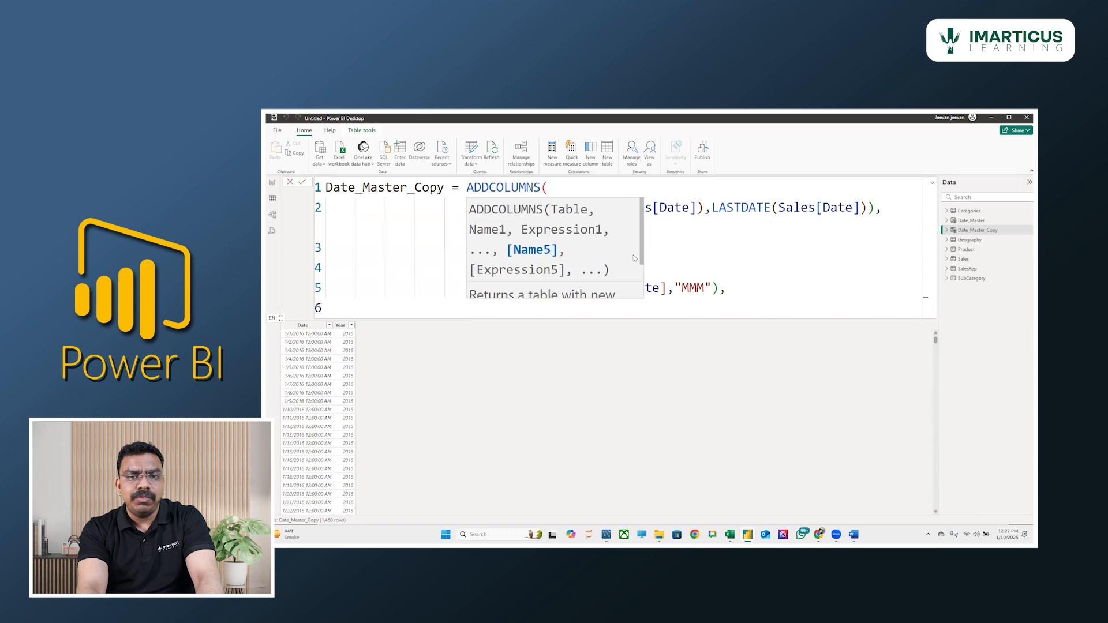
pyautogui.write('"')
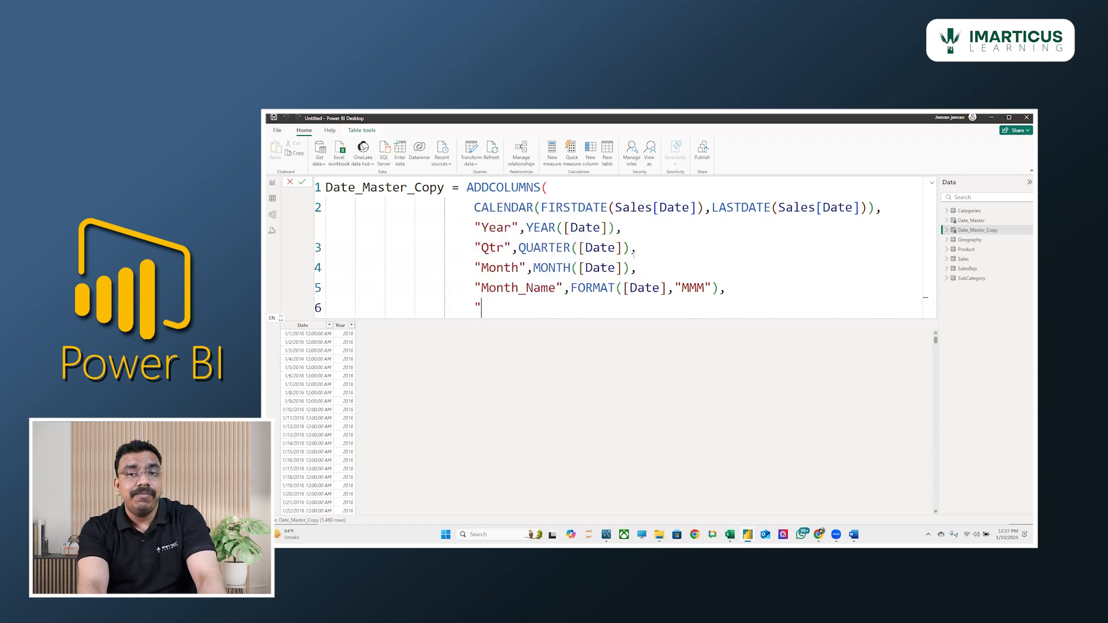
pyautogui.write('W')
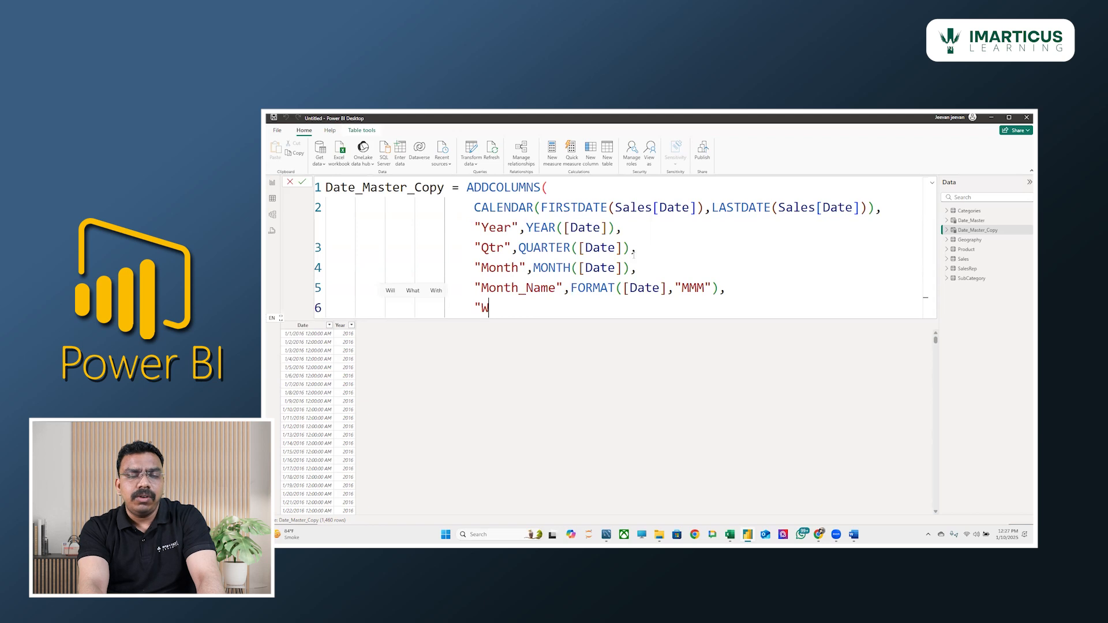
pyautogui.write('eed')
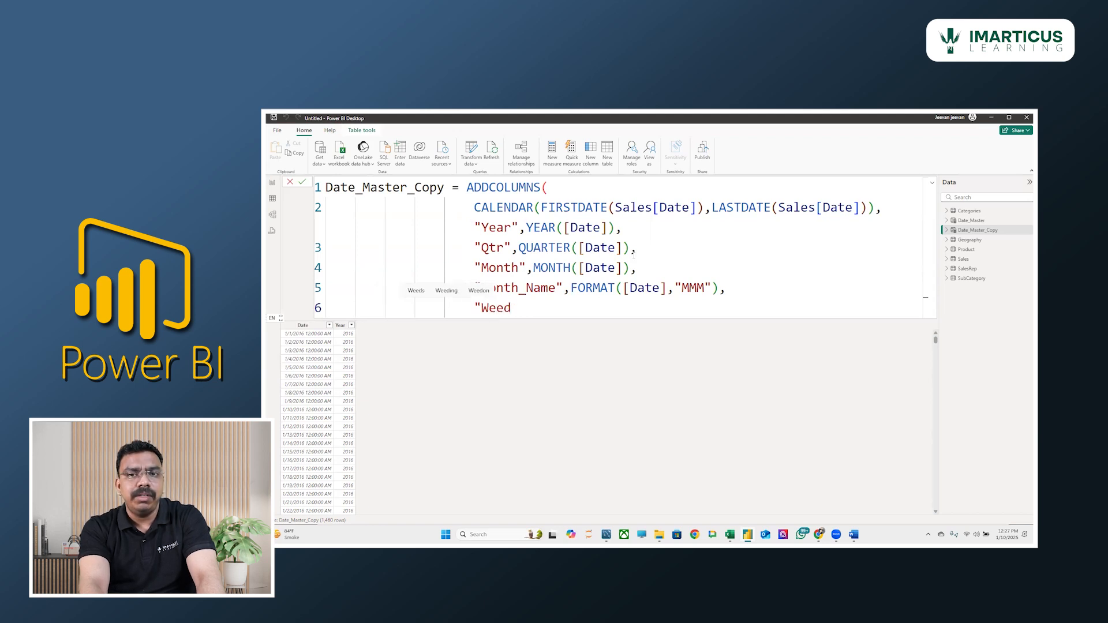
pyautogui.press('BackSpace')
pyautogui.write('k')
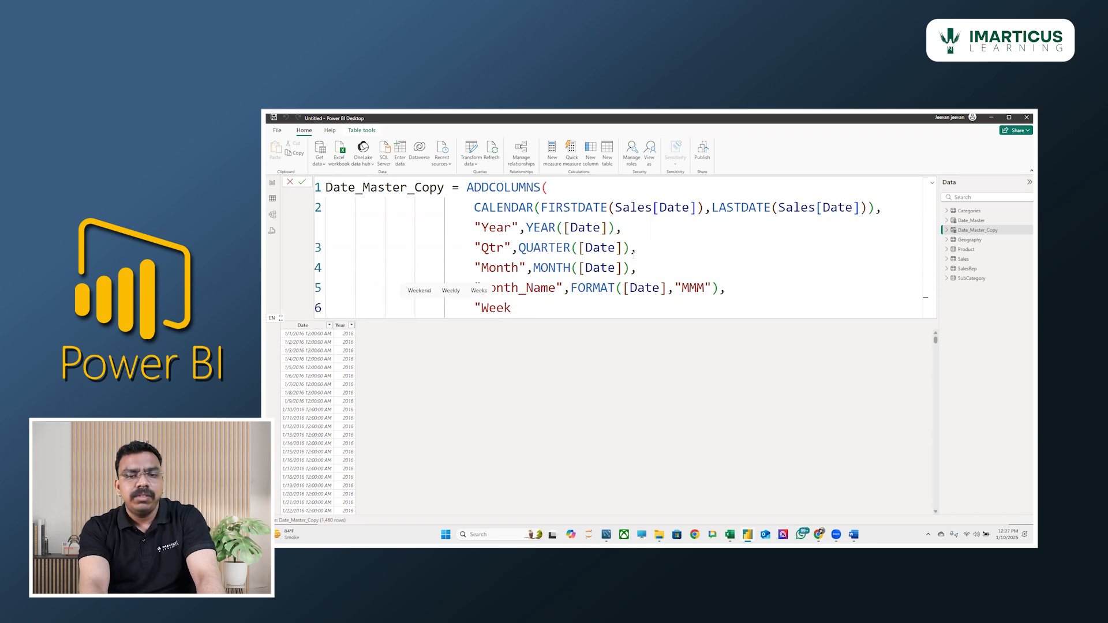
pyautogui.write('_Day')
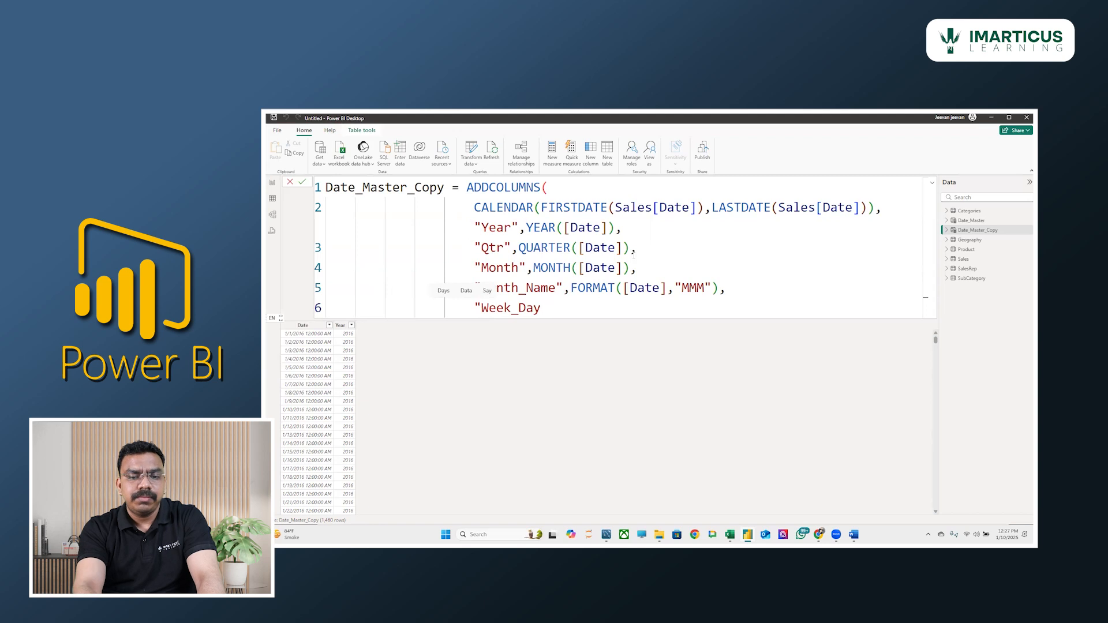
# - Set the Week_Day column's expression to WEEKDAY([Date]), followed by a comma
pyautogui.write('",WEEKDAY(')
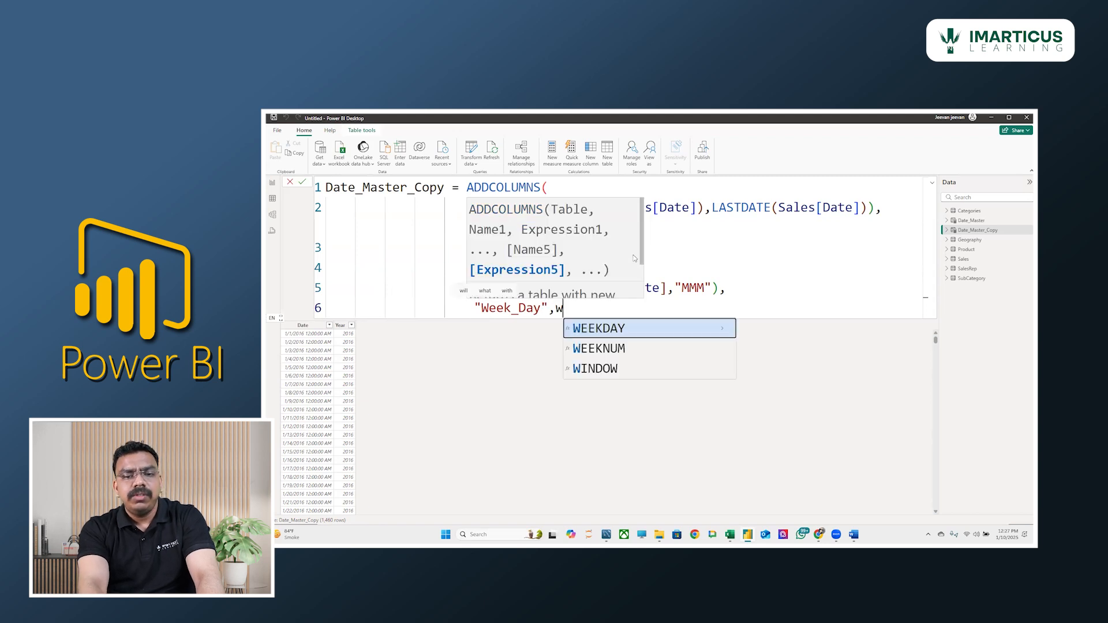
pyautogui.write('date')
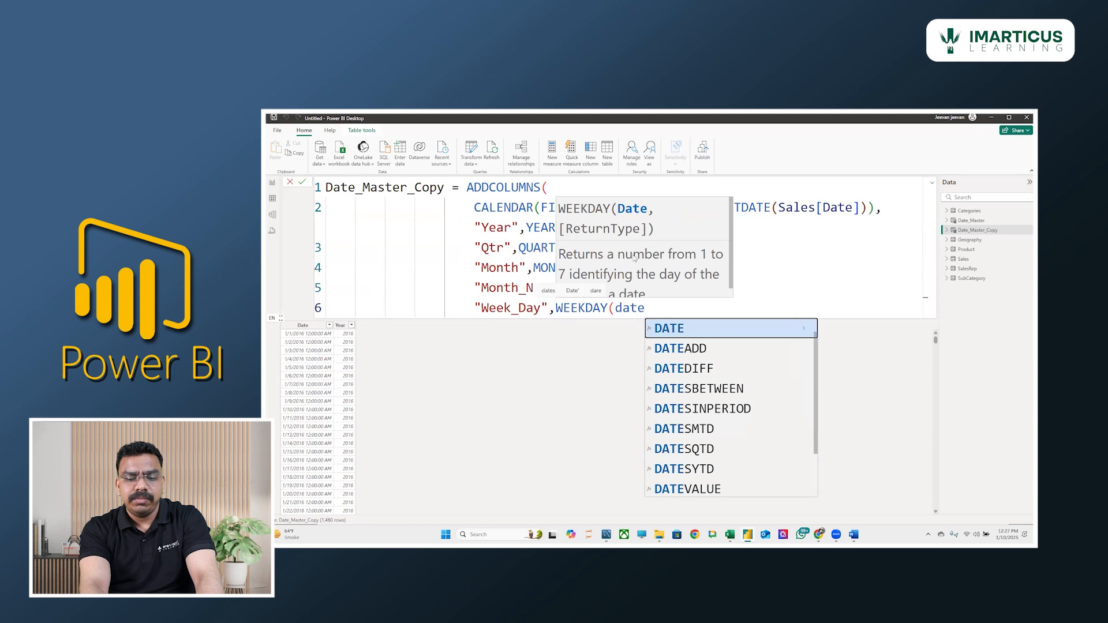
pyautogui.press('BackSpace')
pyautogui.press('BackSpace')
pyautogui.press('BackSpace')
pyautogui.press('BackSpace')
pyautogui.write('[Date]')
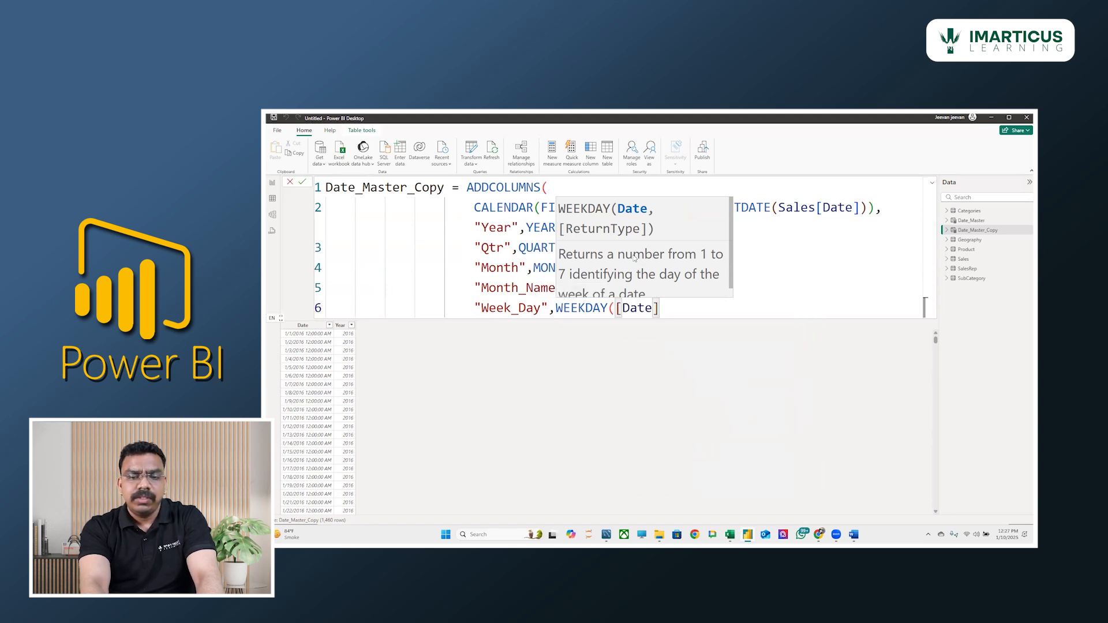
pyautogui.write('),')
# - Start a new formula line after the Week_Day column and name the sixth added column "Week_Num"
pyautogui.hotkey('shift', 'Return')
pyautogui.write('"')
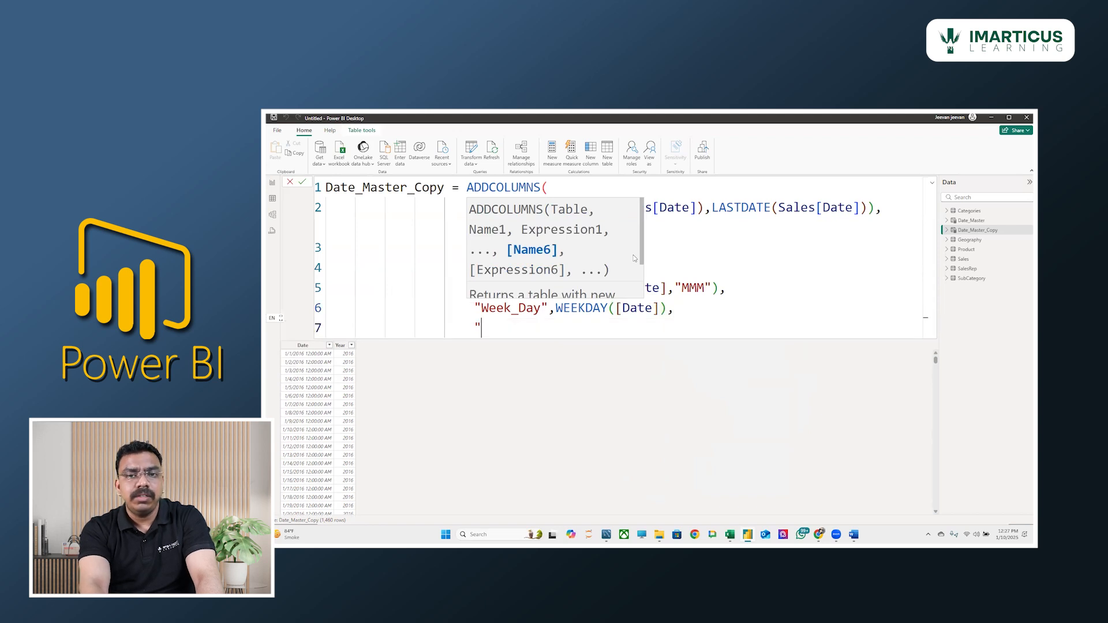
pyautogui.write('We')
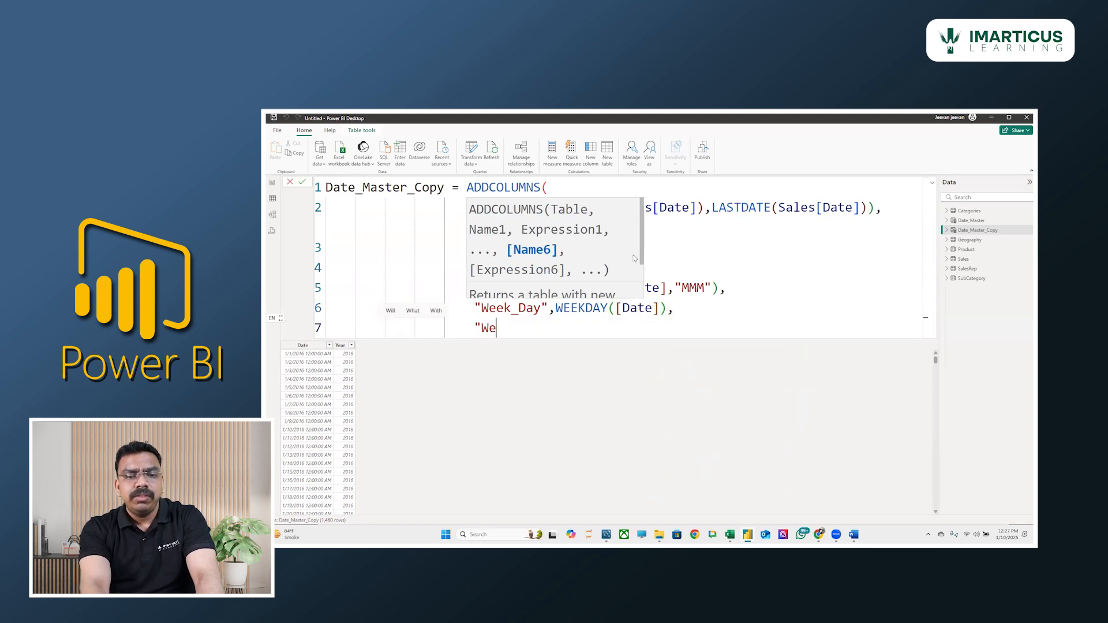
pyautogui.write('ek_Num')
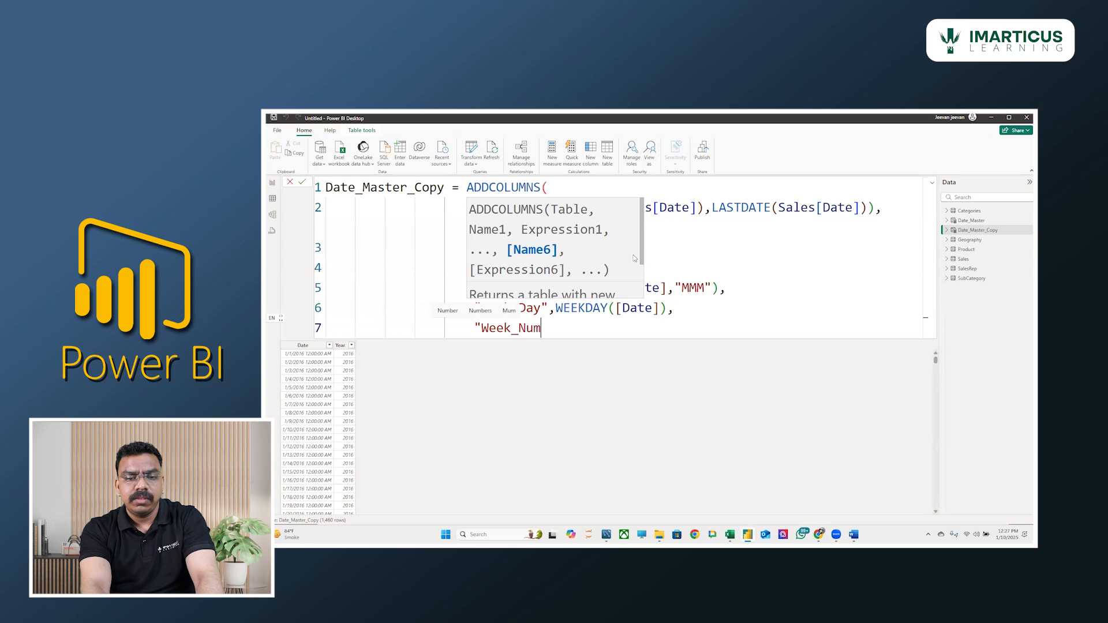
pyautogui.write('",')
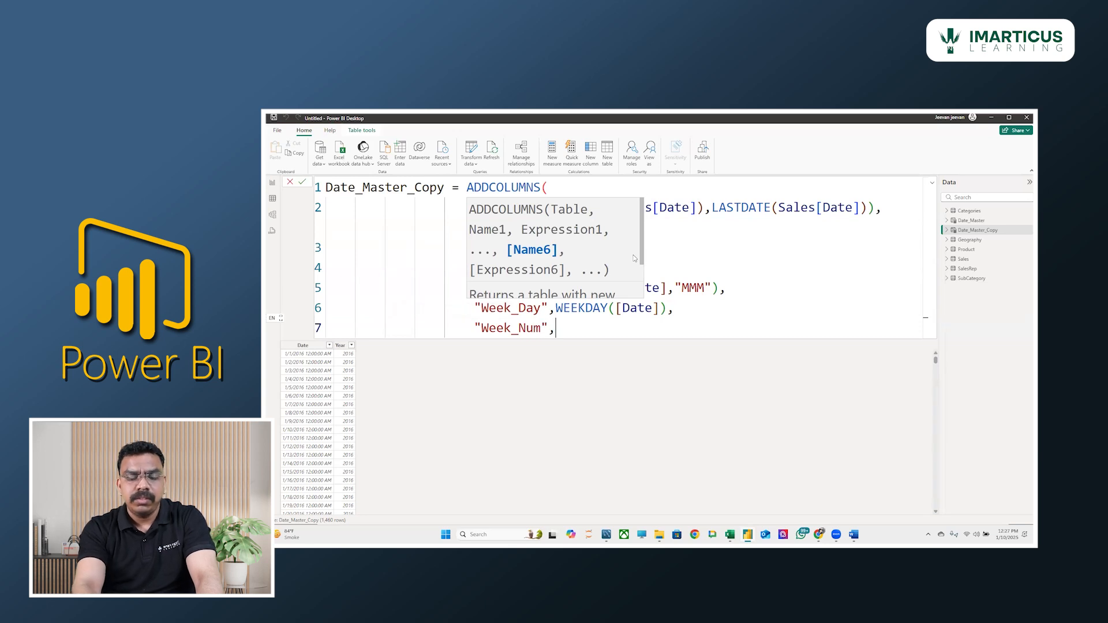
# - Set the Week_Num column's expression to WEEKNUM([Date]), followed by a comma
pyautogui.write('wee')
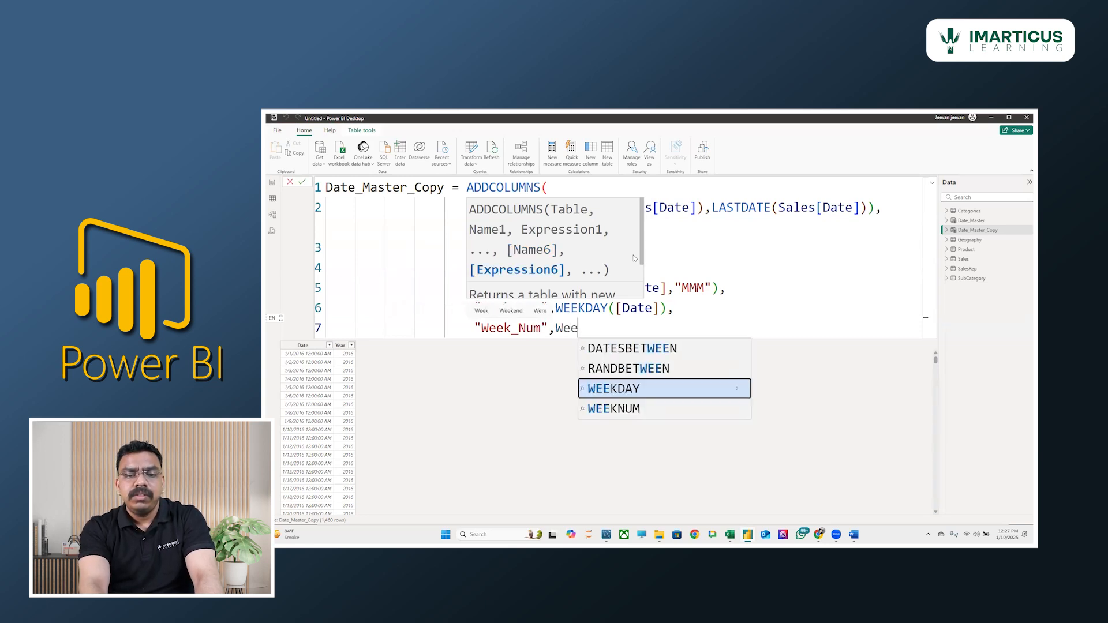
pyautogui.press('Down')
pyautogui.press('Tab')
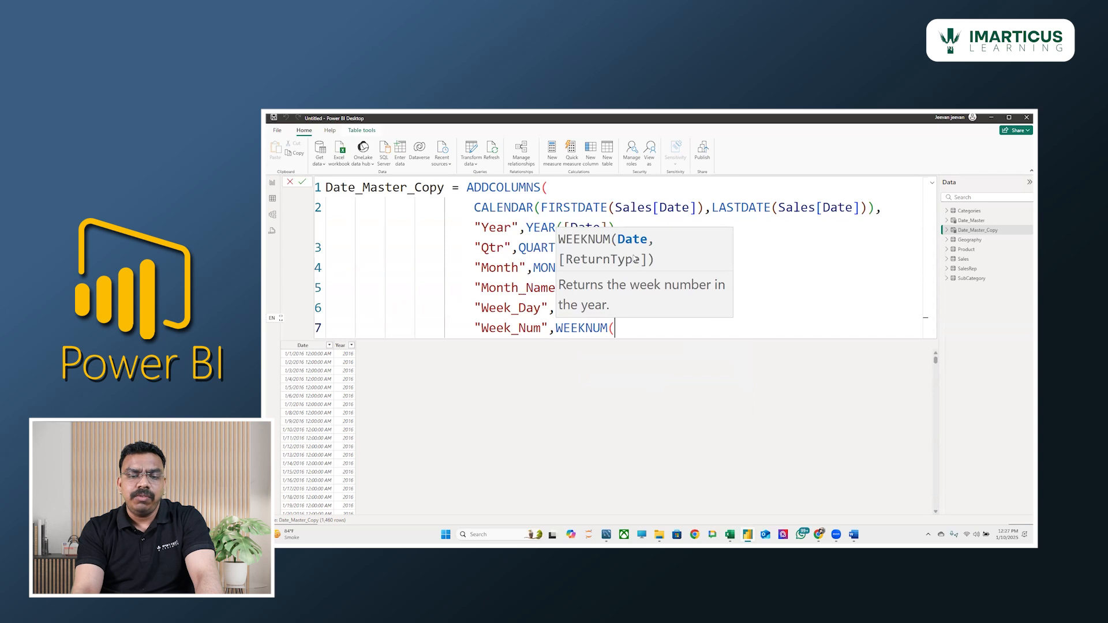
pyautogui.write('D')
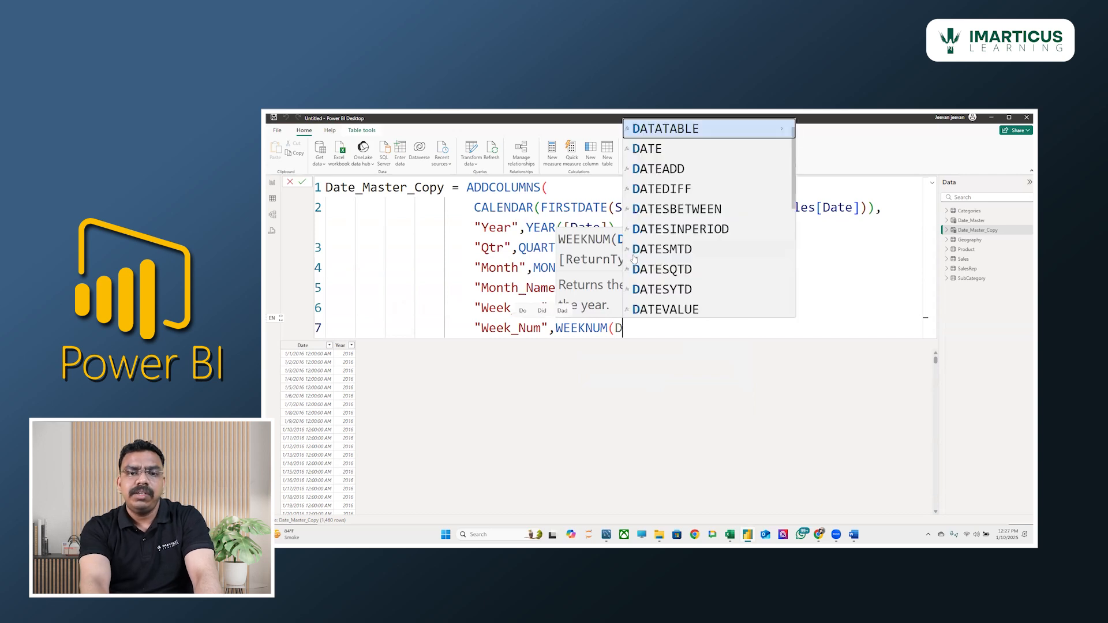
pyautogui.write('ate')
pyautogui.press('BackSpace')
pyautogui.press('BackSpace')
pyautogui.press('BackSpace')
pyautogui.press('BackSpace')
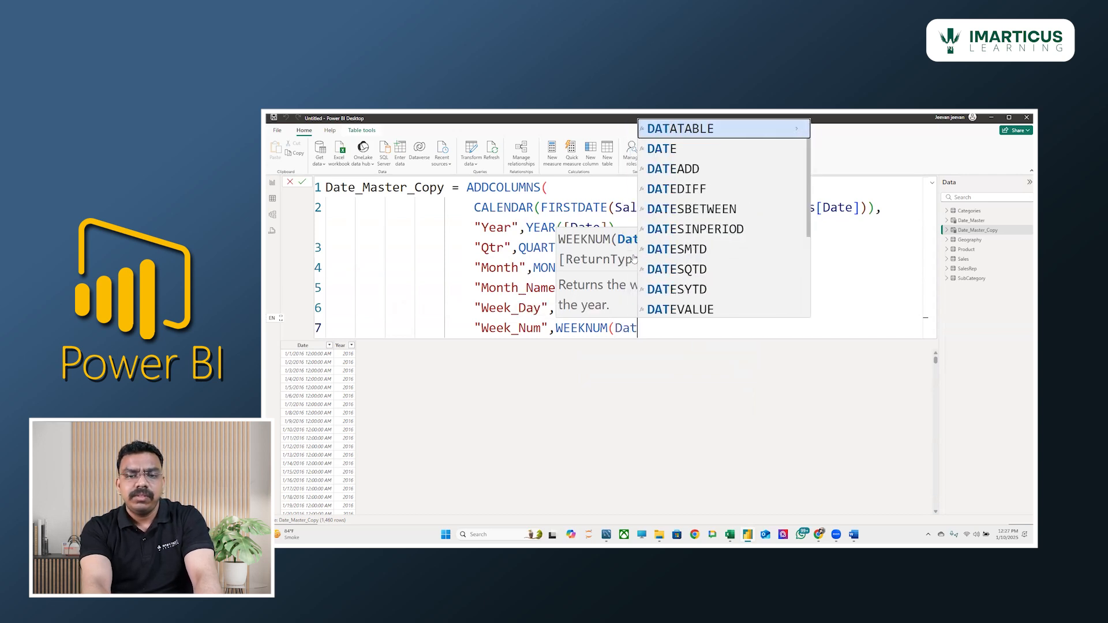
pyautogui.write('[')
pyautogui.press('Tab')
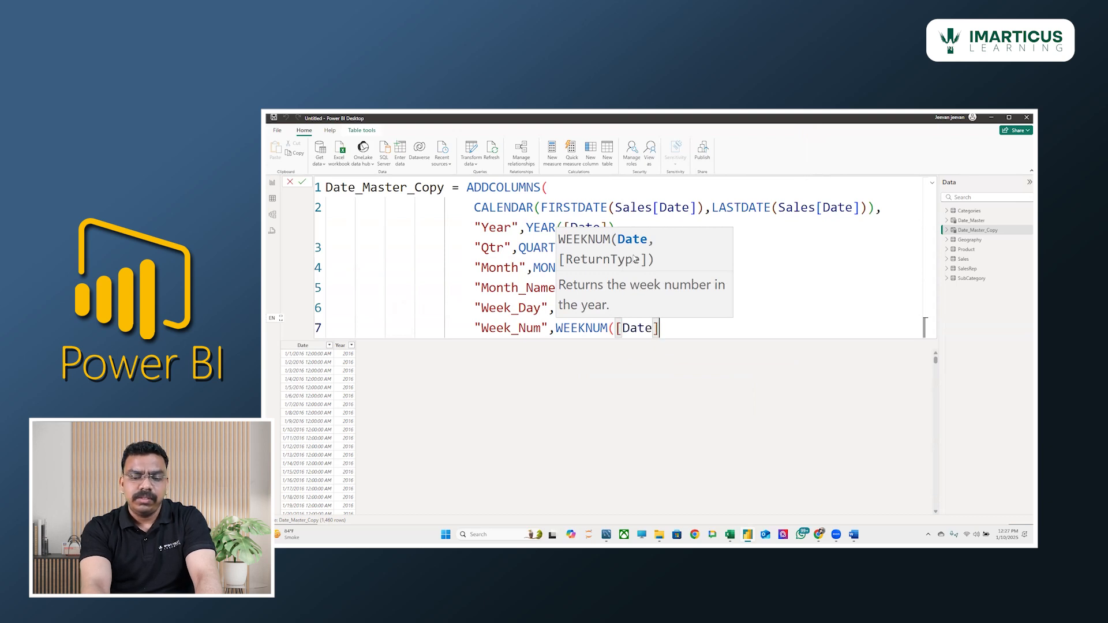
pyautogui.write('),')
# - Start a new formula line after the Week_Num column and name the seventh added column "Week_Name"
pyautogui.hotkey('shift', 'Return')
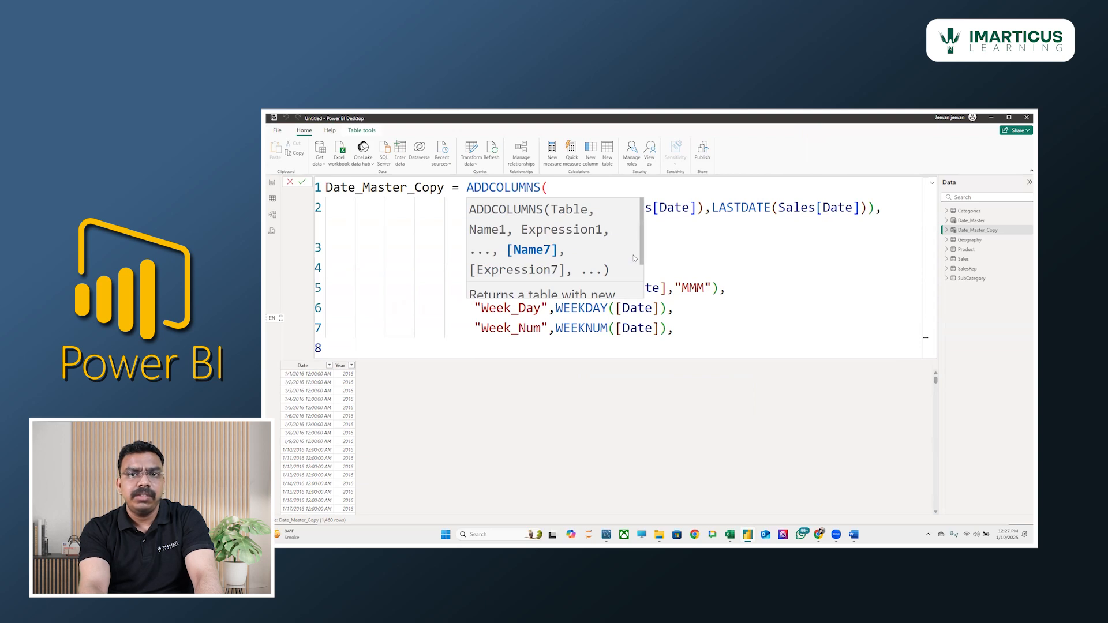
pyautogui.write('"')
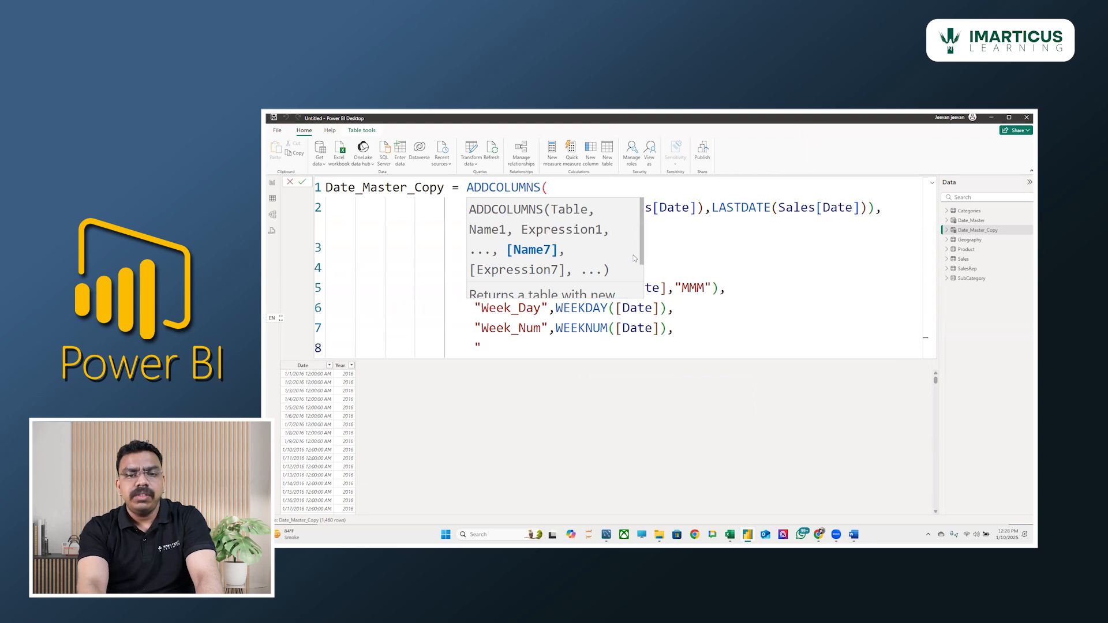
pyautogui.write('Week_Name')
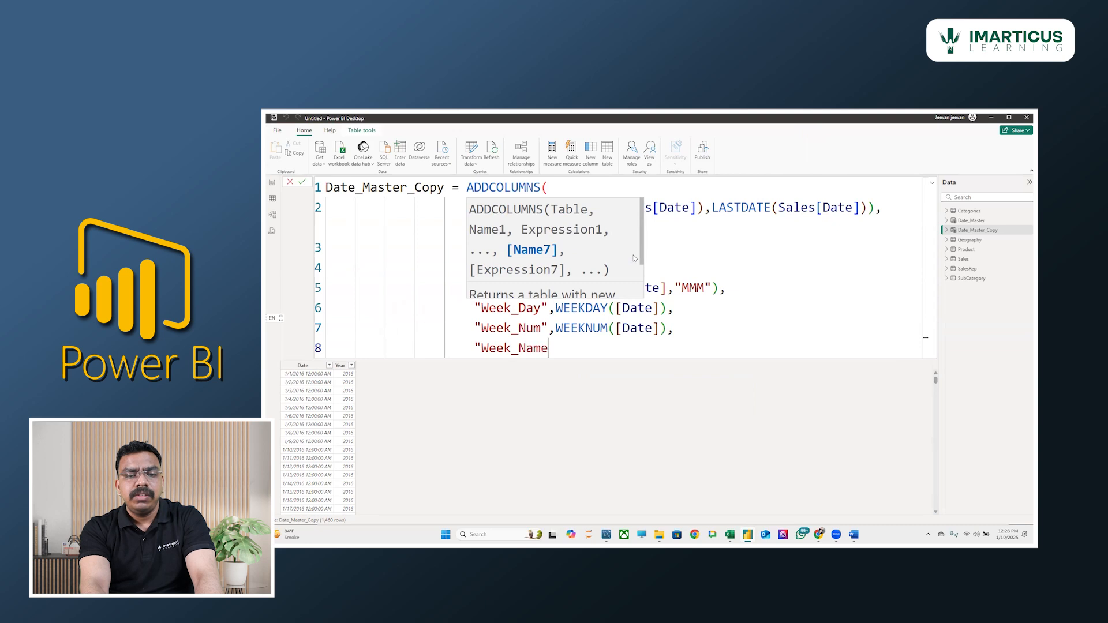
# - Complete the Date_Master_Copy formula with a Week_Name column defined as FORMAT([Date],"DDD") and commit it
pyautogui.write('",')
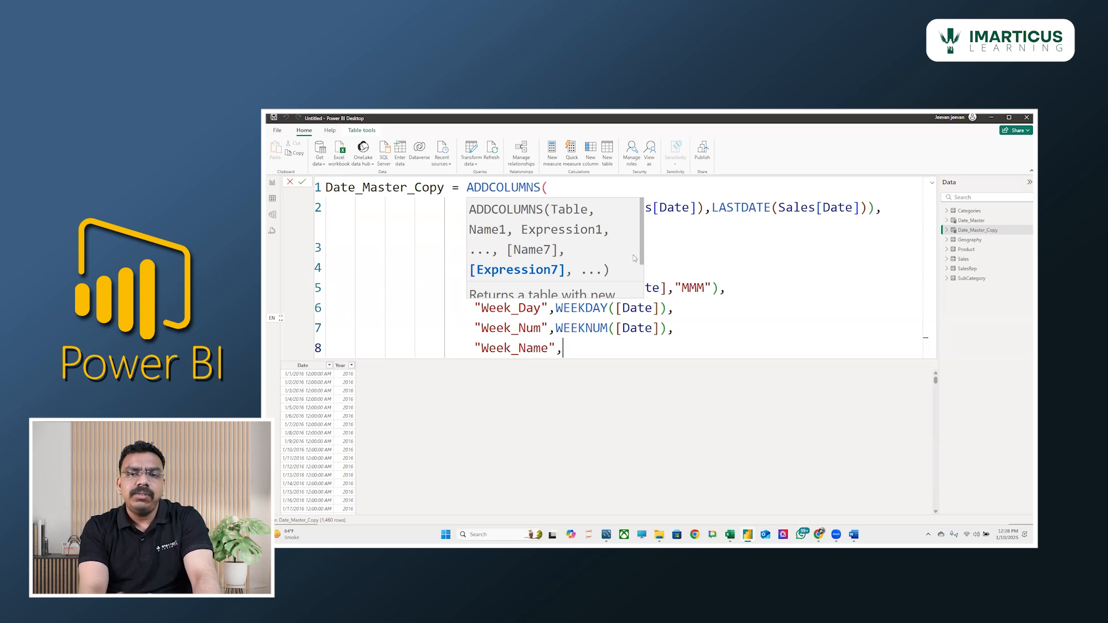
pyautogui.write('FORMAT(')
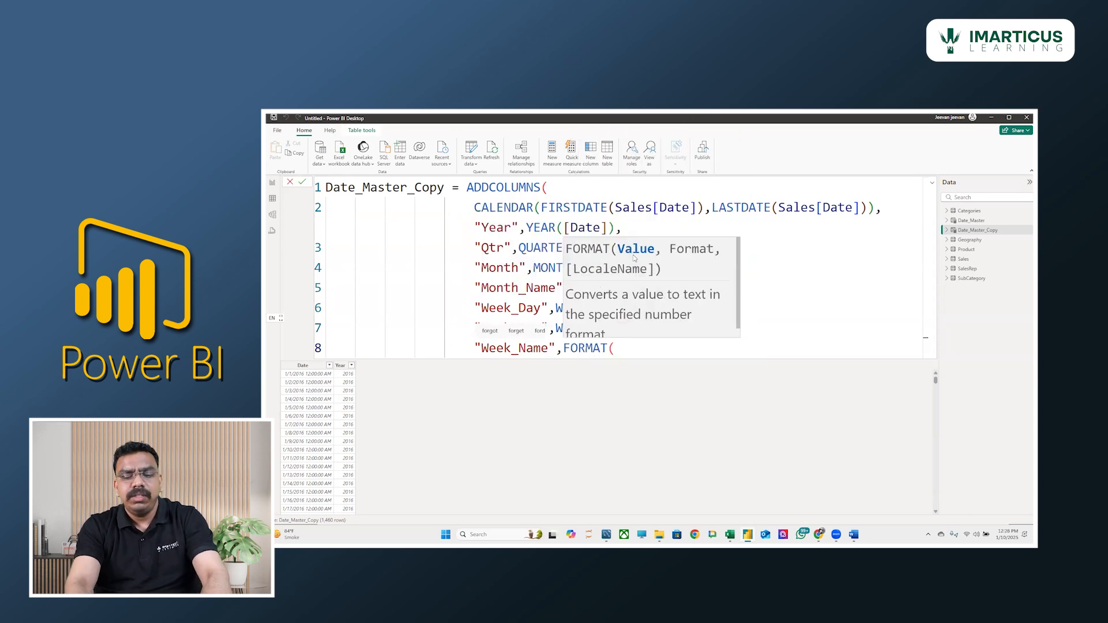
pyautogui.write('[')
pyautogui.press('Tab')
pyautogui.write(',')
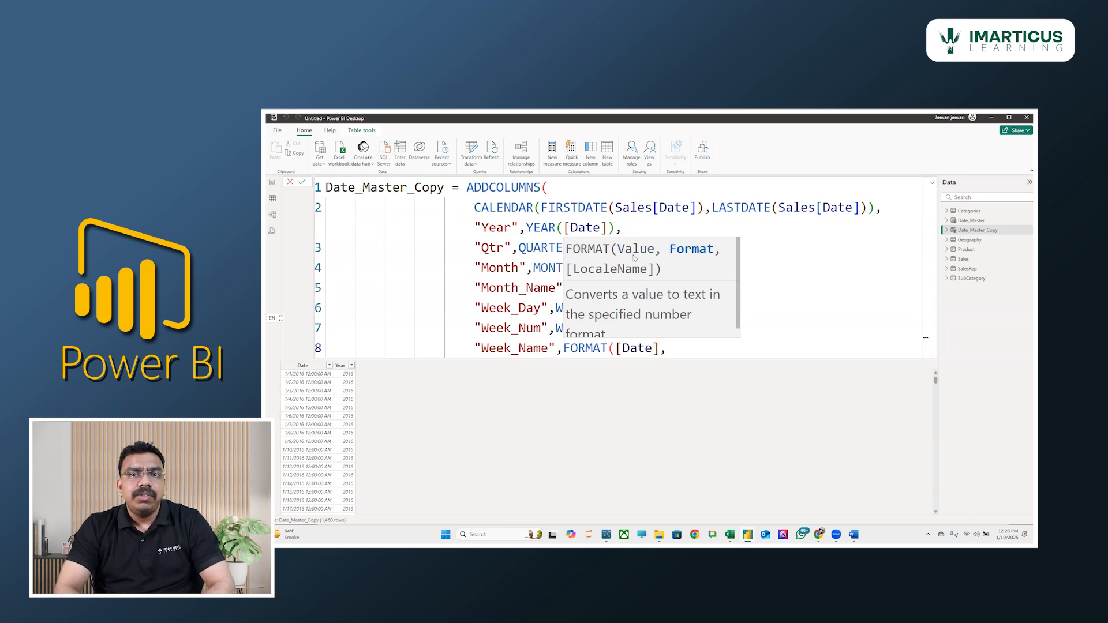
pyautogui.write('"')
pyautogui.write('DDD')
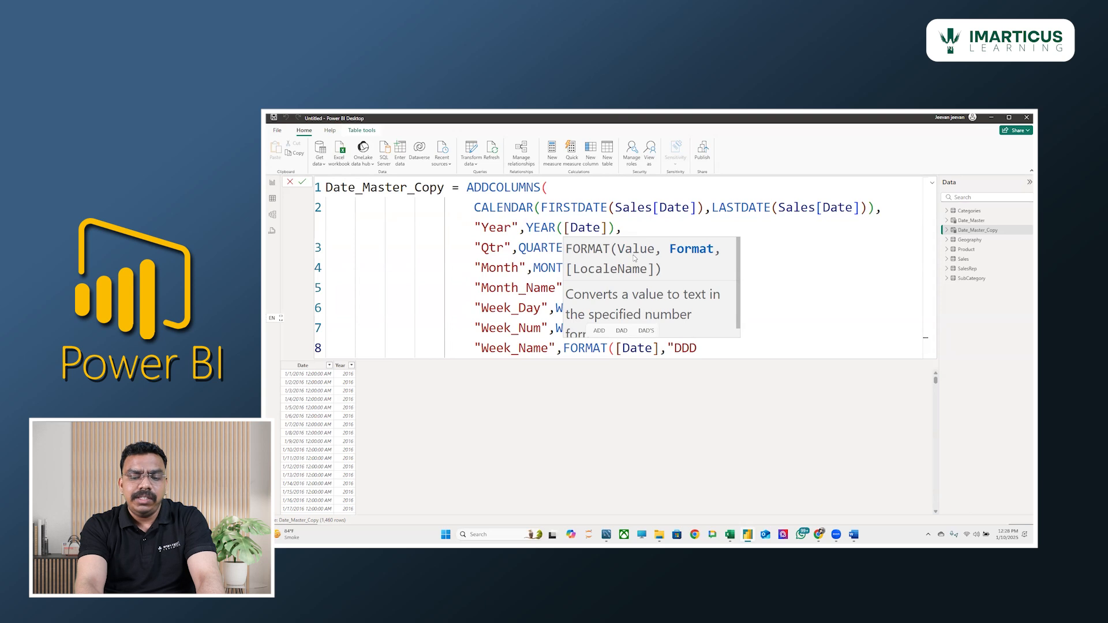
pyautogui.write('"))')
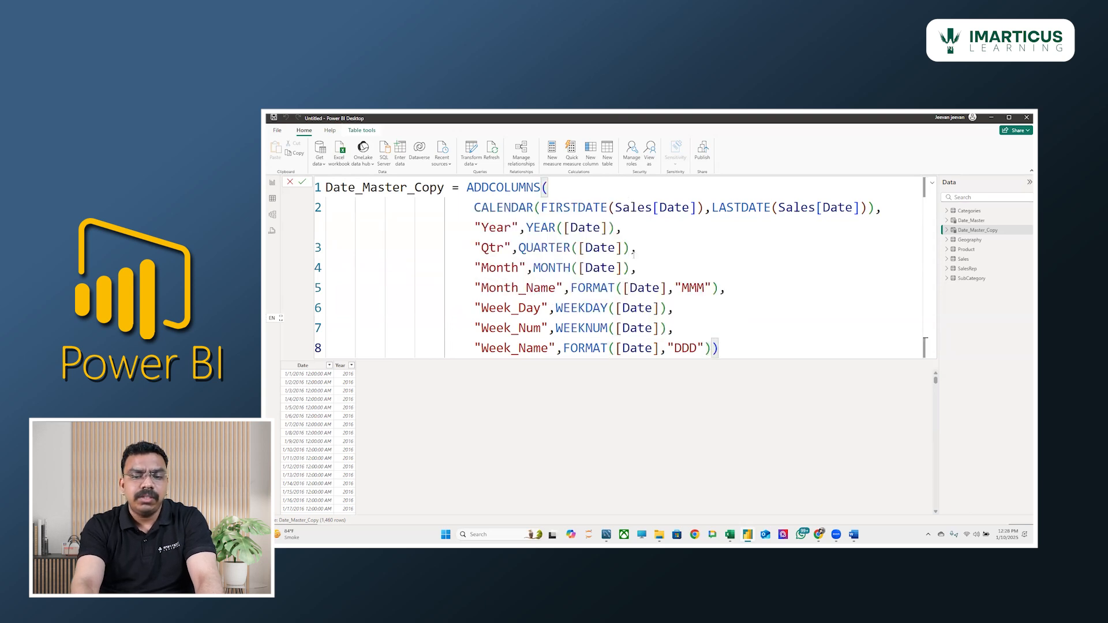
pyautogui.press('Return')
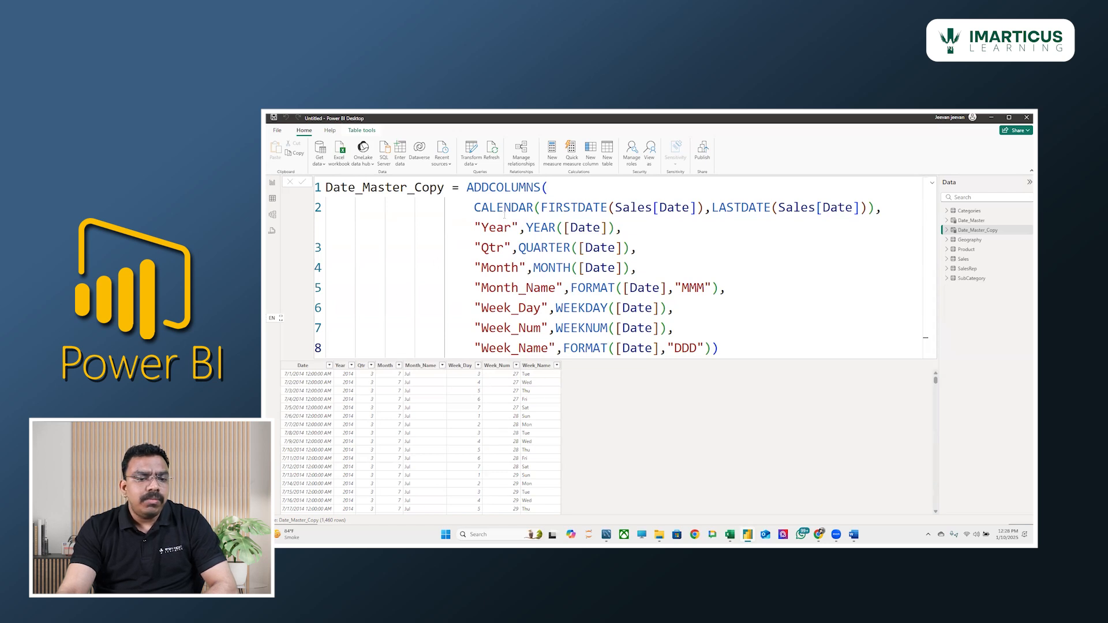
# - Compare the Date_Master table built with CALENDAR against the Date_Master_Copy table built with ADDCOLUMNS
pyautogui.moveTo(467, 187); pyautogui.dragTo(534, 187)
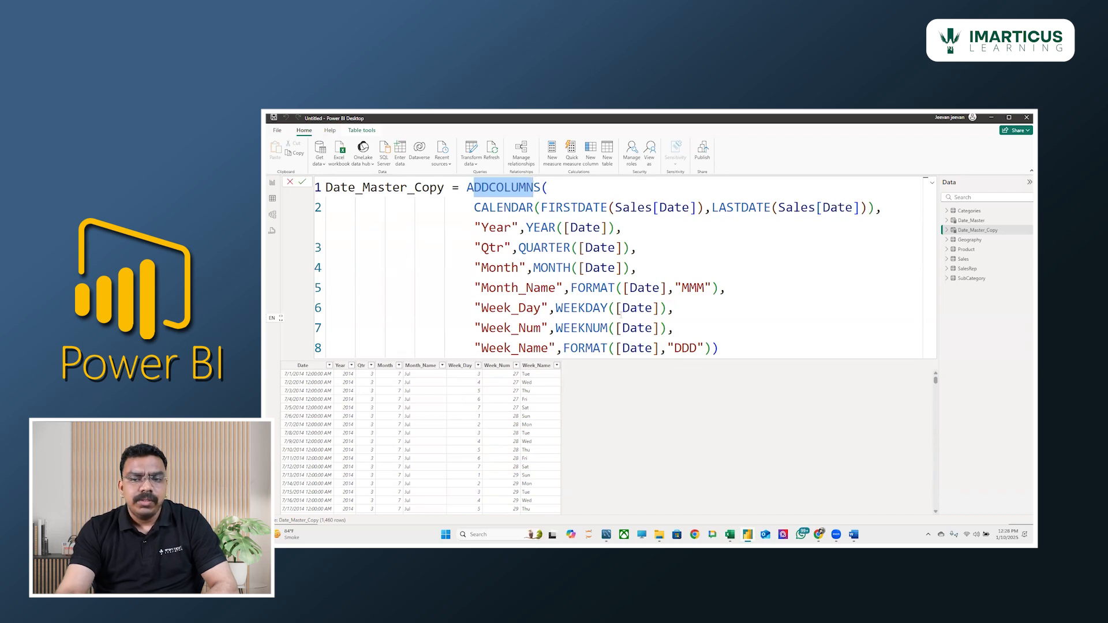
pyautogui.click(981, 222)
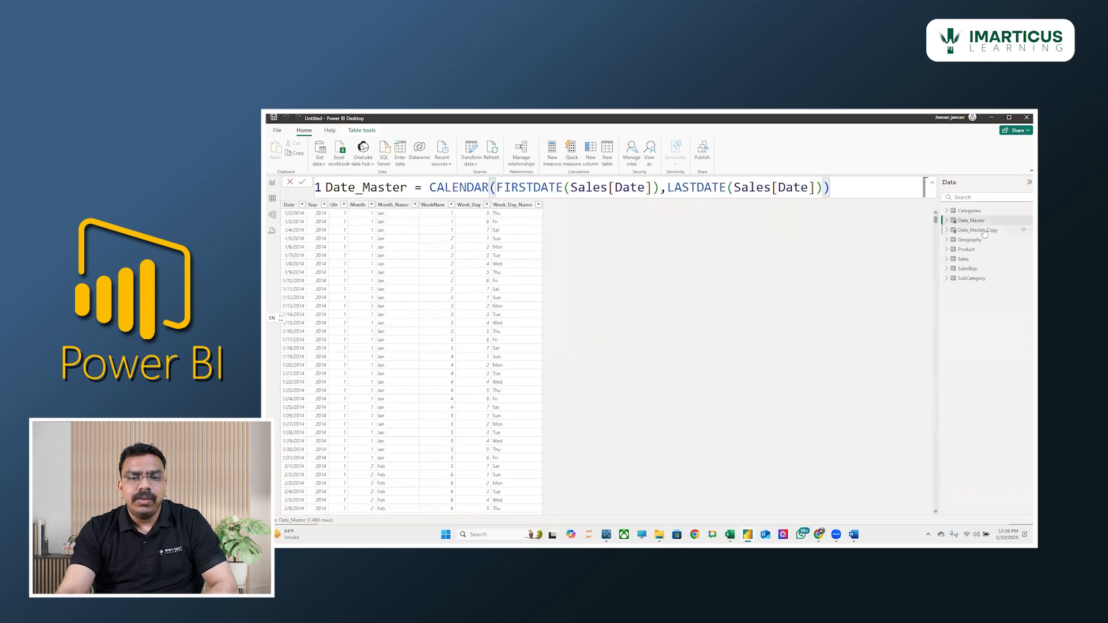
pyautogui.click(984, 231)
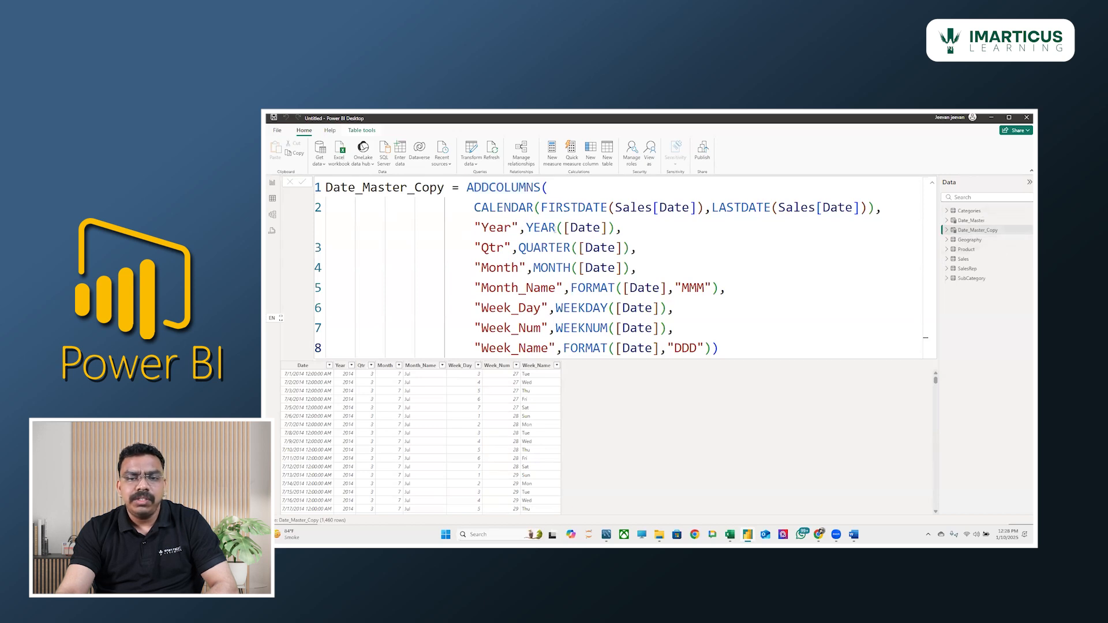
pyautogui.moveTo(488, 194); pyautogui.dragTo(533, 194)
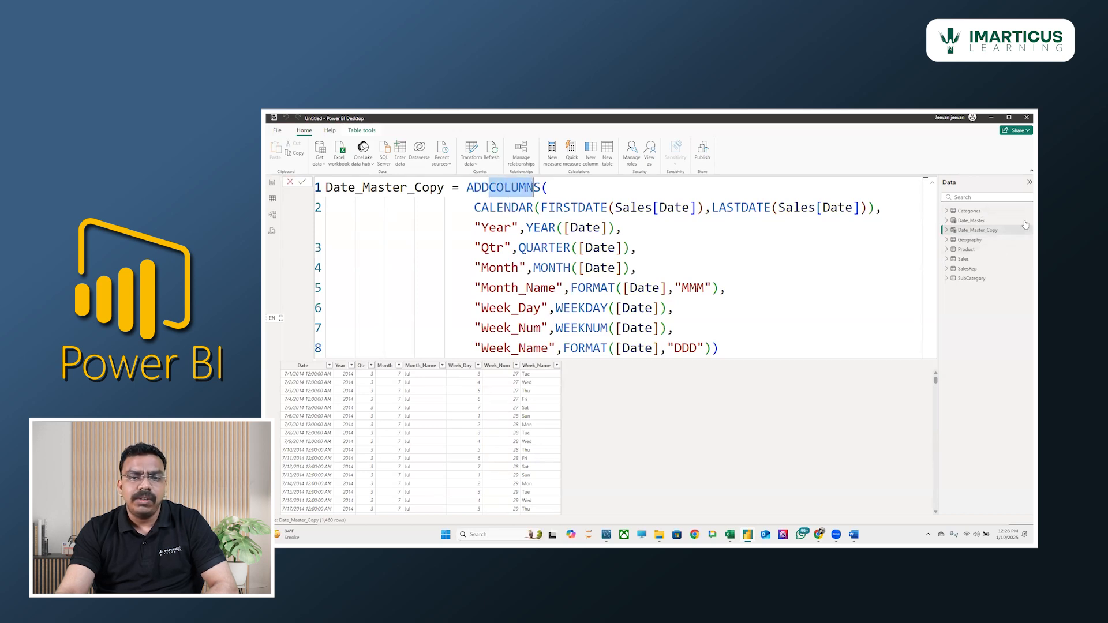
pyautogui.click(972, 222)
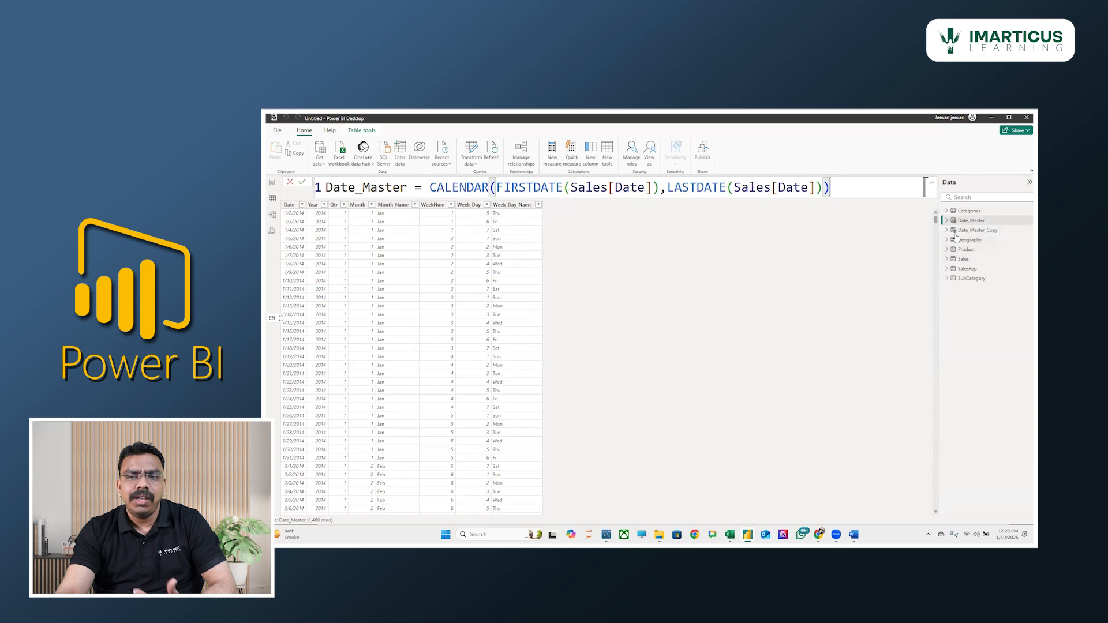
pyautogui.click(990, 232)
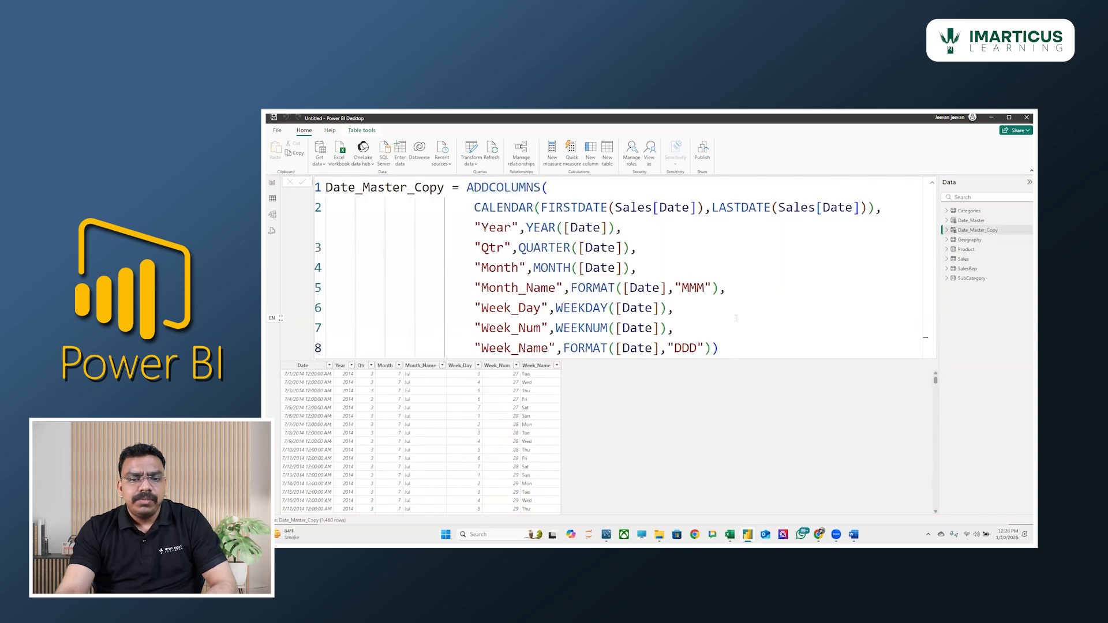
pyautogui.click(991, 222)
pyautogui.click(993, 230)
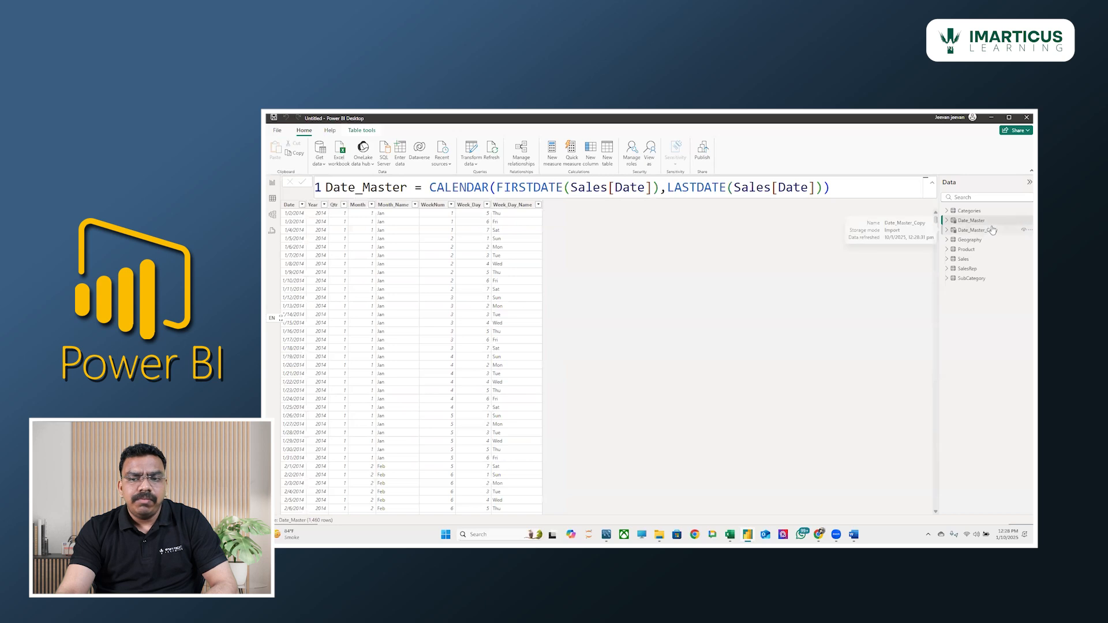
# - Delete the Date_Master_Copy table from the model
pyautogui.click(991, 223)
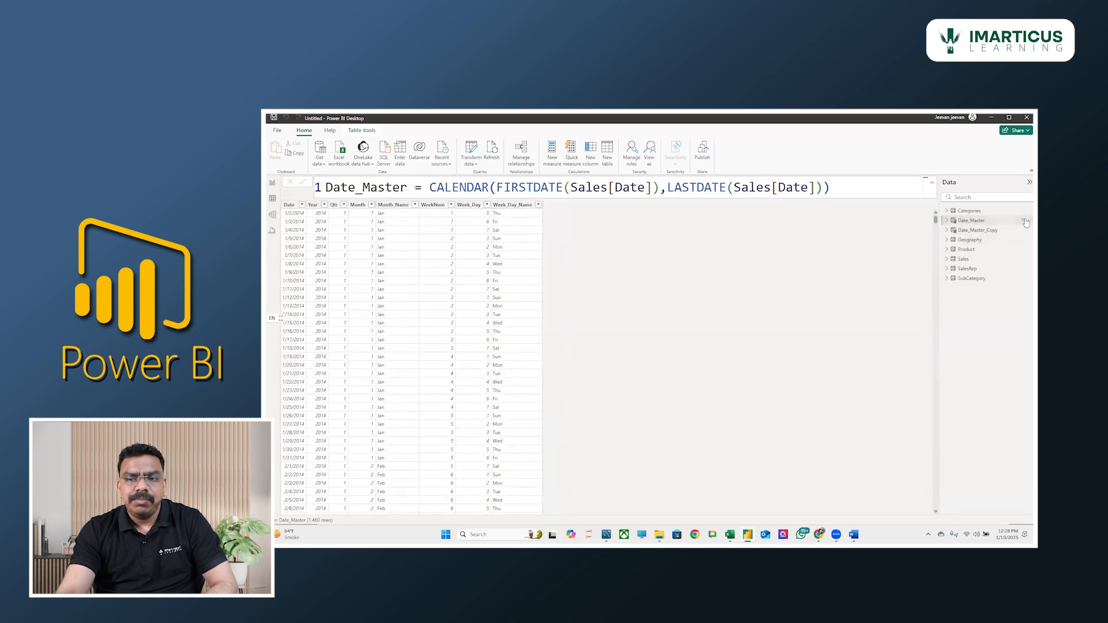
pyautogui.click(1030, 221)
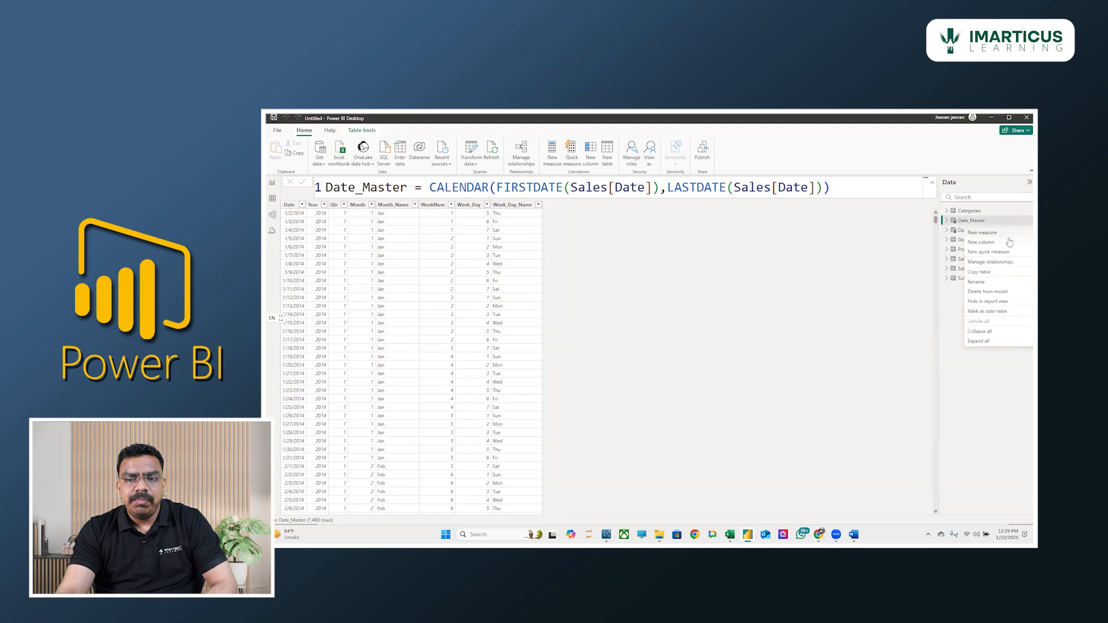
pyautogui.click(991, 293)
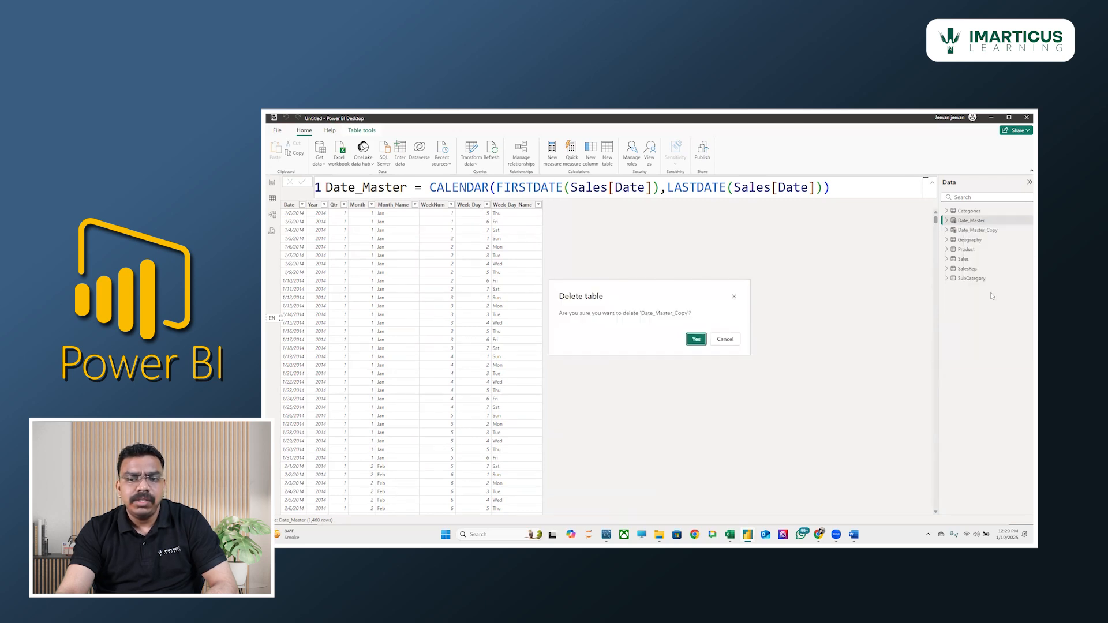
pyautogui.click(697, 340)
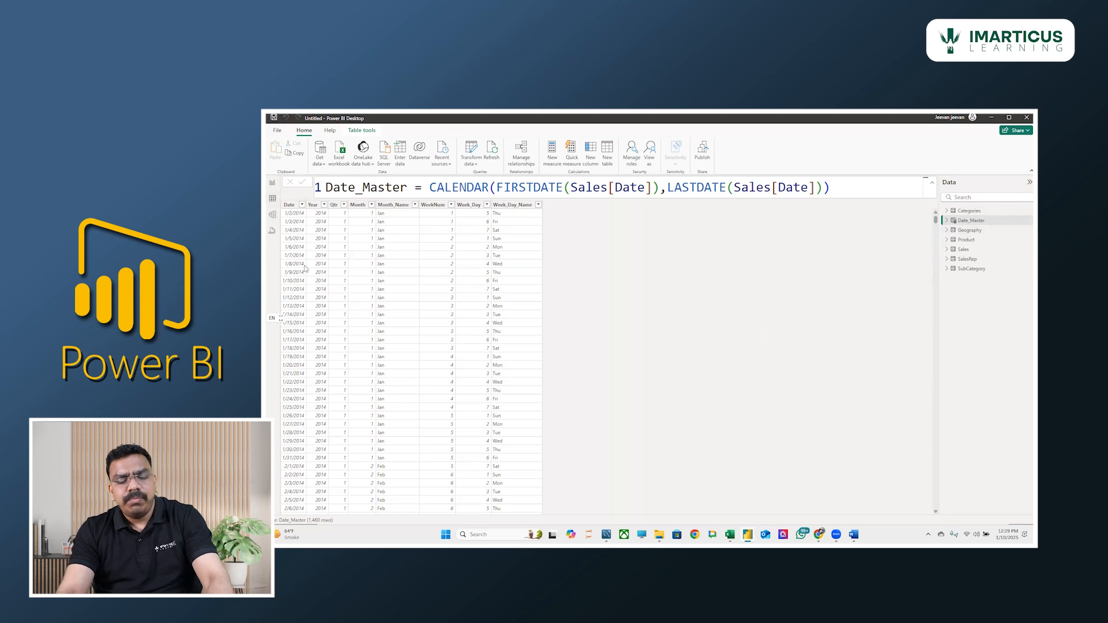
# - Switch to the Ice-Cream Company BRD-FRD document in Word and review the DateMaster requirement and Task 3.1 for Total Revenue
pyautogui.hotkey('alt', 'Tab')
pyautogui.hotkey('alt', 'Tab')
pyautogui.scroll(5, 588, 266)
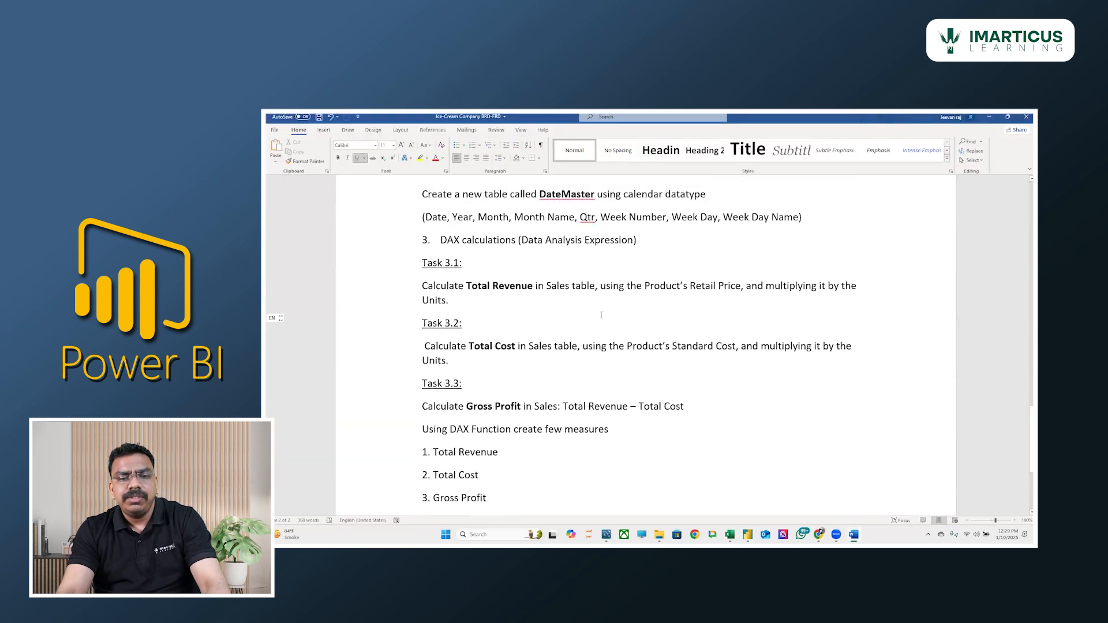
pyautogui.moveTo(588, 266); pyautogui.dragTo(486, 267)
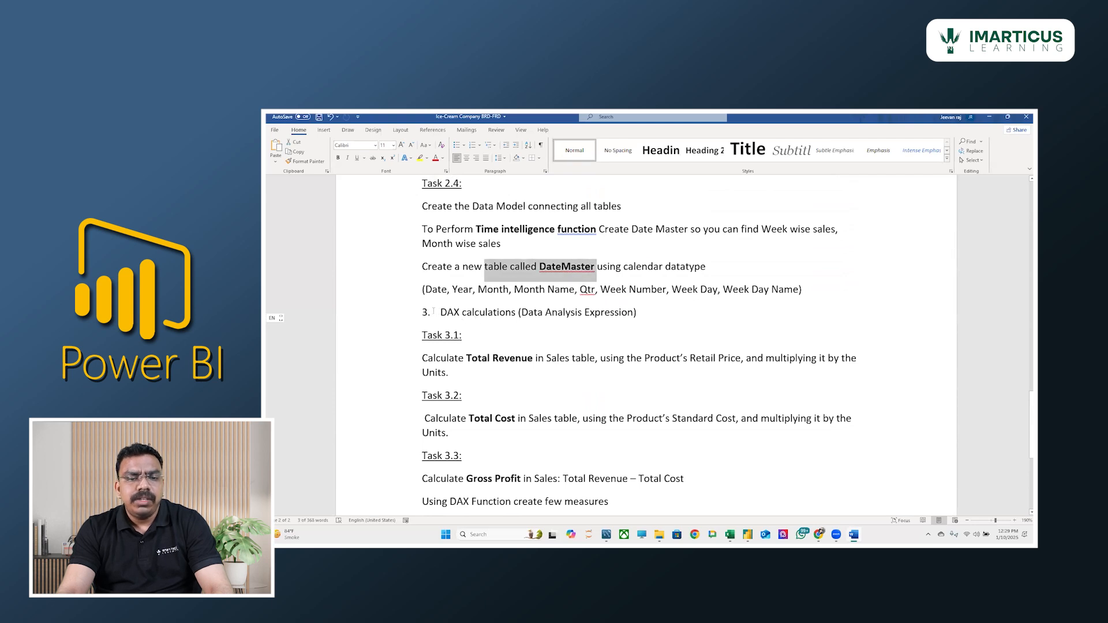
pyautogui.moveTo(439, 356); pyautogui.dragTo(519, 357)
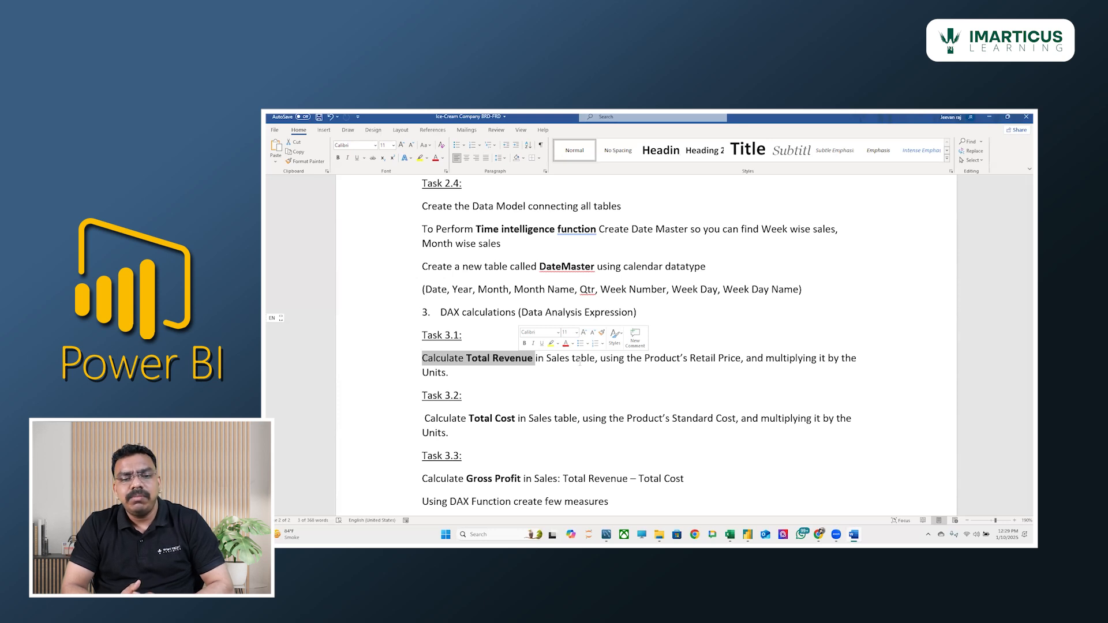
# - Return to Power BI and start a new calculated column named Total_Revenue in the Sales table
pyautogui.hotkey('alt', 'Tab')
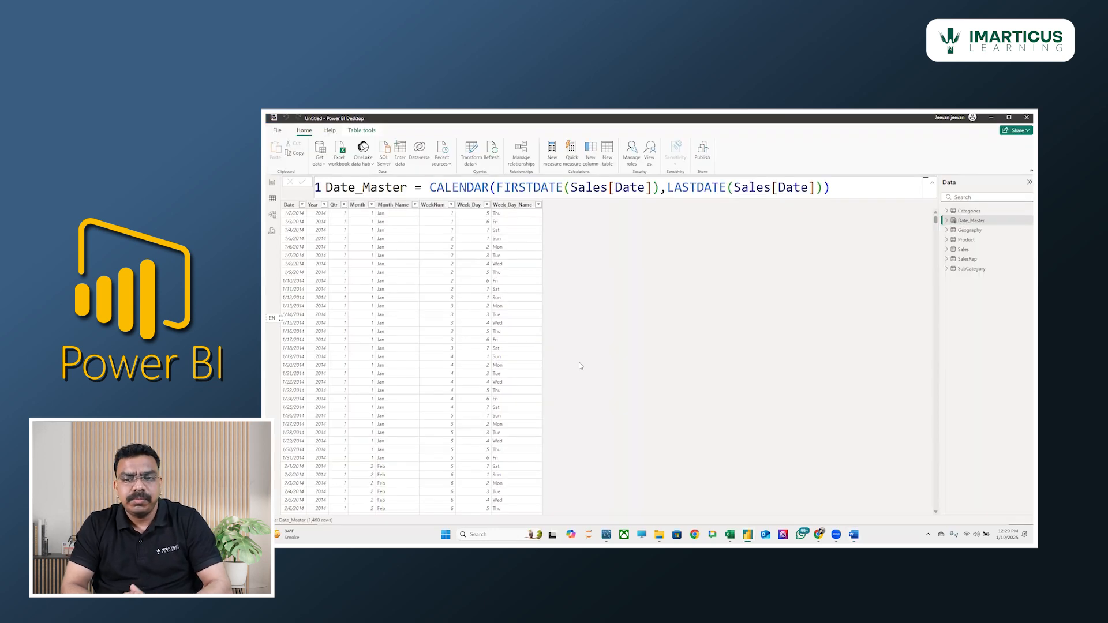
pyautogui.click(960, 250)
pyautogui.hotkey('alt', 'Tab')
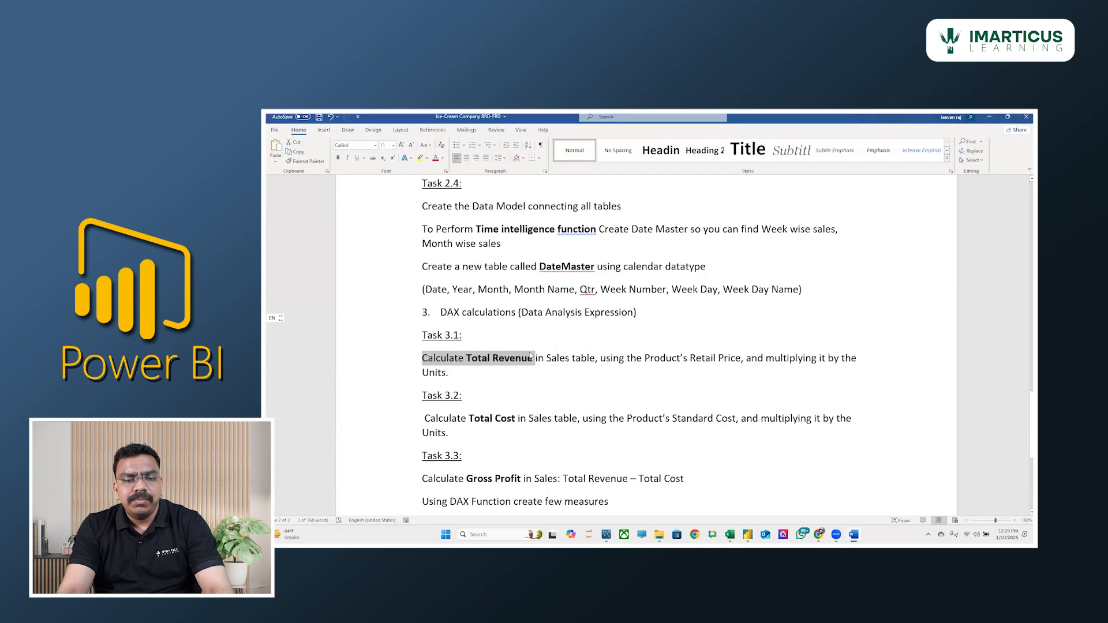
pyautogui.hotkey('alt', 'Tab')
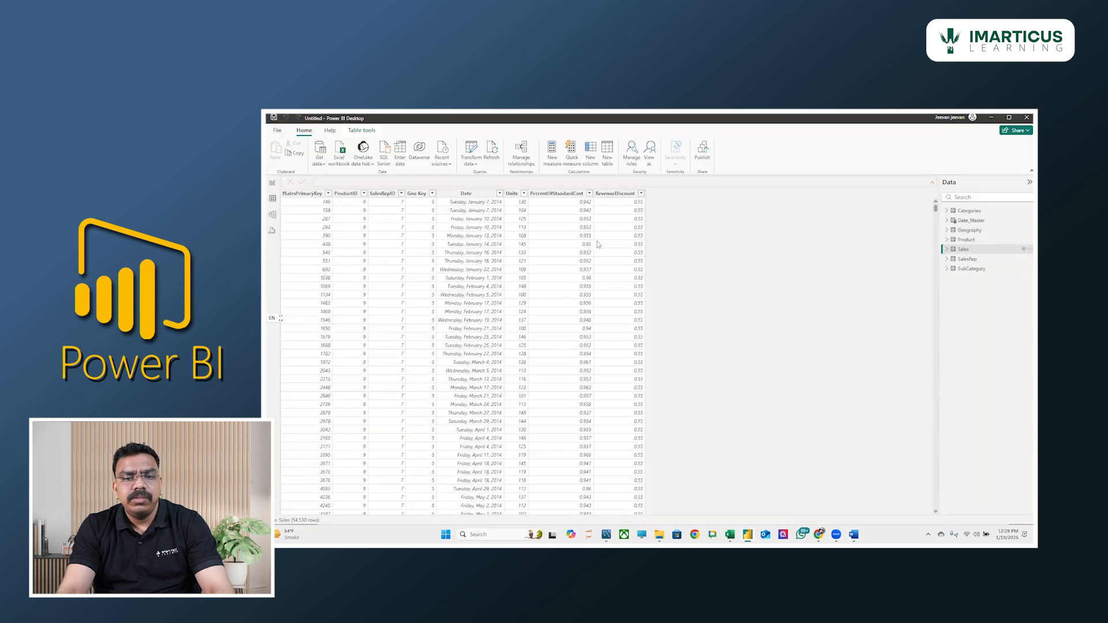
pyautogui.click(590, 153)
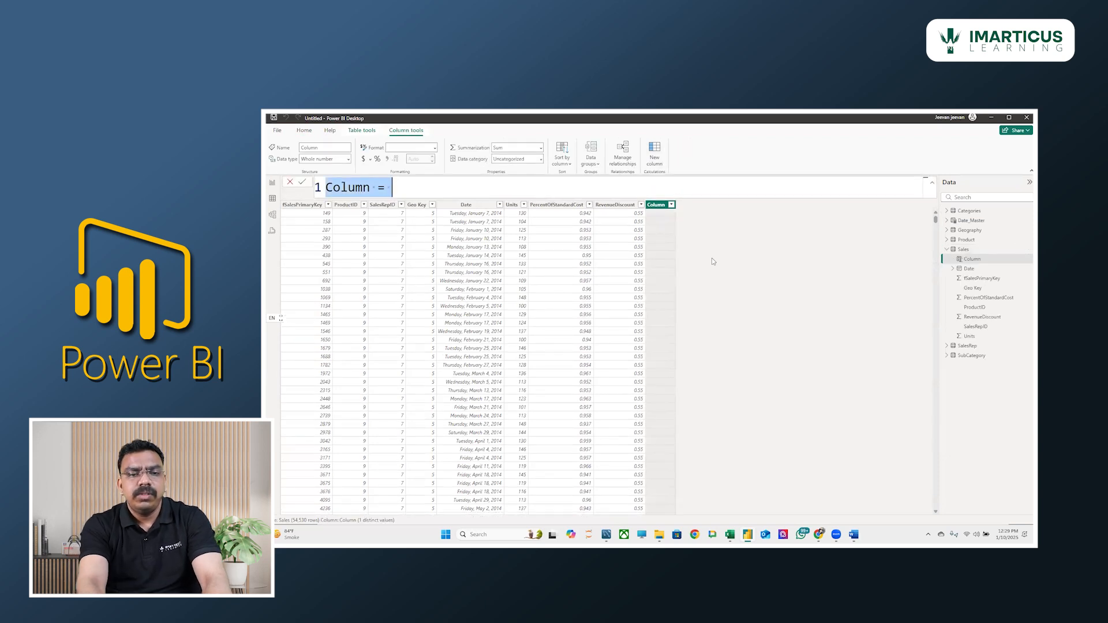
pyautogui.write('Total_')
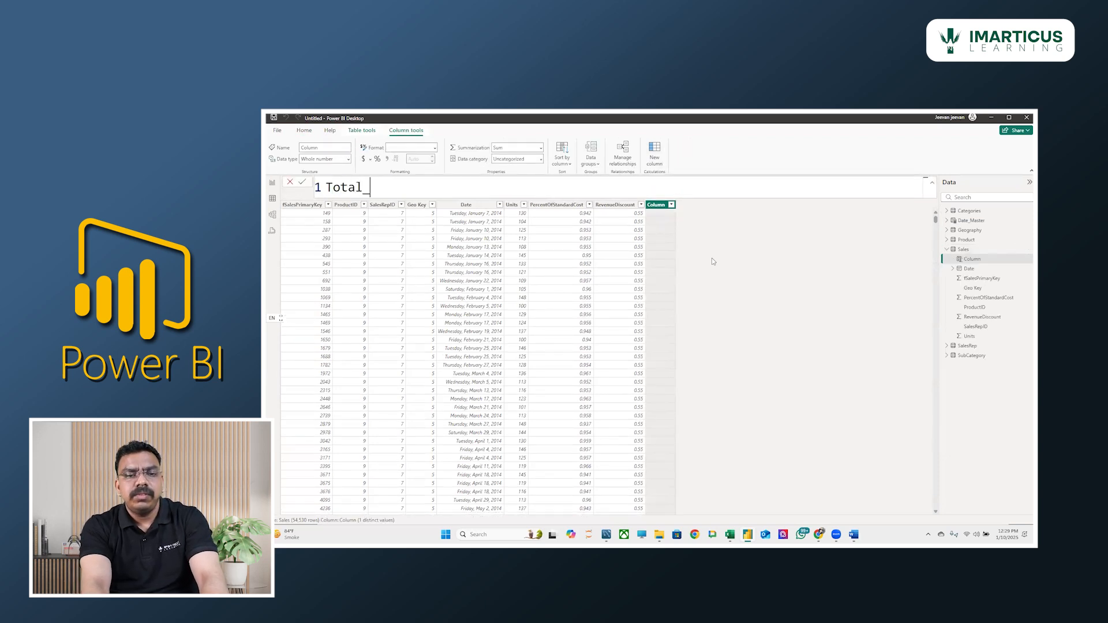
pyautogui.write('Revenue =')
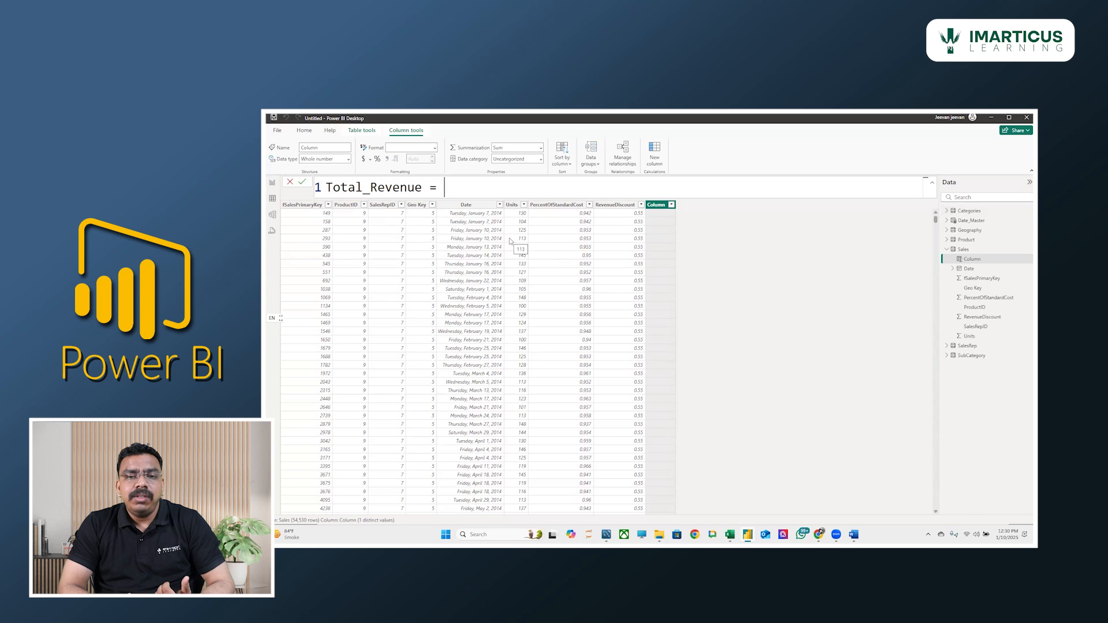
pyautogui.write('retail')
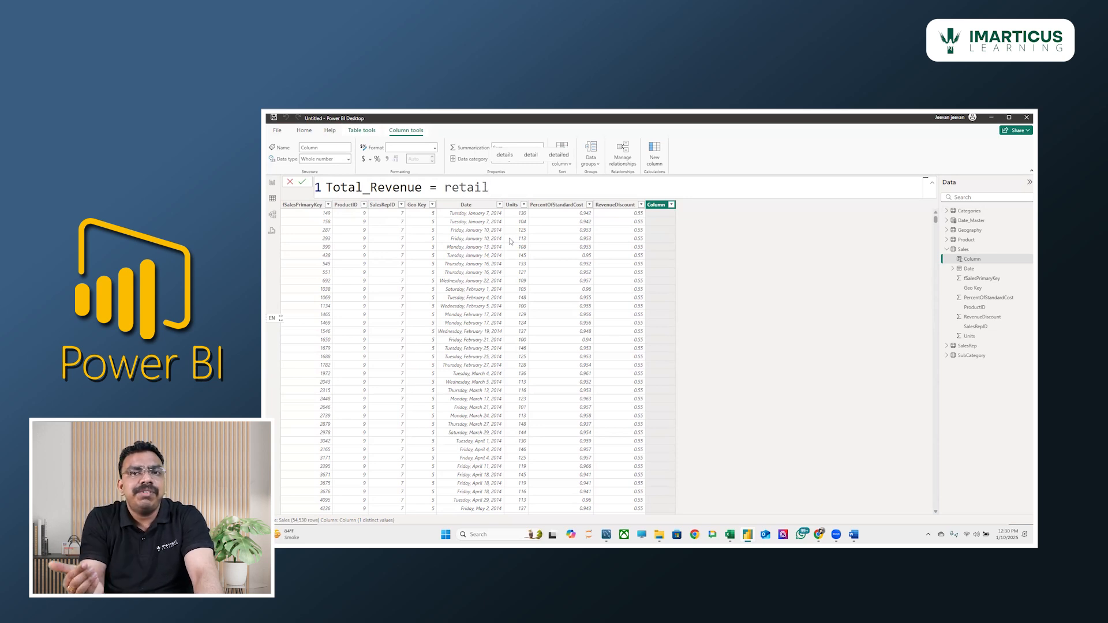
pyautogui.press('BackSpace')
pyautogui.press('BackSpace')
pyautogui.press('BackSpace')
pyautogui.press('BackSpace')
pyautogui.press('BackSpace')
pyautogui.press('BackSpace')
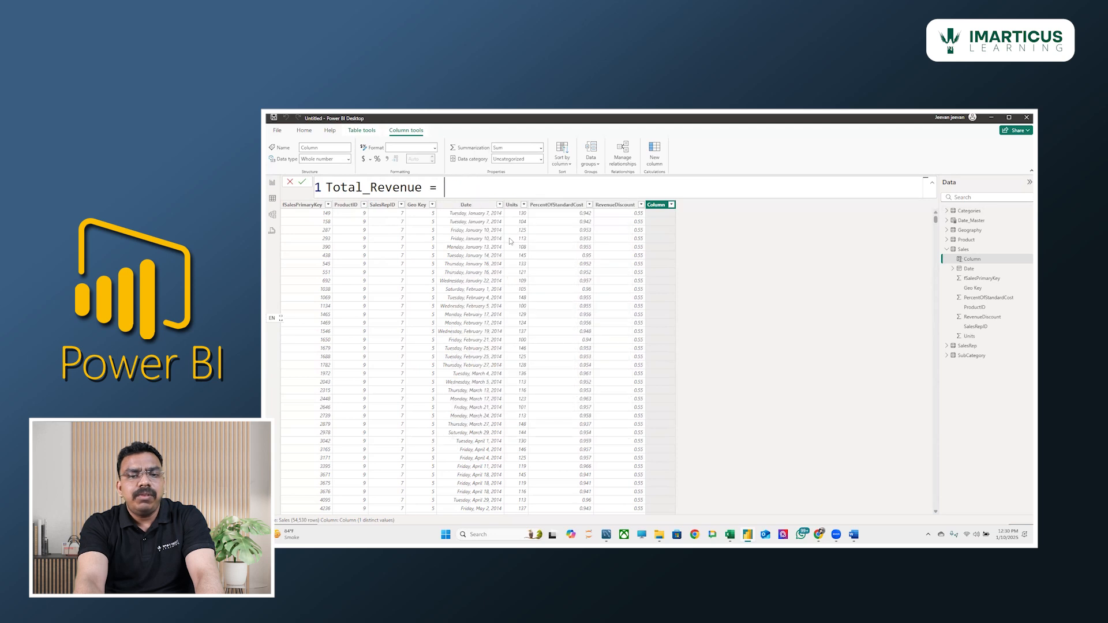
# - Begin the Total_Revenue formula by multiplying Sales[Units] by the RELATED function
pyautogui.write('u')
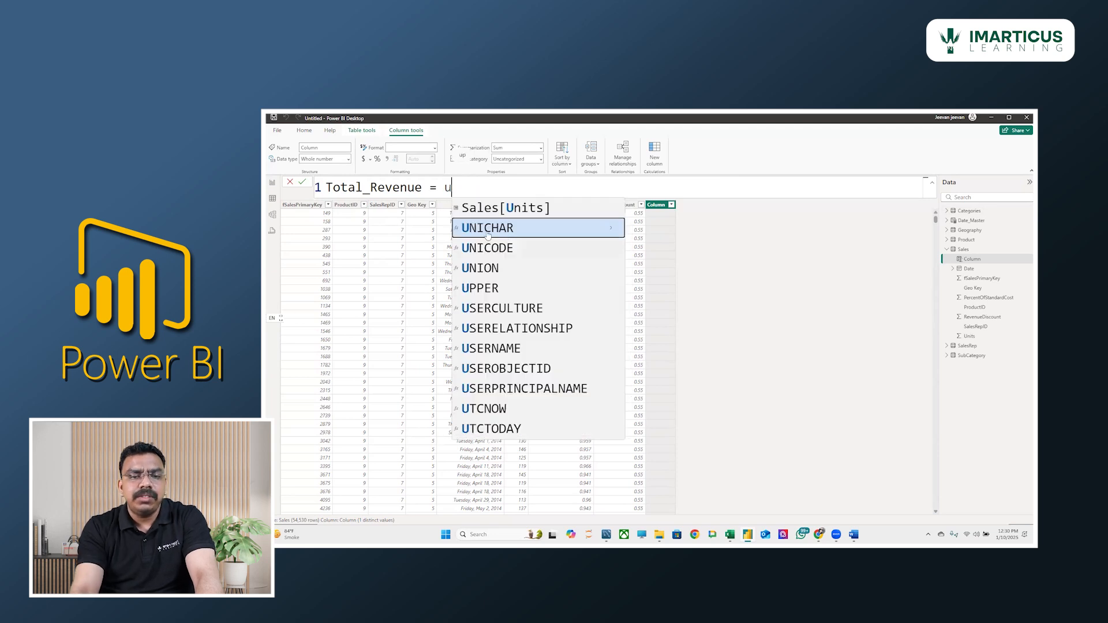
pyautogui.click(496, 209)
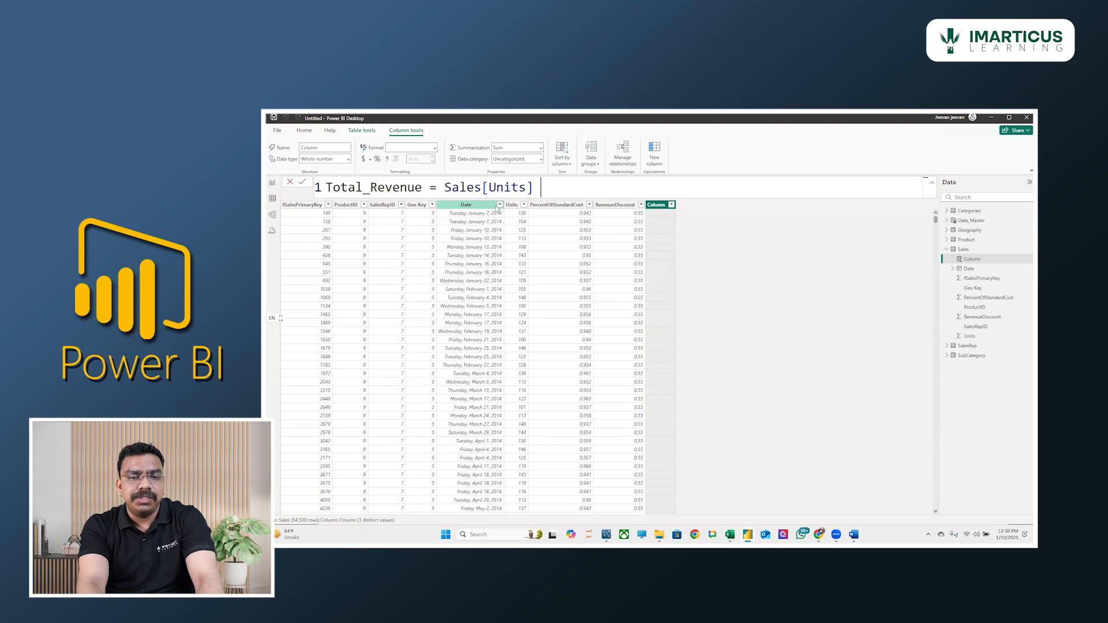
pyautogui.write('* ')
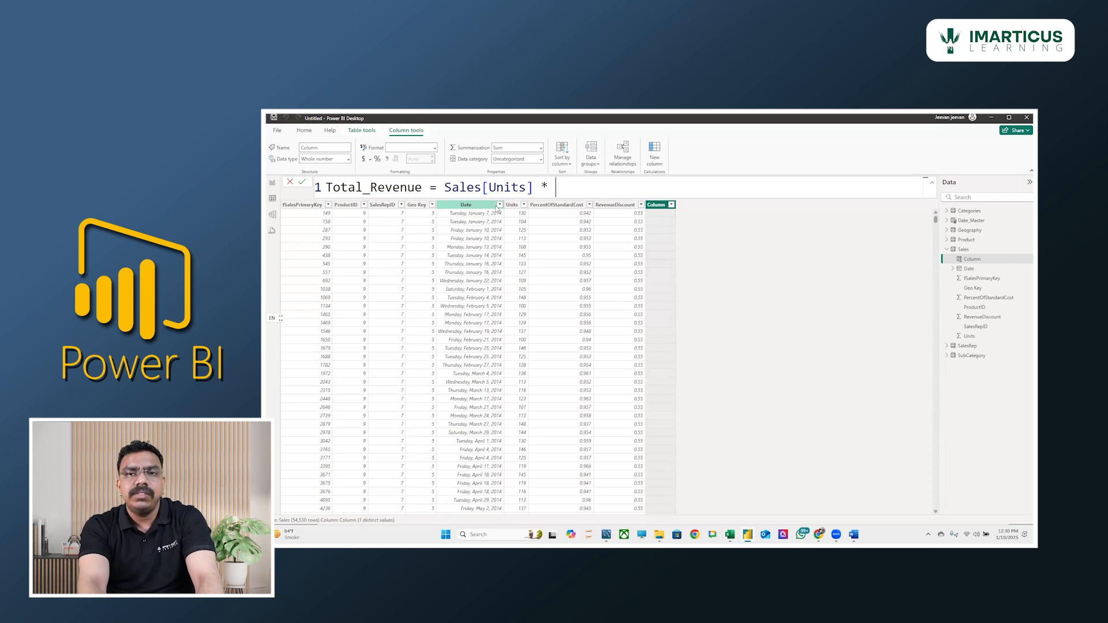
pyautogui.write('re')
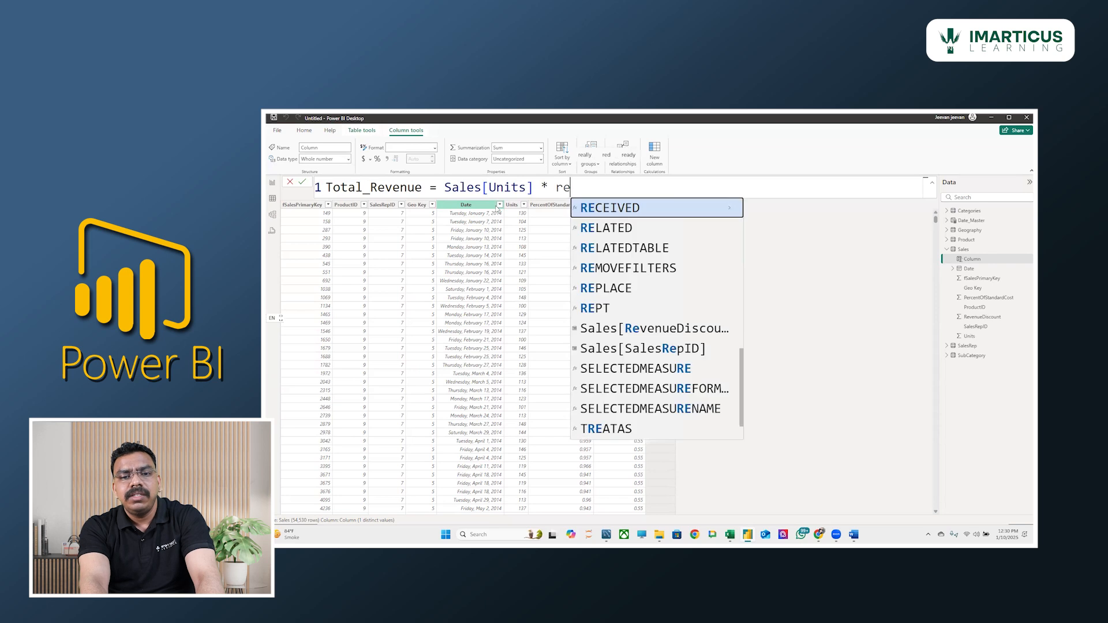
pyautogui.press('BackSpace')
pyautogui.press('BackSpace')
pyautogui.write('re')
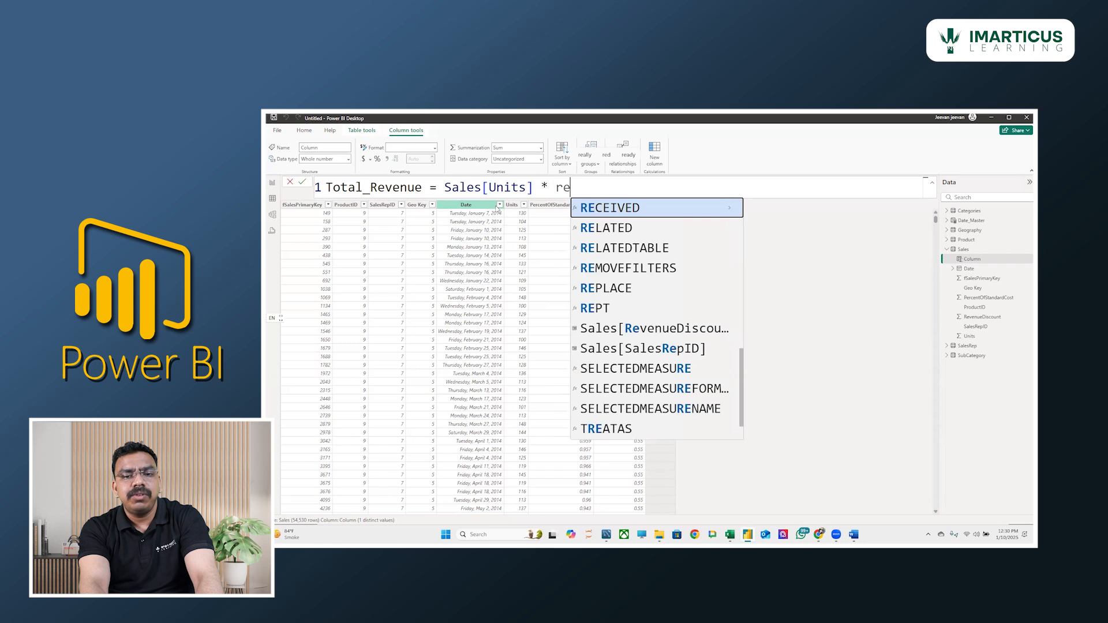
pyautogui.write('la')
pyautogui.press('Tab')
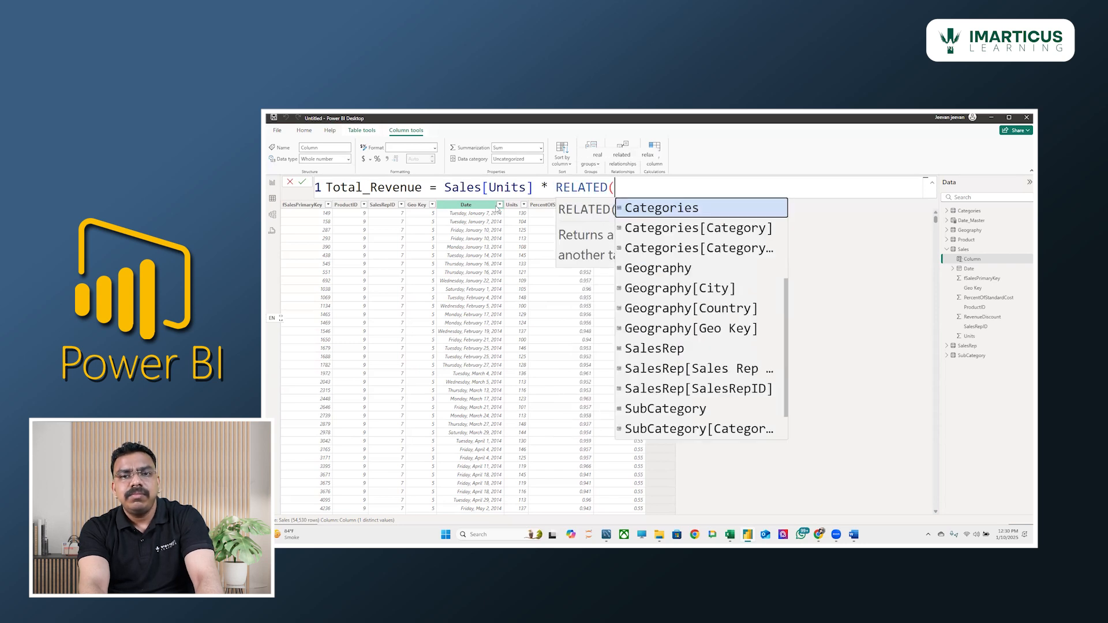
pyautogui.press('Escape')
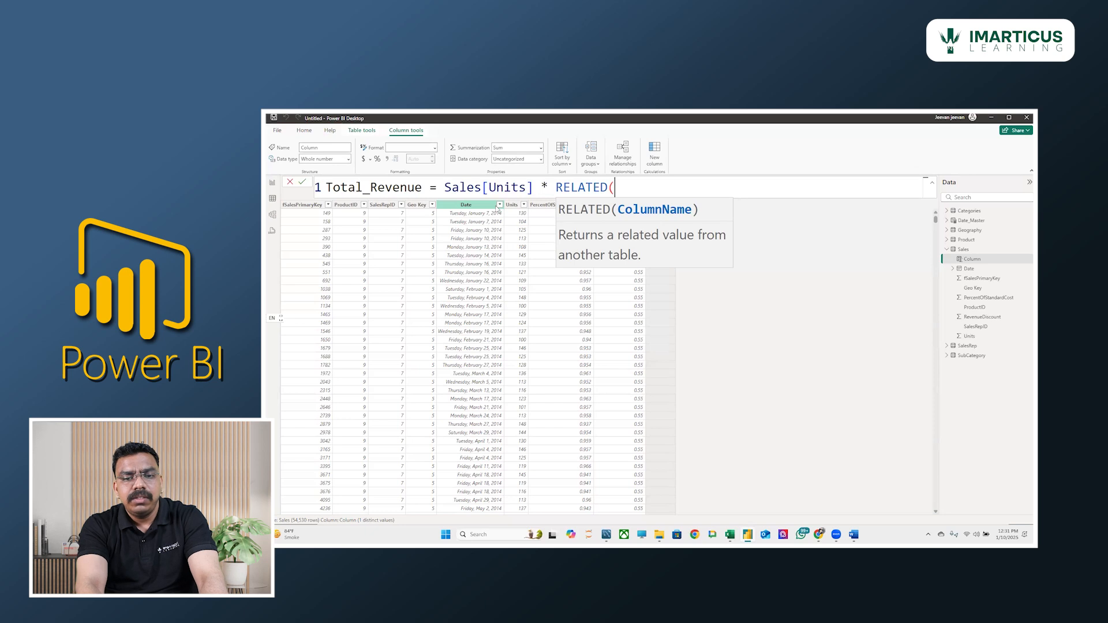
# - Complete the Total_Revenue formula with 'Product'[RetailPrice] as the RELATED column and commit the calculated column
pyautogui.write('pro')
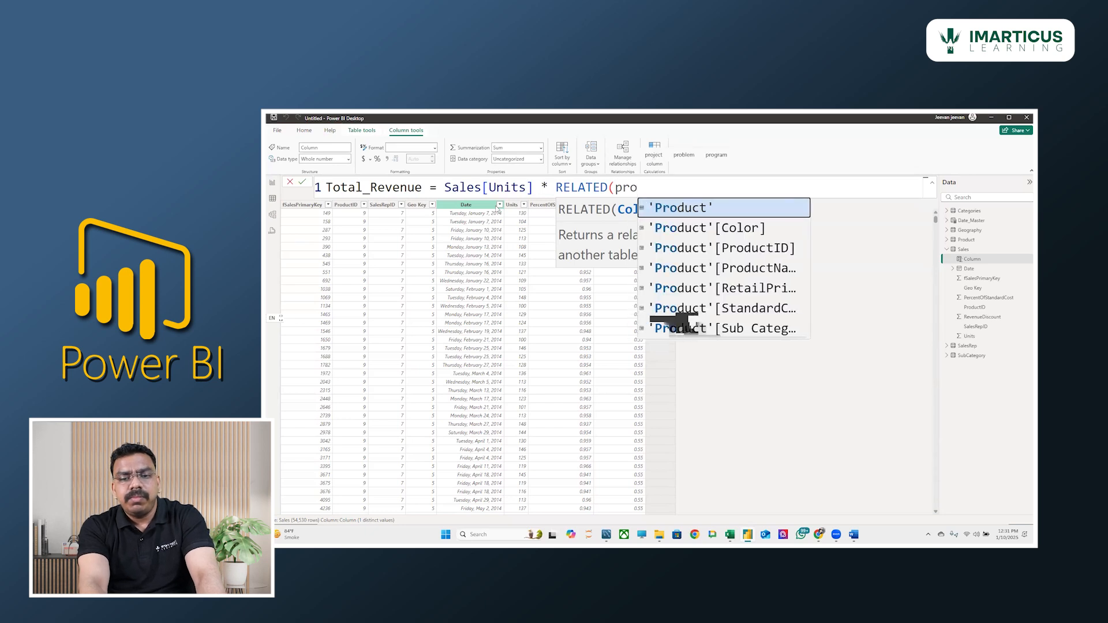
pyautogui.press('Down')
pyautogui.press('Down')
pyautogui.press('Down')
pyautogui.press('Down')
pyautogui.press('Tab')
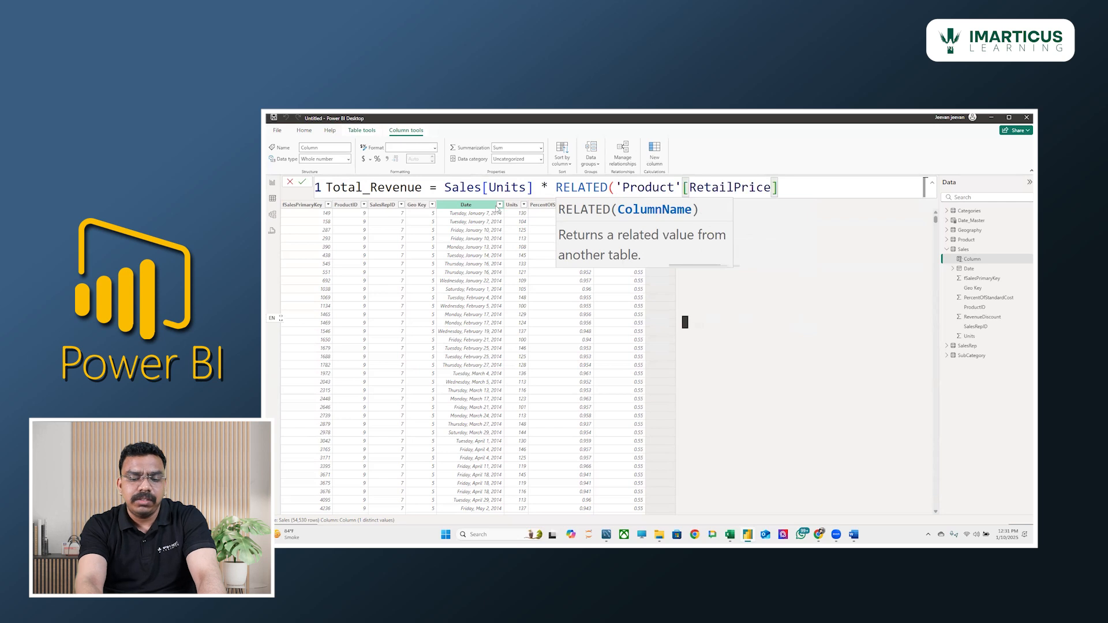
pyautogui.write(')')
pyautogui.press('Return')
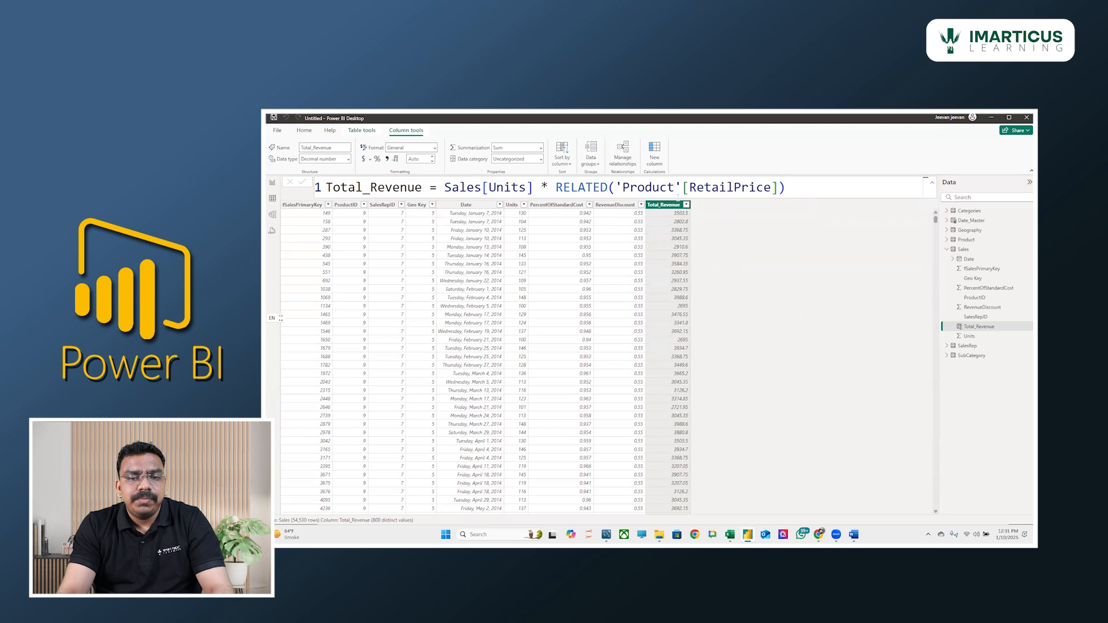
# - Examine the relationship diagram linking Product and Sales, along with the report page and table data
pyautogui.click(272, 214)
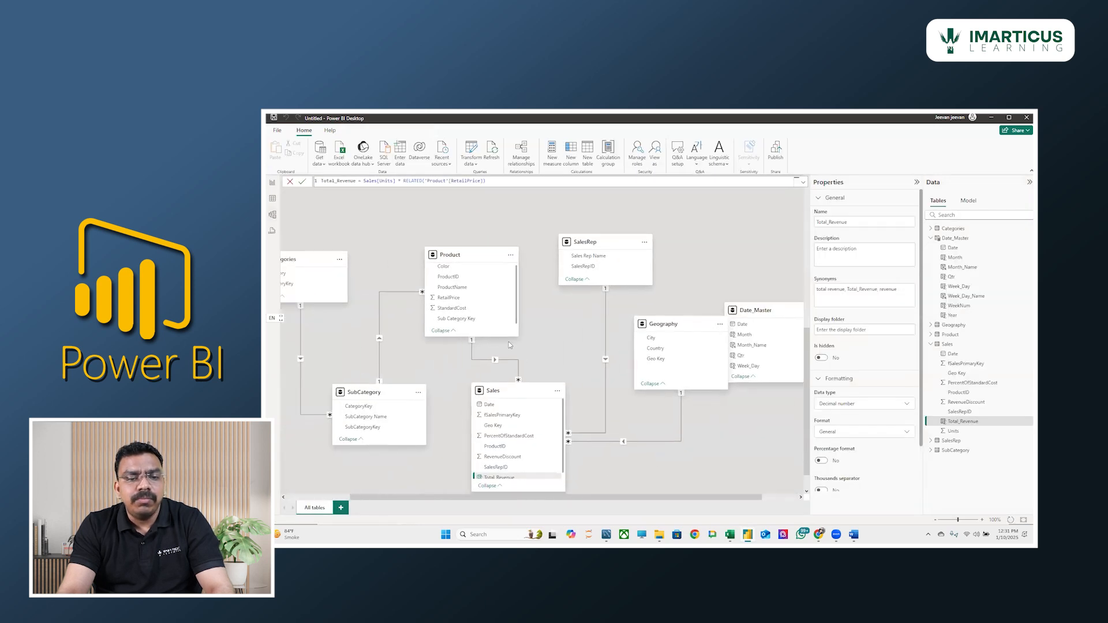
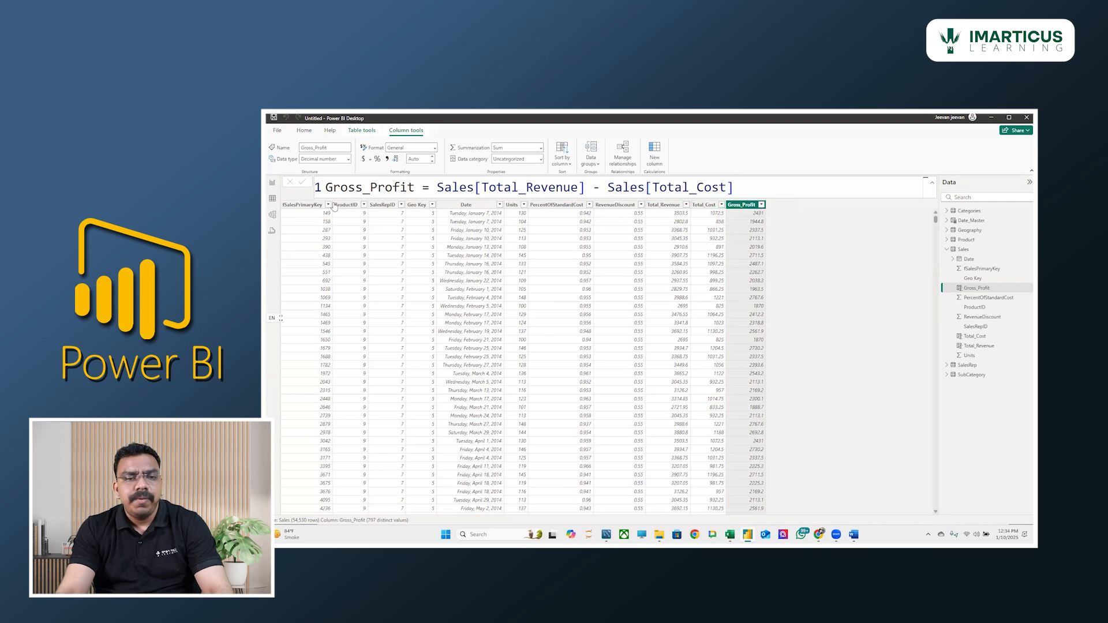
pyautogui.click(272, 183)
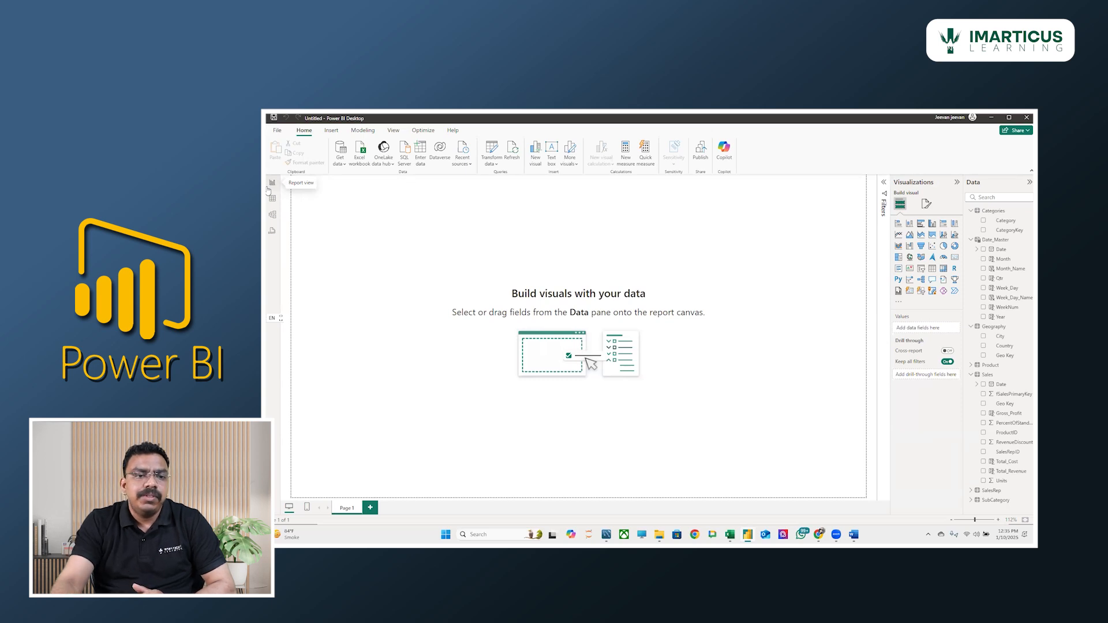
pyautogui.click(271, 215)
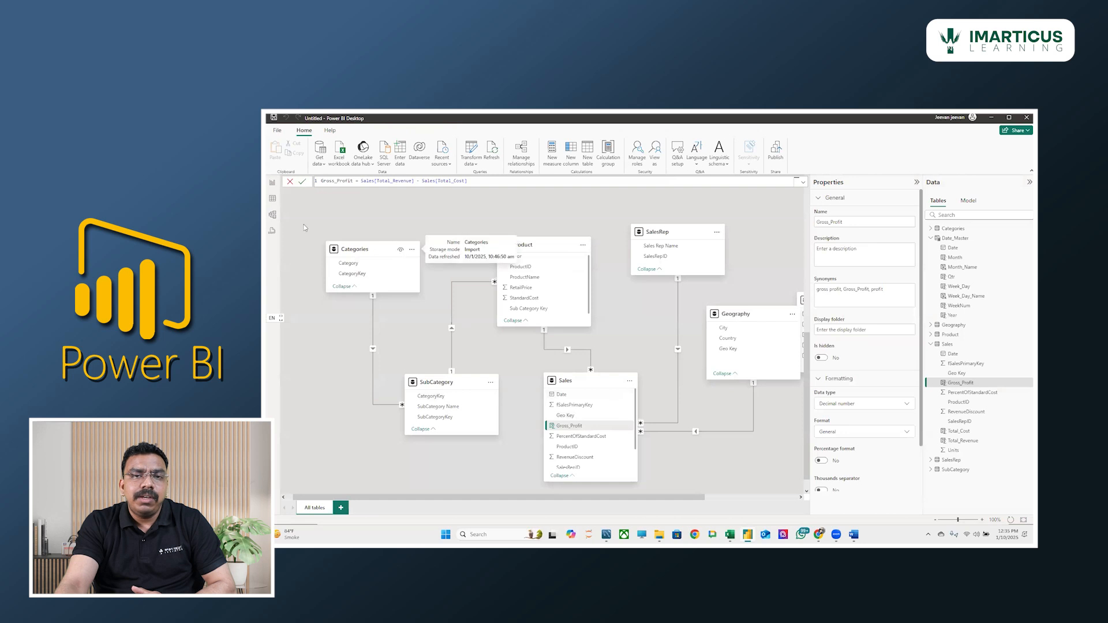
pyautogui.click(272, 199)
# - Add a wide, short card visual to Page 1 of the report and show Total_Revenue in it
pyautogui.click(273, 184)
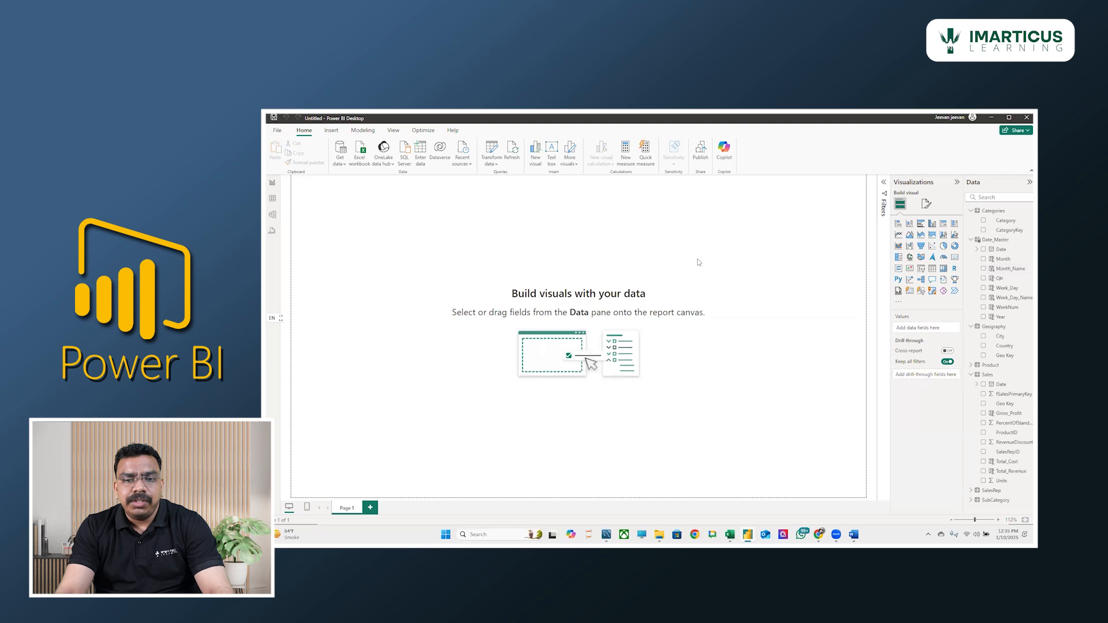
pyautogui.click(955, 257)
pyautogui.moveTo(365, 228); pyautogui.dragTo(374, 345)
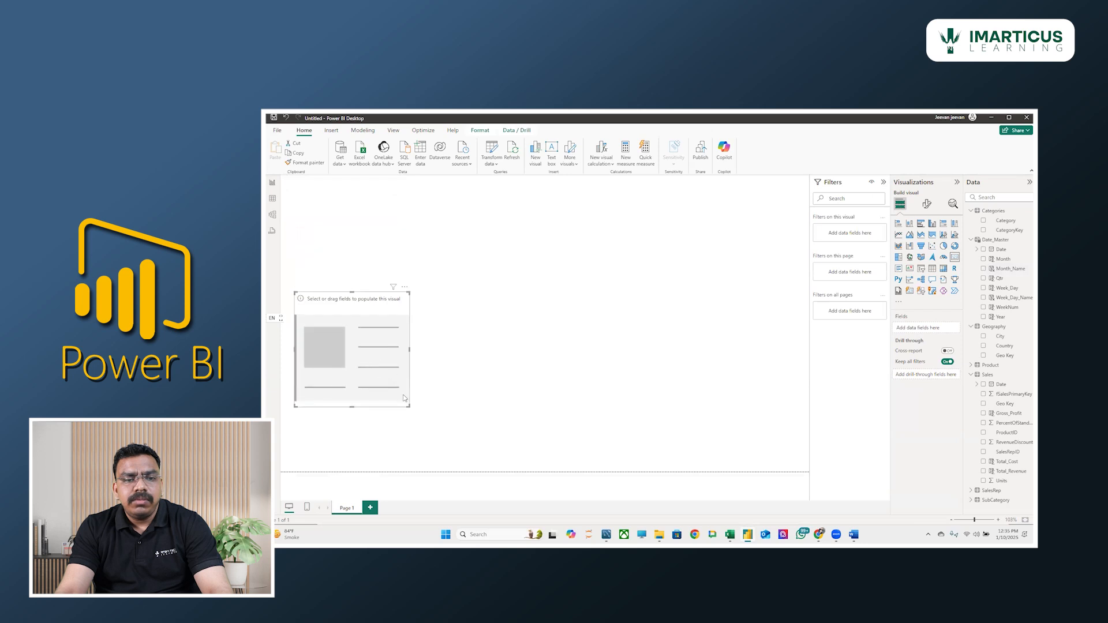
pyautogui.moveTo(411, 408); pyautogui.dragTo(443, 351)
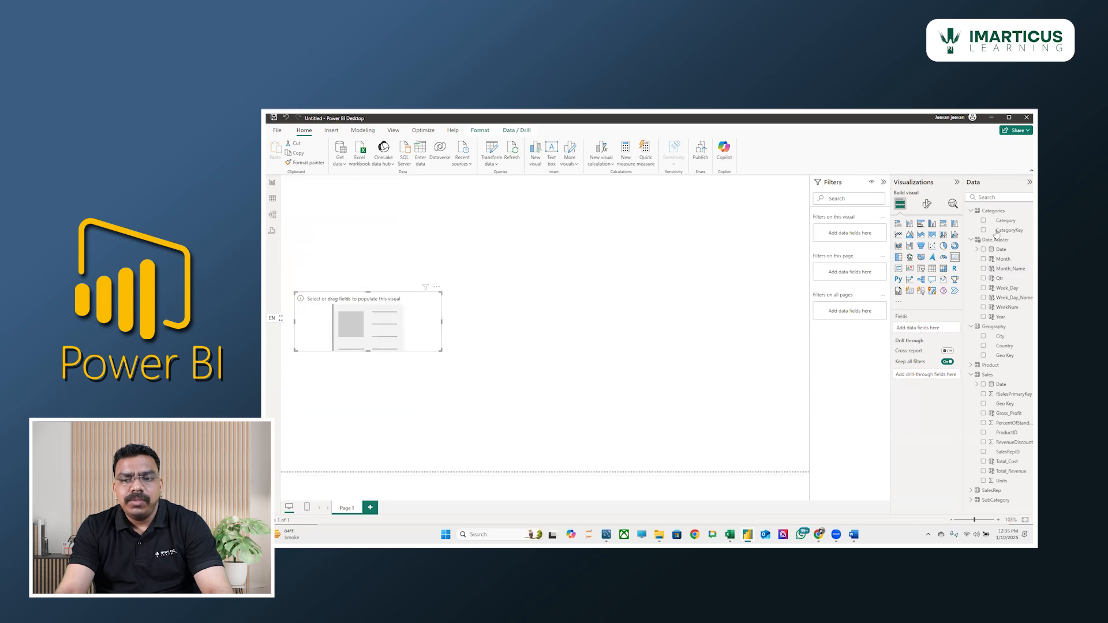
pyautogui.click(995, 200)
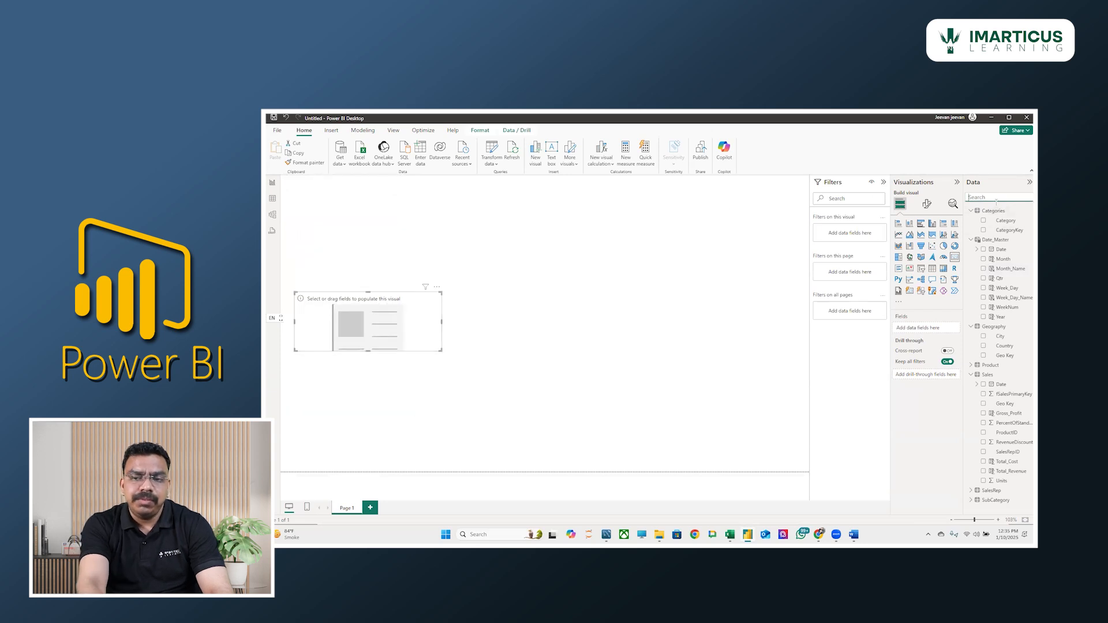
pyautogui.write('total')
pyautogui.click(984, 231)
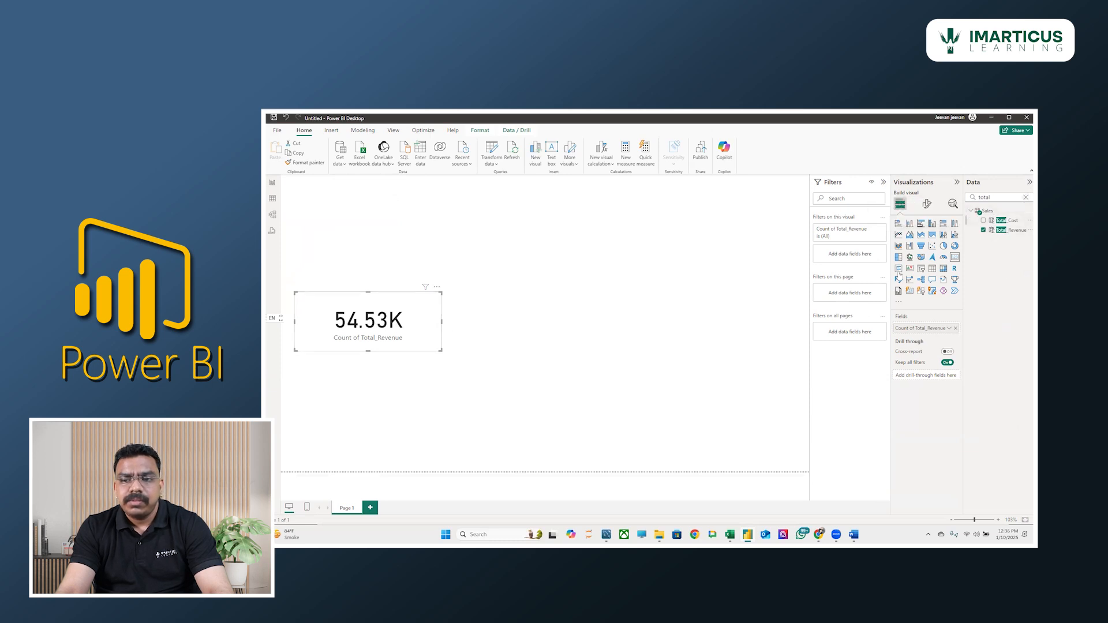
pyautogui.click(731, 323)
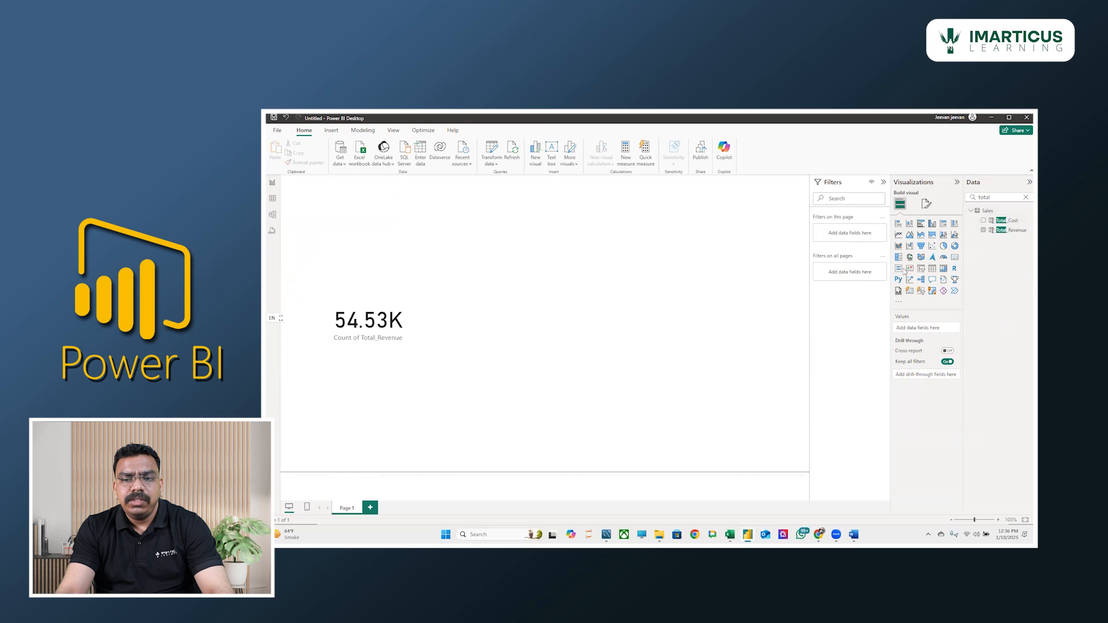
# - Duplicate the Total_Revenue card beside the original and replace its field with Total_Cost
pyautogui.click(371, 331)
pyautogui.hotkey('ctrl', 'c')
pyautogui.hotkey('ctrl', 'v')
pyautogui.moveTo(372, 331); pyautogui.dragTo(528, 326)
pyautogui.click(984, 229)
pyautogui.click(984, 220)
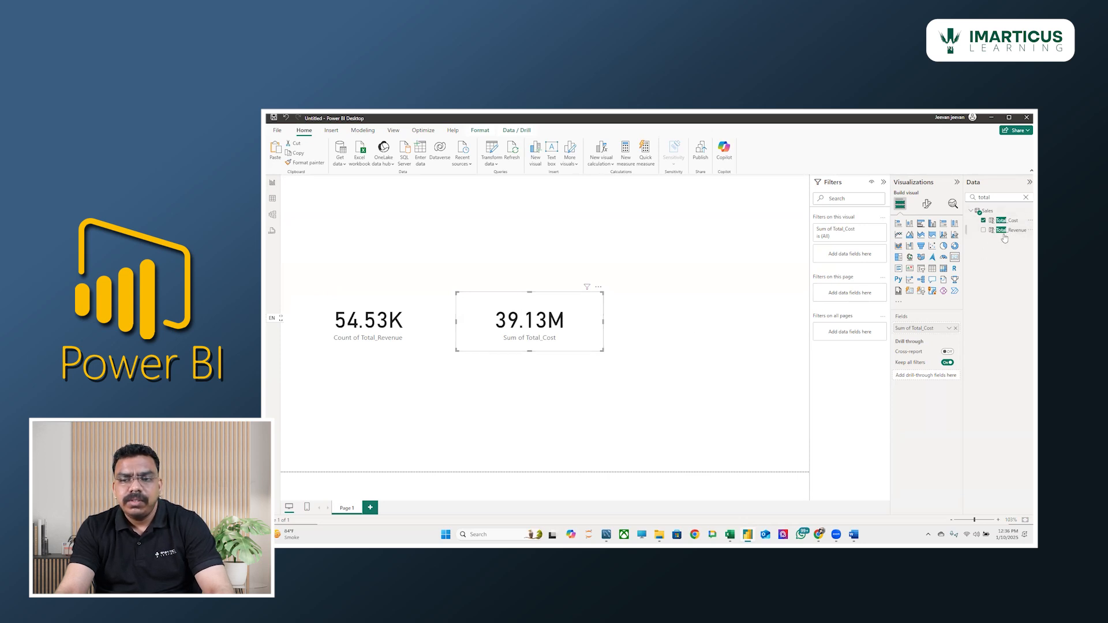
# - Check the Total_Revenue column's formula and summarization in the Sales table data, and return to the report page
pyautogui.click(274, 200)
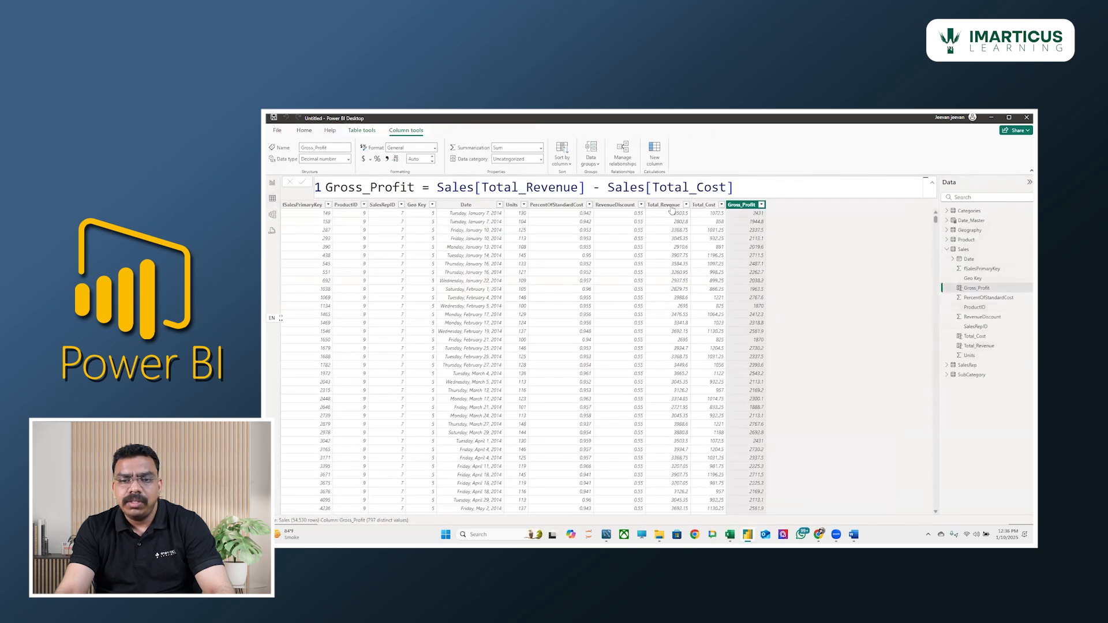
pyautogui.click(664, 205)
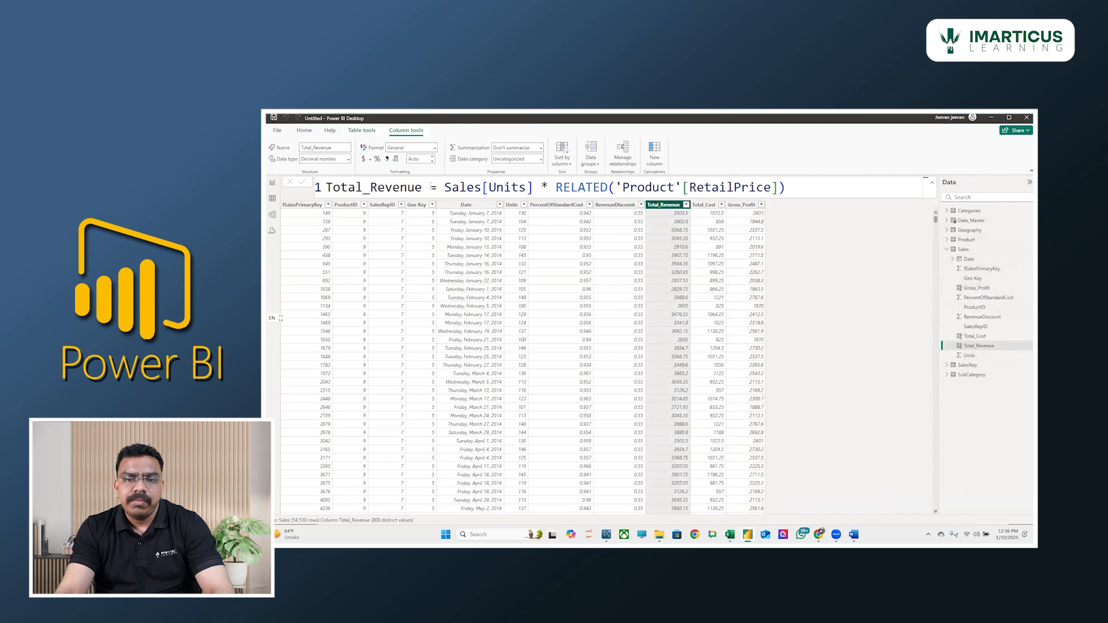
pyautogui.click(273, 183)
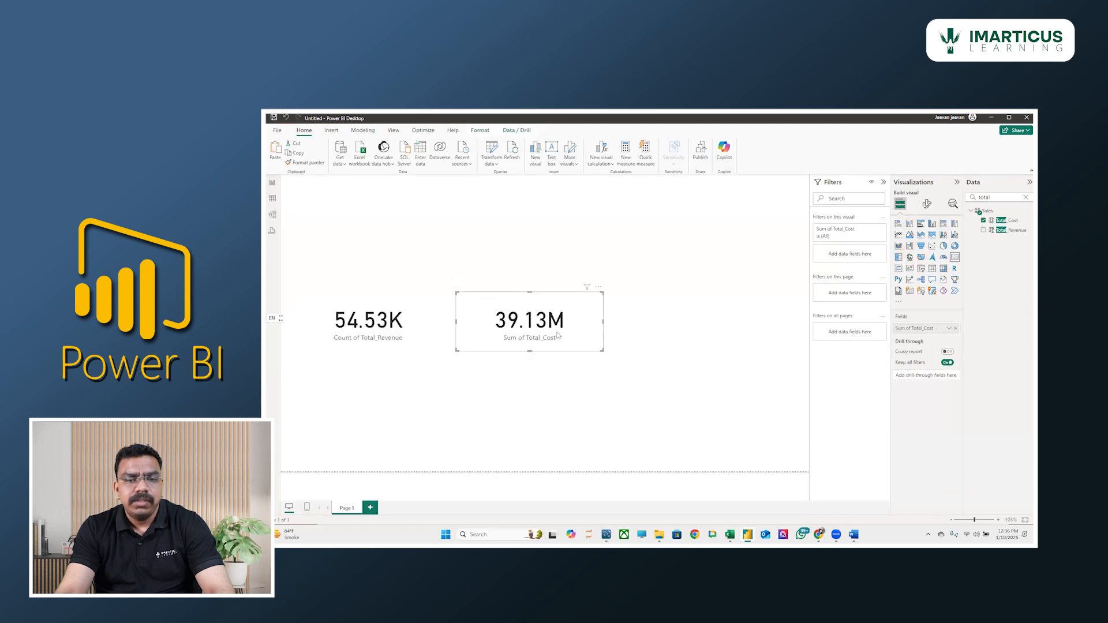
# - Duplicate the Total_Cost card and replace the copy's field with Gross_Profit
pyautogui.hotkey('ctrl', 'c')
pyautogui.hotkey('ctrl', 'v')
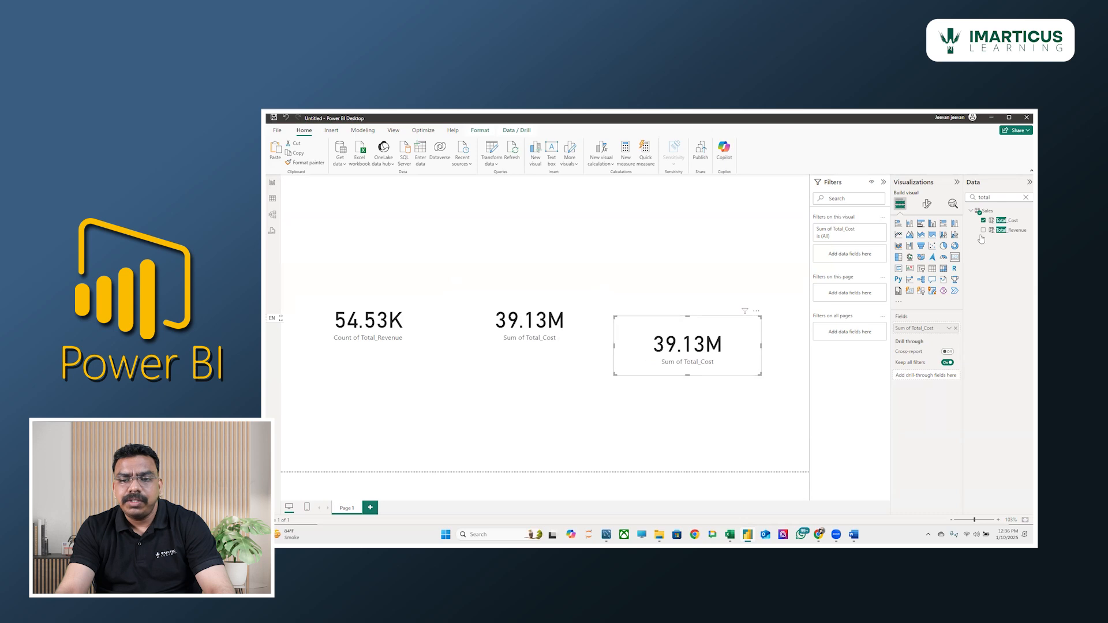
pyautogui.click(1025, 198)
pyautogui.write('gross')
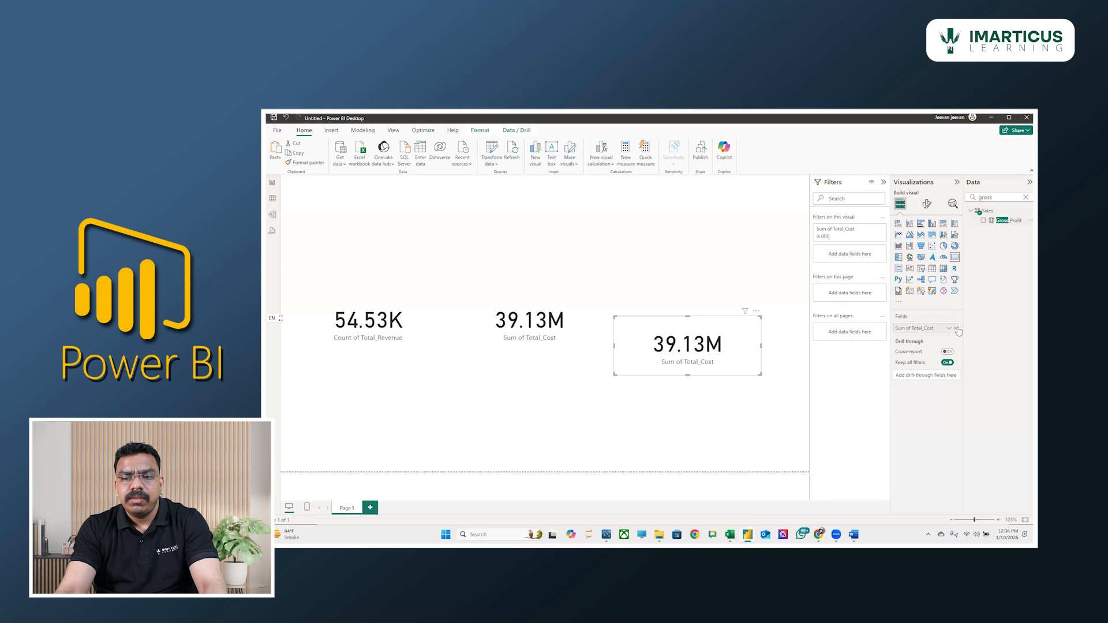
pyautogui.click(983, 220)
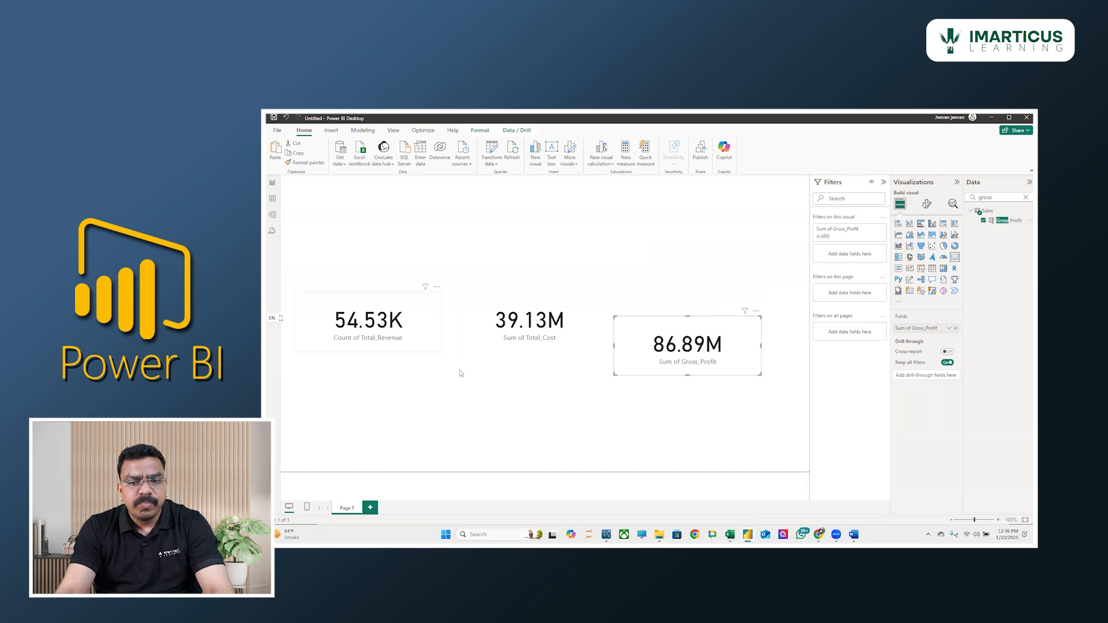
# - Change the aggregation of Total_Revenue in the first card to Sum
pyautogui.click(334, 333)
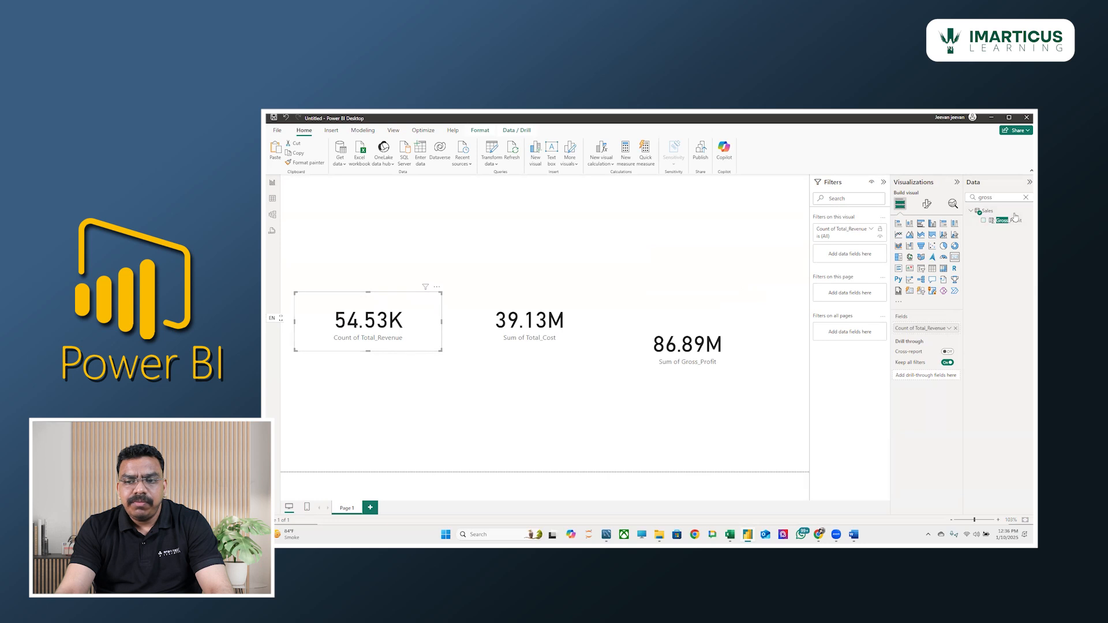
pyautogui.click(1026, 198)
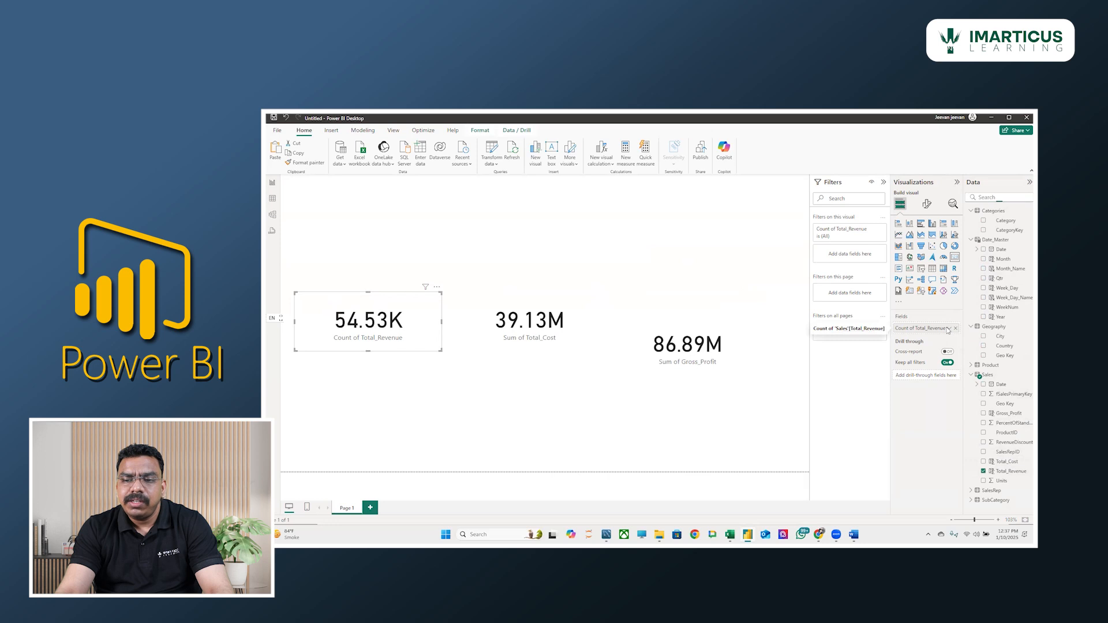
pyautogui.click(948, 328)
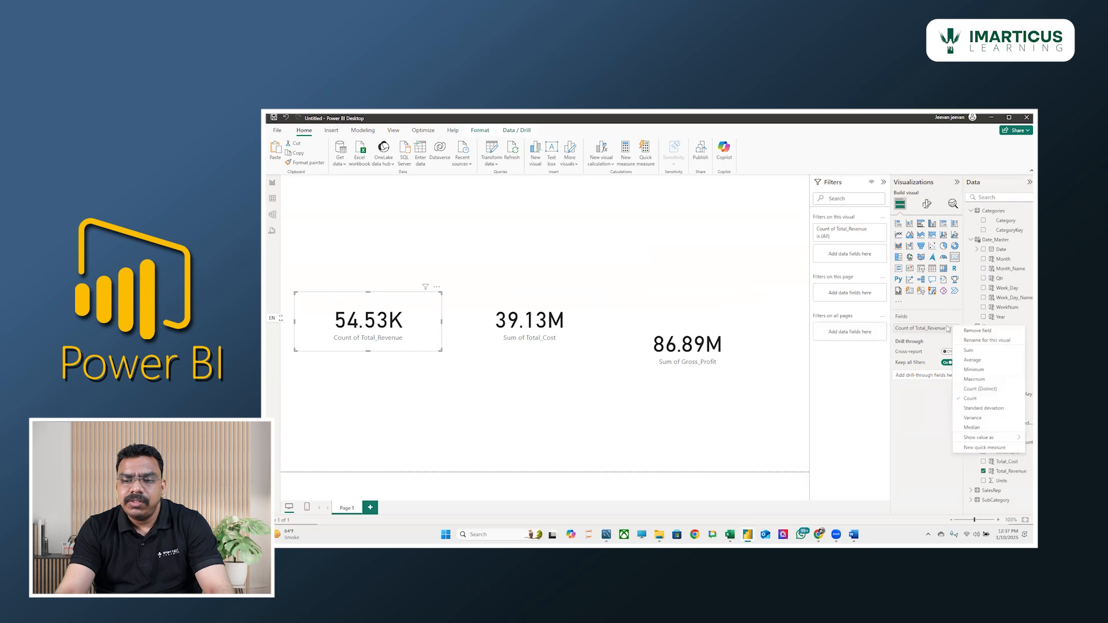
pyautogui.click(969, 350)
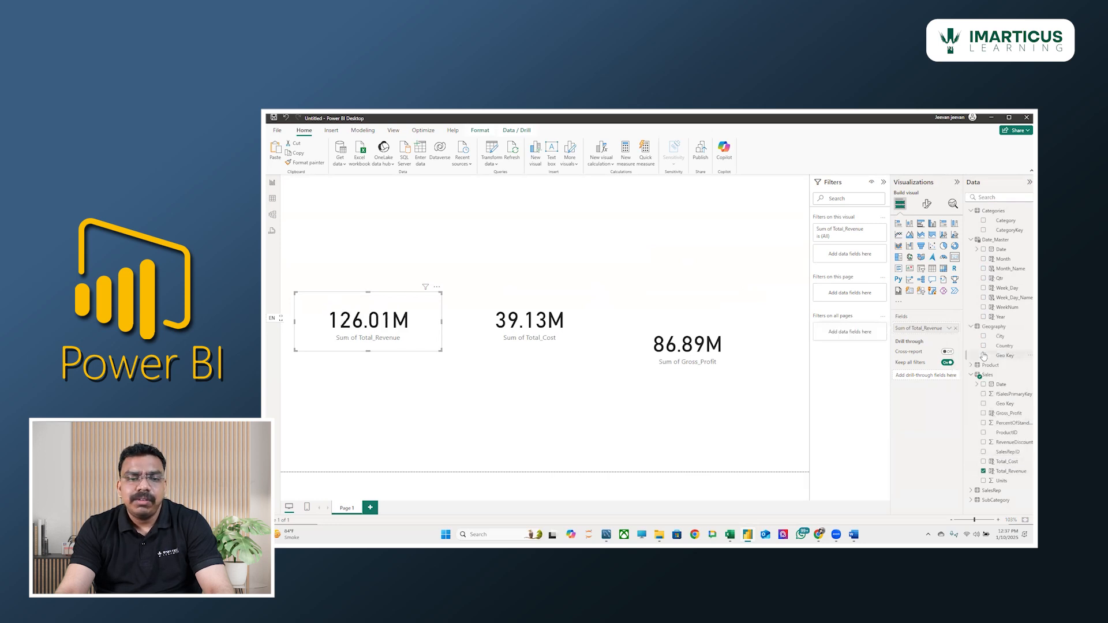
pyautogui.moveTo(983, 356); pyautogui.dragTo(946, 369)
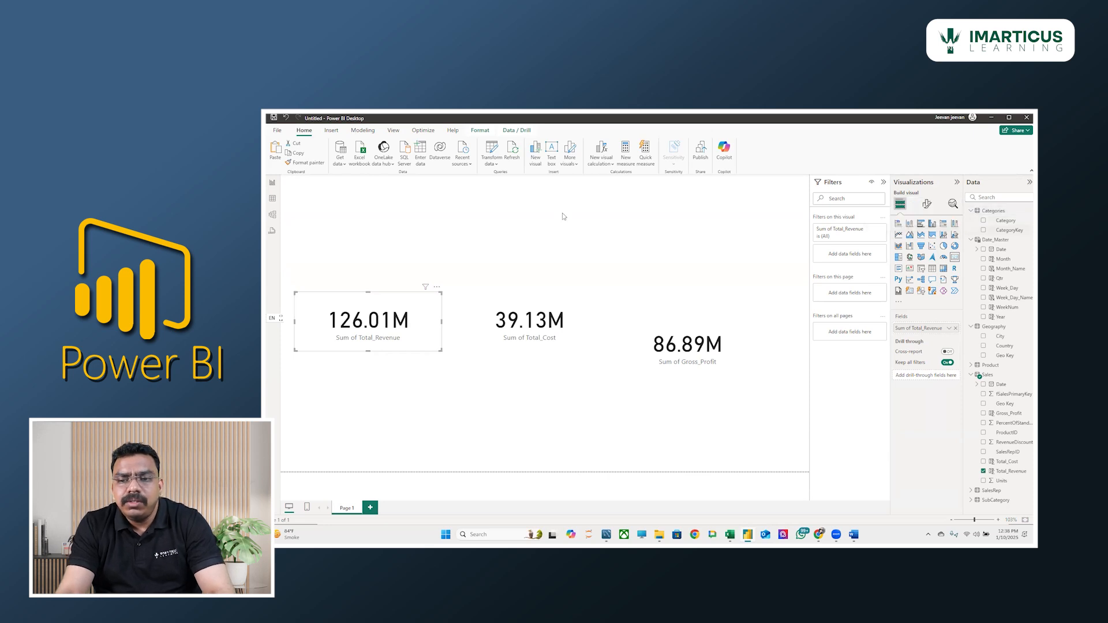
# - Create a new calculated table with the formula Calculations = {1}
pyautogui.click(272, 200)
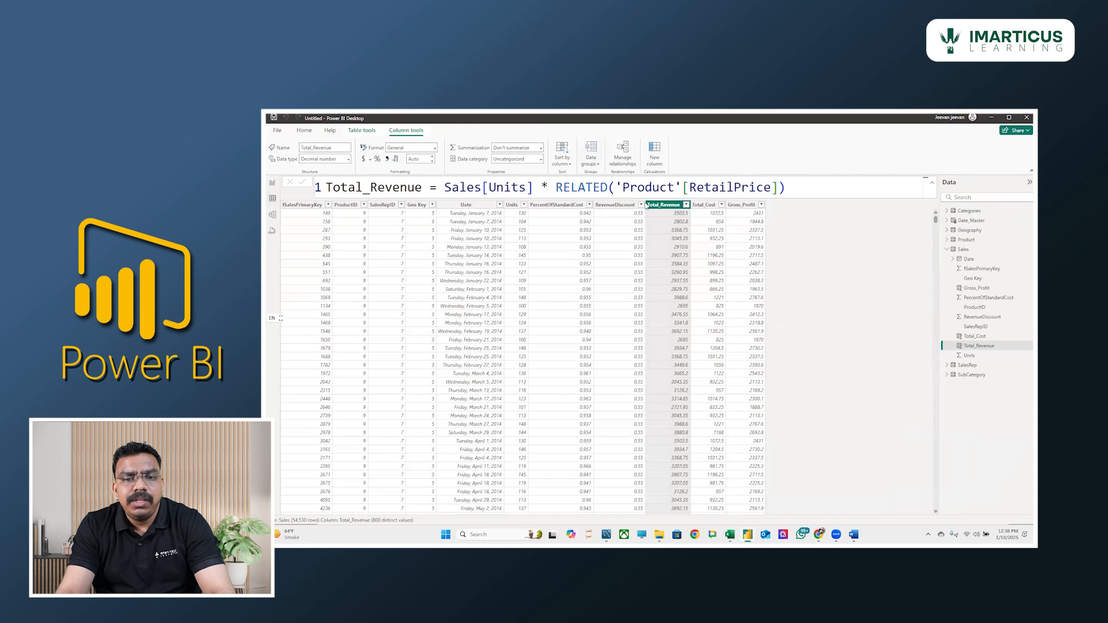
pyautogui.click(362, 131)
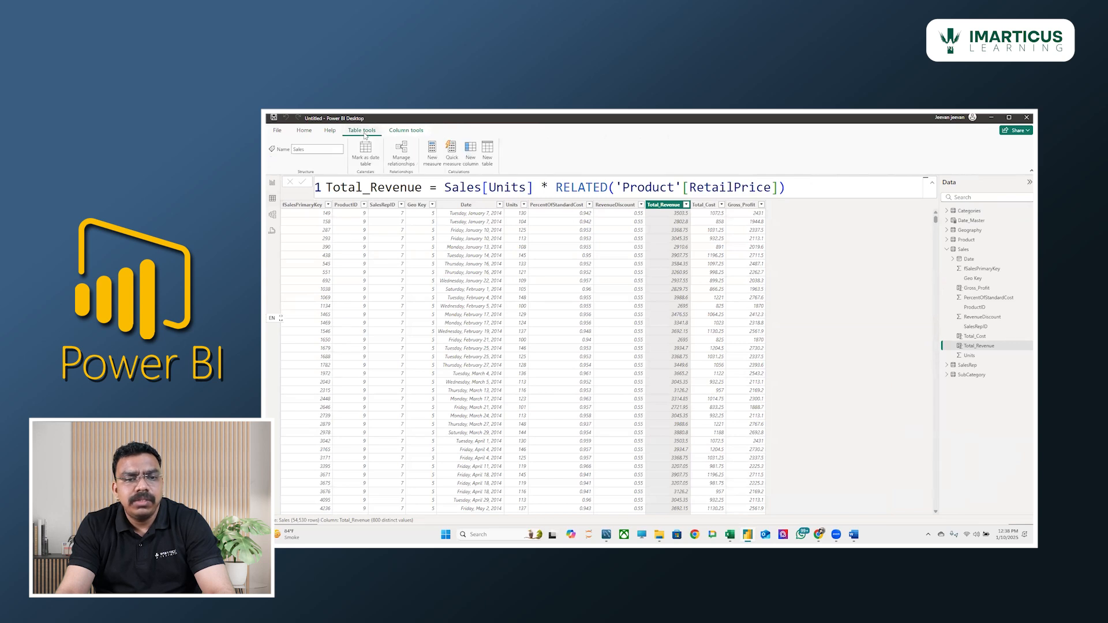
pyautogui.click(488, 149)
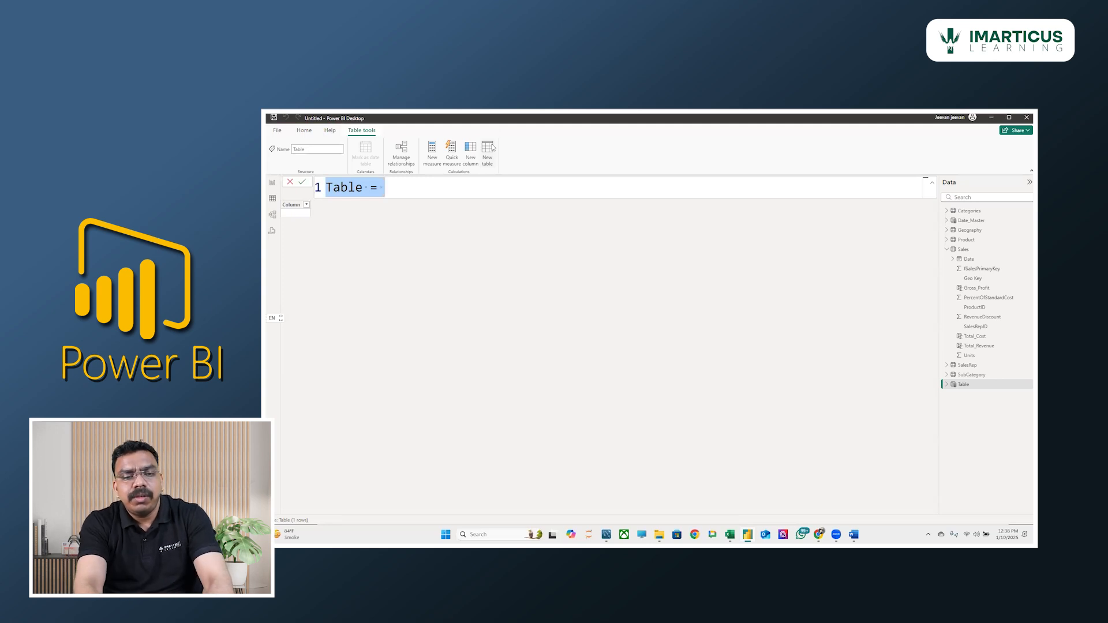
pyautogui.write('Calcu')
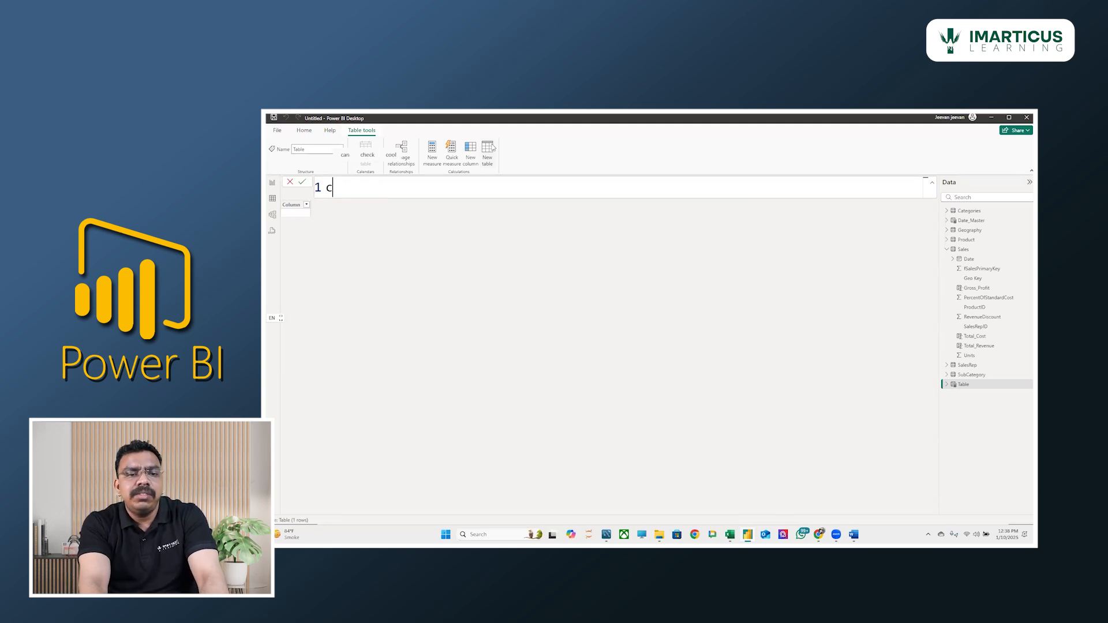
pyautogui.write('lations =')
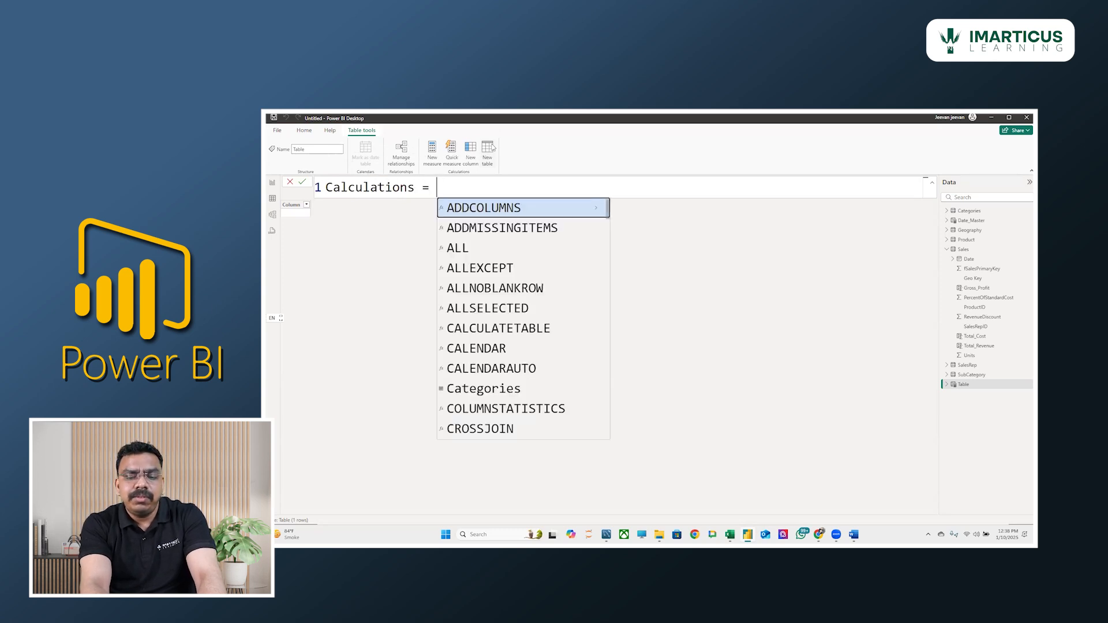
pyautogui.write(' {1}')
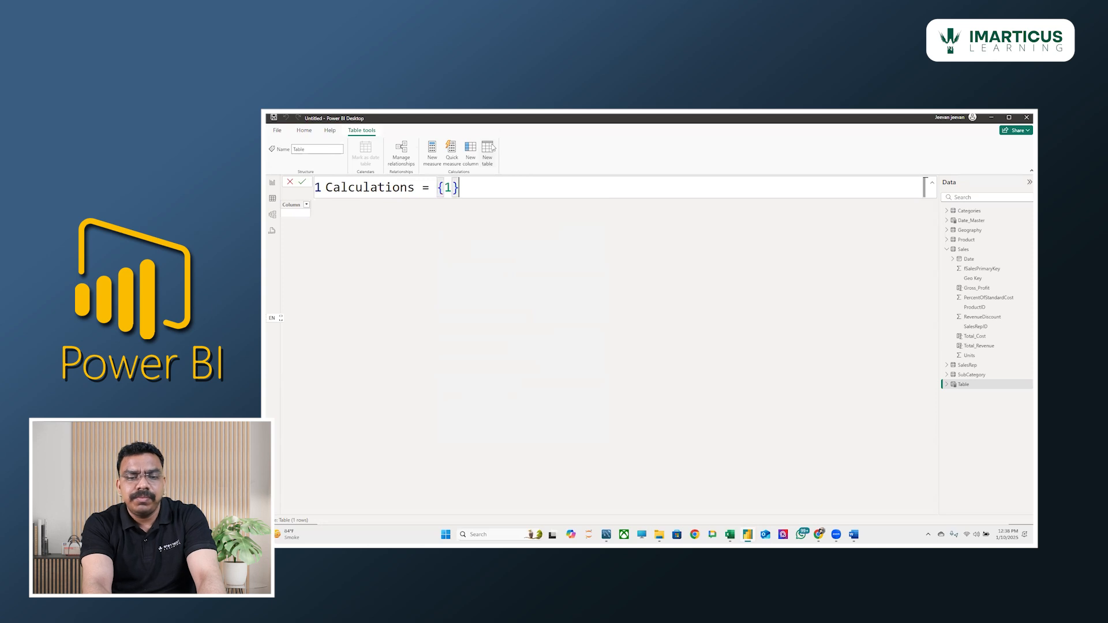
pyautogui.press('Return')
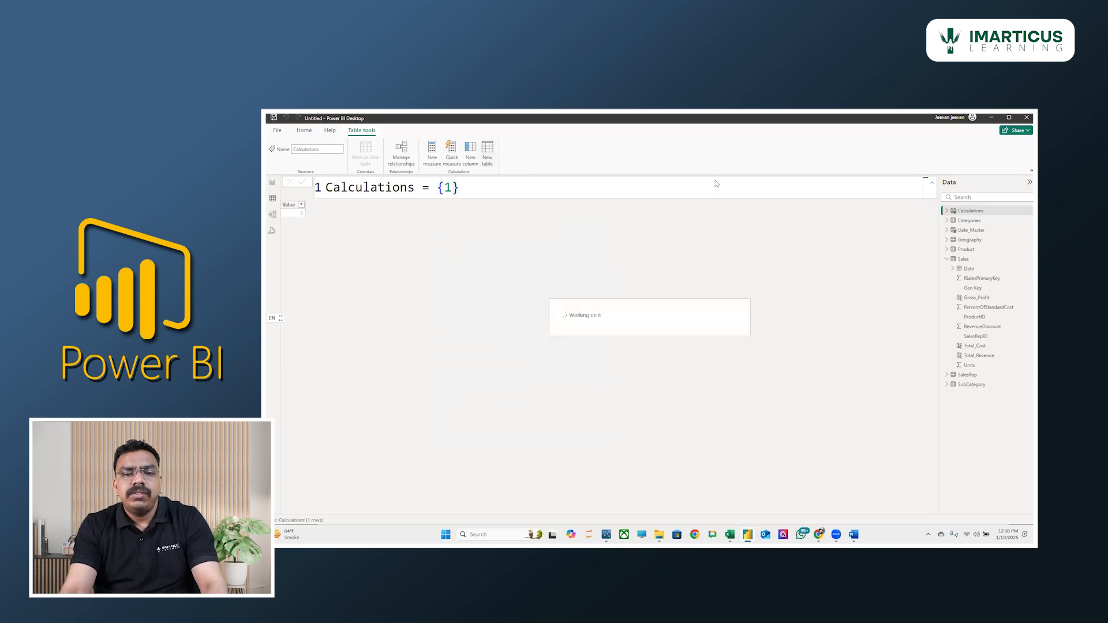
pyautogui.click(963, 213)
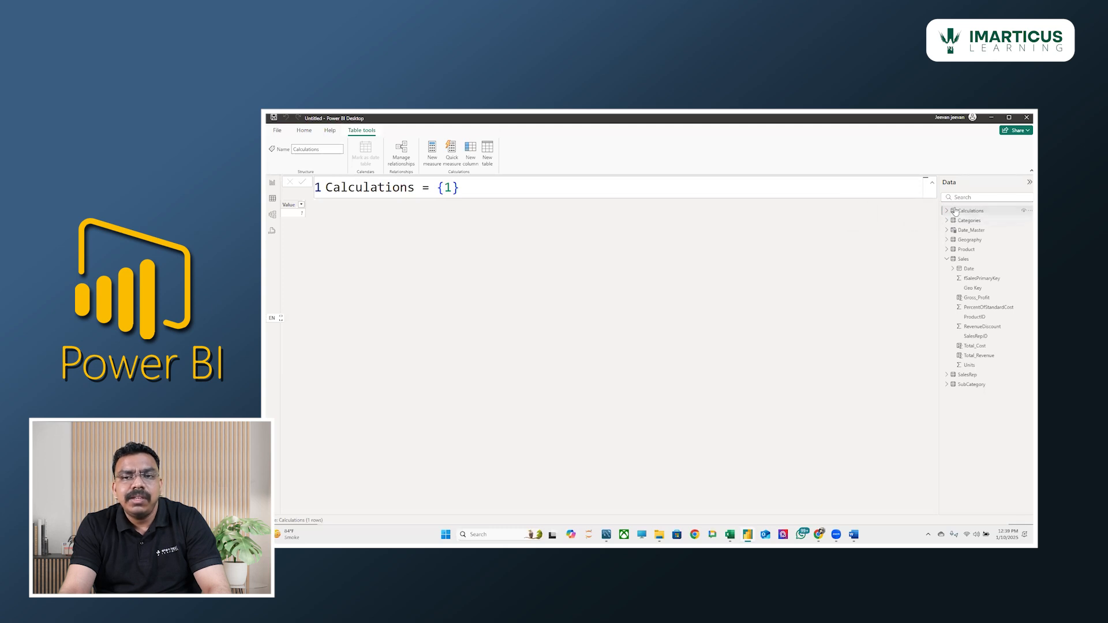
# - Return to the report page and move the Total_Revenue, Total_Cost and Gross_Profit cards lower on the canvas
pyautogui.click(271, 182)
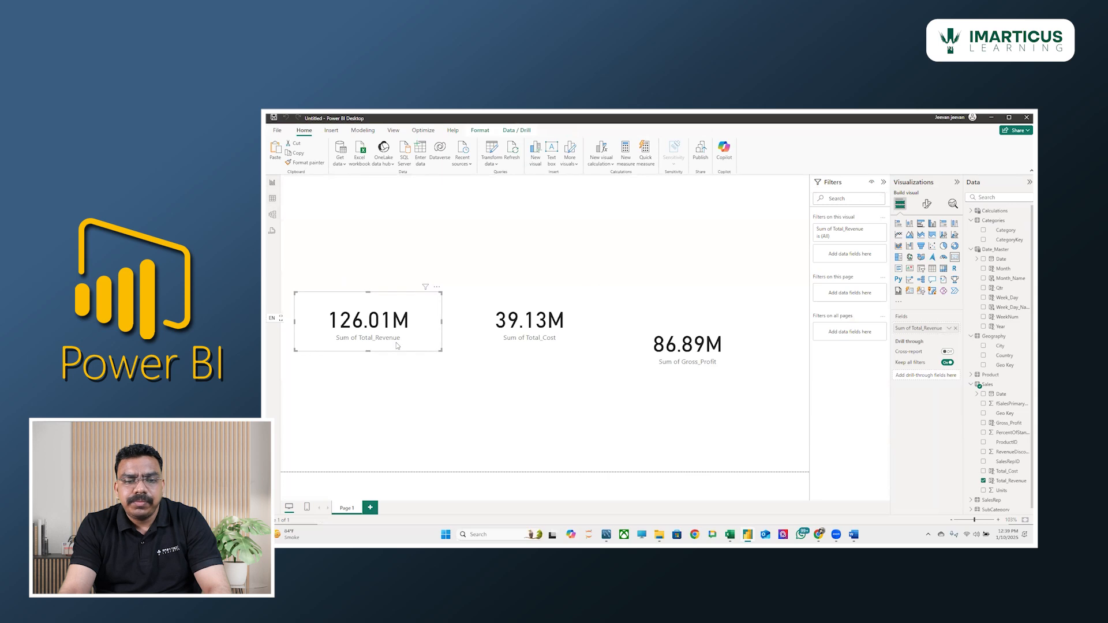
pyautogui.moveTo(396, 341); pyautogui.dragTo(399, 410)
pyautogui.moveTo(577, 323); pyautogui.dragTo(577, 377)
pyautogui.moveTo(634, 348); pyautogui.dragTo(637, 377)
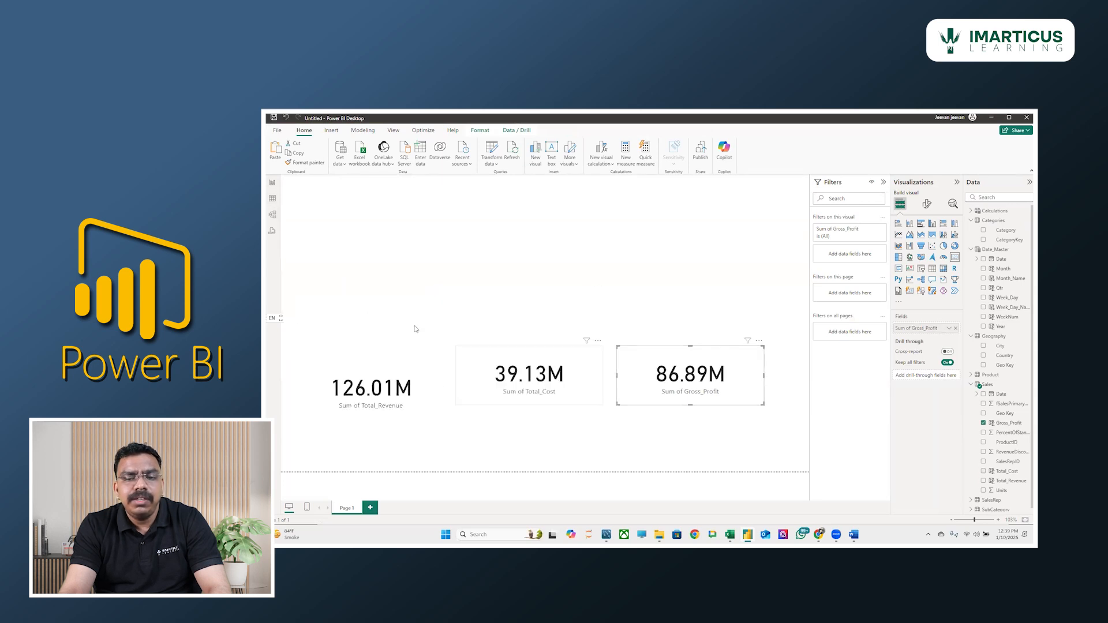
pyautogui.click(414, 307)
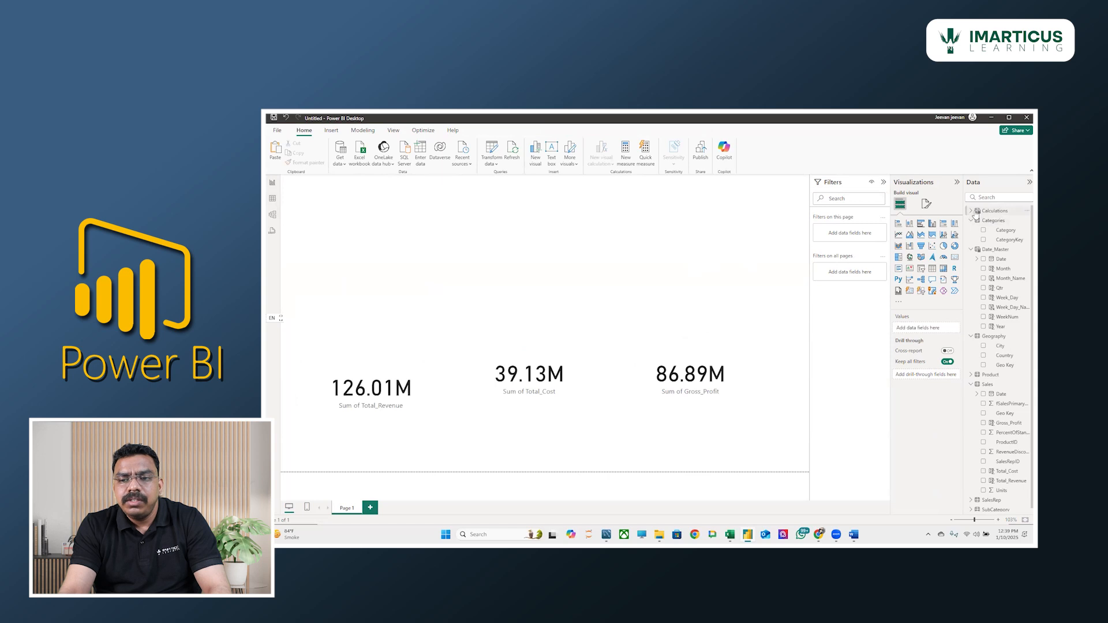
# - Add a new measure named Total_Revenue to the Calculations table
pyautogui.click(971, 211)
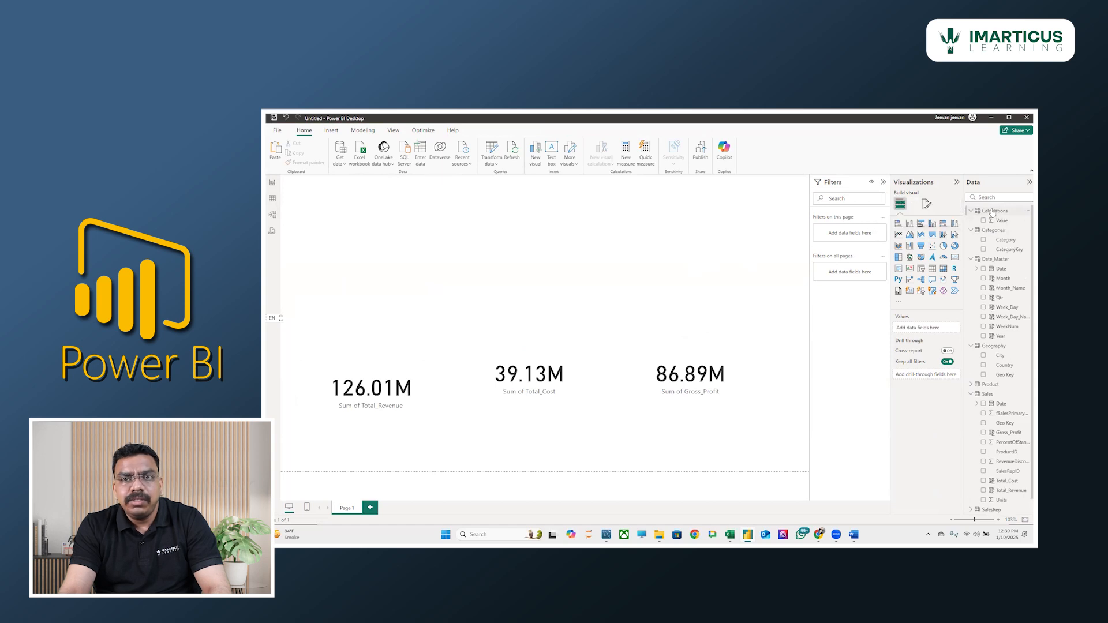
pyautogui.rightClick(993, 212)
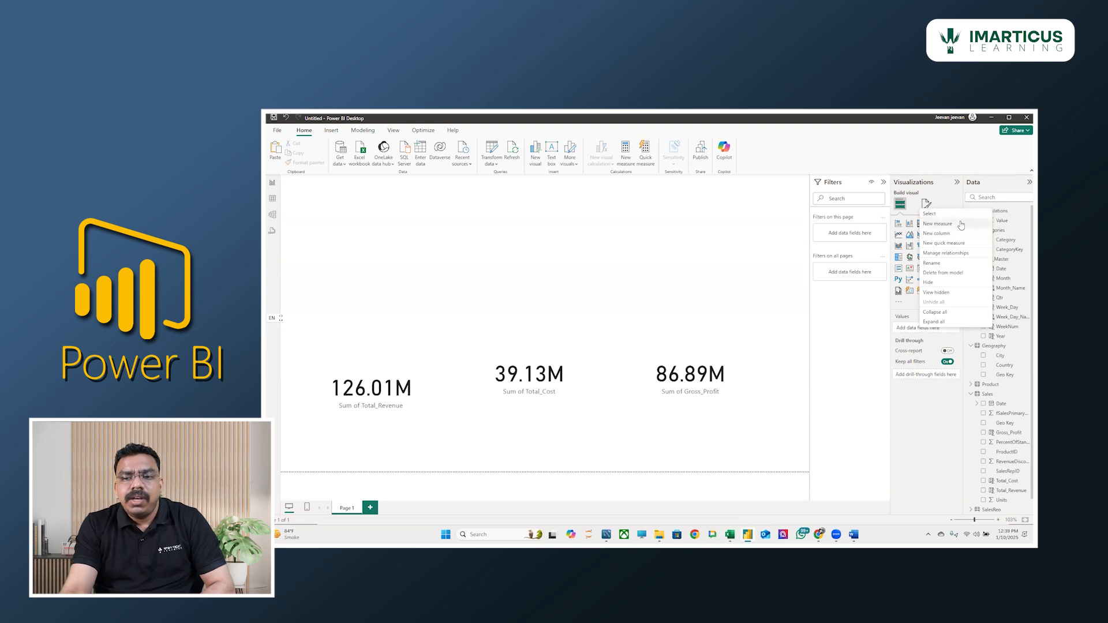
pyautogui.click(937, 223)
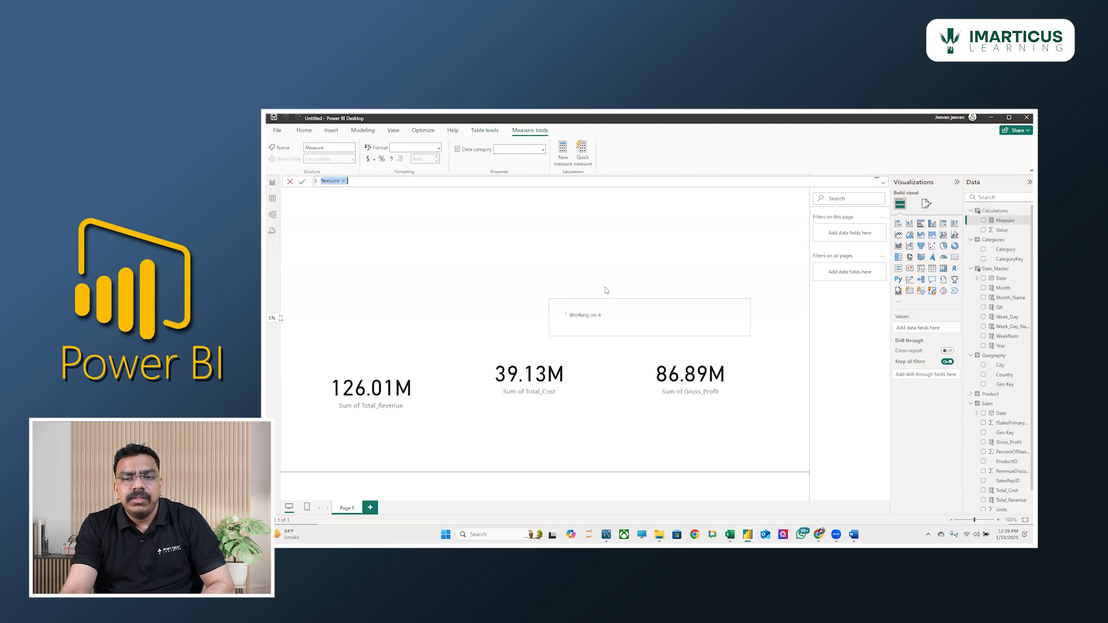
pyautogui.scroll(3, 524, 179)
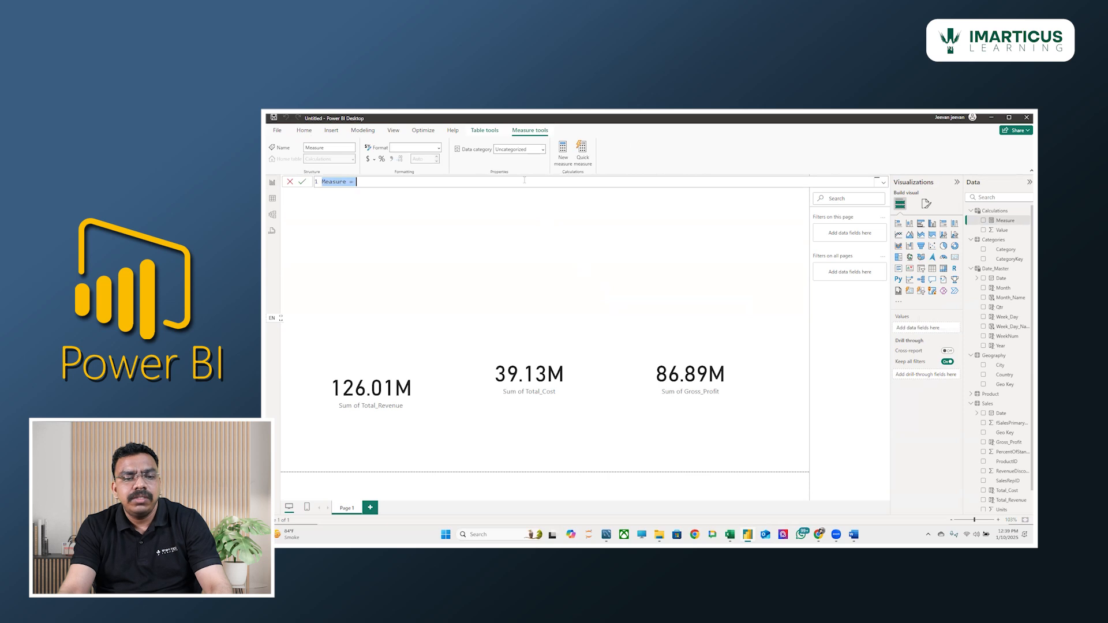
pyautogui.scroll(1, 525, 180)
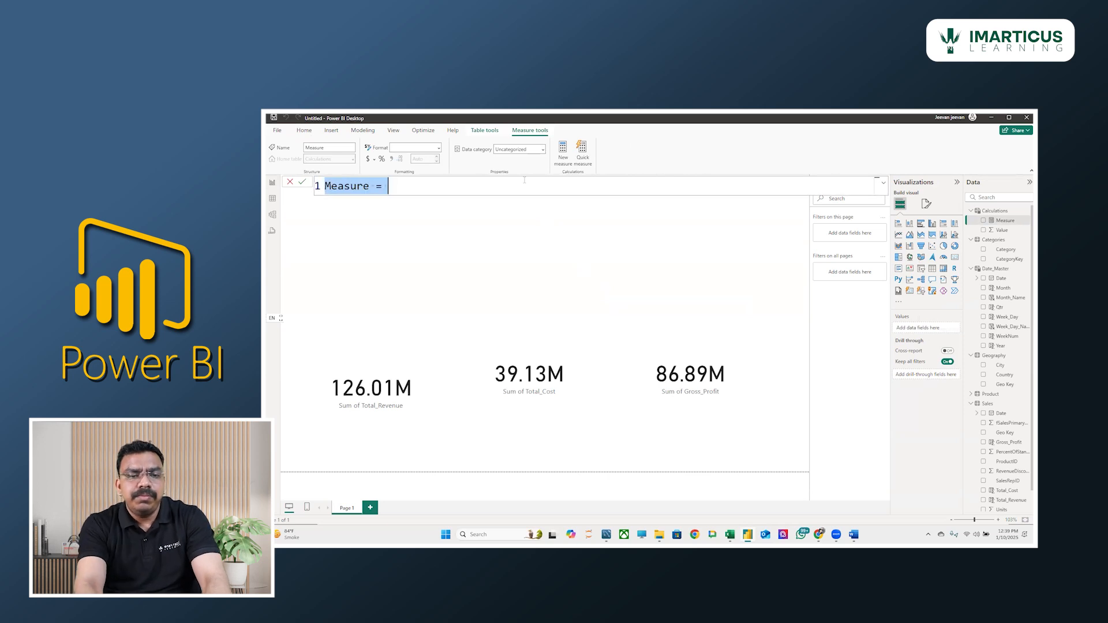
pyautogui.write('Total_Revenue =')
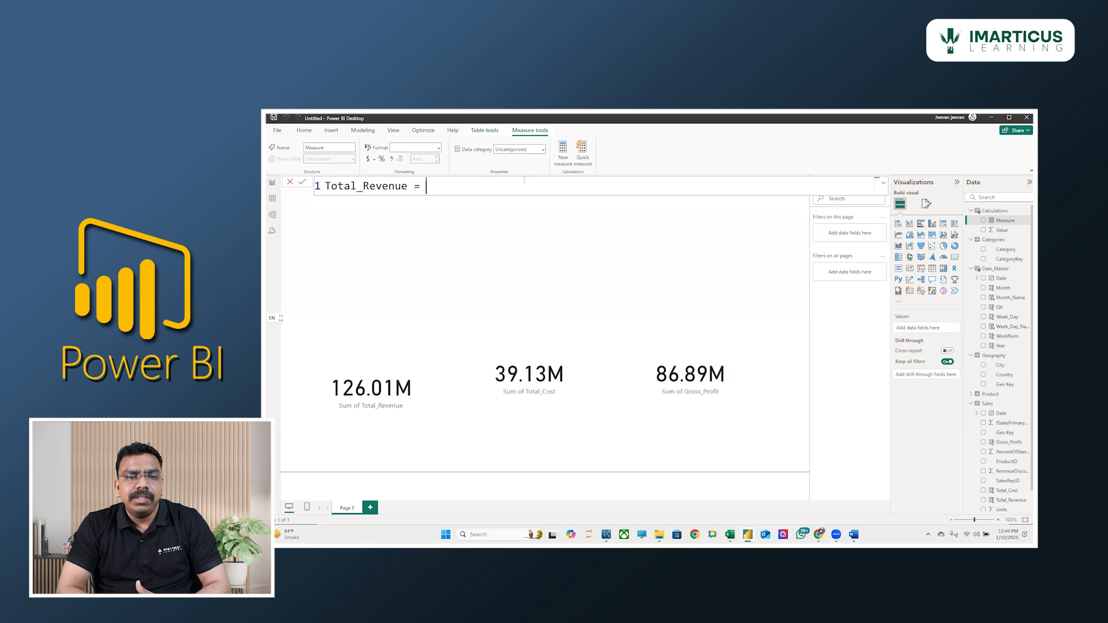
# - Define the new measure as SUM(Sales[Total_Revenue]) and commit the formula
pyautogui.write('sume')
pyautogui.press('BackSpace')
pyautogui.press('Tab')
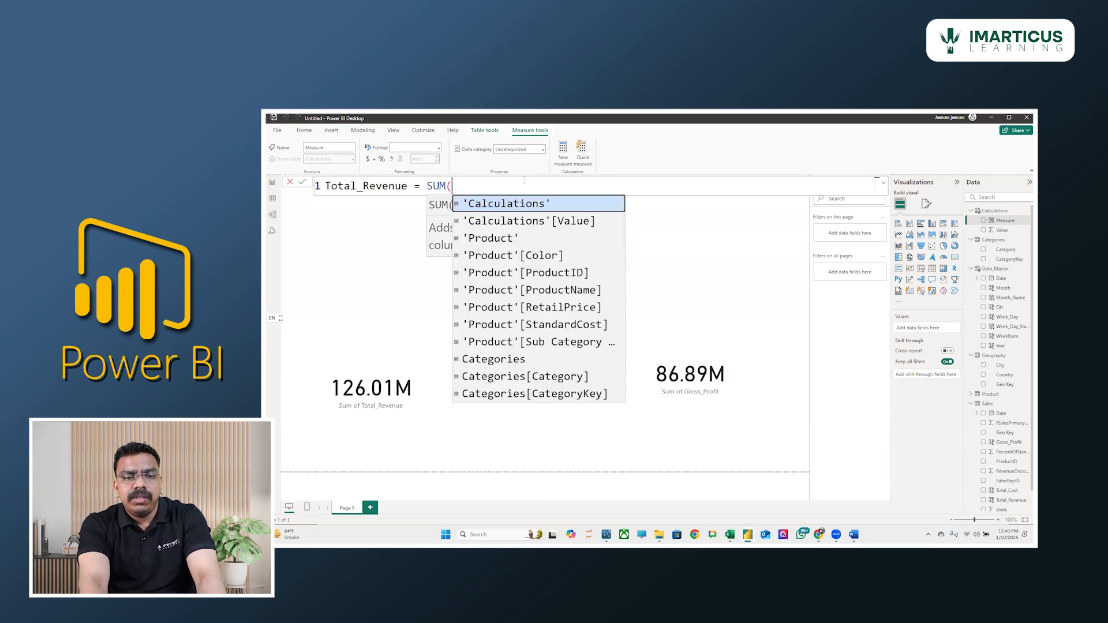
pyautogui.write('reven')
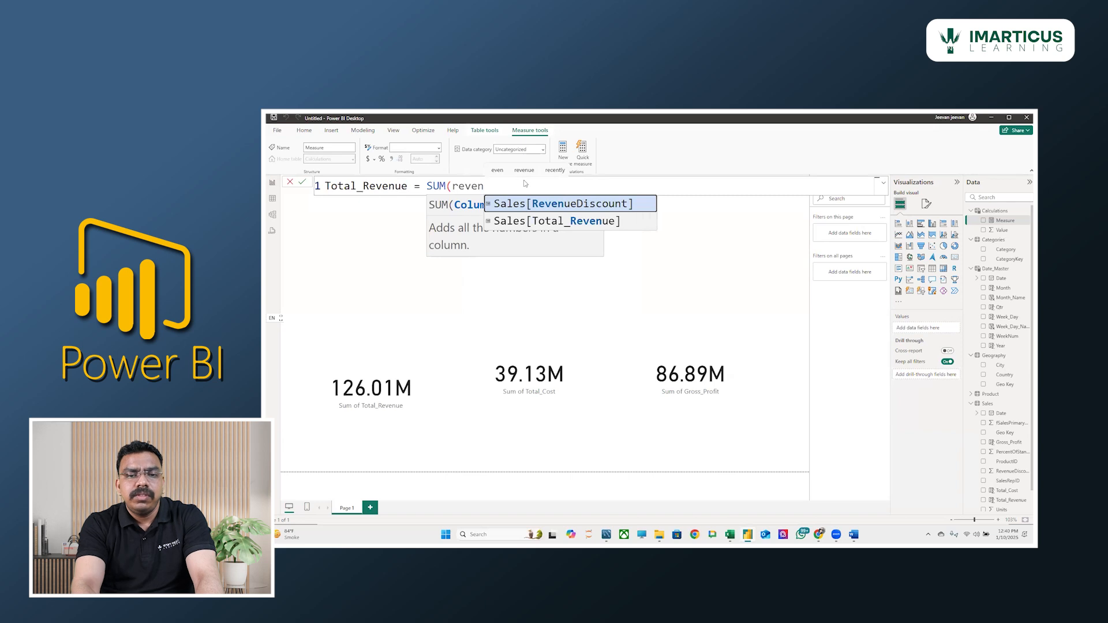
pyautogui.press('Down')
pyautogui.press('Tab')
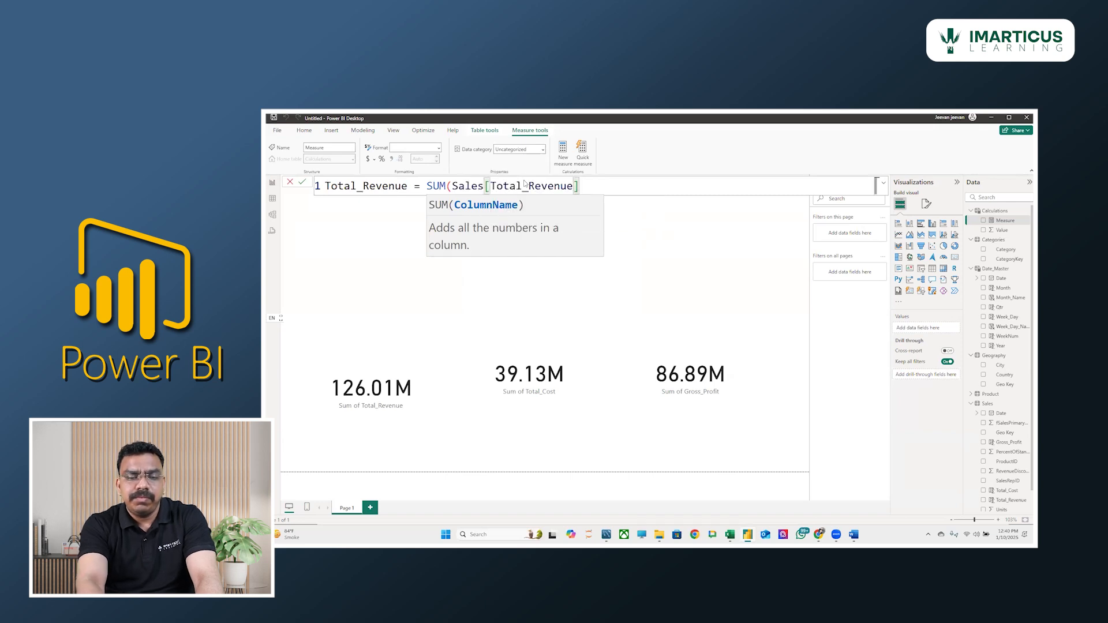
pyautogui.write(')')
pyautogui.press('Return')
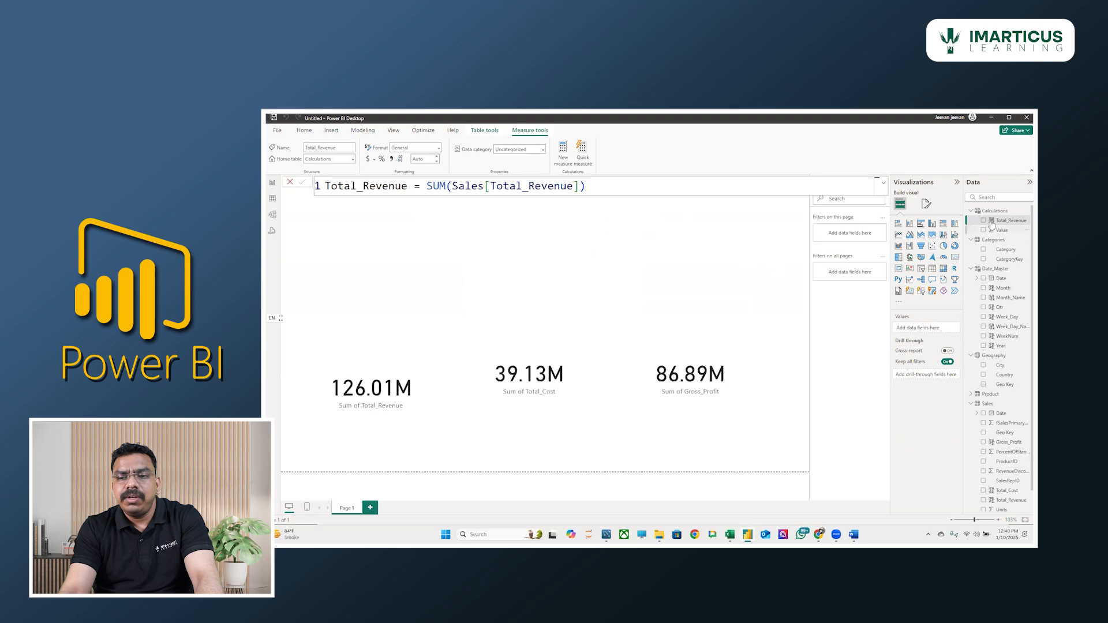
# - Add a card showing the Total_Revenue measure and place it above the existing Sum of Total_Revenue card
pyautogui.click(792, 275)
pyautogui.click(955, 258)
pyautogui.moveTo(372, 236); pyautogui.dragTo(373, 259)
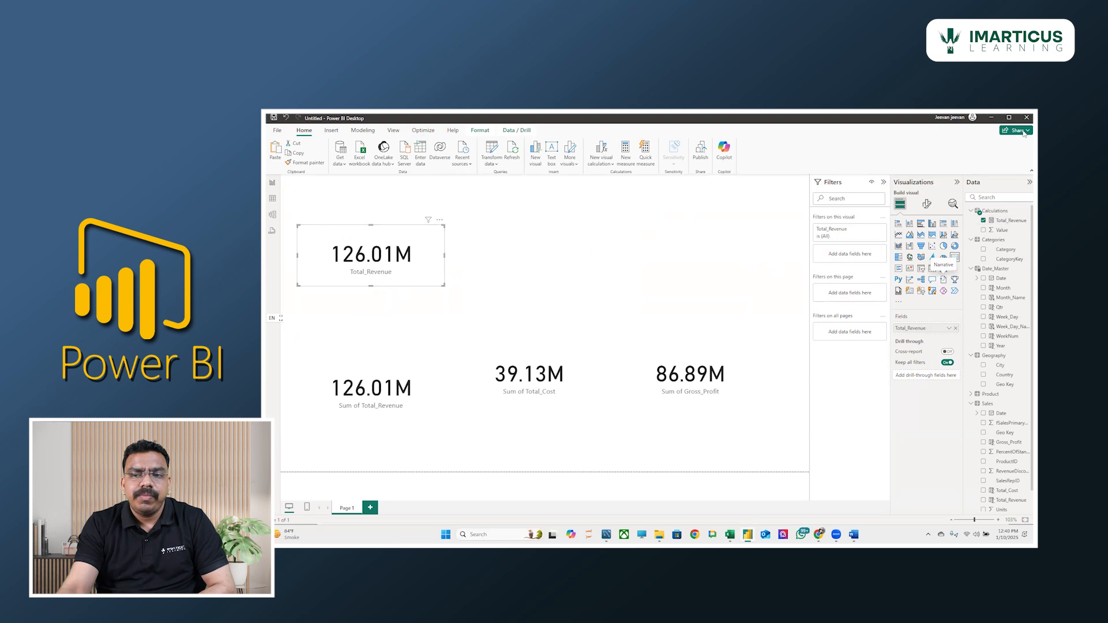
# - Edit the Total_Revenue measure, replacing its SUM expression with a SUMX function that iterates over the Sales table
pyautogui.click(1007, 220)
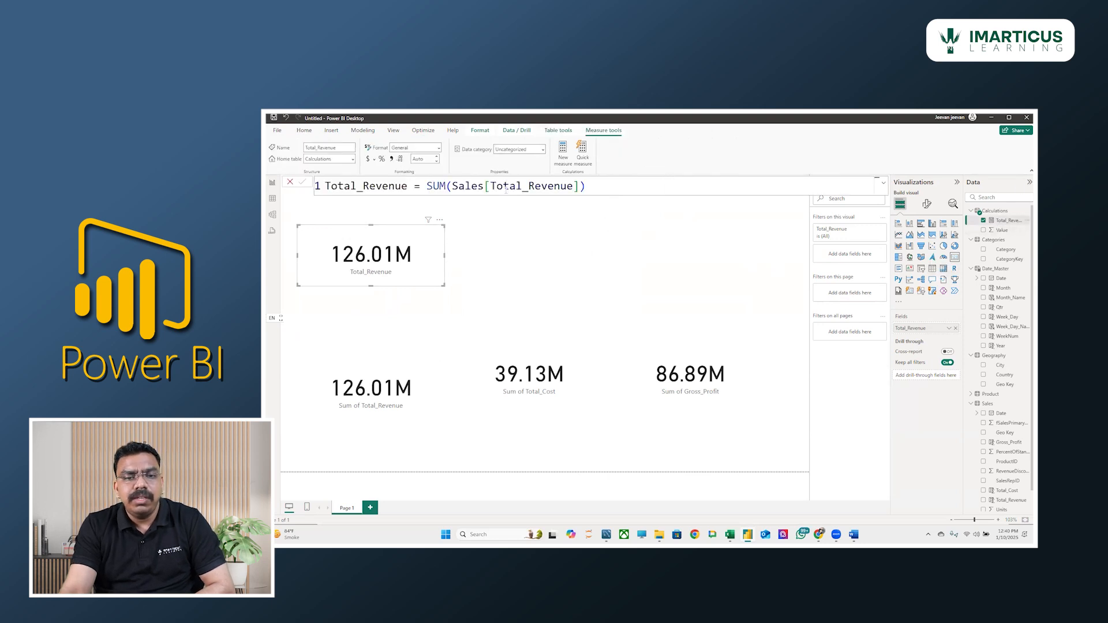
pyautogui.moveTo(451, 185); pyautogui.dragTo(580, 186)
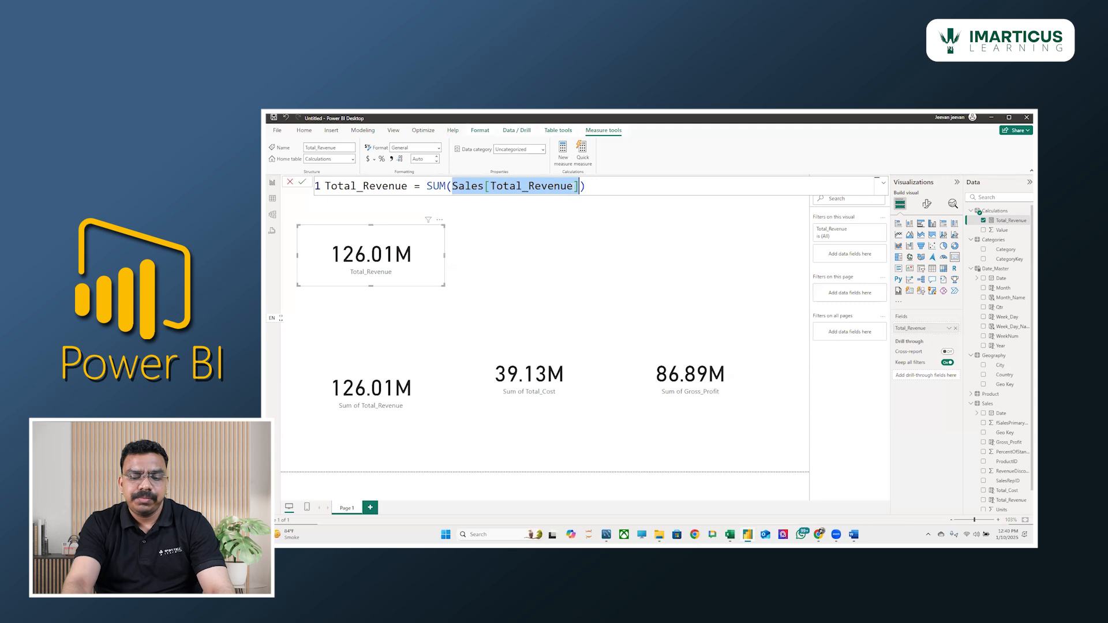
pyautogui.press('BackSpace')
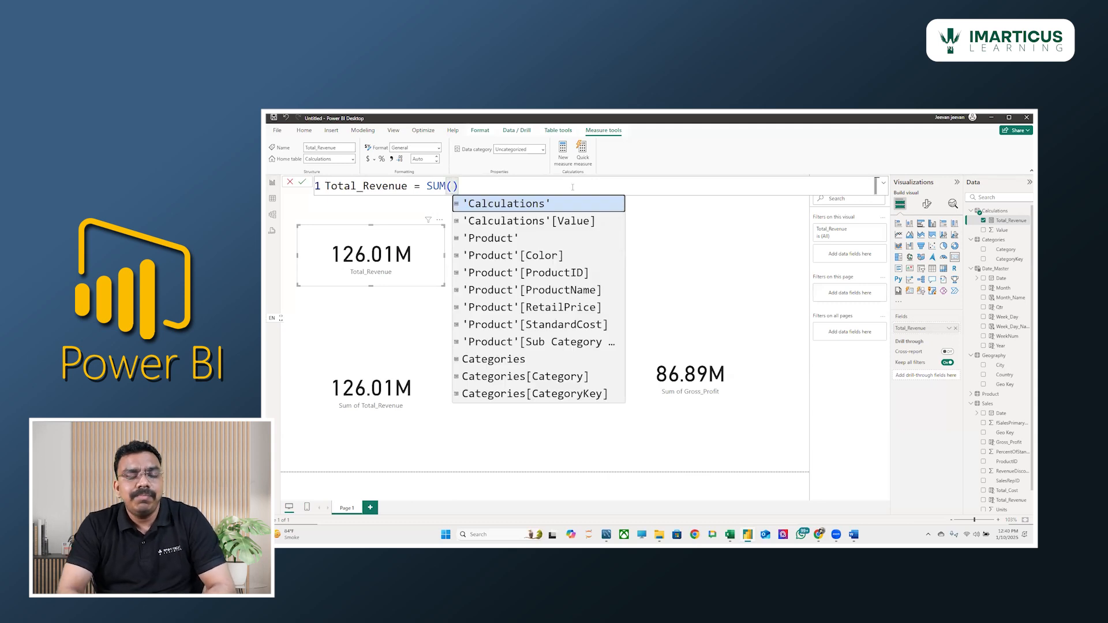
pyautogui.press('BackSpace')
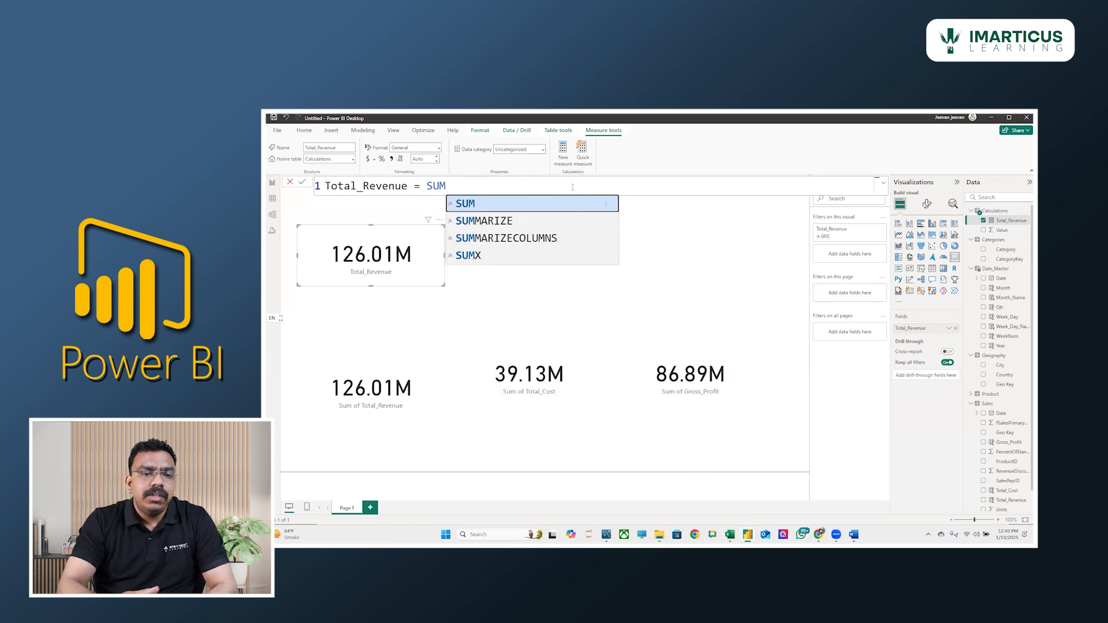
pyautogui.write('X(')
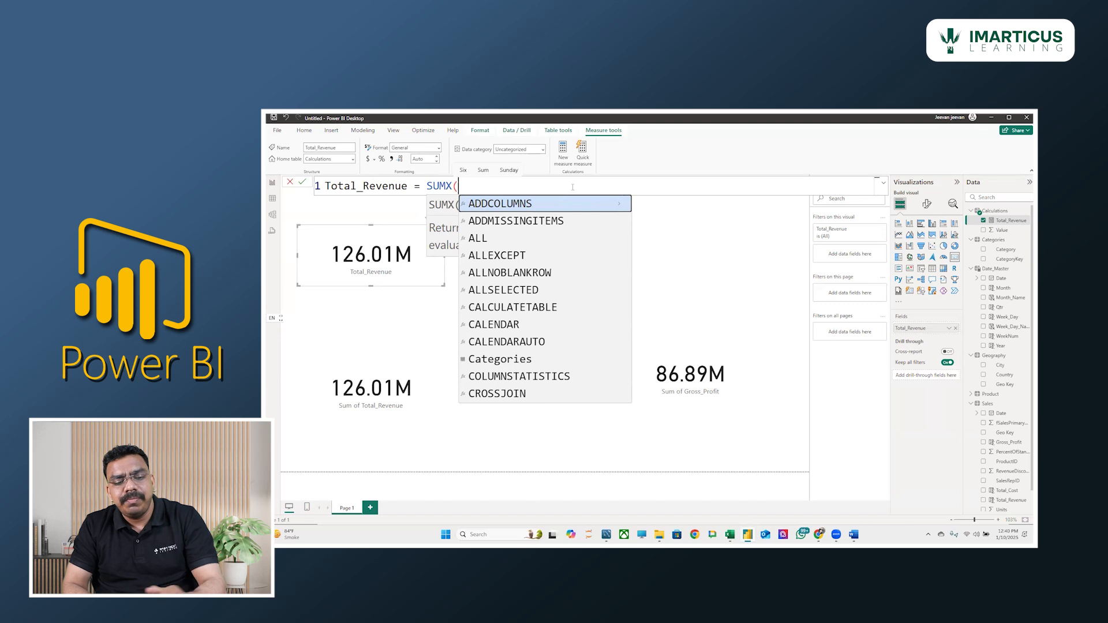
pyautogui.press('Escape')
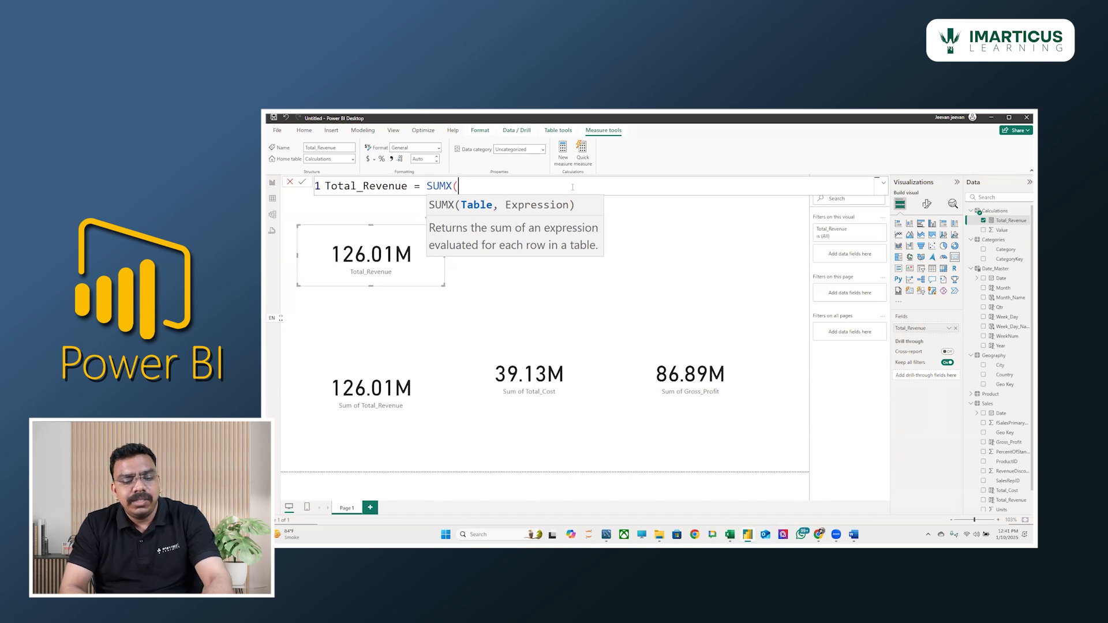
pyautogui.write('Sales,')
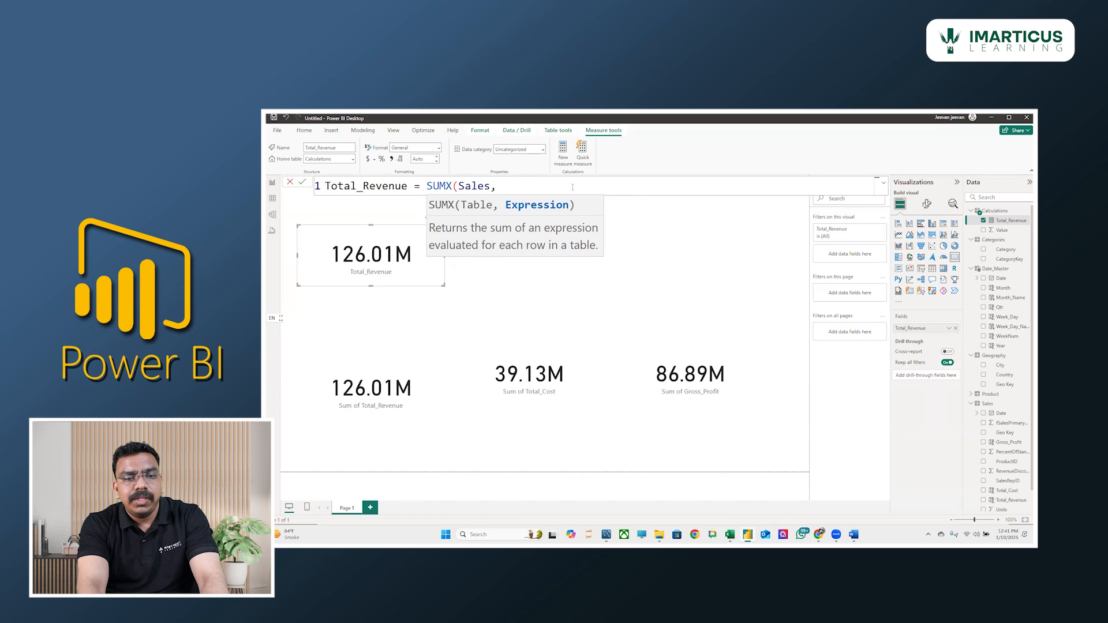
# - Enter RELATED('Product'[RetailPrice] as the start of the SUMX expression in the Total_Revenue measure
pyautogui.write('pr')
pyautogui.press('BackSpace')
pyautogui.press('BackSpace')
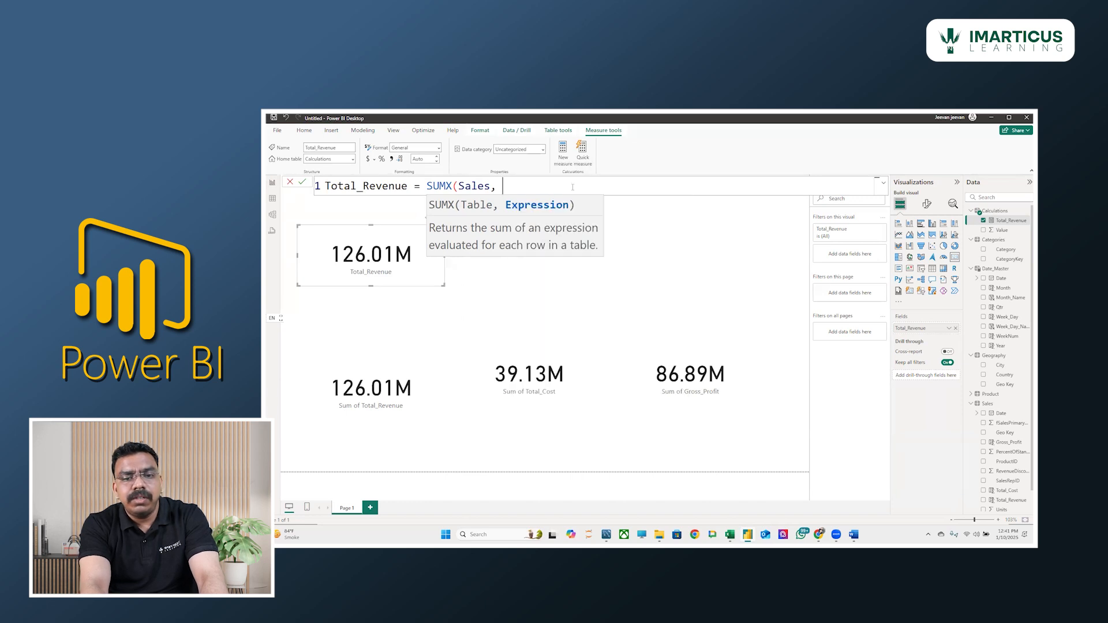
pyautogui.write('re')
pyautogui.write('l')
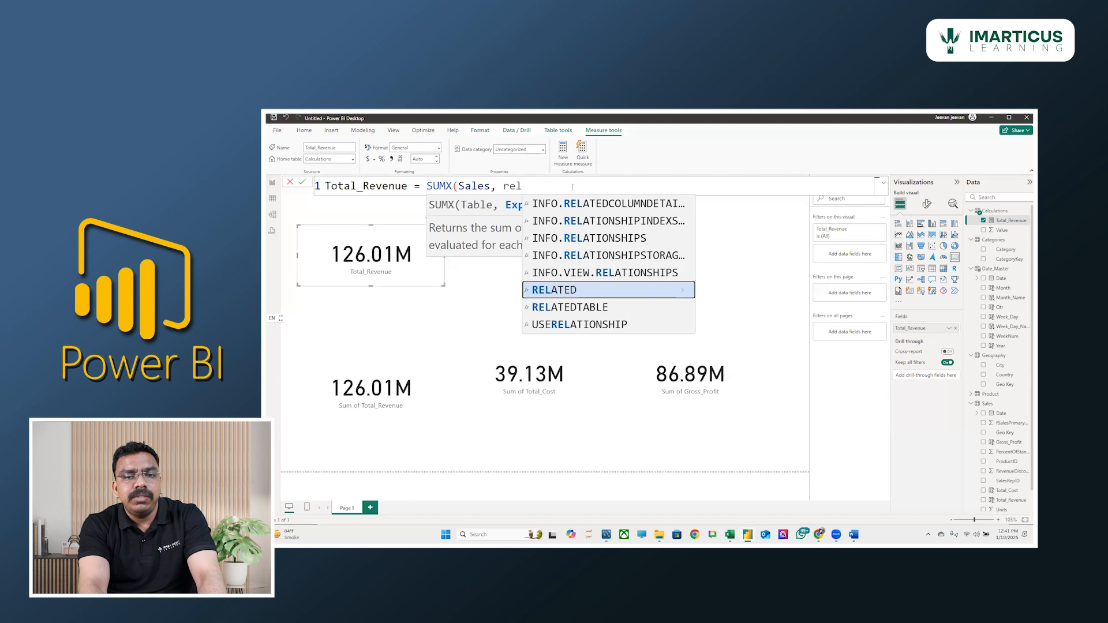
pyautogui.press('Tab')
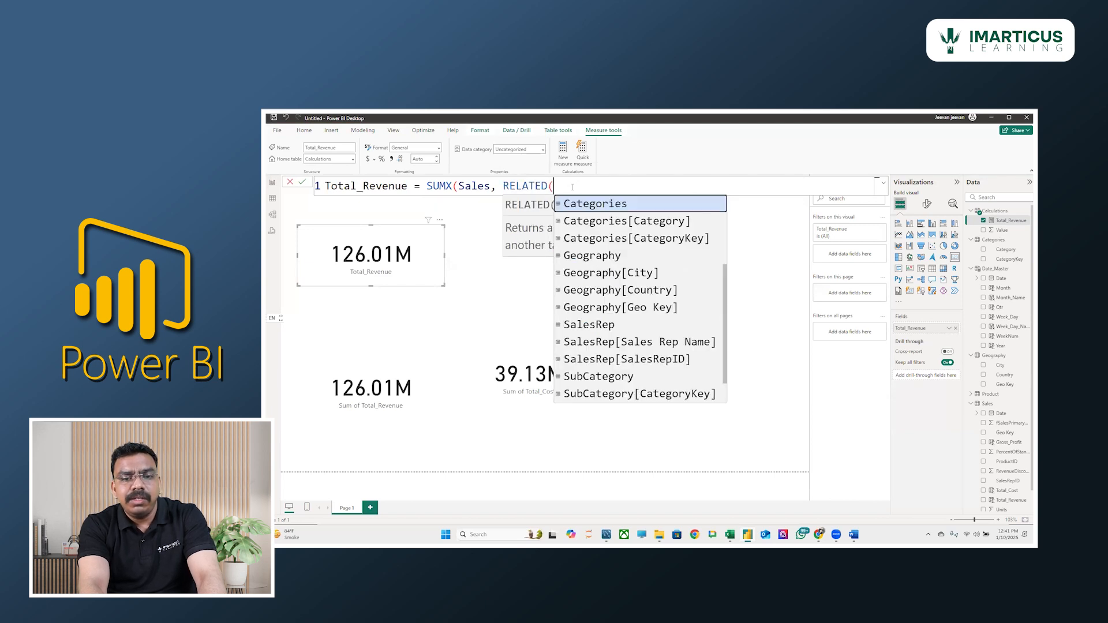
pyautogui.write('pro')
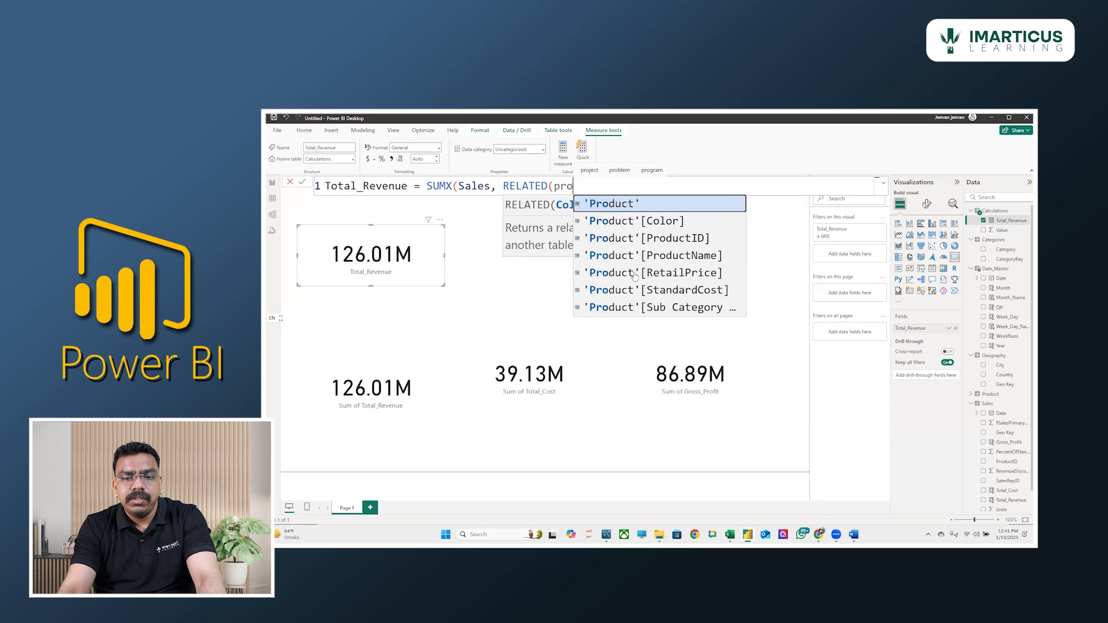
pyautogui.click(660, 273)
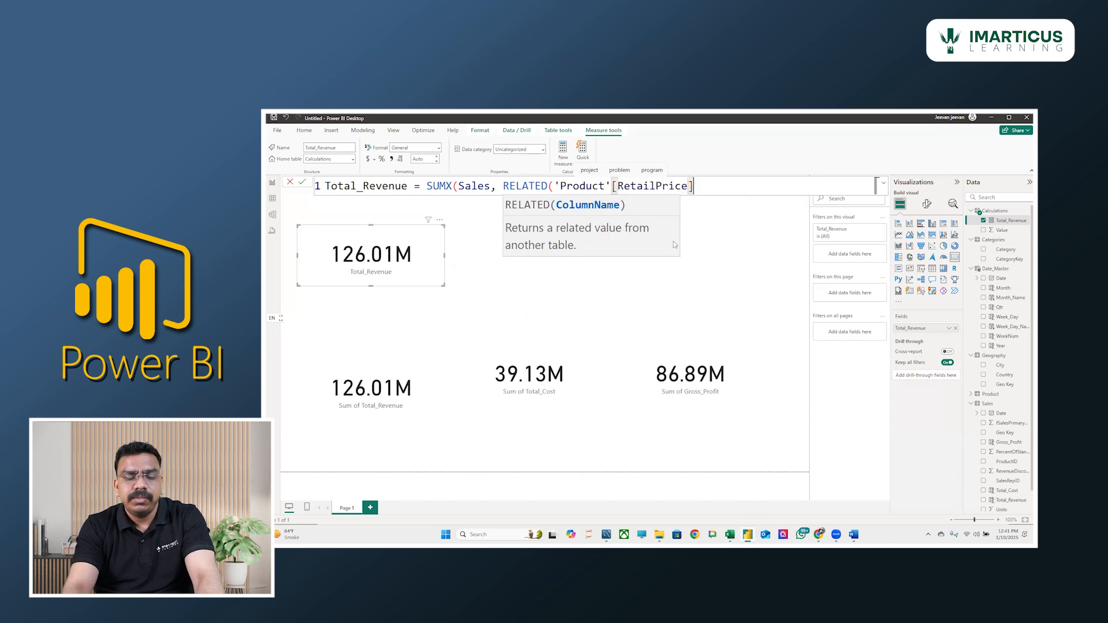
# - Extend the SUMX expression to multiply the related retail price by Sales[Units], and add closing parentheses
pyautogui.write('* ')
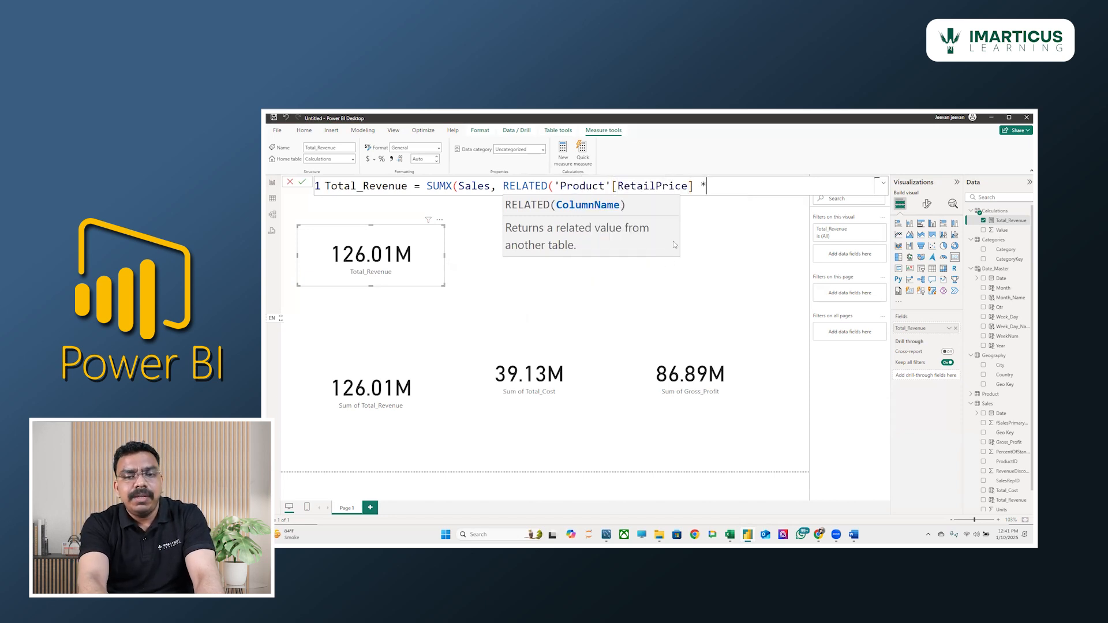
pyautogui.write('sa')
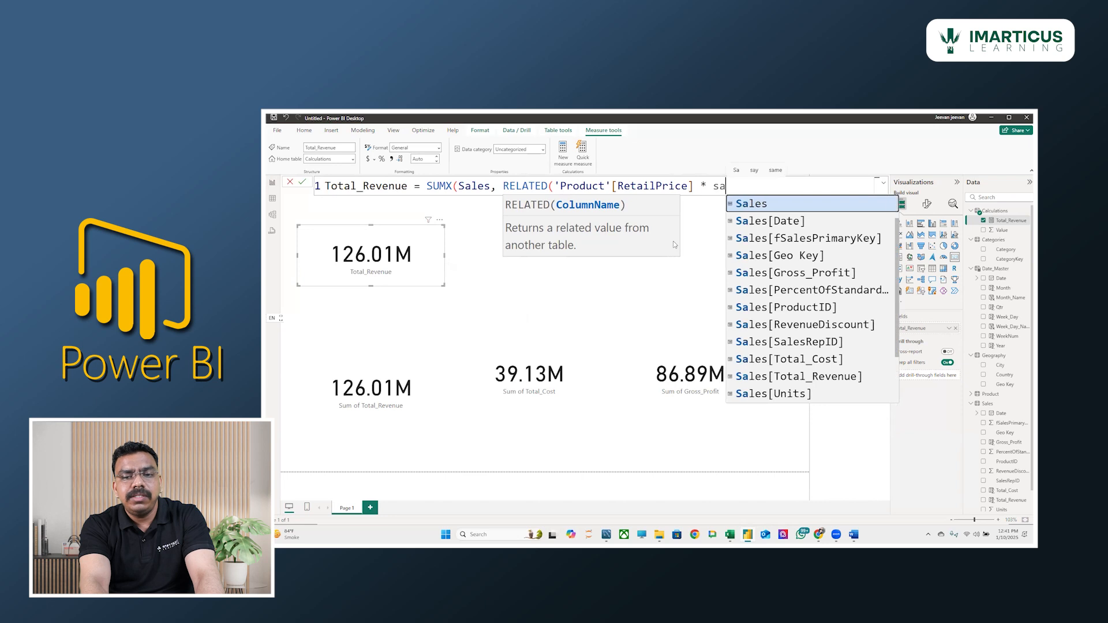
pyautogui.press('Down')
pyautogui.press('Down')
pyautogui.press('Down')
pyautogui.press('Down')
pyautogui.press('Down')
pyautogui.press('Down')
pyautogui.press('Down')
pyautogui.press('Down')
pyautogui.press('Down')
pyautogui.press('Down')
pyautogui.press('Down')
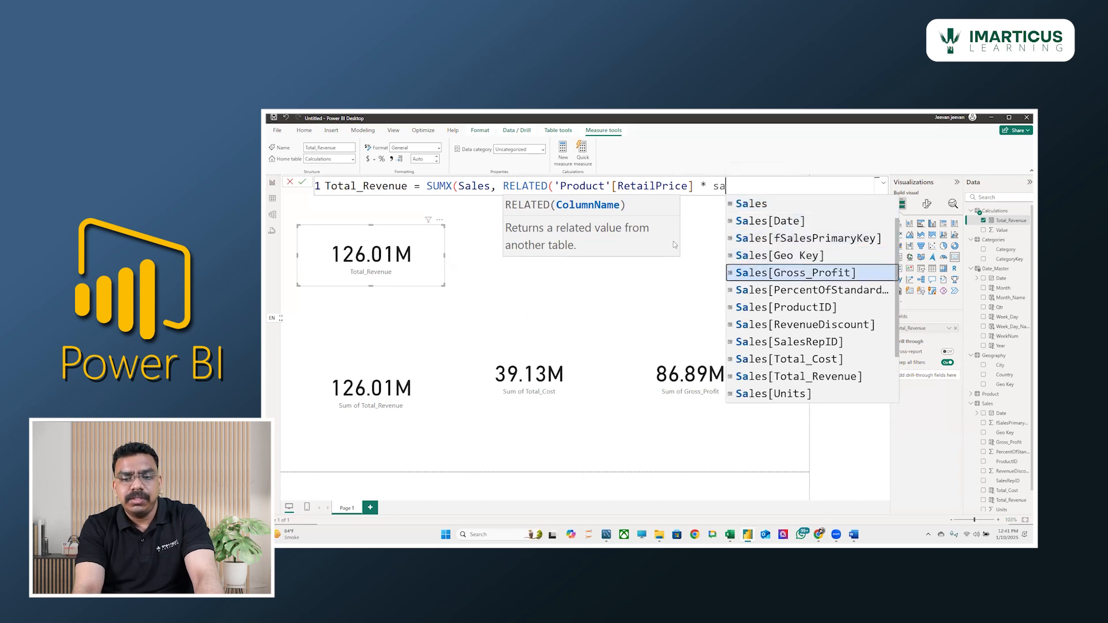
pyautogui.press('Down')
pyautogui.press('Up')
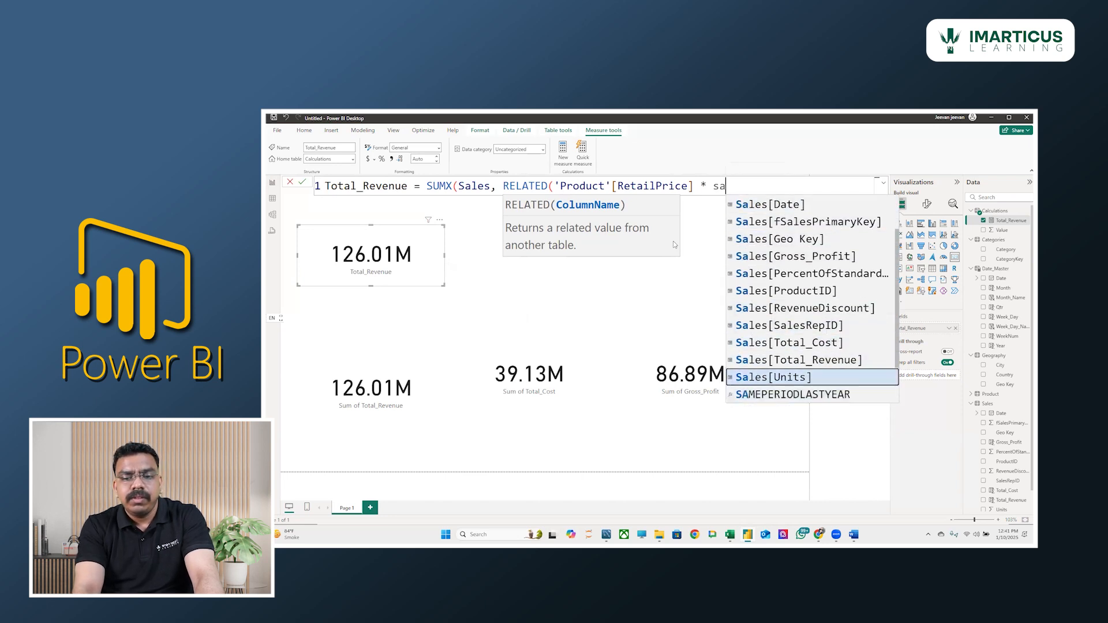
pyautogui.press('Tab')
pyautogui.write('))')
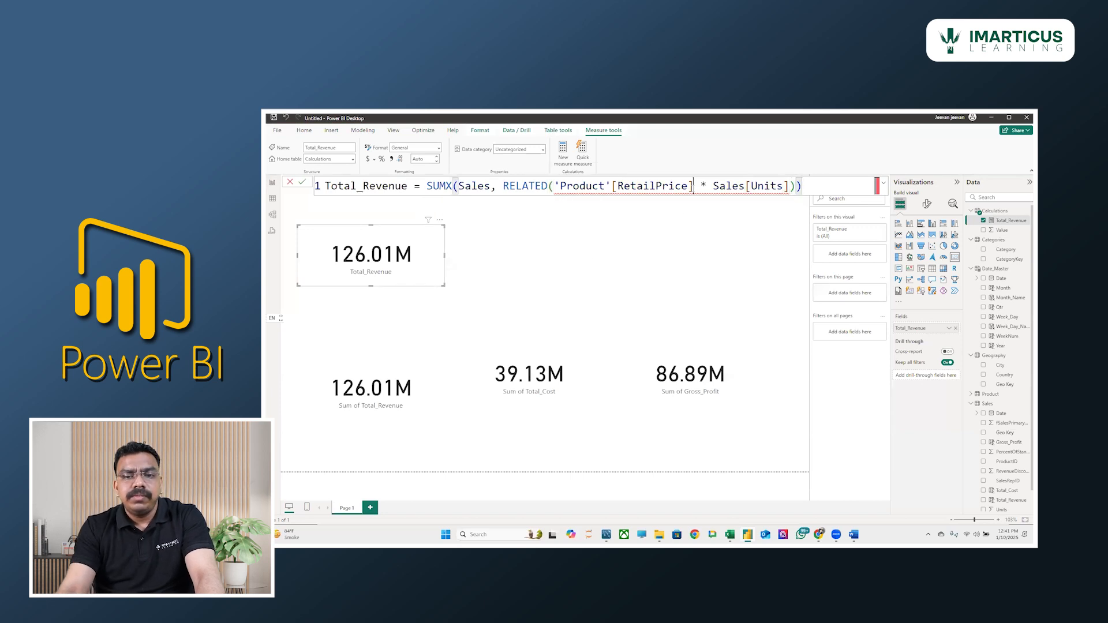
# - Close RELATED right after 'Product'[RetailPrice], remove the surplus final parenthesis, and commit the Total_Revenue measure
pyautogui.write(')')
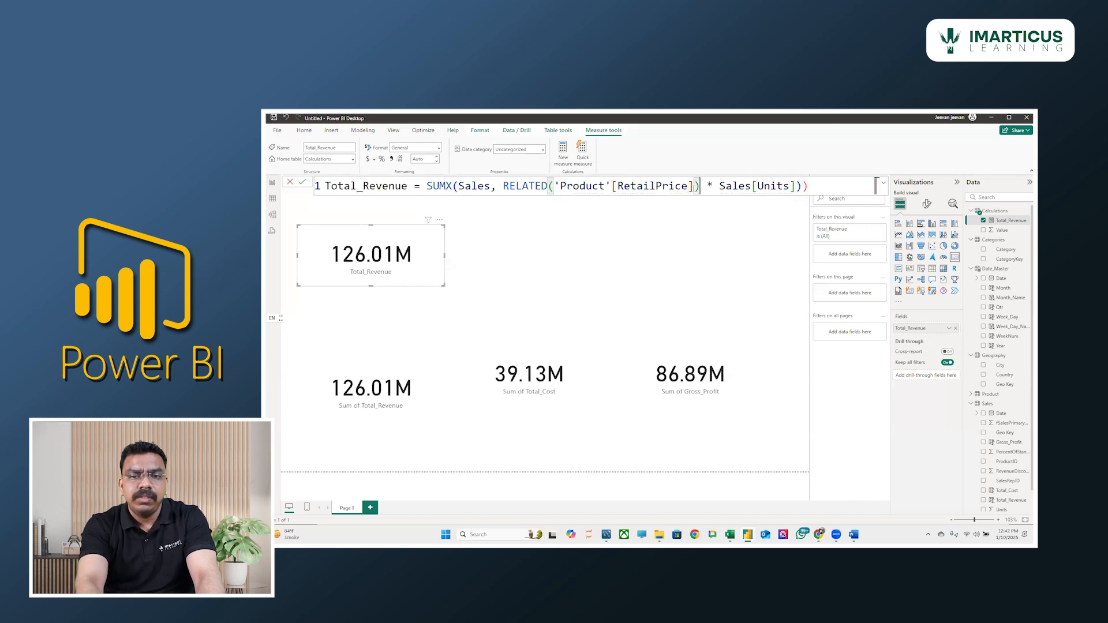
pyautogui.click(819, 186)
pyautogui.press('BackSpace')
pyautogui.press('Return')
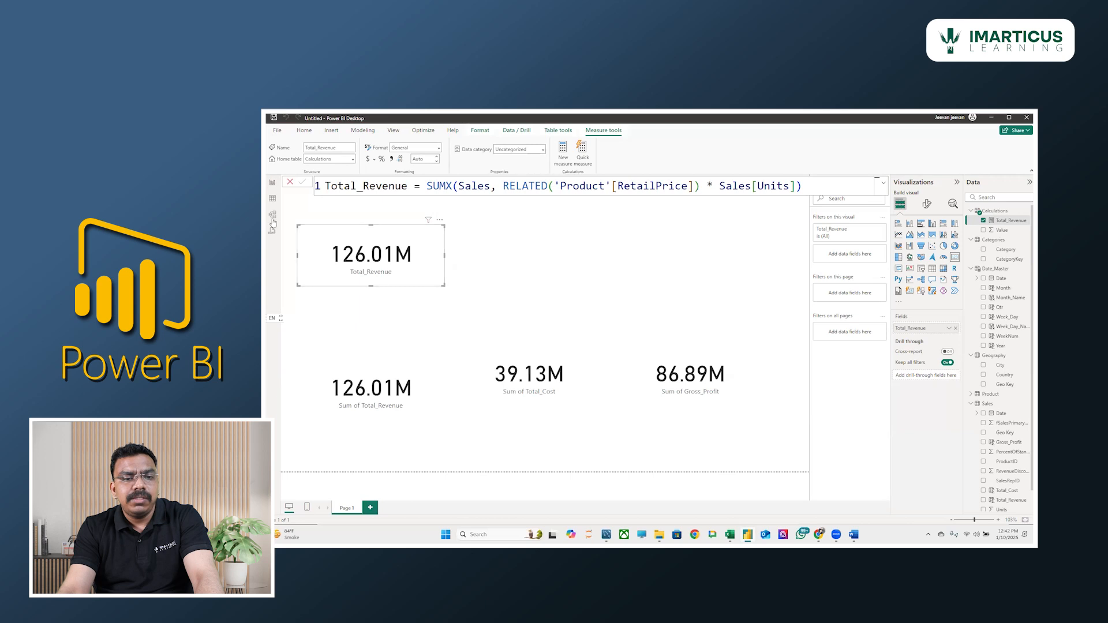
# - Examine the calculated columns in the Sales table's data, and return to the report page
pyautogui.click(273, 198)
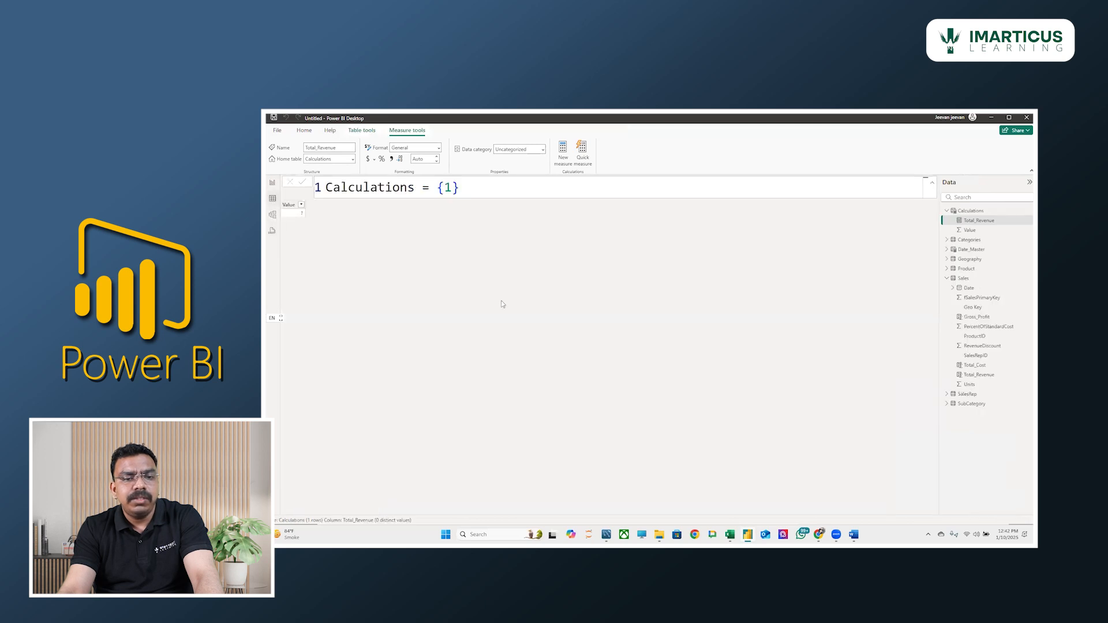
pyautogui.click(963, 278)
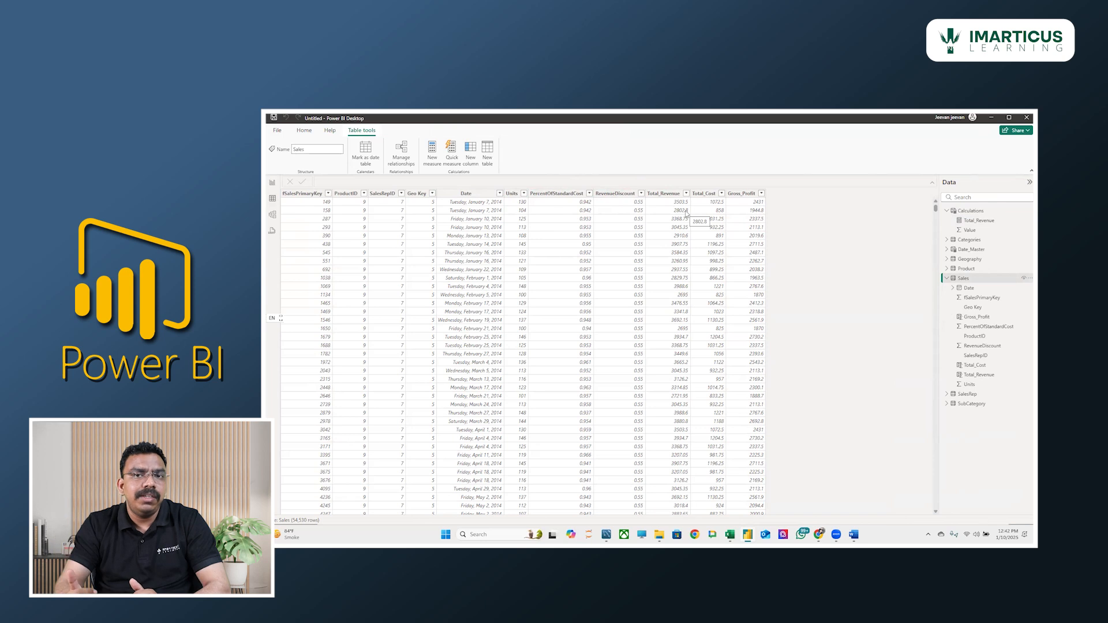
pyautogui.click(272, 182)
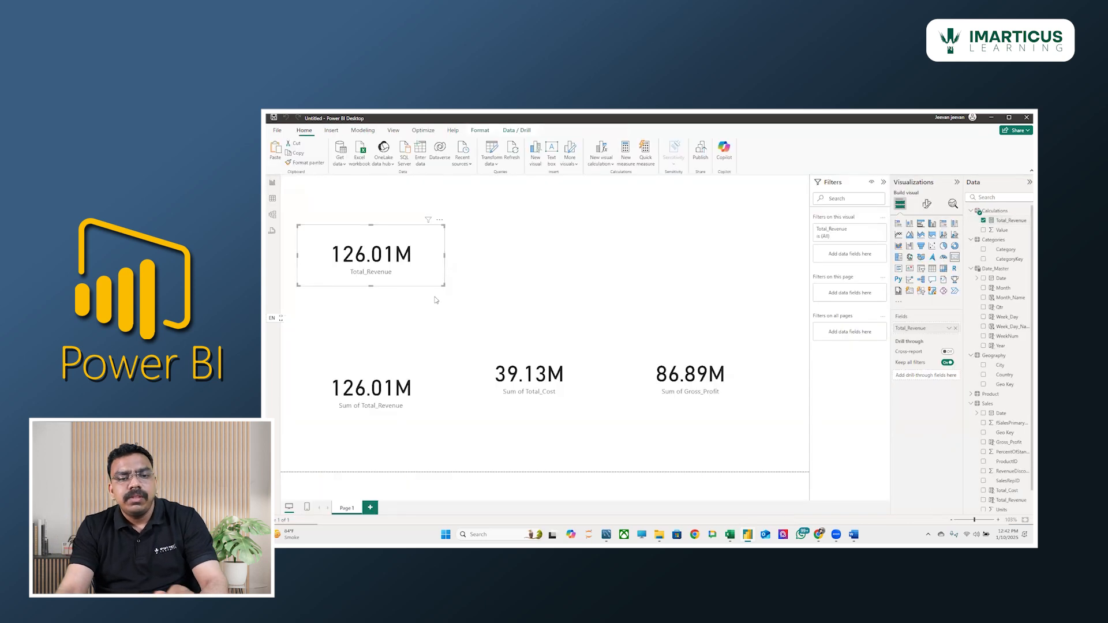
# - Add a second card showing the Total_Revenue measure and display the measure's formula
pyautogui.click(662, 280)
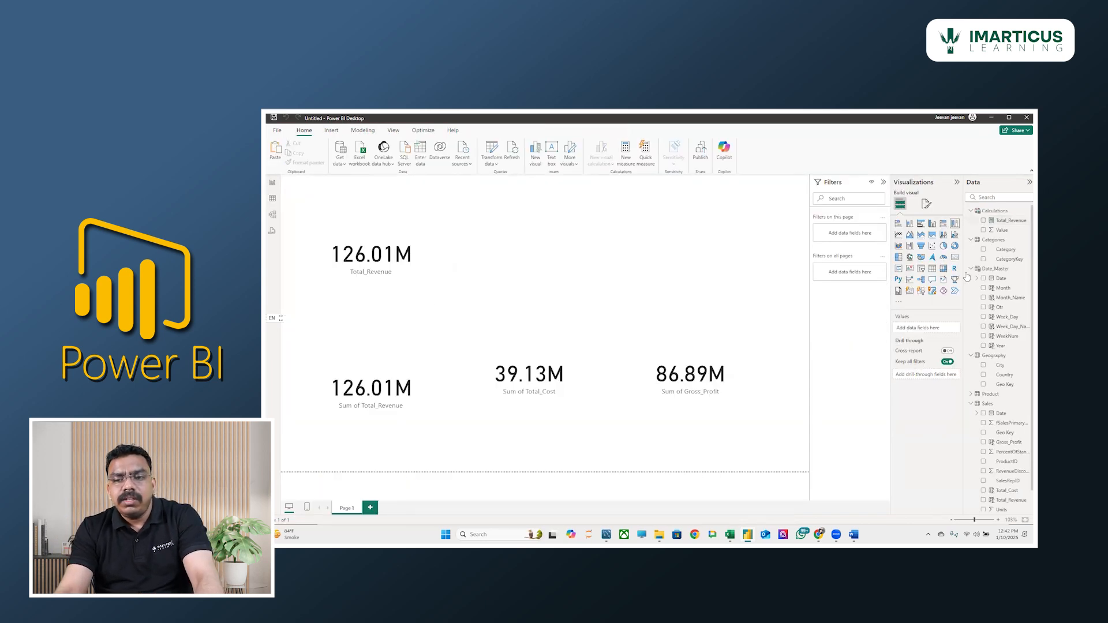
pyautogui.click(955, 257)
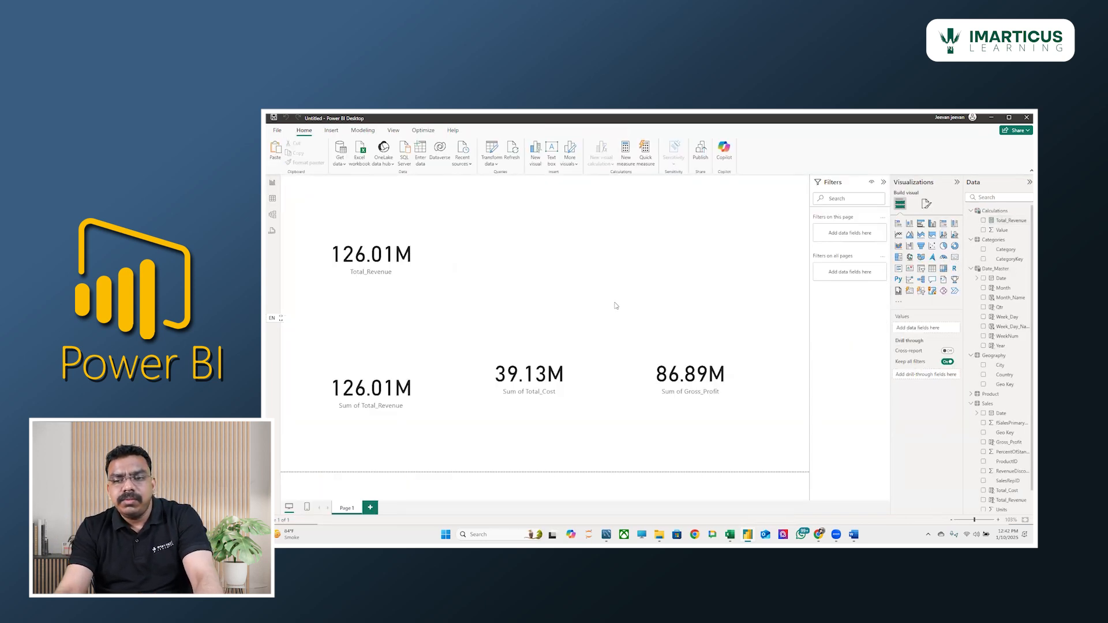
pyautogui.click(984, 221)
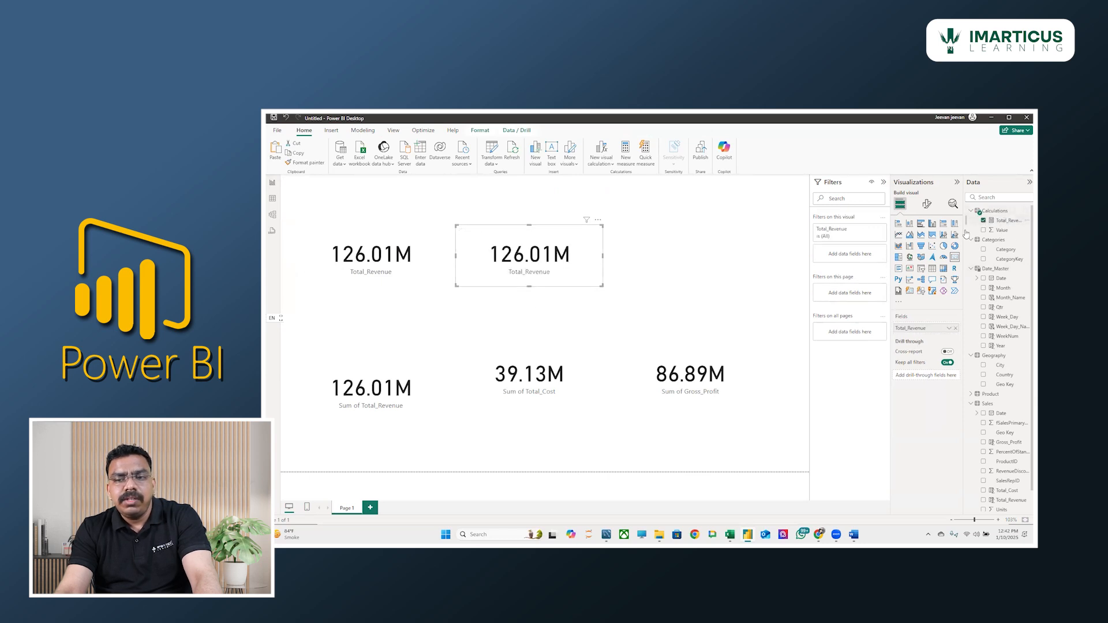
pyautogui.click(1007, 221)
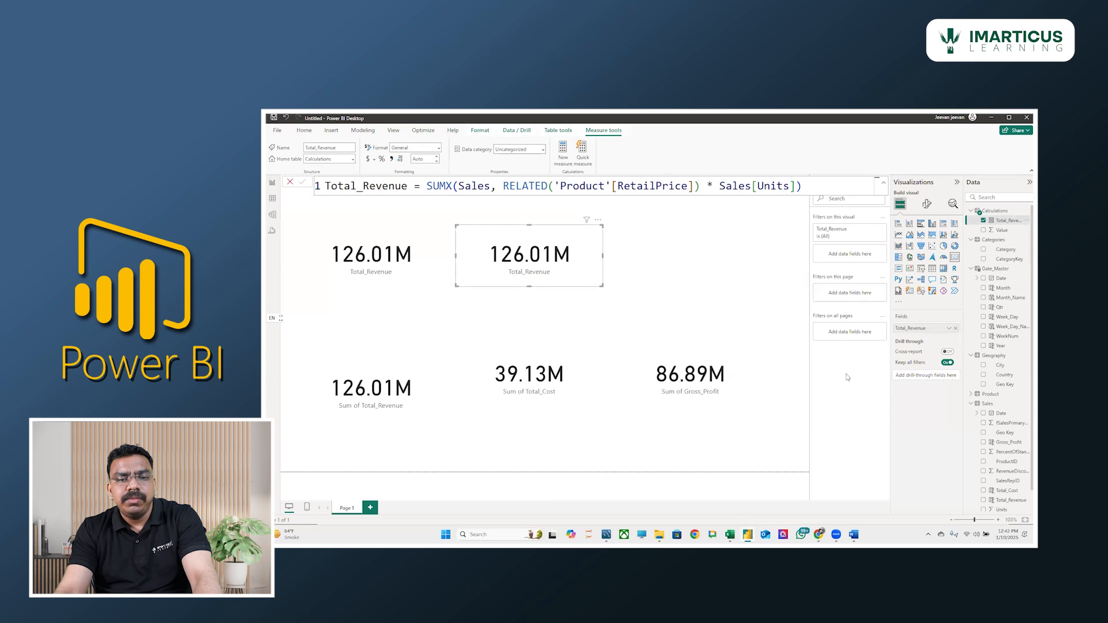
# - Delete the Total_Revenue calculated column from the Sales table
pyautogui.scroll(-2, 1018, 439)
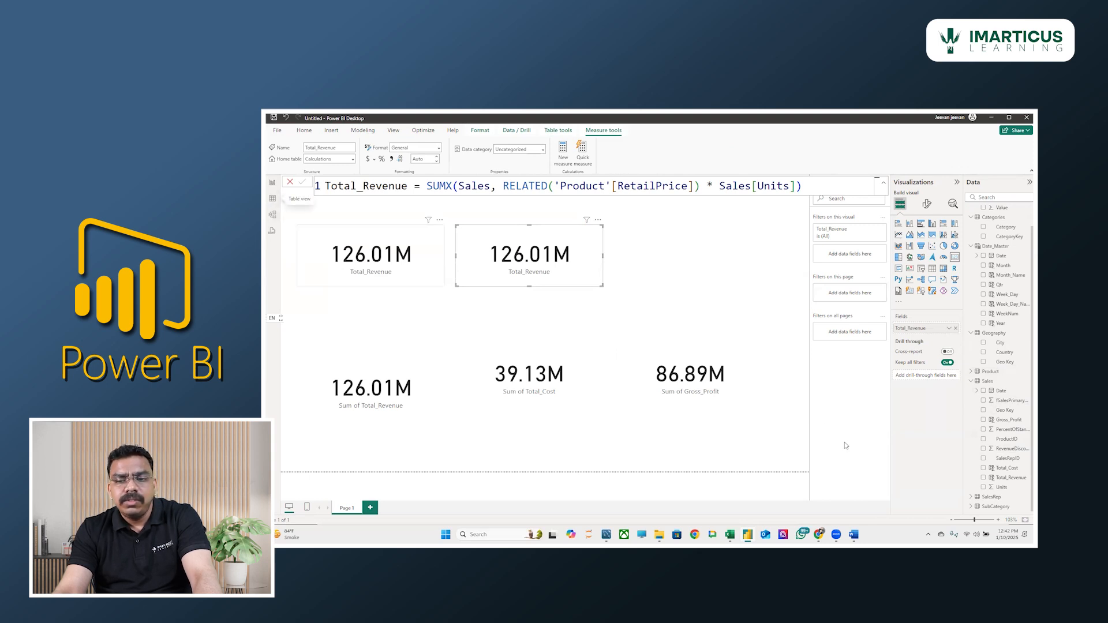
pyautogui.click(1025, 480)
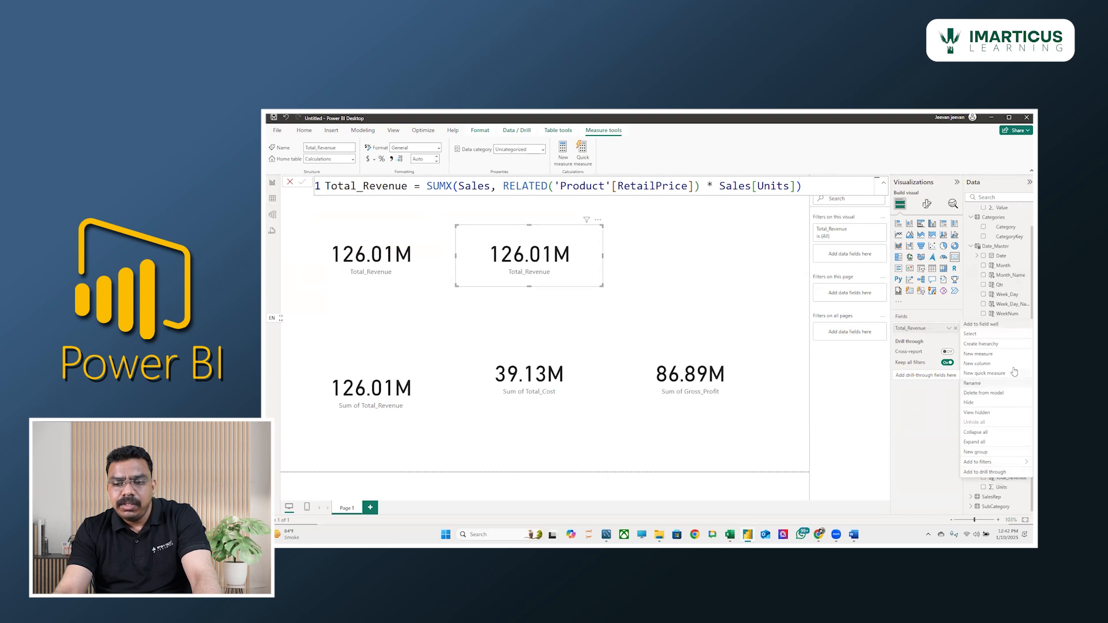
pyautogui.click(984, 393)
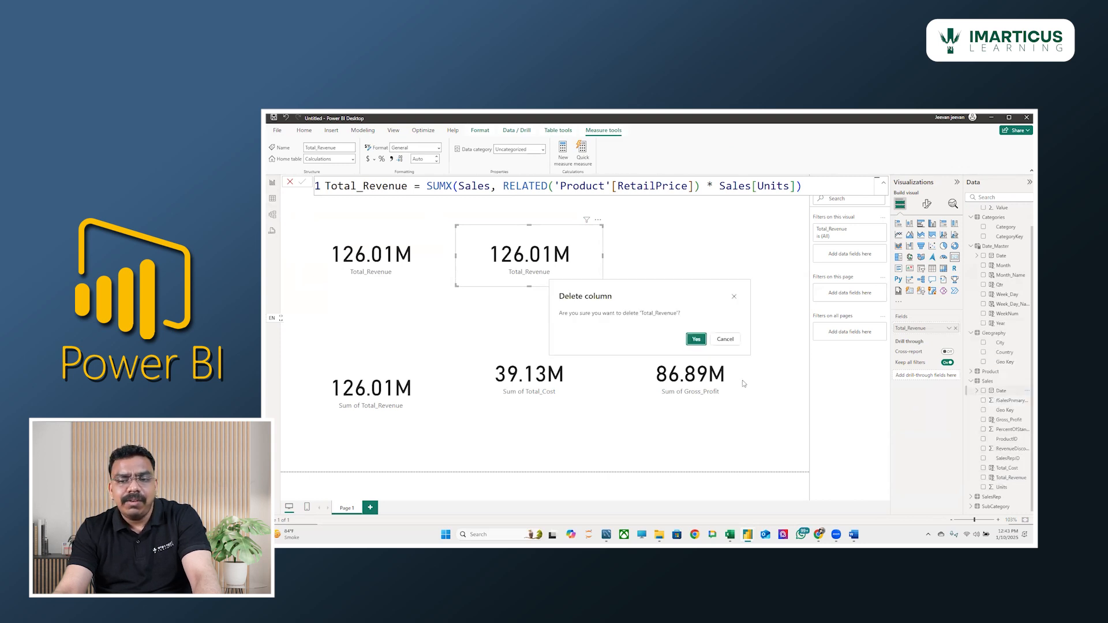
pyautogui.click(696, 339)
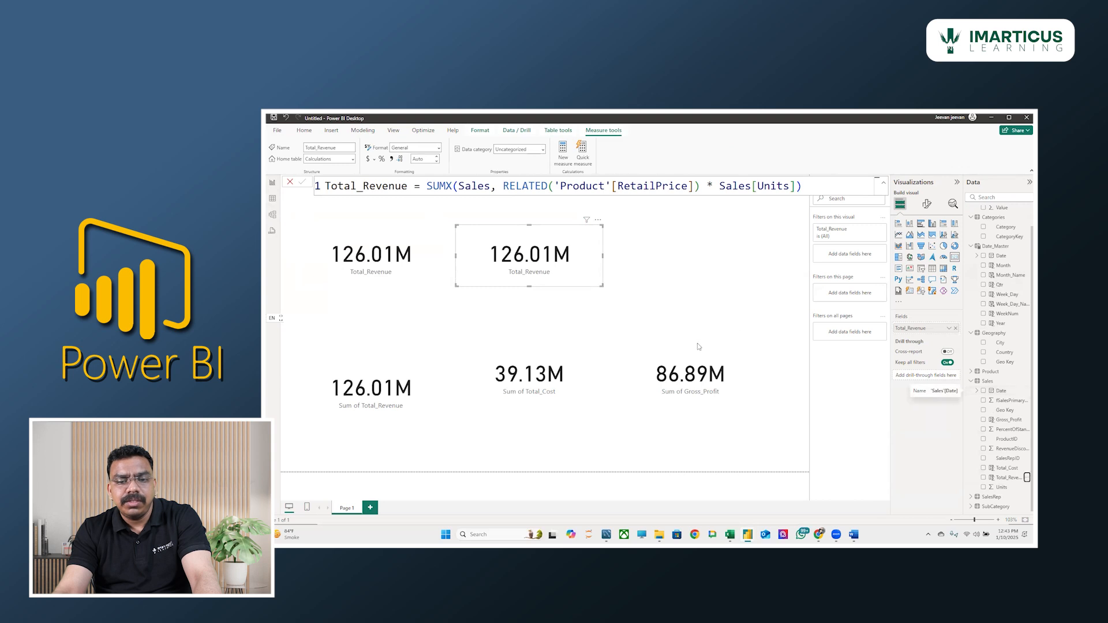
# - Delete the Gross_Profit and Total_Cost calculated columns from the Sales table
pyautogui.rightClick(1016, 430)
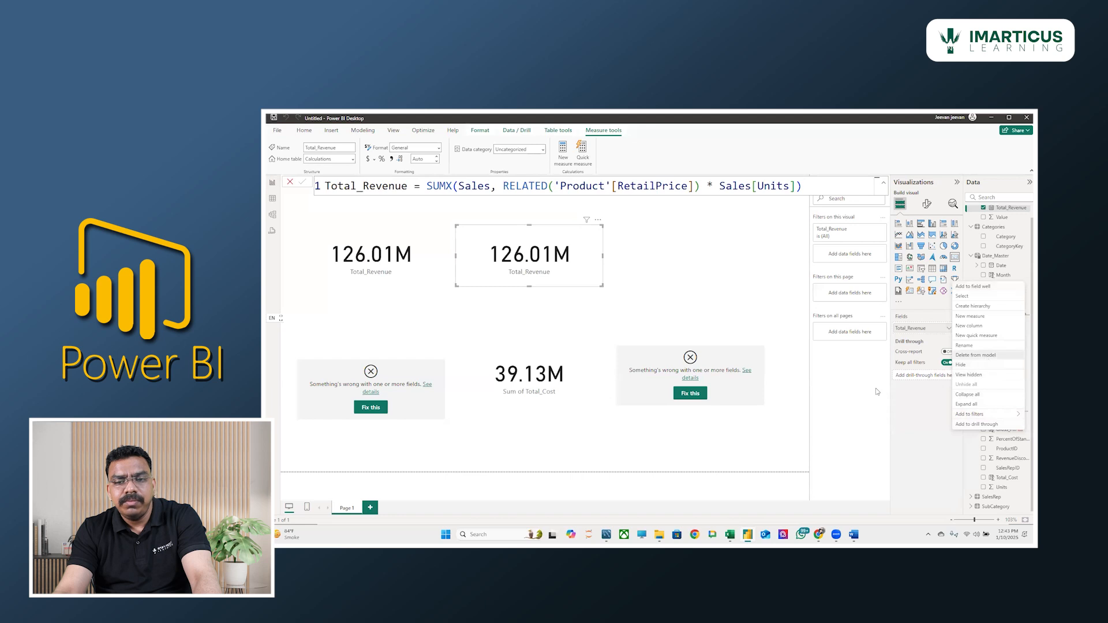
pyautogui.click(987, 355)
pyautogui.click(697, 340)
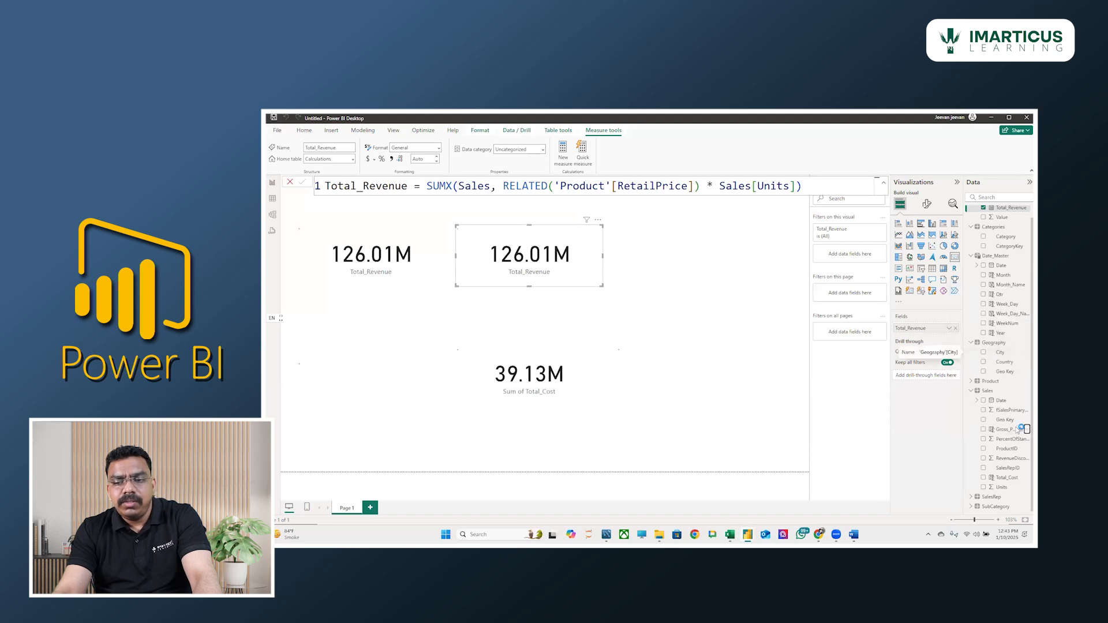
pyautogui.rightClick(1023, 478)
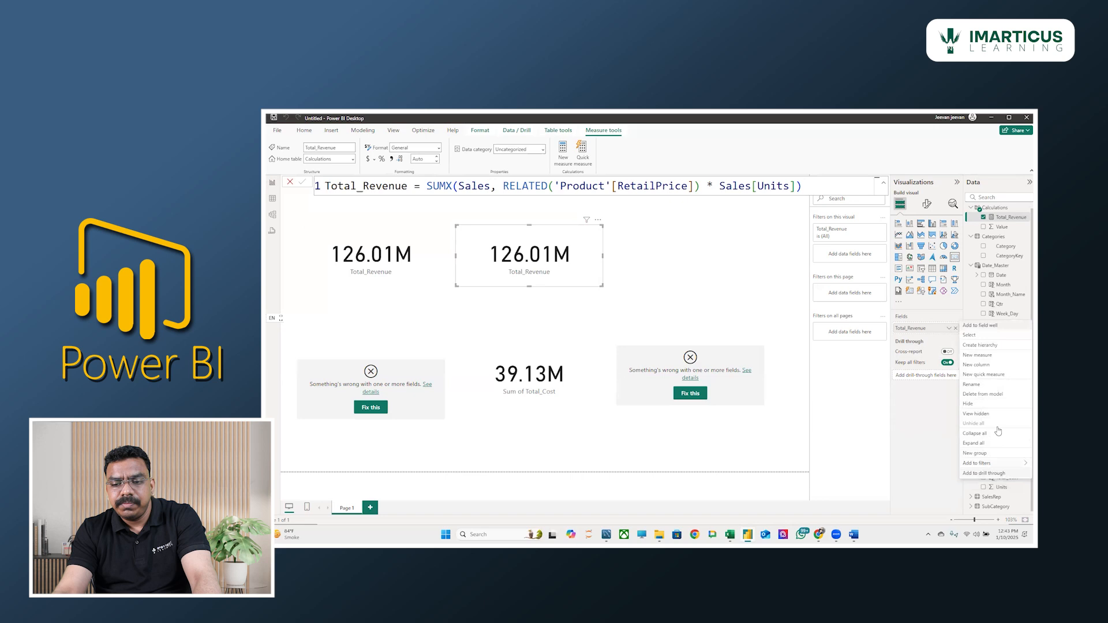
pyautogui.click(983, 395)
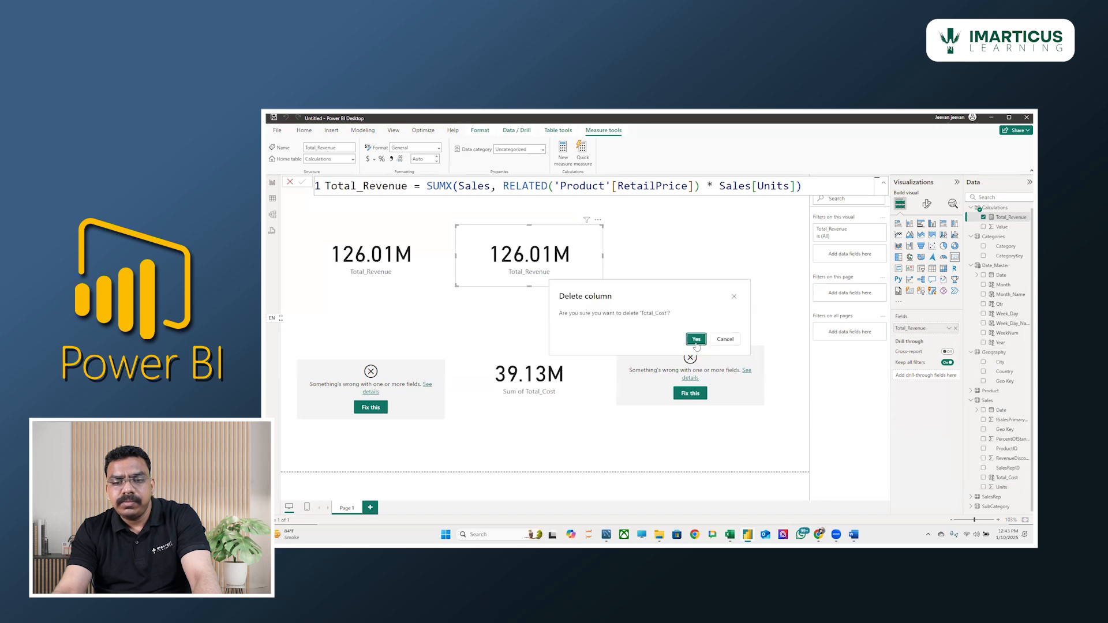
pyautogui.click(696, 340)
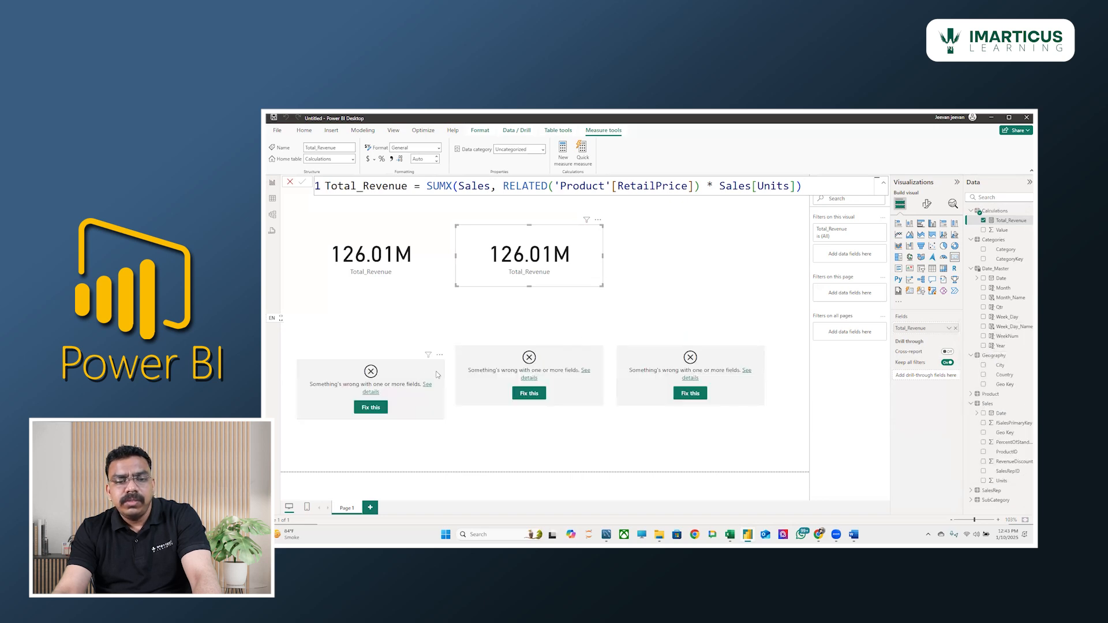
# - Delete the three broken cards that relied on the removed Sales columns
pyautogui.click(556, 369)
pyautogui.click(690, 357)
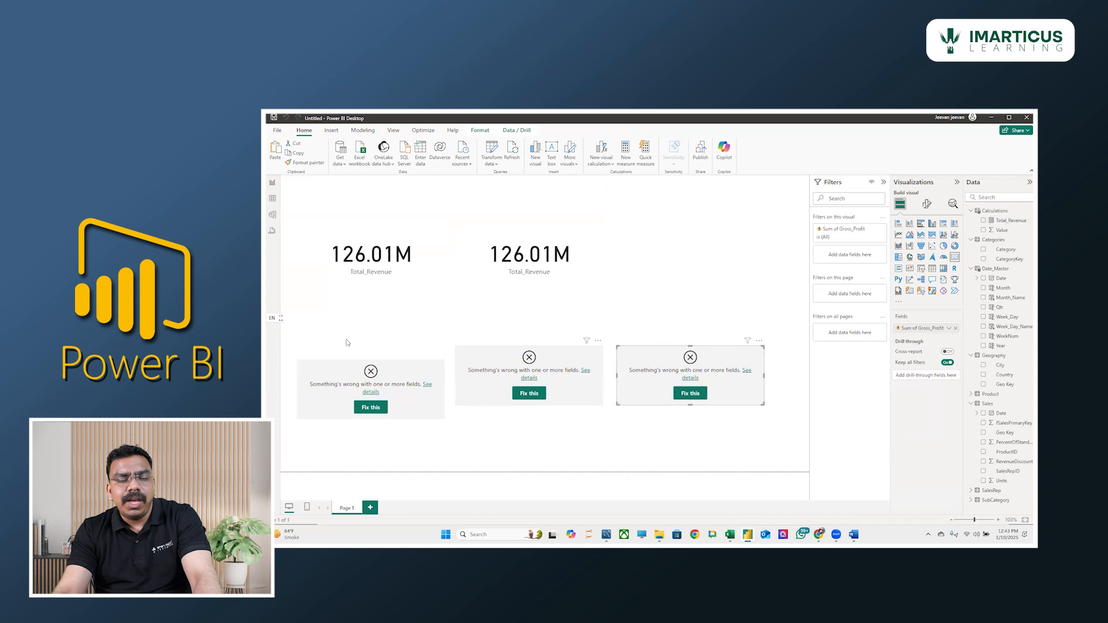
pyautogui.moveTo(291, 333); pyautogui.dragTo(745, 443)
pyautogui.press('Delete')
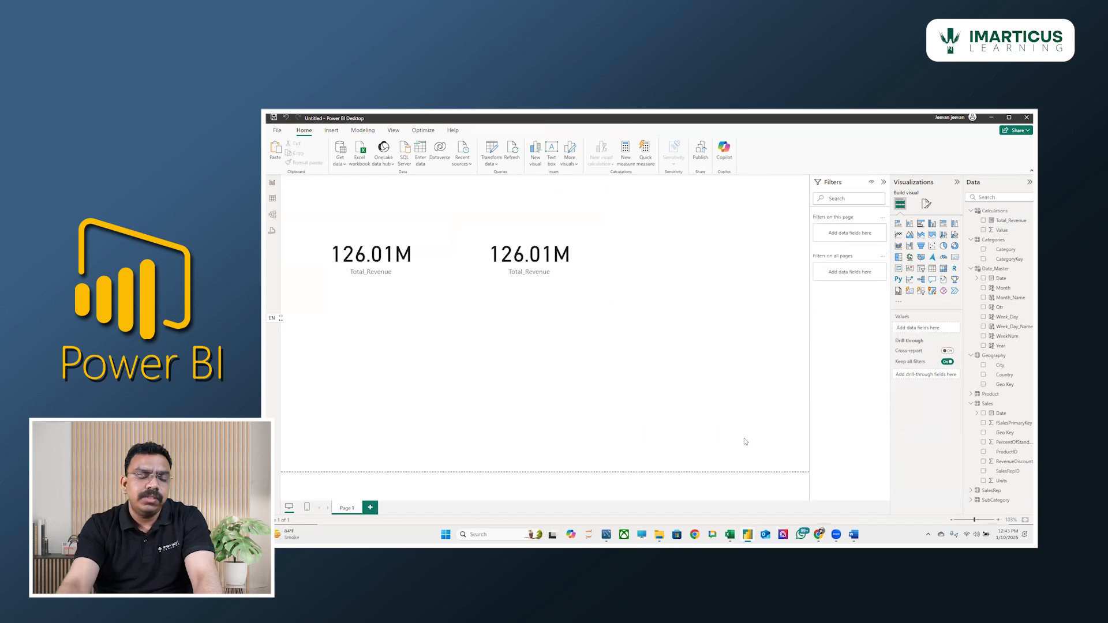
# - Delete the first Total_Revenue card, move the remaining one to the lower left of the page, and shrink it
pyautogui.click(437, 260)
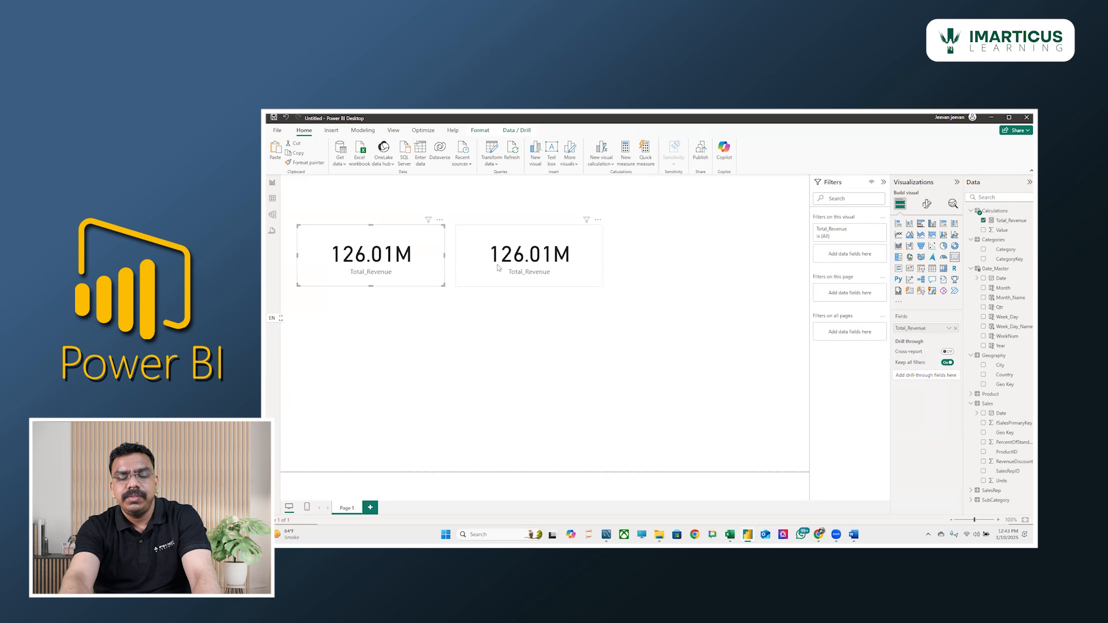
pyautogui.press('Delete')
pyautogui.moveTo(493, 263); pyautogui.dragTo(325, 354)
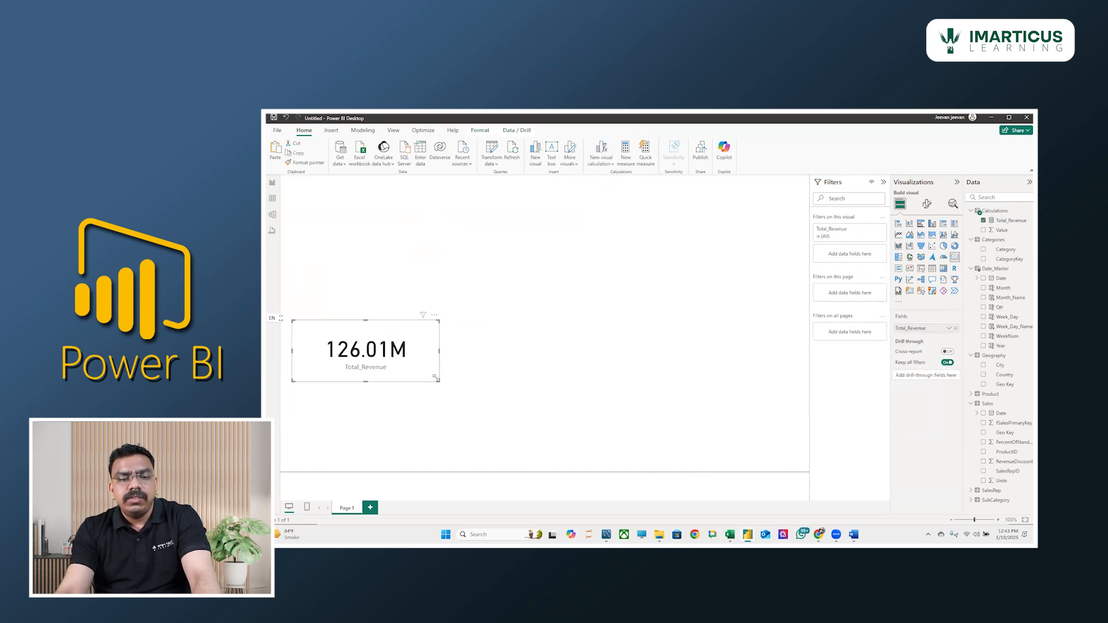
pyautogui.moveTo(439, 381); pyautogui.dragTo(400, 369)
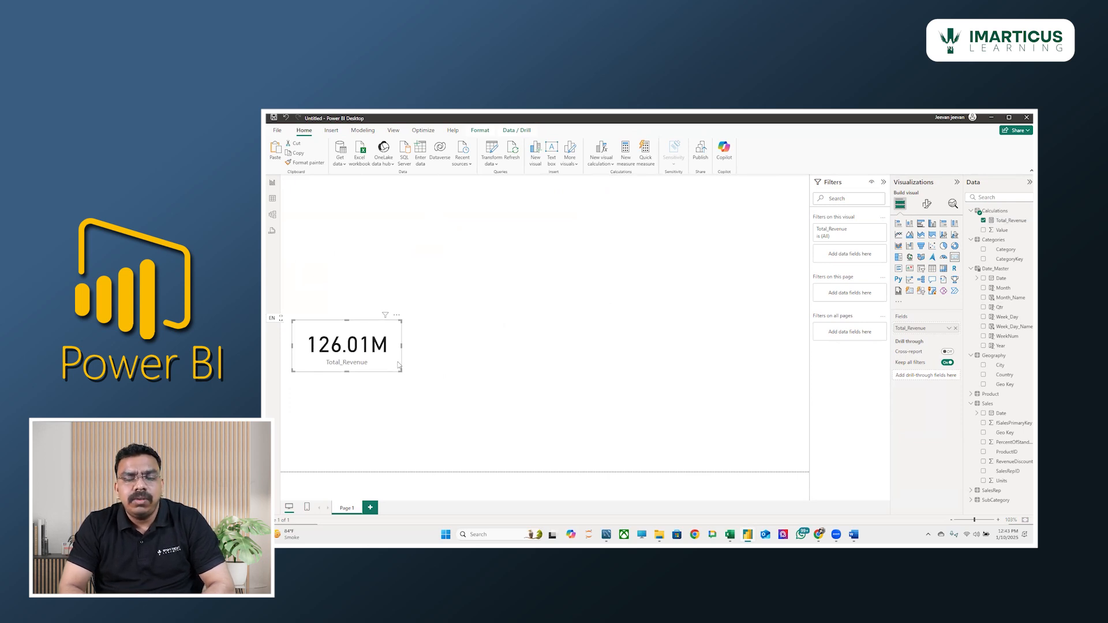
# - Create a new measure named Total_Cost in the Calculations table and start its formula with the SUMX function
pyautogui.rightClick(988, 214)
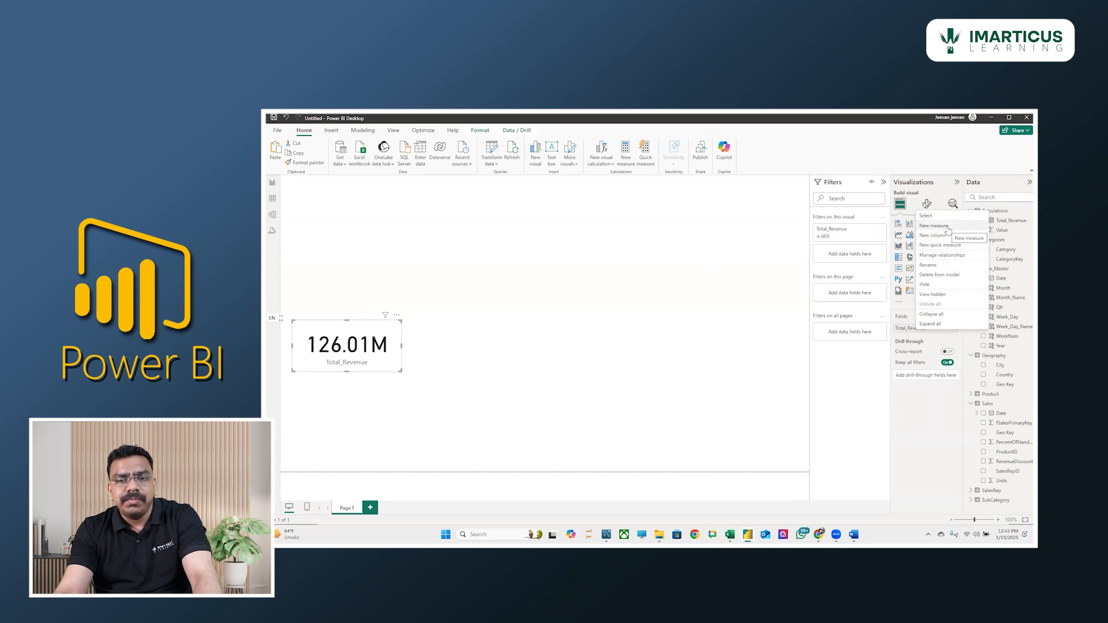
pyautogui.click(948, 228)
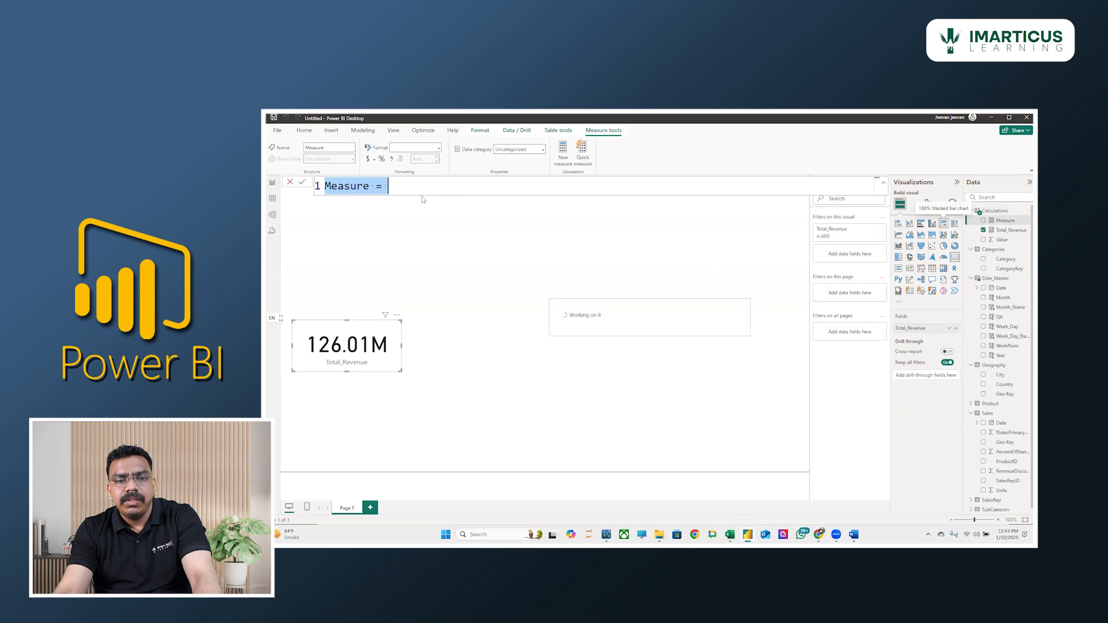
pyautogui.scroll(4, 371, 191)
pyautogui.doubleClick(370, 192)
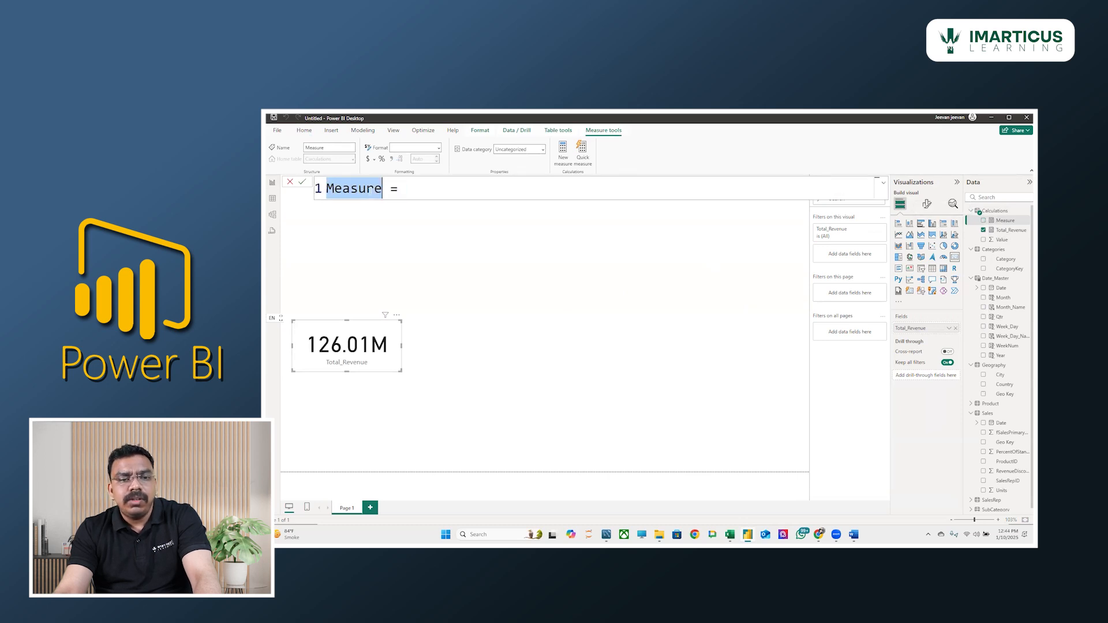
pyautogui.press('BackSpace')
pyautogui.write('Total')
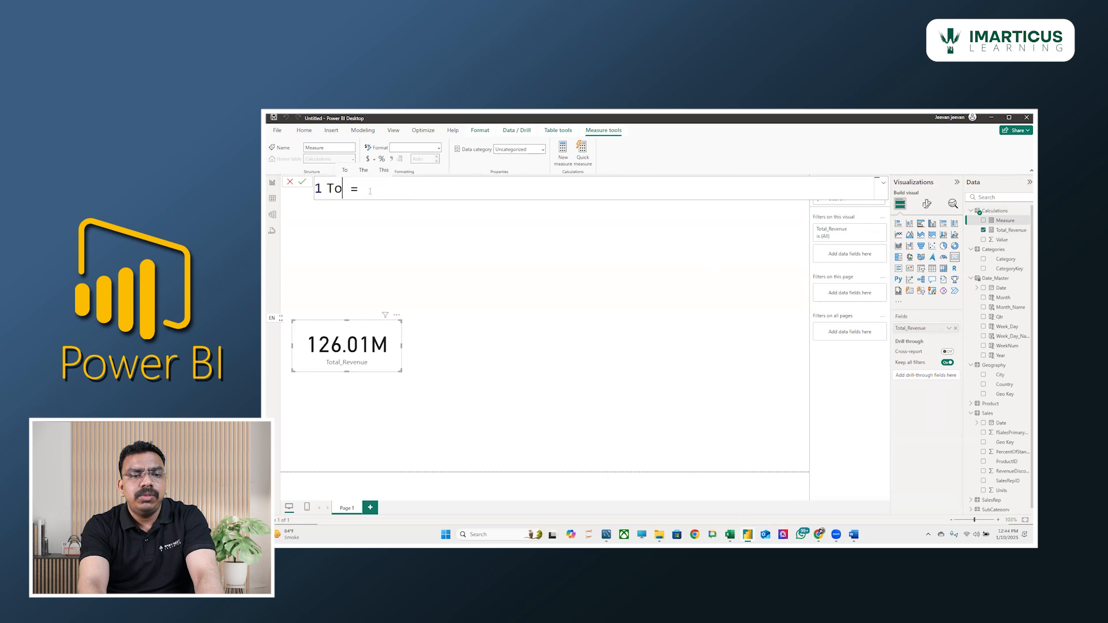
pyautogui.write('_Cost')
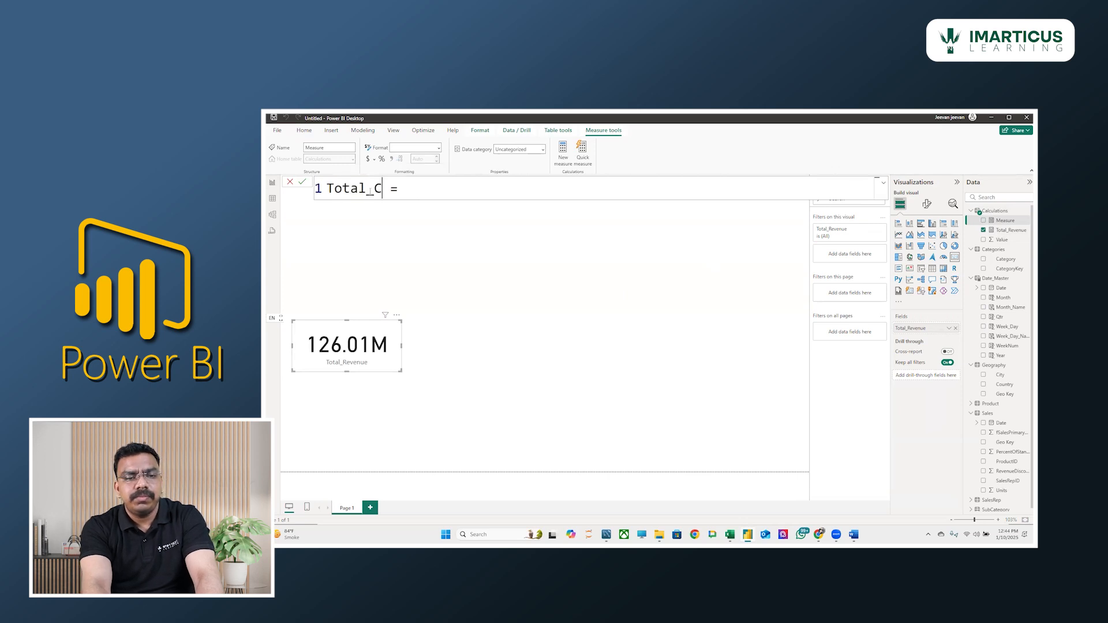
pyautogui.click(443, 190)
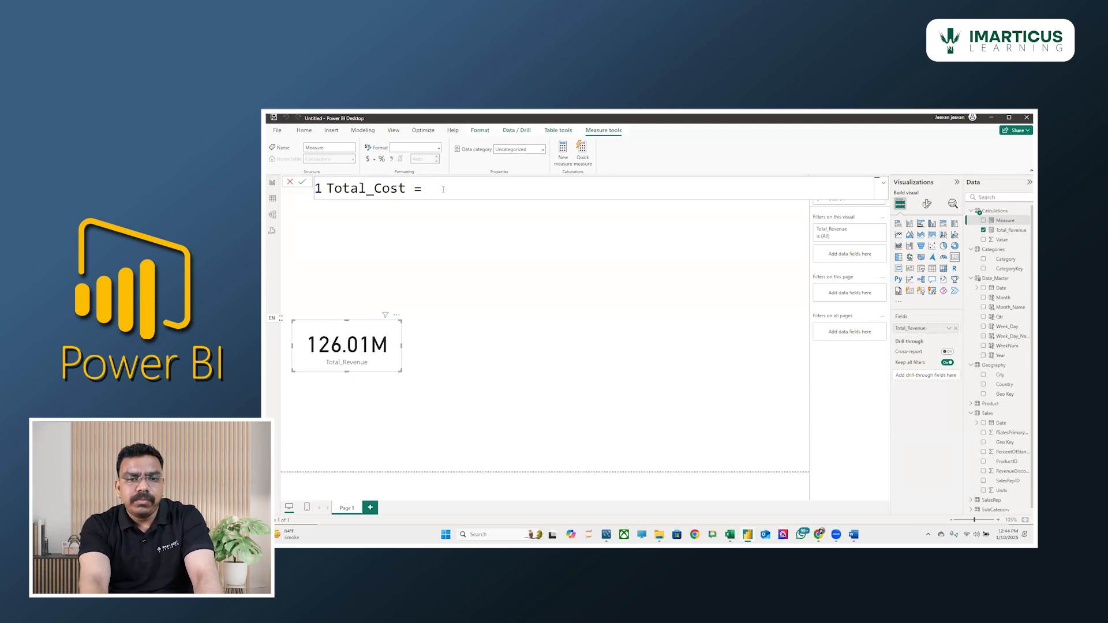
pyautogui.write('sumx')
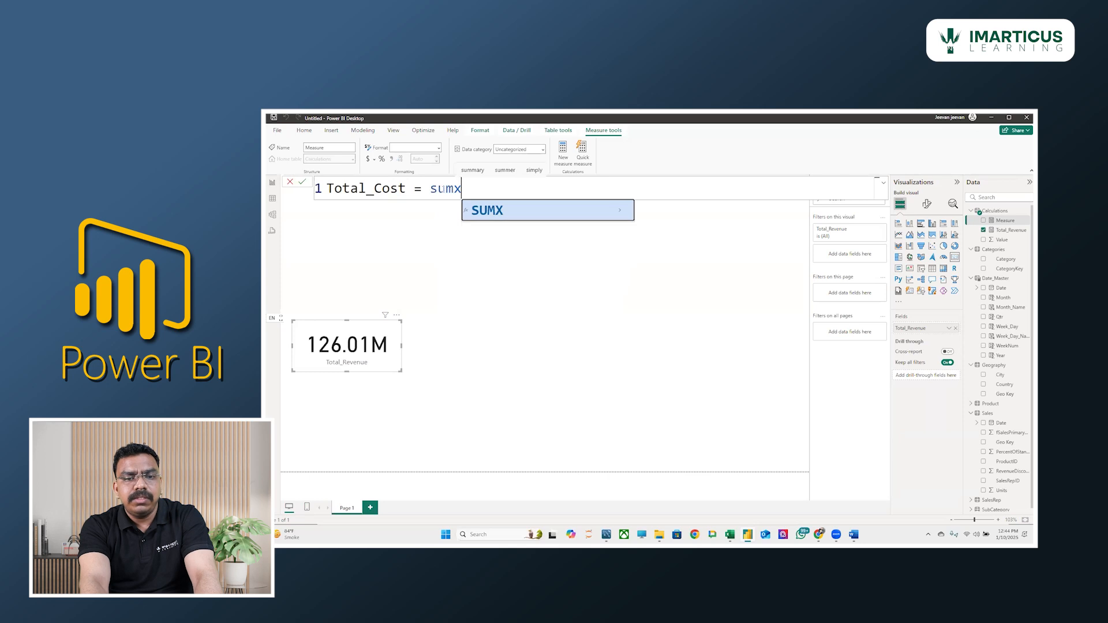
pyautogui.press('Tab')
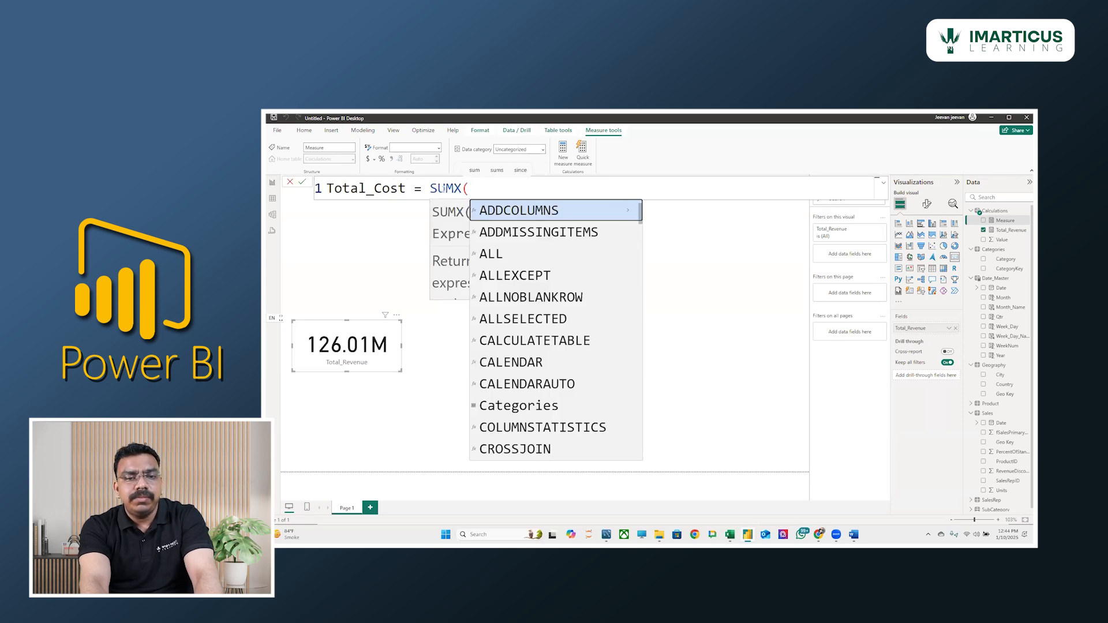
pyautogui.write('re')
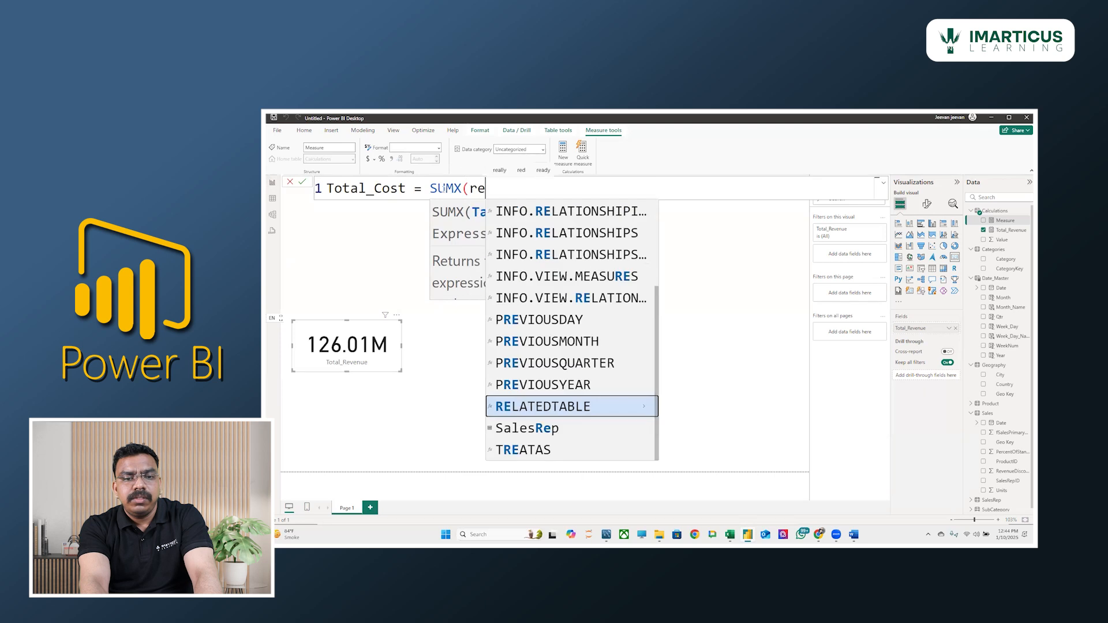
pyautogui.write('ta')
pyautogui.press('BackSpace')
pyautogui.press('BackSpace')
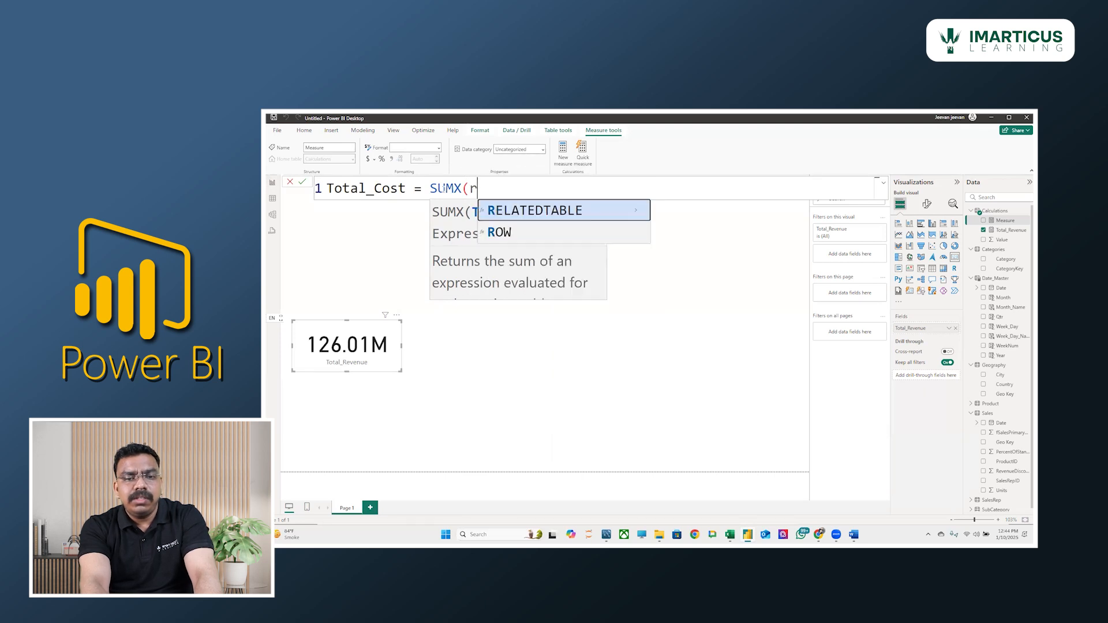
pyautogui.write('late')
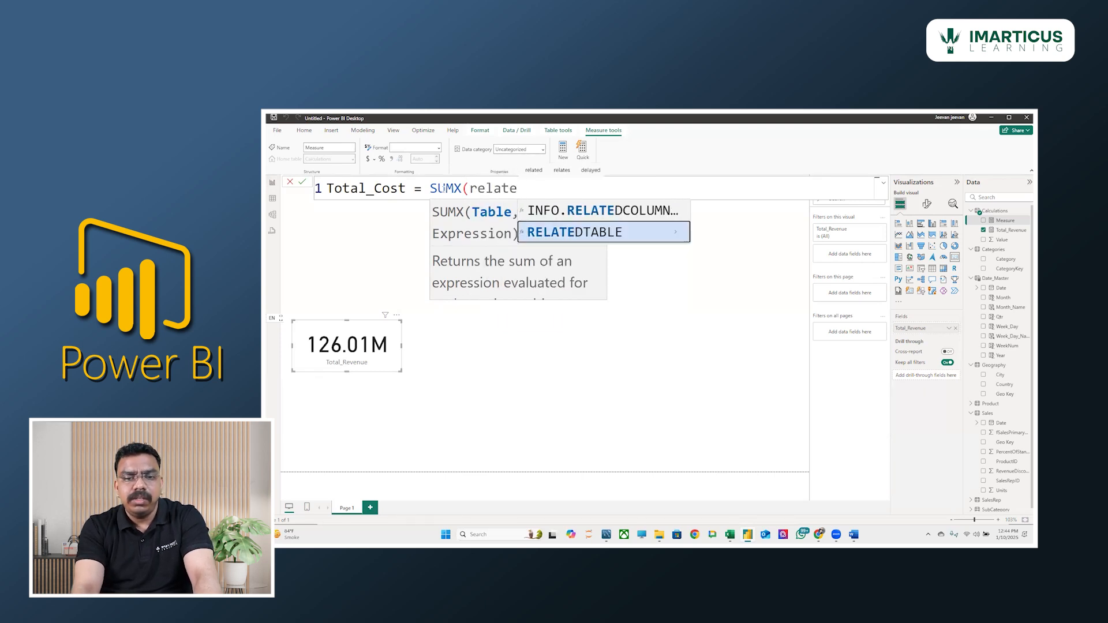
pyautogui.press('BackSpace')
pyautogui.press('BackSpace')
pyautogui.press('BackSpace')
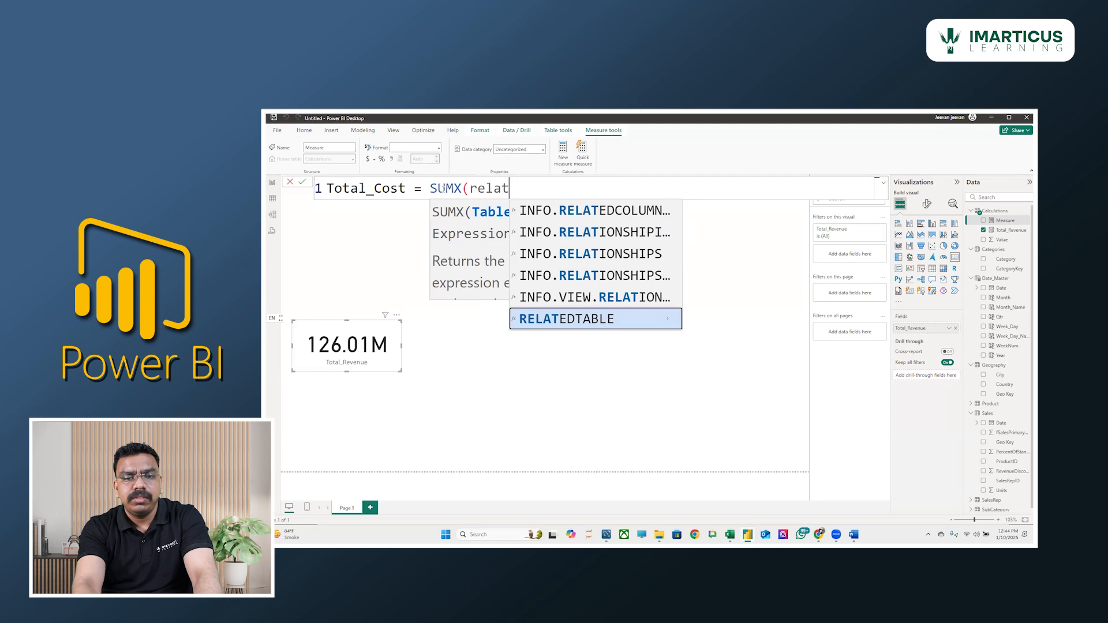
pyautogui.press('BackSpace')
pyautogui.write('lated')
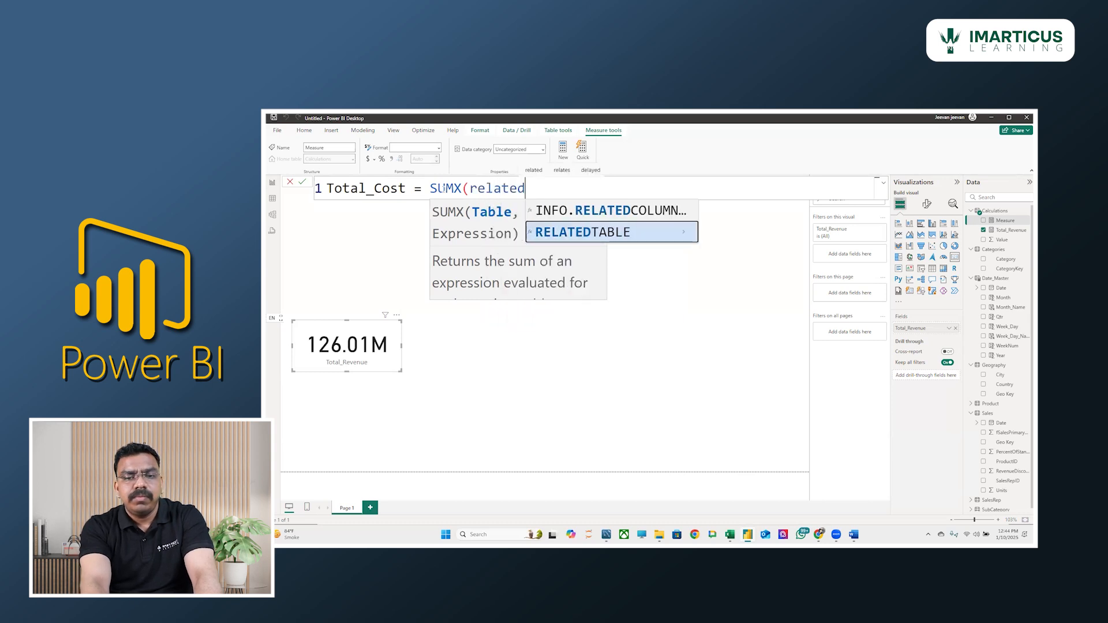
pyautogui.press('BackSpace')
pyautogui.press('BackSpace')
pyautogui.press('BackSpace')
pyautogui.press('BackSpace')
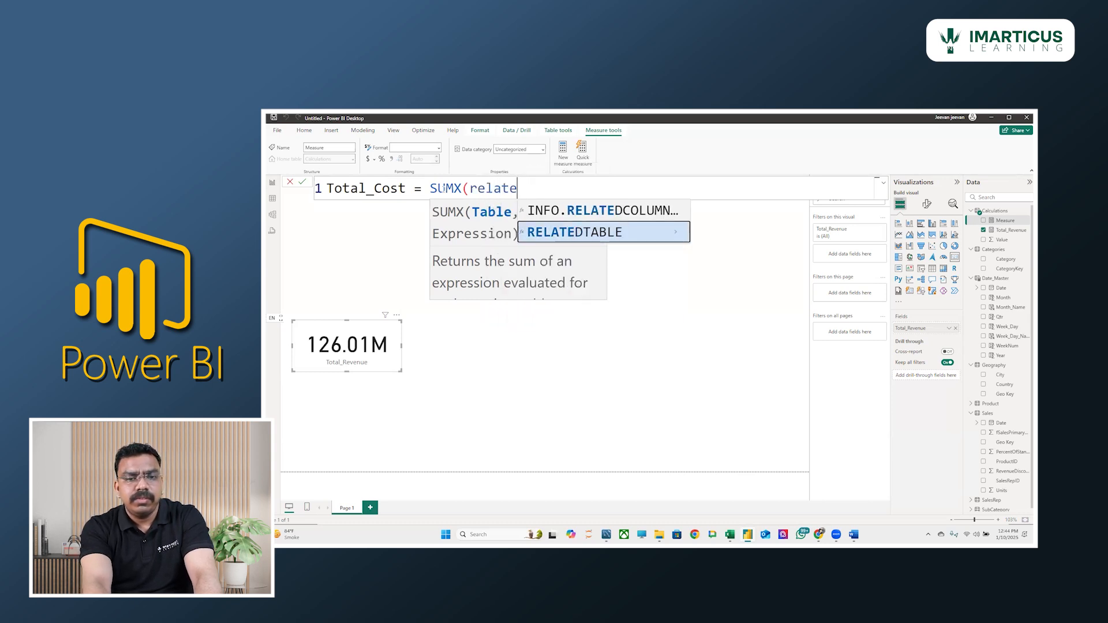
pyautogui.press('BackSpace')
pyautogui.press('BackSpace')
pyautogui.press('BackSpace')
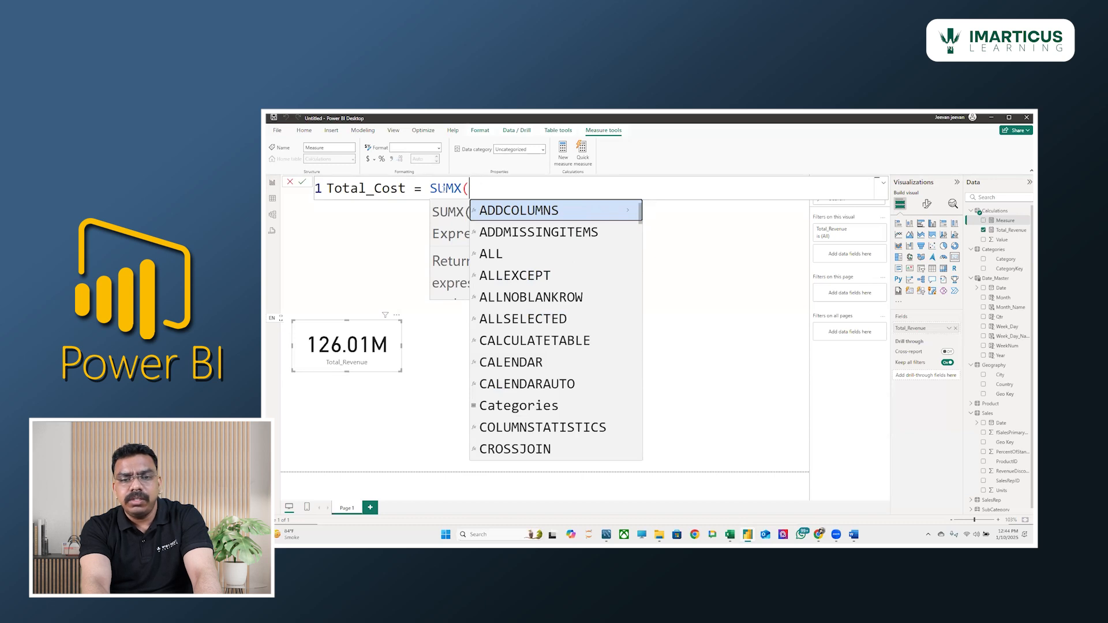
# - Pass the Sales table to SUMX and begin its expression with RELATED on 'Product'[StandardCost]
pyautogui.write('sale')
pyautogui.press('Tab')
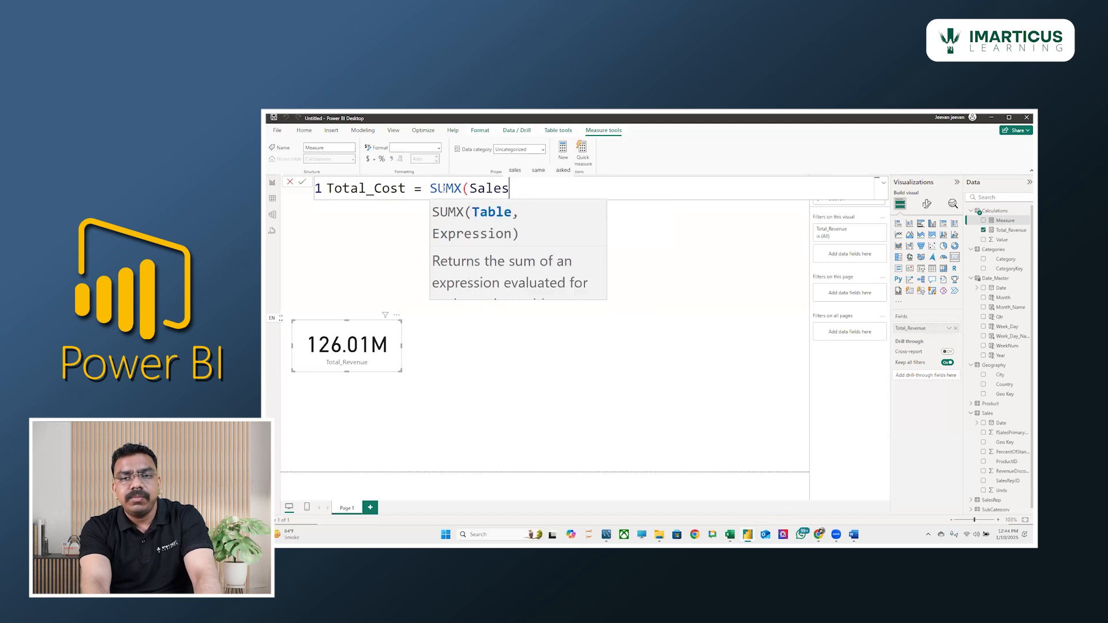
pyautogui.write(',')
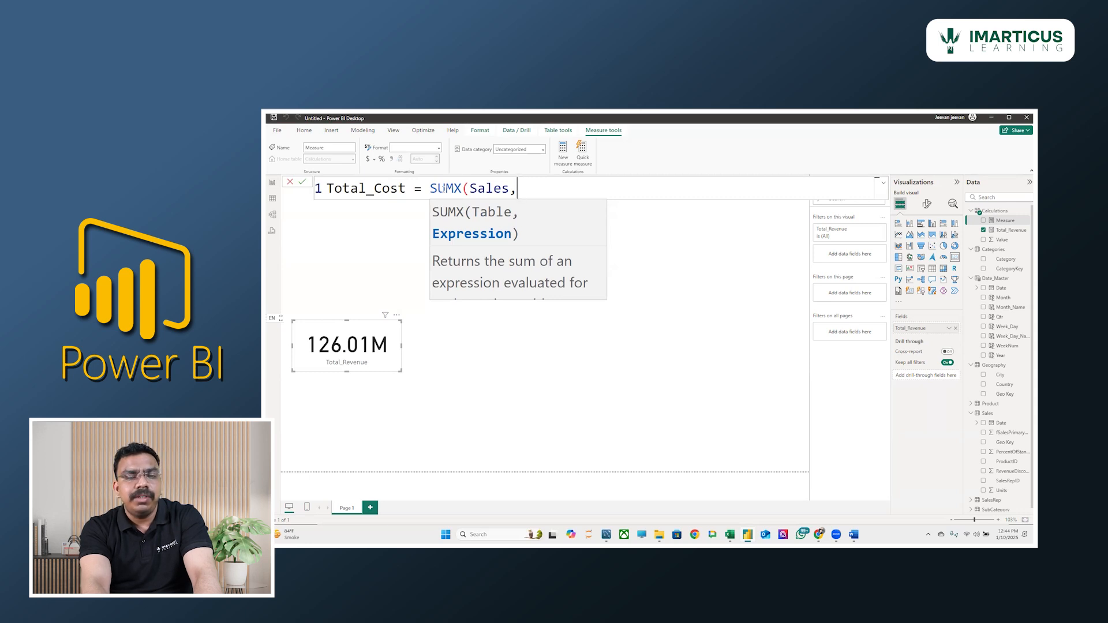
pyautogui.write('rela')
pyautogui.press('Tab')
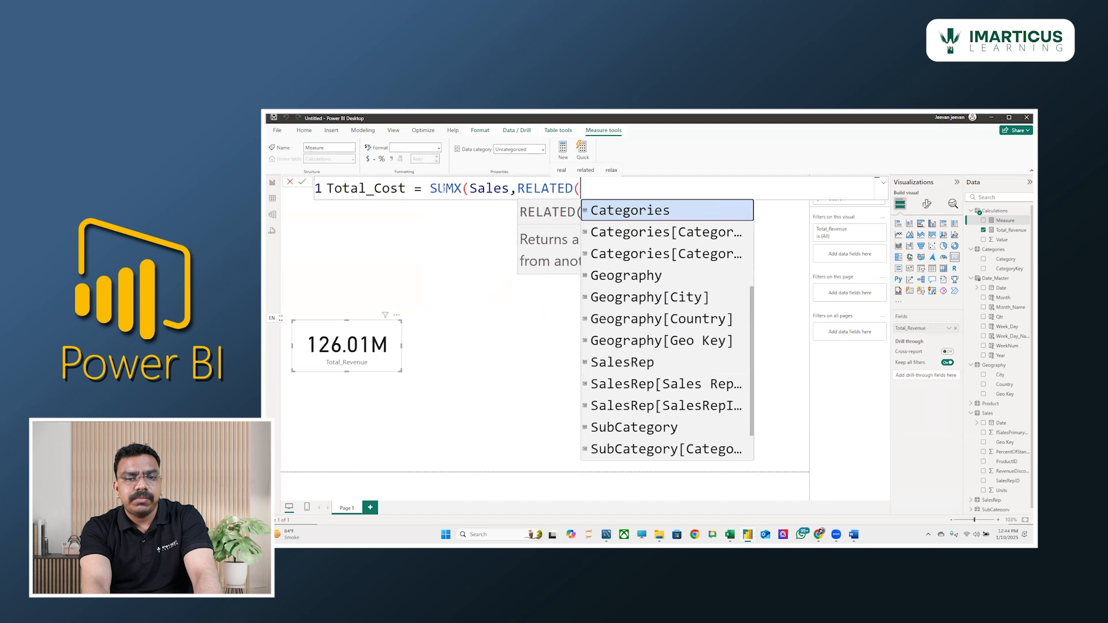
pyautogui.write('pro')
pyautogui.press('Down')
pyautogui.press('Down')
pyautogui.press('Down')
pyautogui.press('Down')
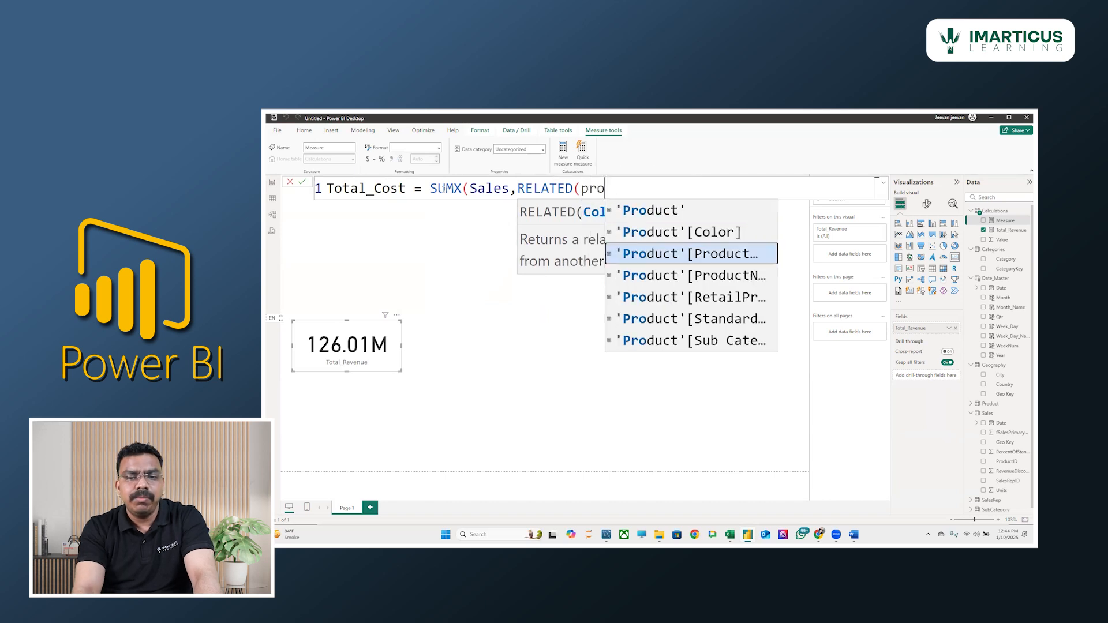
pyautogui.press('Down')
pyautogui.press('Tab')
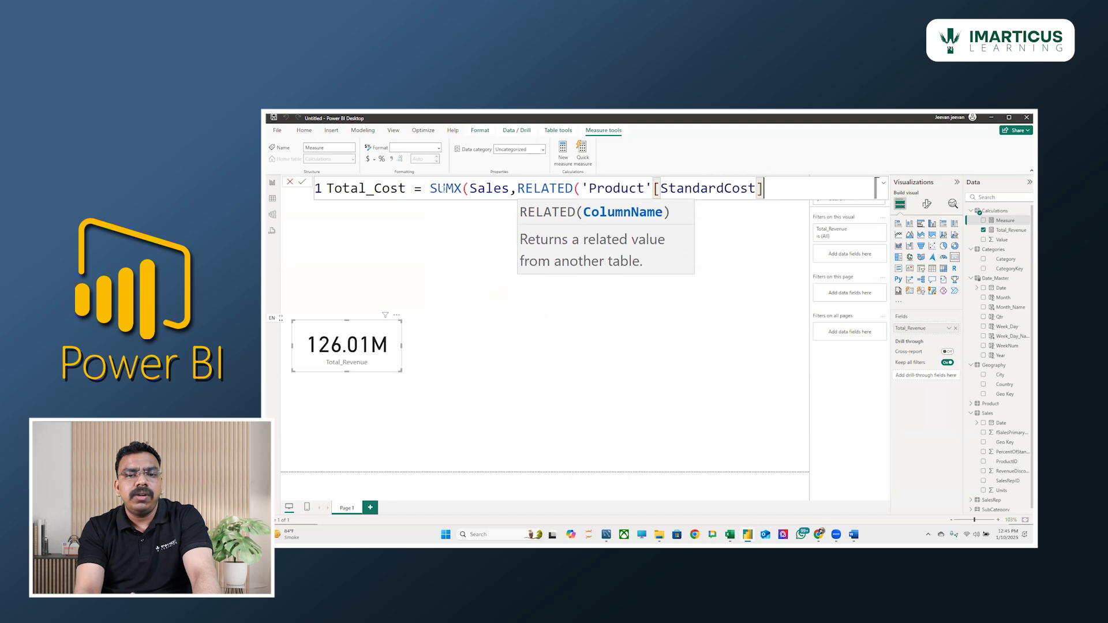
# - Multiply the related standard cost by Sales[Units], close the SUMX formula, and commit the Total_Cost measure
pyautogui.write(') * ')
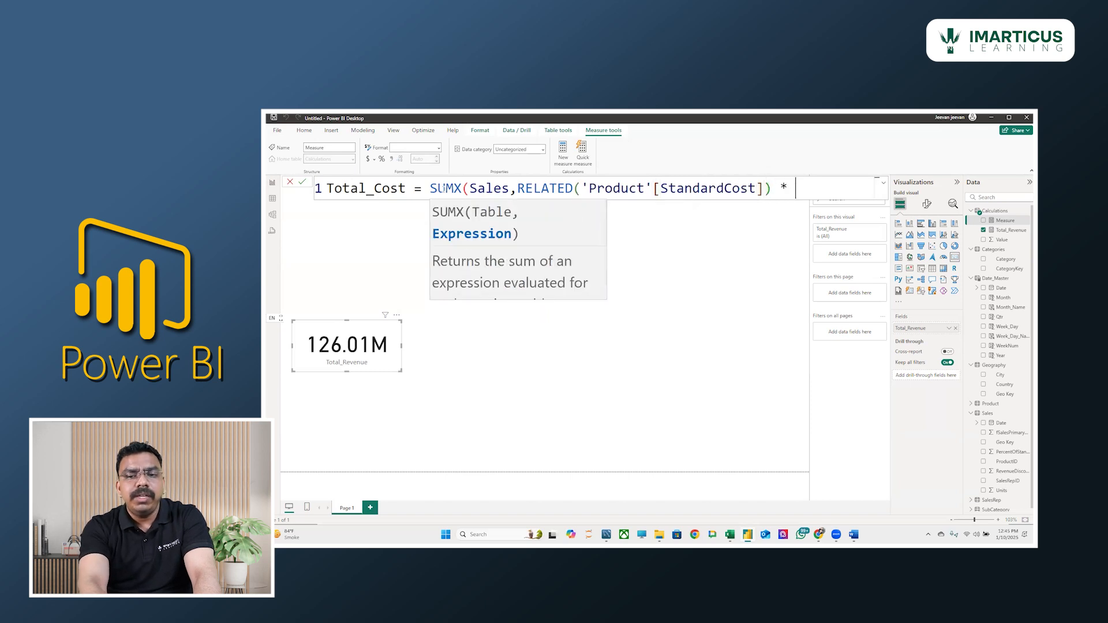
pyautogui.write('Un')
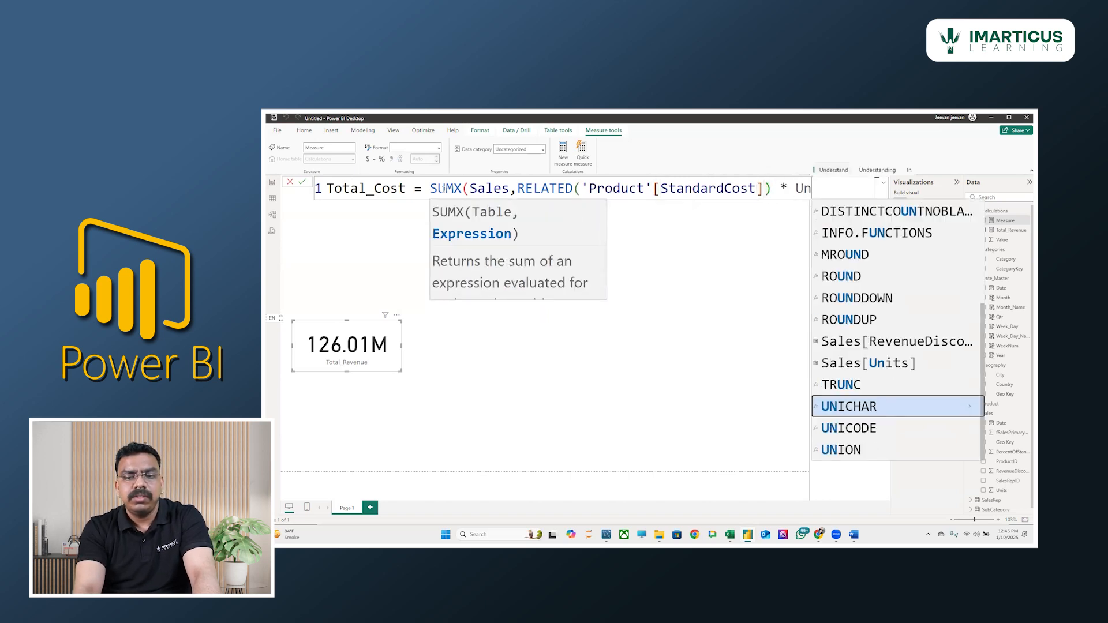
pyautogui.press('Up')
pyautogui.press('Up')
pyautogui.press('Tab')
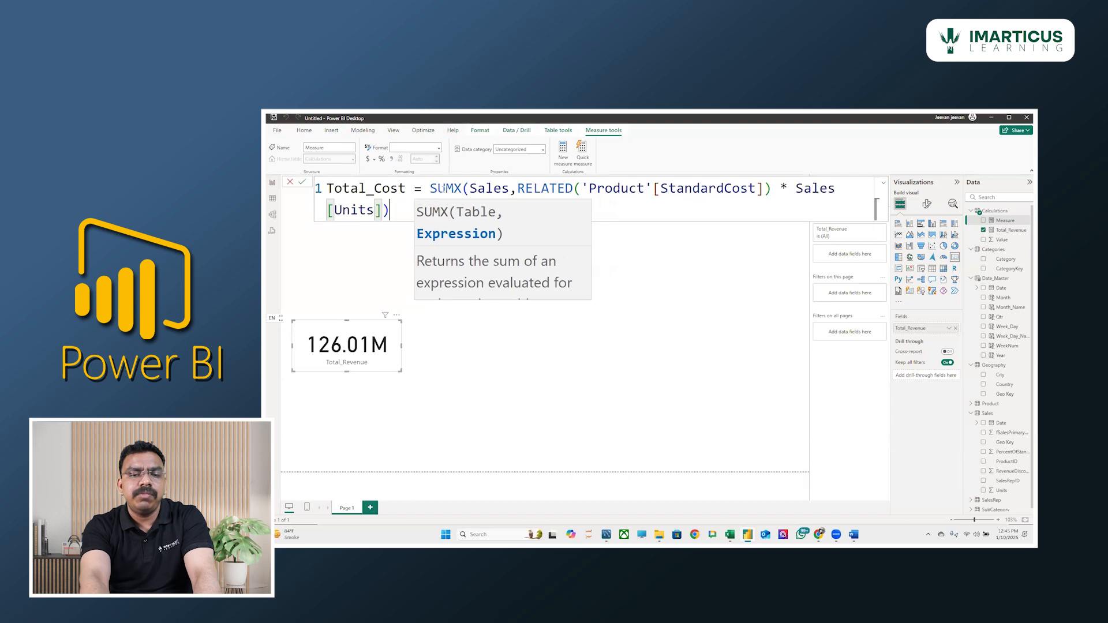
pyautogui.write(')')
pyautogui.moveTo(477, 192); pyautogui.dragTo(501, 192)
pyautogui.click(454, 209)
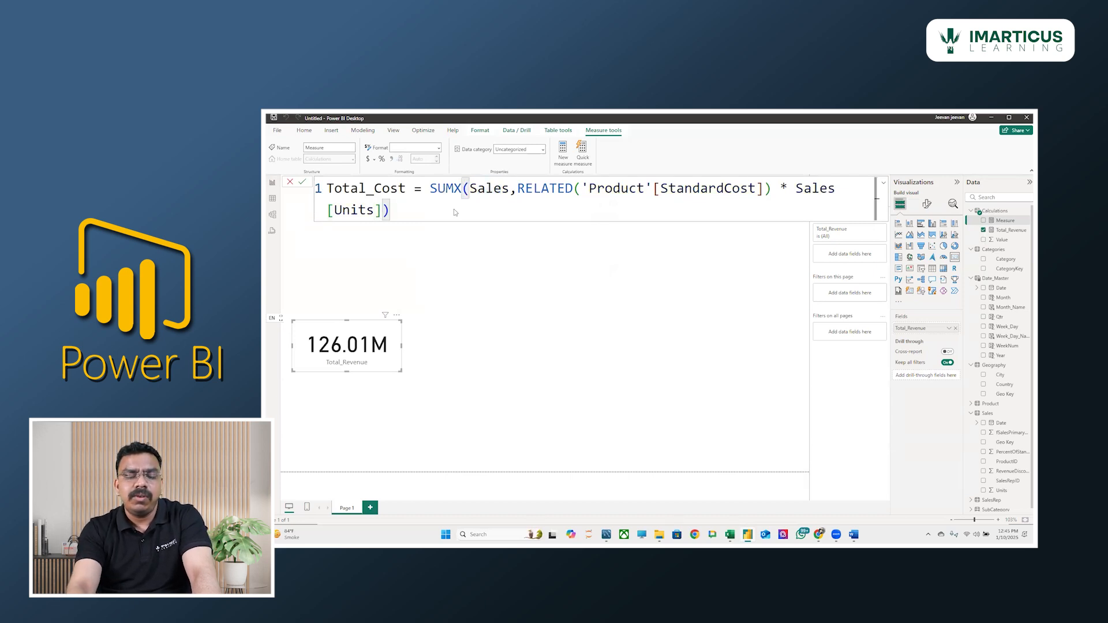
pyautogui.press('Return')
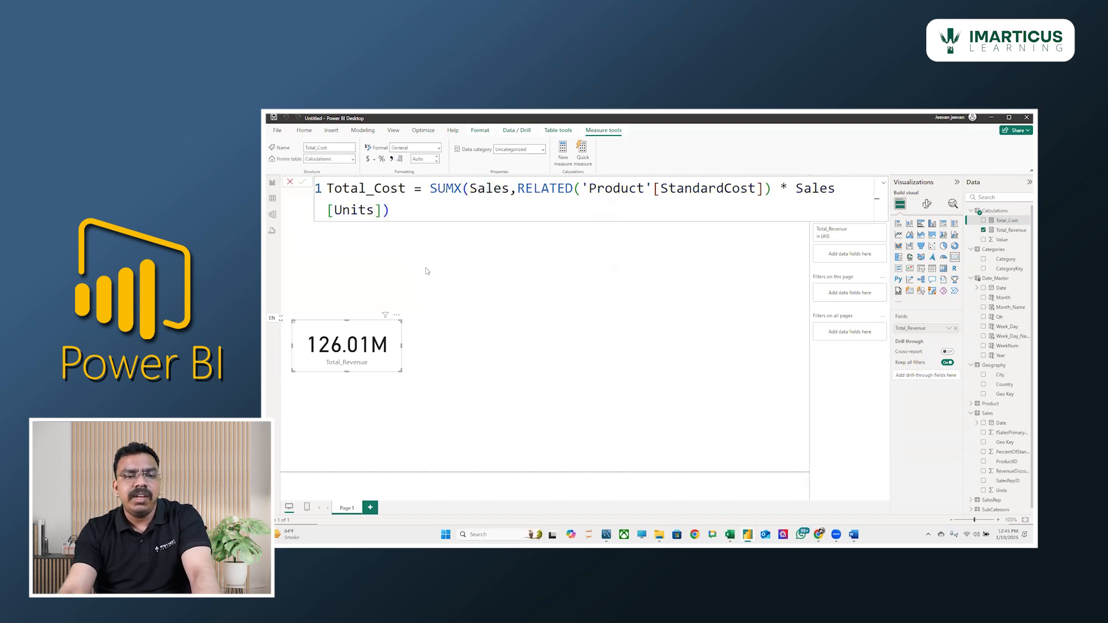
# - Place a copy of the Total_Revenue card beside the original and replace its field with the Total_Cost measure
pyautogui.click(392, 354)
pyautogui.hotkey('ctrl', 'c')
pyautogui.hotkey('ctrl', 'v')
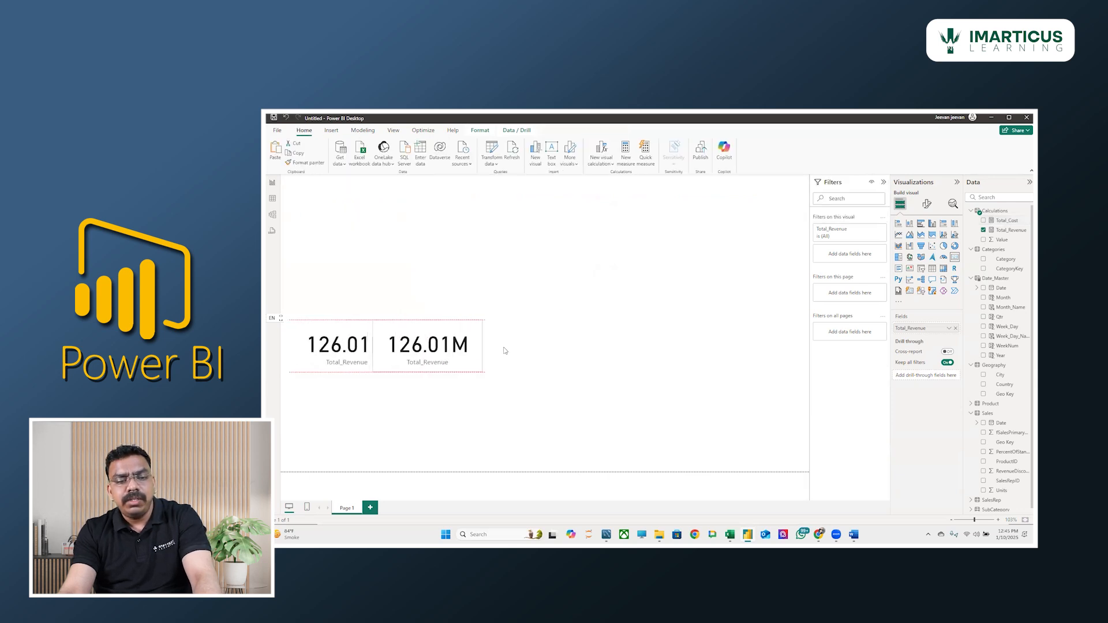
pyautogui.click(955, 328)
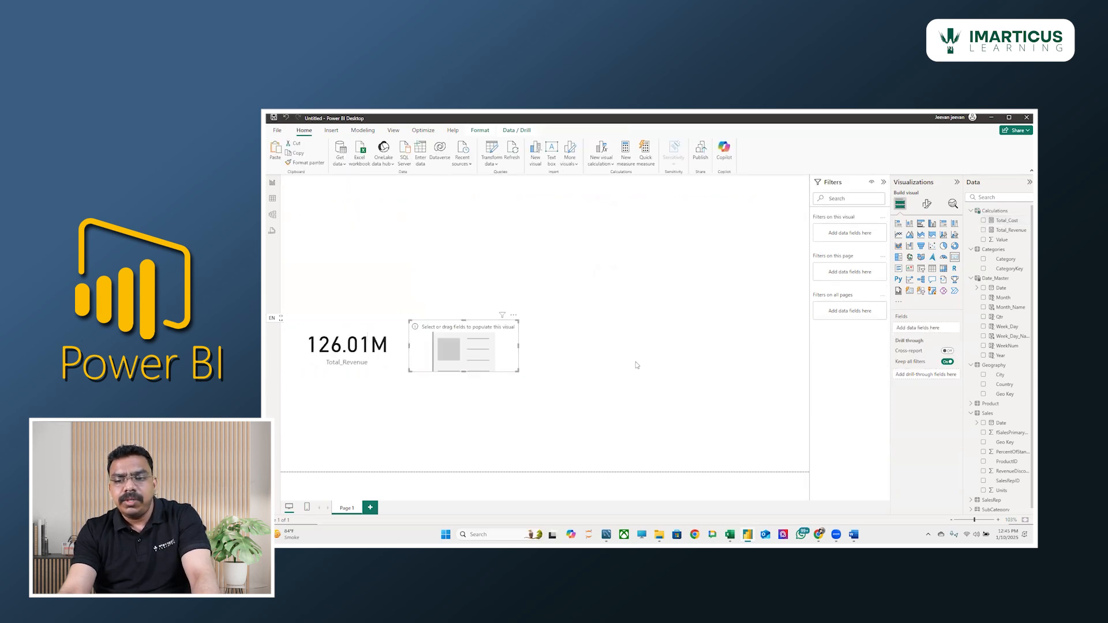
pyautogui.click(983, 220)
pyautogui.moveTo(466, 353); pyautogui.dragTo(465, 357)
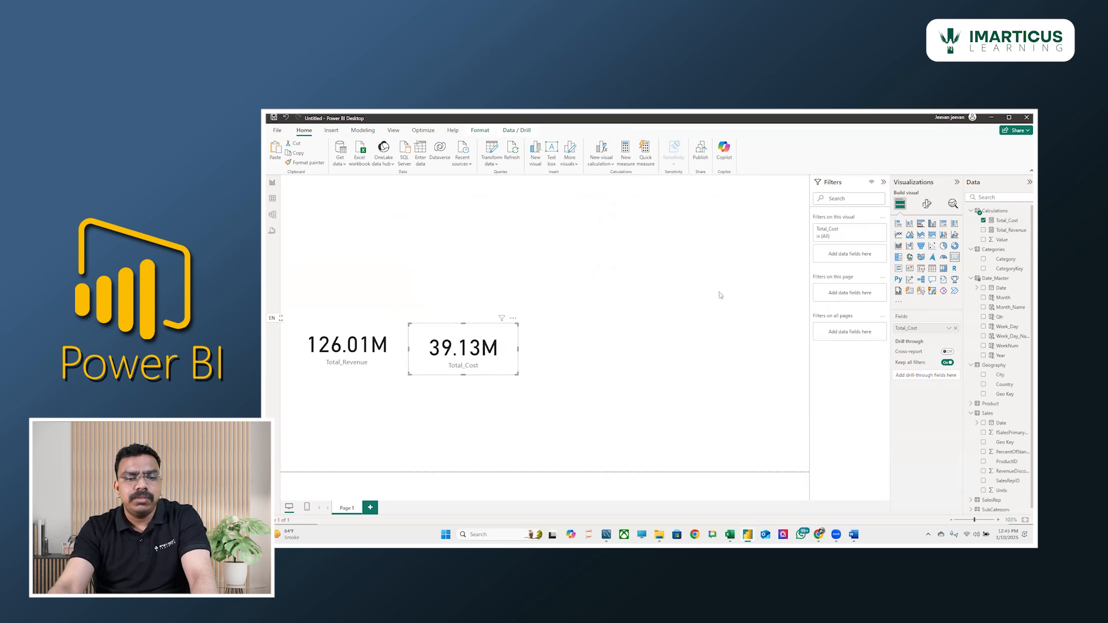
# - Create a new measure in the Calculations table and name it Gross_Profit
pyautogui.rightClick(994, 213)
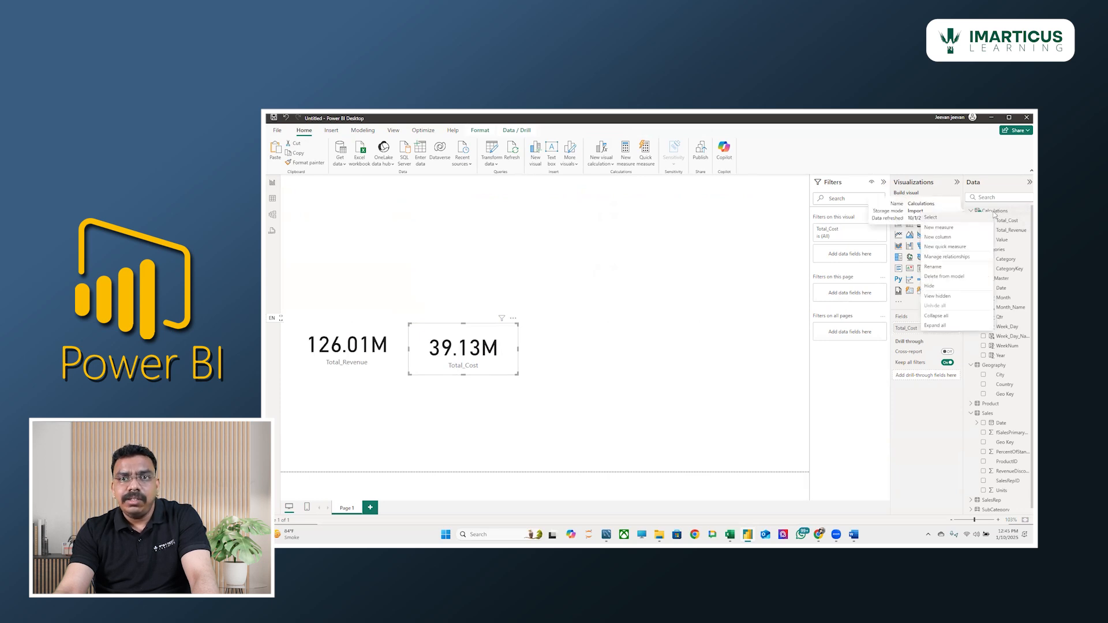
pyautogui.click(962, 231)
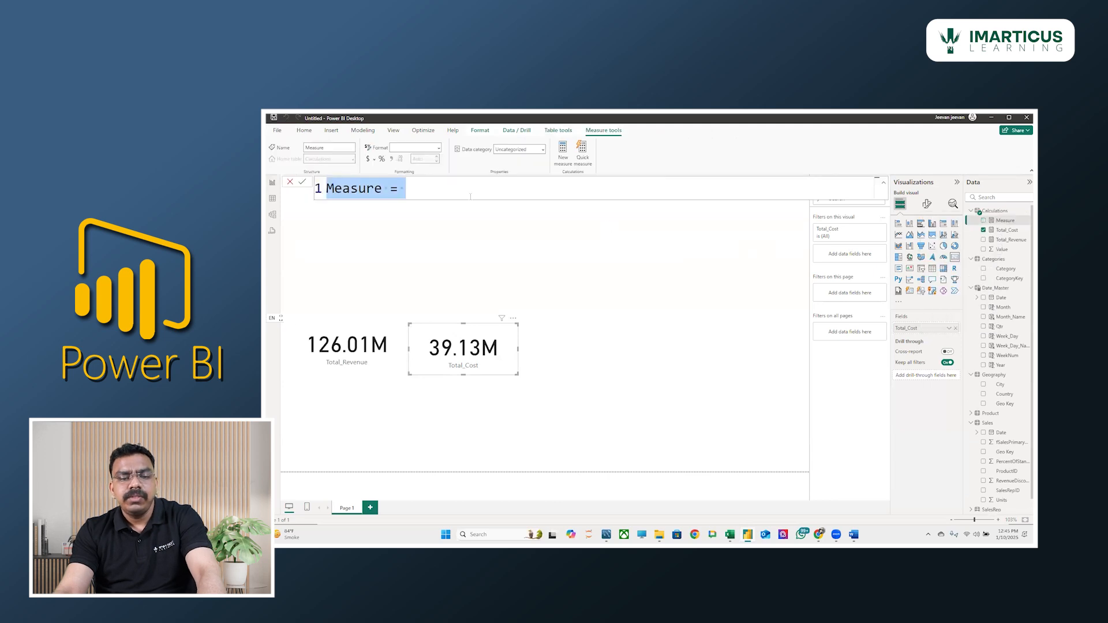
pyautogui.write('Gross')
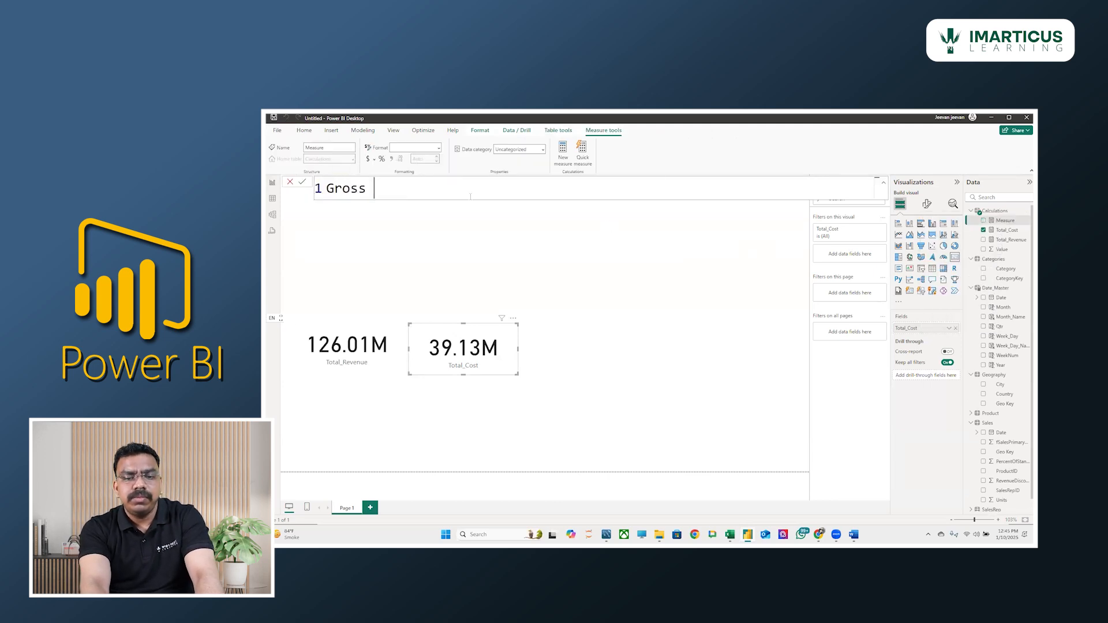
pyautogui.write('_p')
pyautogui.press('BackSpace')
pyautogui.write('PRof')
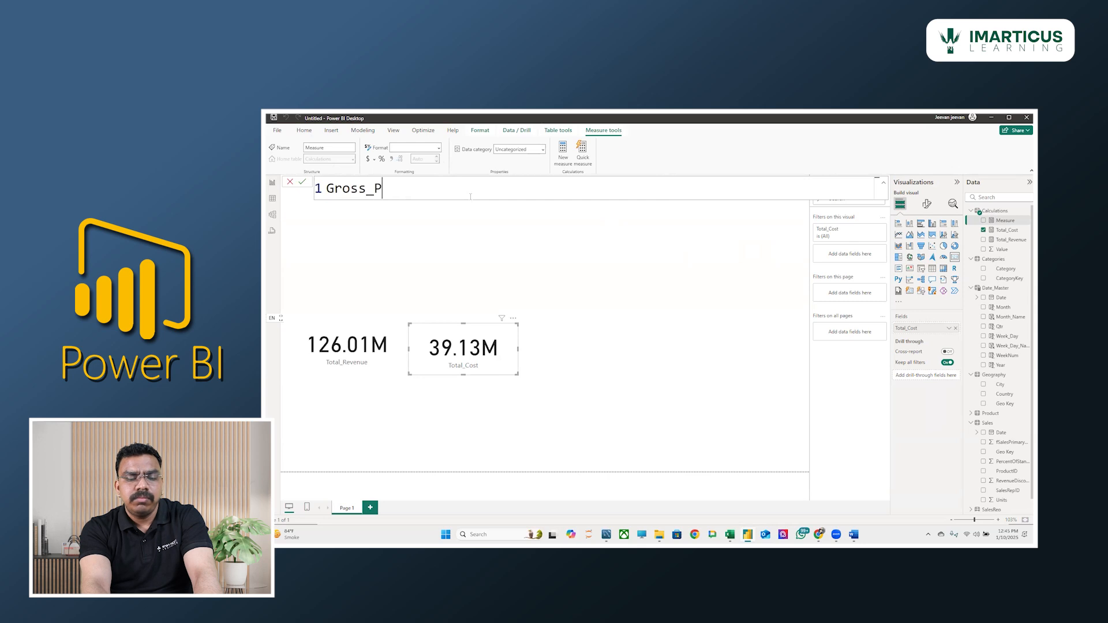
pyautogui.press('BackSpace')
pyautogui.press('BackSpace')
pyautogui.press('BackSpace')
pyautogui.write('rofi')
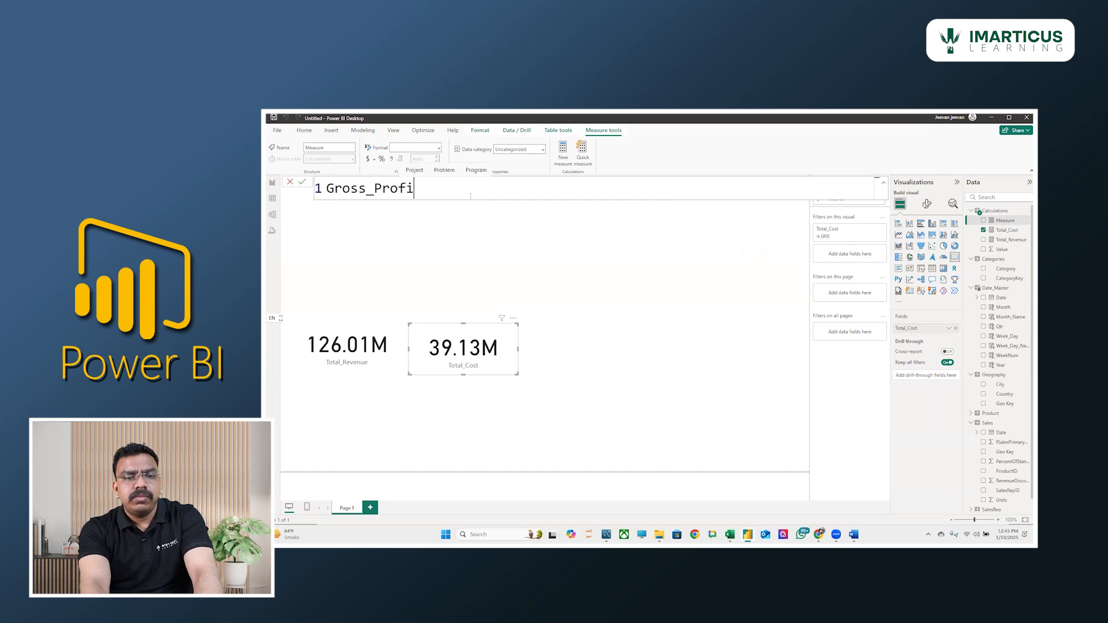
pyautogui.write('t = ')
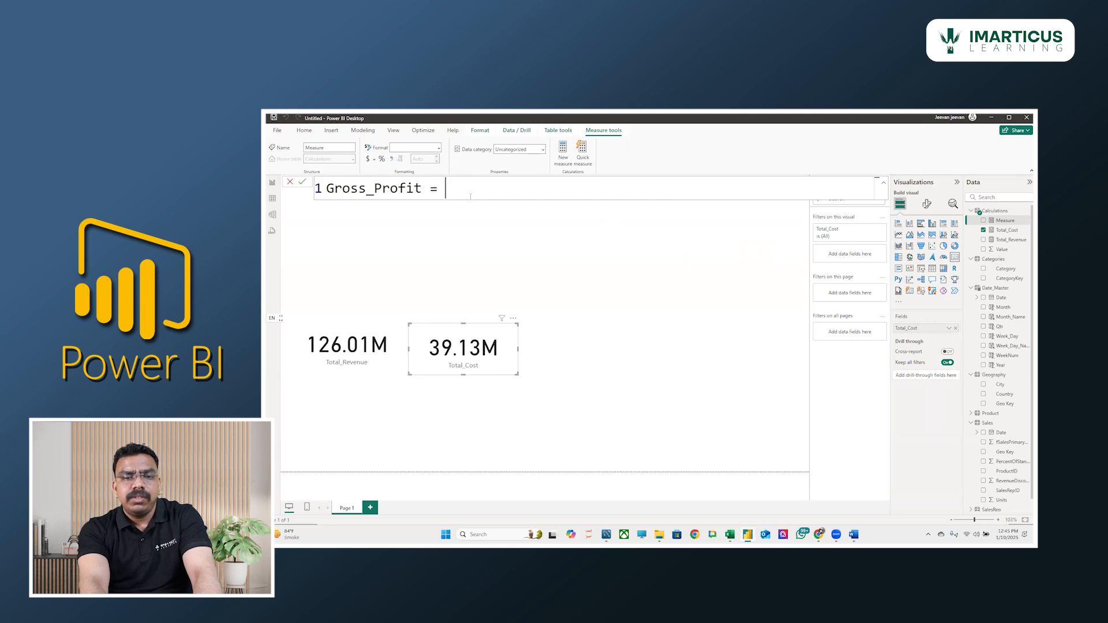
# - Define Gross_Profit as [Total_Revenue] - [Total_Cost] and commit the measure
pyautogui.write('s')
pyautogui.press('BackSpace')
pyautogui.write('tpt')
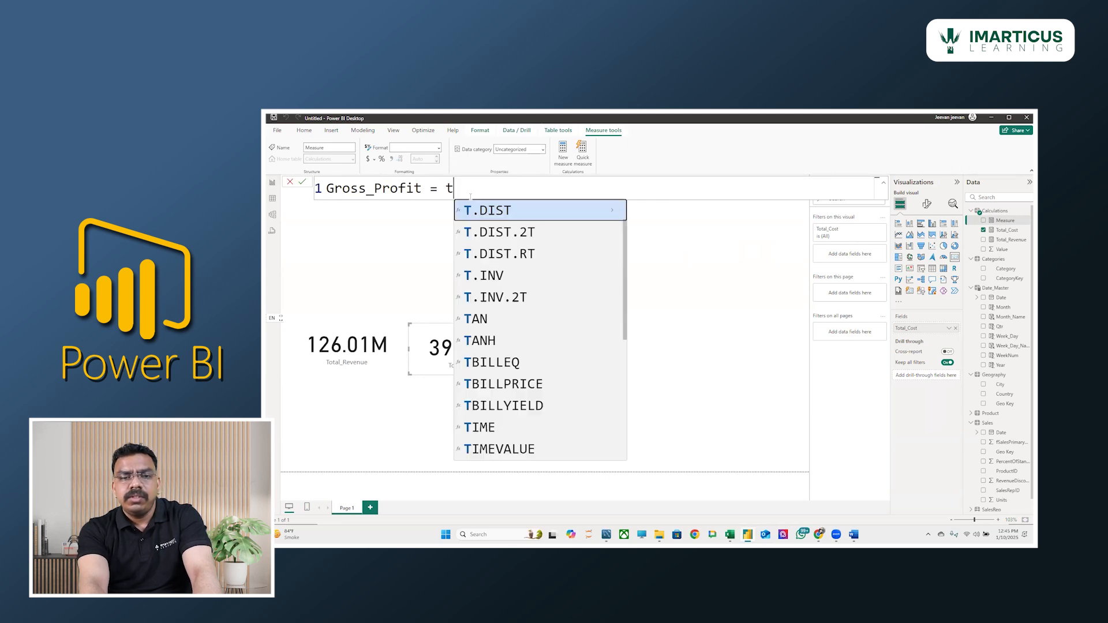
pyautogui.press('BackSpace')
pyautogui.press('BackSpace')
pyautogui.write('ot')
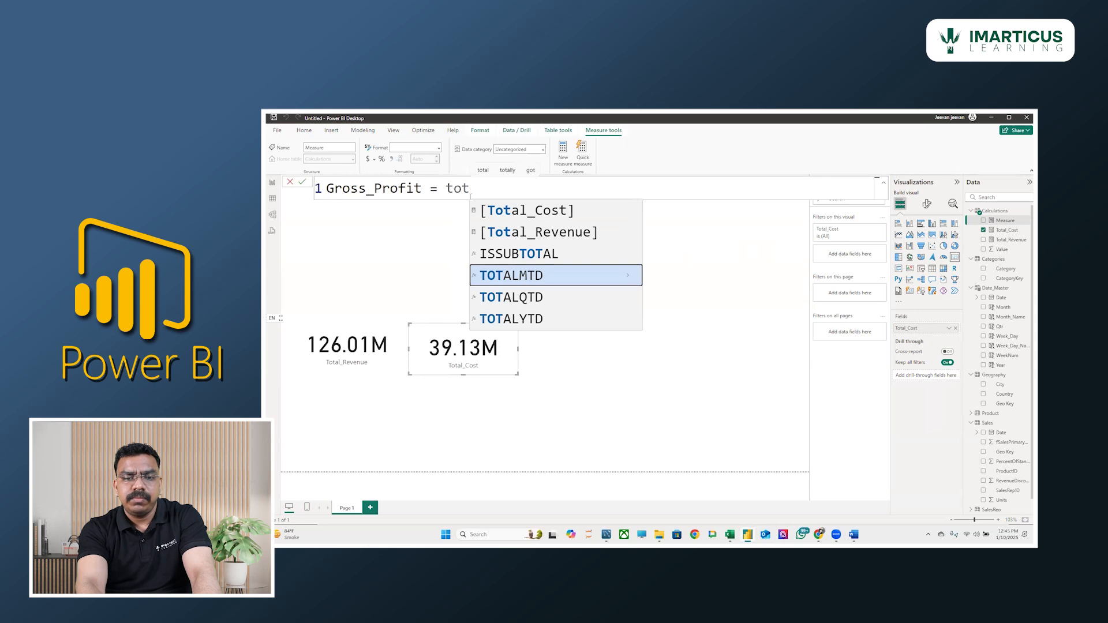
pyautogui.press('Up')
pyautogui.press('Up')
pyautogui.press('Tab')
pyautogui.write('-')
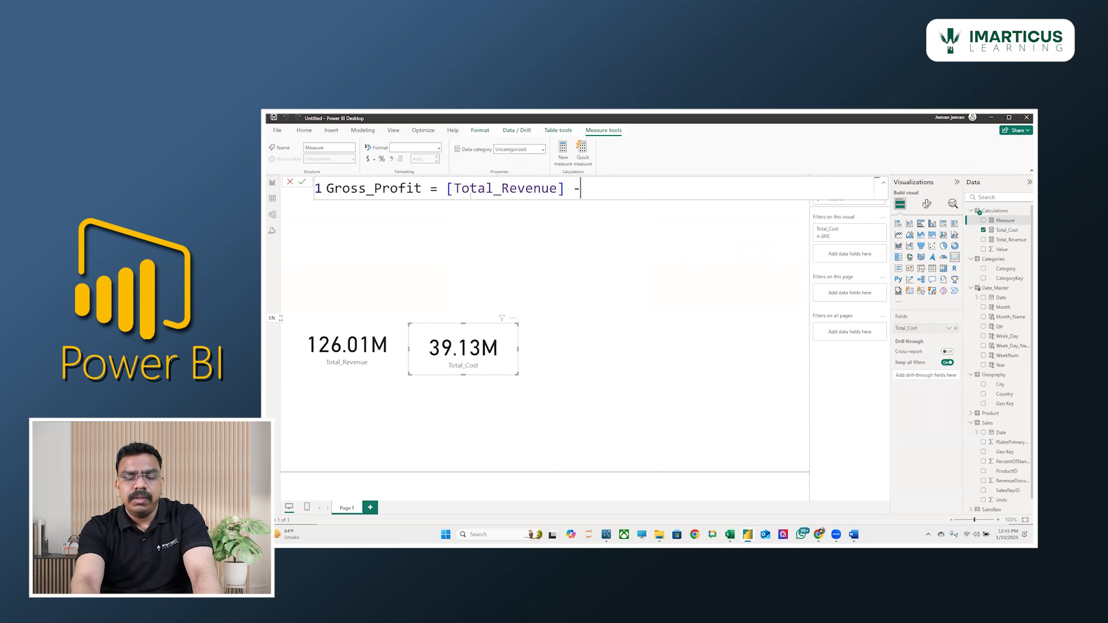
pyautogui.write(' [Tota')
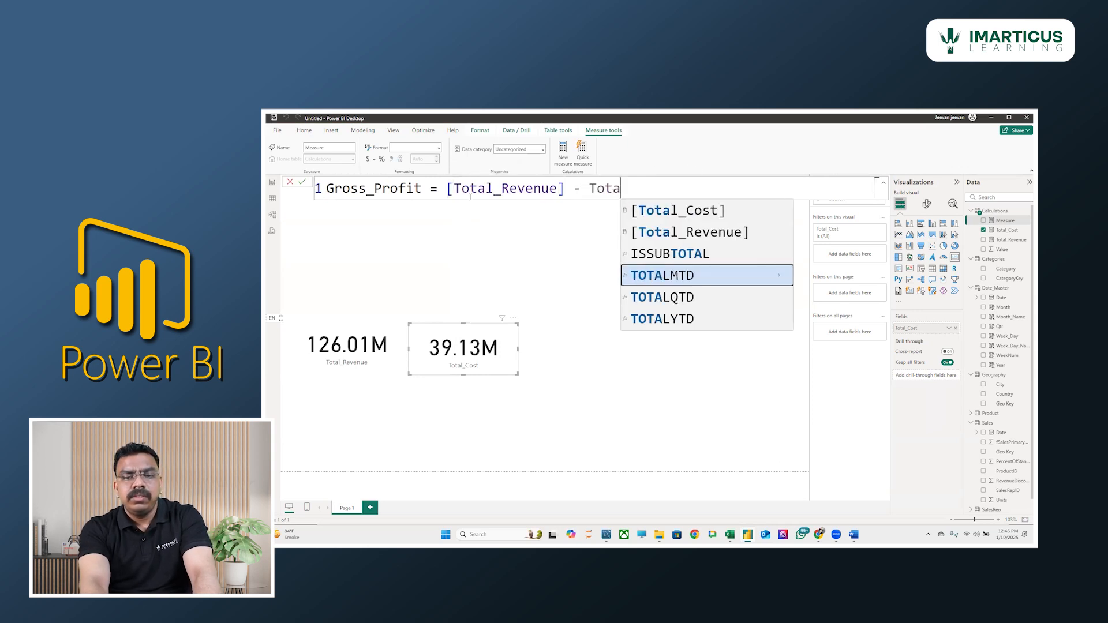
pyautogui.press('Up')
pyautogui.press('Up')
pyautogui.press('Up')
pyautogui.press('Tab')
pyautogui.press('Return')
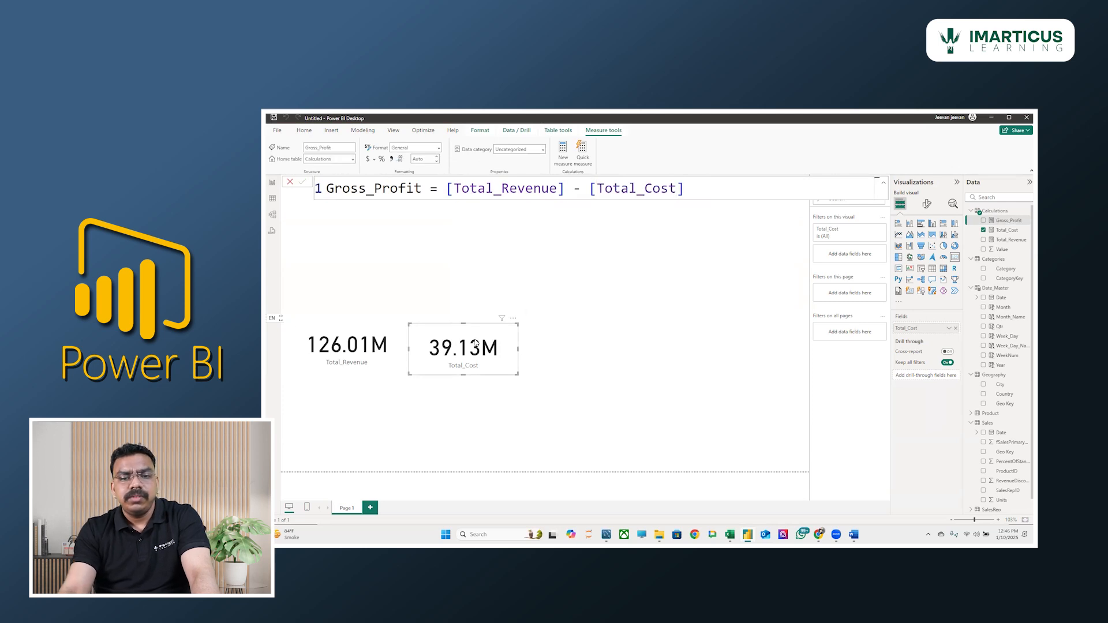
# - Duplicate the Total_Cost card beside the original and replace the copy's field with the Gross_Profit measure
pyautogui.hotkey('ctrl', 'c')
pyautogui.hotkey('ctrl', 'v')
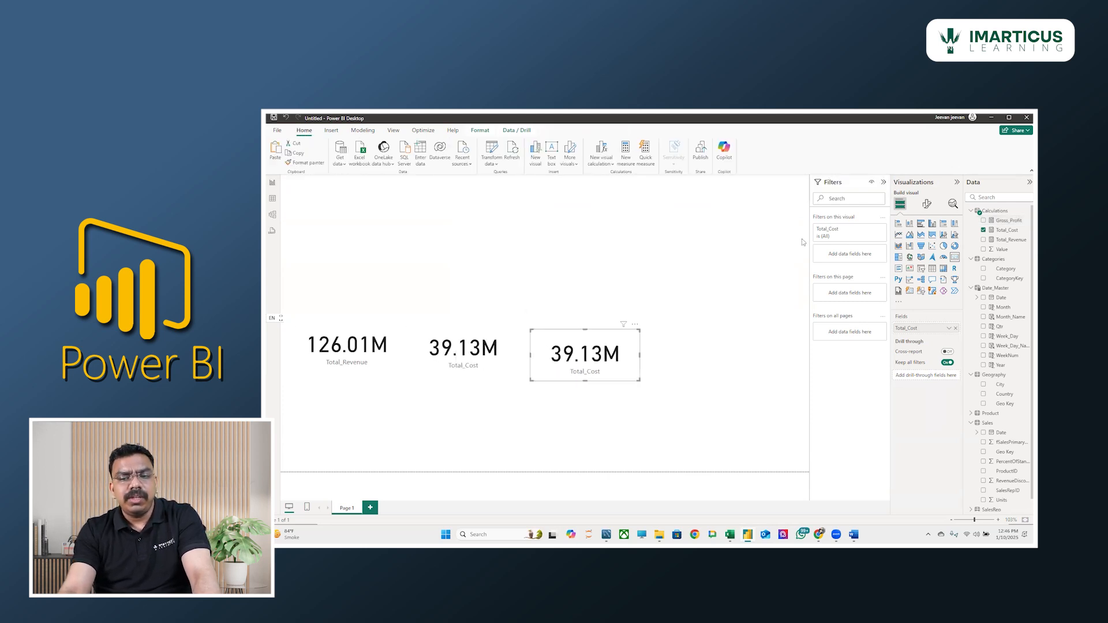
pyautogui.click(956, 329)
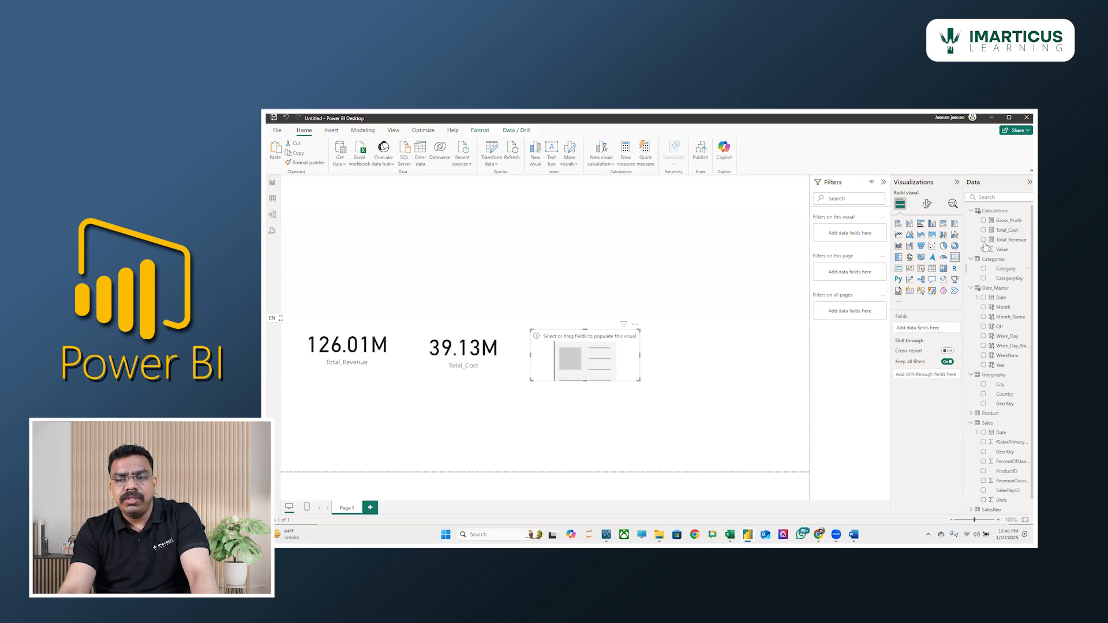
pyautogui.click(984, 221)
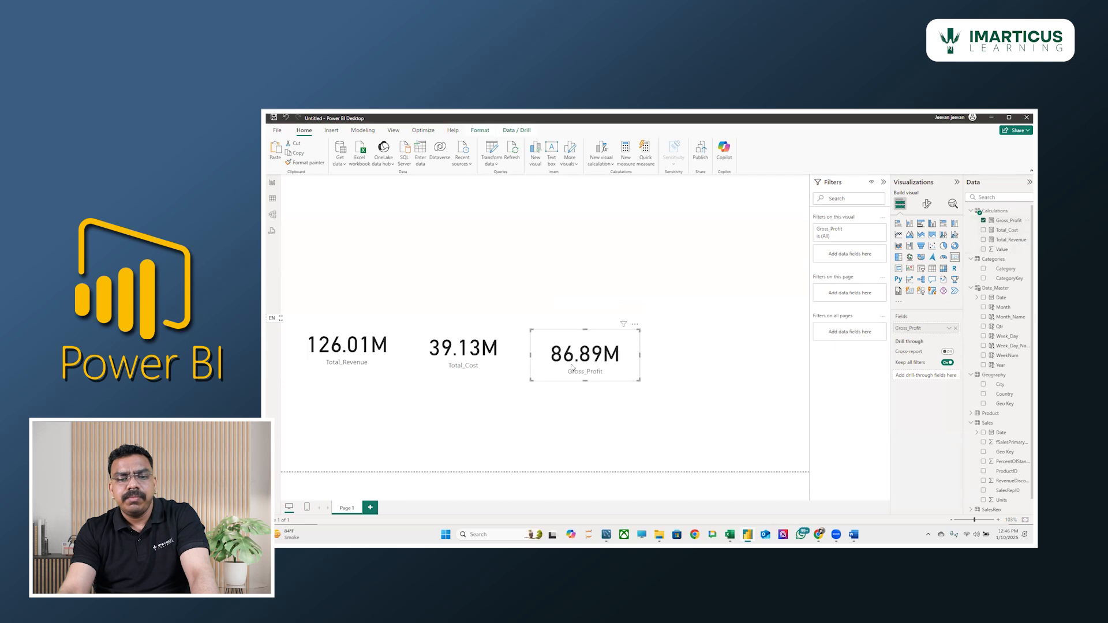
pyautogui.click(385, 363)
pyautogui.click(510, 373)
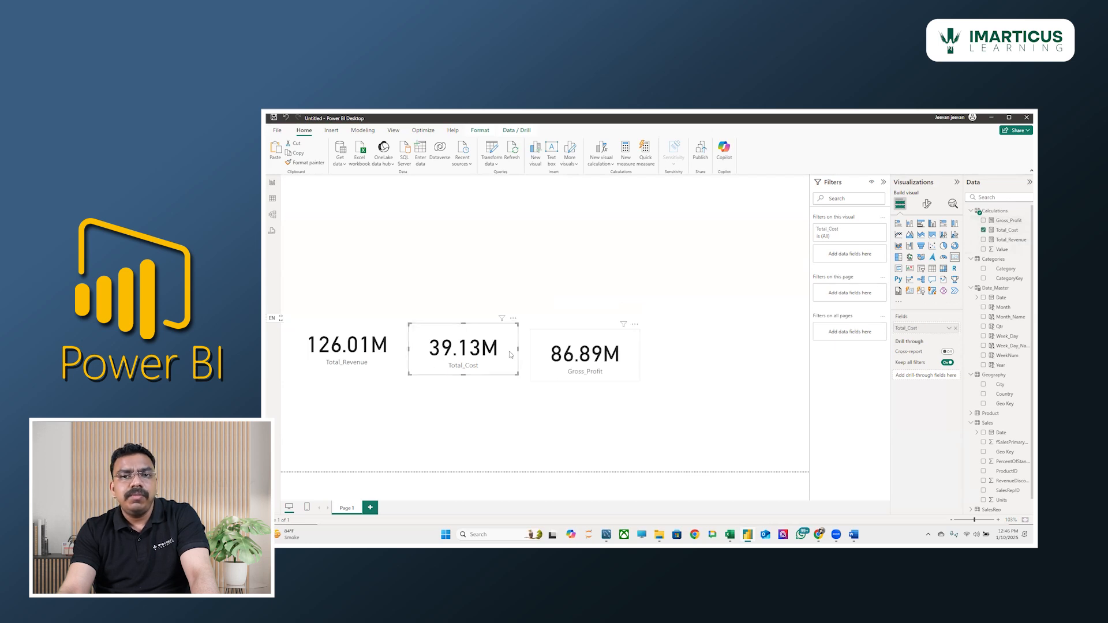
pyautogui.click(582, 368)
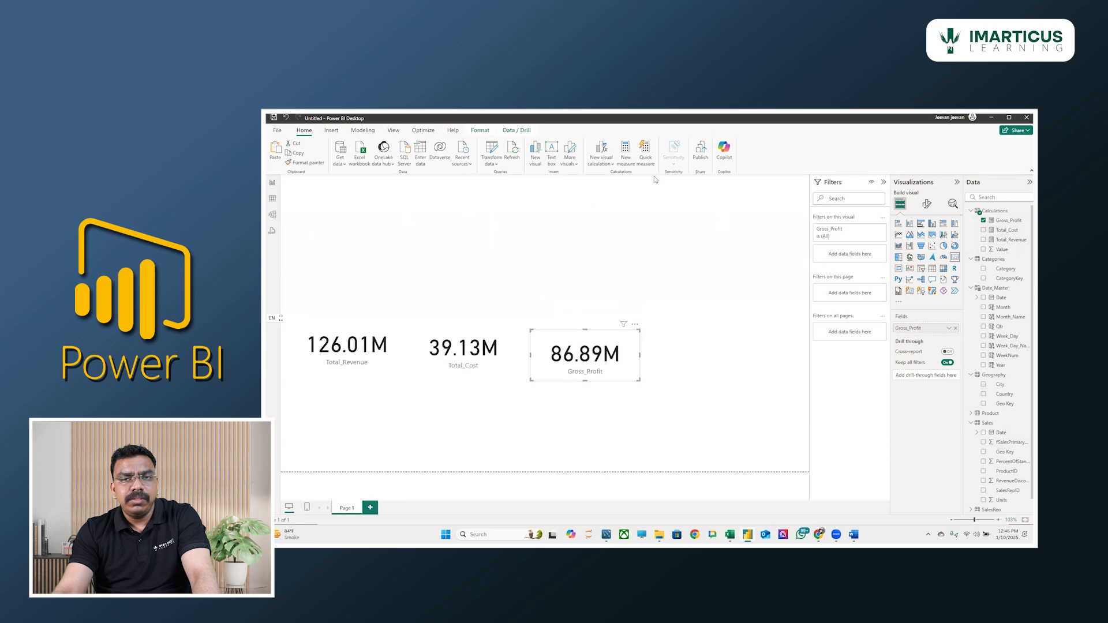
# - Set the report page's canvas type to Custom with a height of 1400 px and a width of 1400 px
pyautogui.click(559, 206)
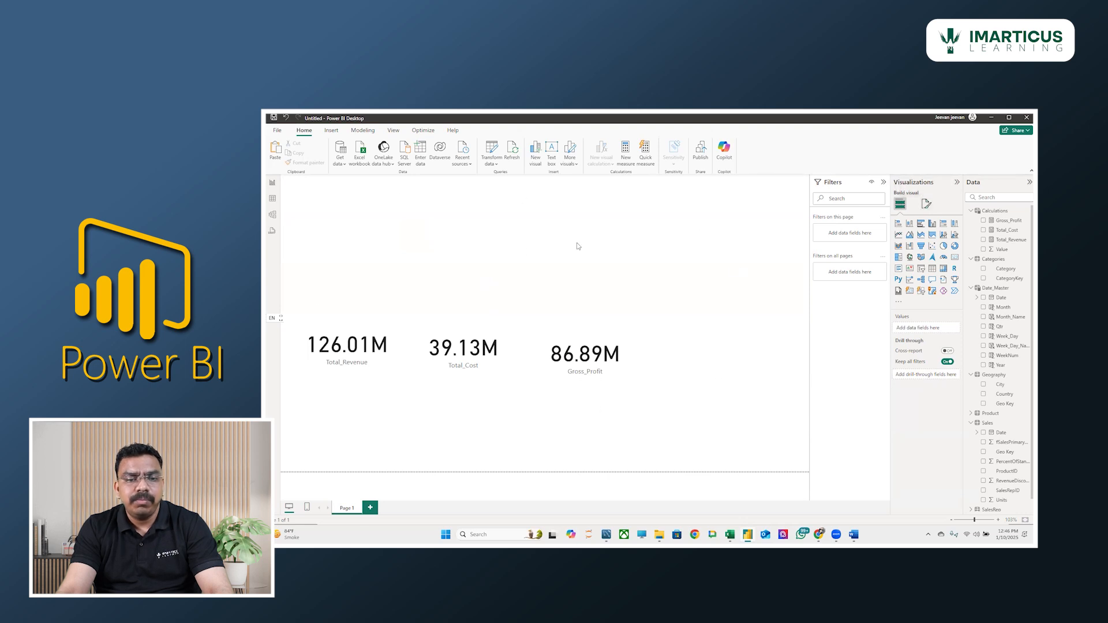
pyautogui.click(926, 203)
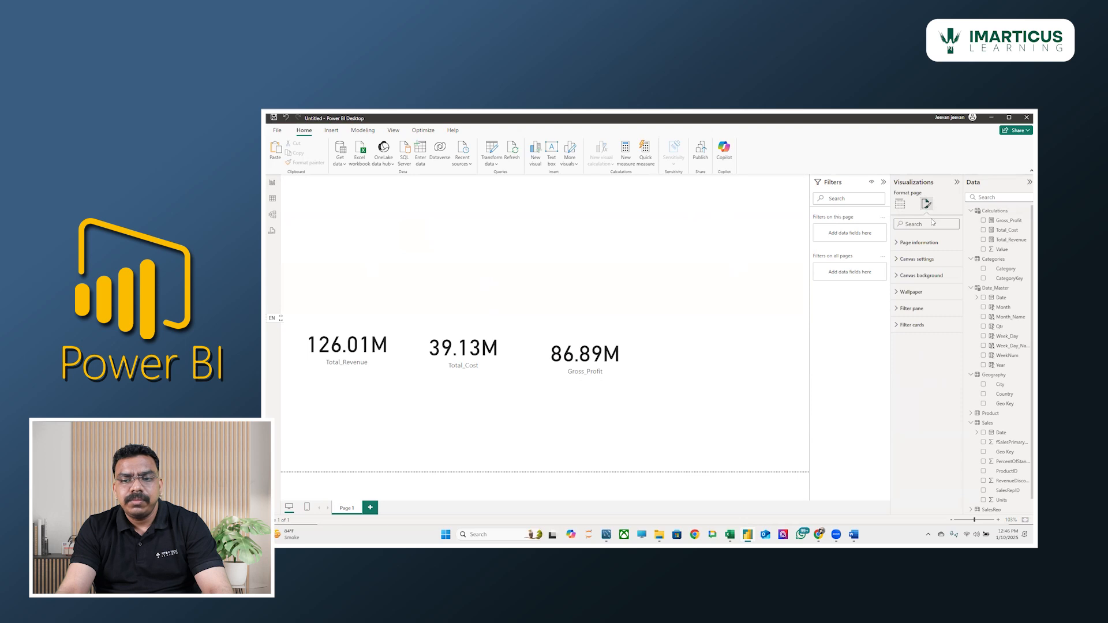
pyautogui.click(921, 260)
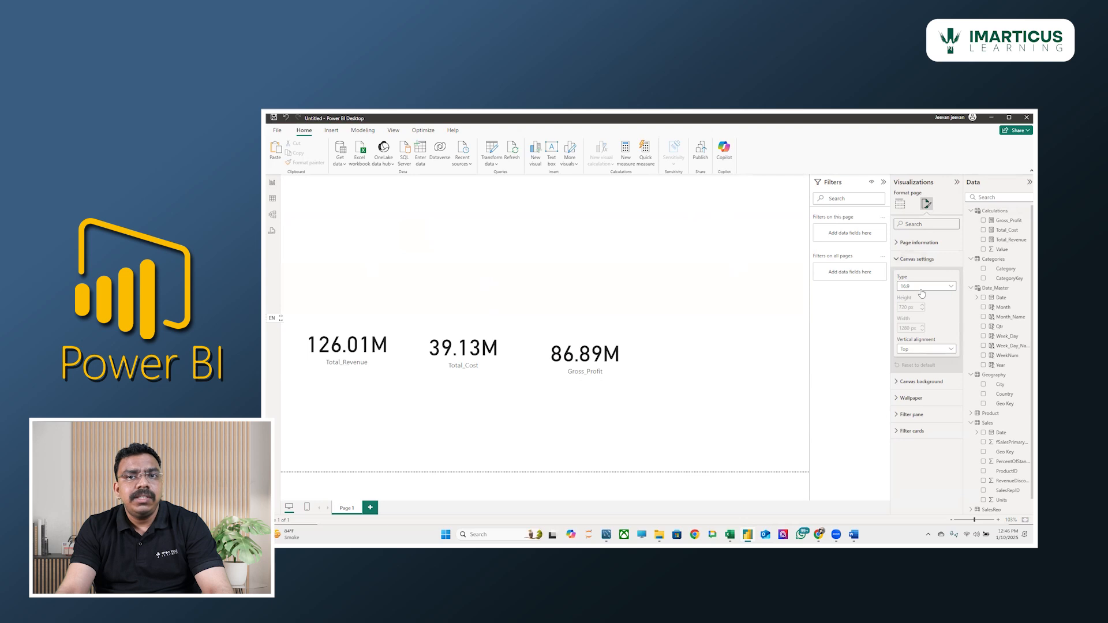
pyautogui.click(922, 294)
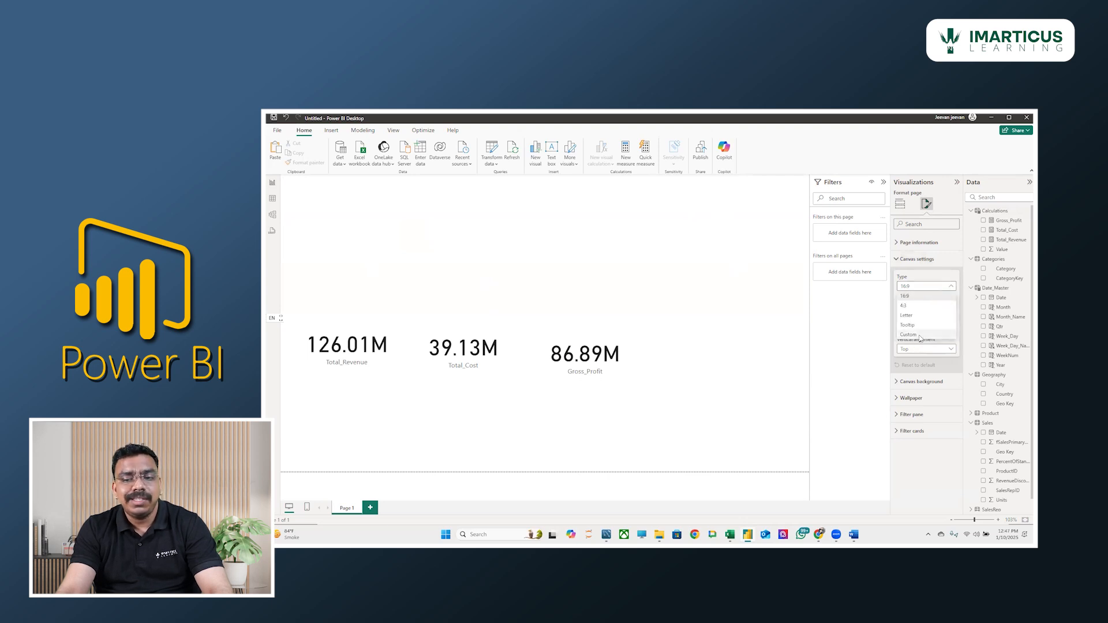
pyautogui.click(921, 334)
pyautogui.doubleClick(909, 307)
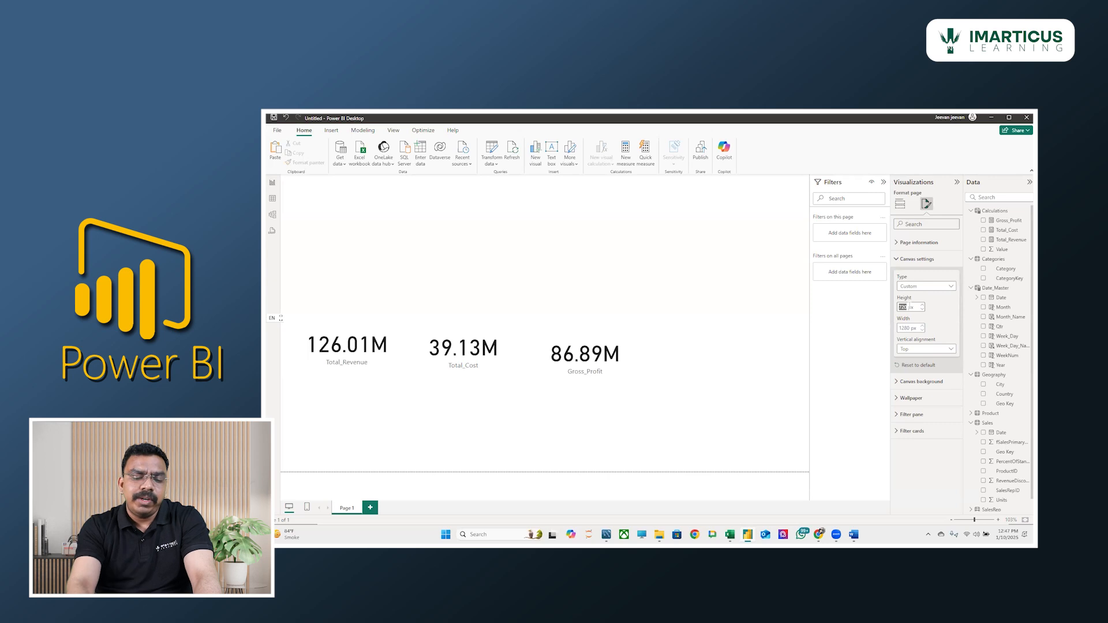
pyautogui.write('140')
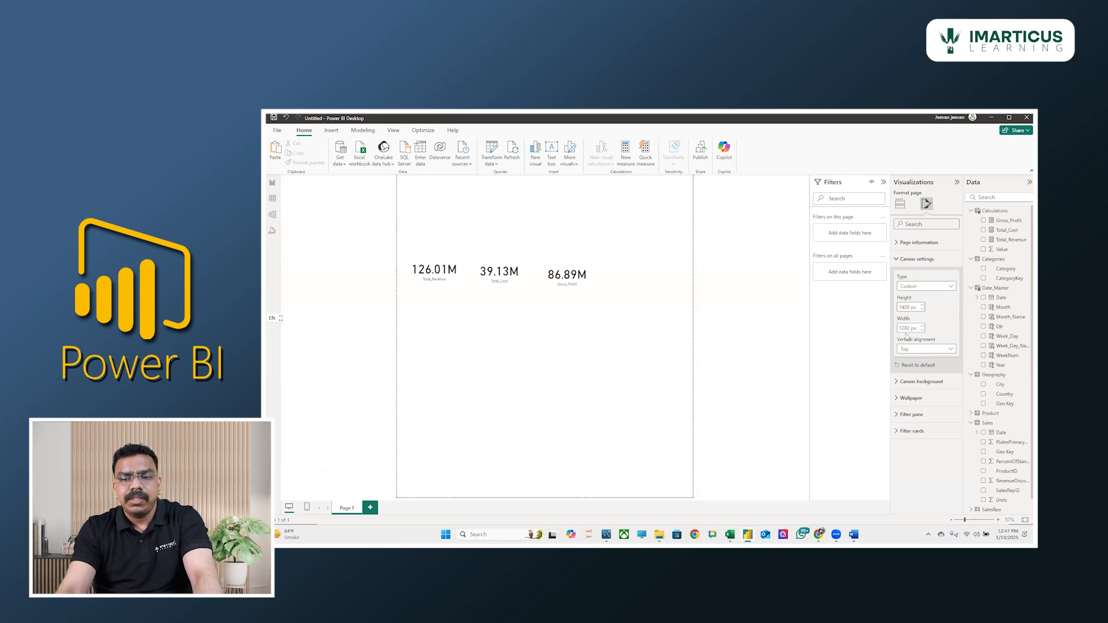
pyautogui.click(905, 328)
pyautogui.write('1400')
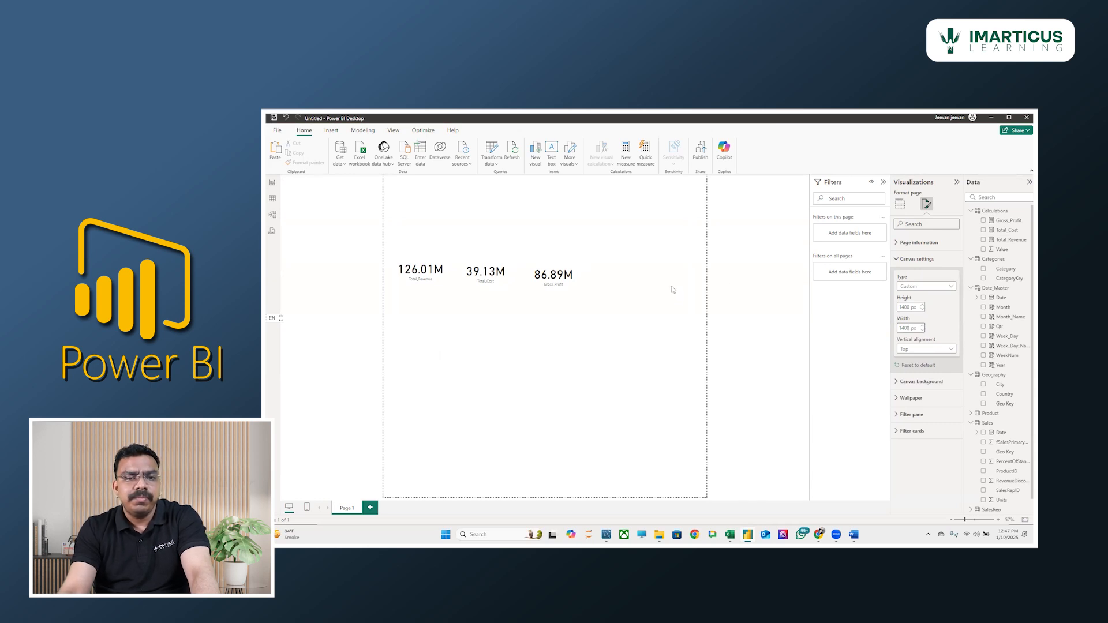
# - Set the page view to Fit to width and check the full height of the enlarged page
pyautogui.click(394, 132)
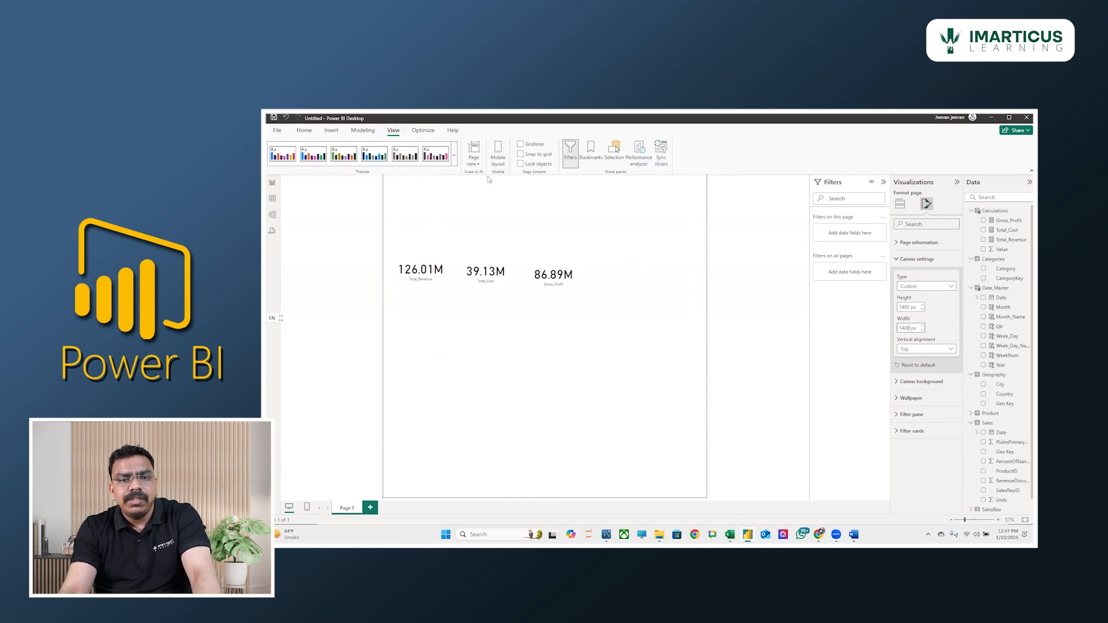
pyautogui.click(475, 162)
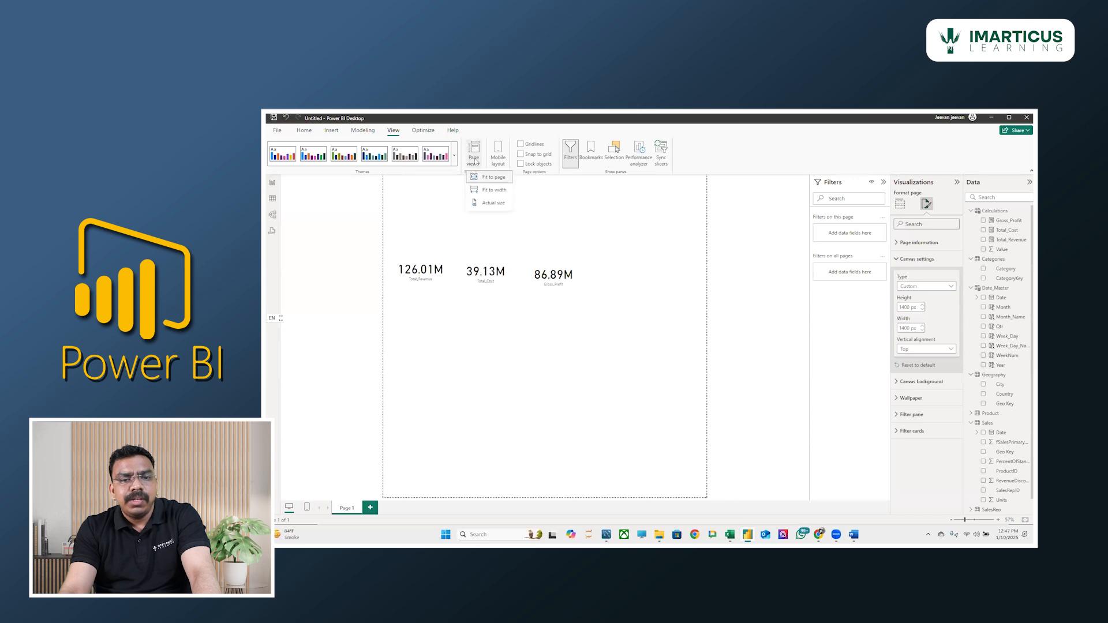
pyautogui.click(491, 193)
pyautogui.scroll(-2, 466, 342)
pyautogui.scroll(2, 466, 342)
pyautogui.scroll(-5, 466, 342)
pyautogui.scroll(5, 466, 341)
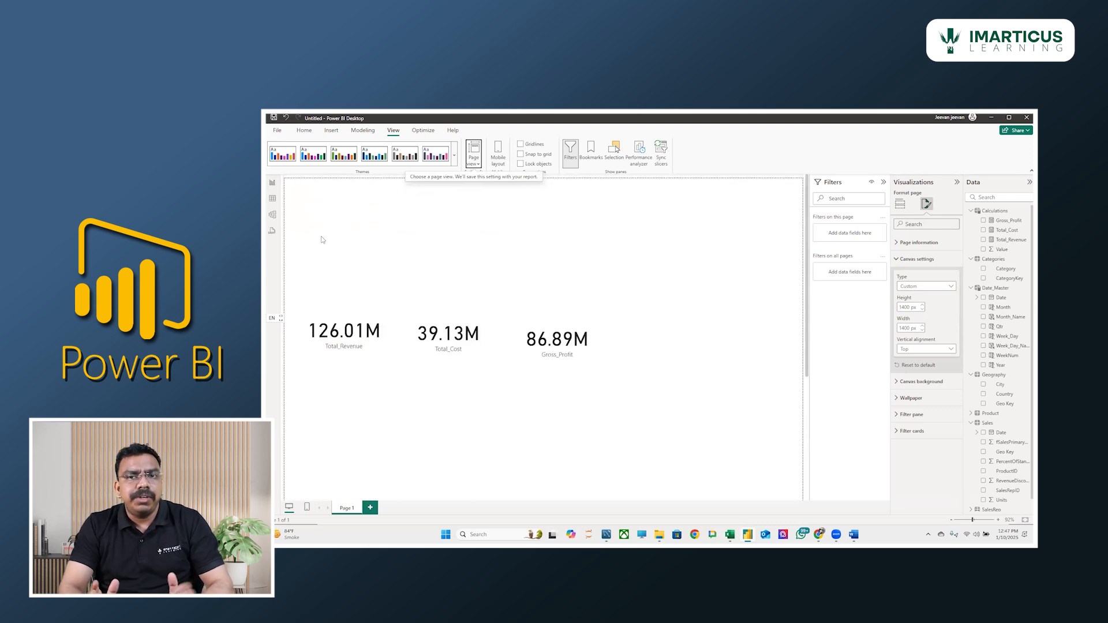
# - Try a dark theme and a purple gradient theme on the report and settle on the Accessible Default theme
pyautogui.click(328, 331)
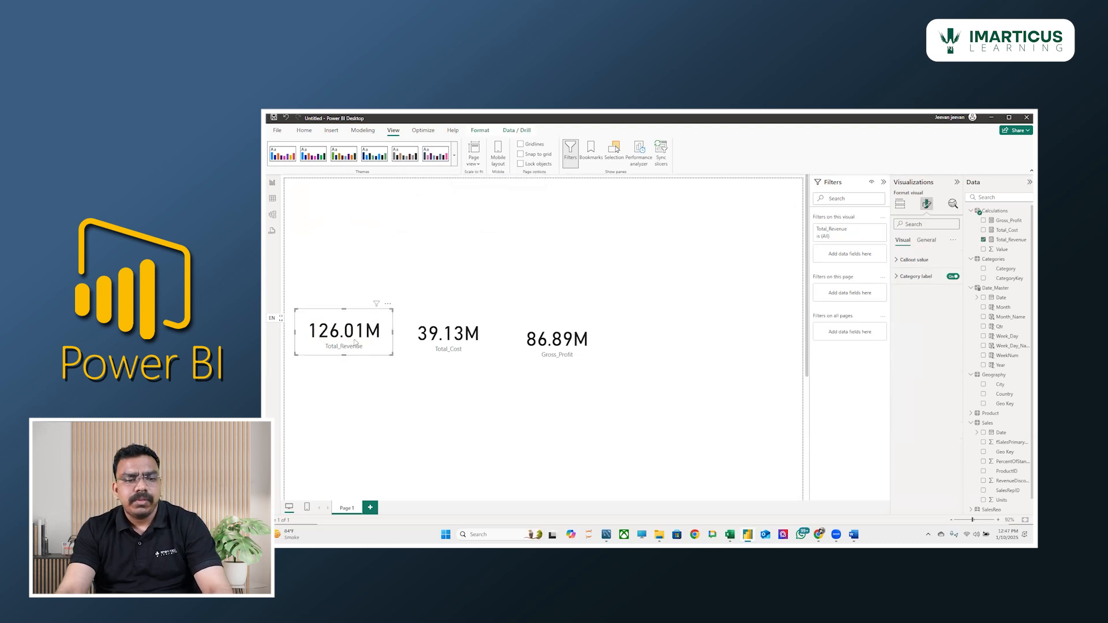
pyautogui.click(533, 243)
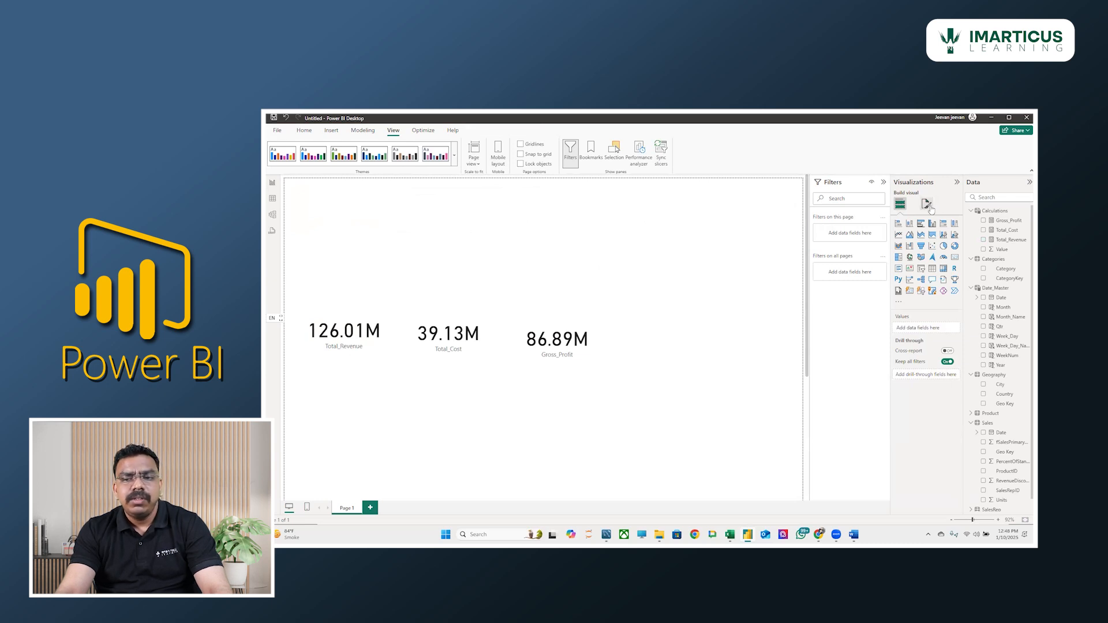
pyautogui.click(455, 162)
pyautogui.click(300, 367)
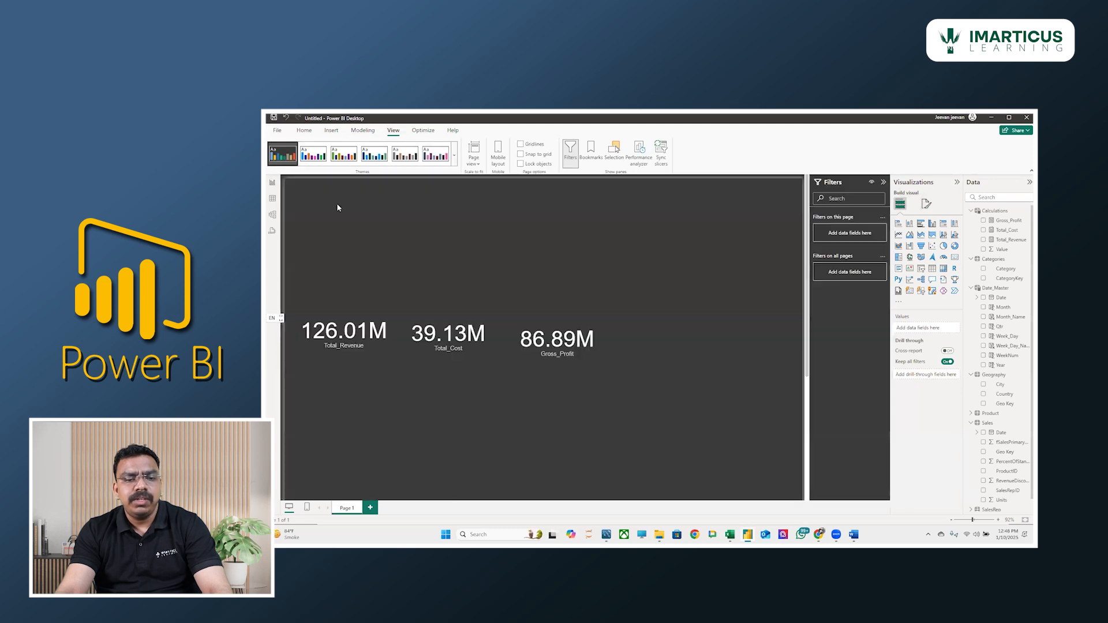
pyautogui.click(455, 161)
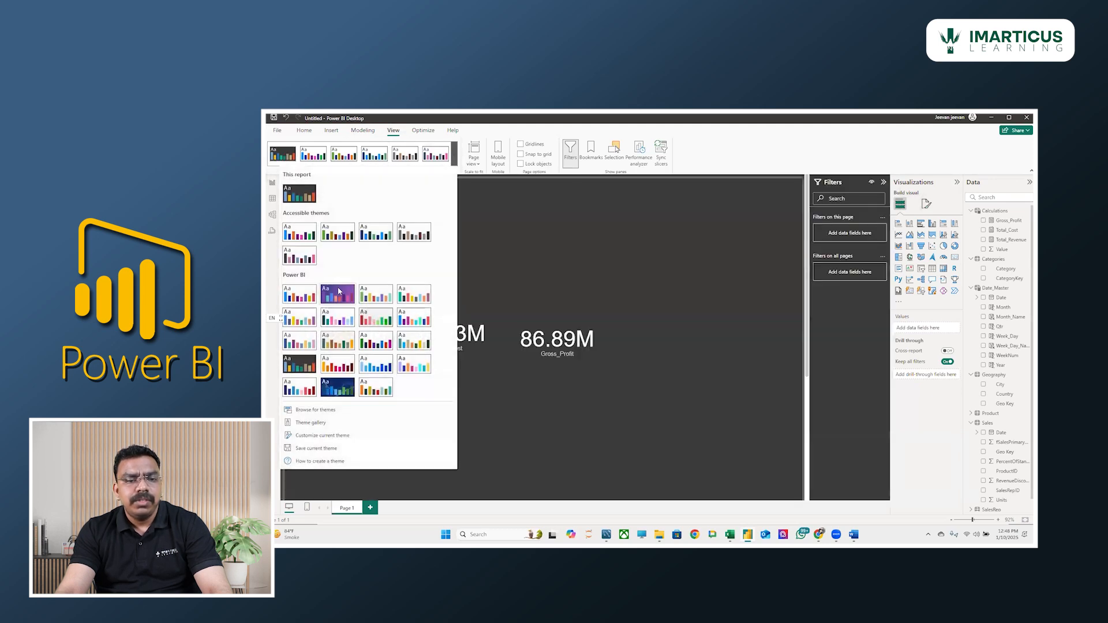
pyautogui.click(337, 293)
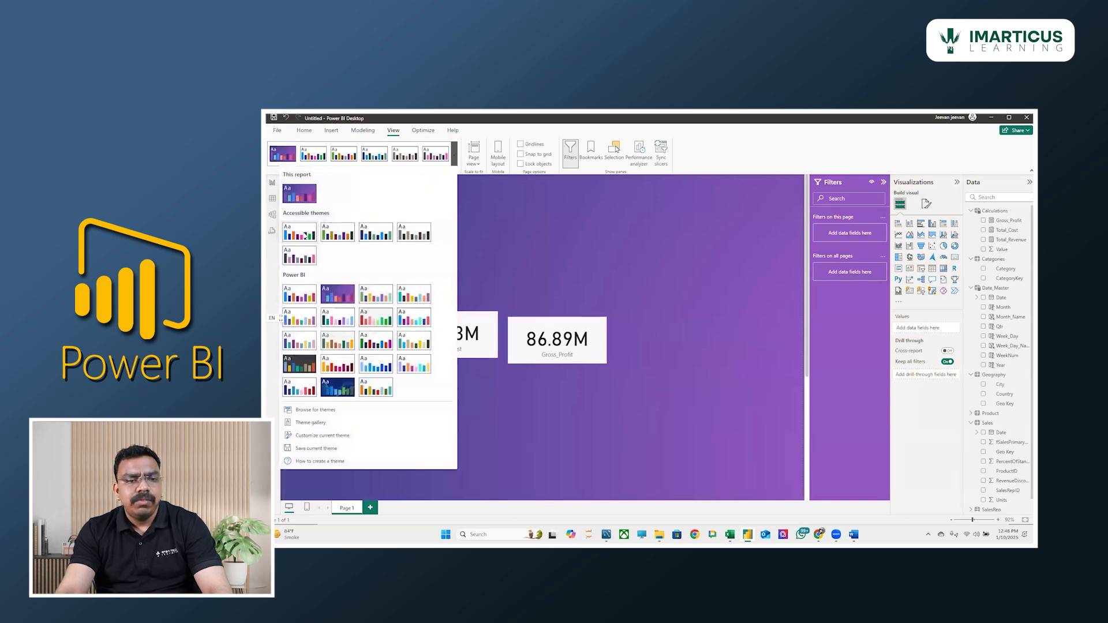
pyautogui.click(300, 243)
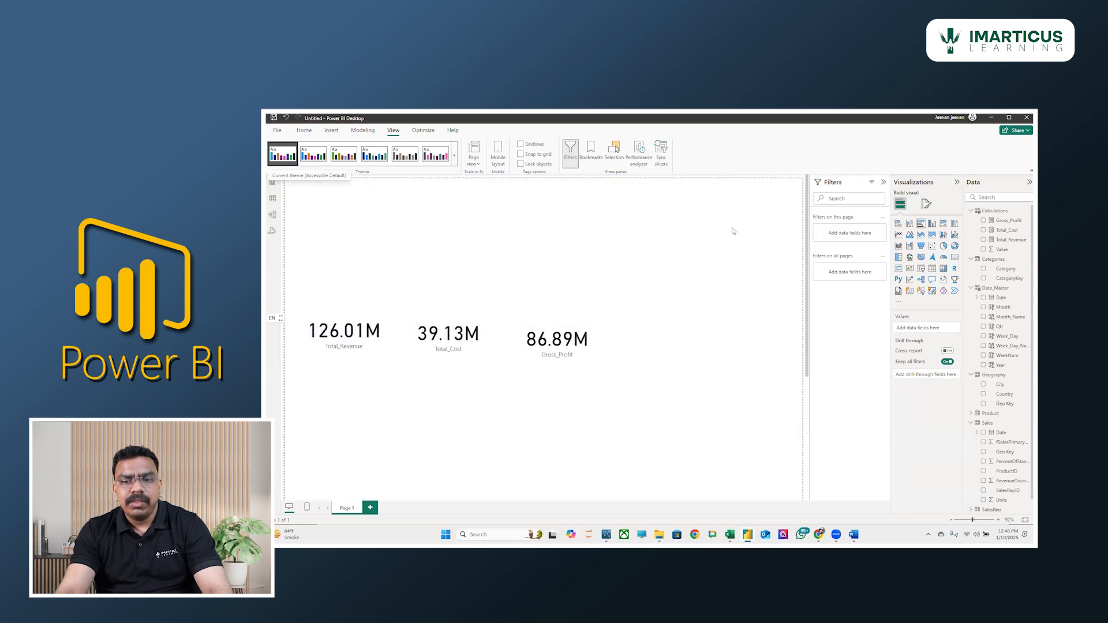
# - Try a light blue canvas background at 0% transparency, and restore the page to a white background at 100% transparency
pyautogui.click(925, 204)
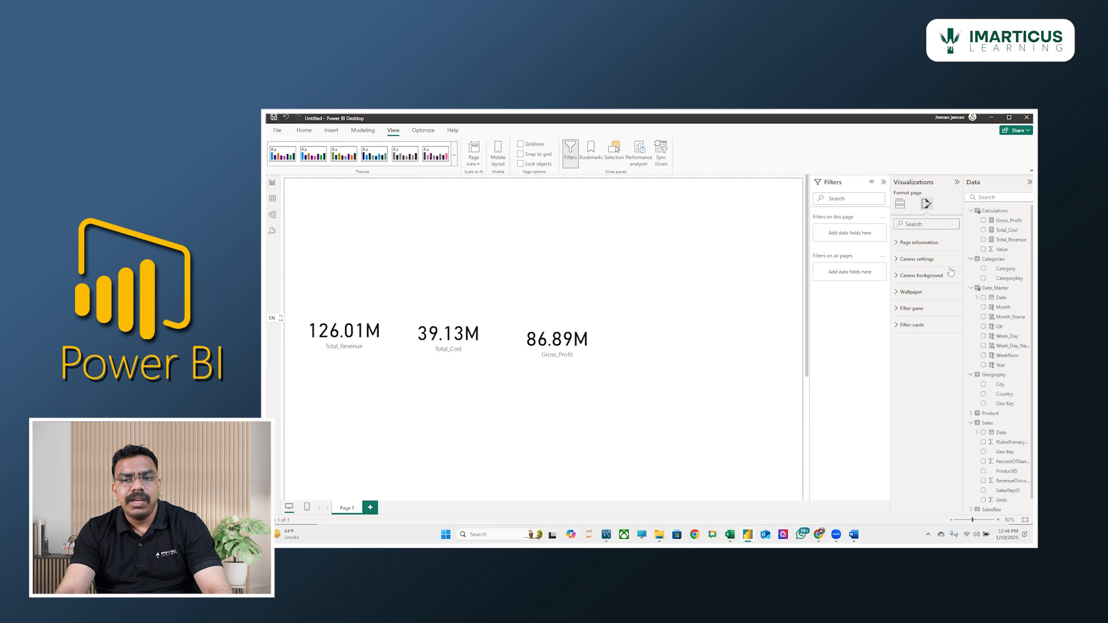
pyautogui.click(917, 276)
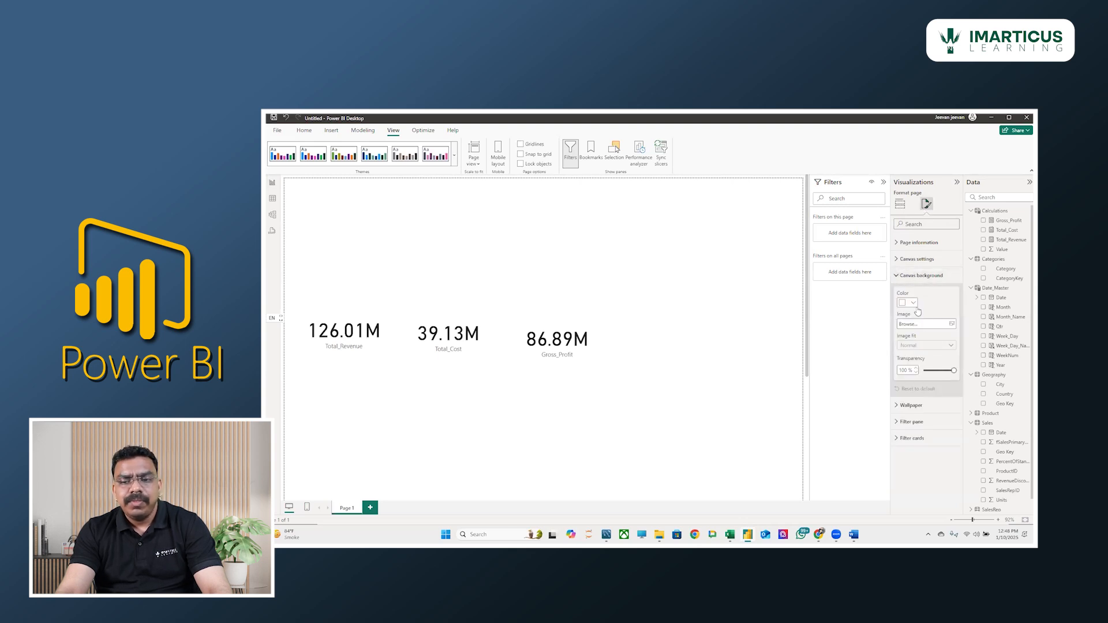
pyautogui.click(913, 305)
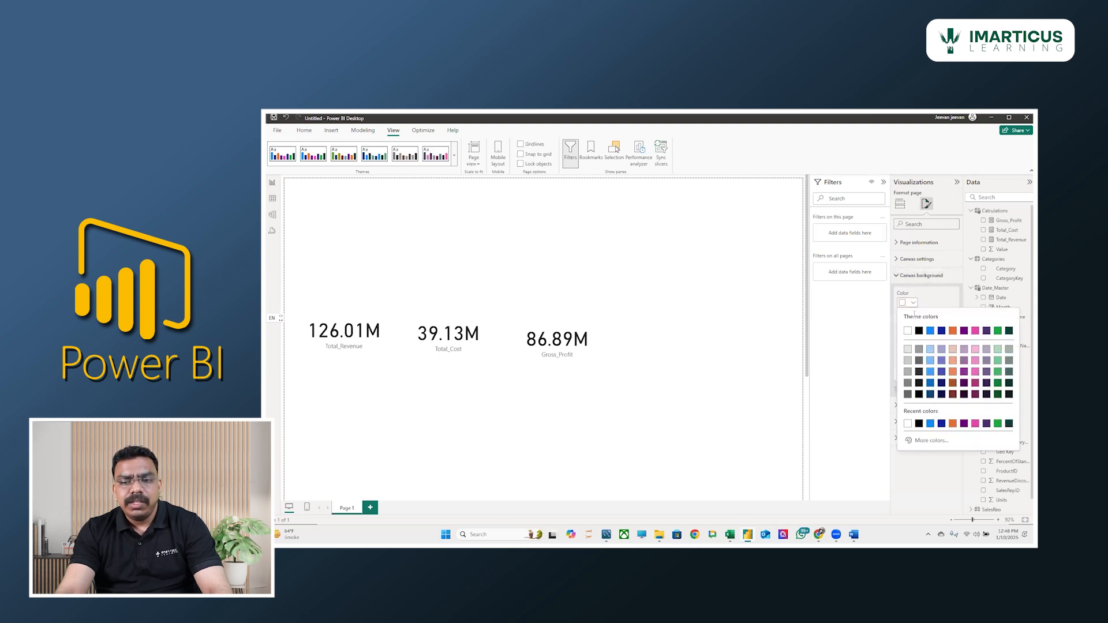
pyautogui.click(941, 351)
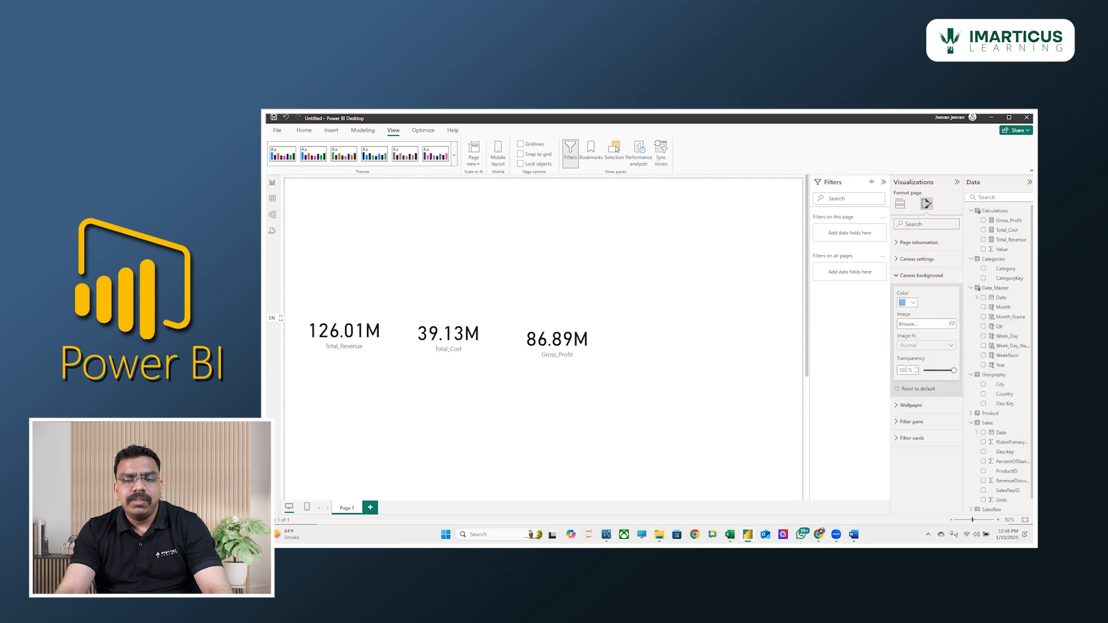
pyautogui.moveTo(954, 370); pyautogui.dragTo(923, 371)
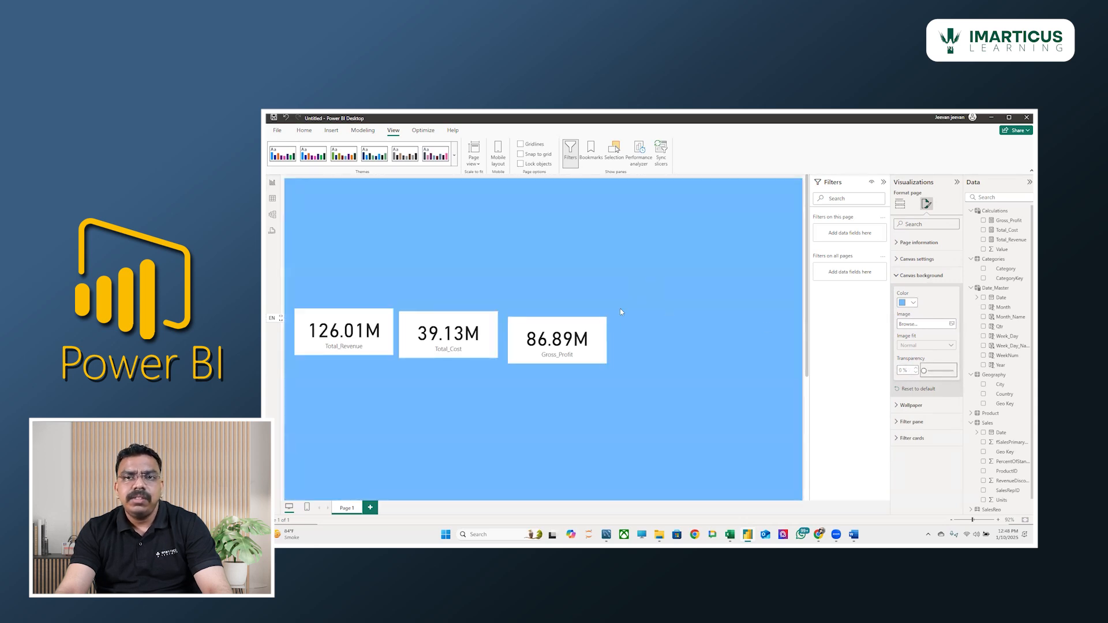
pyautogui.moveTo(924, 371); pyautogui.dragTo(983, 371)
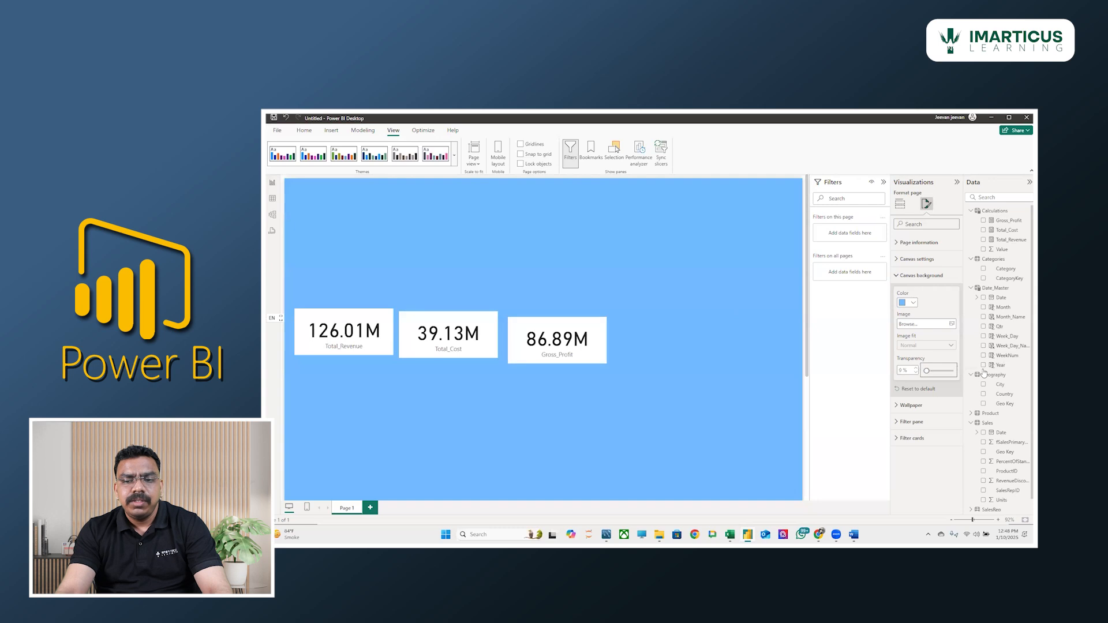
pyautogui.click(914, 303)
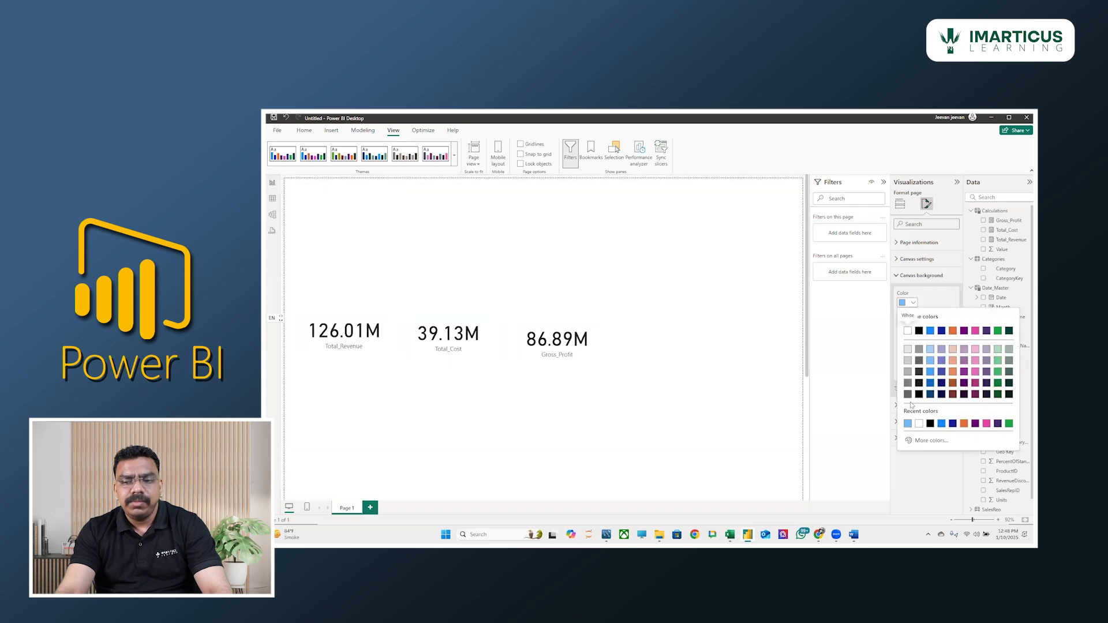
pyautogui.click(919, 423)
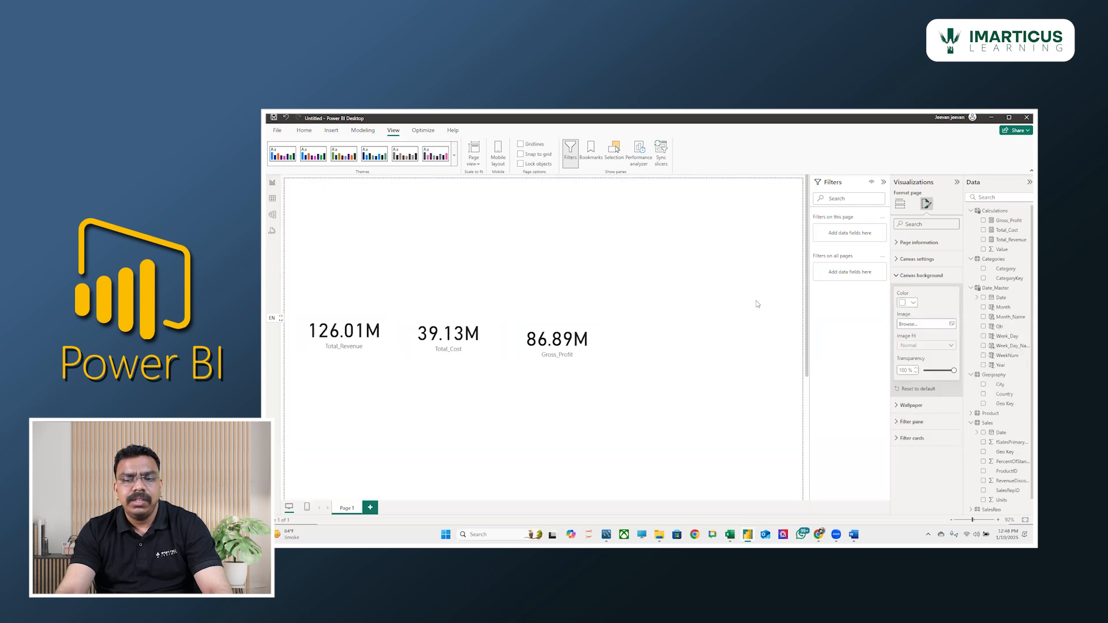
pyautogui.click(640, 270)
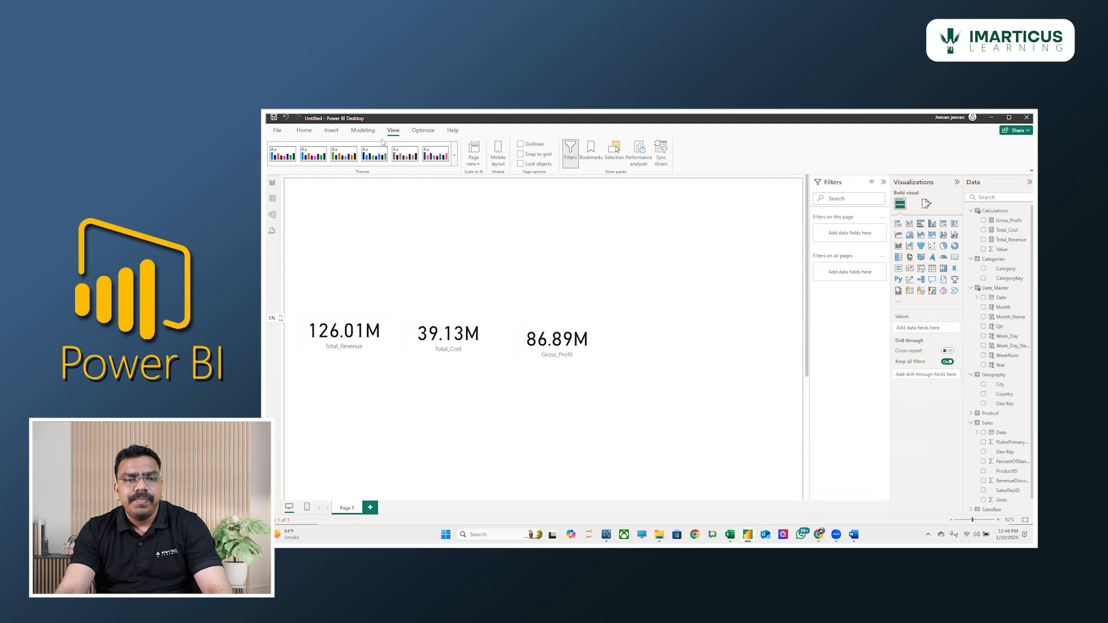
# - Insert a text box and fit it as a narrow banner across the full width of the page's upper edge
pyautogui.click(304, 131)
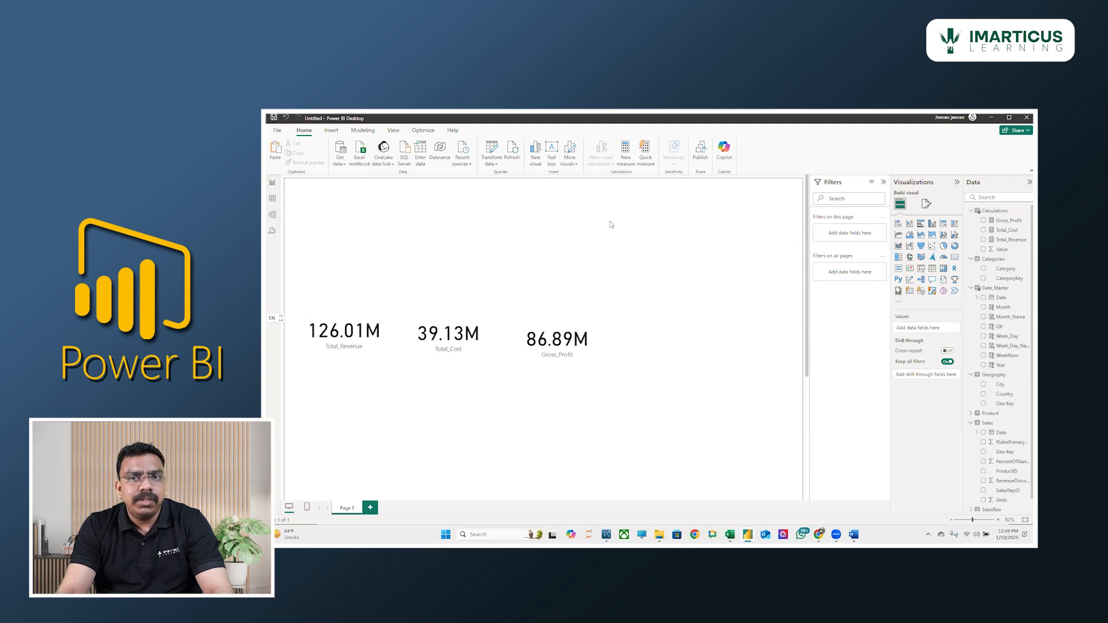
pyautogui.click(553, 149)
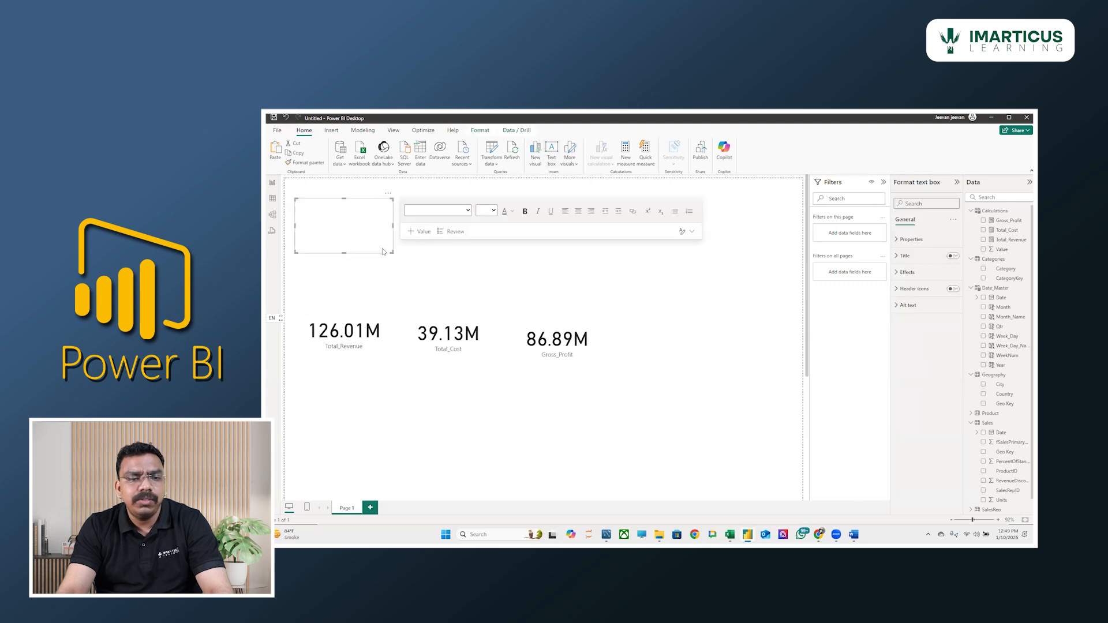
pyautogui.moveTo(380, 185); pyautogui.dragTo(369, 165)
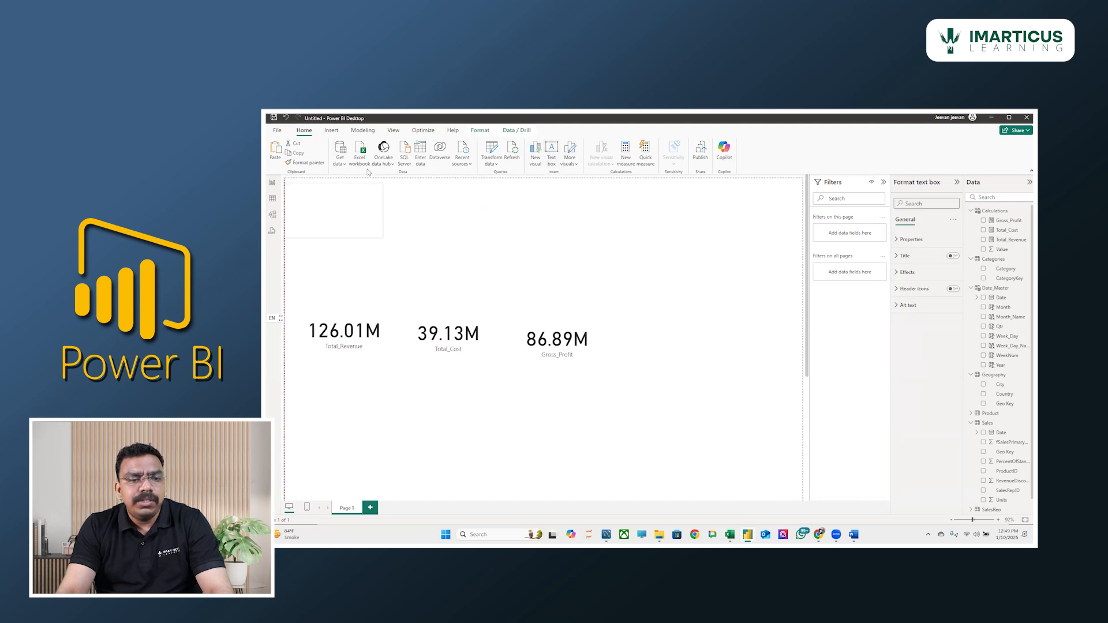
pyautogui.moveTo(384, 235); pyautogui.dragTo(802, 206)
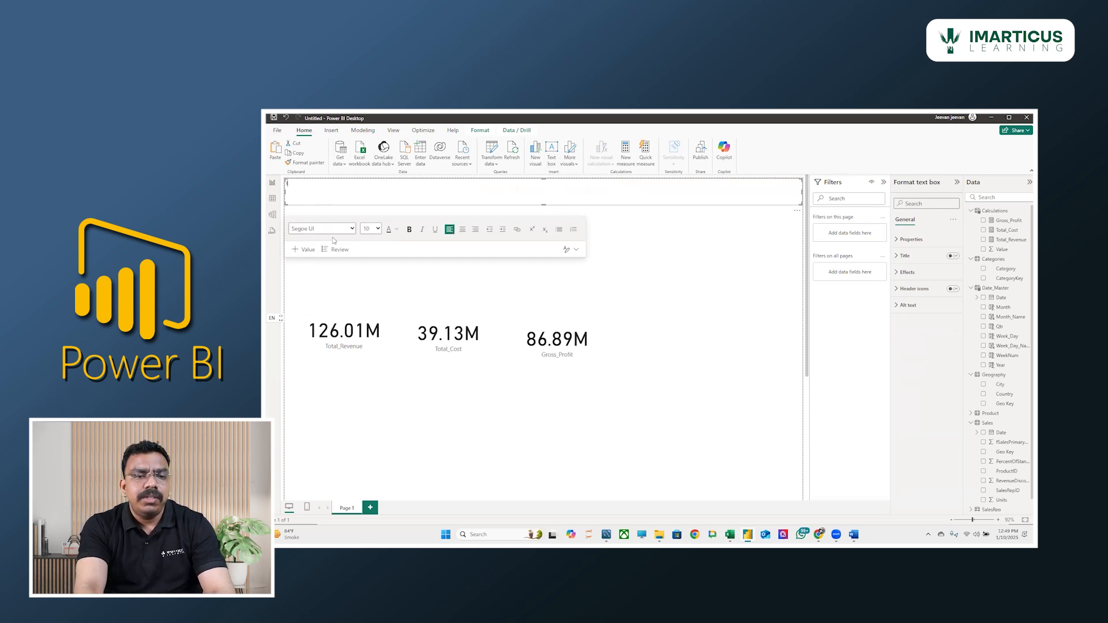
# - Enter the report title "Ice Cream Sales Analysis By Imarticus" in the banner text box
pyautogui.write('e C')
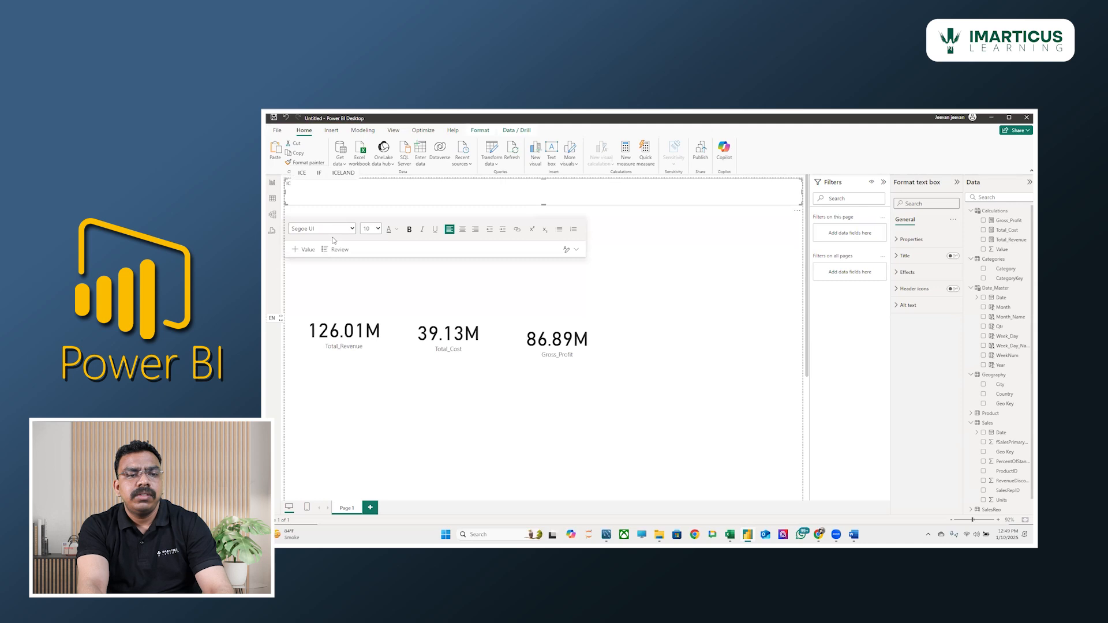
pyautogui.write('rea')
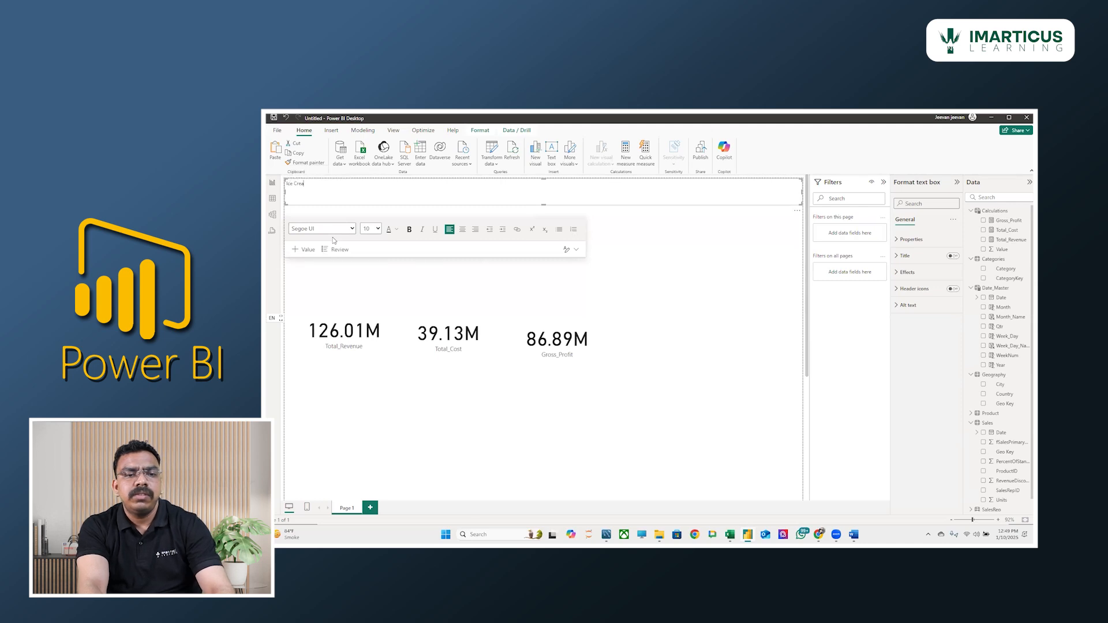
pyautogui.write('m Sales A')
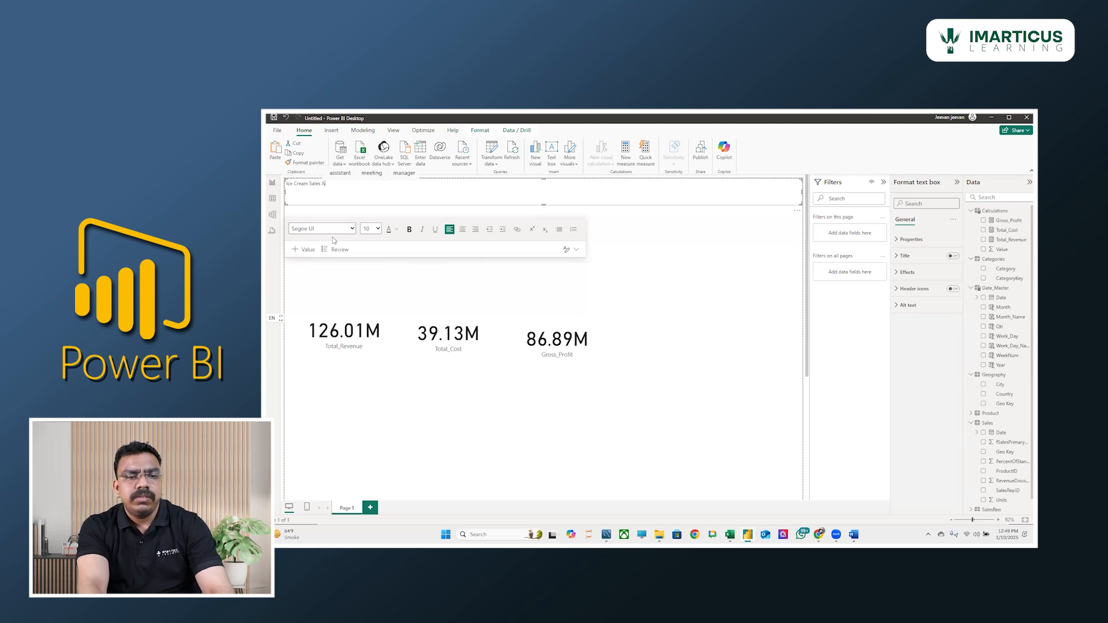
pyautogui.write('nalysis By Imarticus')
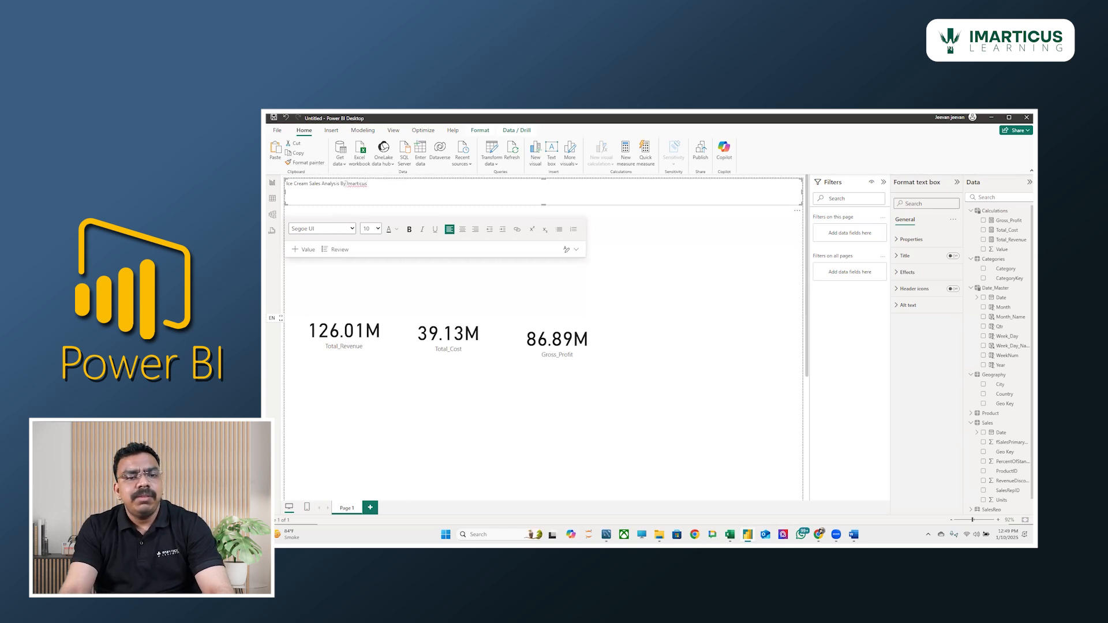
# - Format the whole report title at font size 40, bold, italic and centred
pyautogui.hotkey('ctrl', 'a')
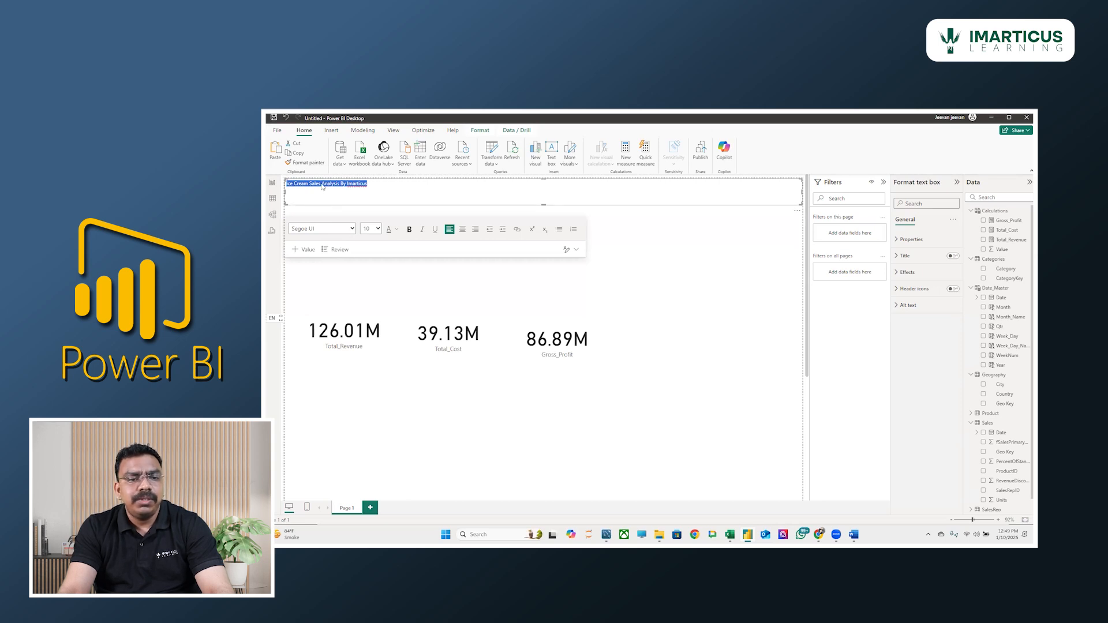
pyautogui.click(377, 230)
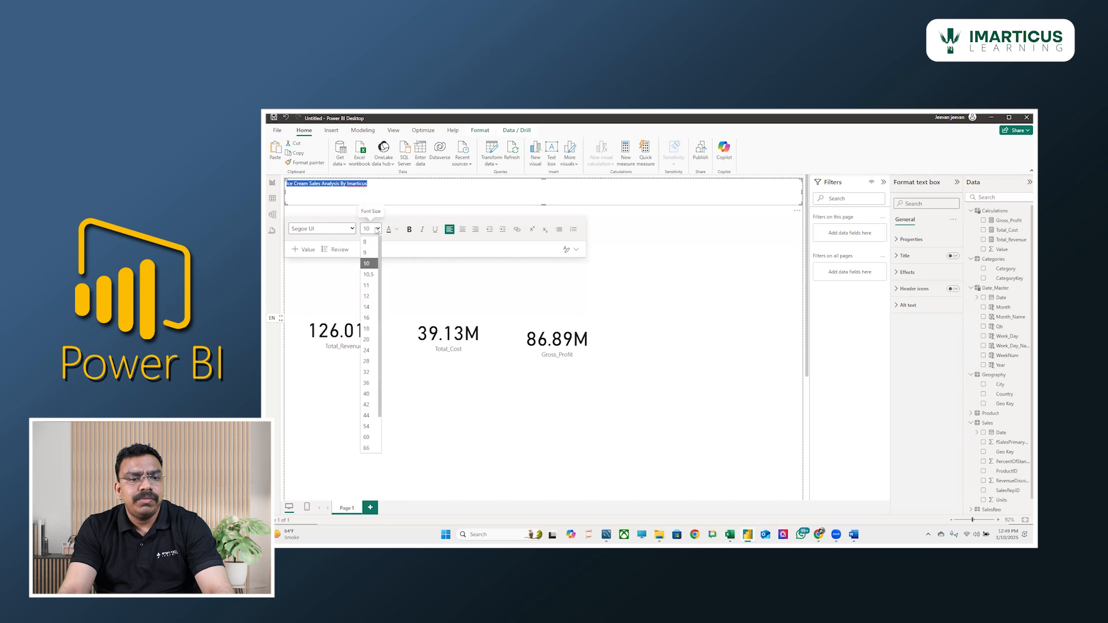
pyautogui.click(367, 394)
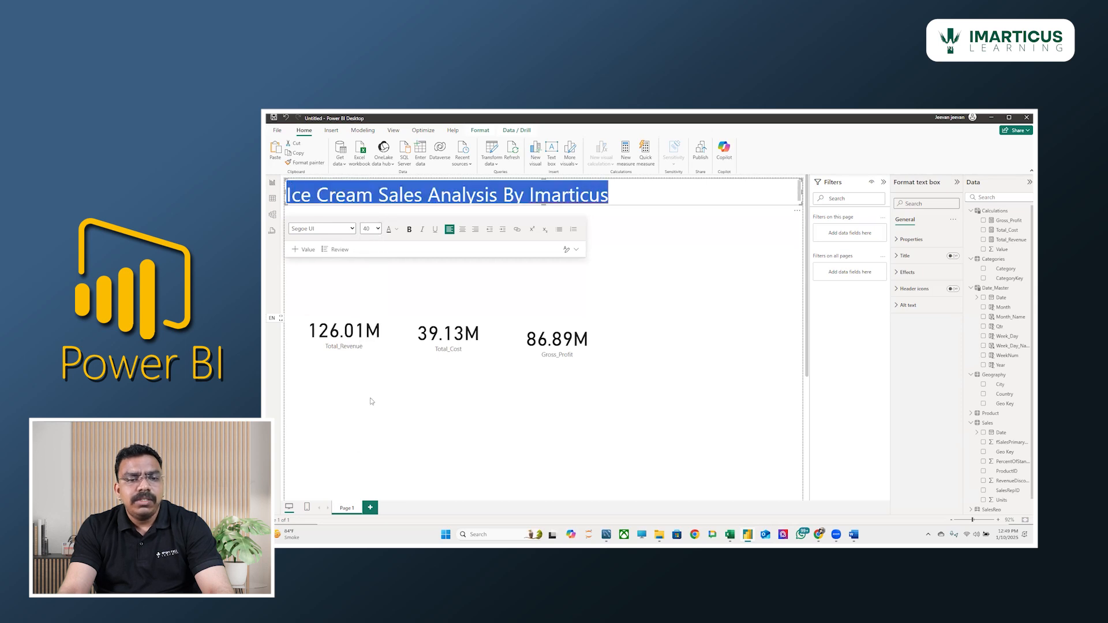
pyautogui.click(410, 229)
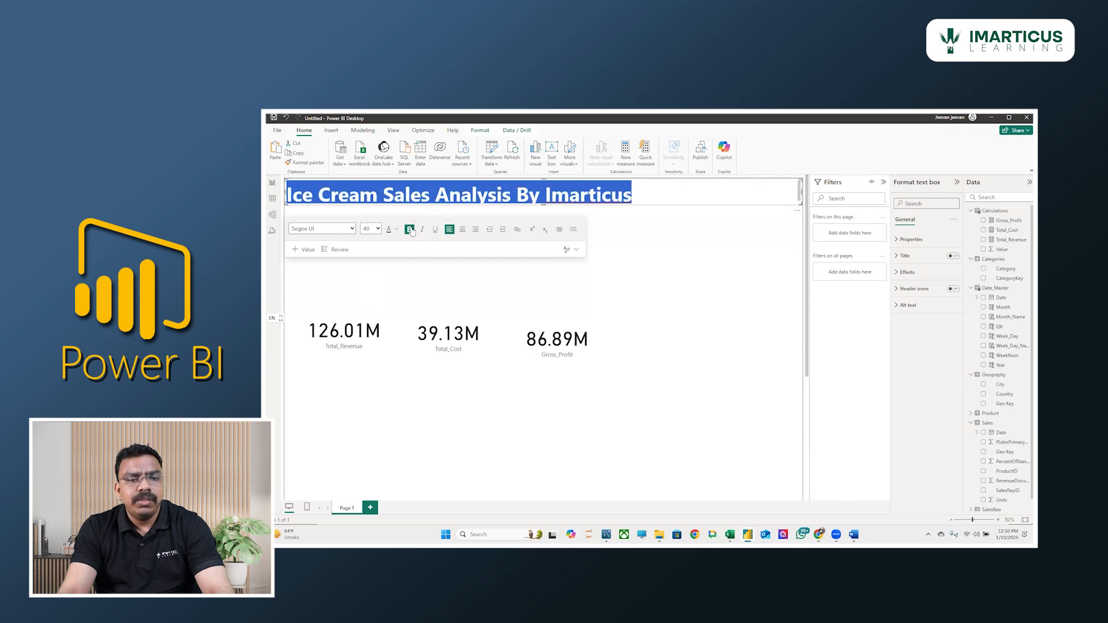
pyautogui.click(463, 230)
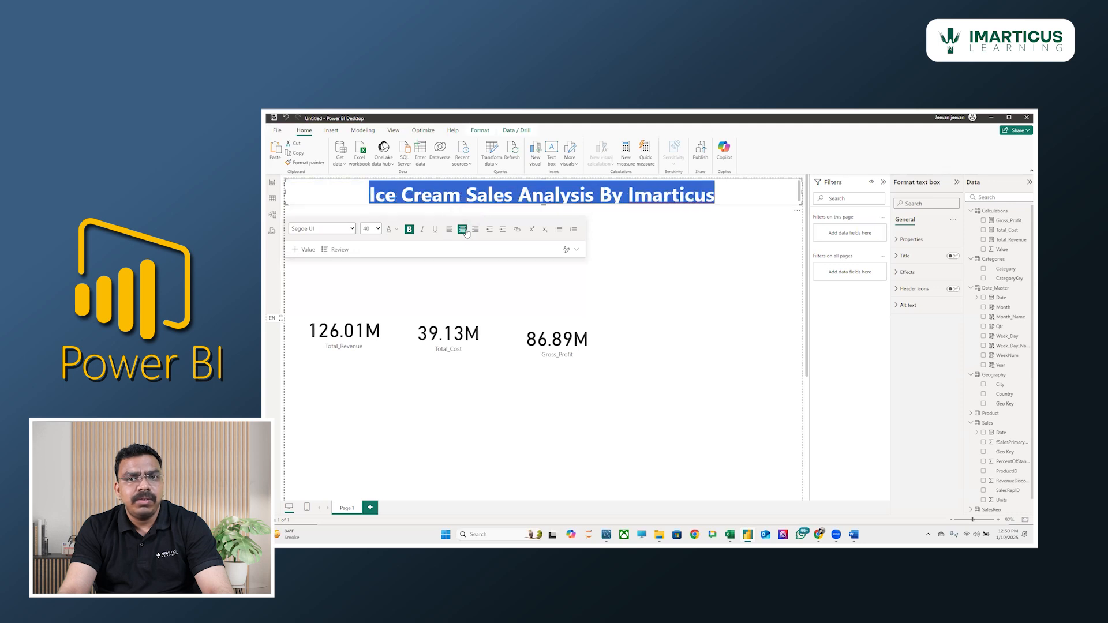
pyautogui.click(420, 230)
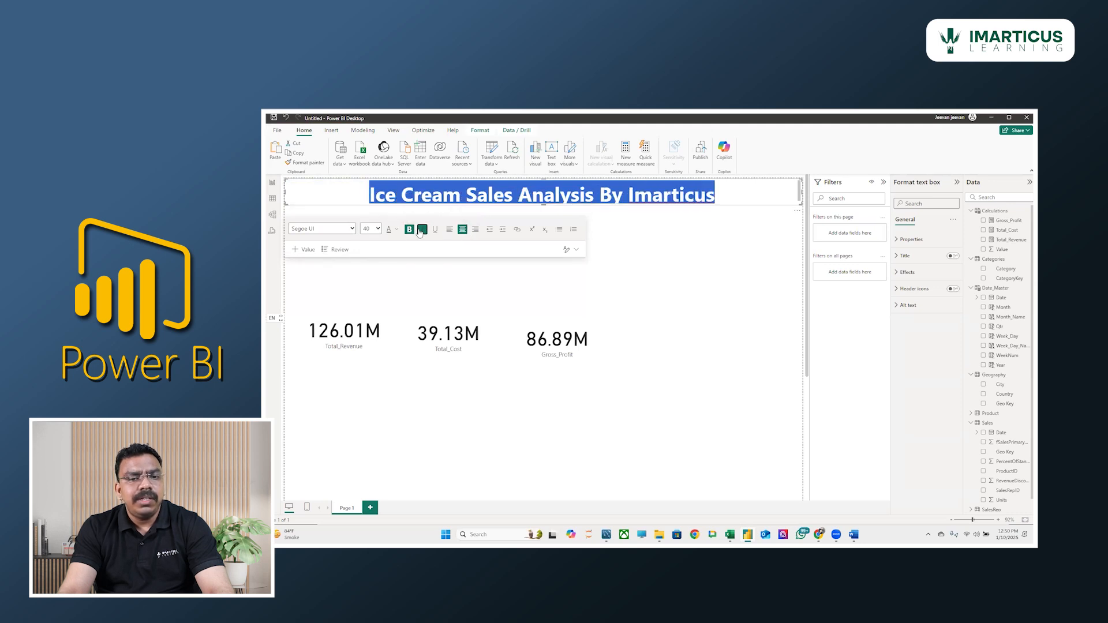
pyautogui.click(391, 298)
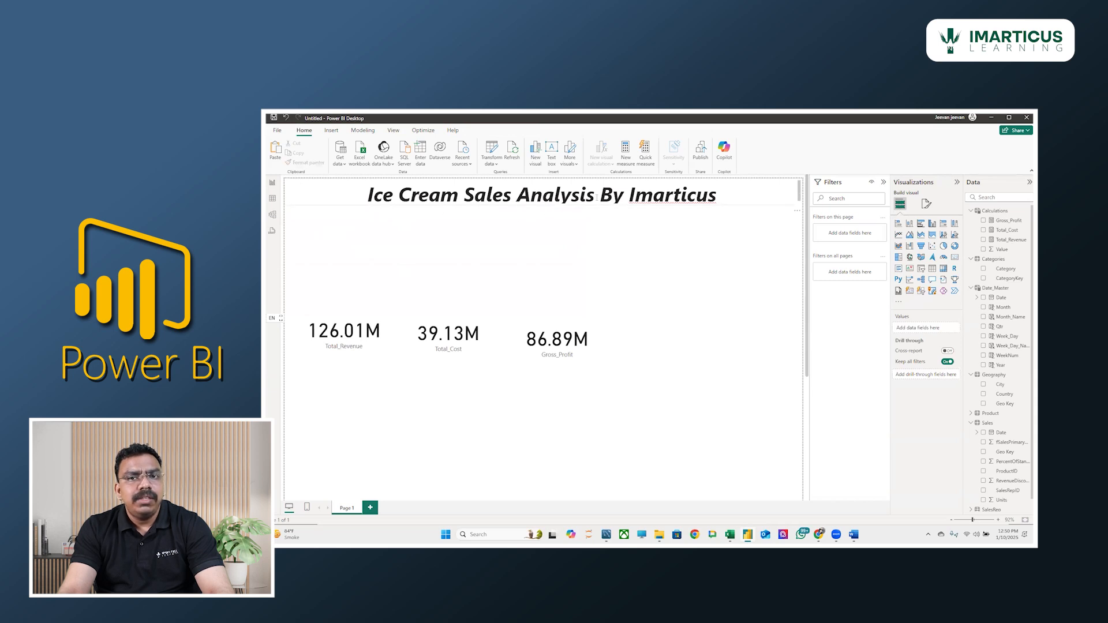
# - Give the title text box a dark green theme-colour background with 64% transparency
pyautogui.click(577, 195)
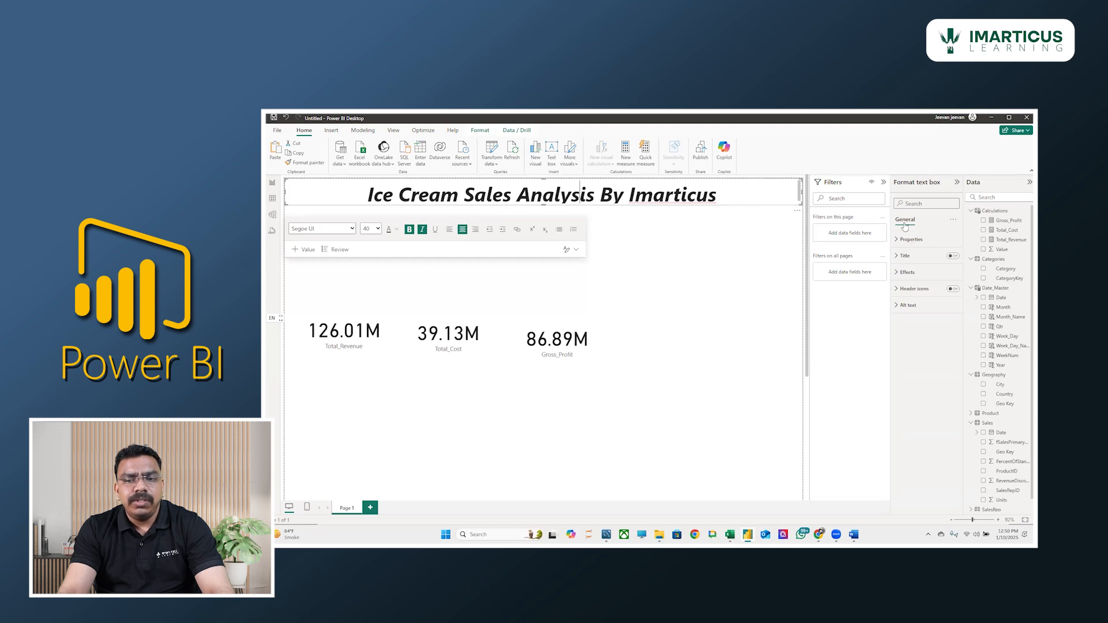
pyautogui.click(907, 273)
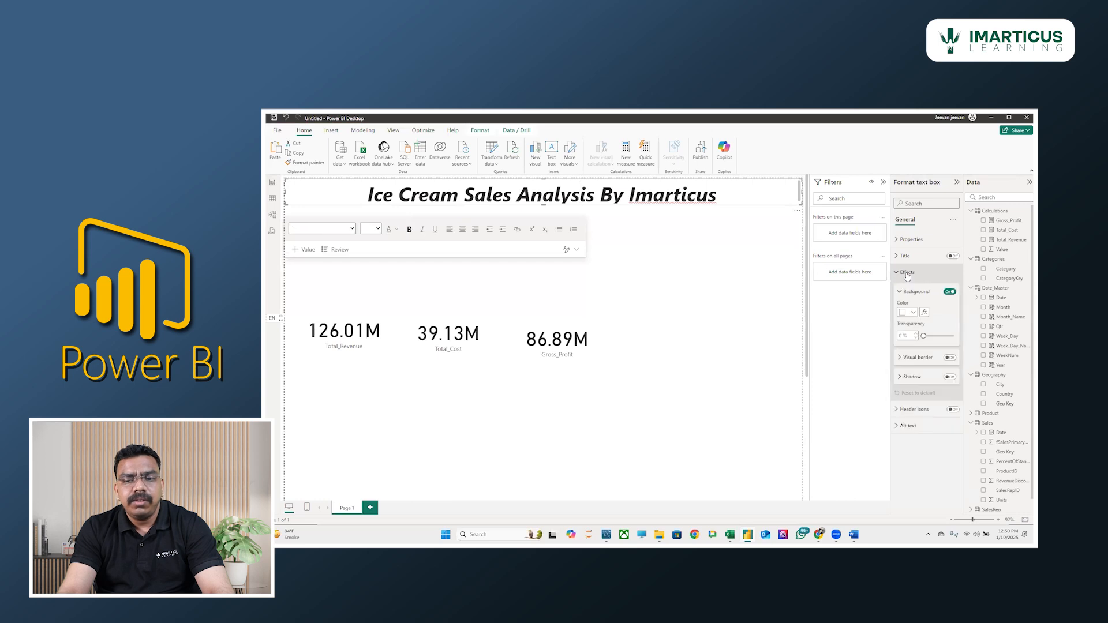
pyautogui.click(917, 314)
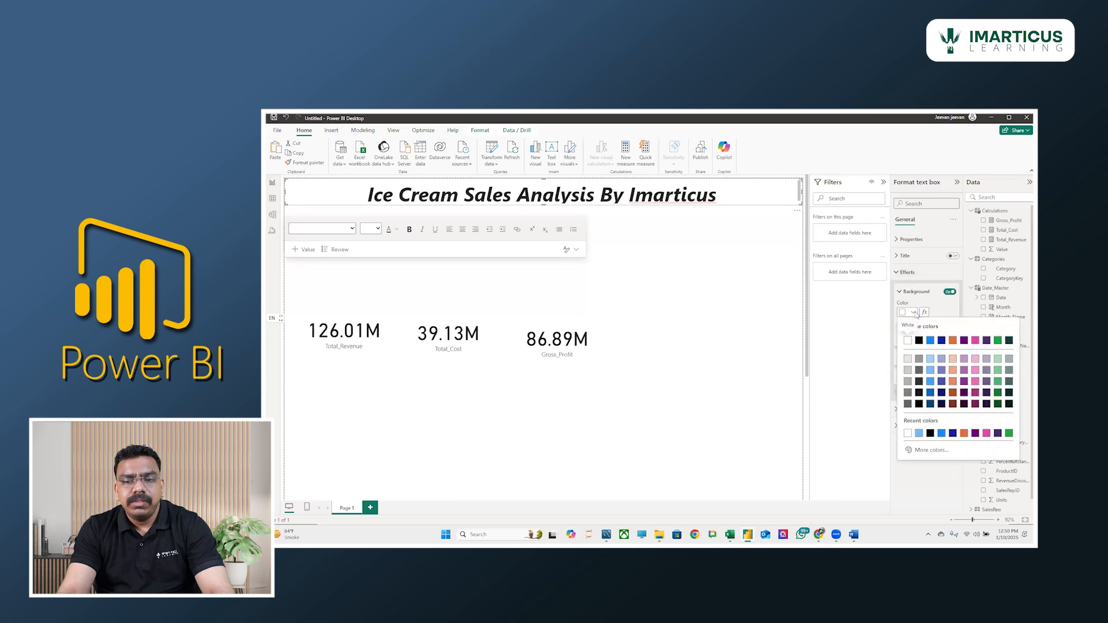
pyautogui.click(1009, 341)
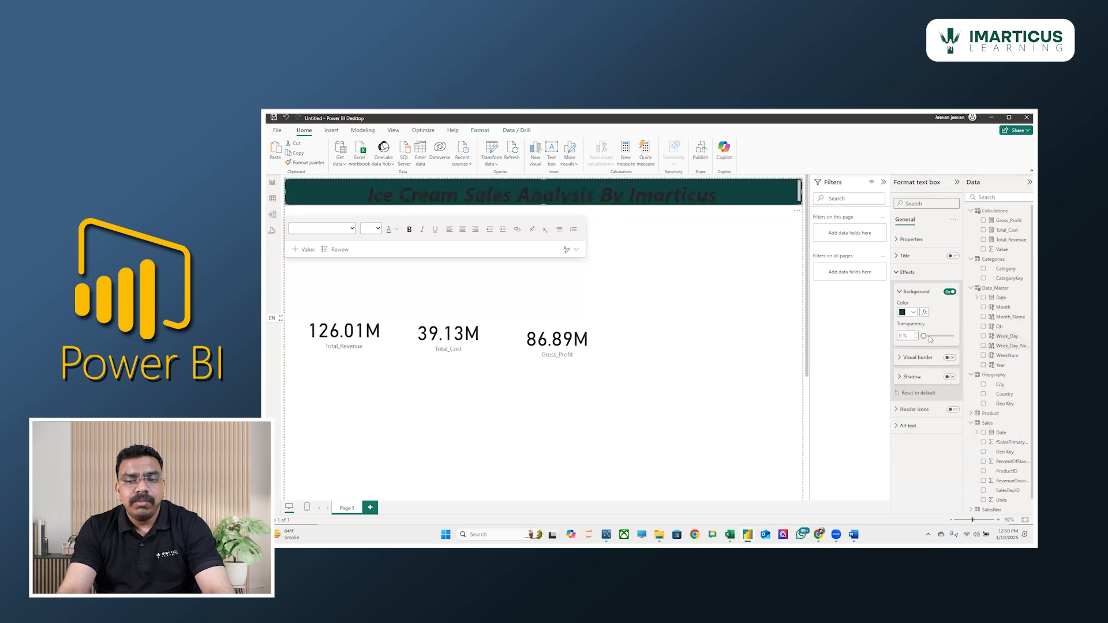
pyautogui.moveTo(926, 335); pyautogui.dragTo(942, 336)
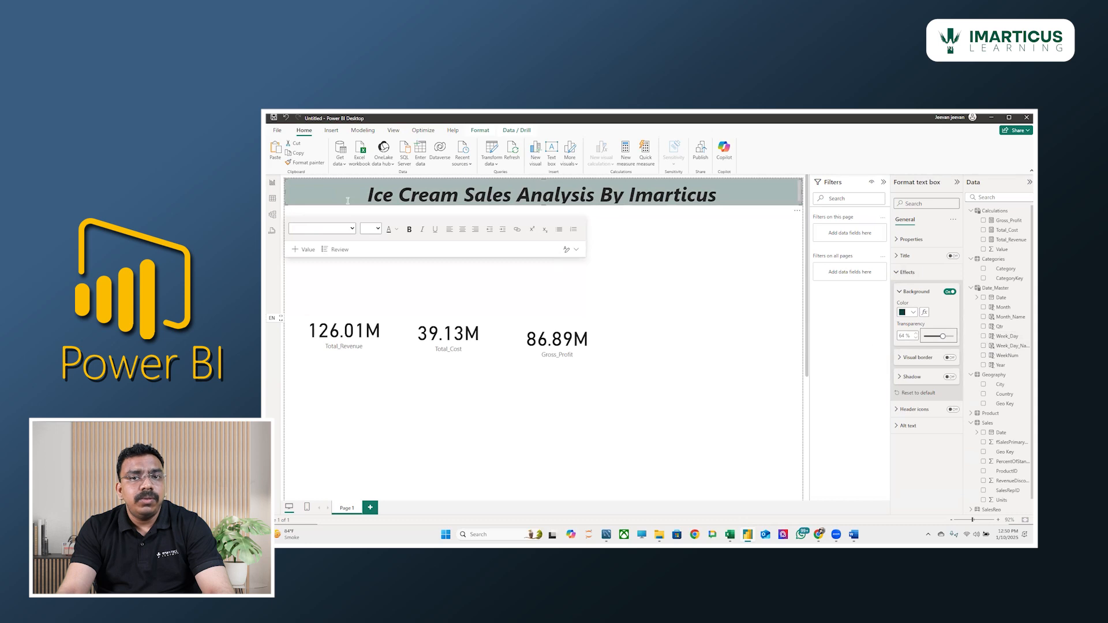
pyautogui.click(355, 287)
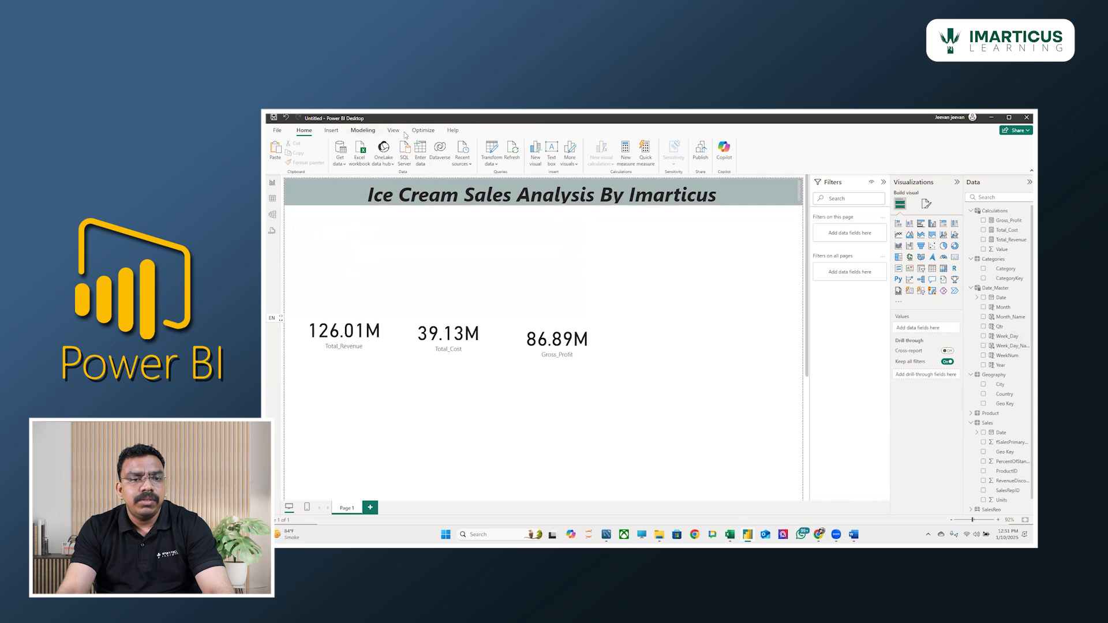
# - Insert the picture "logo" from the "Logo or Image" folder of the Power BI project onto the page
pyautogui.click(329, 132)
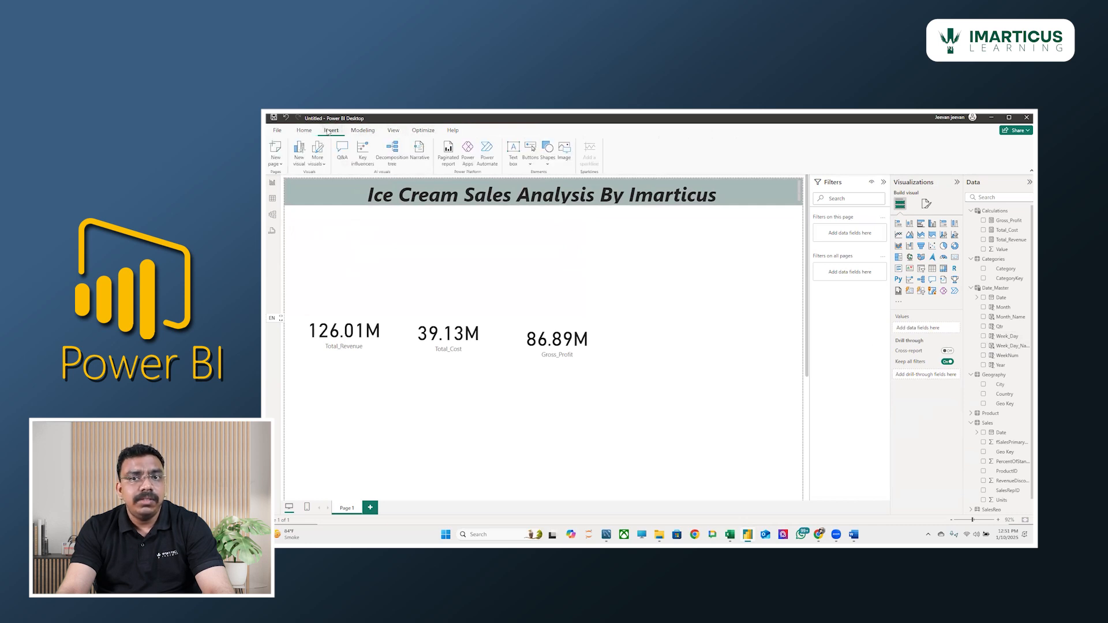
pyautogui.click(564, 149)
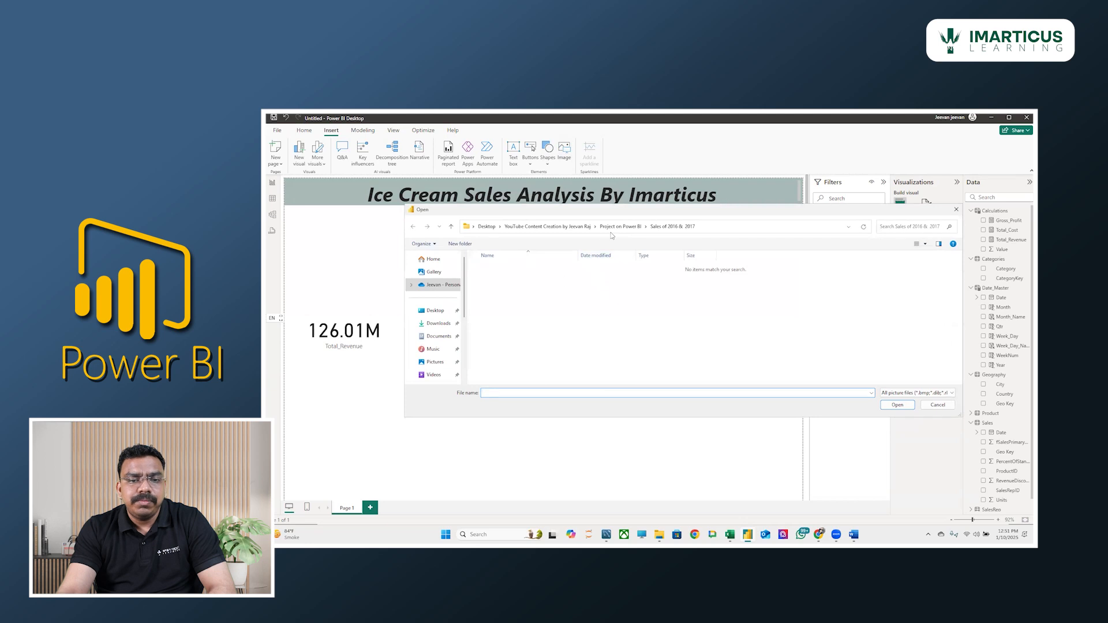
pyautogui.click(607, 227)
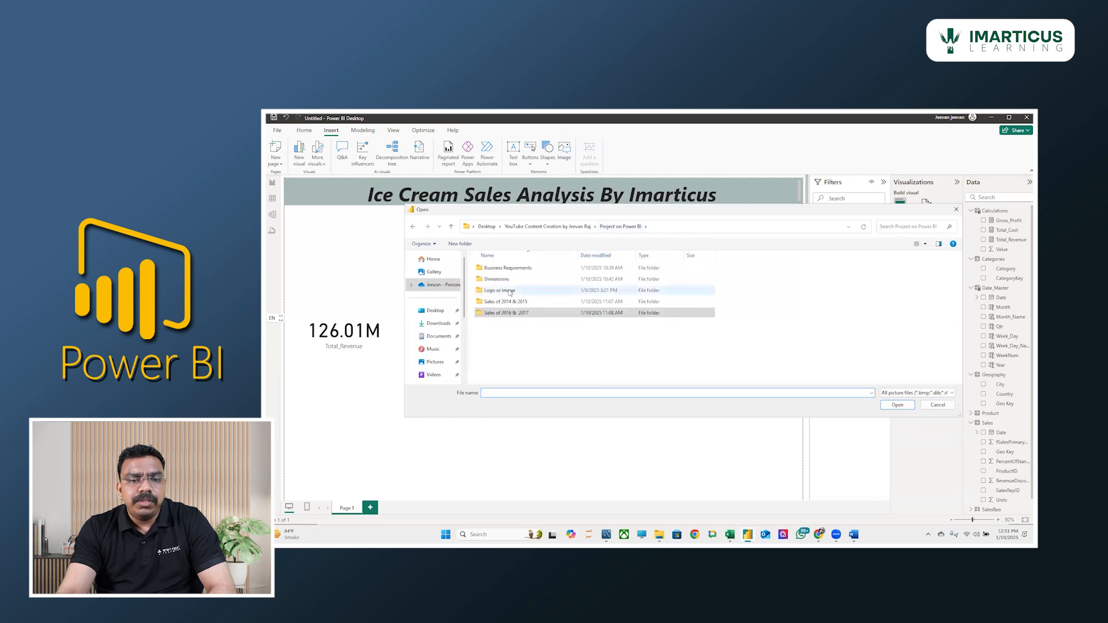
pyautogui.doubleClick(510, 291)
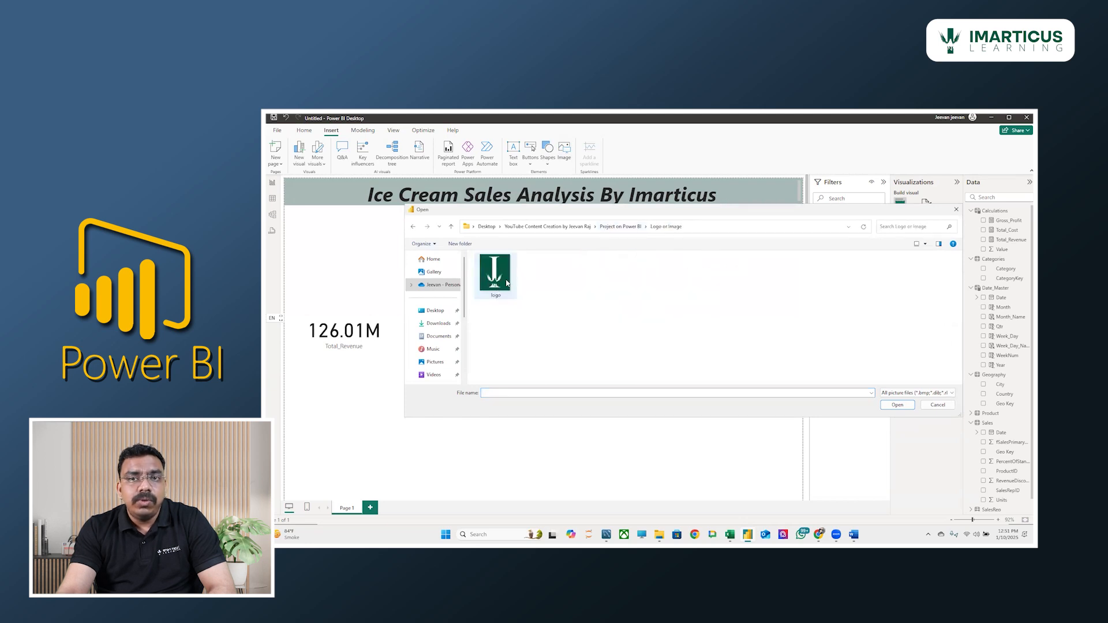
pyautogui.click(506, 283)
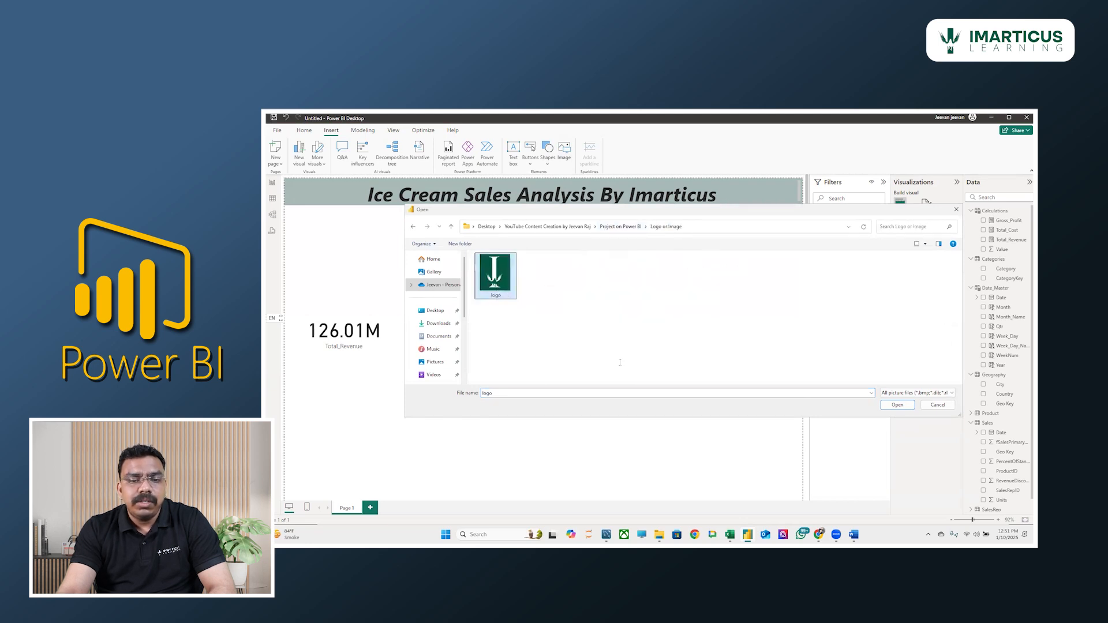
pyautogui.click(900, 404)
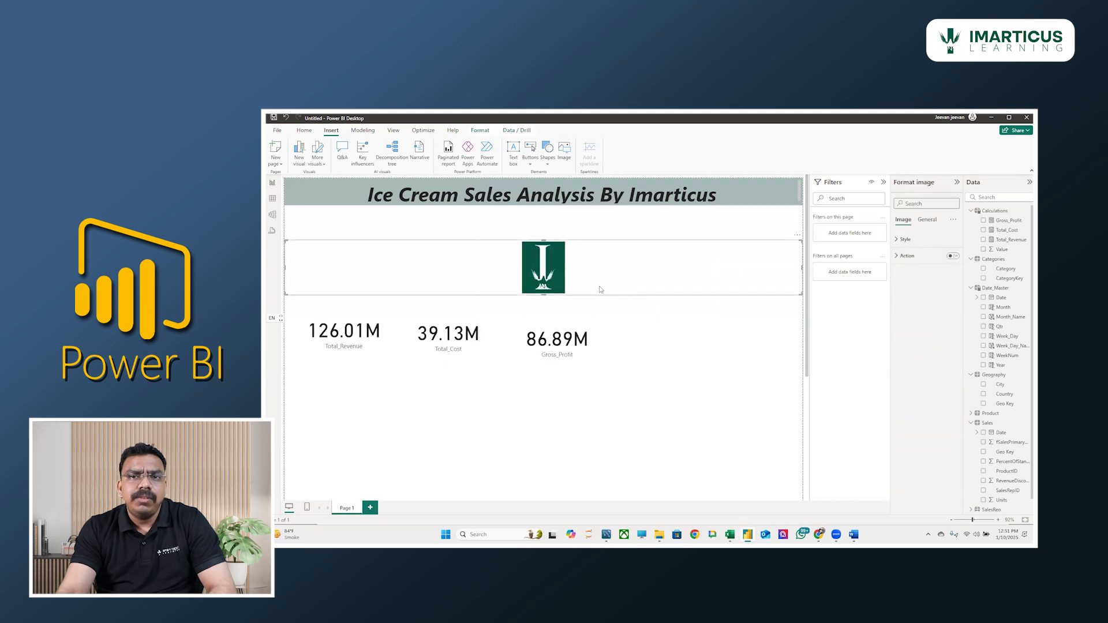
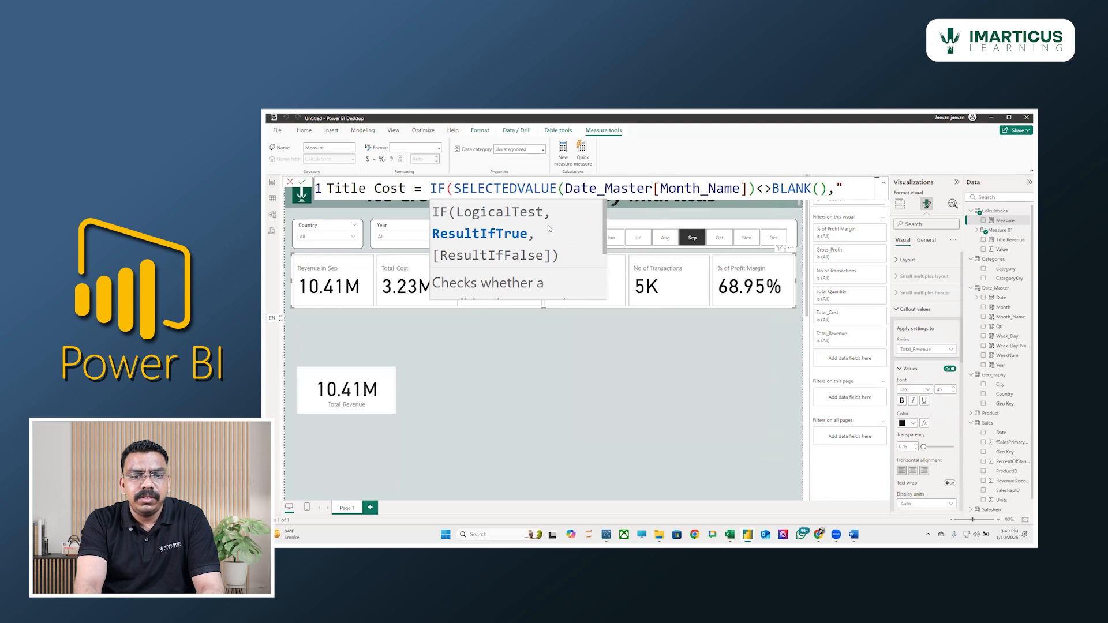
# - Complete the Title Cost measure so its true result is "Cost in " & SELECTEDVALUE(Date_Master[Month_Name]), and commit it
pyautogui.write('C')
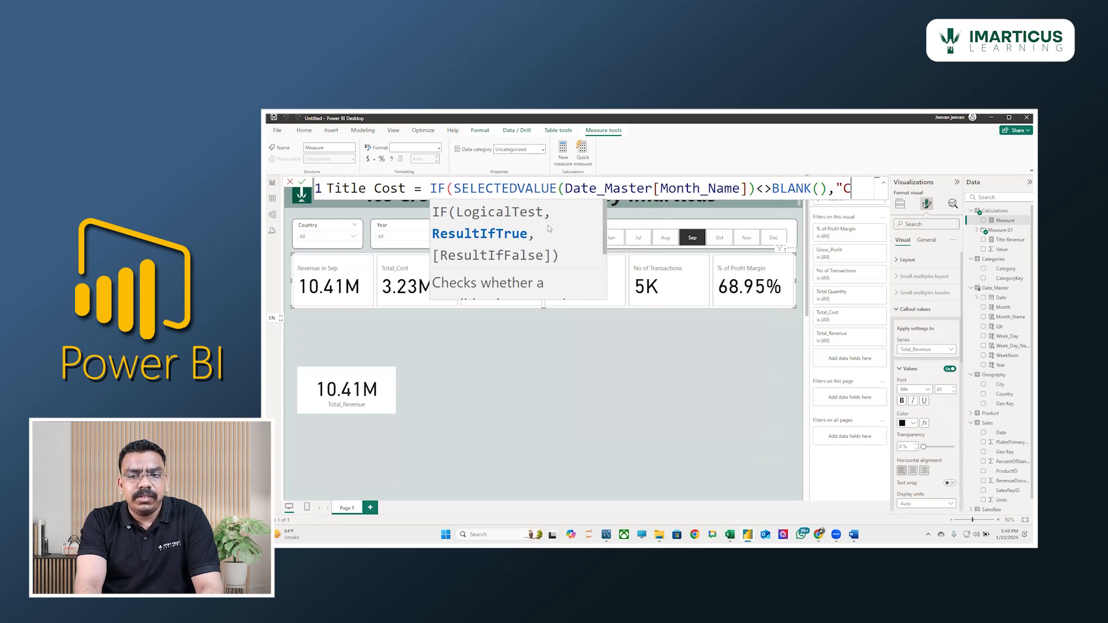
pyautogui.write('ost in " &')
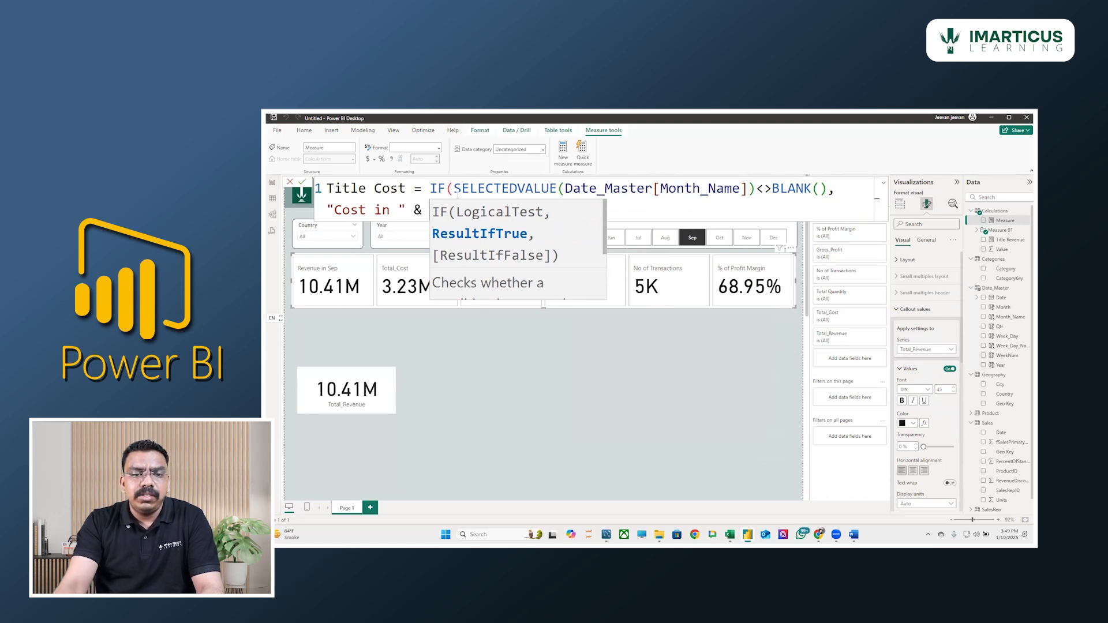
pyautogui.moveTo(454, 189); pyautogui.dragTo(747, 189)
pyautogui.hotkey('ctrl', 'c')
pyautogui.press('Down')
pyautogui.hotkey('ctrl', 'v')
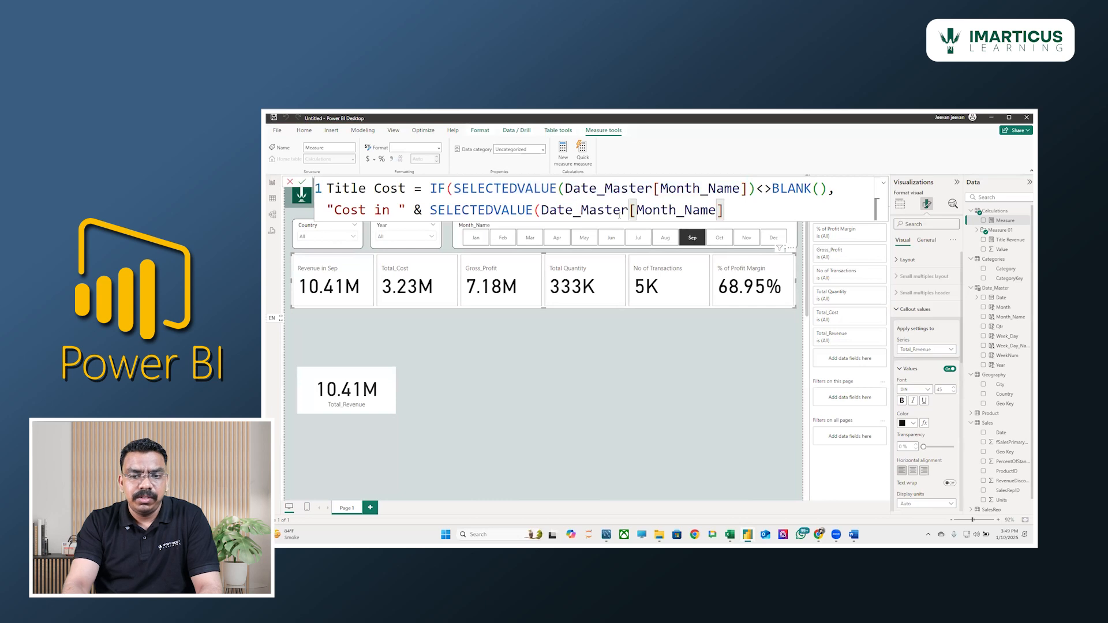
pyautogui.write(')')
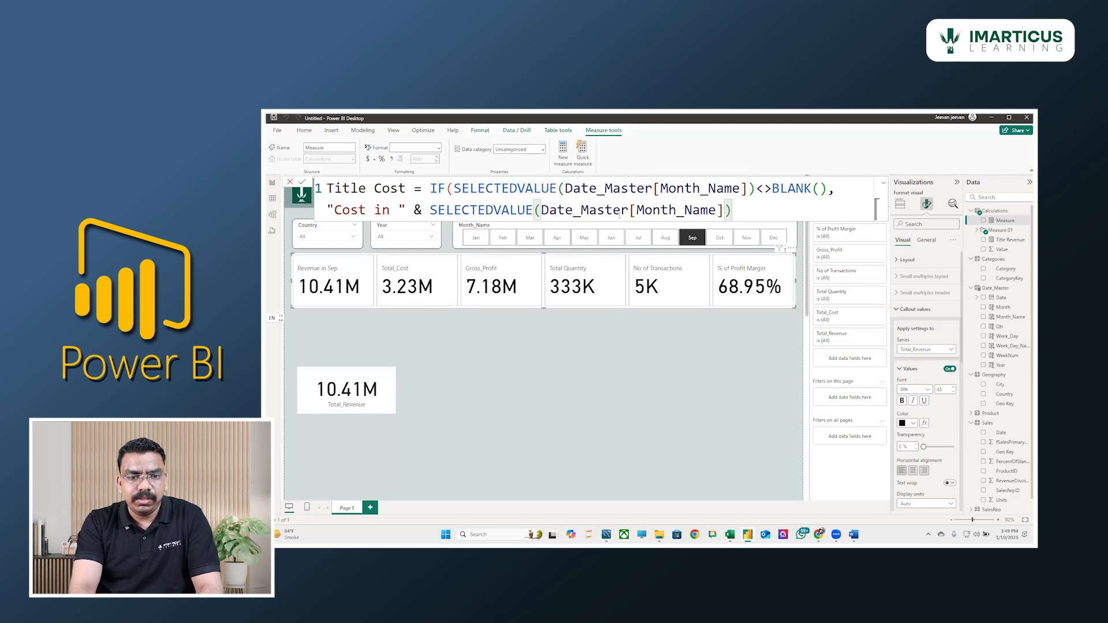
pyautogui.write(')')
pyautogui.press('Return')
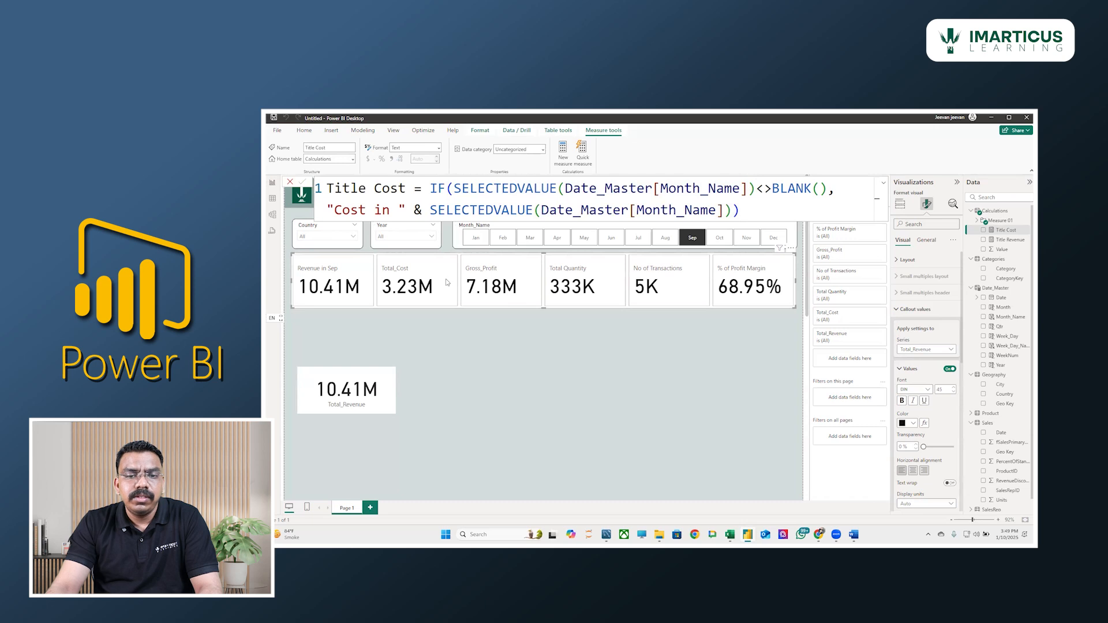
pyautogui.click(529, 424)
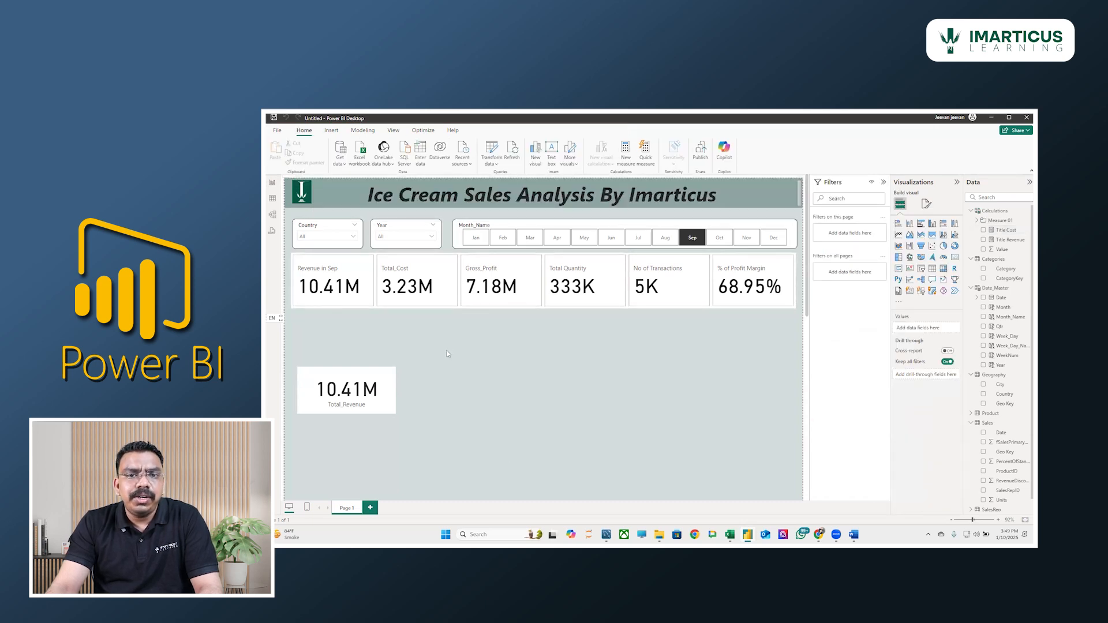
# - Duplicate the single Total_Revenue card, replace the copy's field with Title Cost, and widen it to fit the full text
pyautogui.click(346, 390)
pyautogui.hotkey('ctrl', 'c')
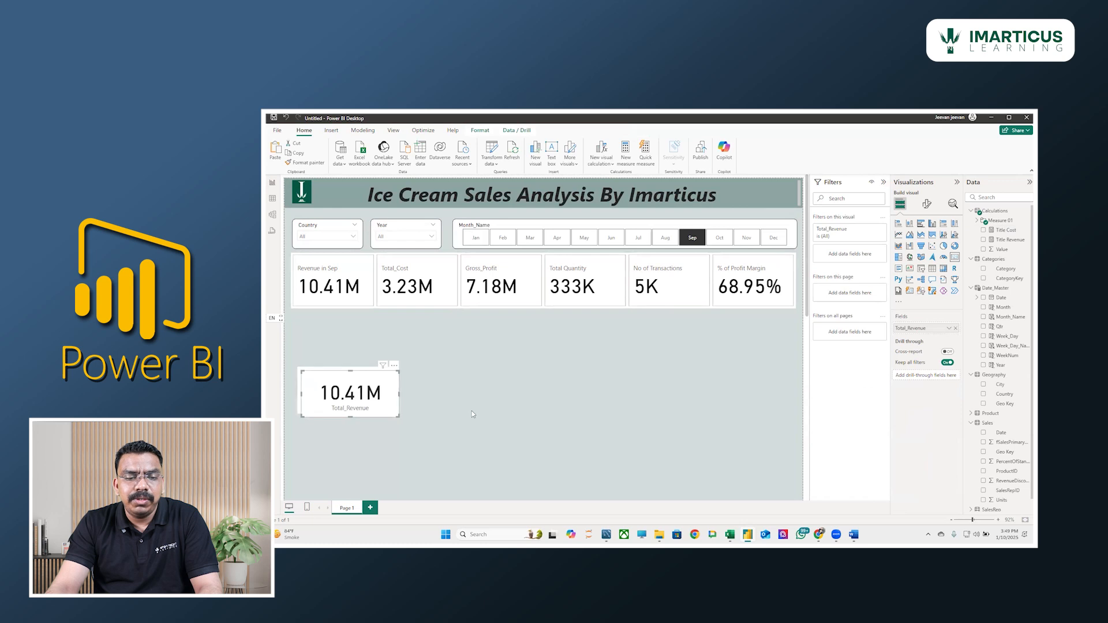
pyautogui.hotkey('ctrl', 'v')
pyautogui.click(955, 328)
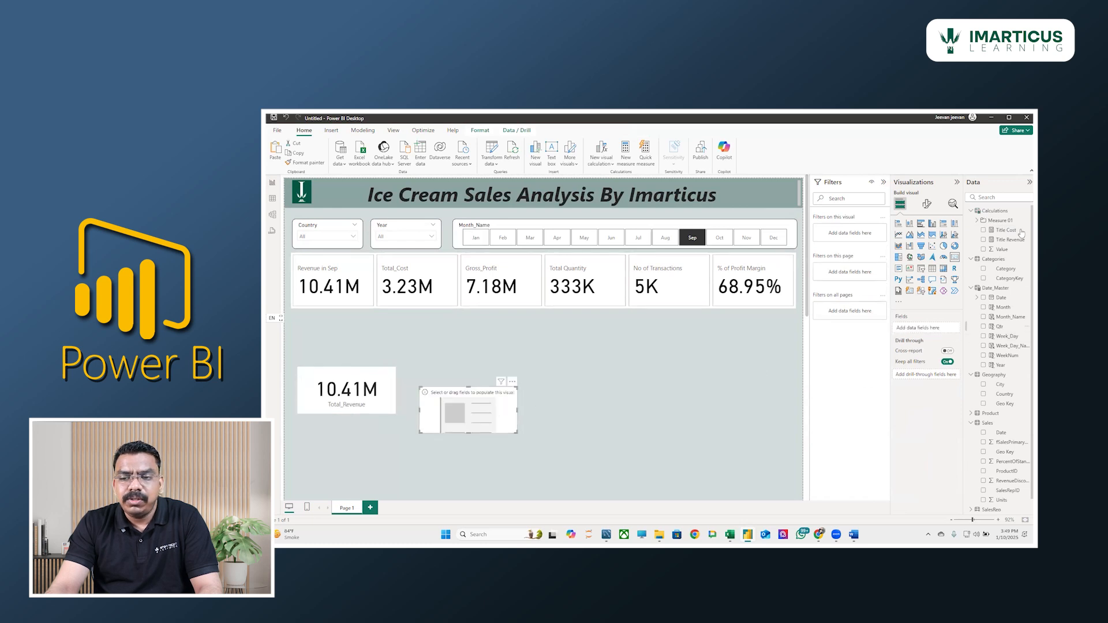
pyautogui.click(983, 230)
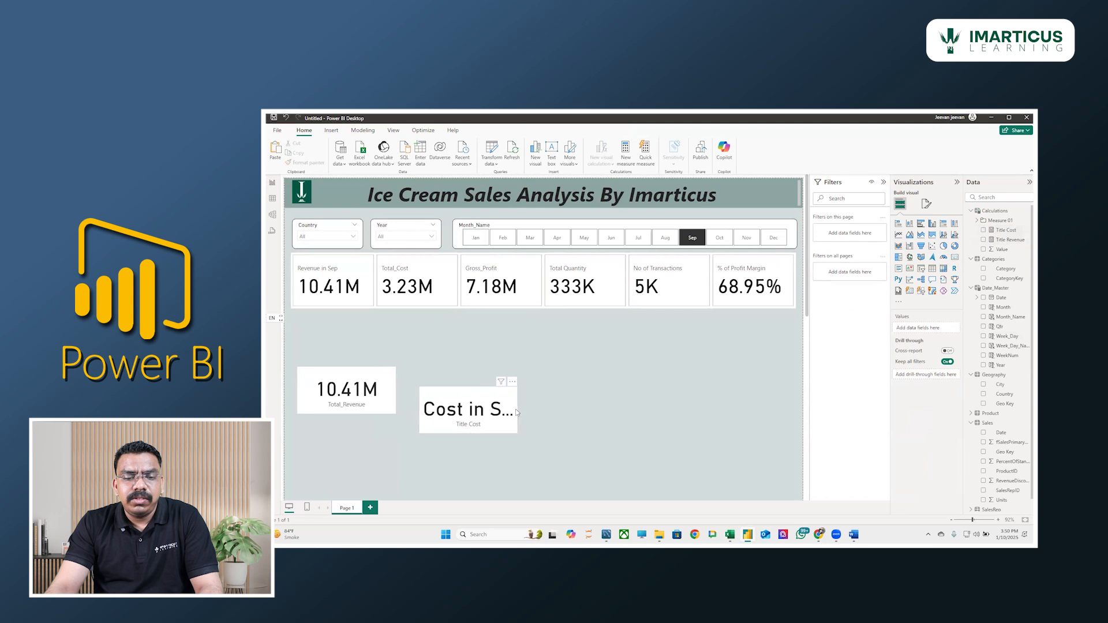
pyautogui.moveTo(518, 412); pyautogui.dragTo(565, 411)
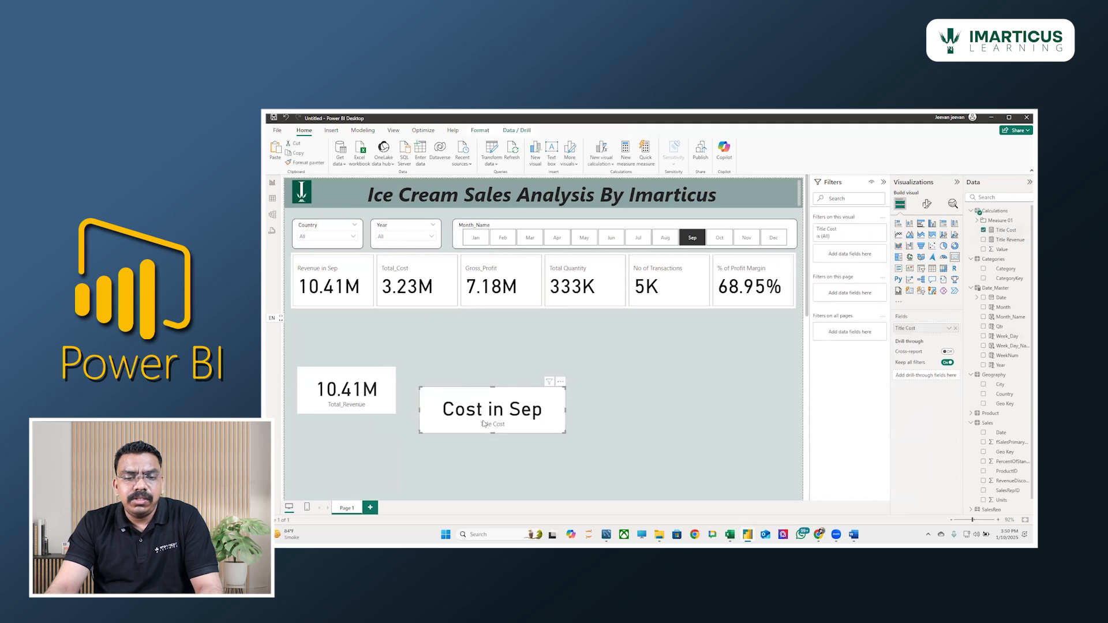
# - Clear the month filter and review the formulas of the Title Cost and Title Revenue measures
pyautogui.click(715, 239)
pyautogui.click(716, 238)
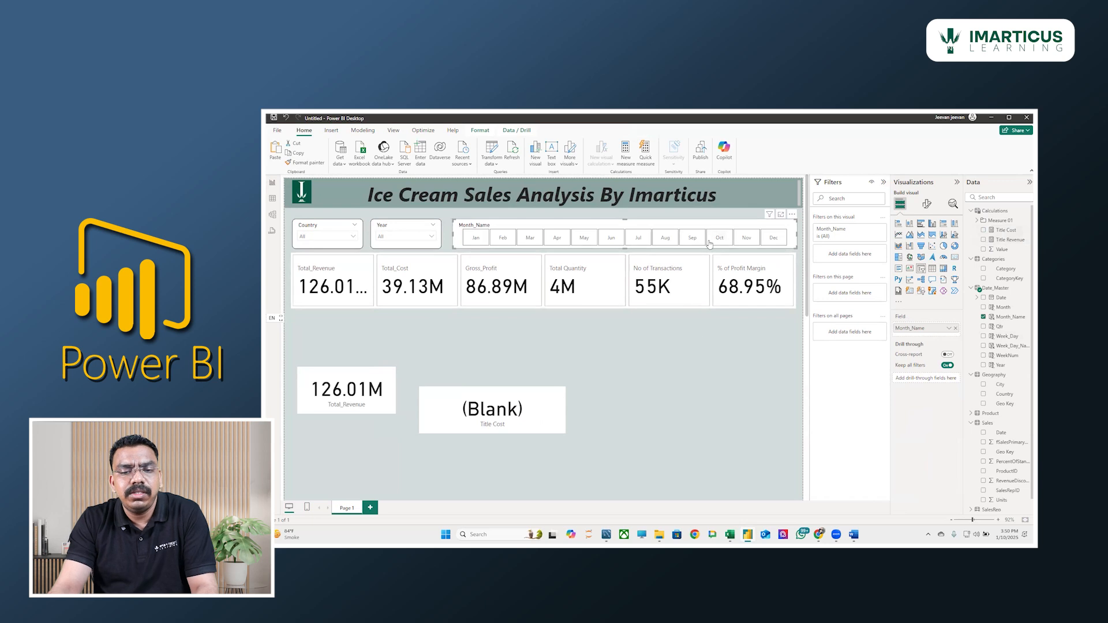
pyautogui.click(549, 398)
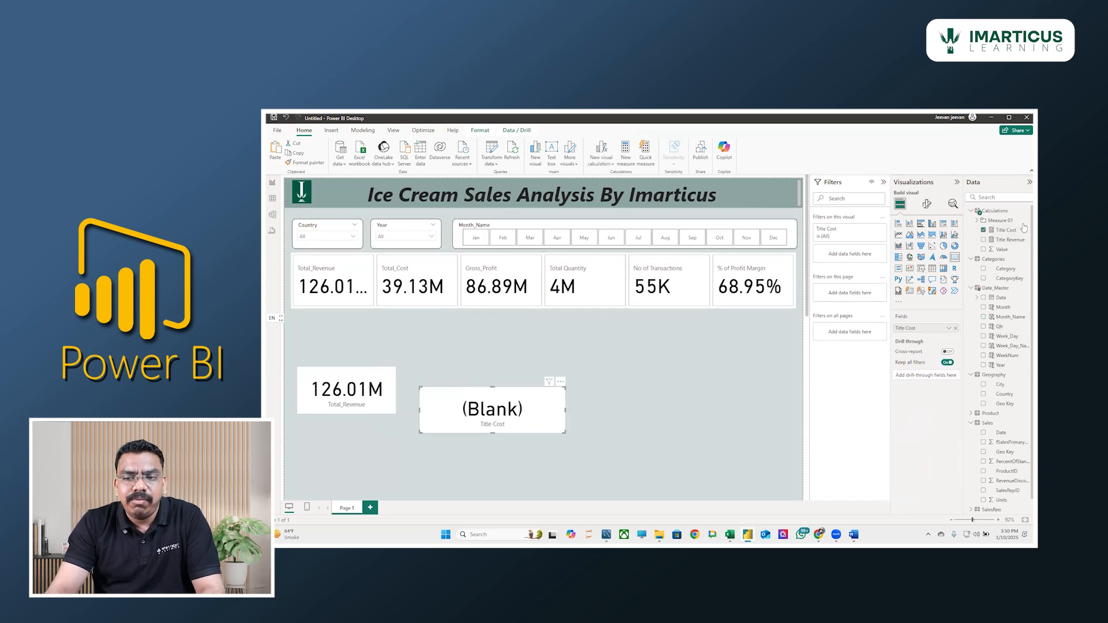
pyautogui.click(1004, 230)
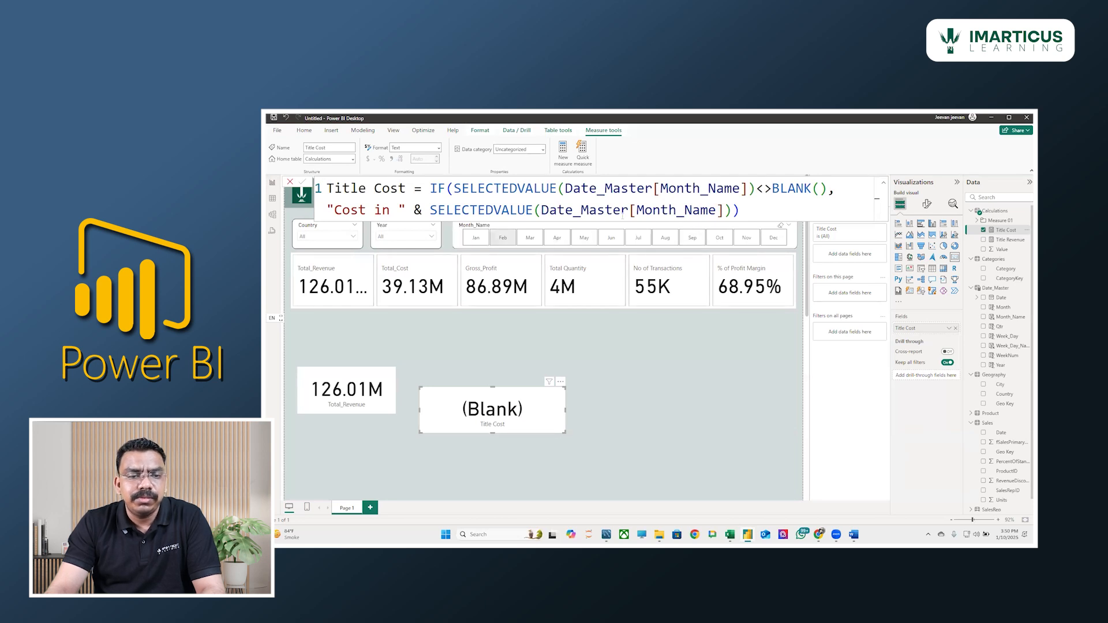
pyautogui.click(349, 284)
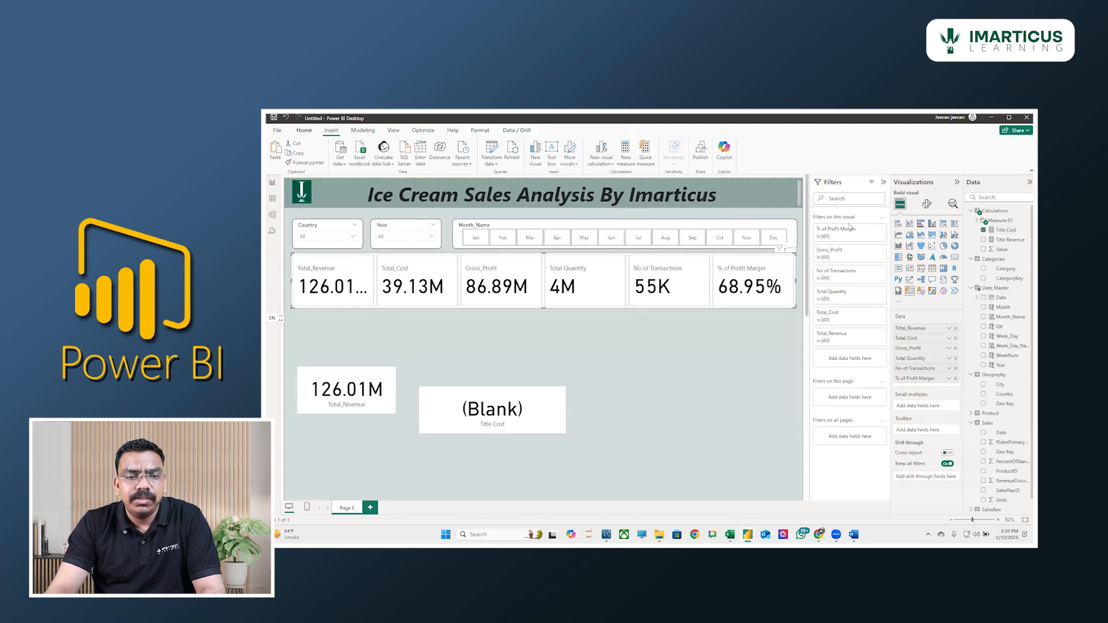
pyautogui.click(1001, 240)
pyautogui.click(786, 210)
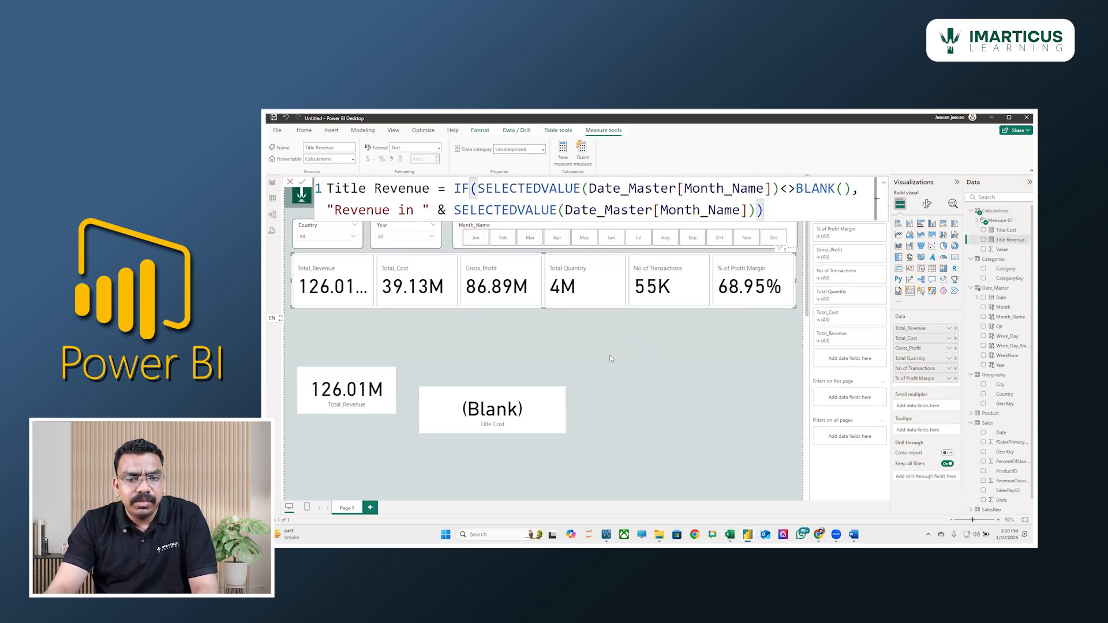
pyautogui.press('Return')
# - Apply the multi-card visual's callout value settings to the Total_Cost series
pyautogui.click(925, 205)
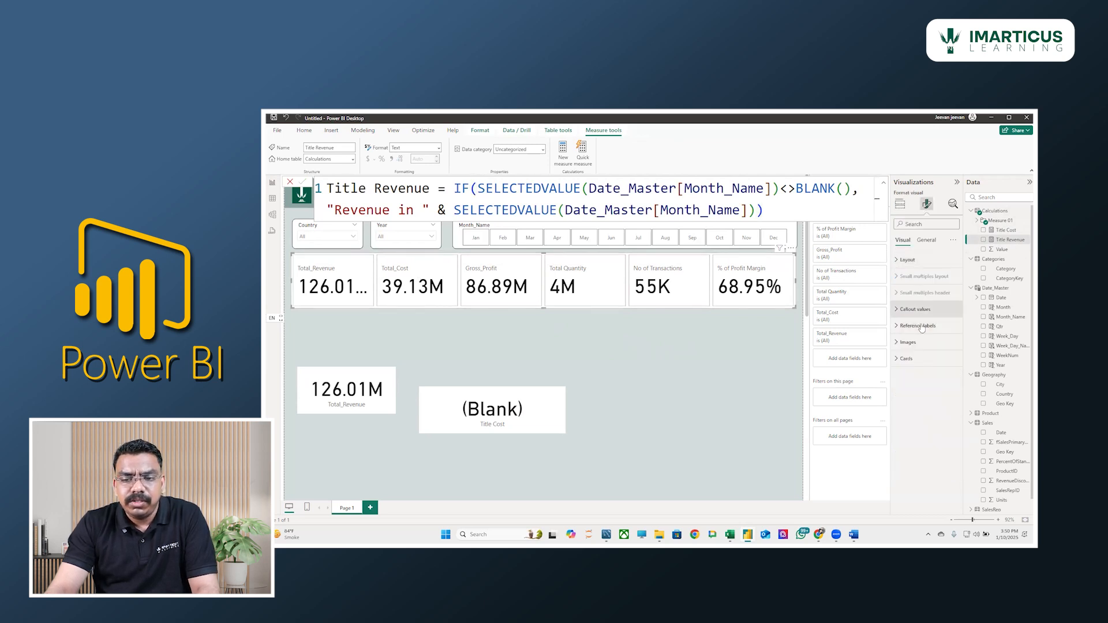
pyautogui.click(929, 310)
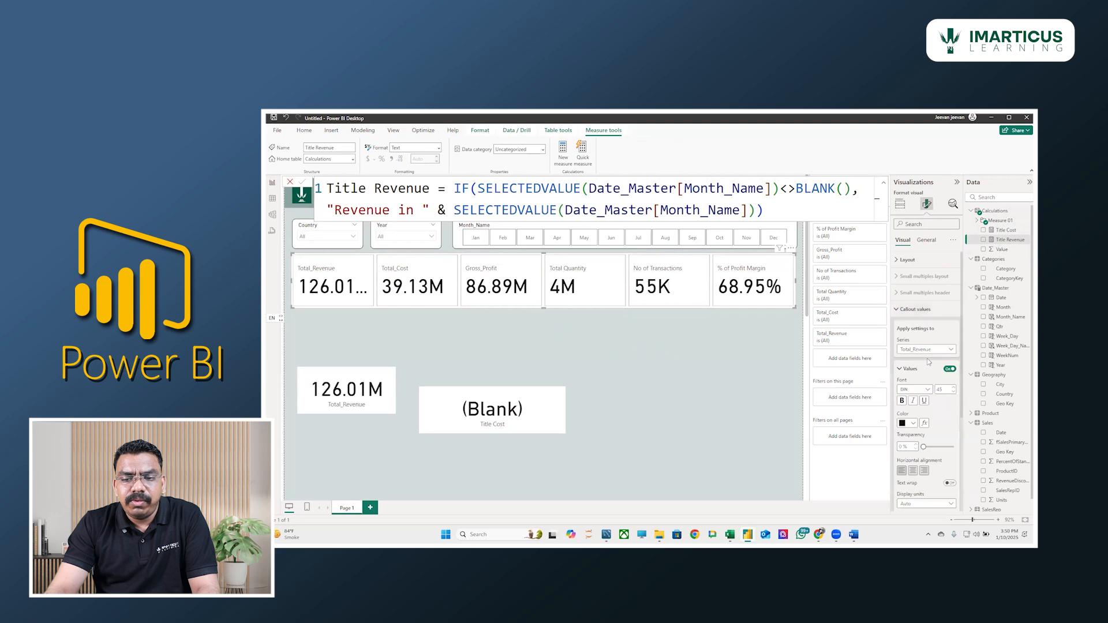
pyautogui.click(922, 349)
pyautogui.click(920, 379)
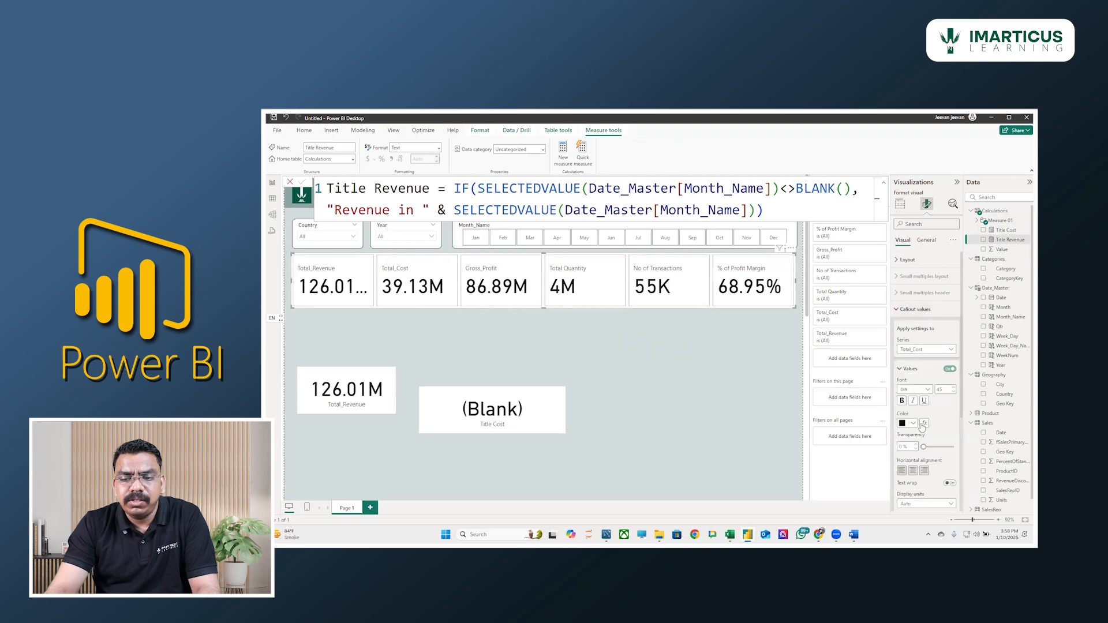
pyautogui.scroll(-3, 924, 387)
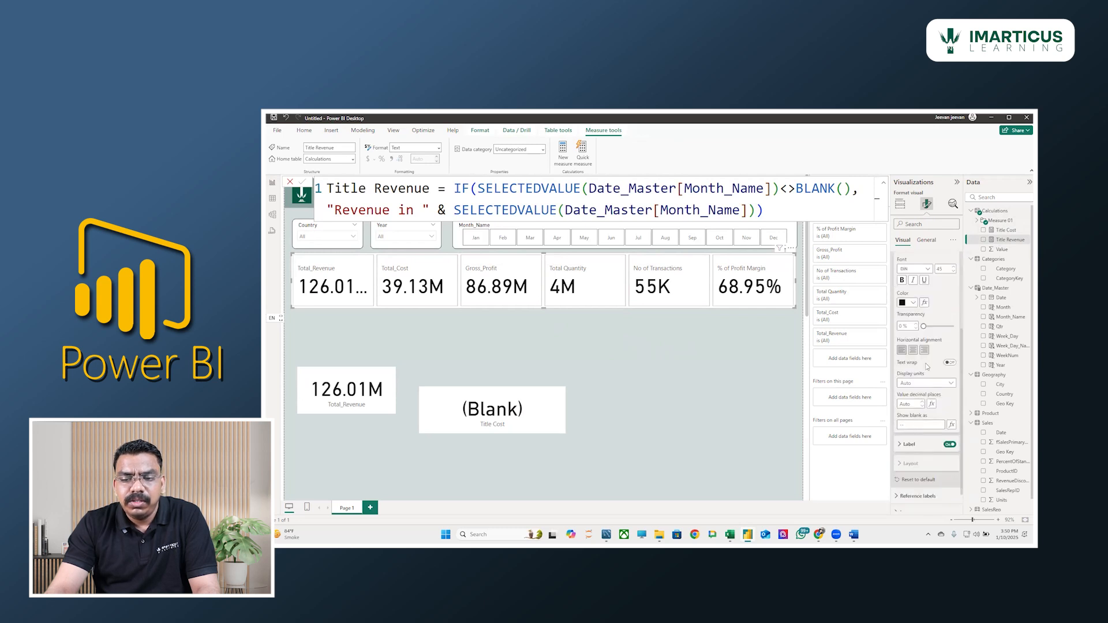
pyautogui.scroll(1, 929, 329)
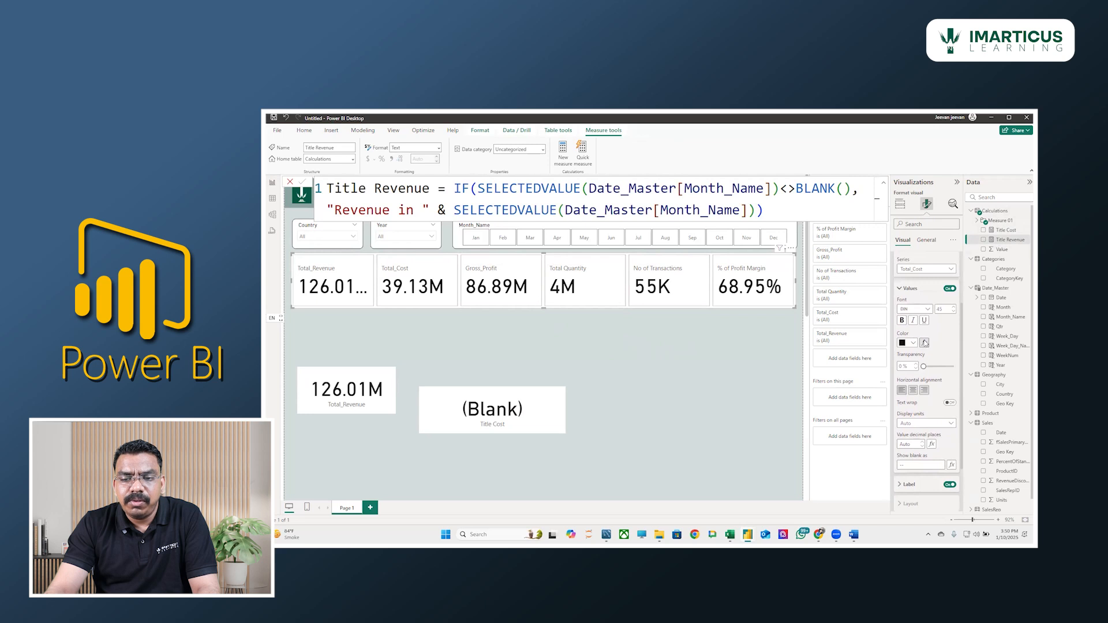
pyautogui.click(924, 343)
pyautogui.click(825, 200)
pyautogui.scroll(1, 935, 347)
pyautogui.scroll(1, 935, 361)
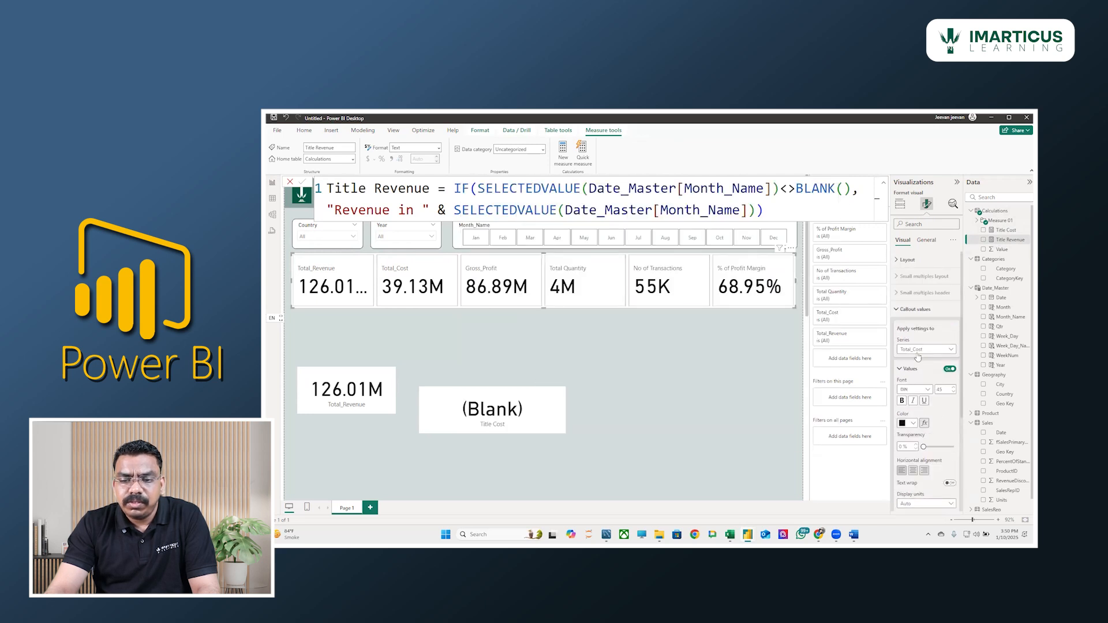
# - Base the Total_Cost callout's label text on the field value of the Title Cost measure
pyautogui.scroll(-3, 927, 389)
pyautogui.scroll(-1, 916, 425)
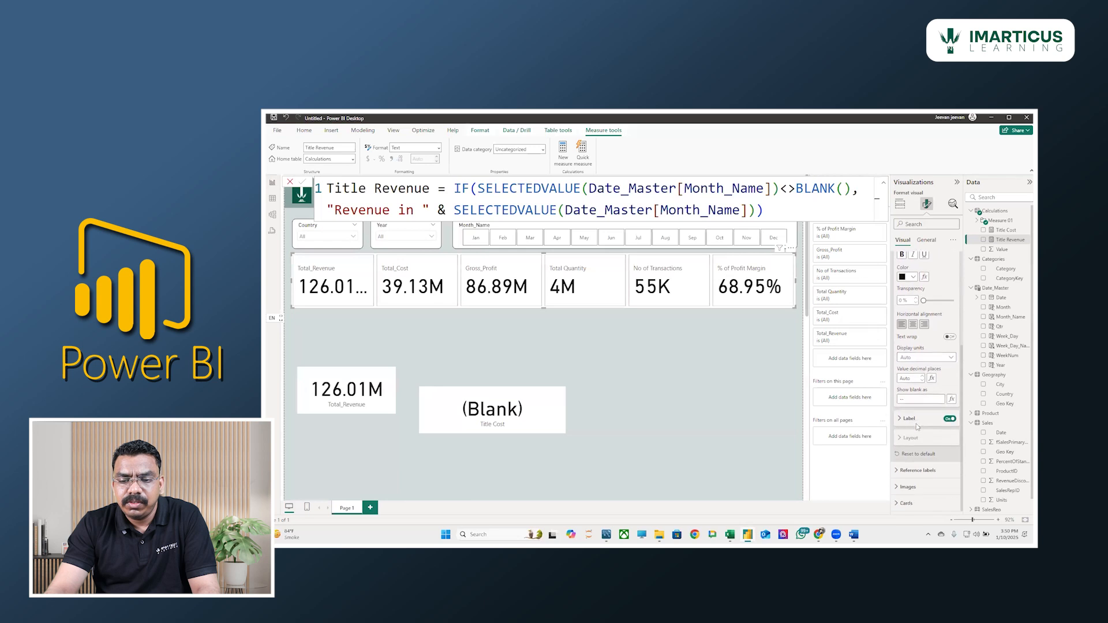
pyautogui.click(910, 419)
pyautogui.click(952, 441)
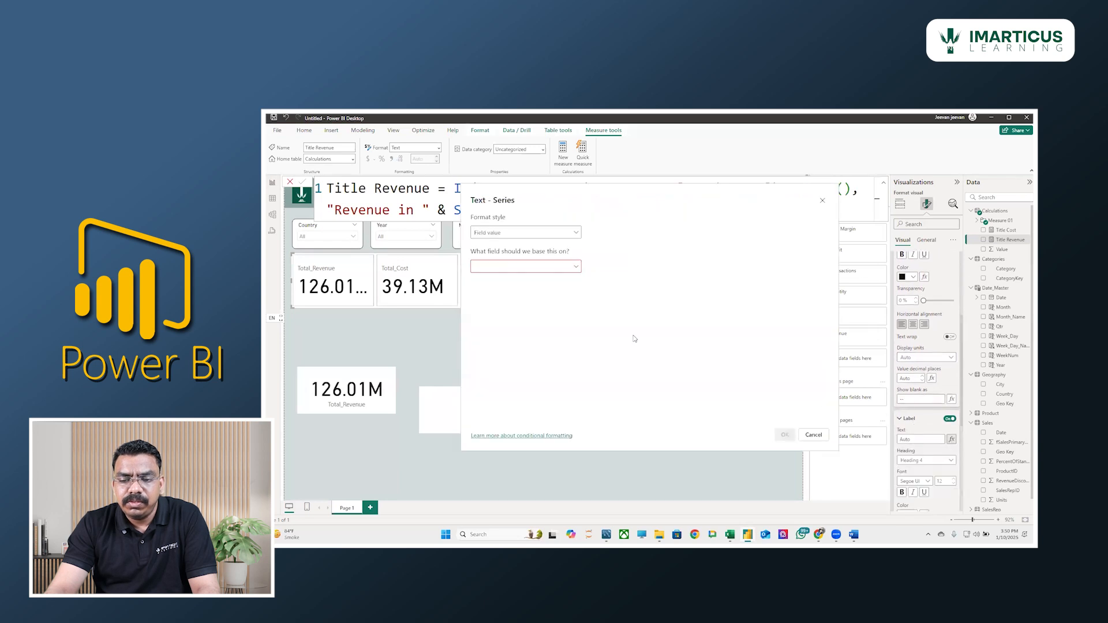
pyautogui.click(577, 267)
pyautogui.write('ca')
pyautogui.press('BackSpace')
pyautogui.press('BackSpace')
pyautogui.write('title')
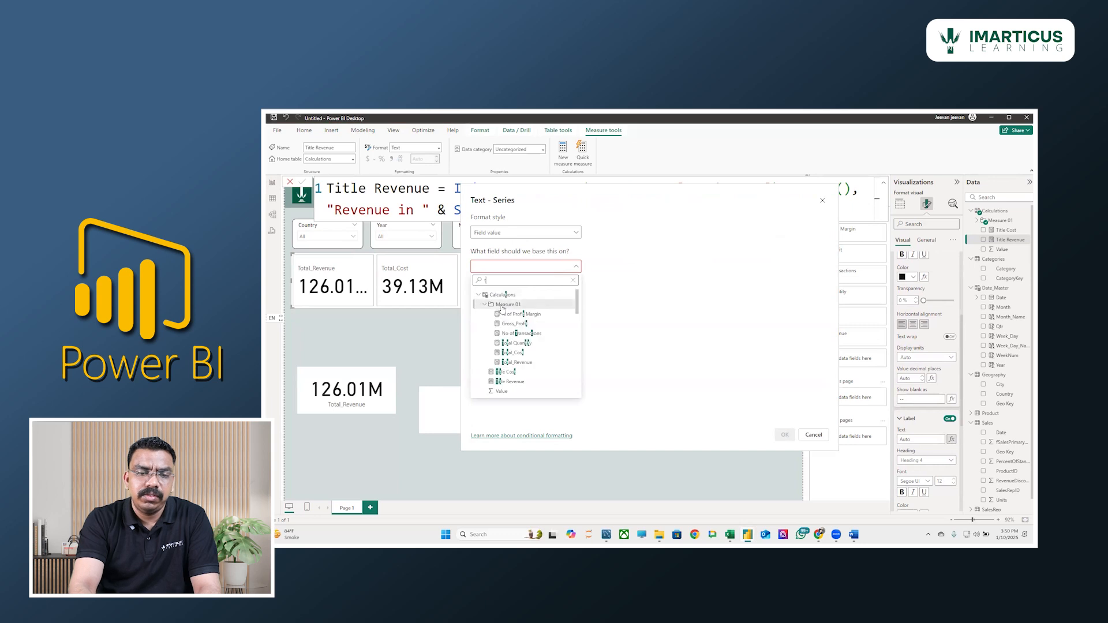
pyautogui.click(513, 306)
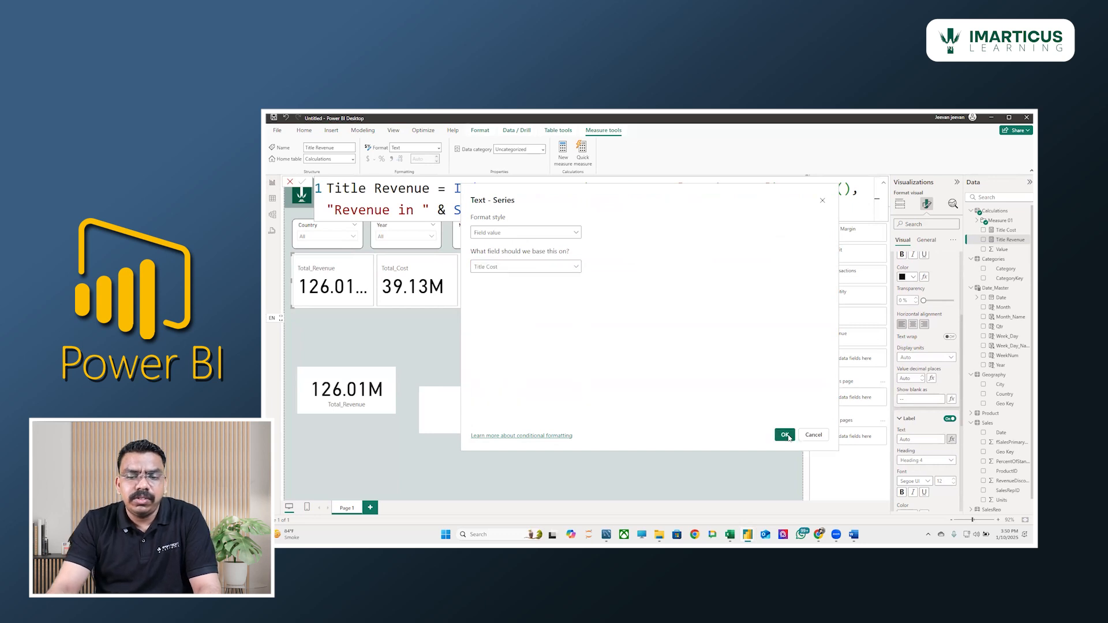
pyautogui.click(785, 435)
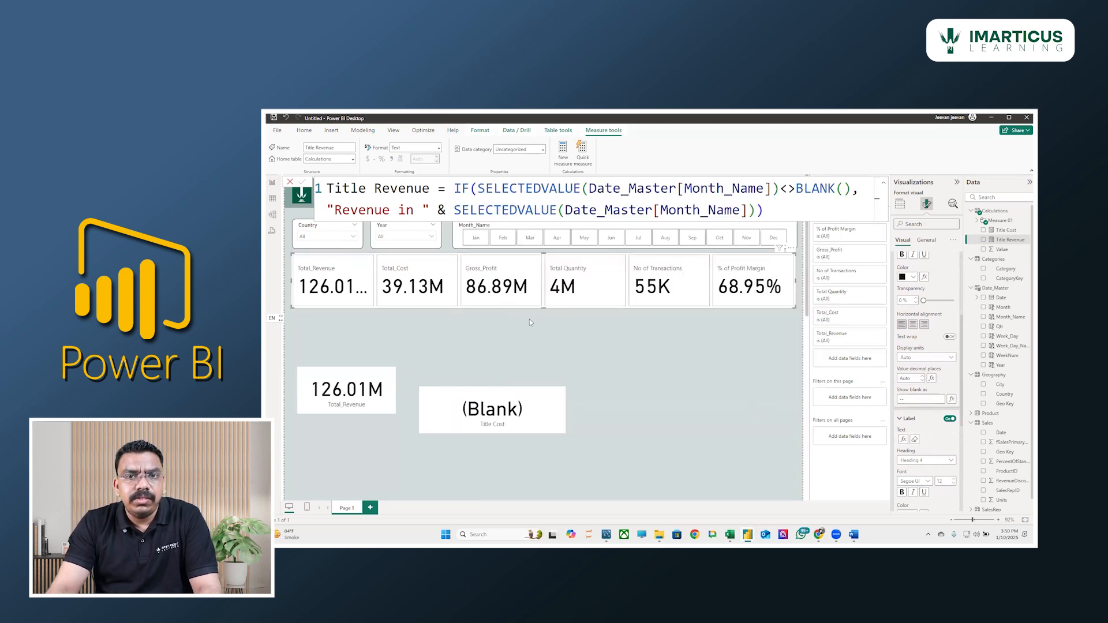
# - Filter the report page to Apr with the month slicer to check the dynamic card titles
pyautogui.click(438, 336)
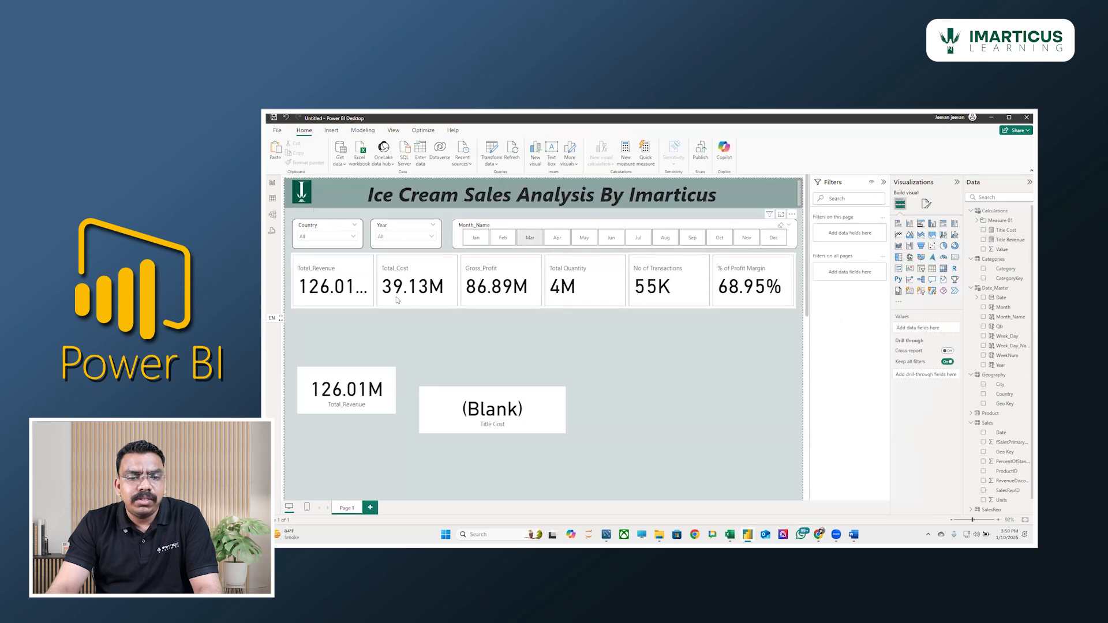
pyautogui.click(557, 238)
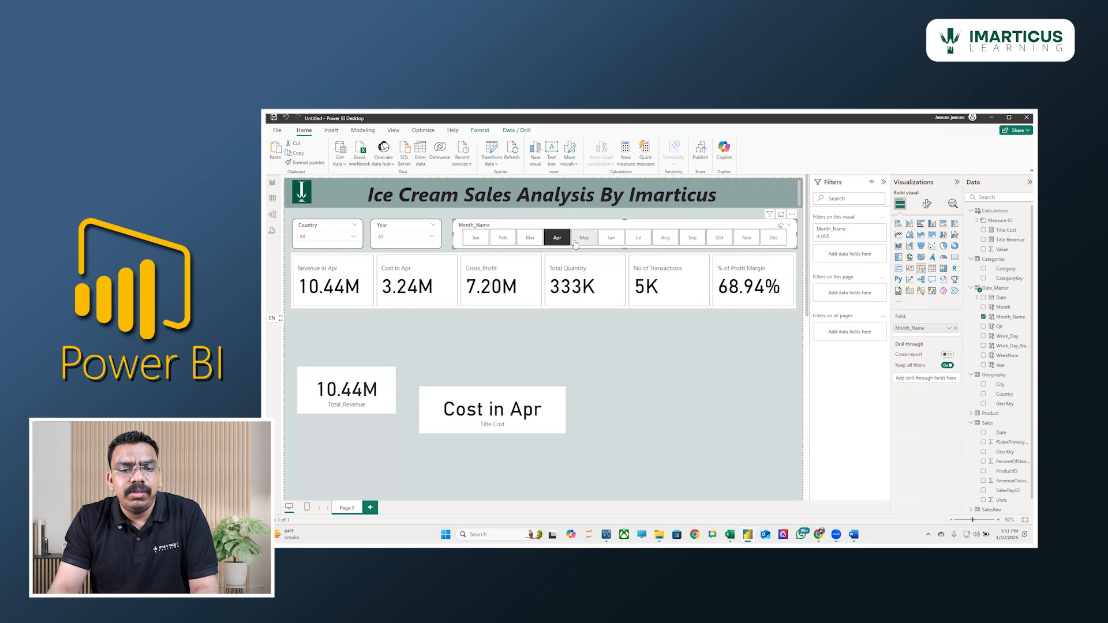
# - Filter the report page to May and to Jun with the month slicer to check the Revenue and Cost card titles
pyautogui.click(583, 238)
pyautogui.click(610, 240)
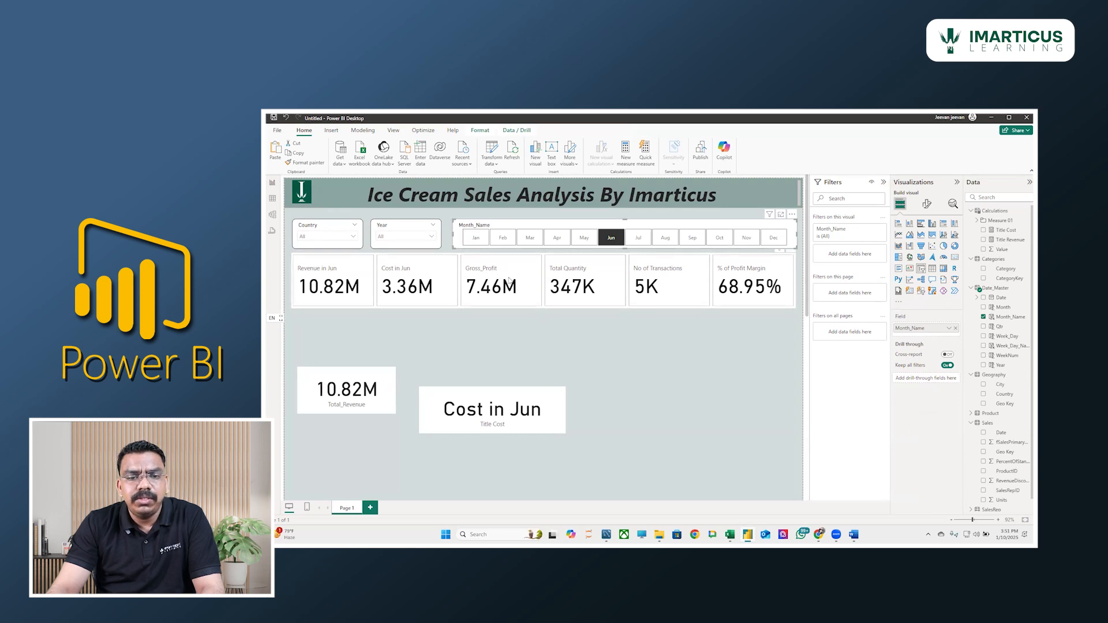
pyautogui.click(467, 289)
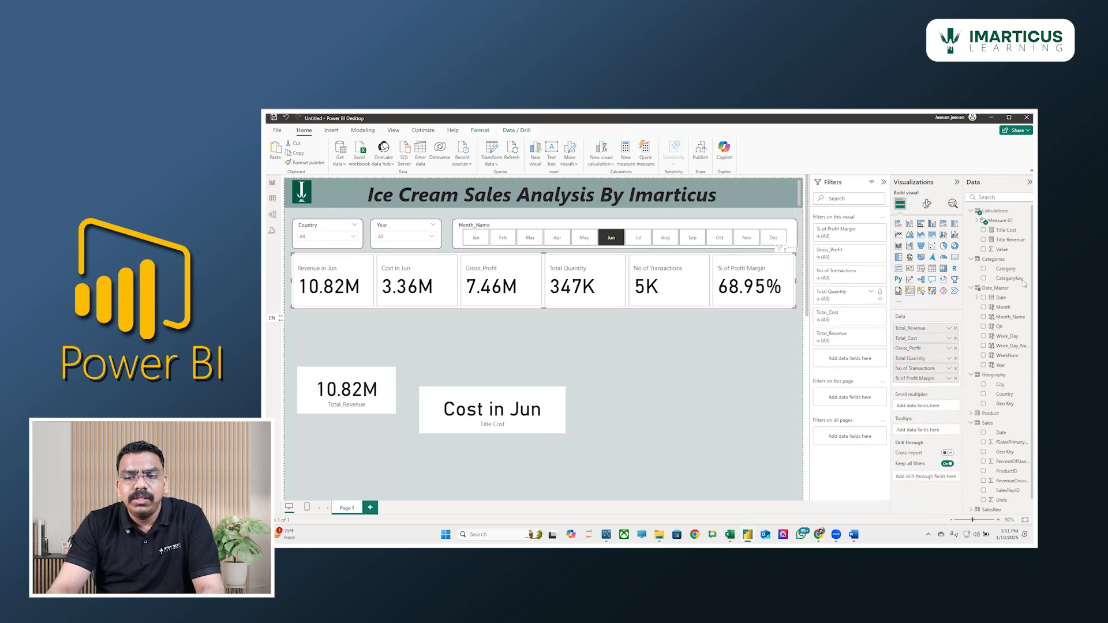
# - Copy the full Title Revenue formula and paste it into a new measure in the Calculations table
pyautogui.click(998, 242)
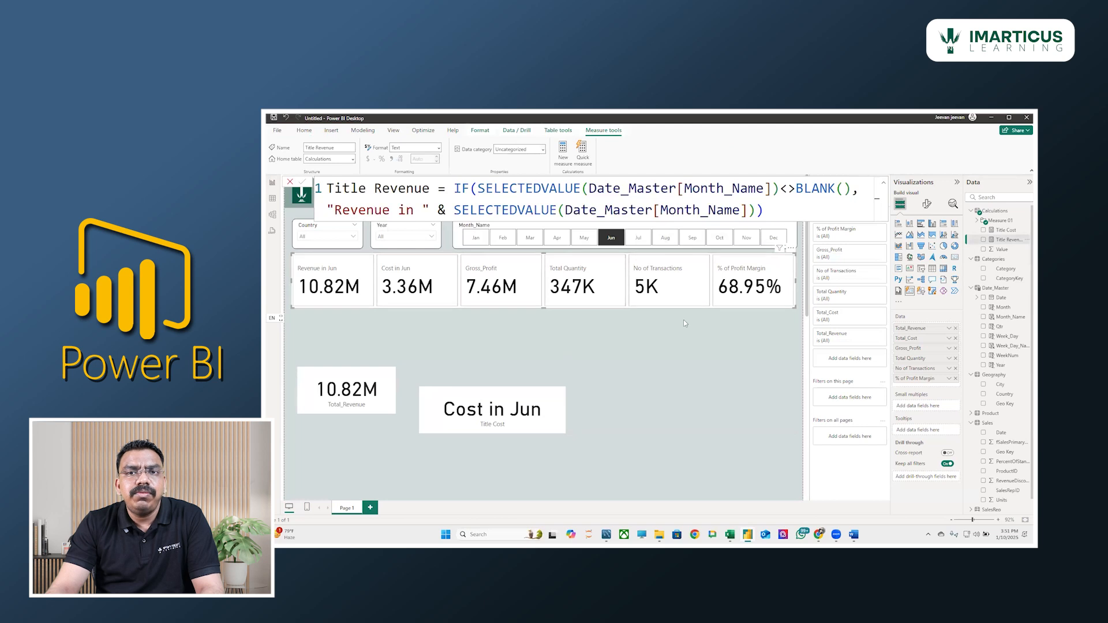
pyautogui.click(765, 211)
pyautogui.hotkey('ctrl', 'a')
pyautogui.hotkey('ctrl', 'c')
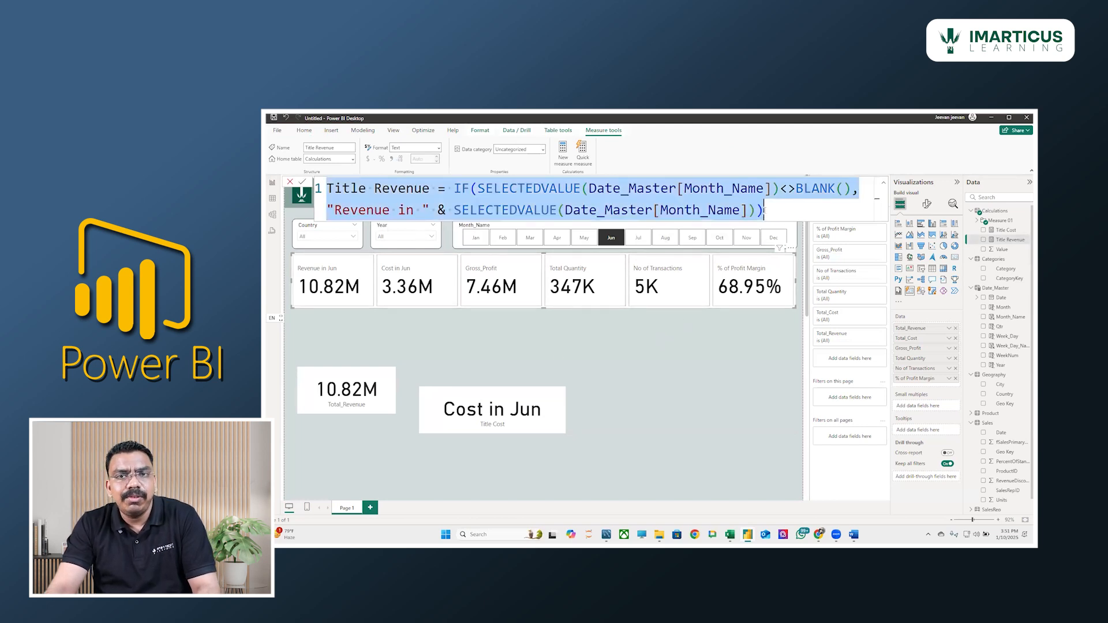
pyautogui.click(785, 367)
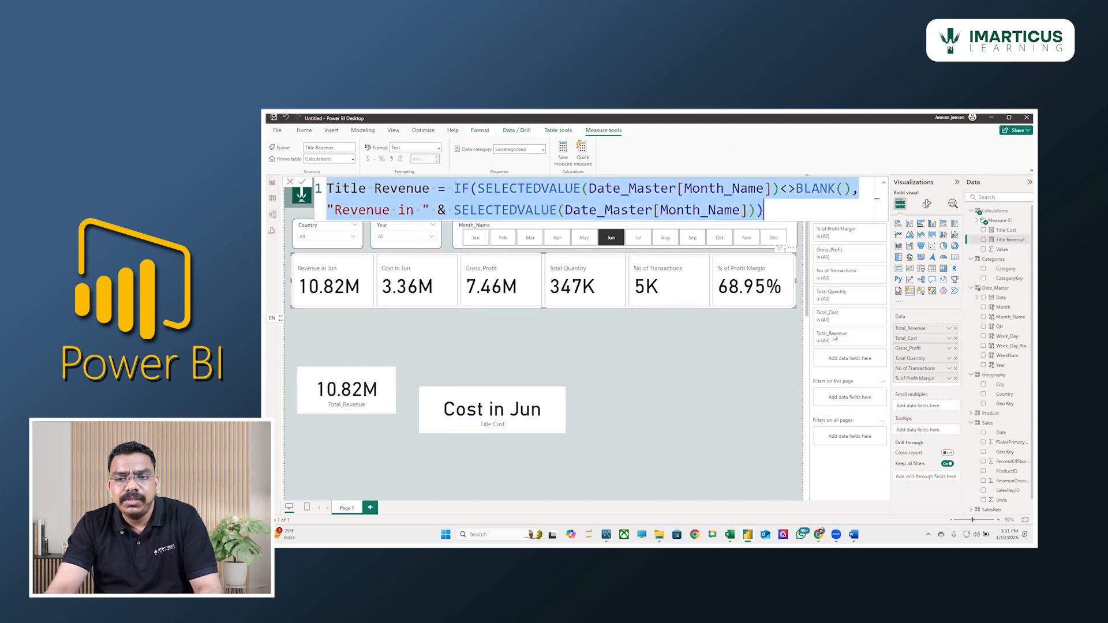
pyautogui.rightClick(993, 216)
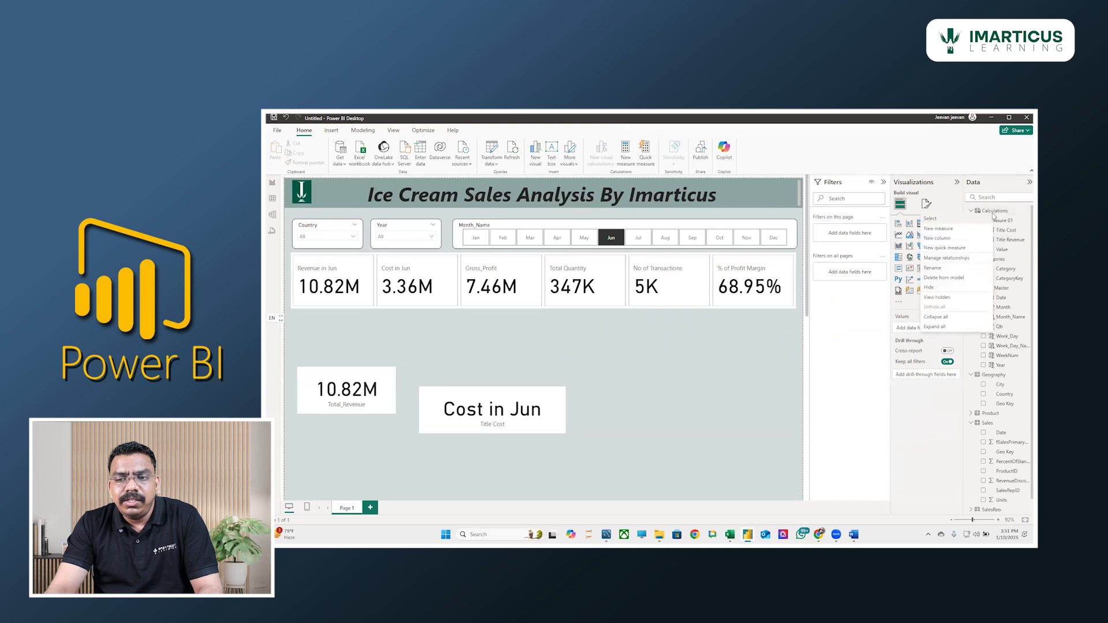
pyautogui.click(954, 230)
pyautogui.hotkey('ctrl', 'v')
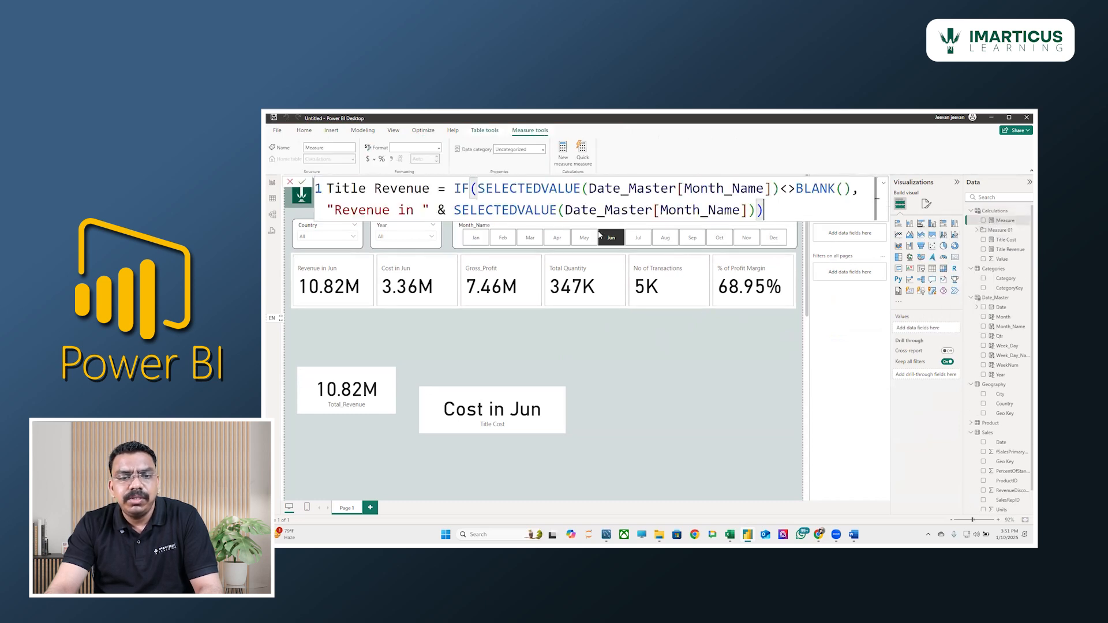
# - Replace both occurrences of Revenue in the pasted formula with Quantity and commit the Title Quantity measure
pyautogui.doubleClick(424, 194)
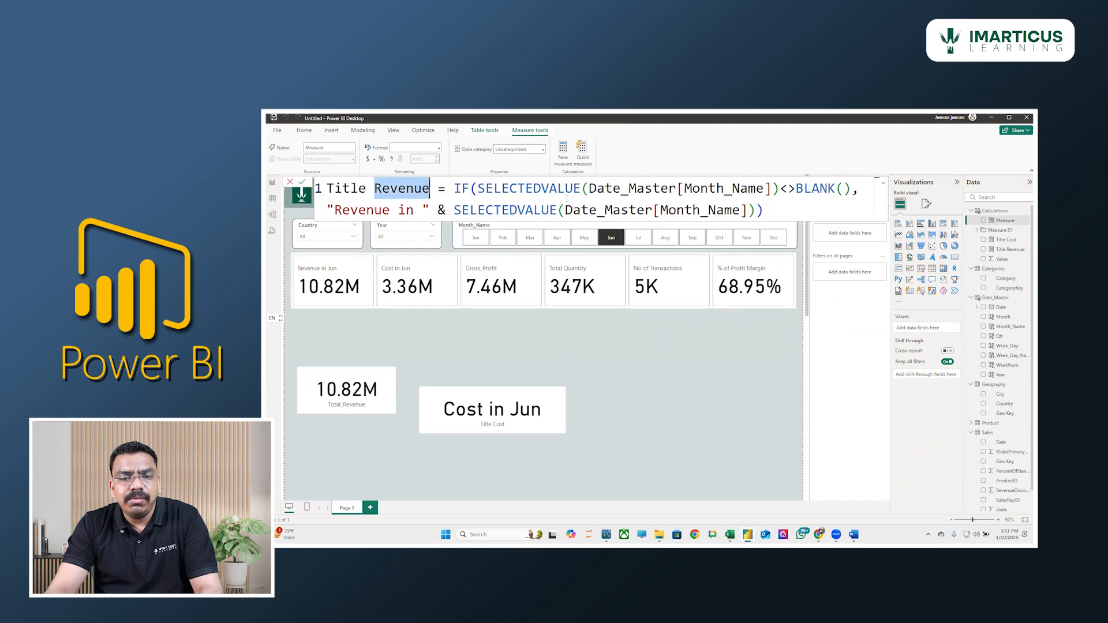
pyautogui.click(608, 239)
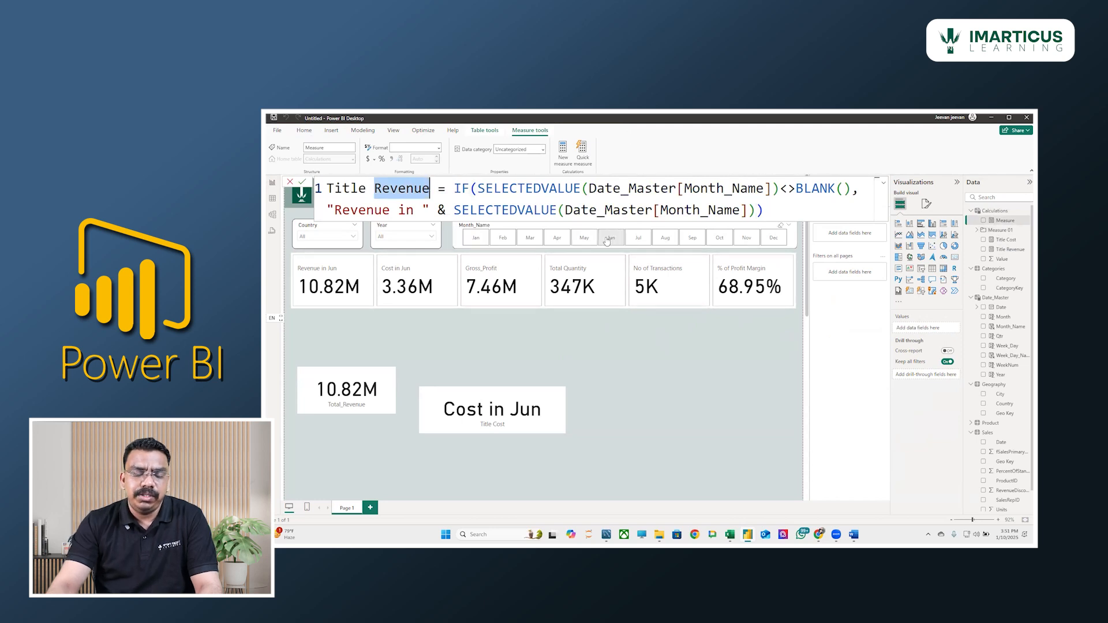
pyautogui.hotkey('ctrl', 'd')
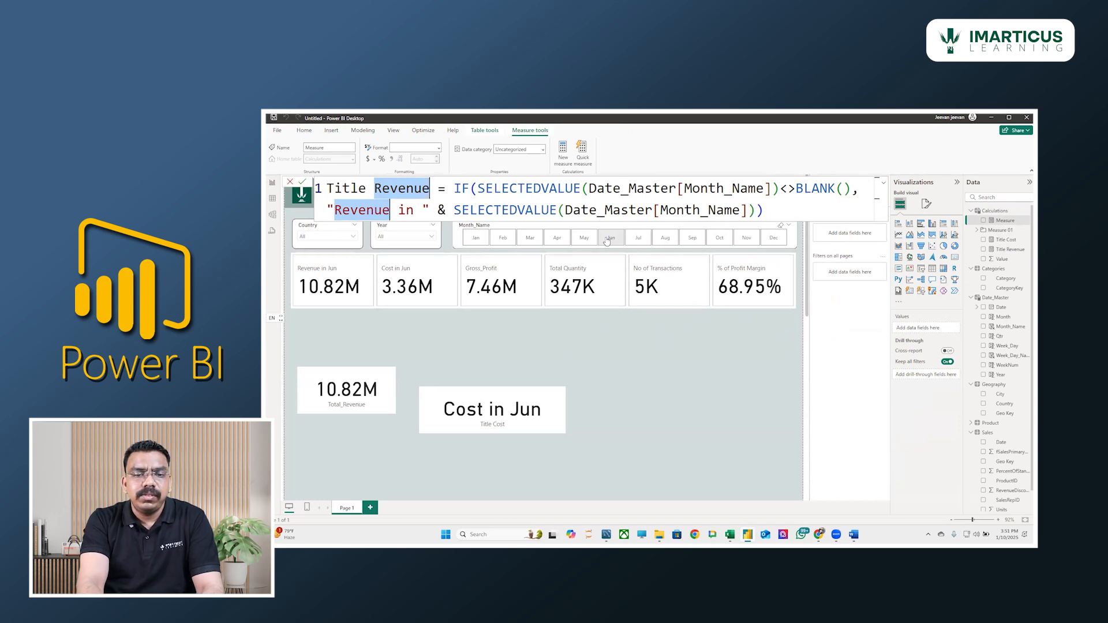
pyautogui.write('Quan')
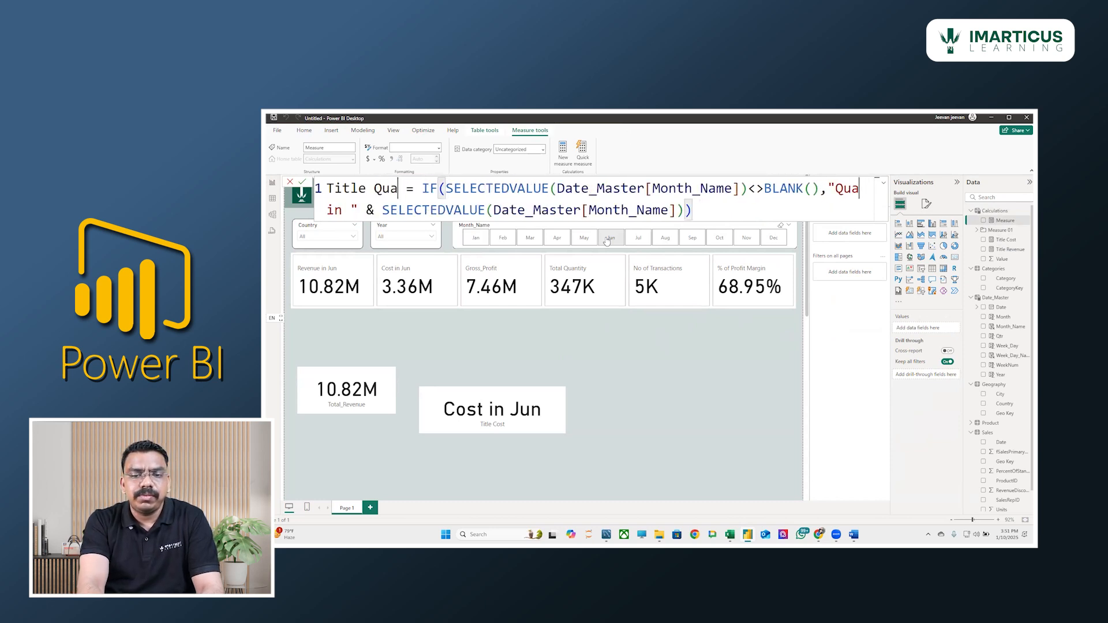
pyautogui.write('tity')
pyautogui.press('Return')
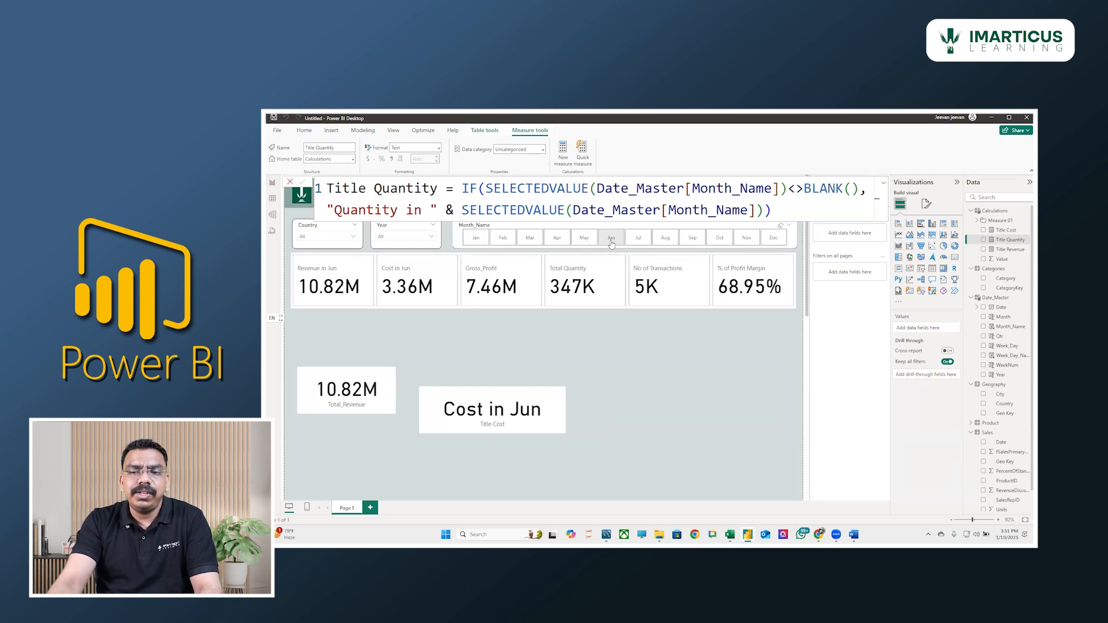
# - Add another new measure to the Calculations table and fill it with the copied Title Revenue formula
pyautogui.rightClick(996, 213)
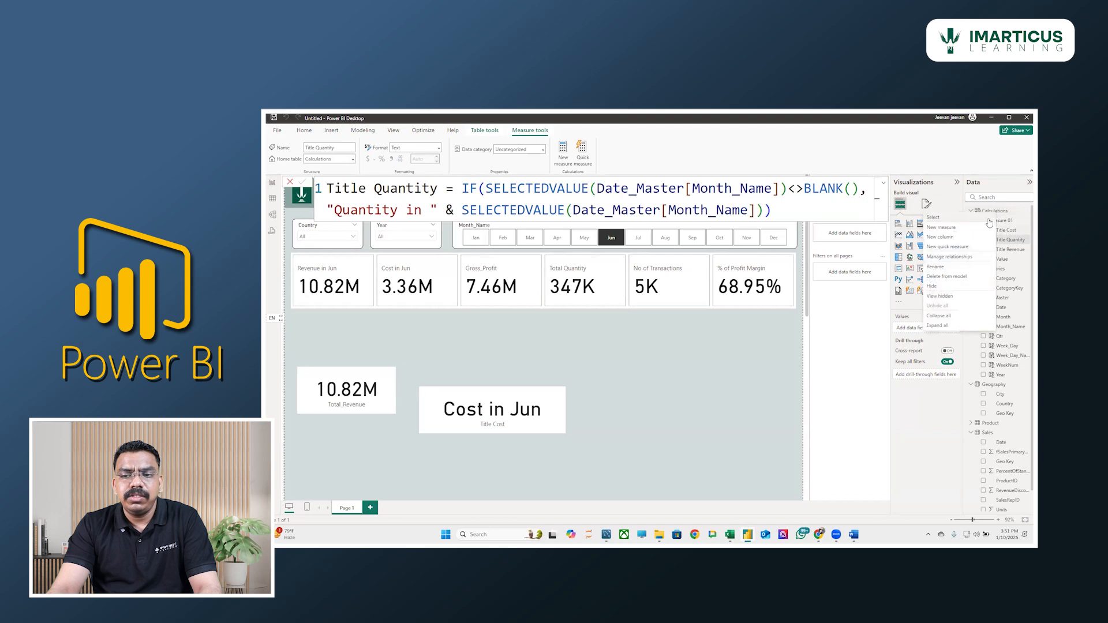
pyautogui.click(940, 227)
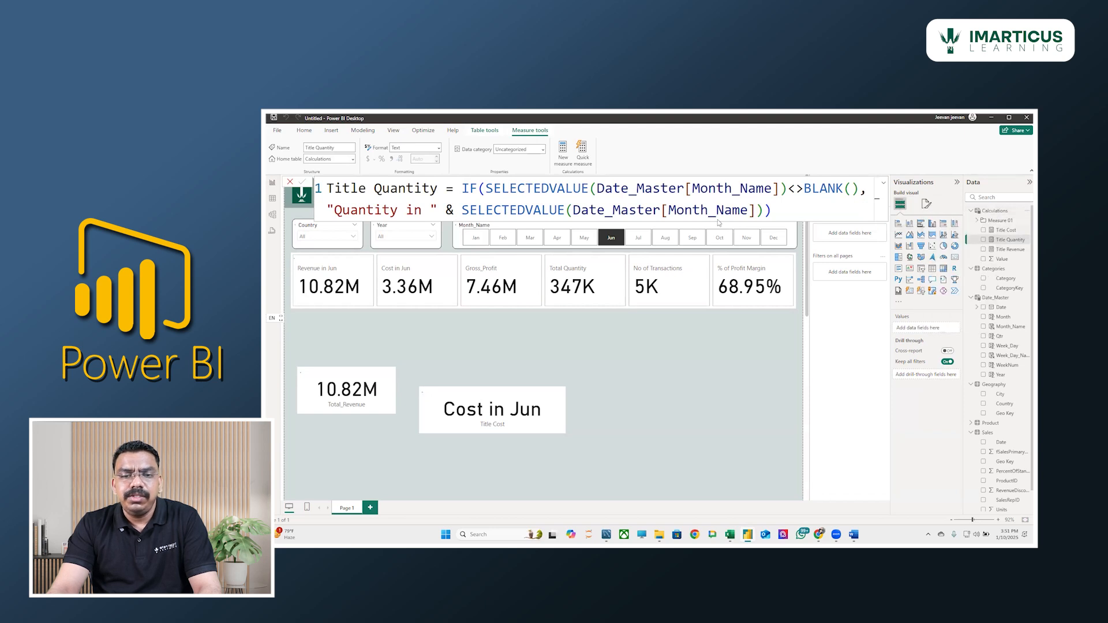
pyautogui.hotkey('ctrl', 'a')
pyautogui.write('Title Revenue = IF(SELECTEDVALUE(Date_Master[Month_Name])<>BLANK(), "Revenue in " & SELECTEDVALUE(Date_Master[Month_Name]))')
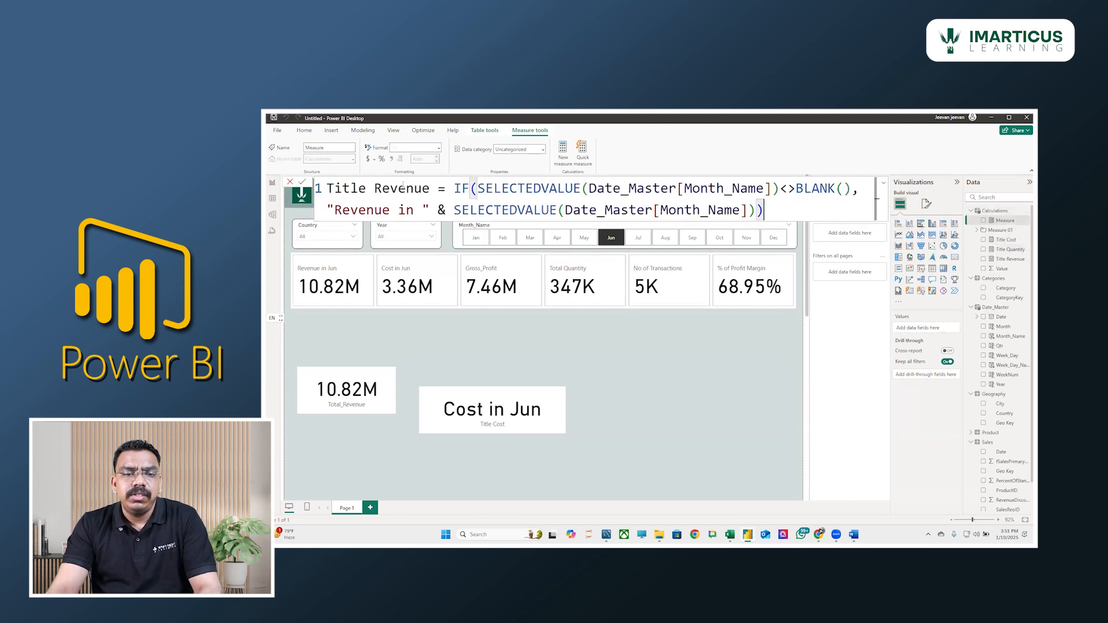
# - Change both occurrences of Revenue in the new measure to No of Transactions and commit it as Title No of Transactions
pyautogui.doubleClick(403, 185)
pyautogui.hotkey('ctrl', 'shift', 'l')
pyautogui.write('No')
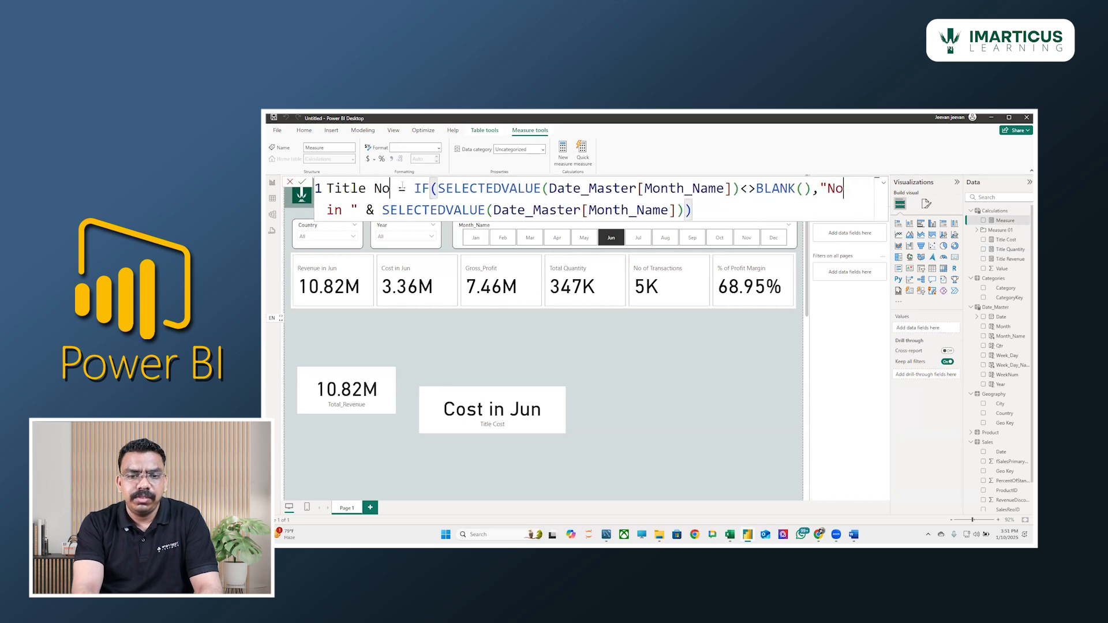
pyautogui.write(' -')
pyautogui.press('BackSpace')
pyautogui.write('of')
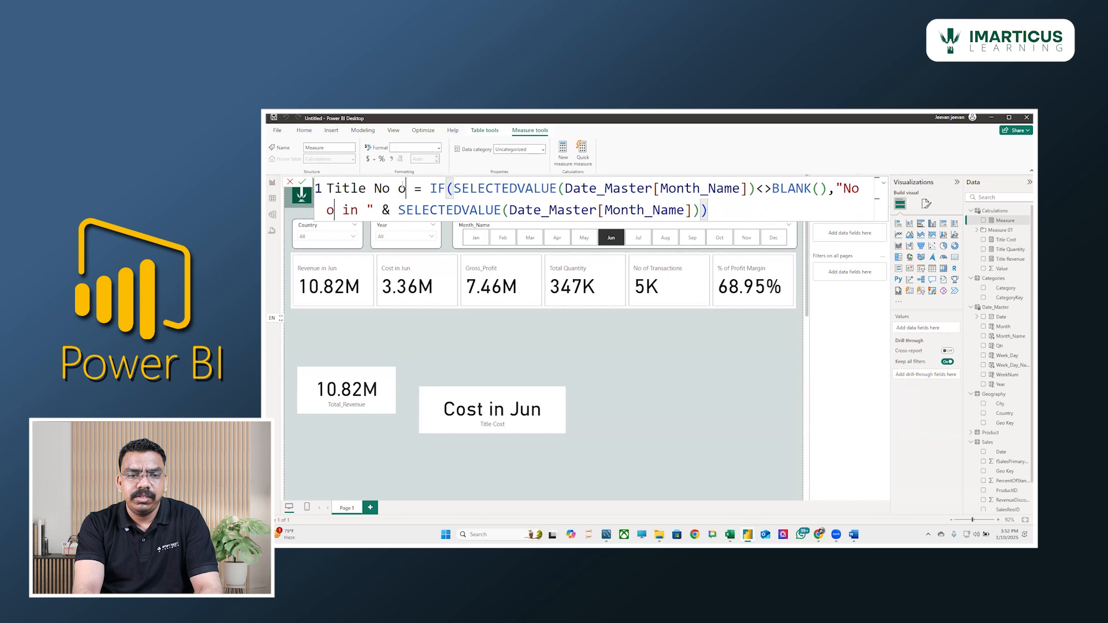
pyautogui.write(' Transa')
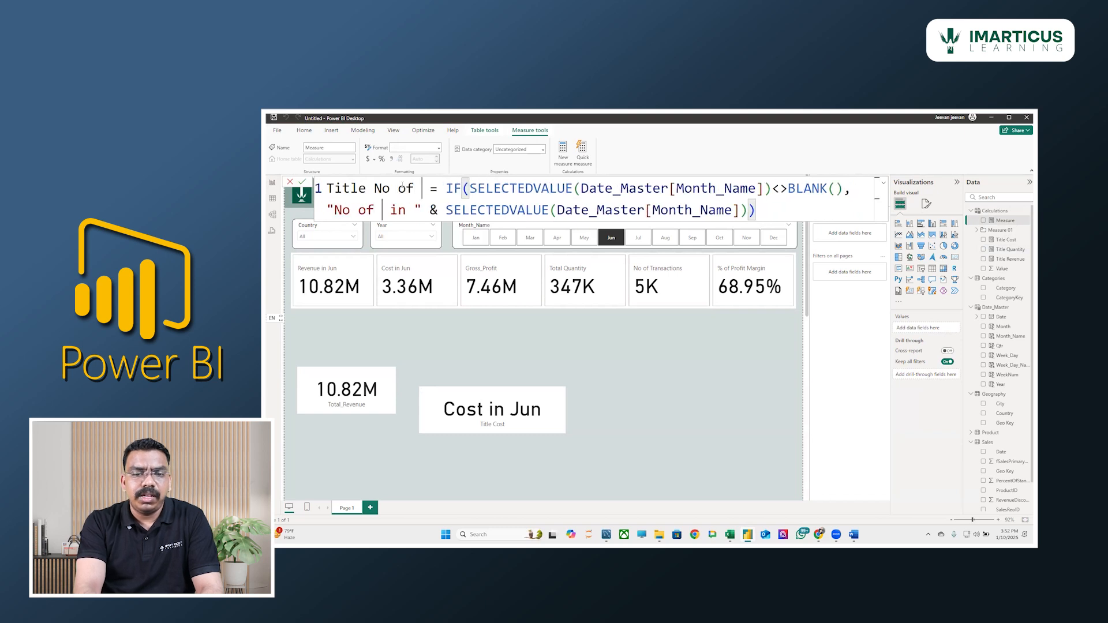
pyautogui.write('ctions')
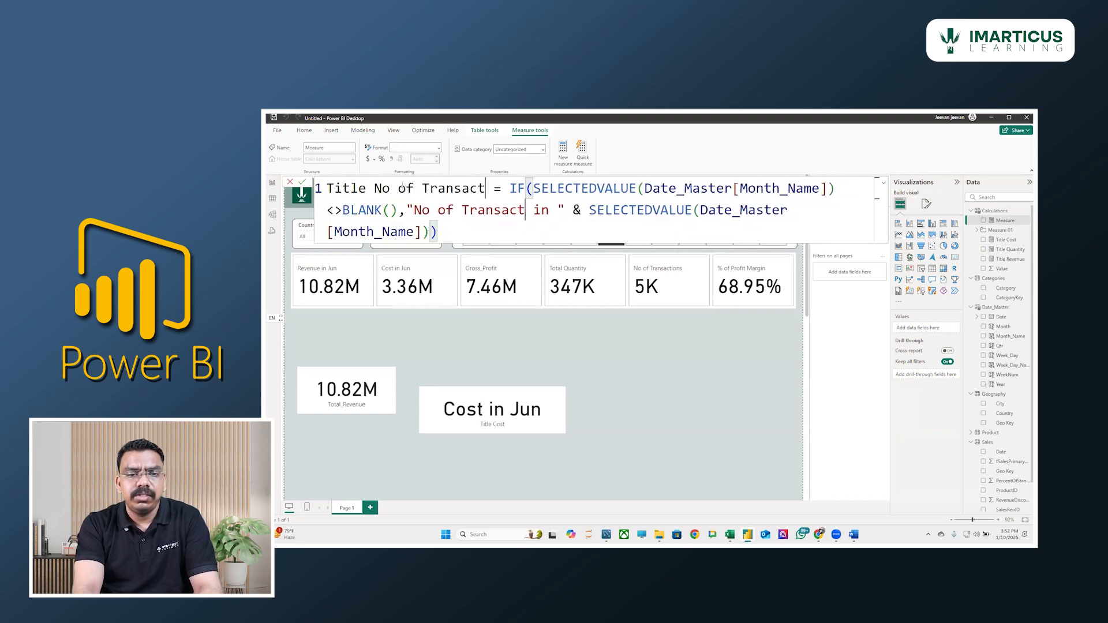
pyautogui.press('Return')
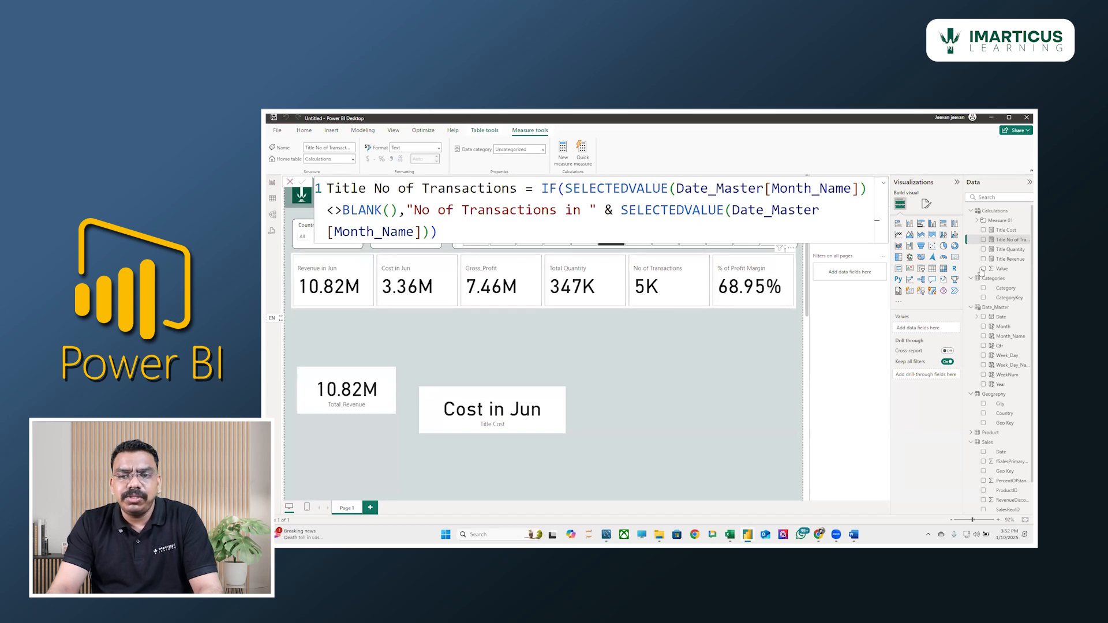
# - Create a Title % of Profit Margin measure in the Calculations table from the copied formula, replacing both Revenue occurrences with % of Profit Margin
pyautogui.rightClick(991, 218)
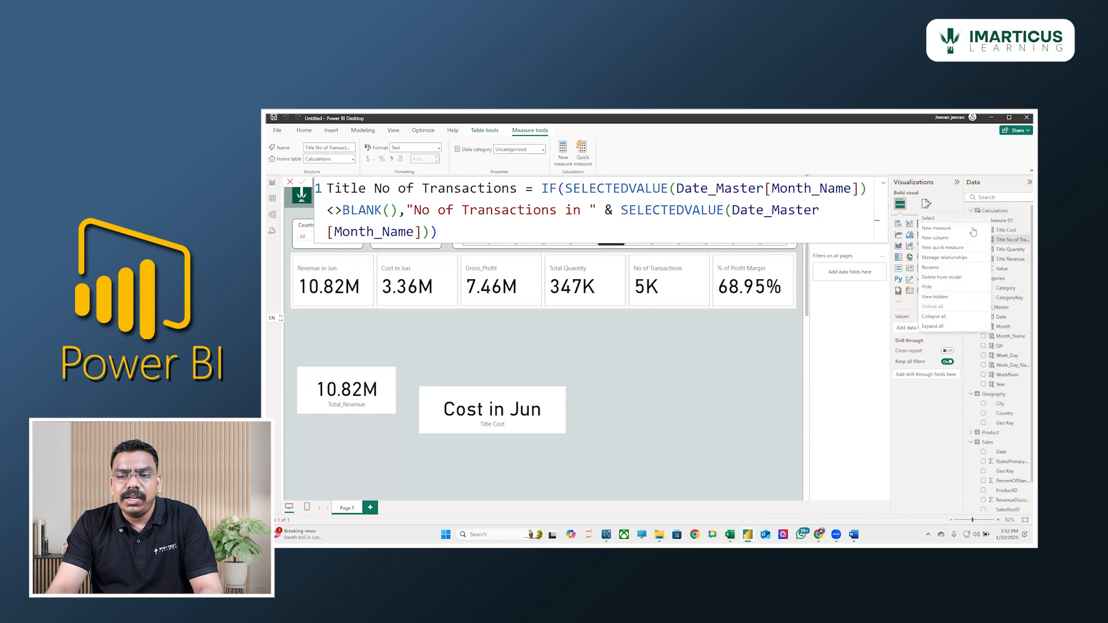
pyautogui.click(964, 228)
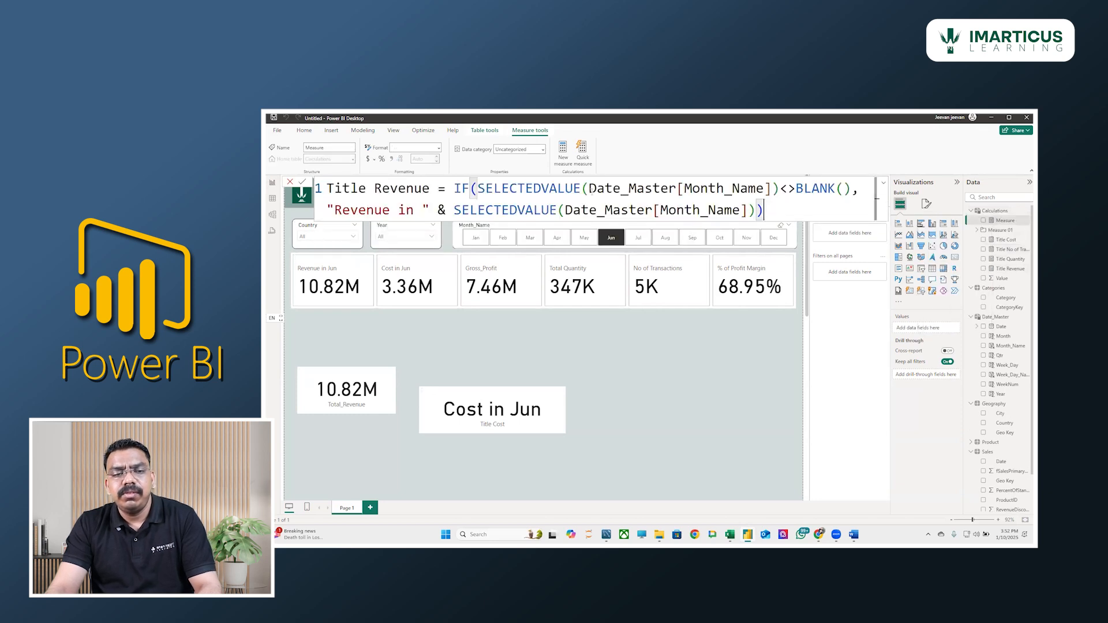
pyautogui.doubleClick(402, 188)
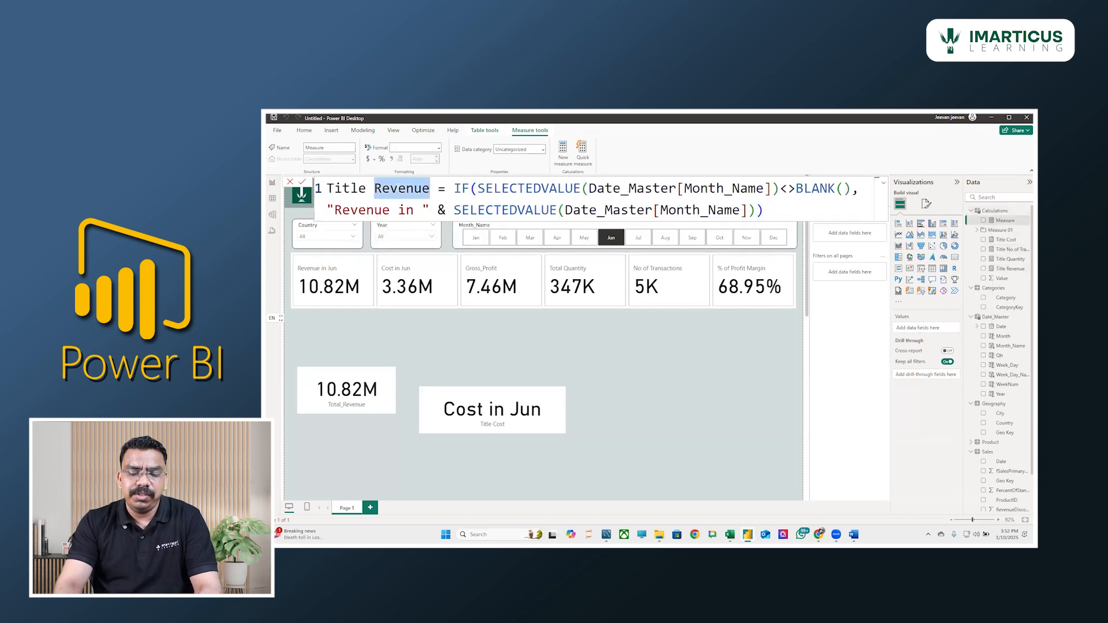
pyautogui.hotkey('ctrl', 'd')
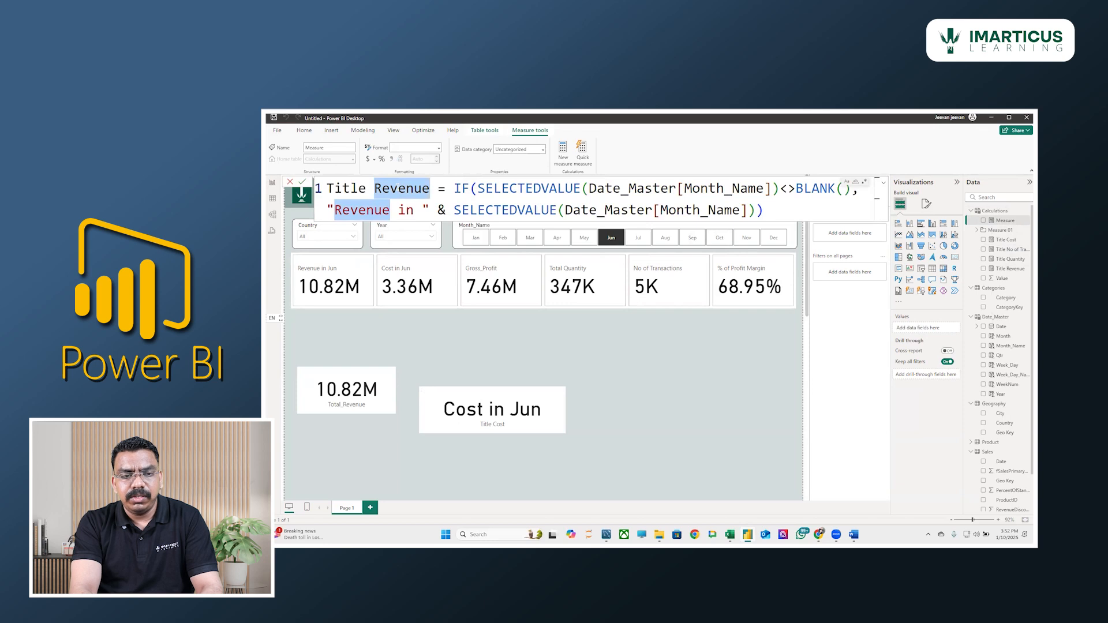
pyautogui.write('% of P')
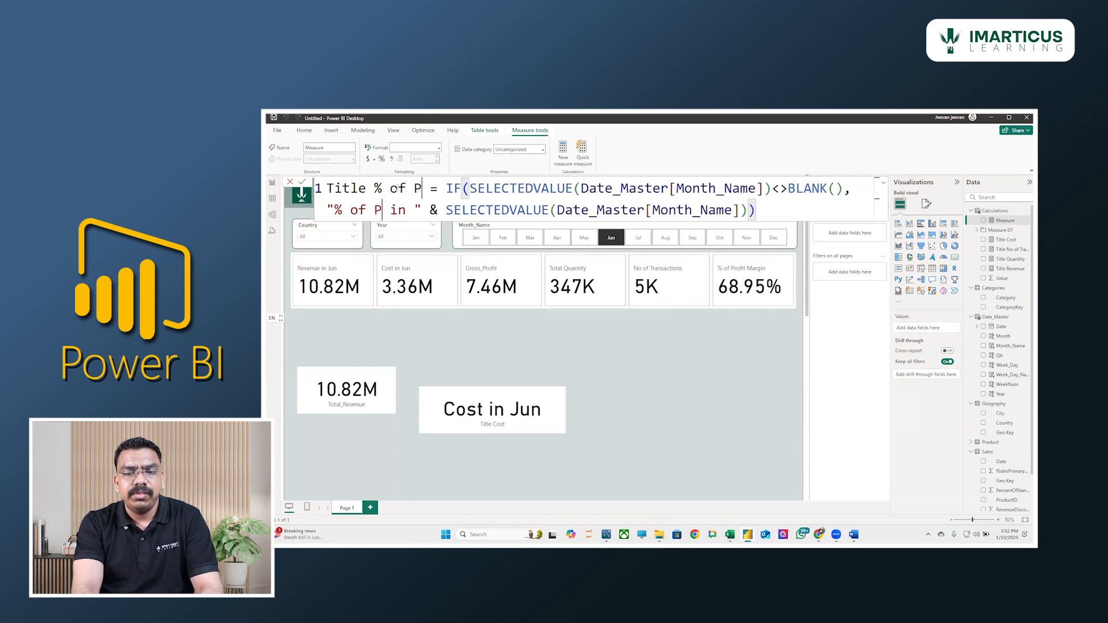
pyautogui.write('rofit Margi')
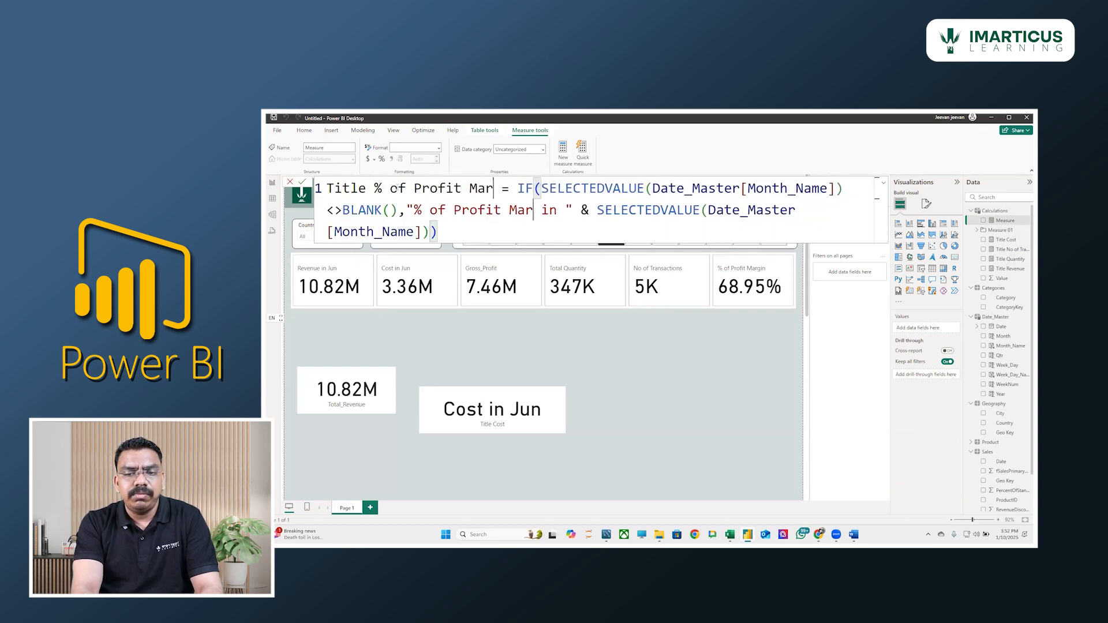
pyautogui.write('n')
pyautogui.press('Return')
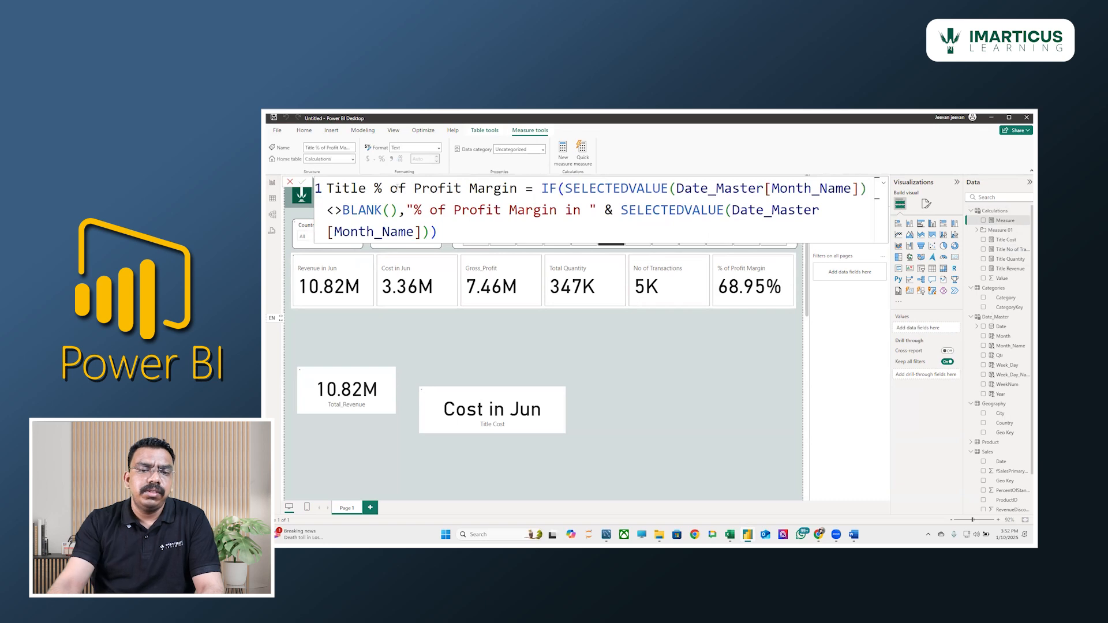
# - Open the conditional formatting of the callout label text for the Total_Cost series in the KPI card visual
pyautogui.click(494, 328)
pyautogui.click(670, 265)
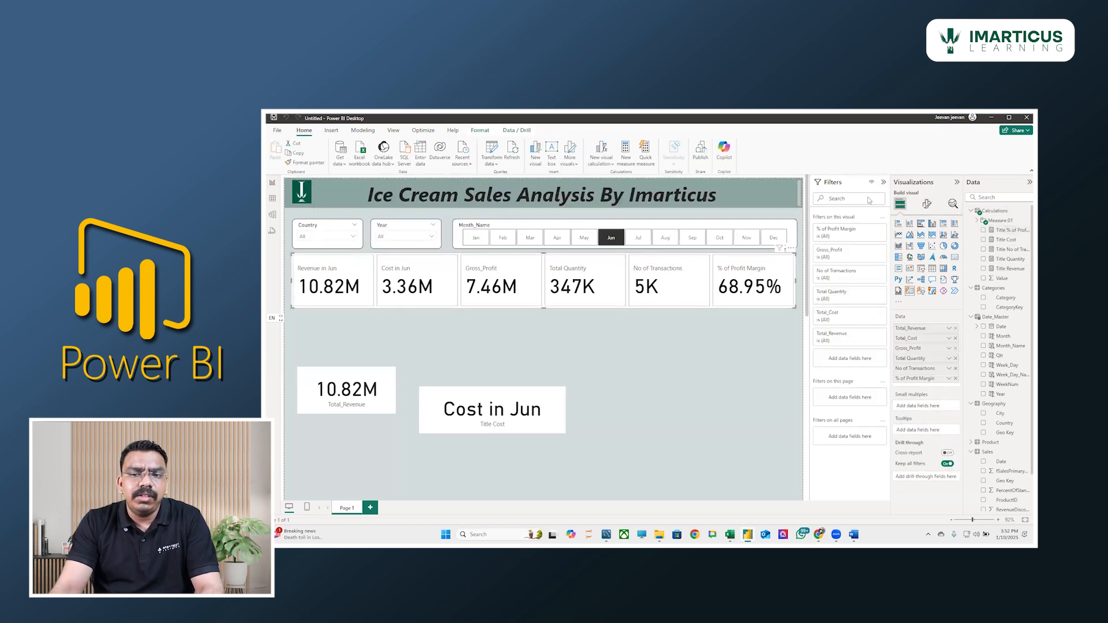
pyautogui.click(926, 204)
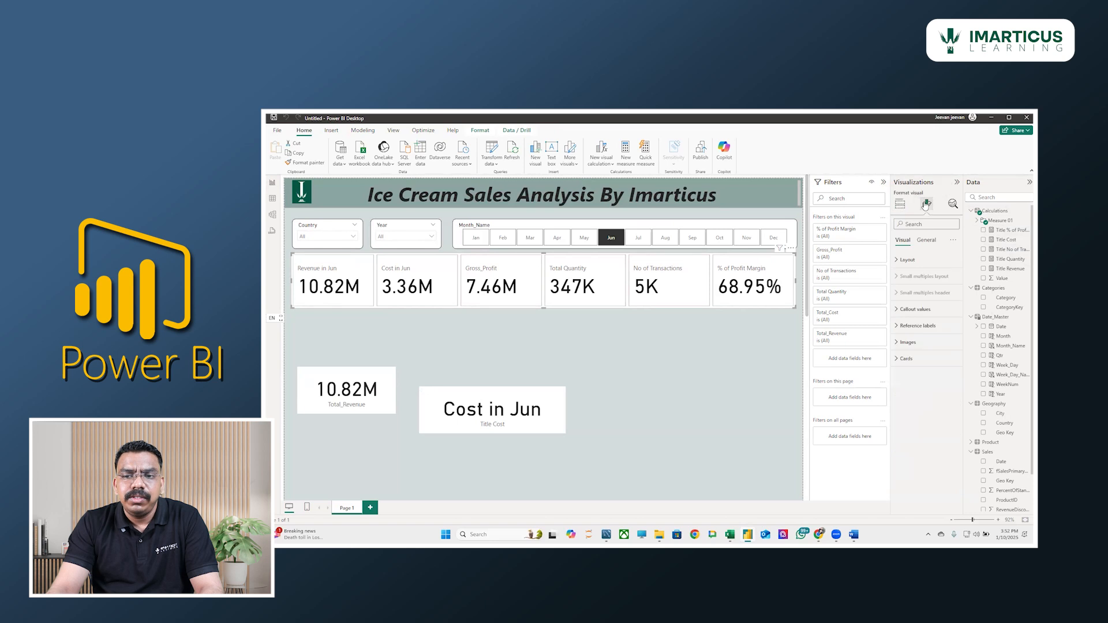
pyautogui.click(915, 309)
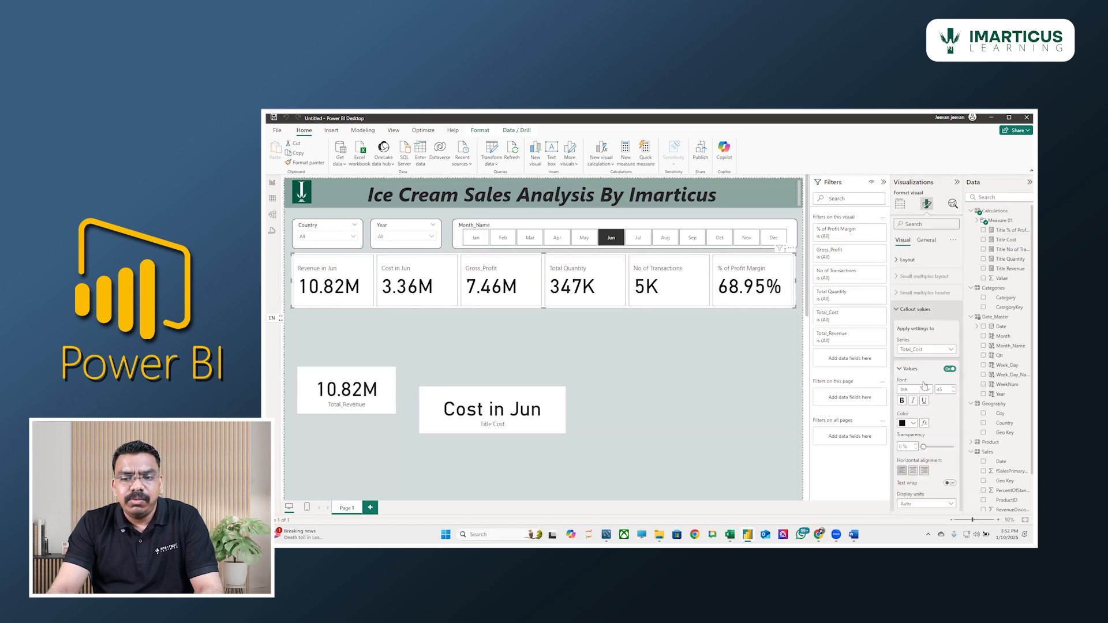
pyautogui.scroll(-3, 924, 381)
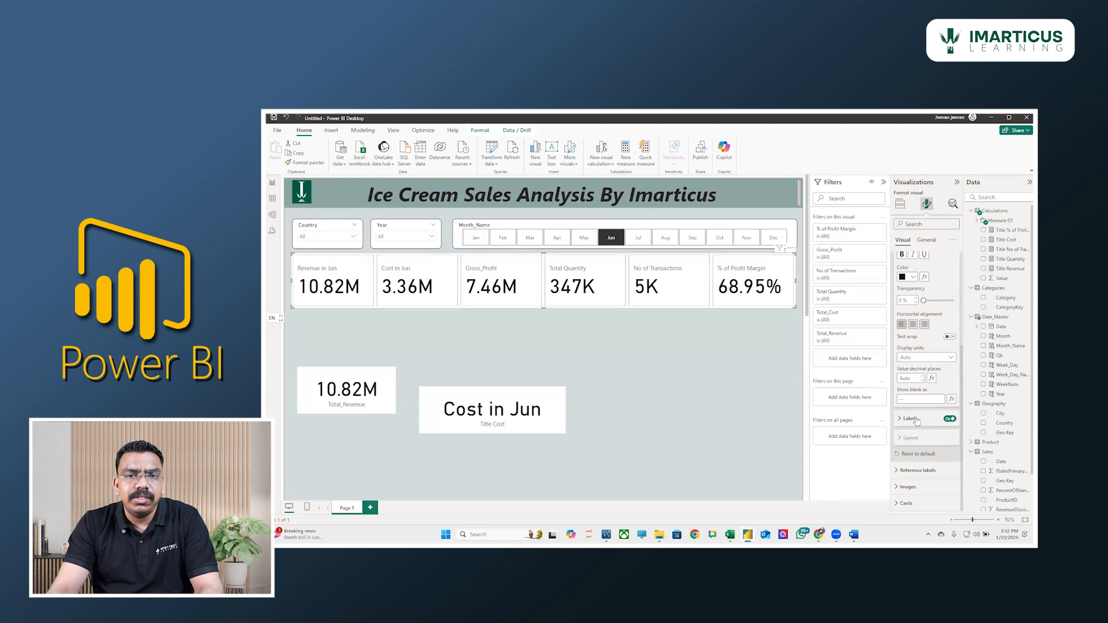
pyautogui.scroll(2, 922, 398)
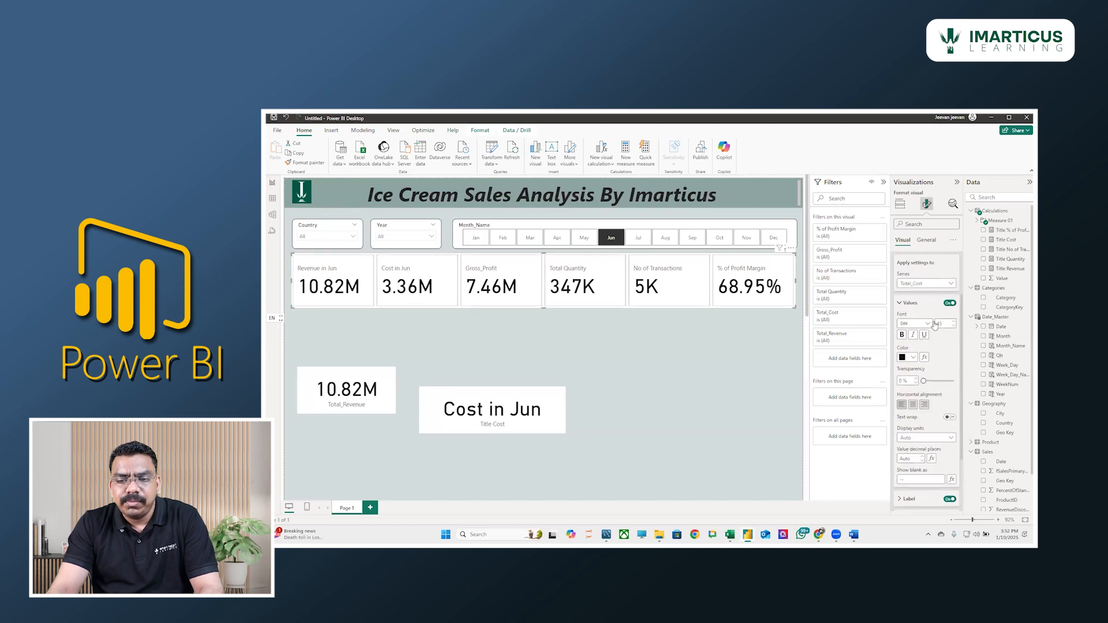
pyautogui.scroll(-2, 917, 415)
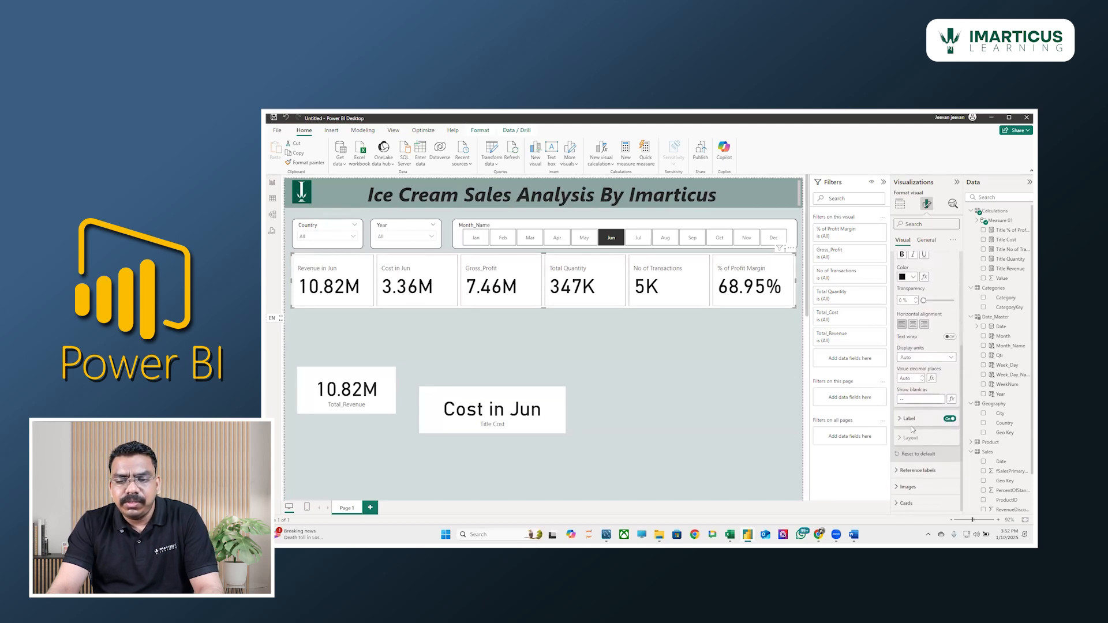
pyautogui.click(911, 419)
pyautogui.scroll(-3, 904, 369)
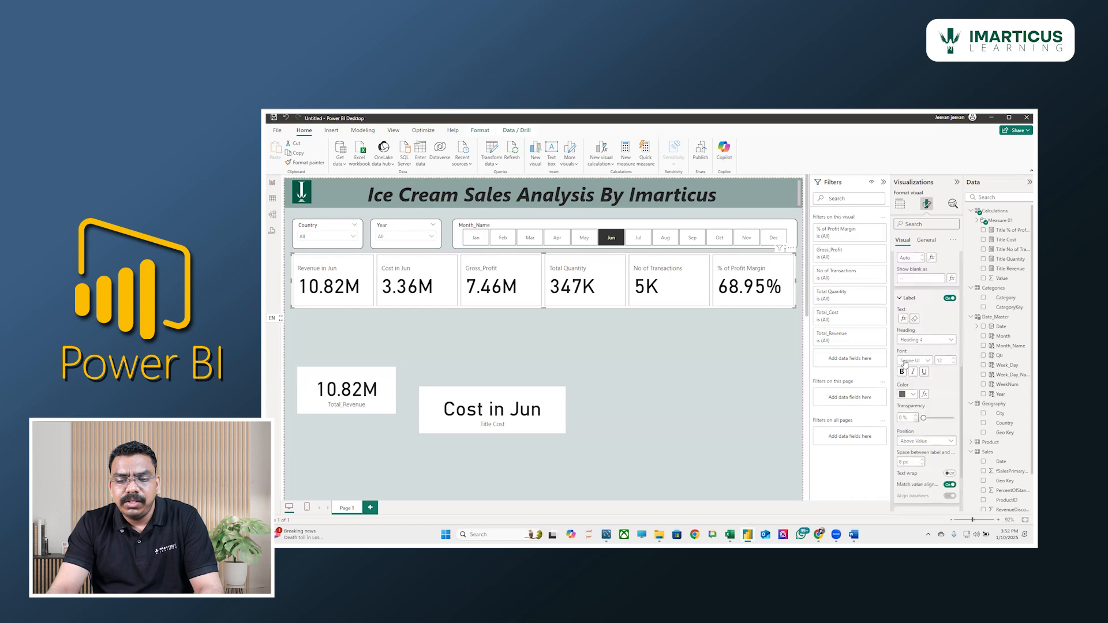
pyautogui.scroll(2, 930, 397)
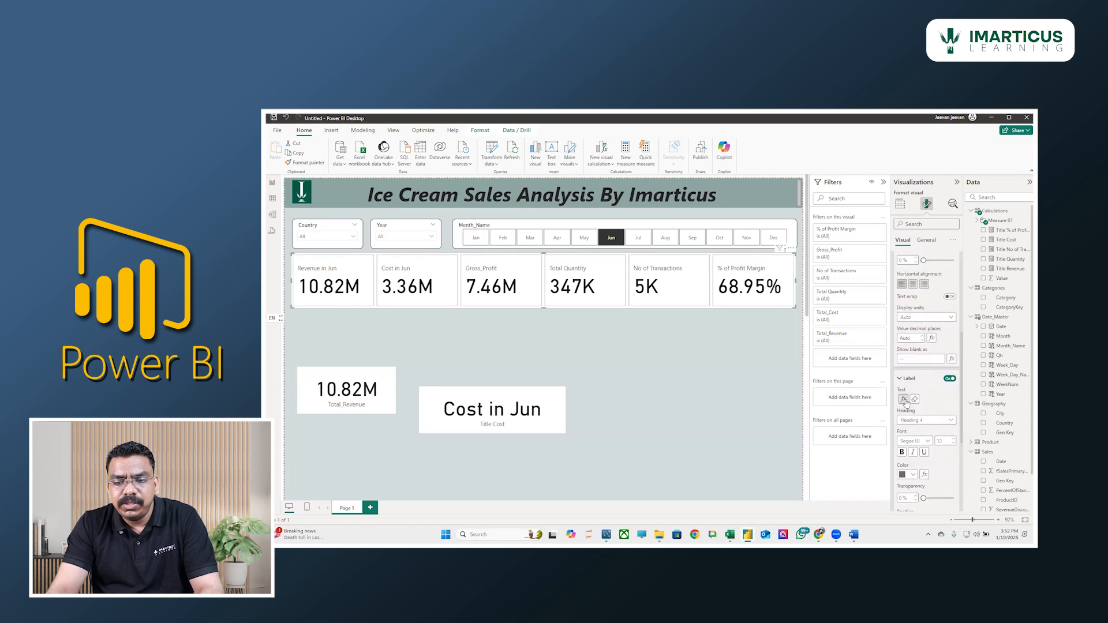
pyautogui.click(904, 399)
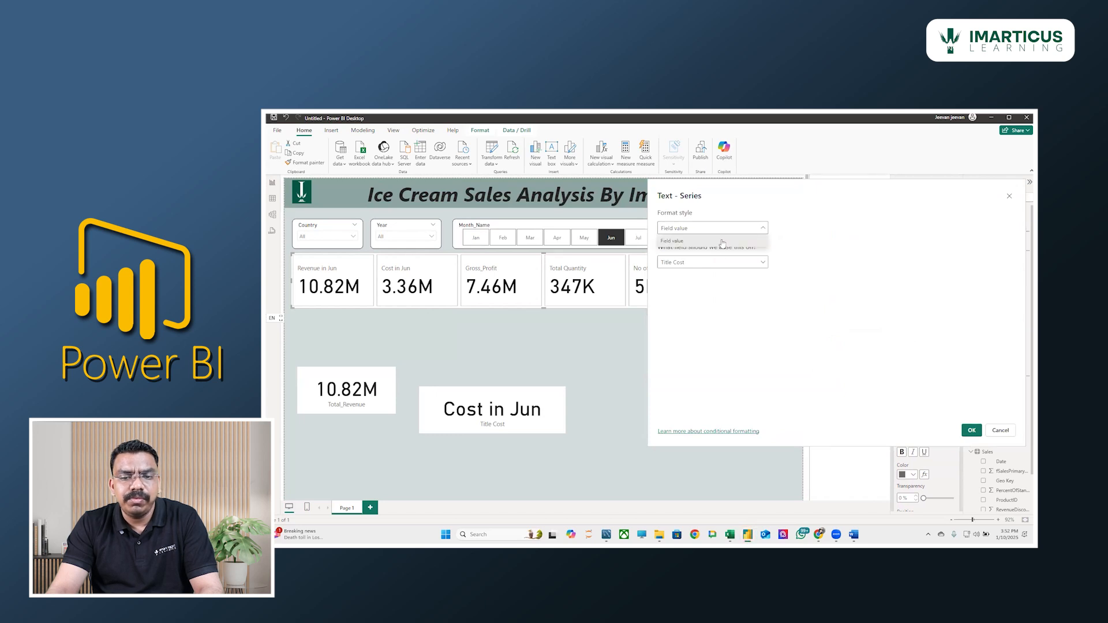
# - Try to base the label text on the Gross_Profit measure
pyautogui.click(714, 264)
pyautogui.write('gr')
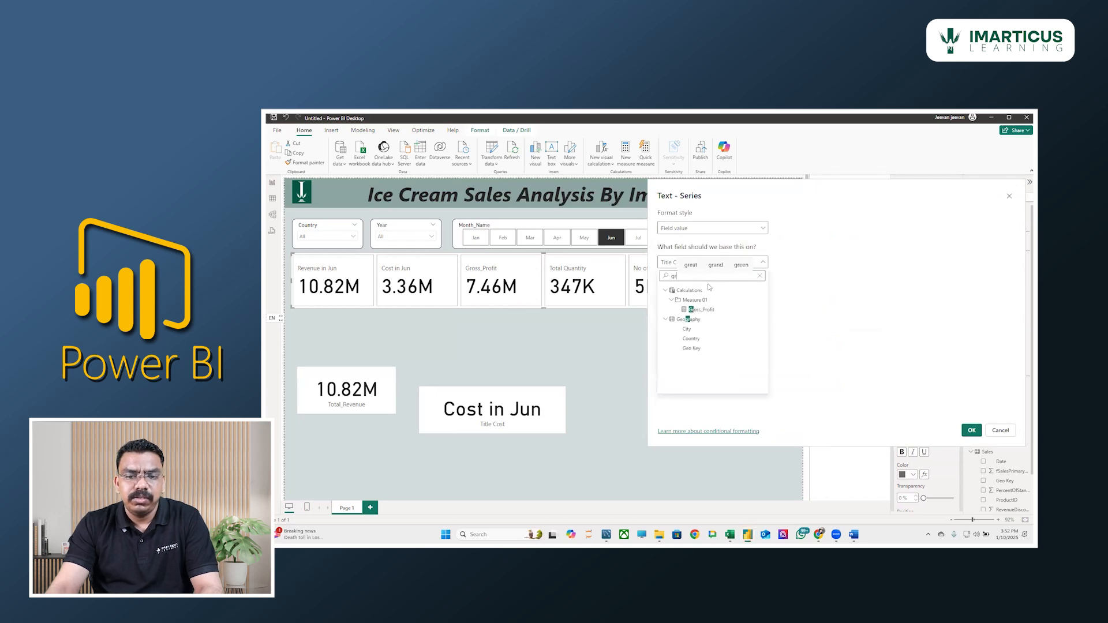
pyautogui.write('oss')
pyautogui.click(702, 310)
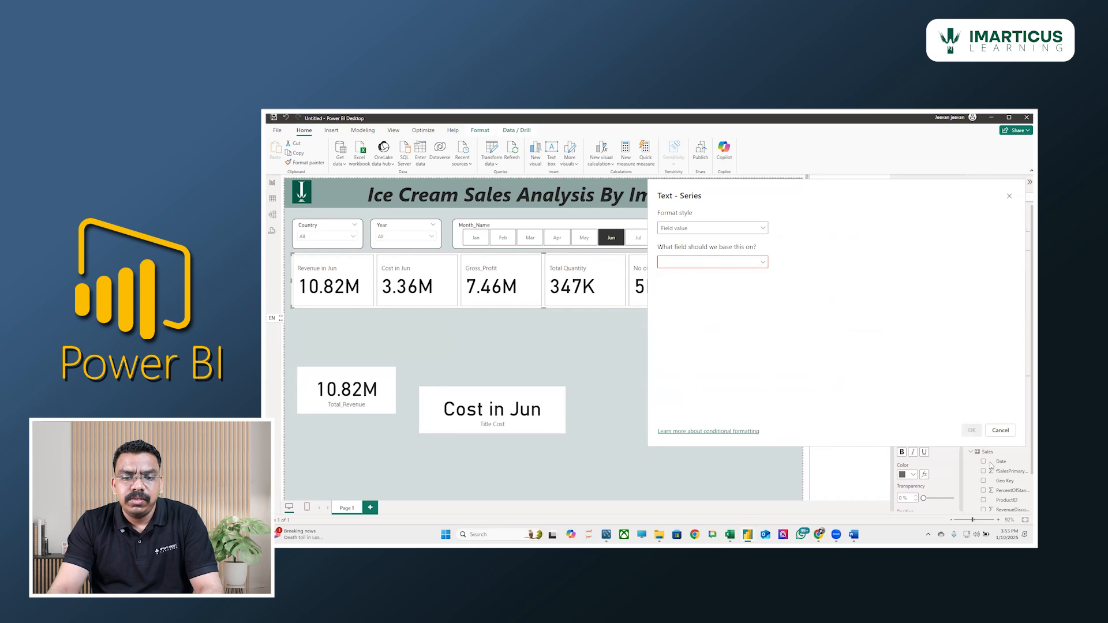
pyautogui.click(704, 264)
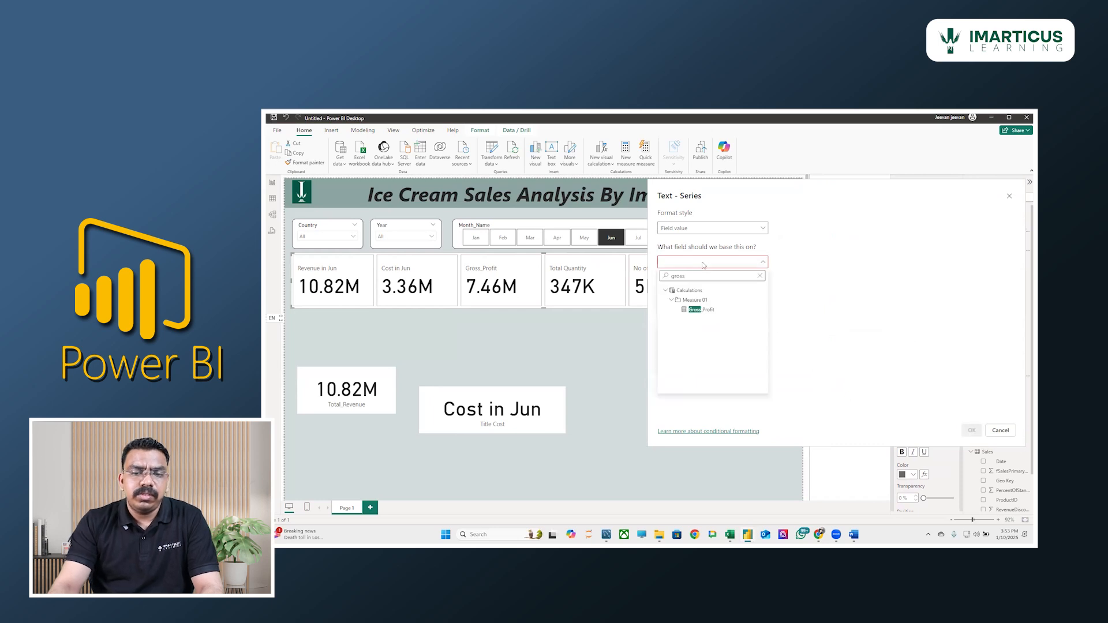
pyautogui.click(708, 310)
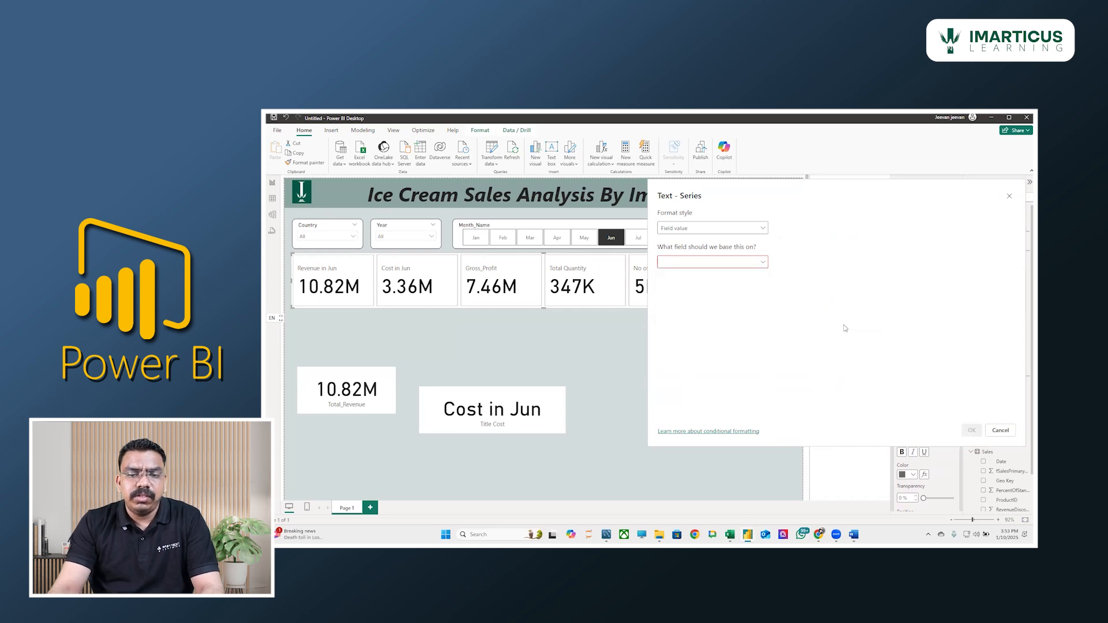
# - Search the available base fields for title measures and move the Text - Series dialog off the formatting and data options
pyautogui.click(732, 261)
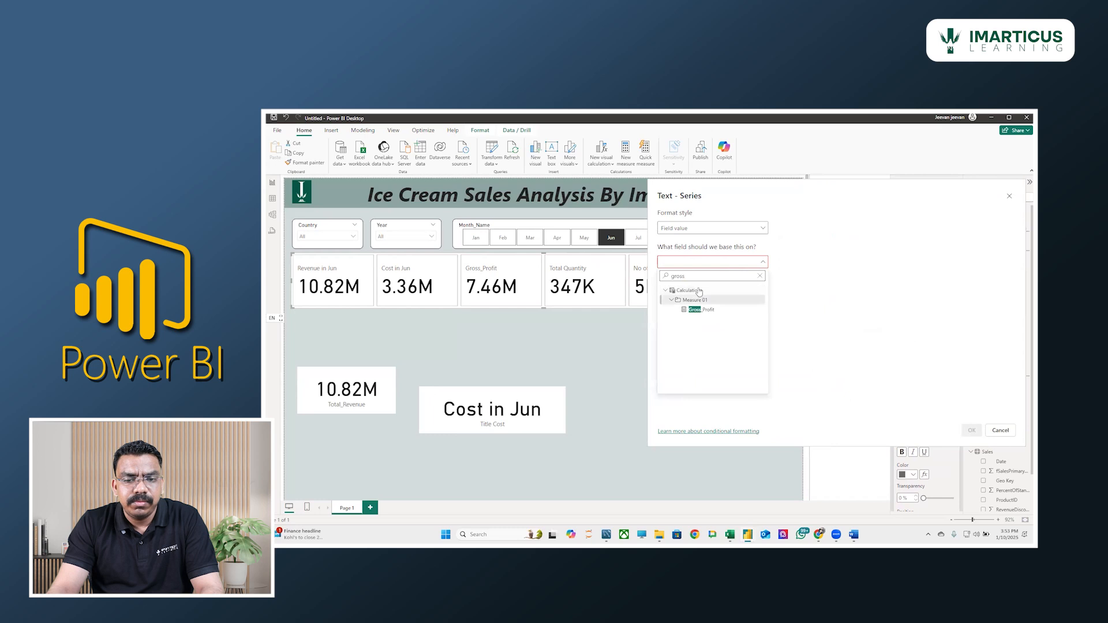
pyautogui.press('BackSpace')
pyautogui.press('BackSpace')
pyautogui.press('BackSpace')
pyautogui.press('BackSpace')
pyautogui.write('title')
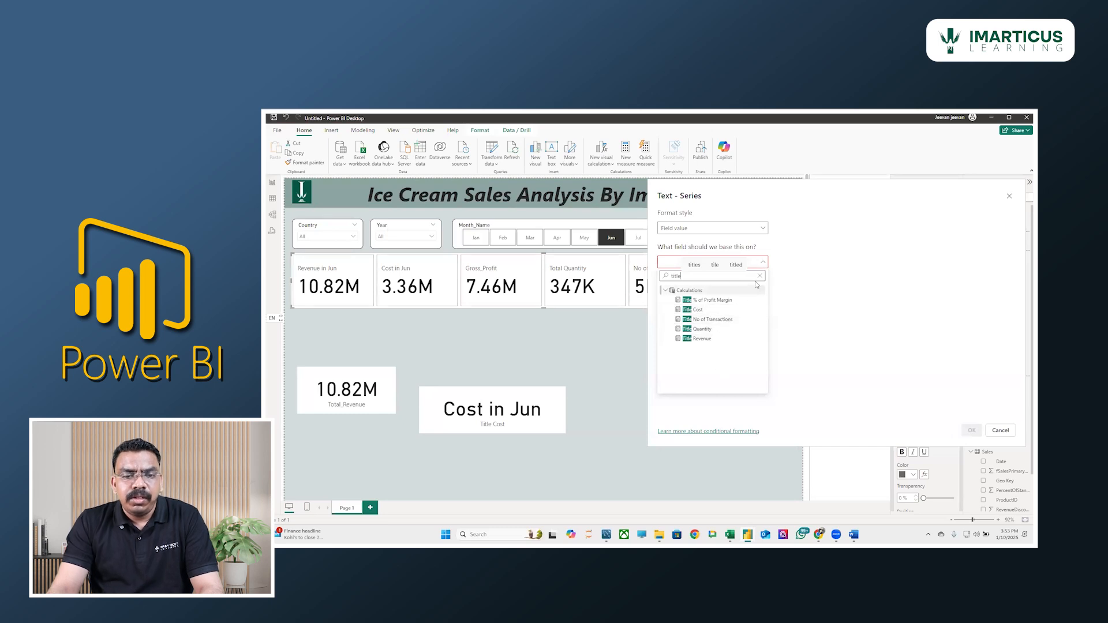
pyautogui.click(761, 202)
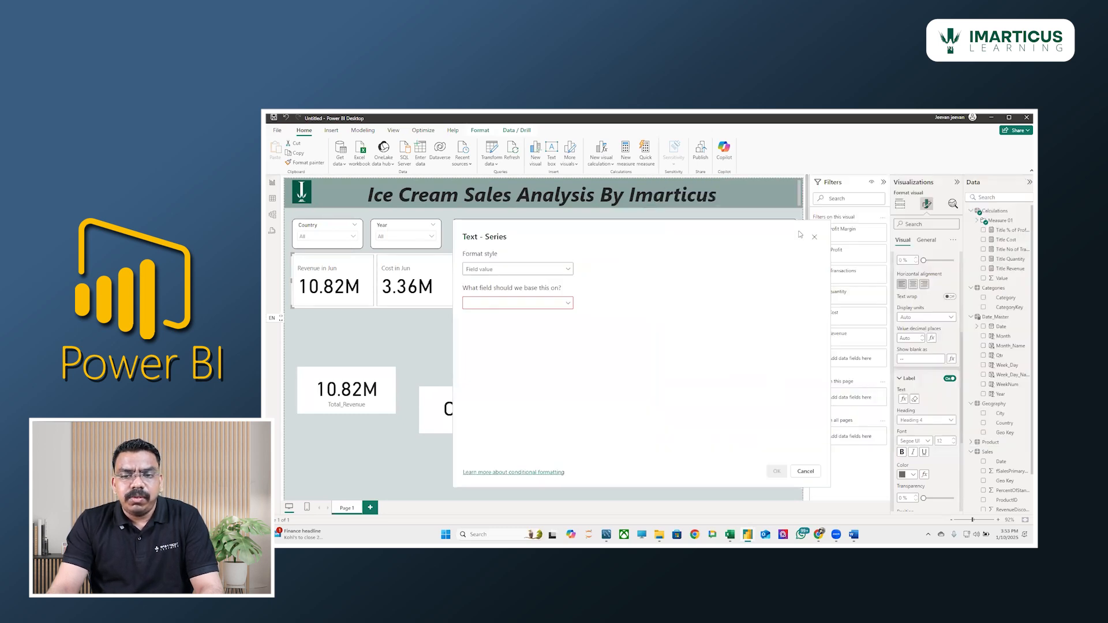
# - Close the label text dialog and start a new measure named Title Gross_Profit in the Calculations table
pyautogui.click(814, 237)
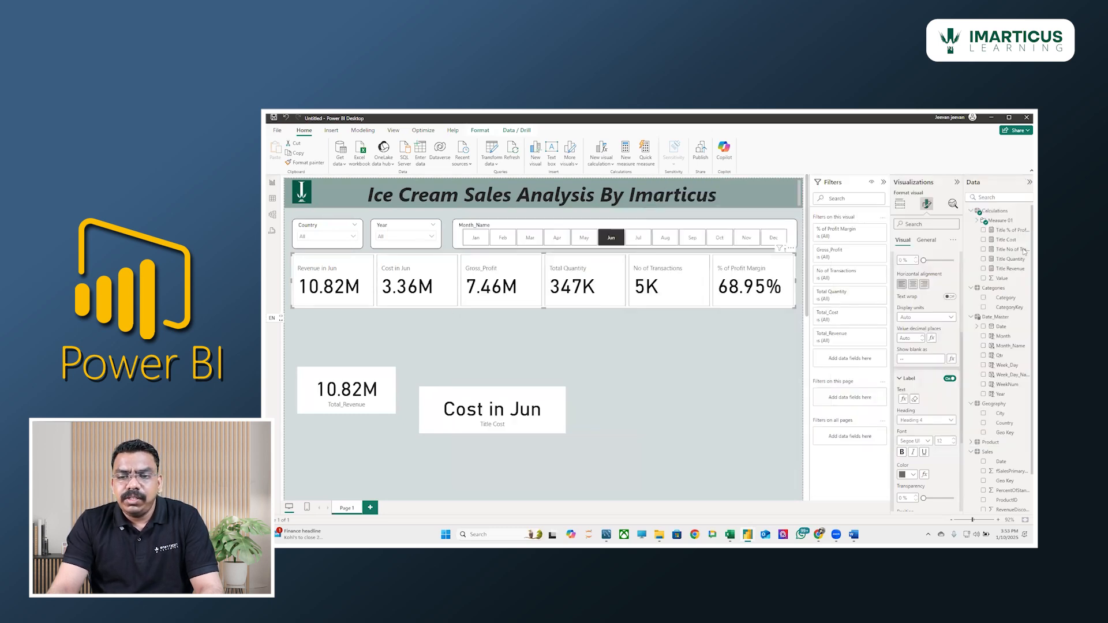
pyautogui.rightClick(992, 226)
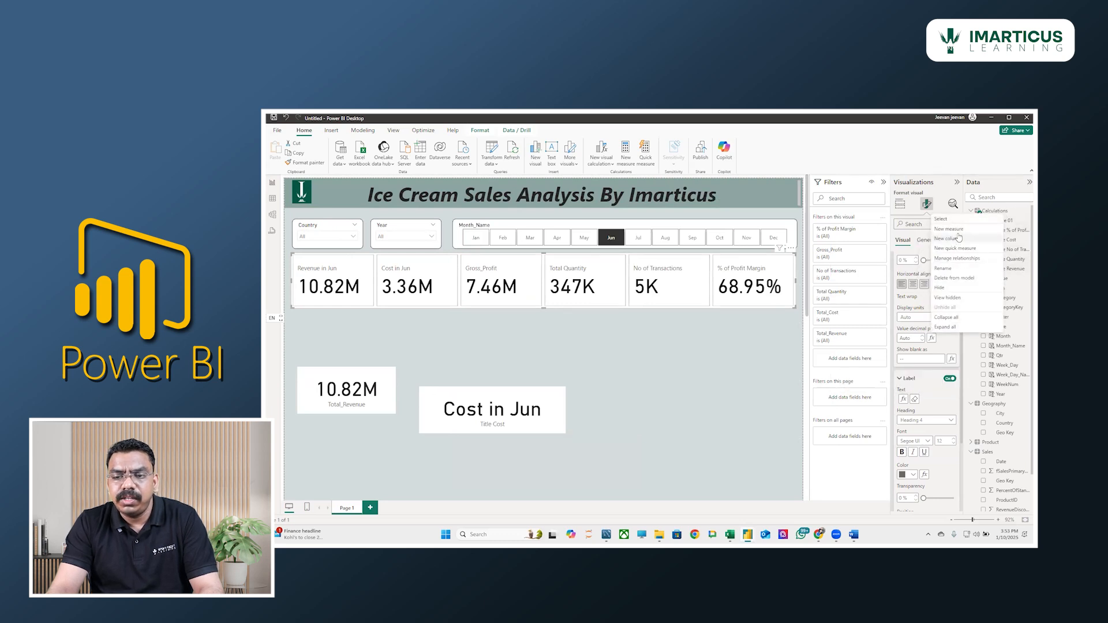
pyautogui.click(653, 260)
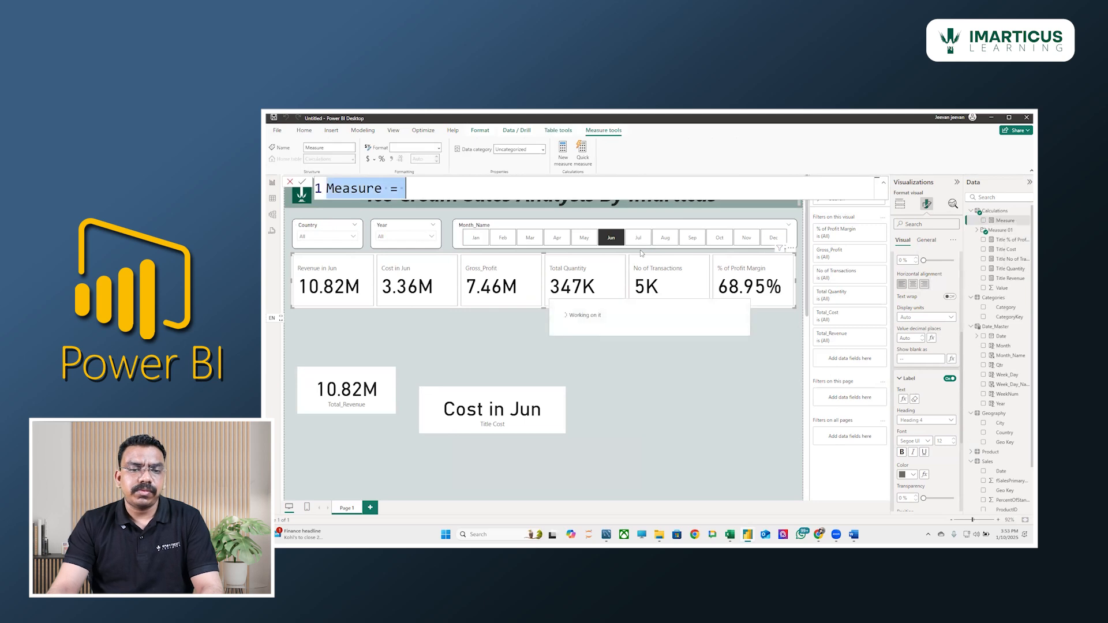
pyautogui.write('Title')
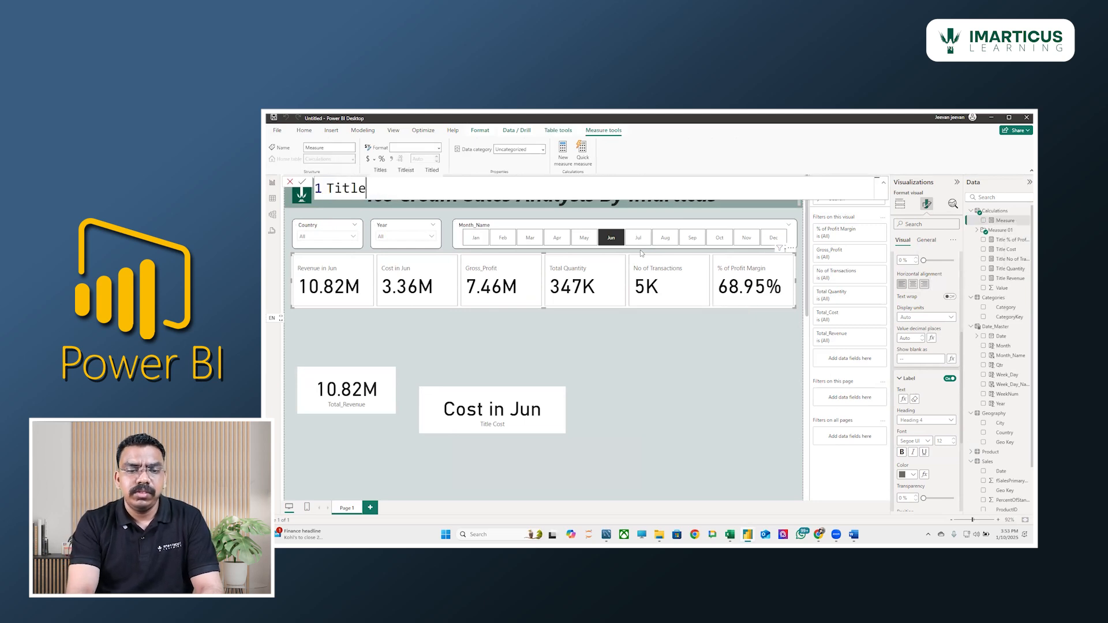
pyautogui.write(' Gross')
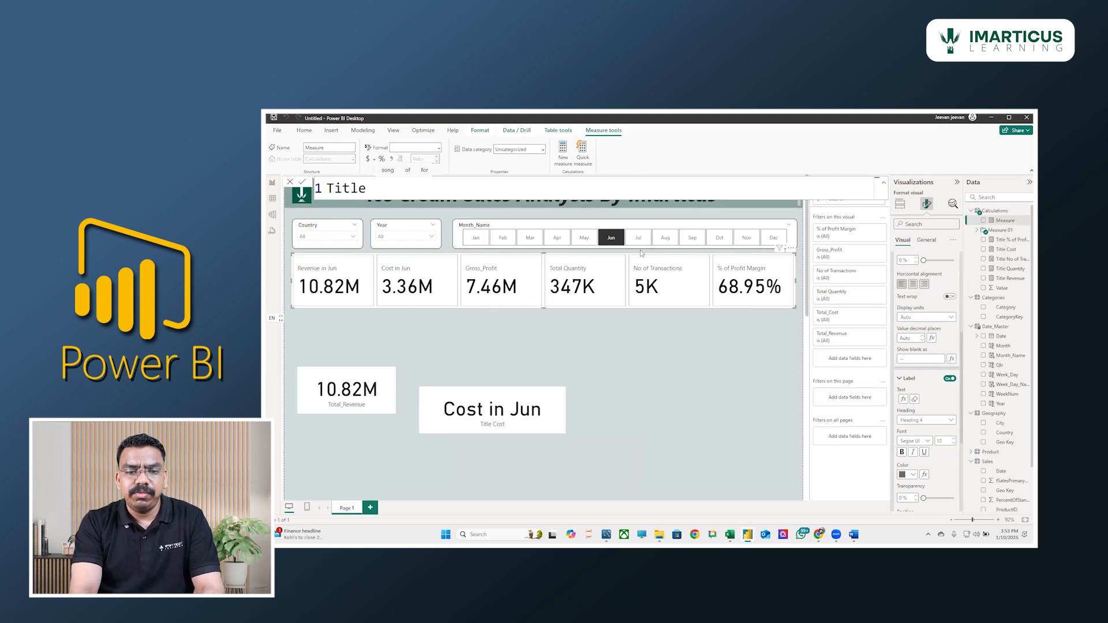
pyautogui.write('_P')
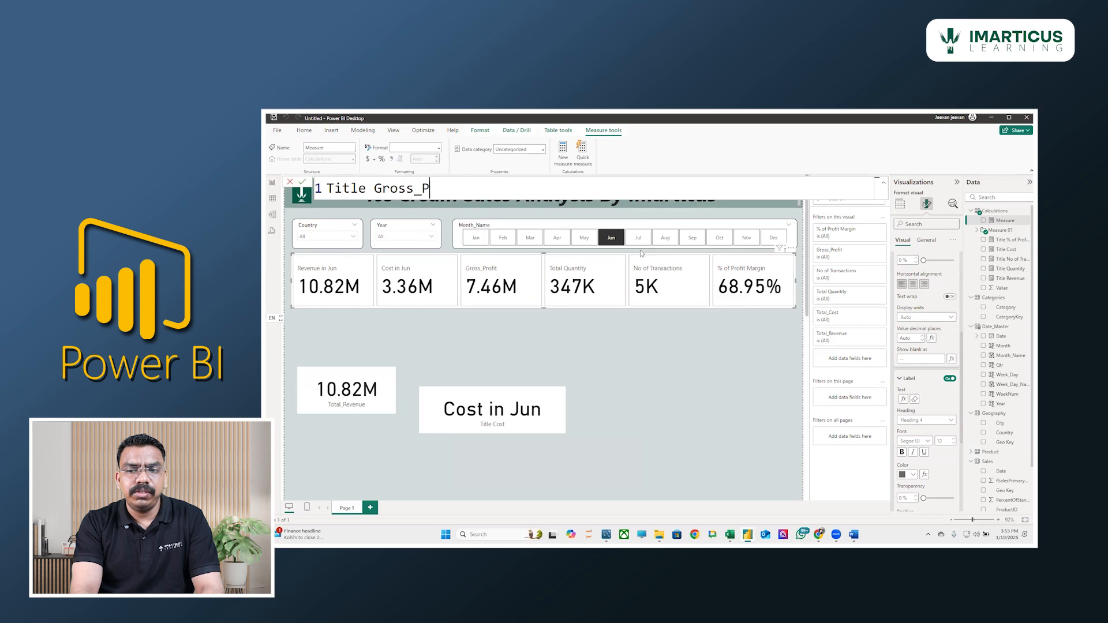
pyautogui.write('rofit =')
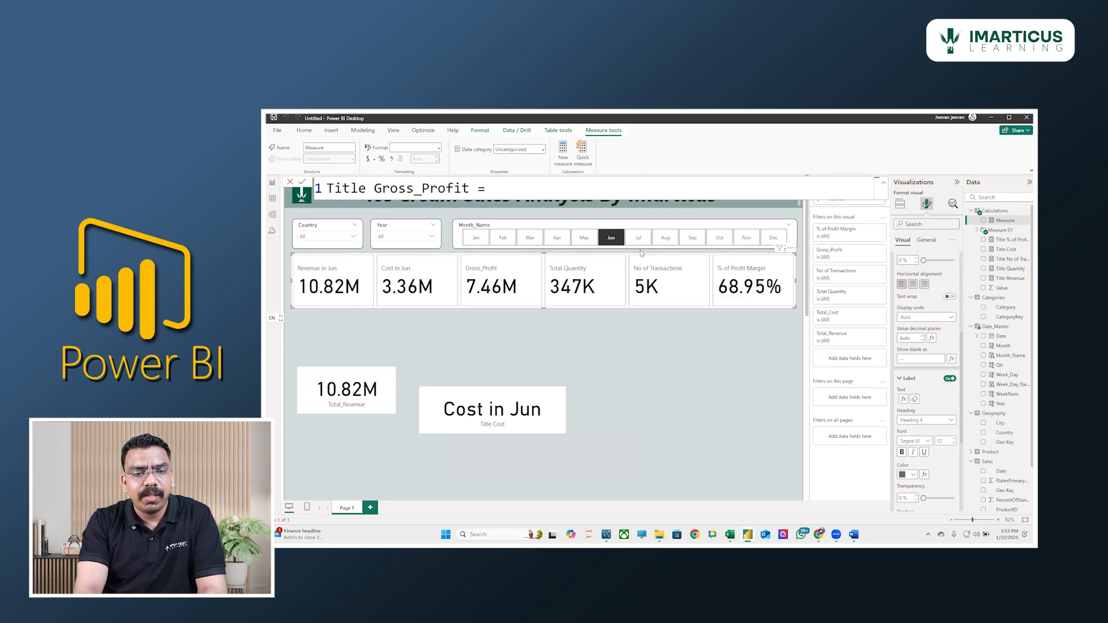
# - Define Title Gross_Profit with the Title Revenue formula, IF(SELECTEDVALUE(Date_Master[Month_Name])<>BLANK(),"Revenue in " & SELECTEDVALUE(Date_Master[Month_Name])), leaving only Title Gross_Profit as the measure name
pyautogui.write('Title Revenue = IF(SELECTEDVALUE(Date_Master[Month_Name])<>BLANK(),"Revenue in " & SELECTEDVALUE(Date_Master[Month_Name]))')
pyautogui.moveTo(613, 189); pyautogui.dragTo(487, 197)
pyautogui.click(518, 189)
pyautogui.moveTo(606, 189); pyautogui.dragTo(422, 190)
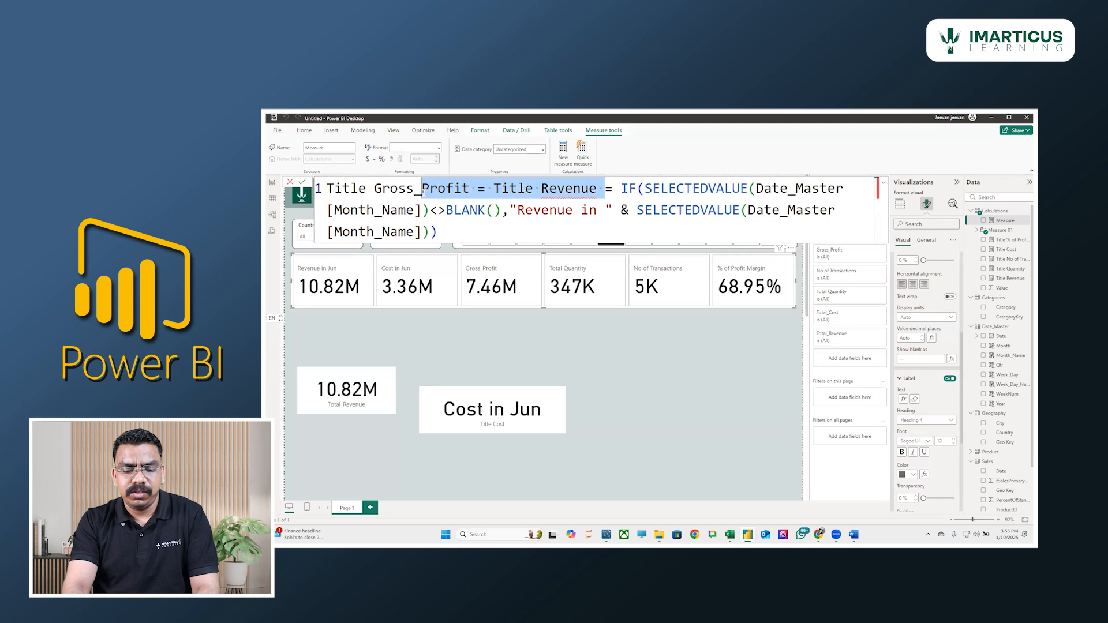
pyautogui.press('BackSpace')
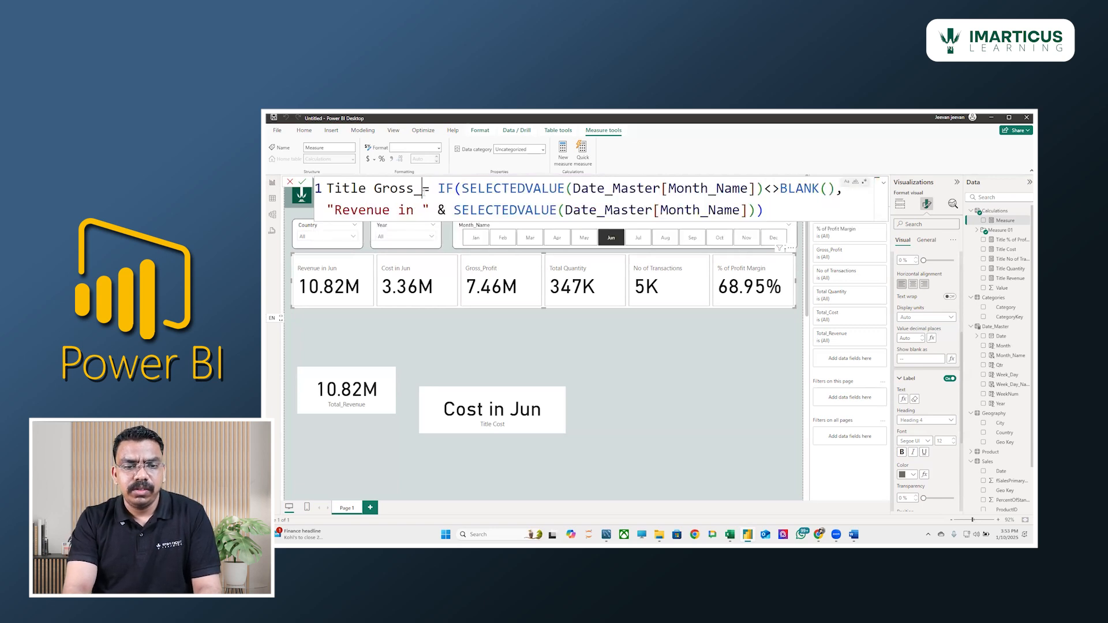
pyautogui.write('z')
pyautogui.press('BackSpace')
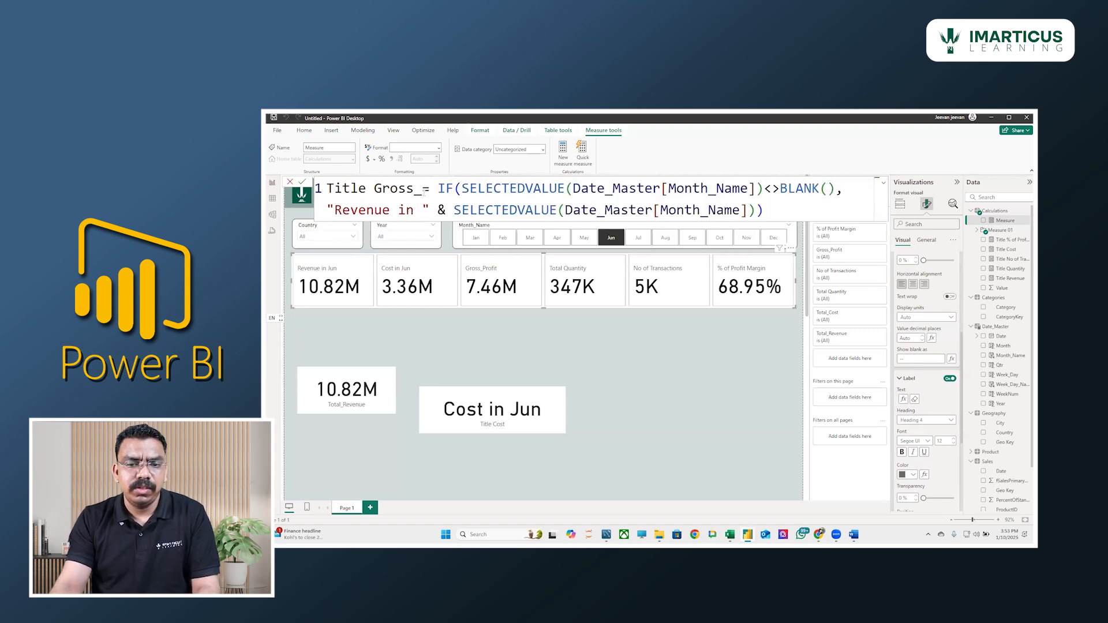
pyautogui.write('Profit')
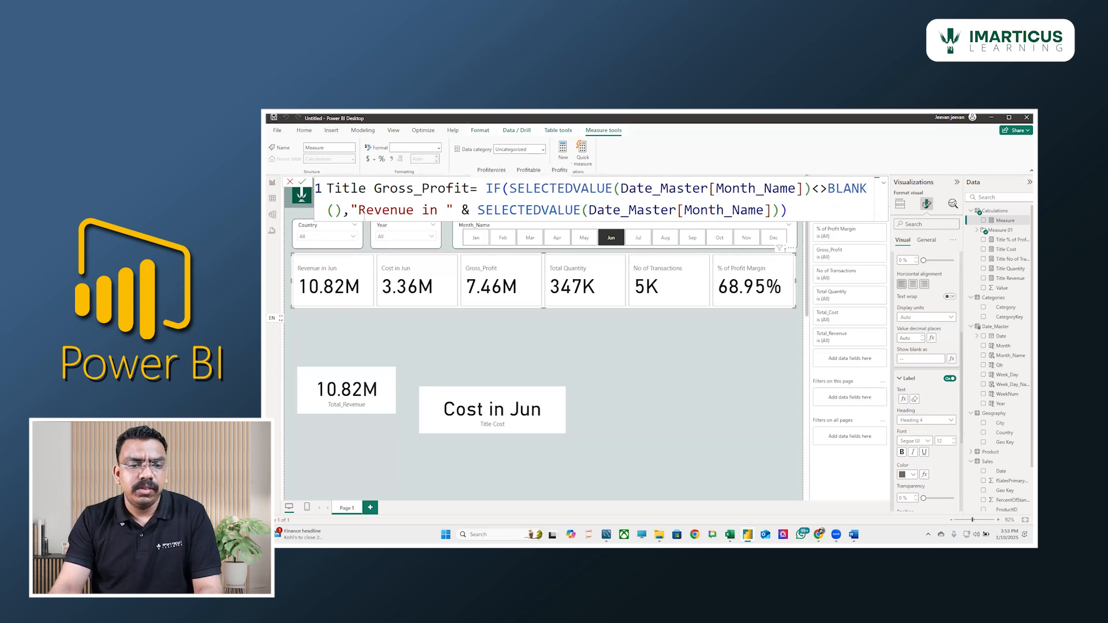
# - Change the formula's text from "Revenue in " to "Profit in " and commit the Title Gross_Profit measure
pyautogui.doubleClick(386, 211)
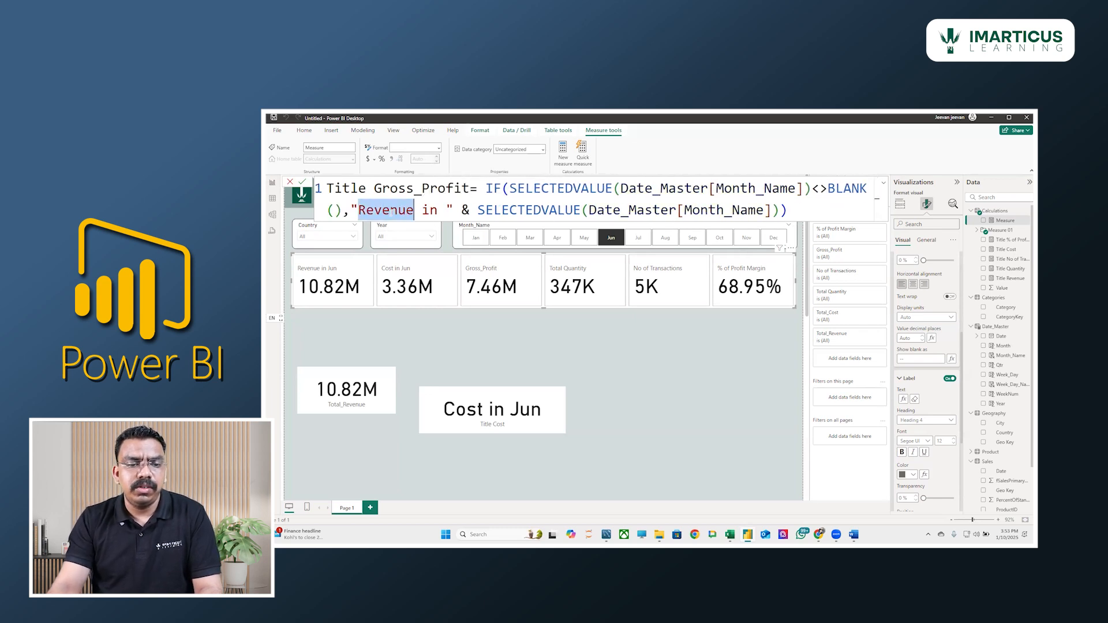
pyautogui.write('G')
pyautogui.press('BackSpace')
pyautogui.write('Profit')
pyautogui.press('BackSpace')
pyautogui.press('BackSpace')
pyautogui.press('BackSpace')
pyautogui.press('BackSpace')
pyautogui.press('BackSpace')
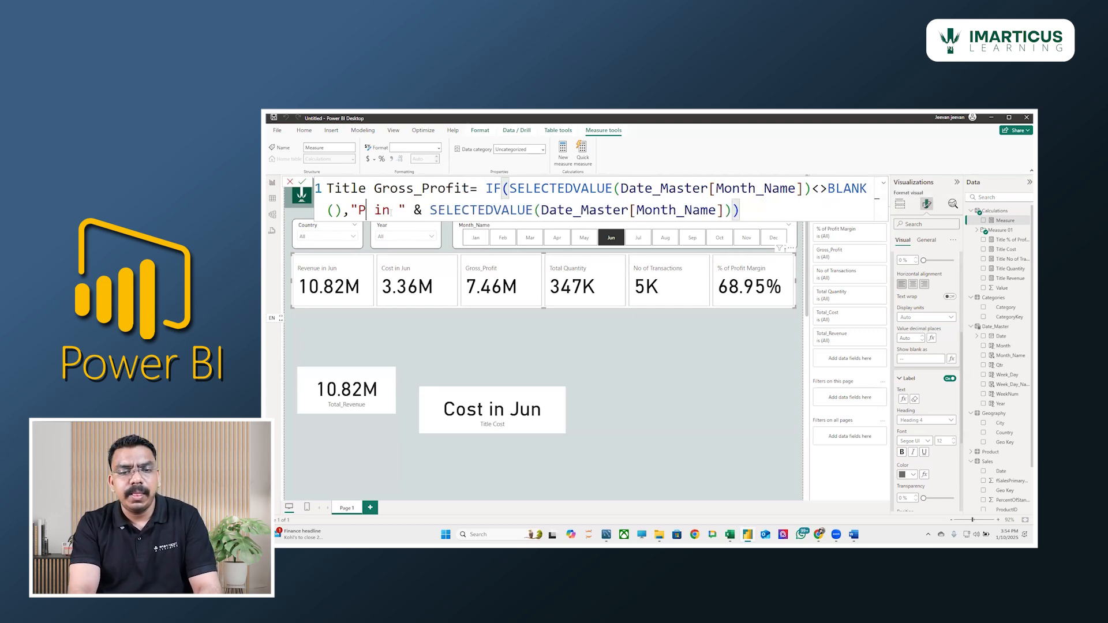
pyautogui.write('rofit')
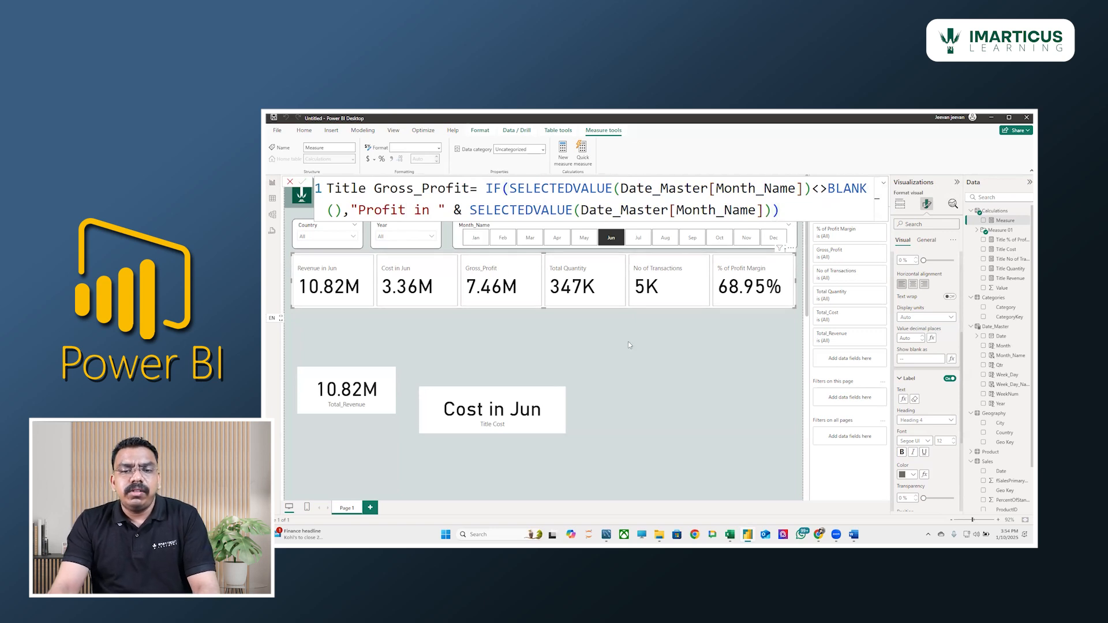
pyautogui.press('Return')
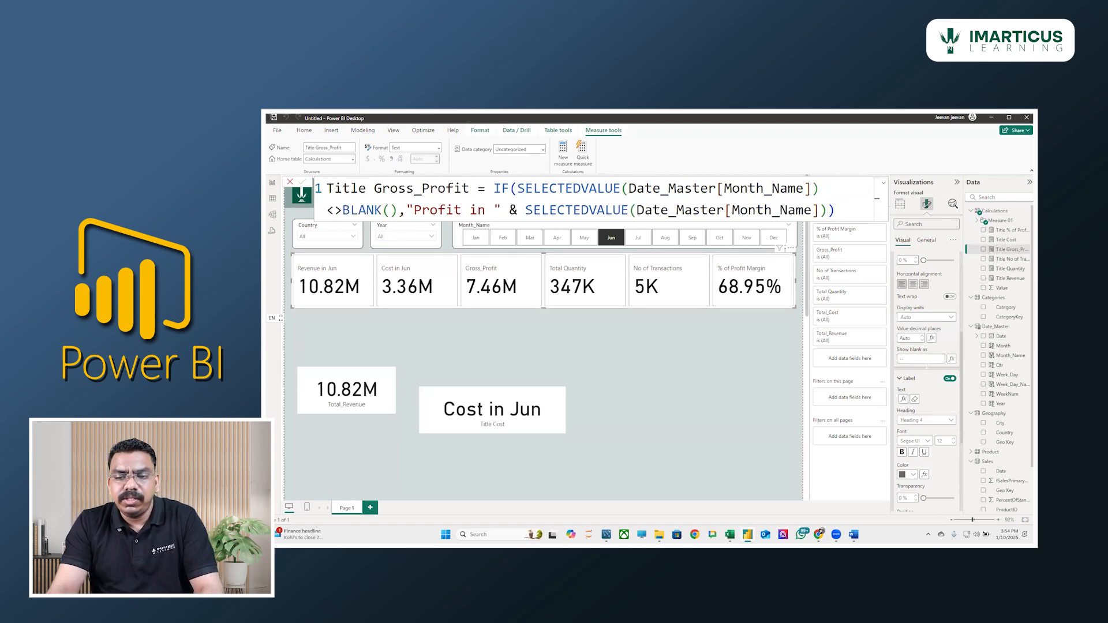
# - Base the Total_Cost card's label text on the Title Gross_Profit field and filter the Month_Name slicer to May
pyautogui.scroll(3, 927, 370)
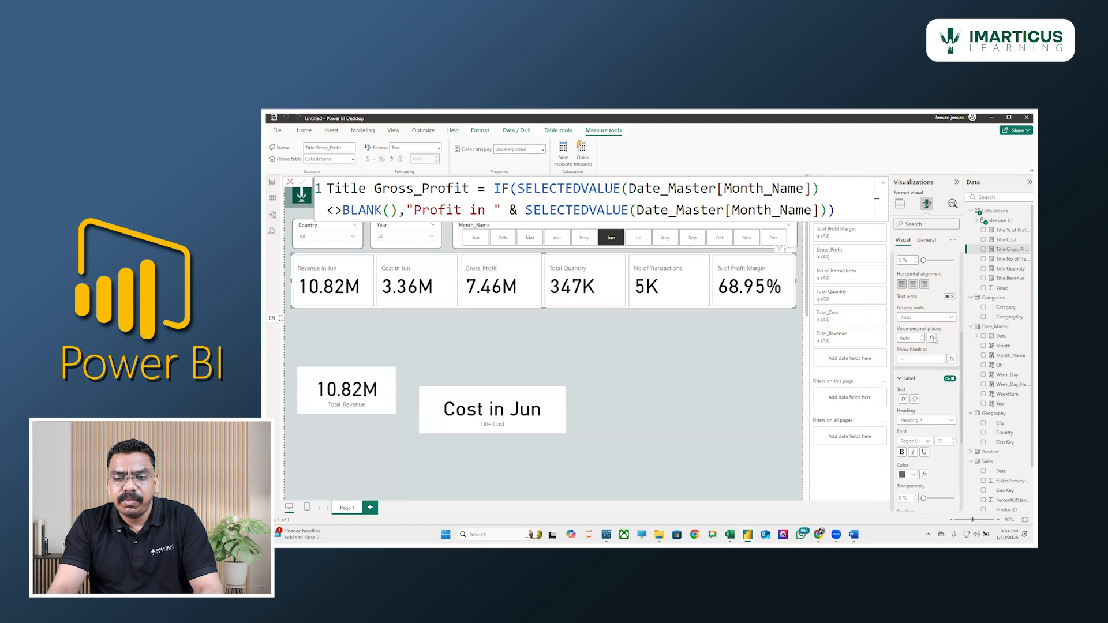
pyautogui.scroll(2, 927, 375)
pyautogui.scroll(-2, 926, 393)
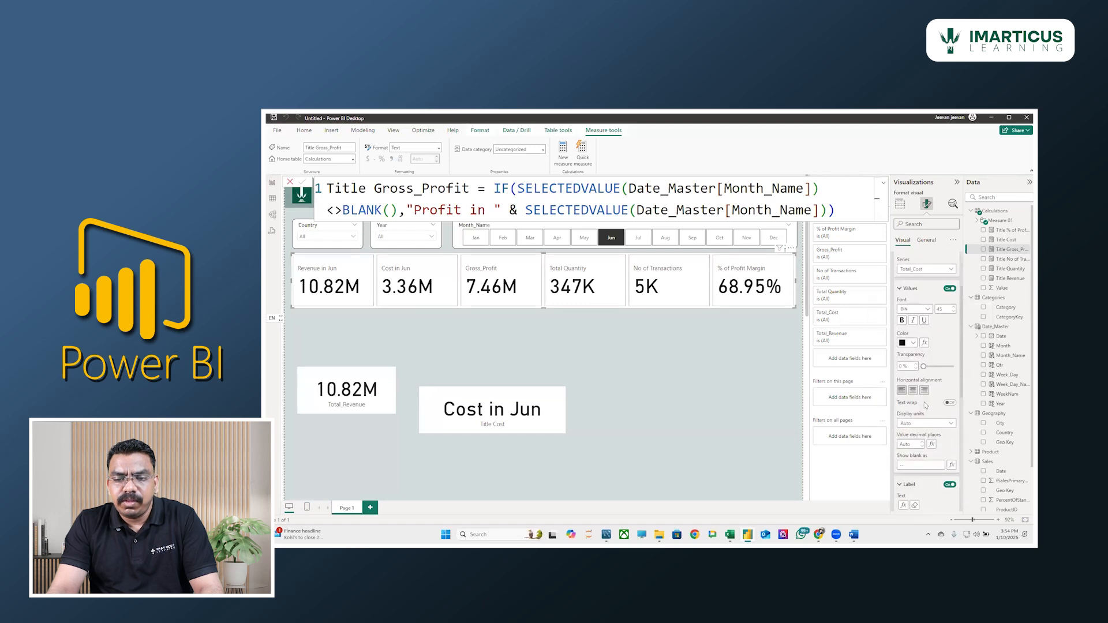
pyautogui.scroll(-1, 924, 407)
pyautogui.scroll(-2, 928, 408)
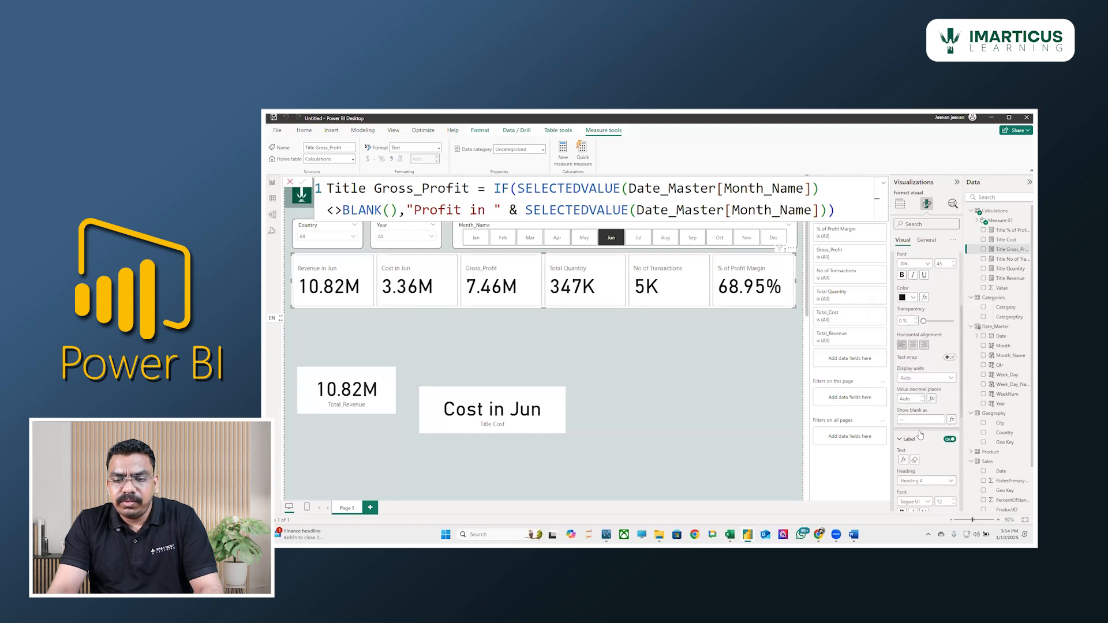
pyautogui.click(905, 386)
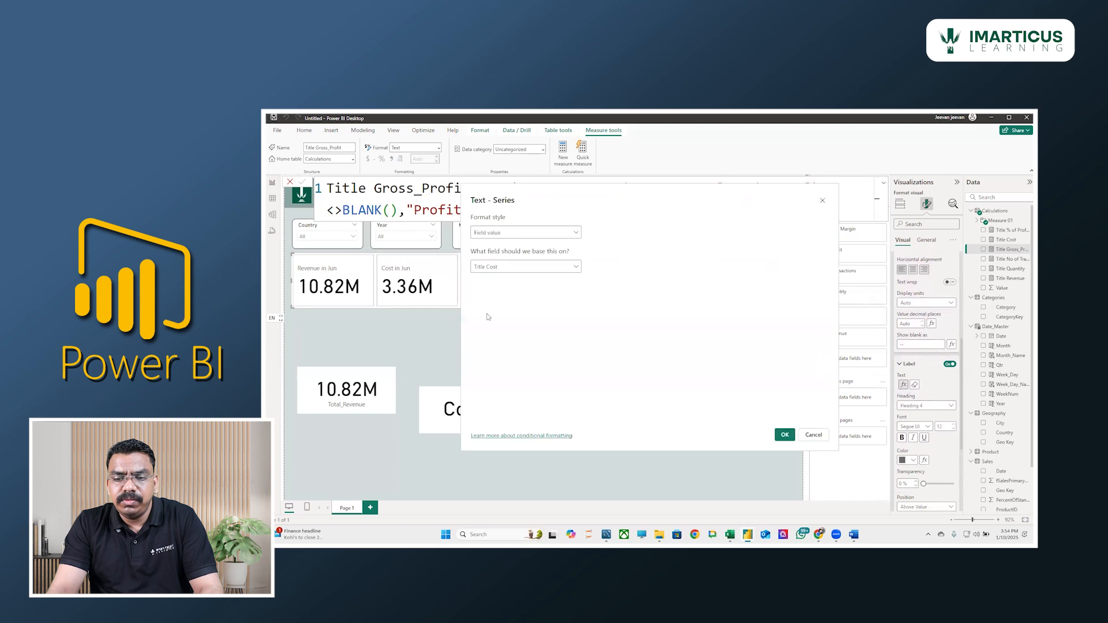
pyautogui.click(510, 267)
pyautogui.write('title')
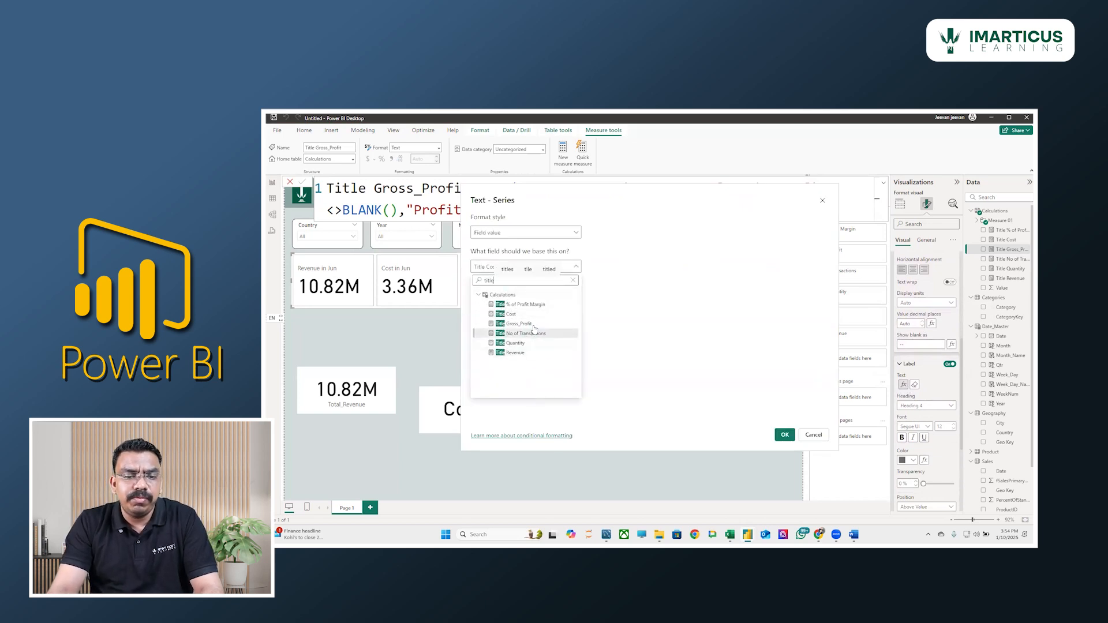
pyautogui.click(518, 324)
pyautogui.click(784, 435)
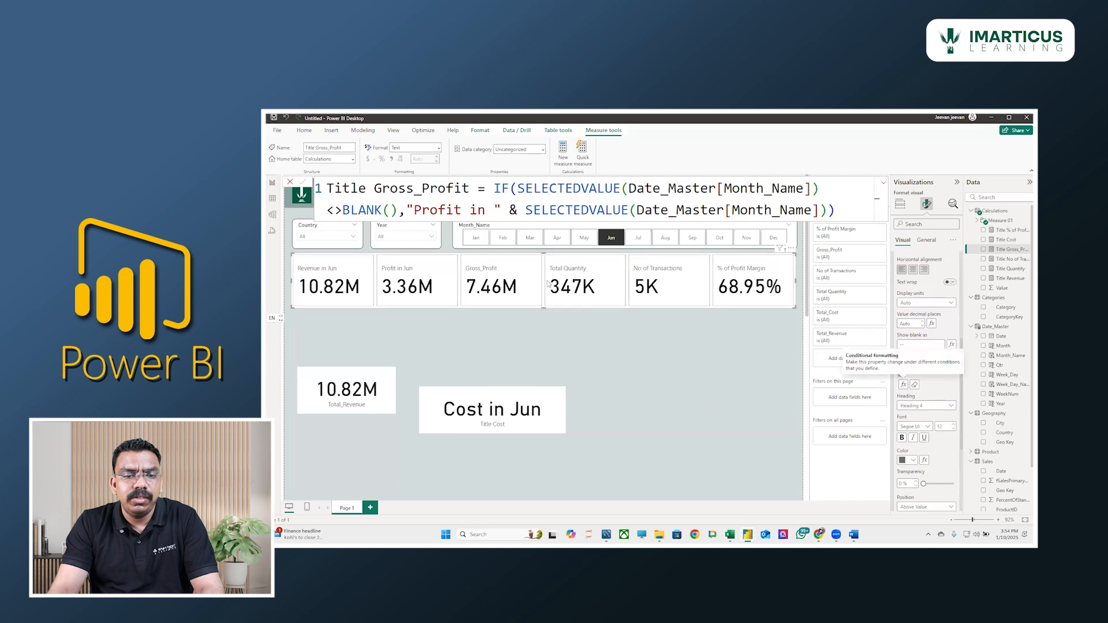
pyautogui.click(583, 244)
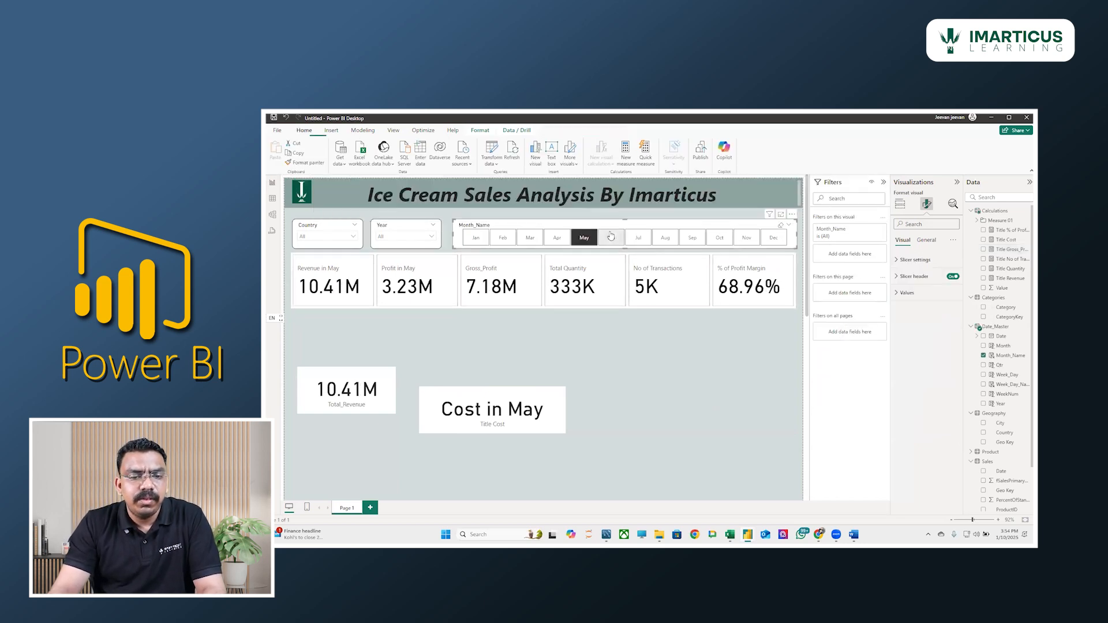
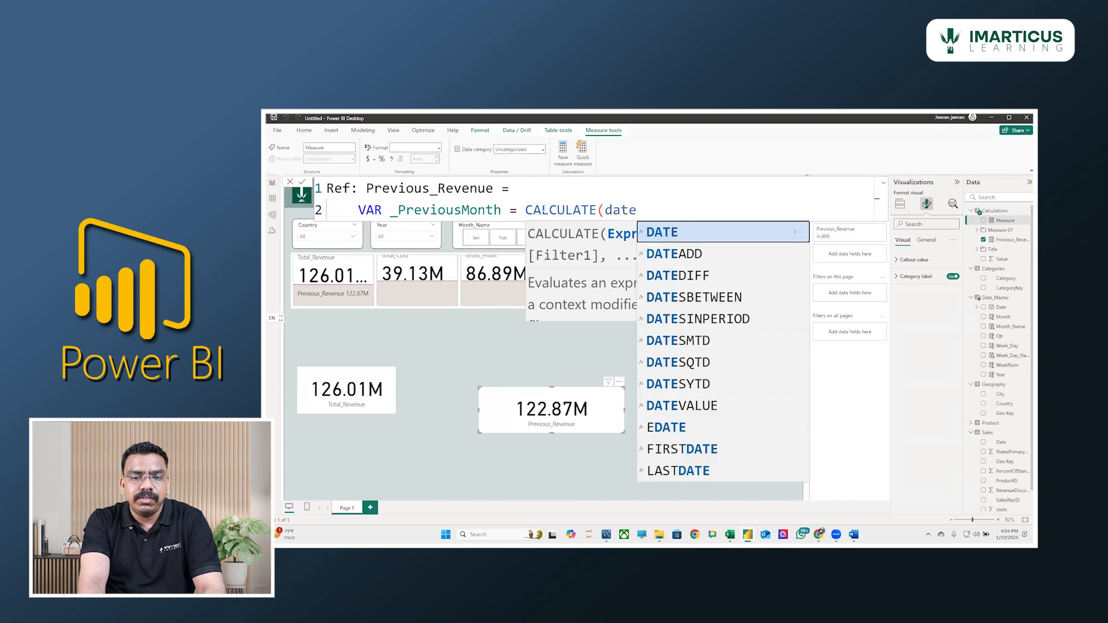
# - Remove the unfinished date argument from CALCULATE in the _PreviousMonth variable
pyautogui.write('_')
pyautogui.press('BackSpace')
pyautogui.write('ma')
pyautogui.press('BackSpace')
pyautogui.press('BackSpace')
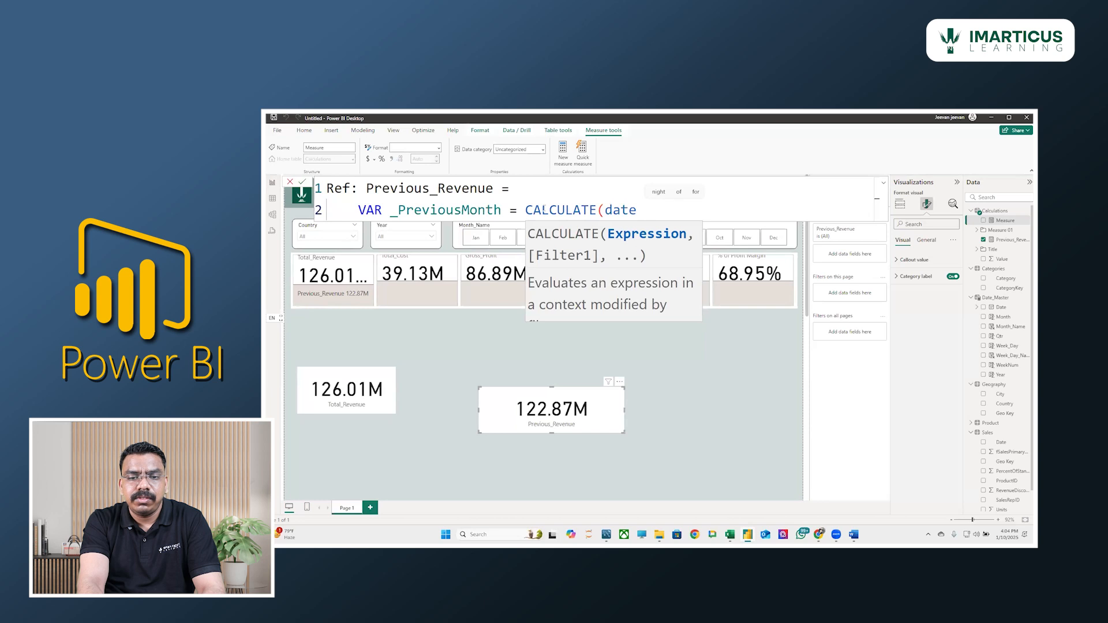
pyautogui.write('_ma')
pyautogui.press('BackSpace')
pyautogui.press('BackSpace')
pyautogui.press('BackSpace')
pyautogui.press('BackSpace')
pyautogui.press('BackSpace')
pyautogui.press('BackSpace')
pyautogui.press('BackSpace')
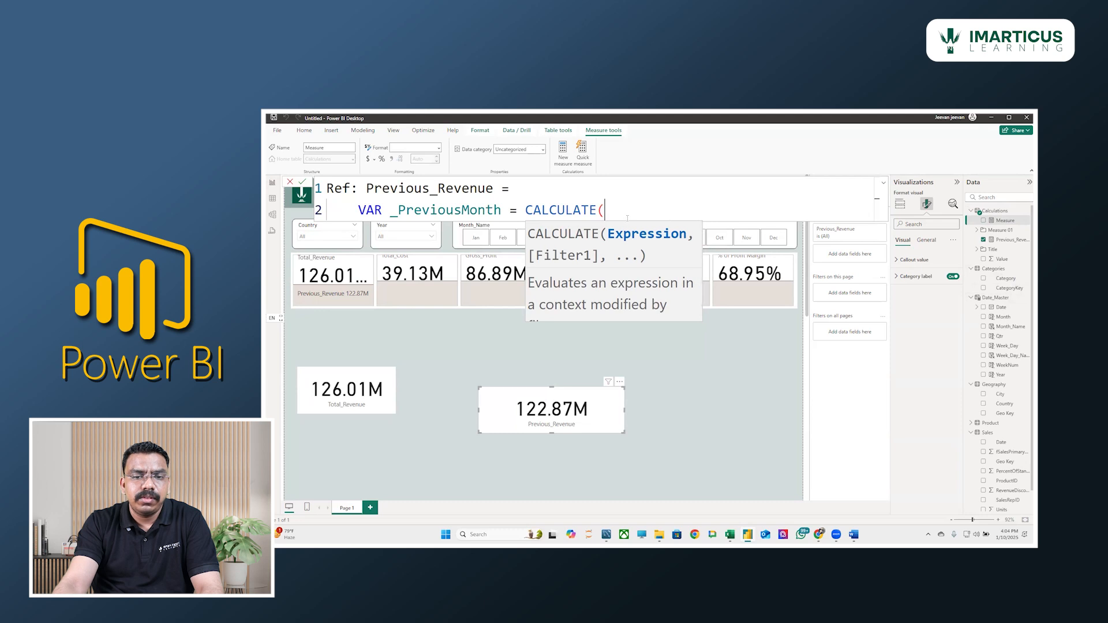
pyautogui.write('selected')
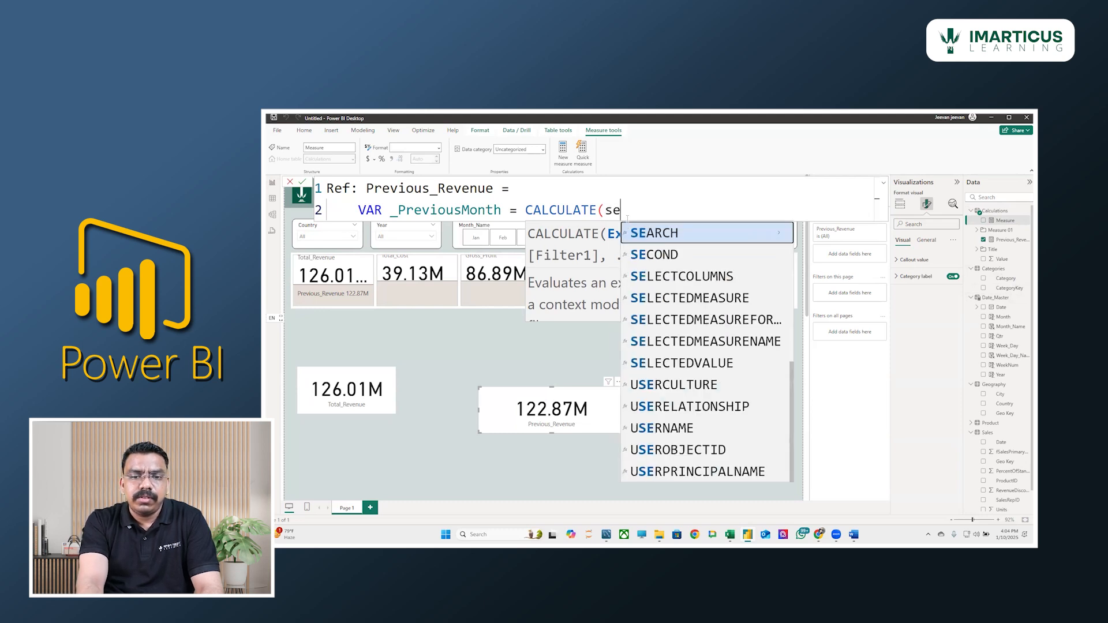
pyautogui.press('BackSpace')
pyautogui.press('BackSpace')
pyautogui.press('BackSpace')
pyautogui.press('BackSpace')
pyautogui.press('BackSpace')
pyautogui.press('BackSpace')
pyautogui.press('BackSpace')
pyautogui.press('BackSpace')
pyautogui.press('BackSpace')
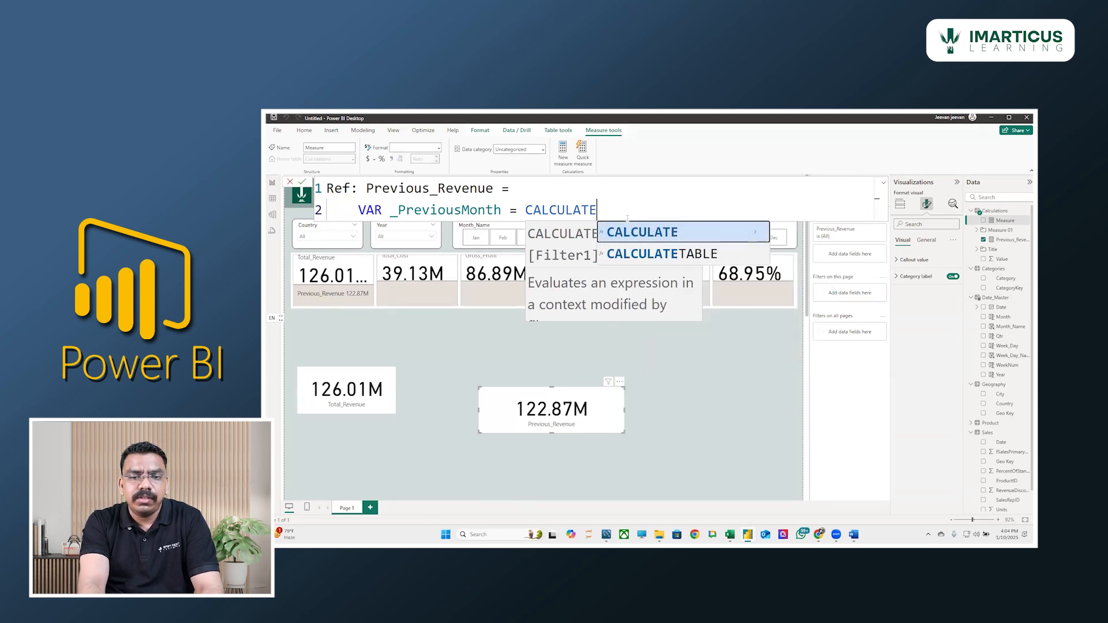
pyautogui.write('(')
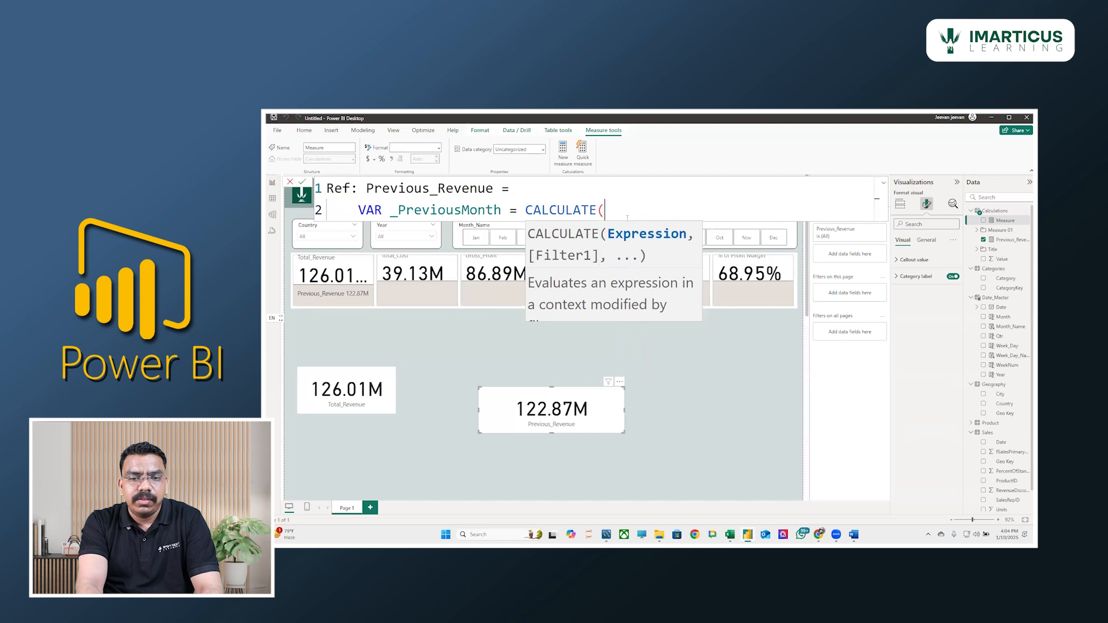
# - Enter SELECTEDVALUE(Date_Master[Month_Name]) as the CALCULATE expression of the _PreviousMonth variable
pyautogui.write('selec')
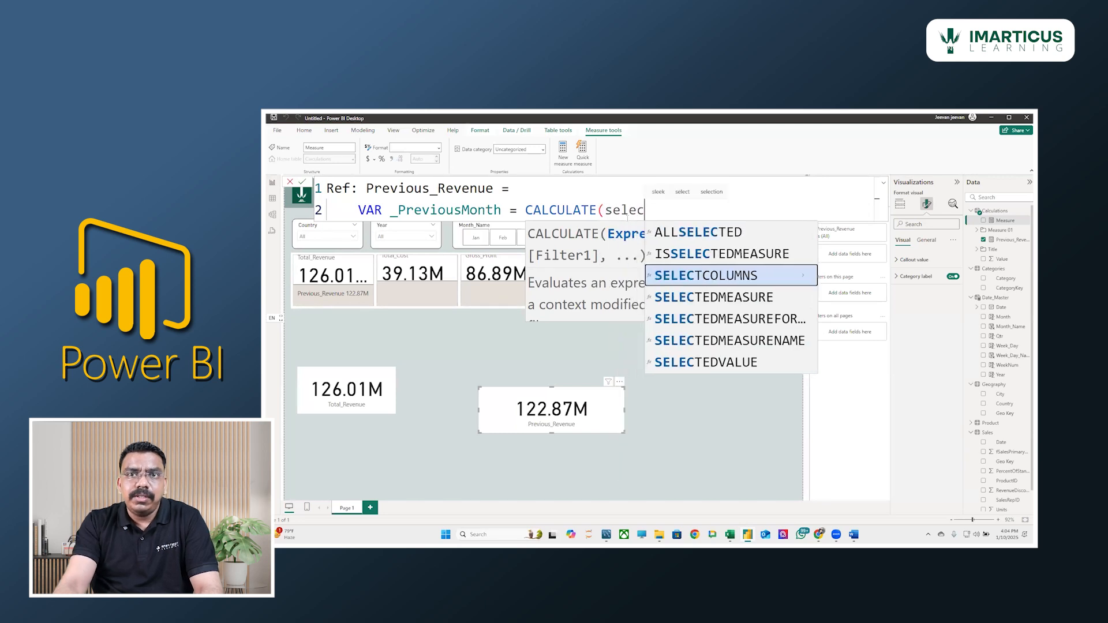
pyautogui.click(722, 362)
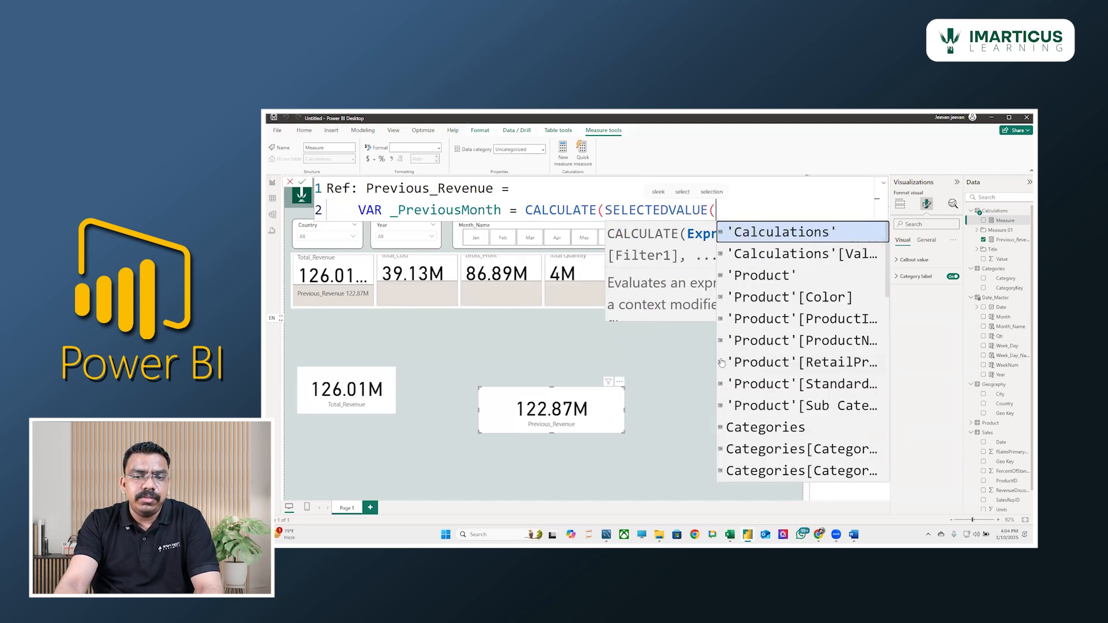
pyautogui.write('d')
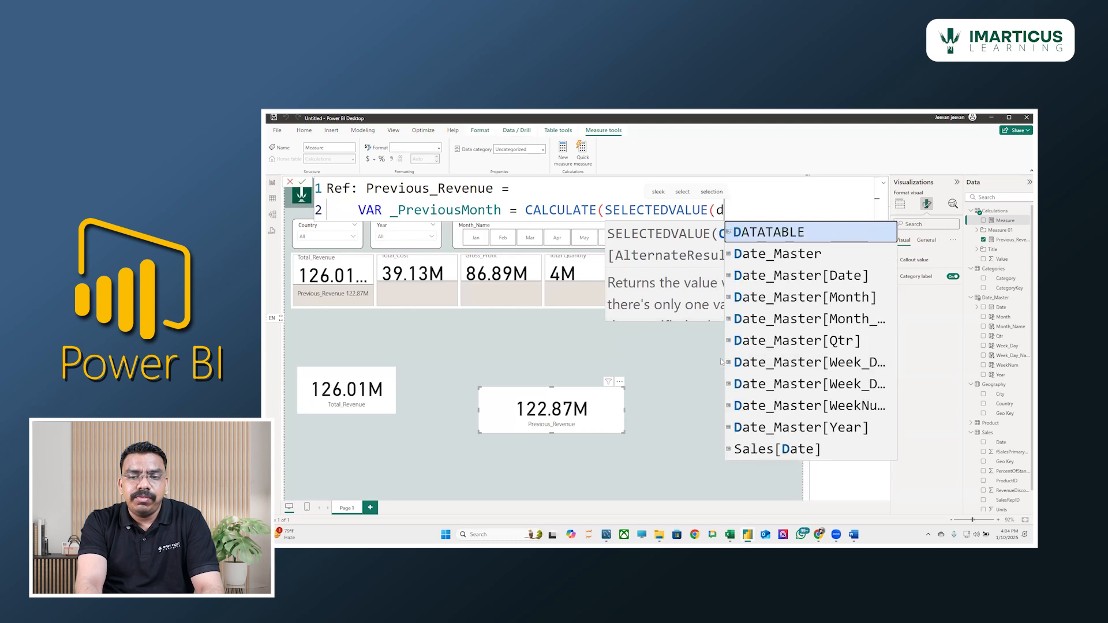
pyautogui.write('ate')
pyautogui.press('Down')
pyautogui.press('Down')
pyautogui.press('Down')
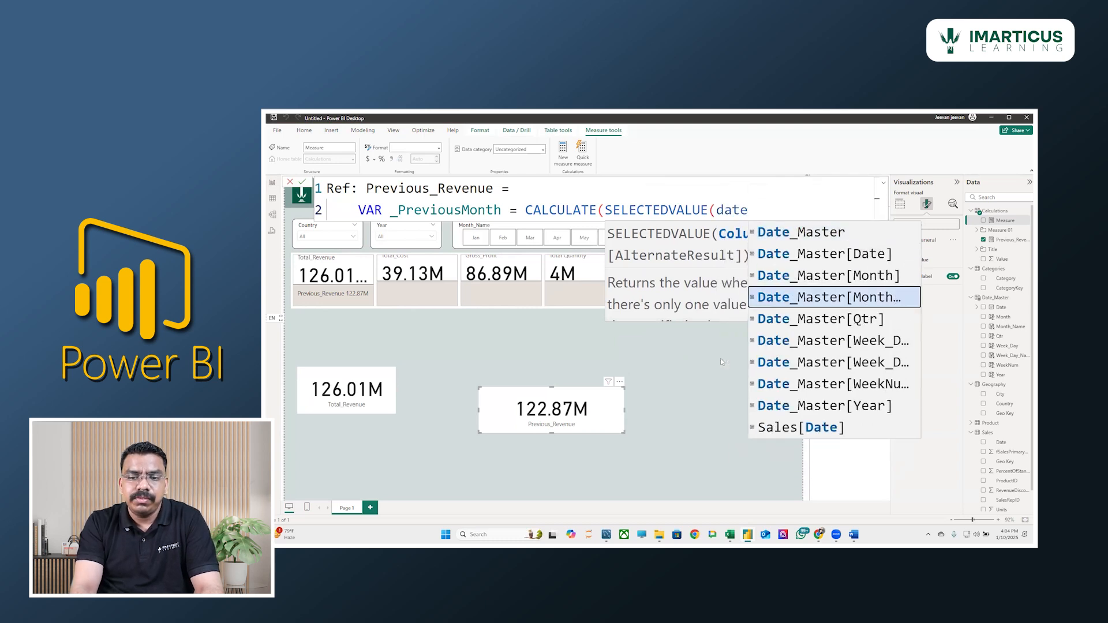
pyautogui.press('Tab')
pyautogui.write(')')
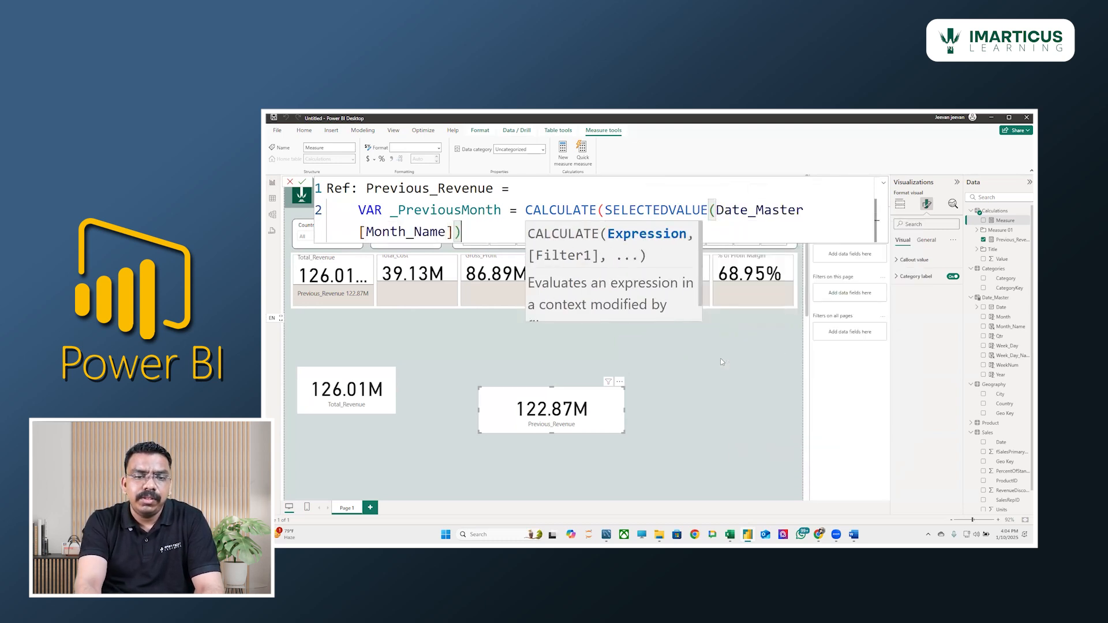
# - Add PREVIOUSMONTH(Date_Master[Date]) as the filter argument of the _PreviousMonth variable's CALCULATE and close the function
pyautogui.write(',')
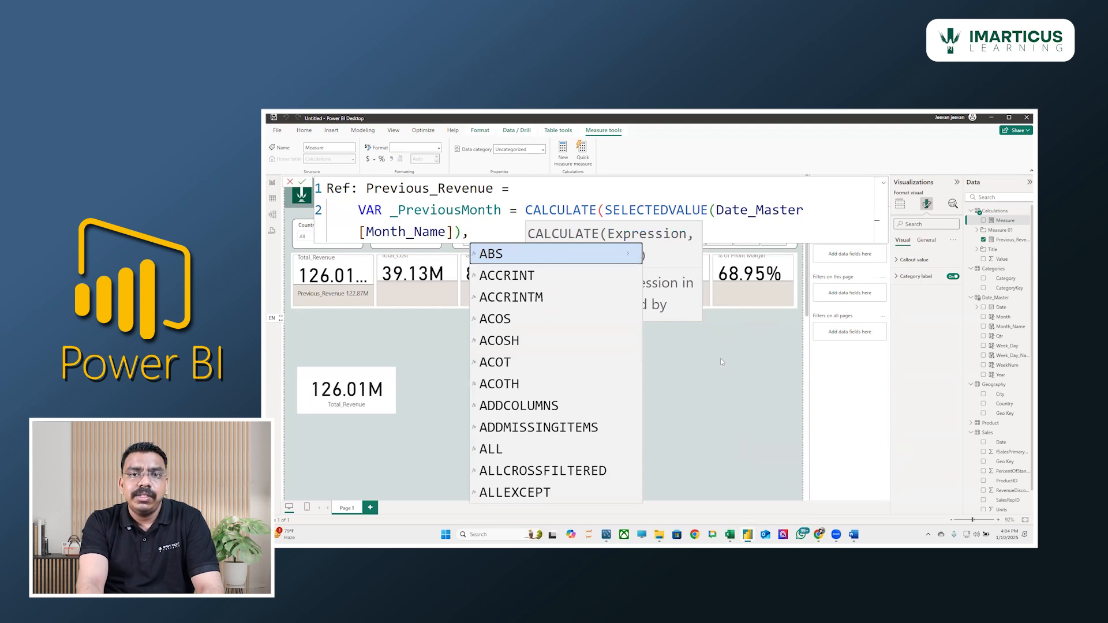
pyautogui.write('prev')
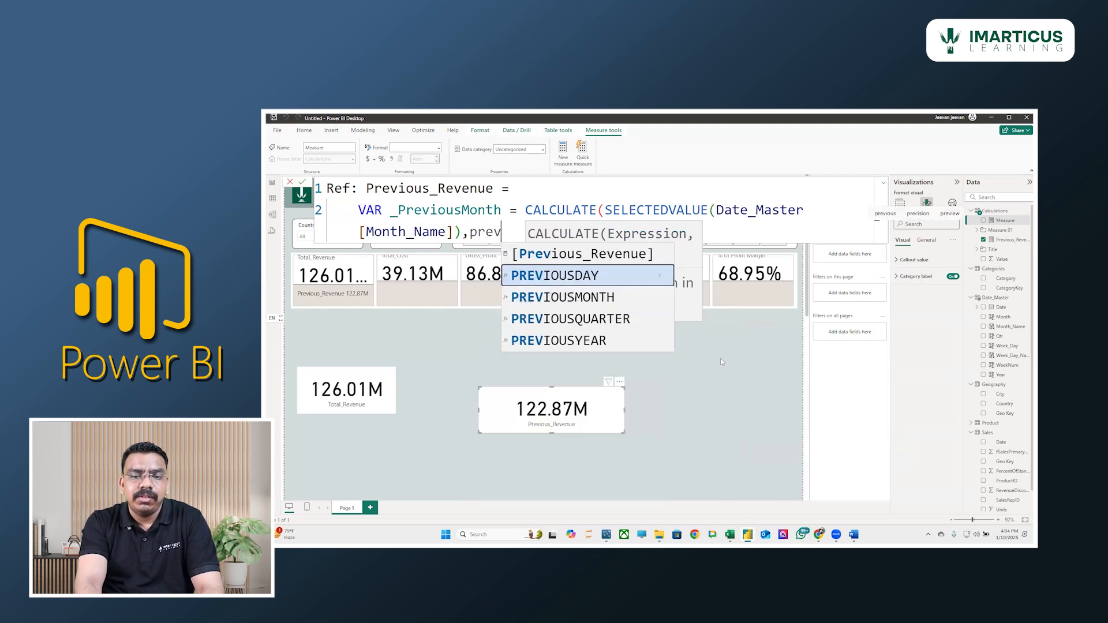
pyautogui.press('Down')
pyautogui.press('Tab')
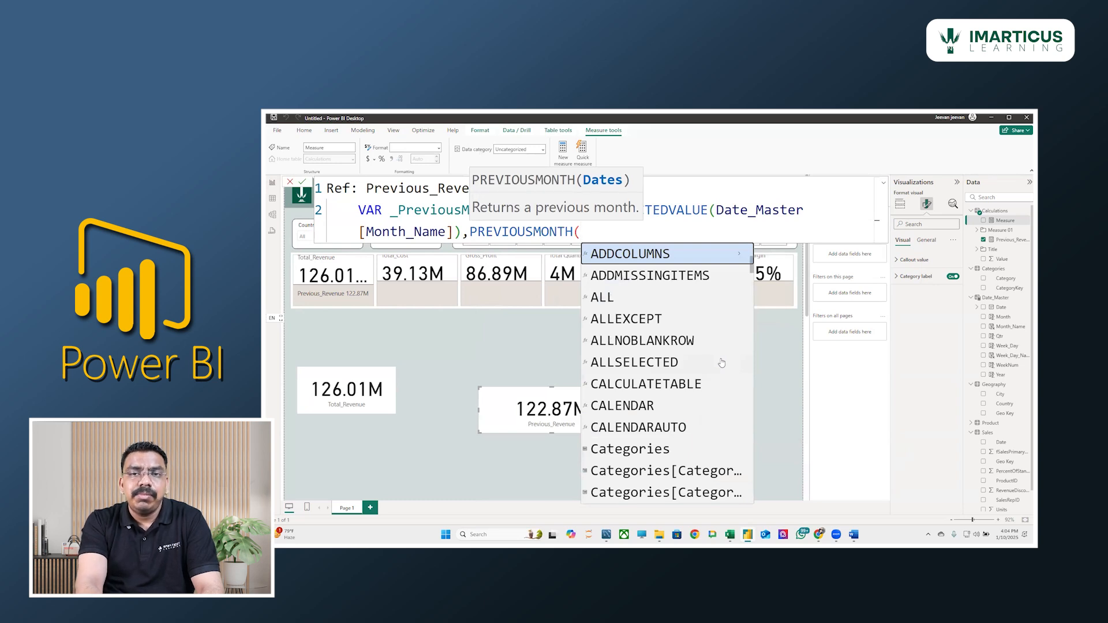
pyautogui.write('date')
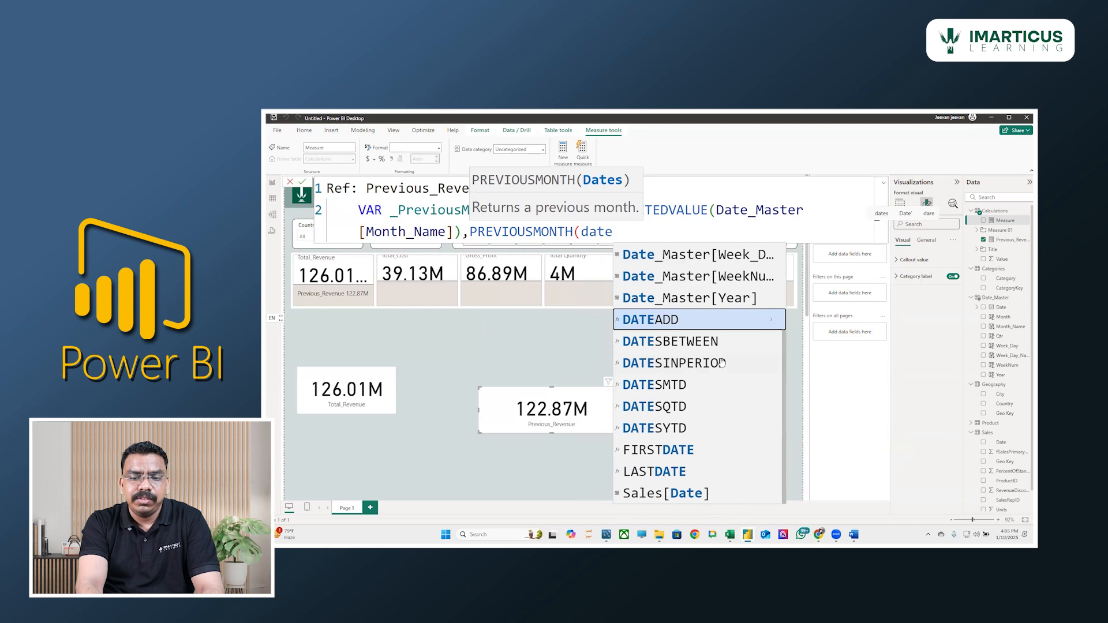
pyautogui.write('_M')
pyautogui.press('Down')
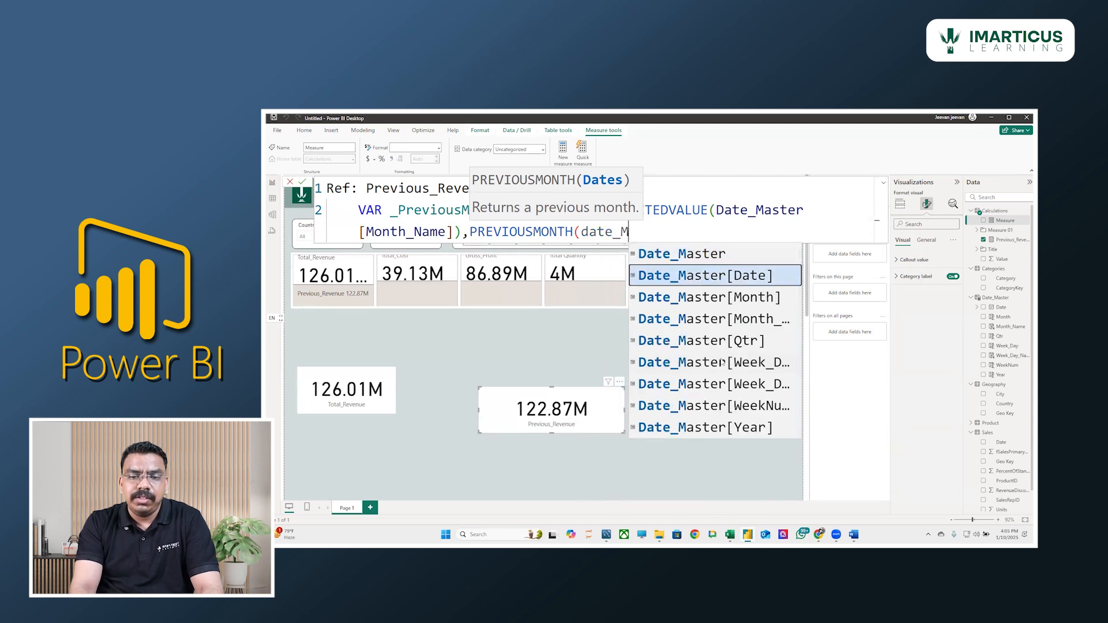
pyautogui.press('Tab')
pyautogui.write(')')
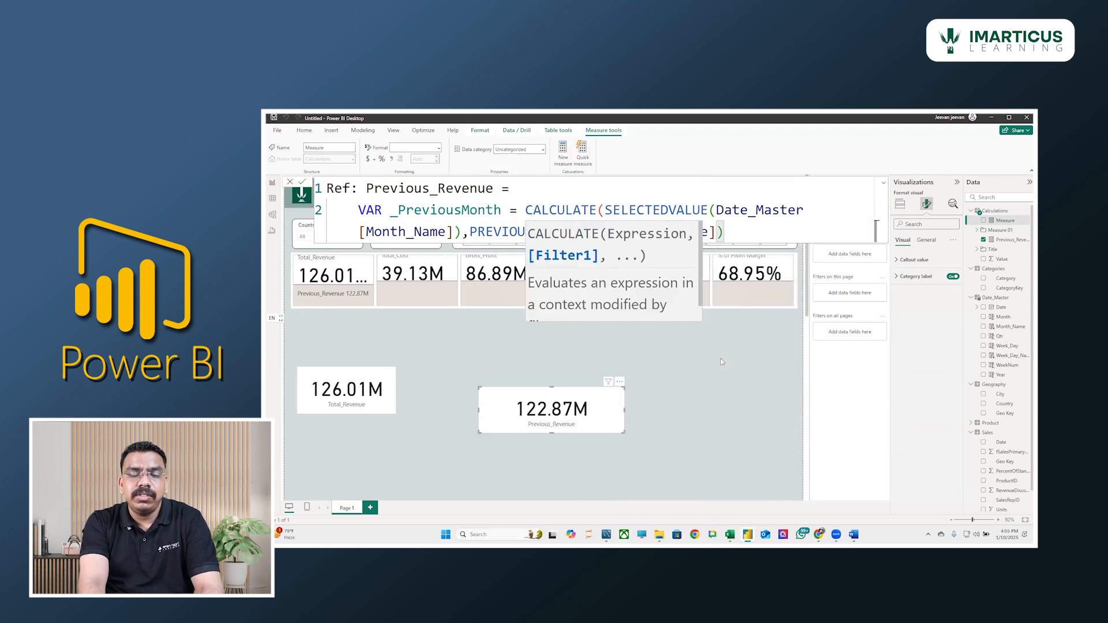
pyautogui.write(')')
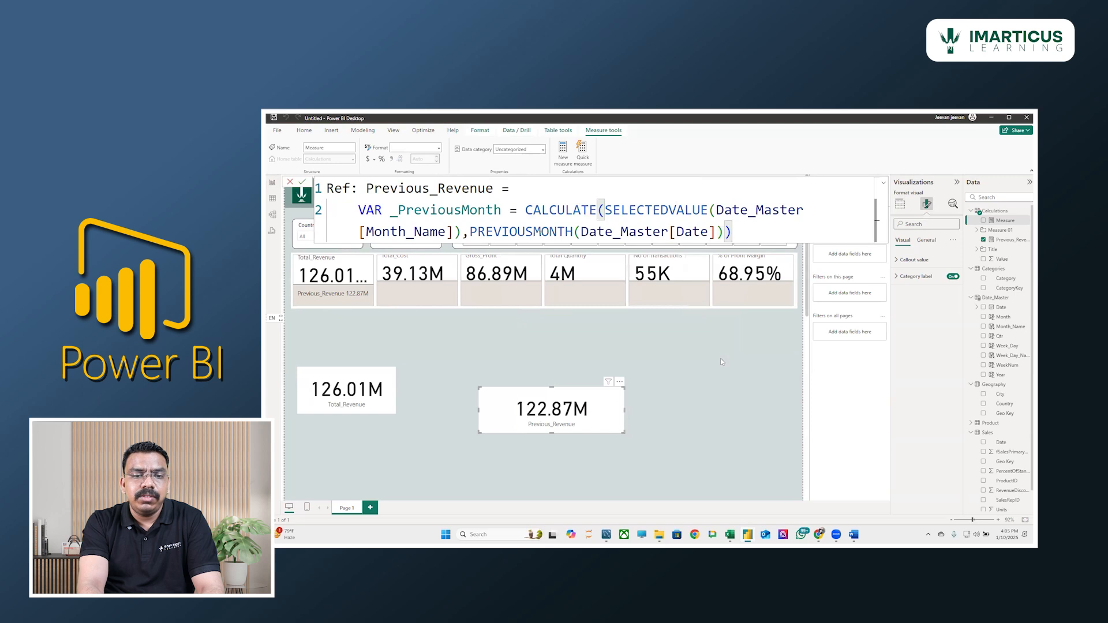
# - Return _PreviousMonth after a blank line in the Ref: Previous_Revenue formula and commit the measure
pyautogui.hotkey('shift', 'Return')
pyautogui.hotkey('shift', 'Return')
pyautogui.write('RETURN')
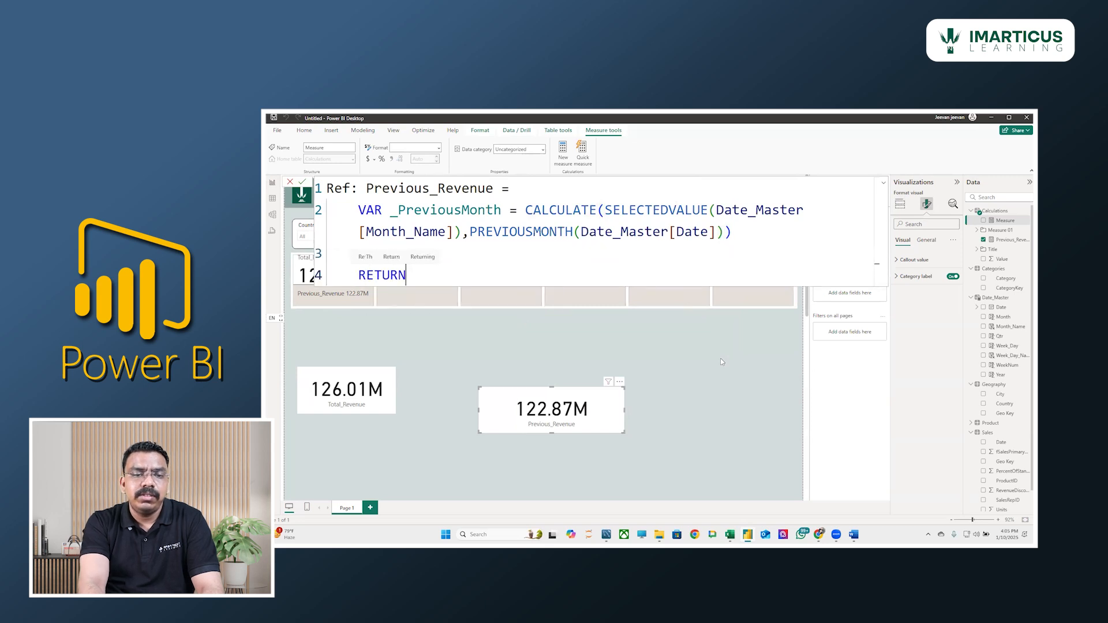
pyautogui.write(' _')
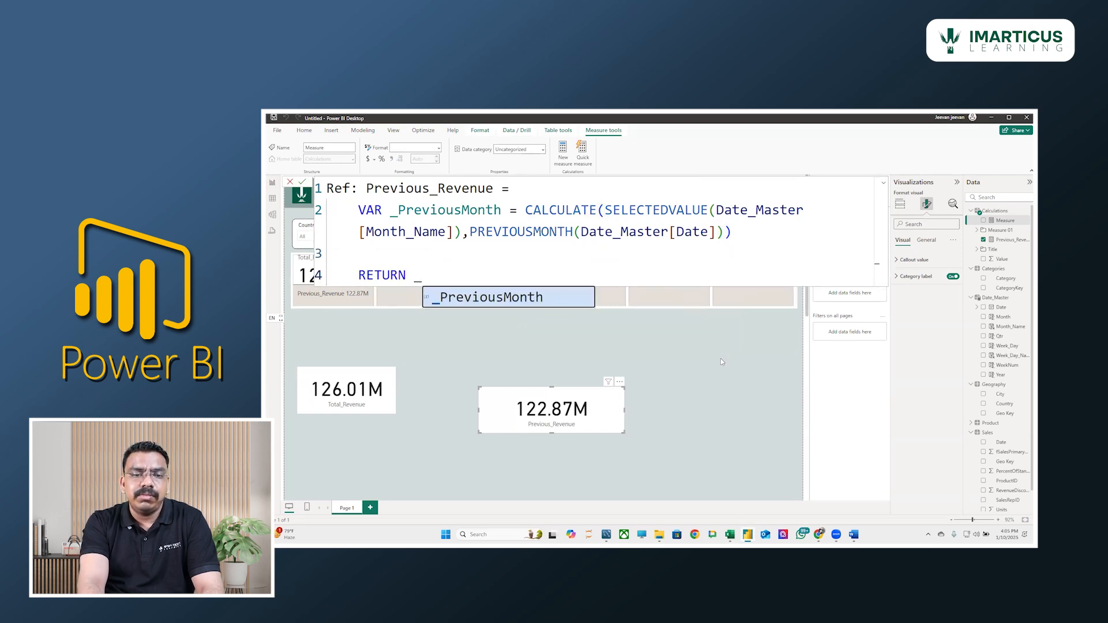
pyautogui.press('Tab')
pyautogui.press('Return')
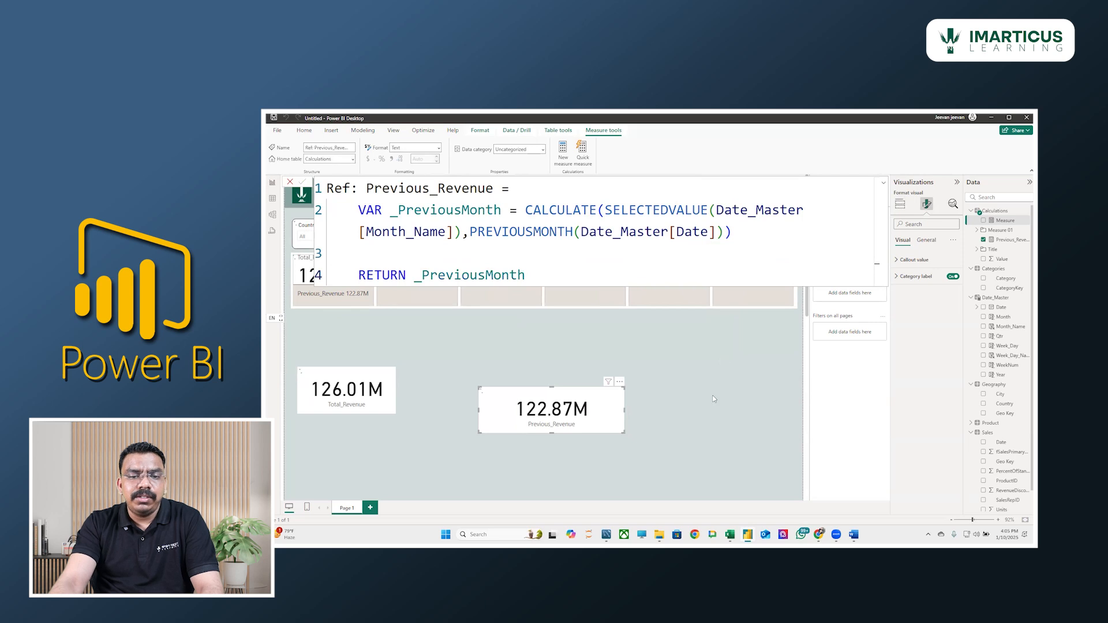
# - Duplicate the Previous_Revenue card and place the copy above and to the right of the original
pyautogui.click(609, 413)
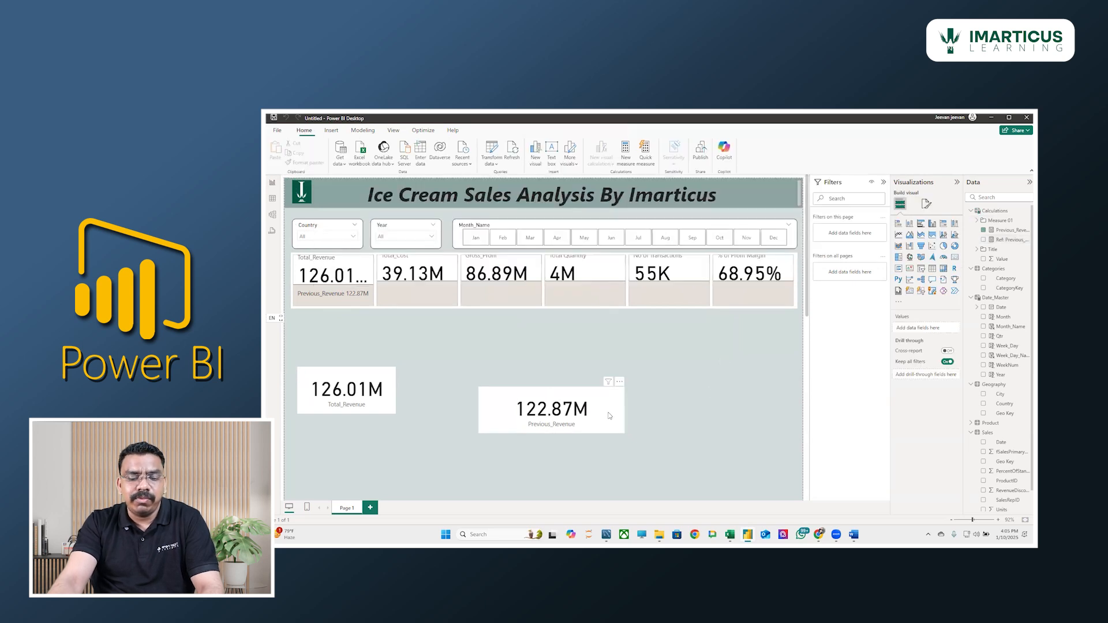
pyautogui.hotkey('ctrl', 'c')
pyautogui.hotkey('ctrl', 'v')
pyautogui.moveTo(609, 414); pyautogui.dragTo(794, 362)
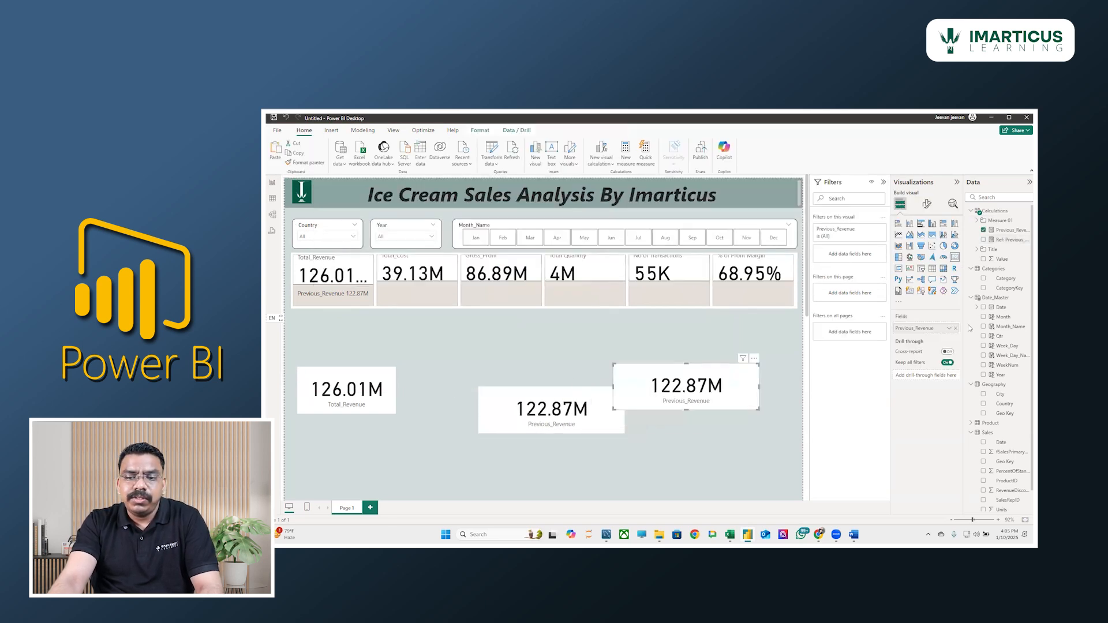
# - Replace the copied card's field with Ref: Previous_Revenue and test it by filtering the Month_Name slicer to Jun, then May
pyautogui.click(955, 328)
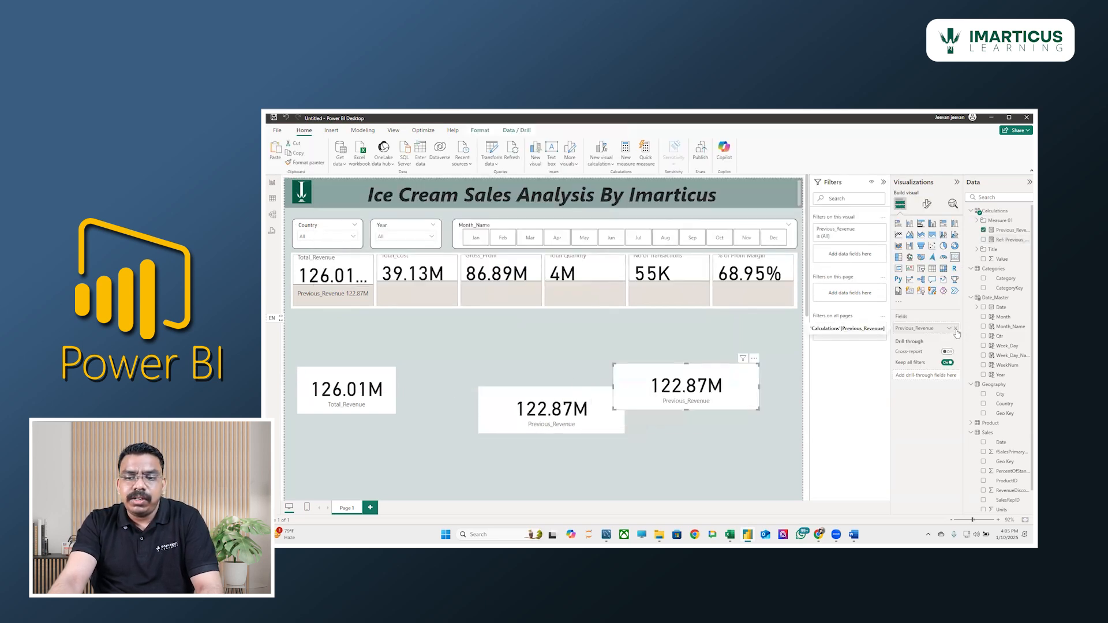
pyautogui.click(983, 240)
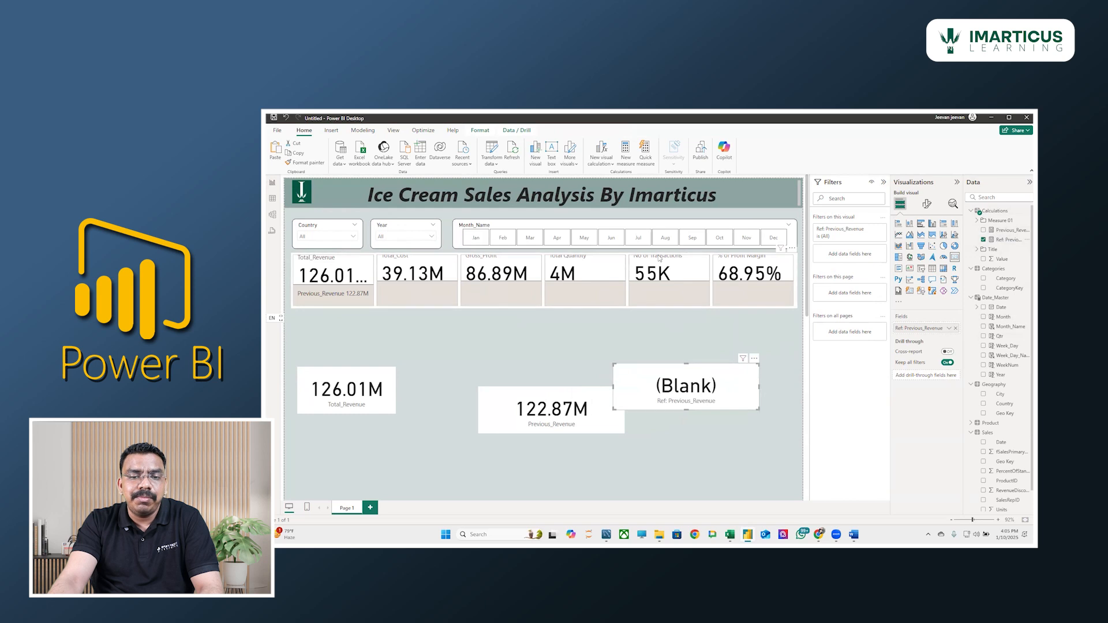
pyautogui.click(610, 238)
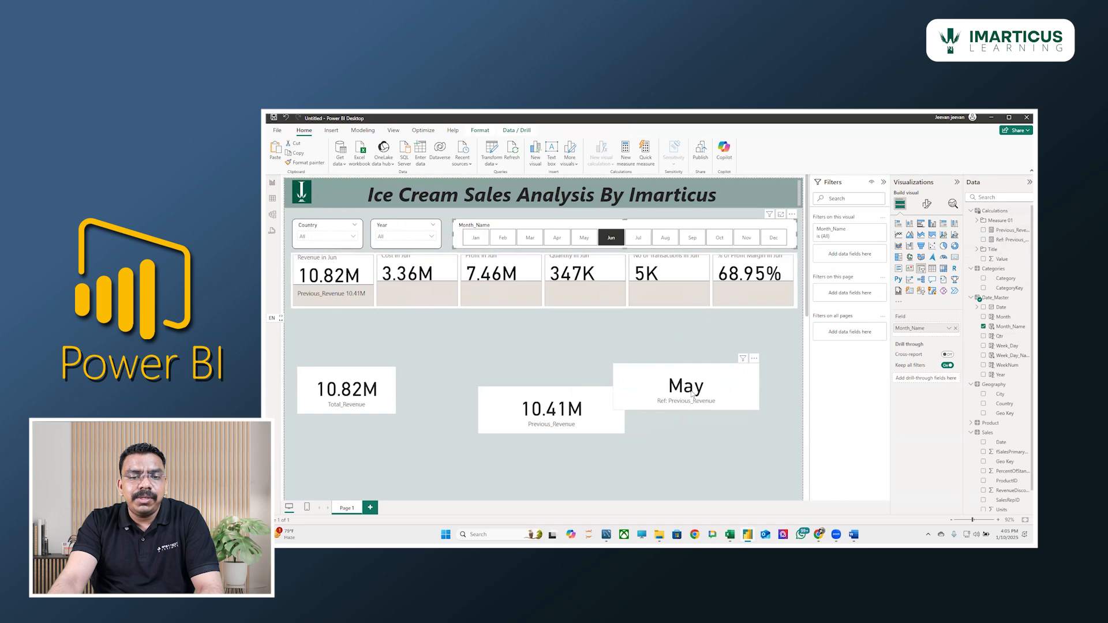
pyautogui.click(587, 243)
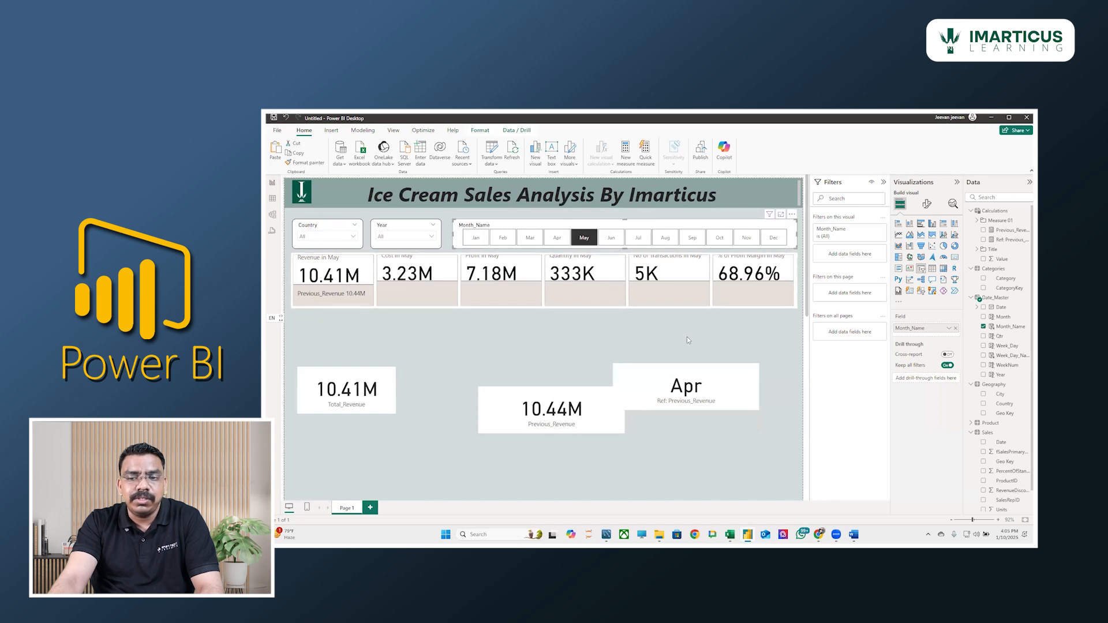
# - Declare a second variable named _PreviousRevenue below _PreviousMonth in the Ref: Previous_Revenue measure's formula
pyautogui.click(996, 240)
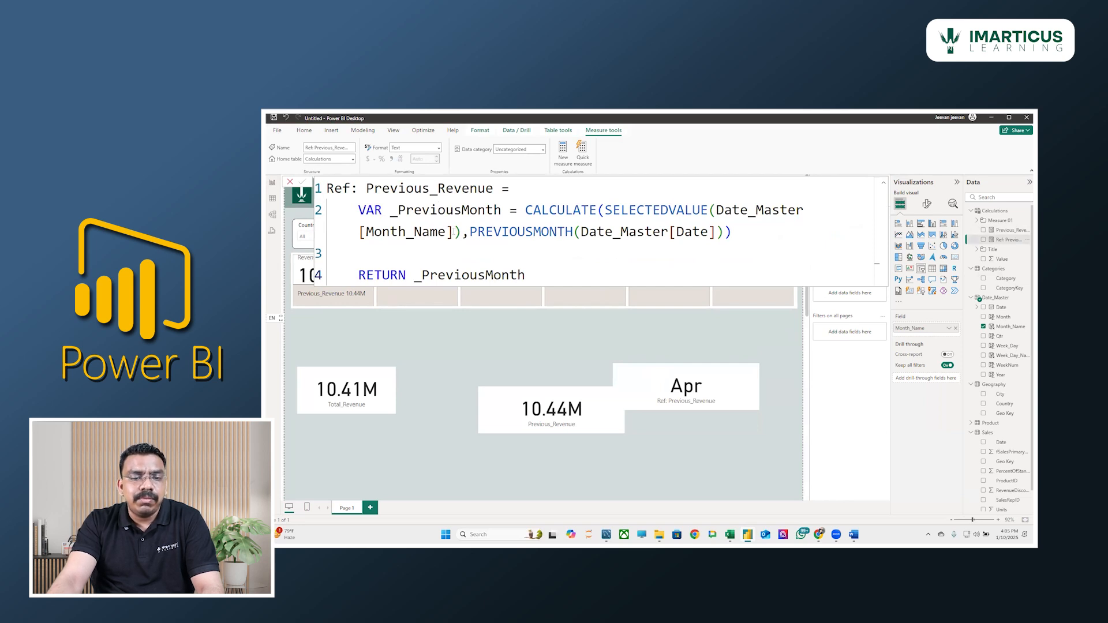
pyautogui.click(412, 280)
pyautogui.click(408, 250)
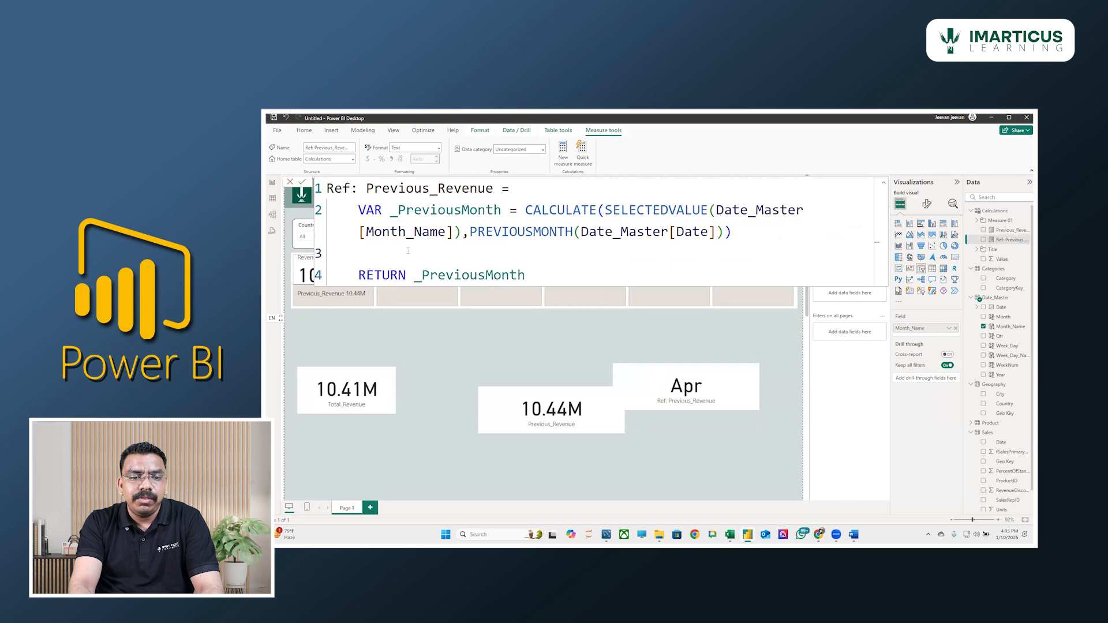
pyautogui.hotkey('shift', 'Return')
pyautogui.click(408, 250)
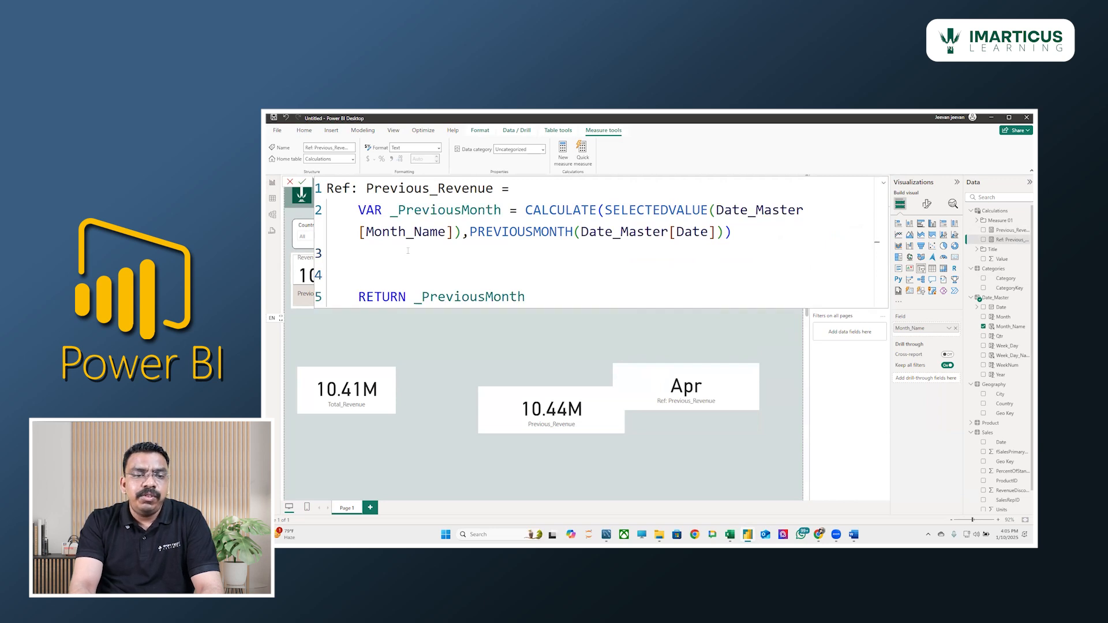
pyautogui.write('Var')
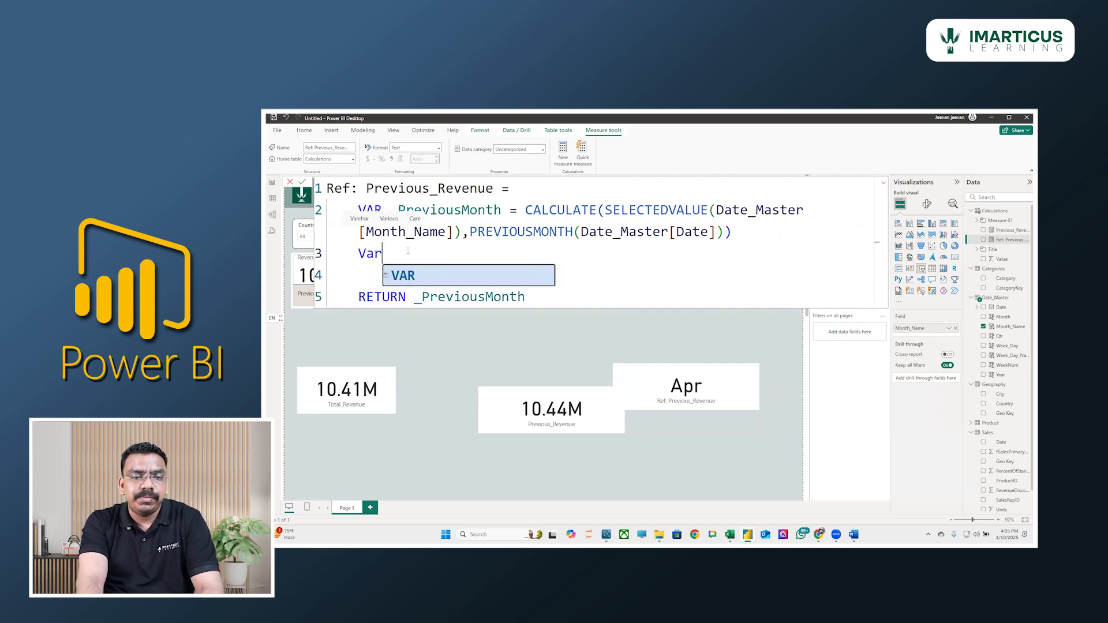
pyautogui.press('Tab')
pyautogui.write('_Pre')
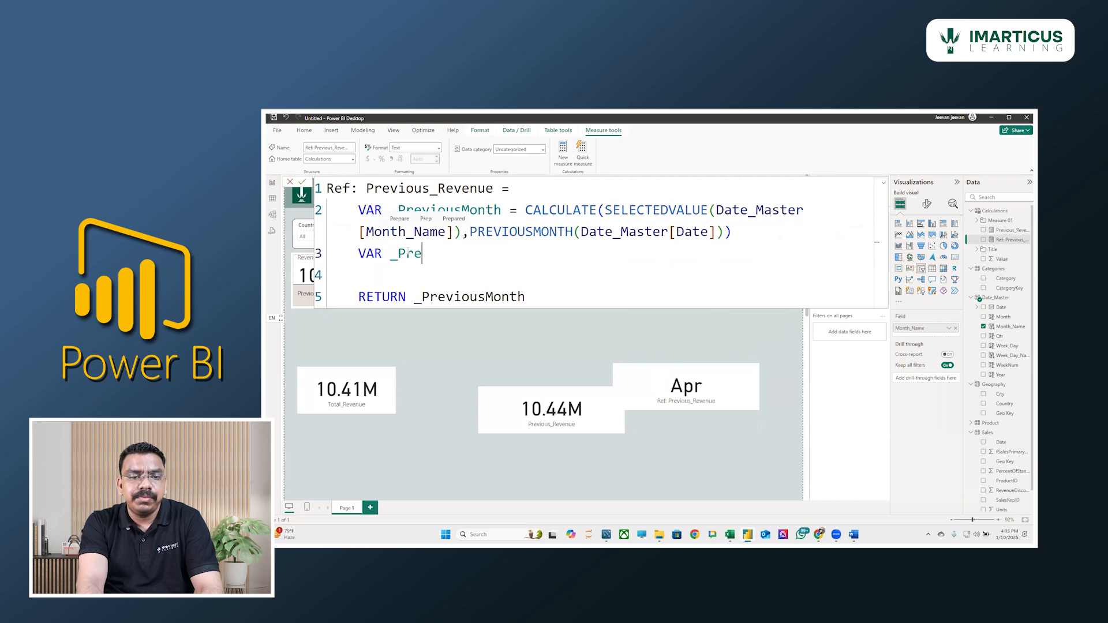
pyautogui.write('vious')
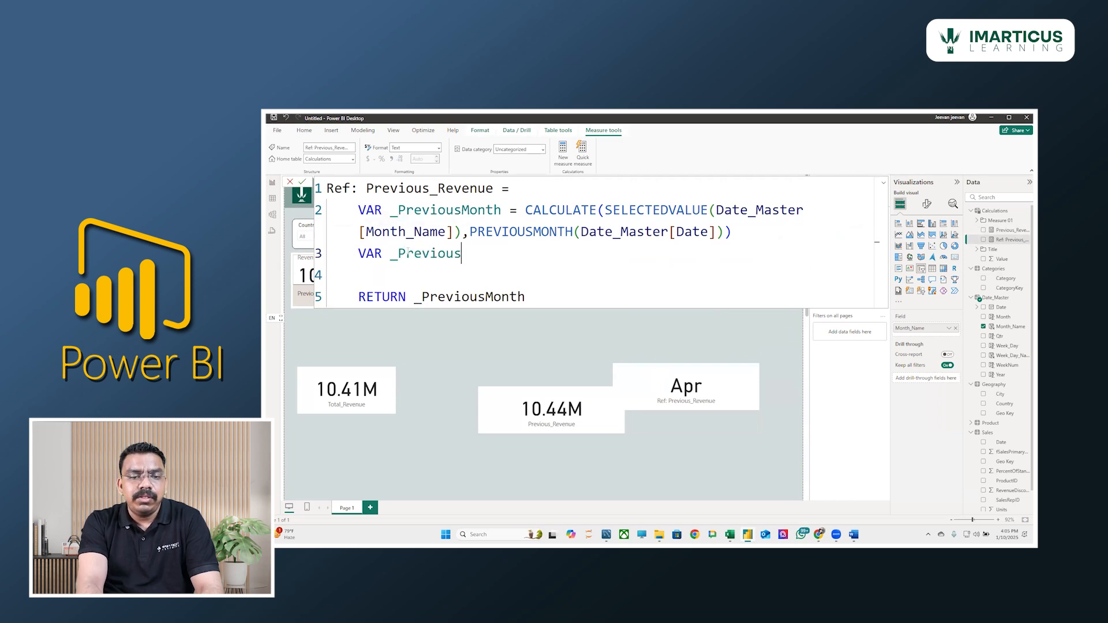
pyautogui.write('Revenue =')
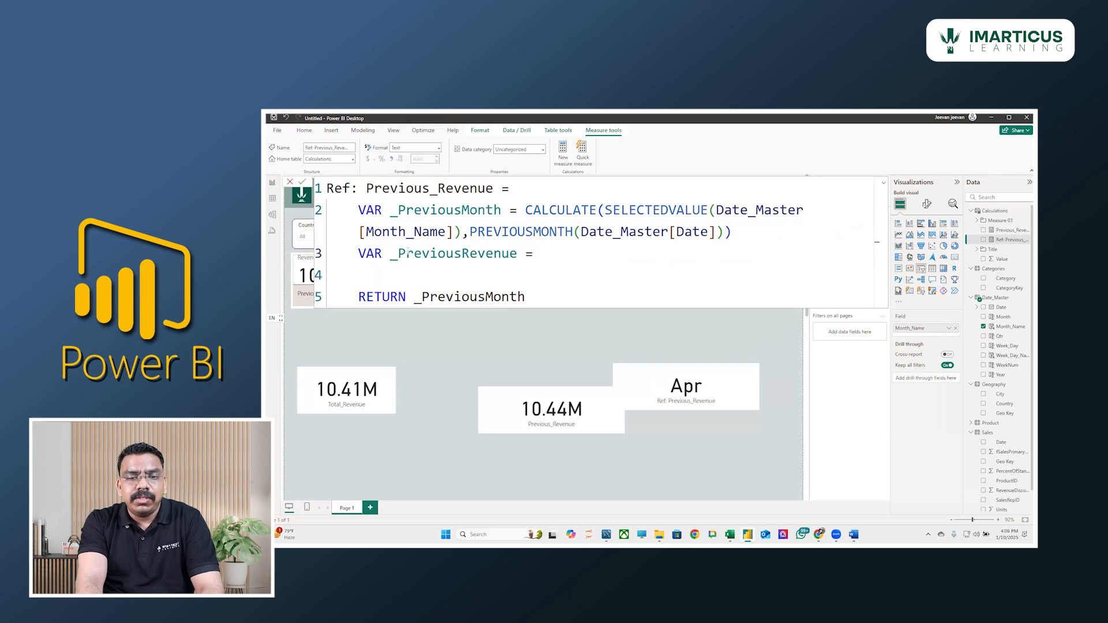
# - Assign the [Previous_Revenue] measure as the value of the _PreviousRevenue variable
pyautogui.write('Pre')
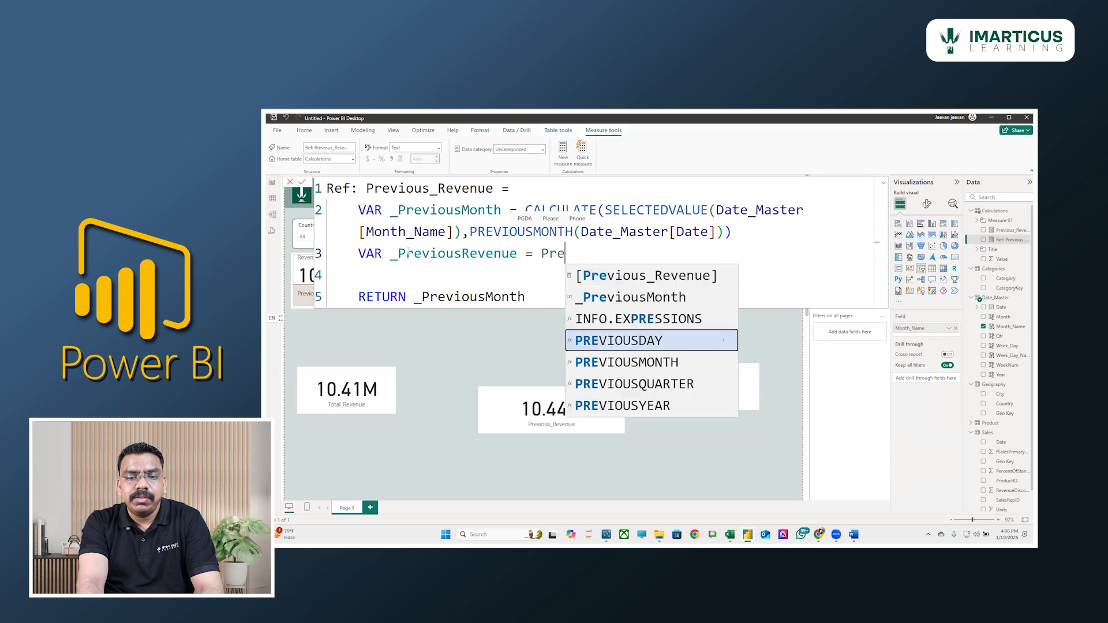
pyautogui.press('Up')
pyautogui.press('Up')
pyautogui.press('Up')
pyautogui.press('Tab')
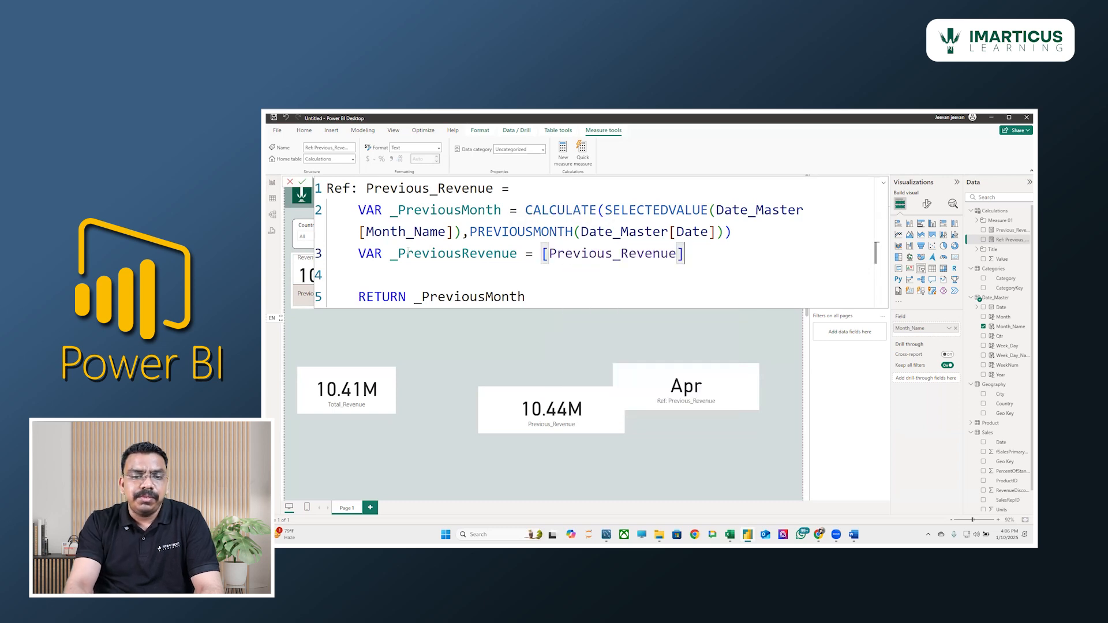
# - Insert an IF before _PreviousMonth in the RETURN expression, with SELECTEDVALUE(Date_Master[Month_Name]) starting its logical test
pyautogui.click(416, 298)
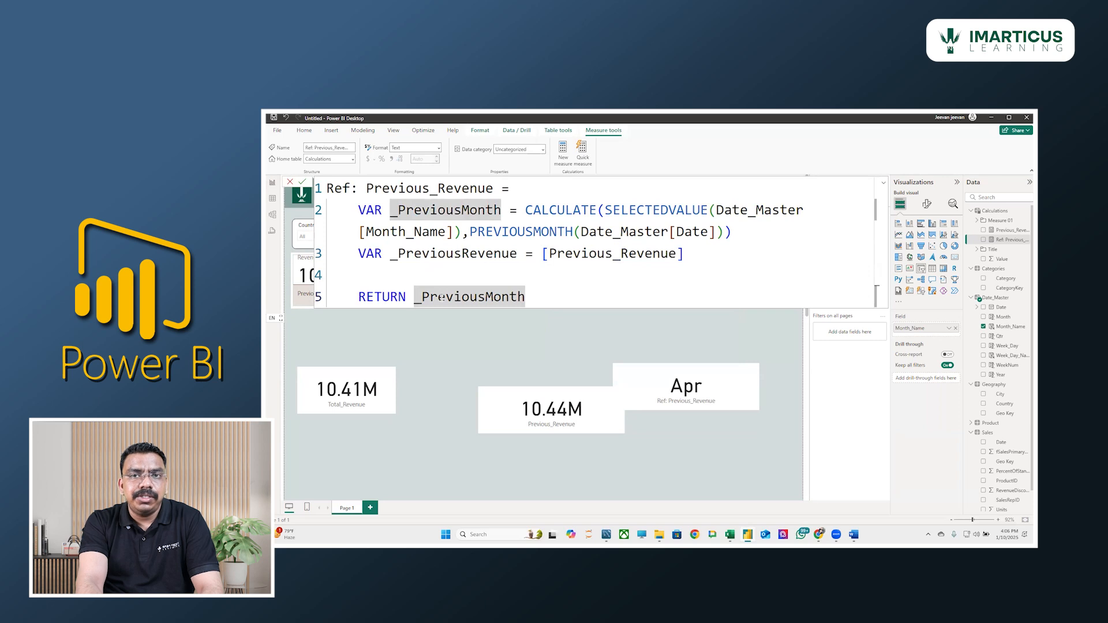
pyautogui.write('IF(')
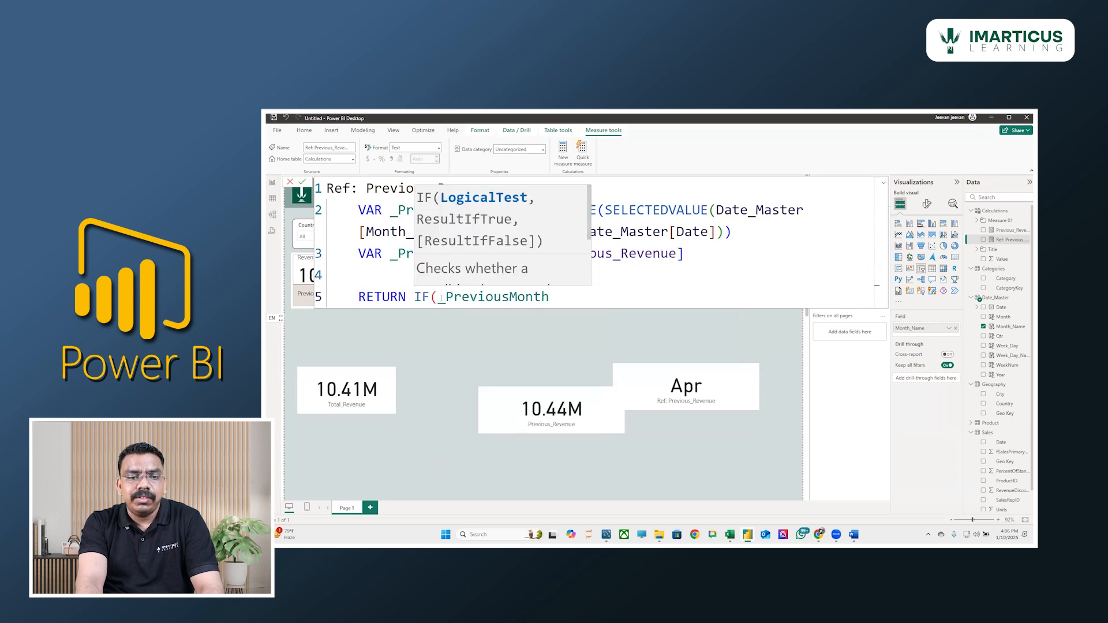
pyautogui.write('selec')
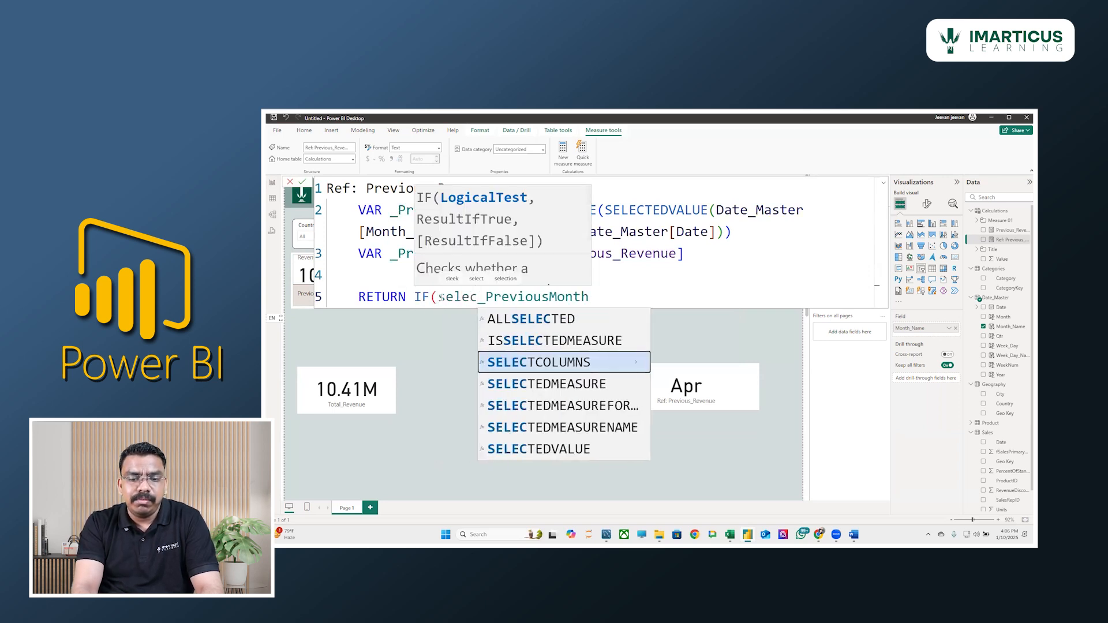
pyautogui.press('Down')
pyautogui.press('Down')
pyautogui.press('Down')
pyautogui.press('Down')
pyautogui.press('Tab')
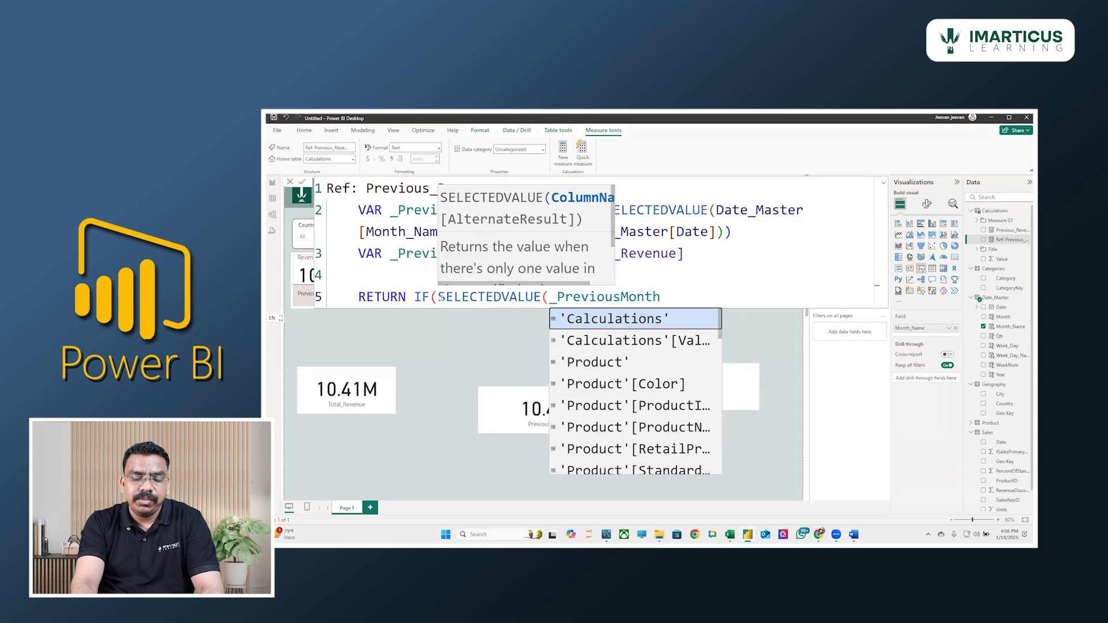
pyautogui.write('date')
pyautogui.press('Down')
pyautogui.press('Down')
pyautogui.press('Down')
pyautogui.press('Tab')
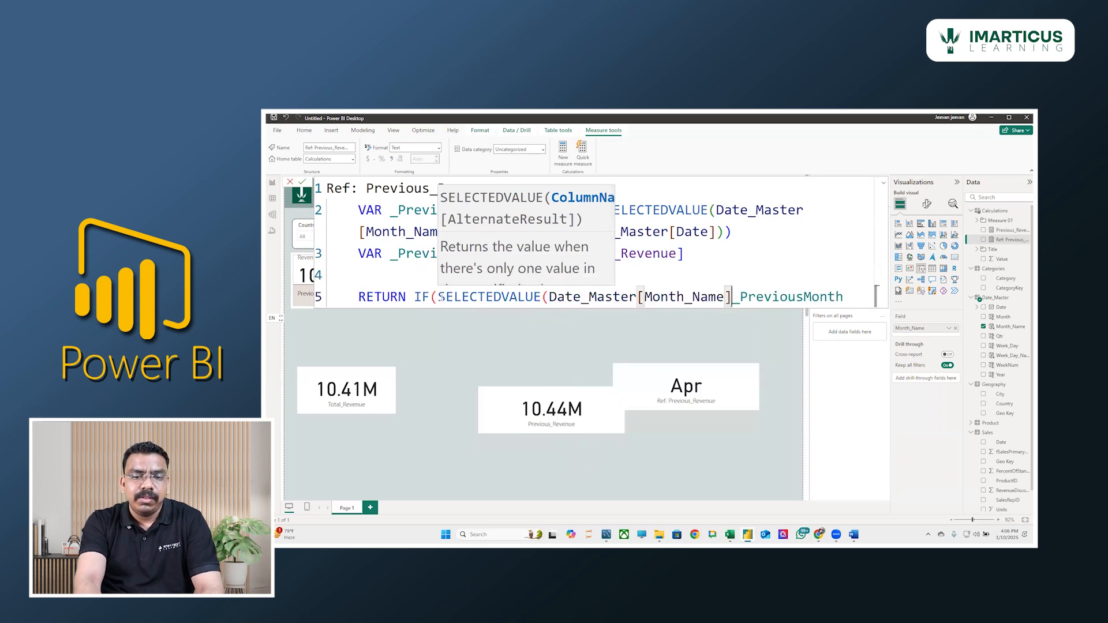
pyautogui.write(')')
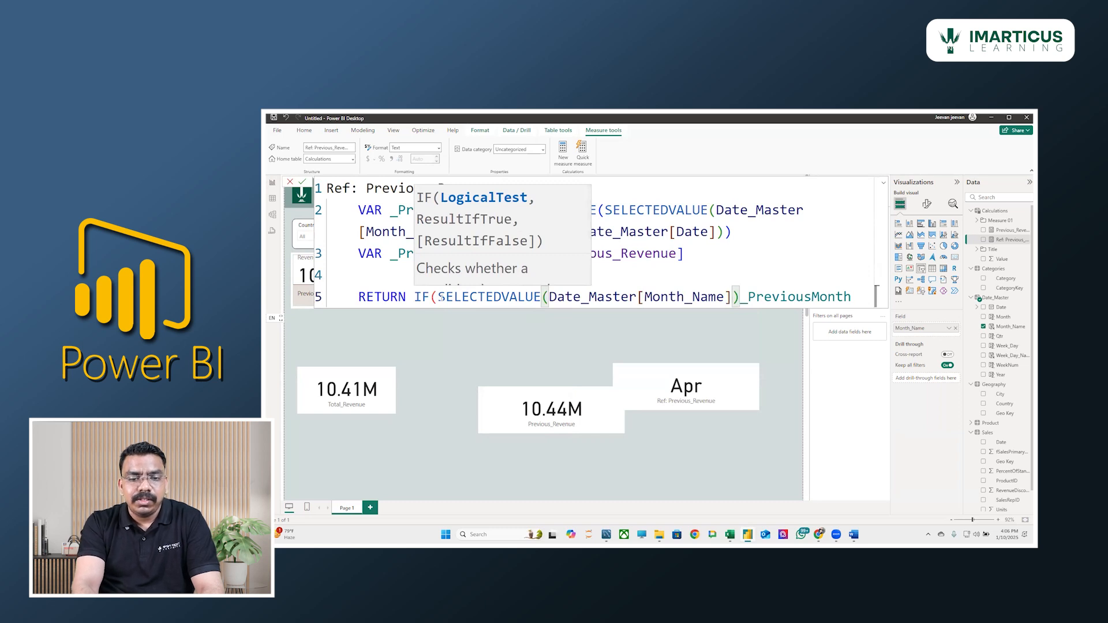
# - Complete the IF's logical test with <>BLANK() and make _PreviousMonth the start of its true result
pyautogui.write('<>')
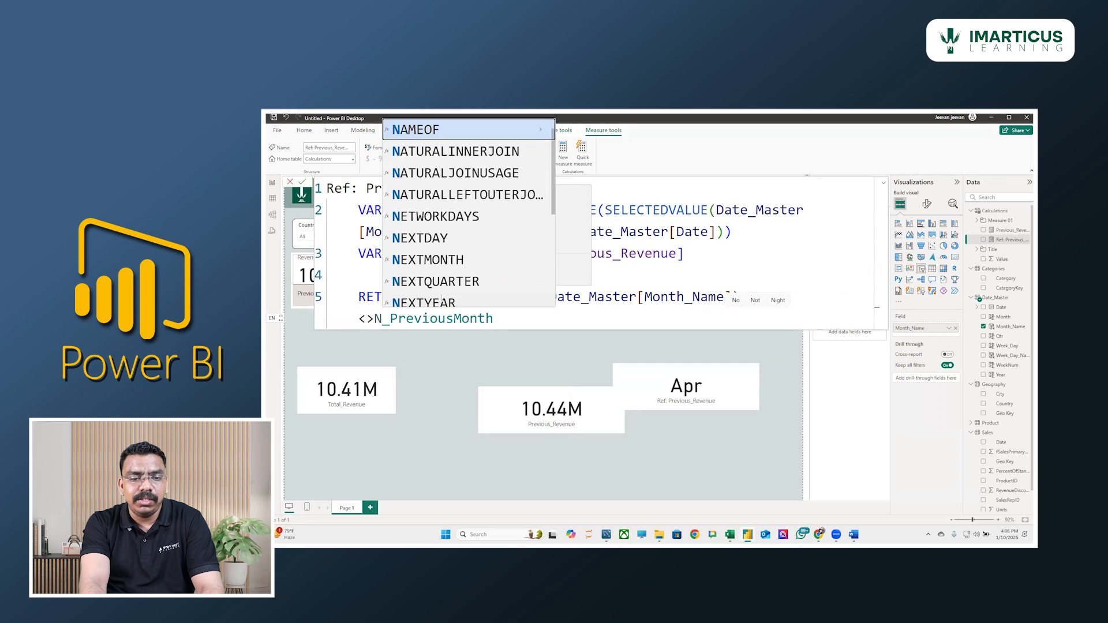
pyautogui.write('Bla')
pyautogui.press('Tab')
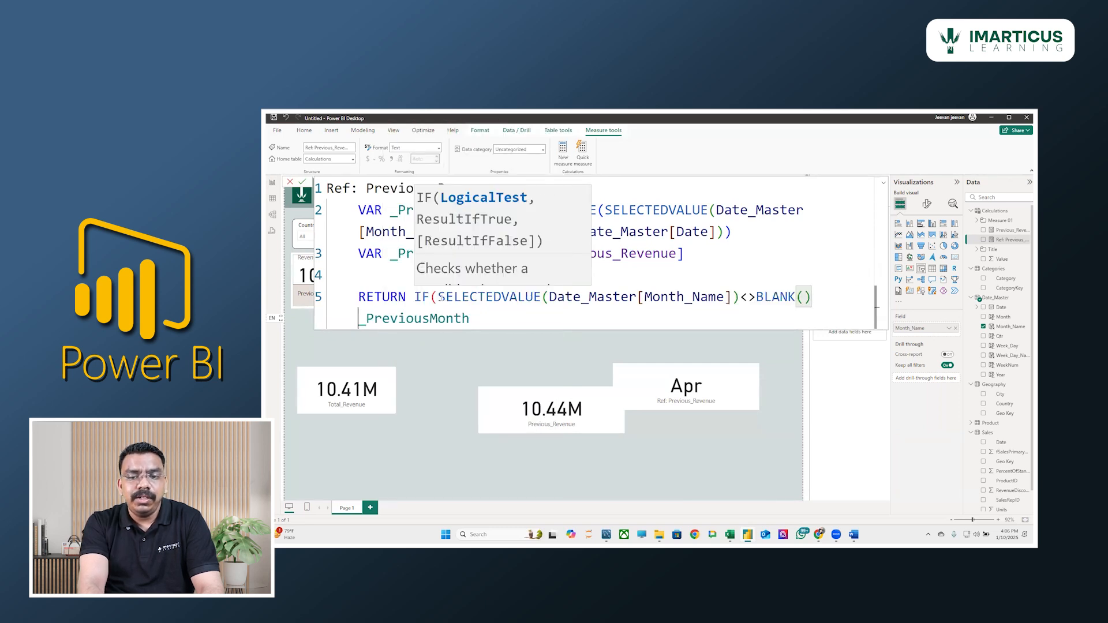
pyautogui.write(',')
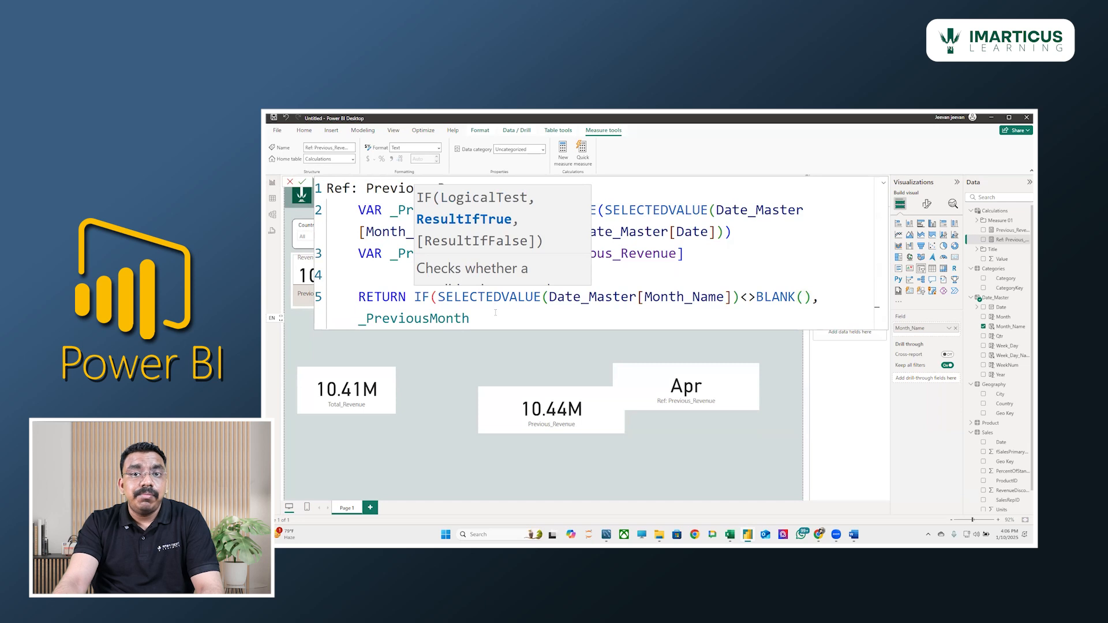
pyautogui.click(488, 319)
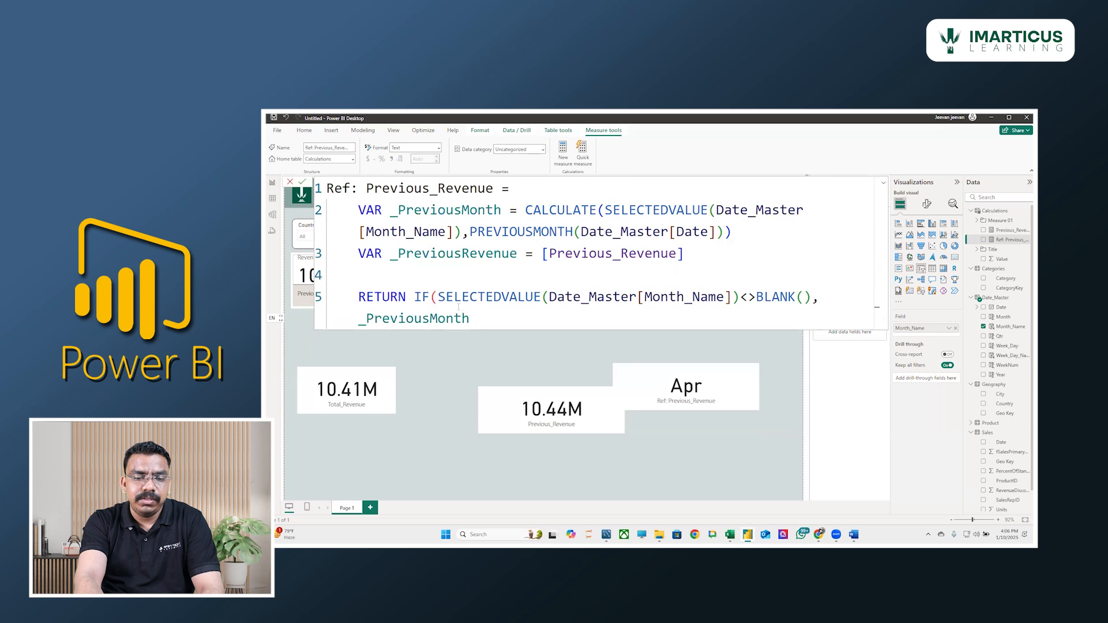
# - Append & " : " & after _PreviousMonth in the IF's true result of the Ref: Previous_Revenue measure
pyautogui.write('"')
pyautogui.press('BackSpace')
pyautogui.write('&:')
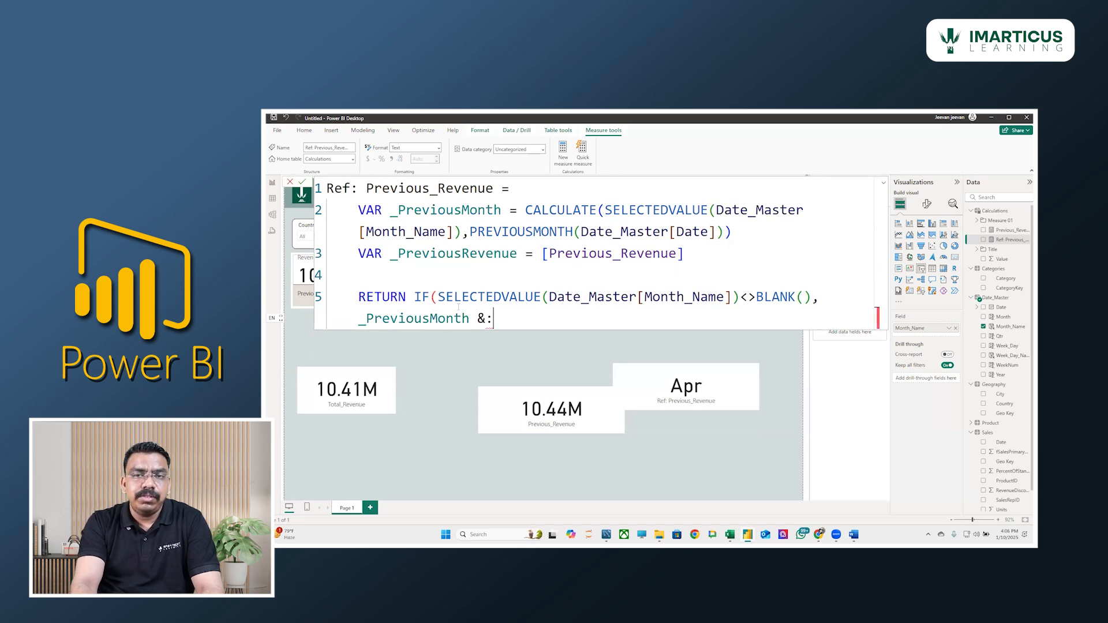
pyautogui.press('BackSpace')
pyautogui.write('"')
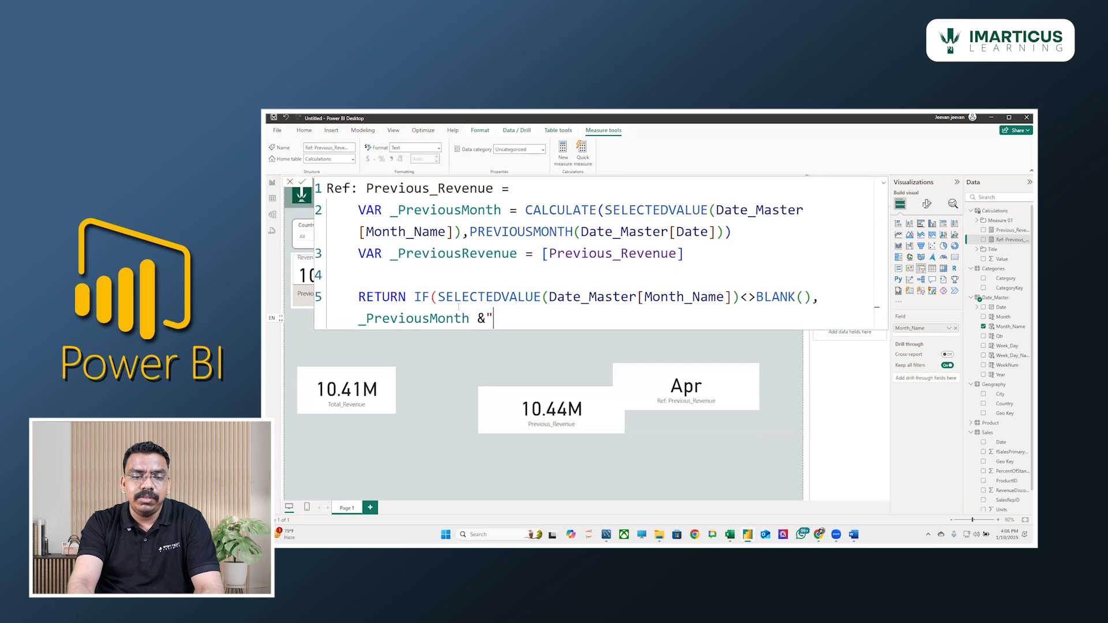
pyautogui.press('BackSpace')
pyautogui.write('"')
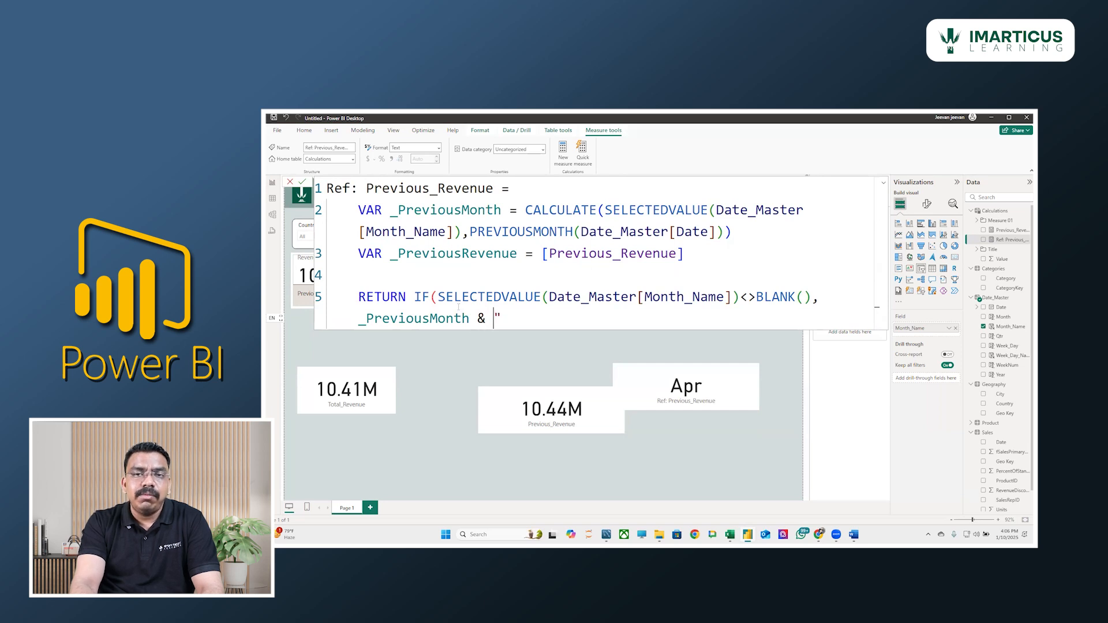
pyautogui.write(' : ')
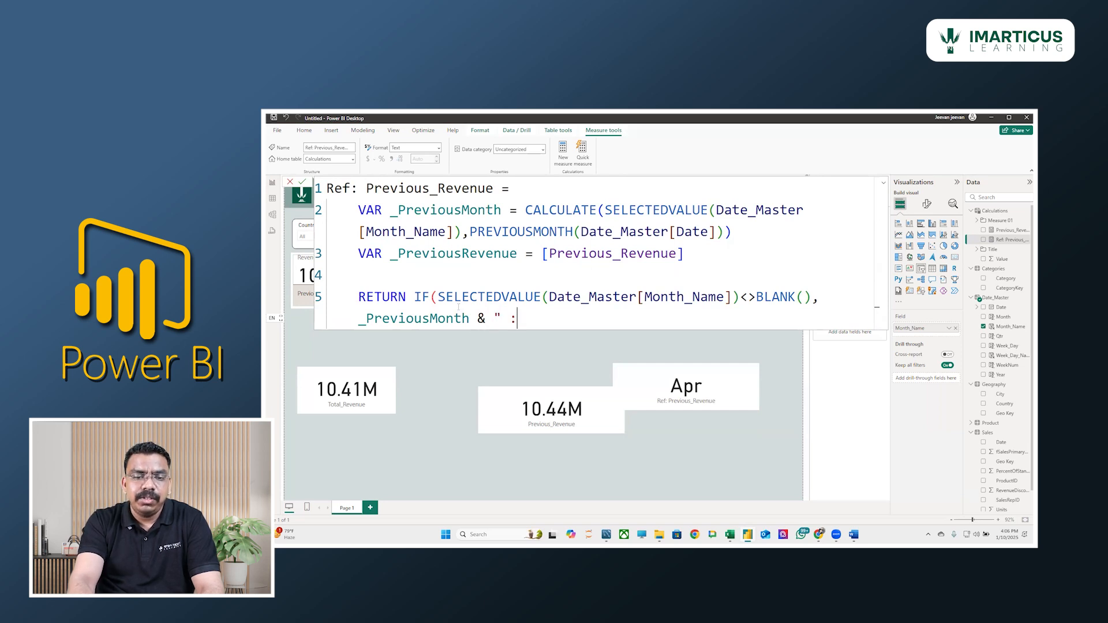
pyautogui.write('" &')
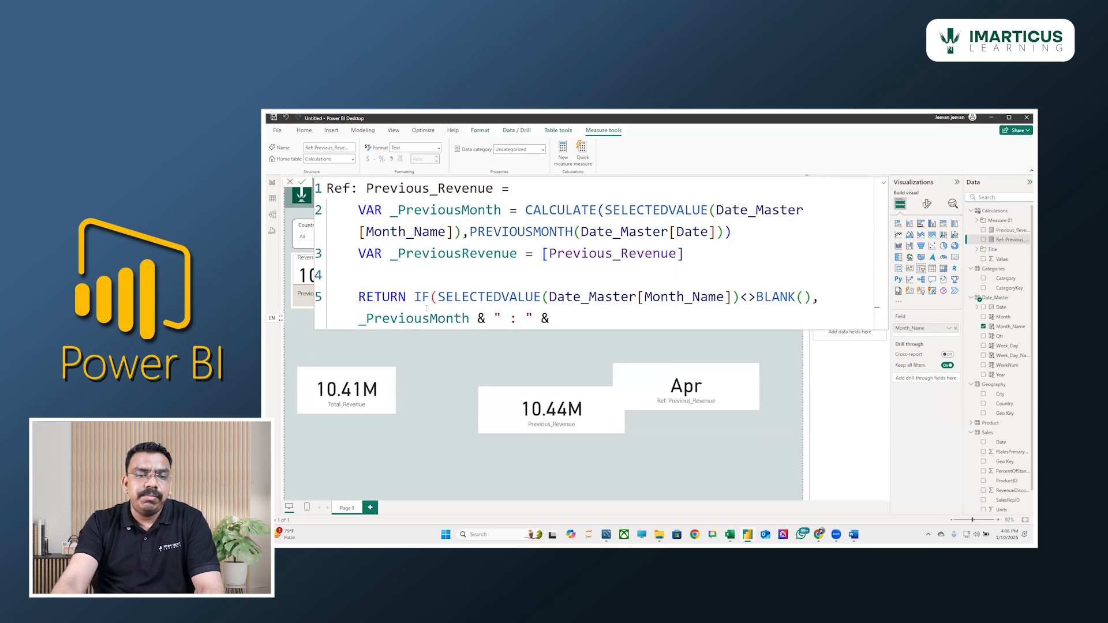
# - Complete the IF's true result with the _PreviousRevenue variable, close the function and commit the measure formula
pyautogui.doubleClick(412, 255)
pyautogui.hotkey('ctrl', 'c')
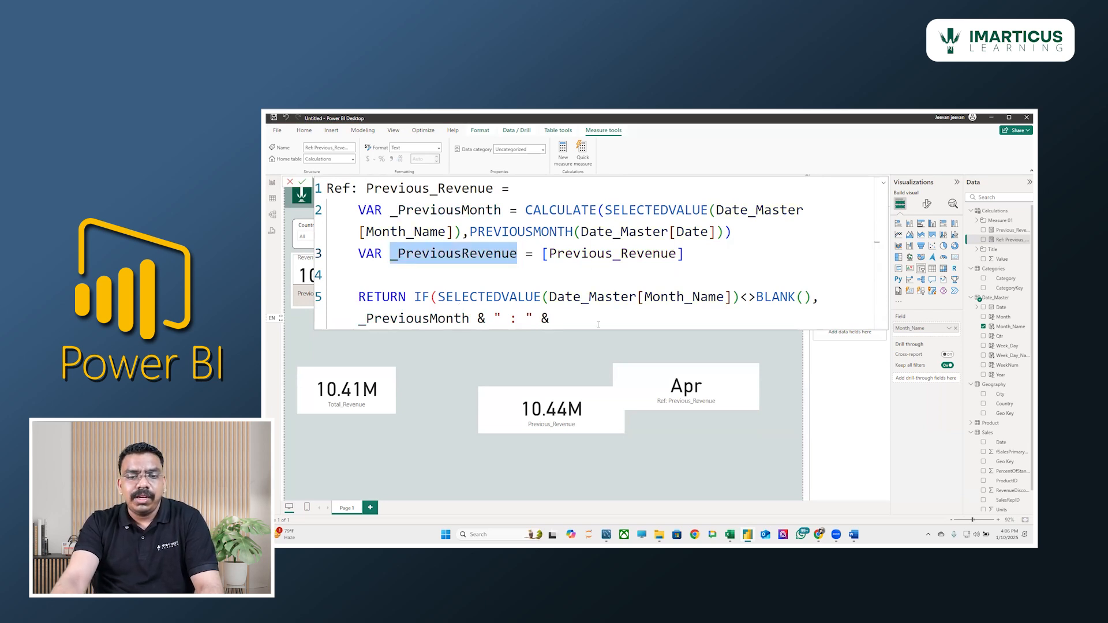
pyautogui.click(598, 324)
pyautogui.hotkey('ctrl', 'v')
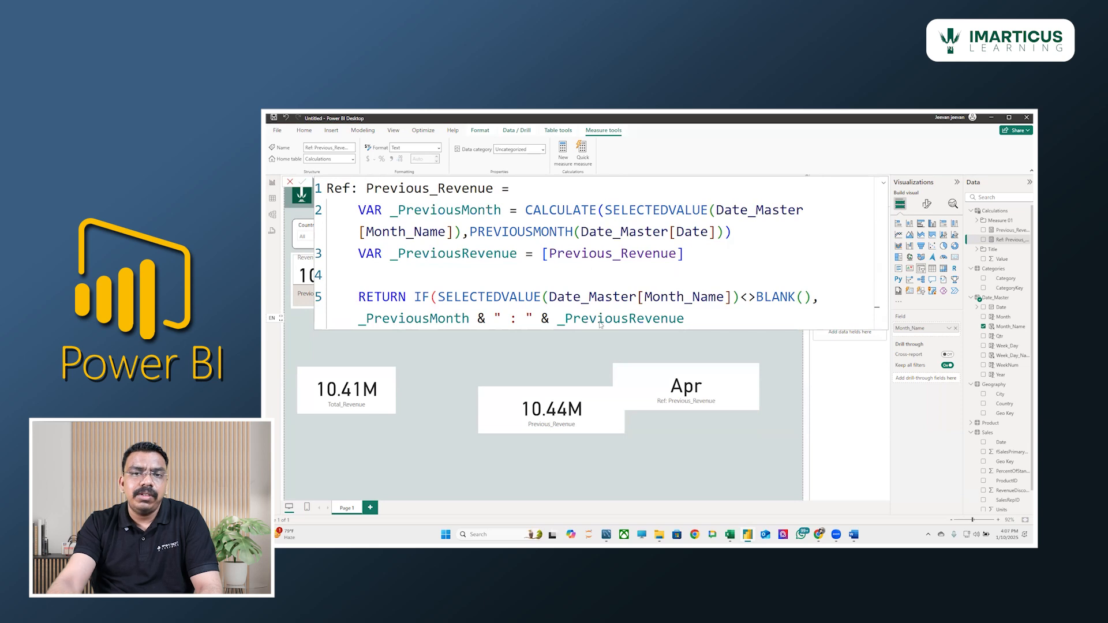
pyautogui.write(')')
pyautogui.press('Return')
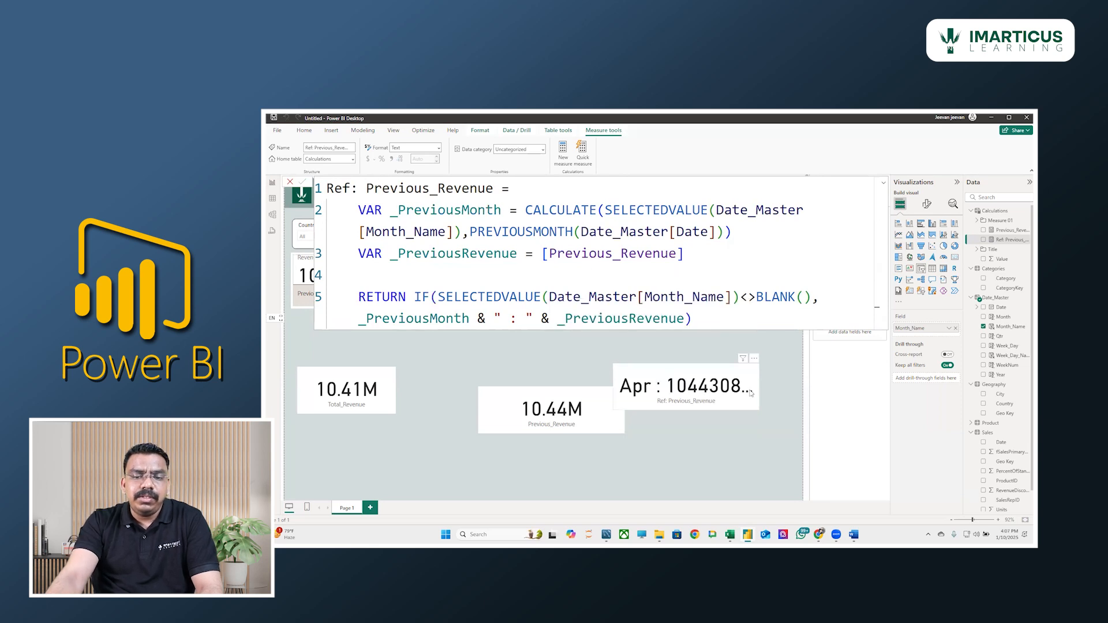
# - Widen the Ref: Previous_Revenue card and shift it left on the canvas so it partly overlaps the Previous_Revenue card
pyautogui.click(751, 394)
pyautogui.moveTo(759, 388); pyautogui.dragTo(787, 390)
pyautogui.moveTo(668, 390); pyautogui.dragTo(577, 388)
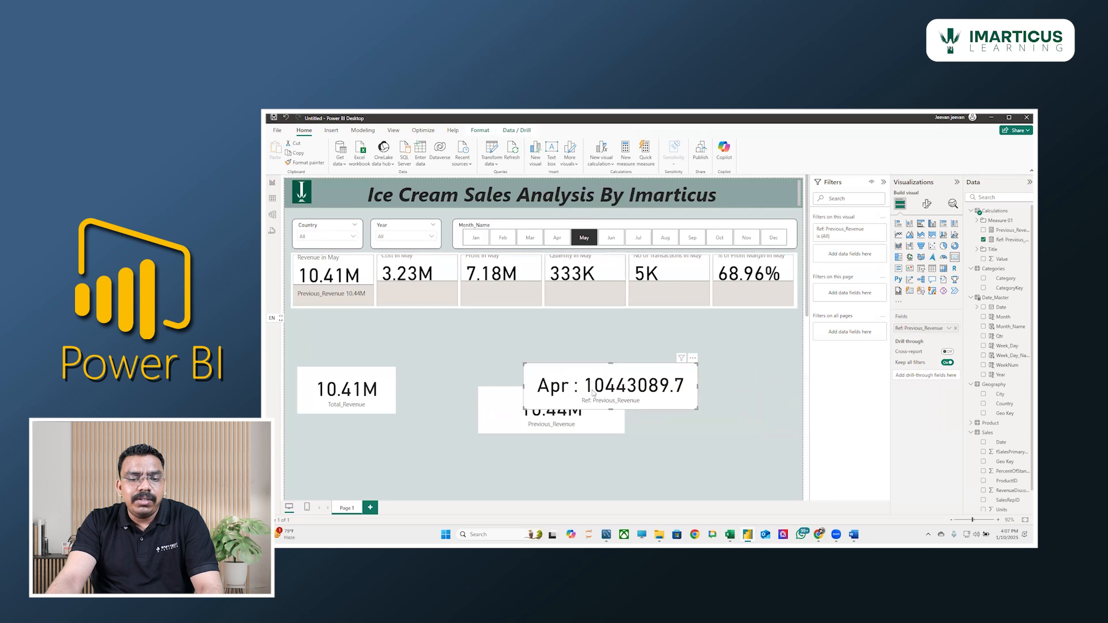
# - Insert a FORMAT function around _PreviousRevenue in the RETURN expression of the Ref: Previous_Revenue measure
pyautogui.click(1007, 240)
pyautogui.click(559, 321)
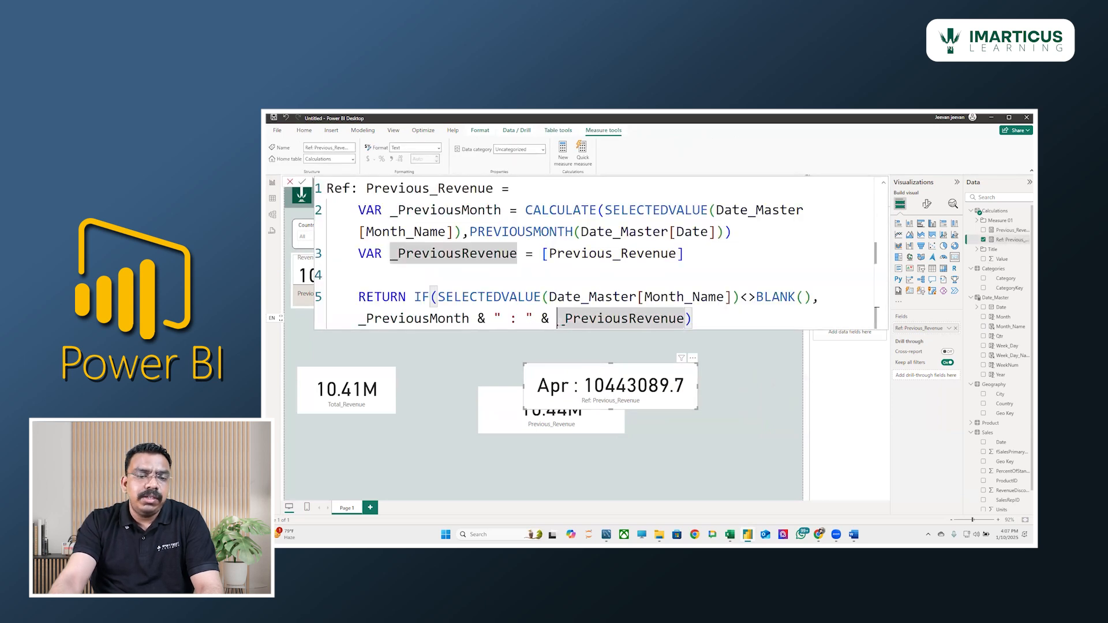
pyautogui.write('for')
pyautogui.press('Tab')
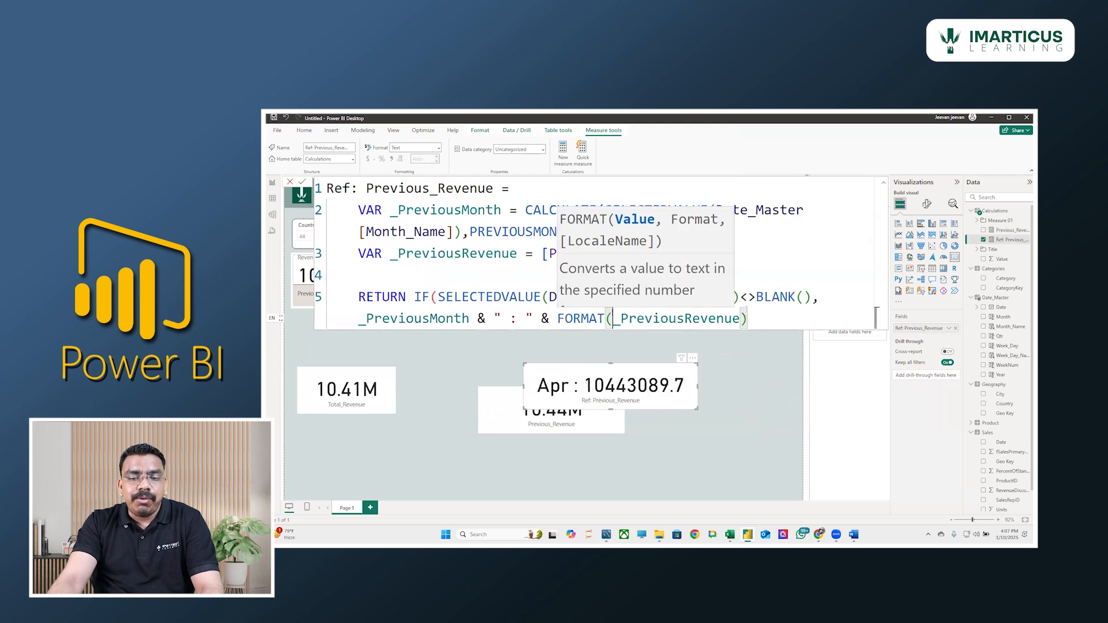
pyautogui.click(758, 317)
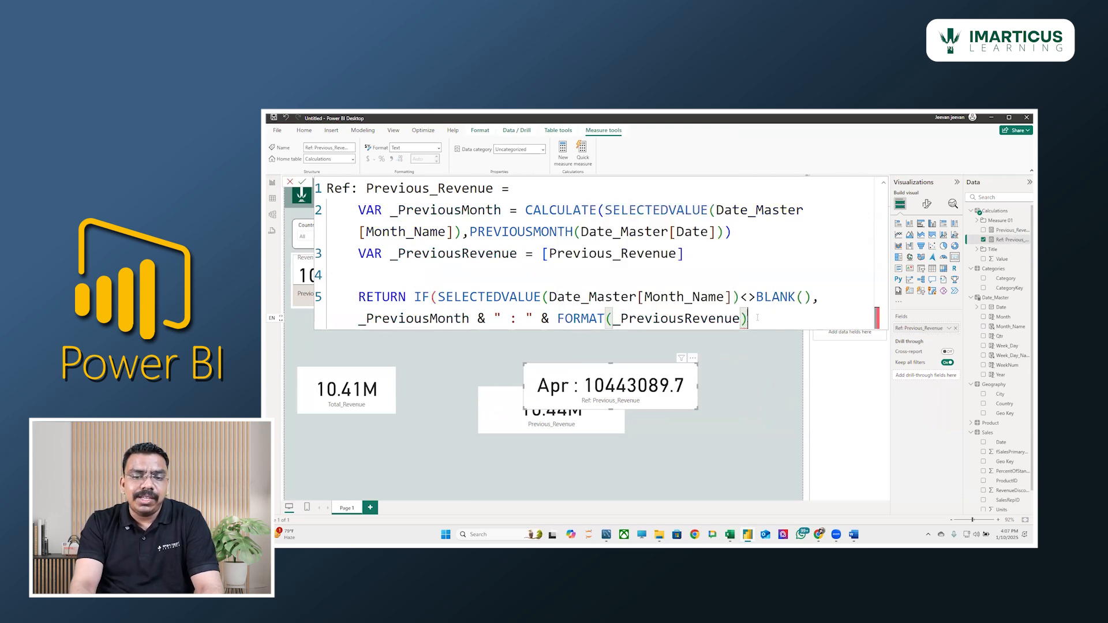
pyautogui.click(606, 319)
pyautogui.press('Right')
pyautogui.press('BackSpace')
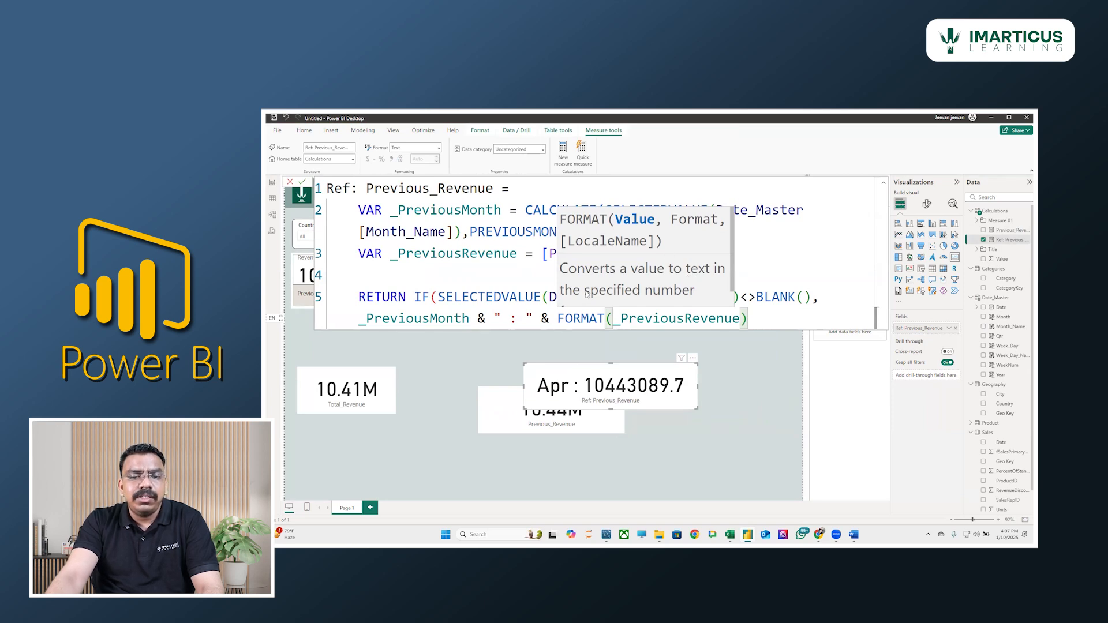
pyautogui.scroll(-1, 640, 285)
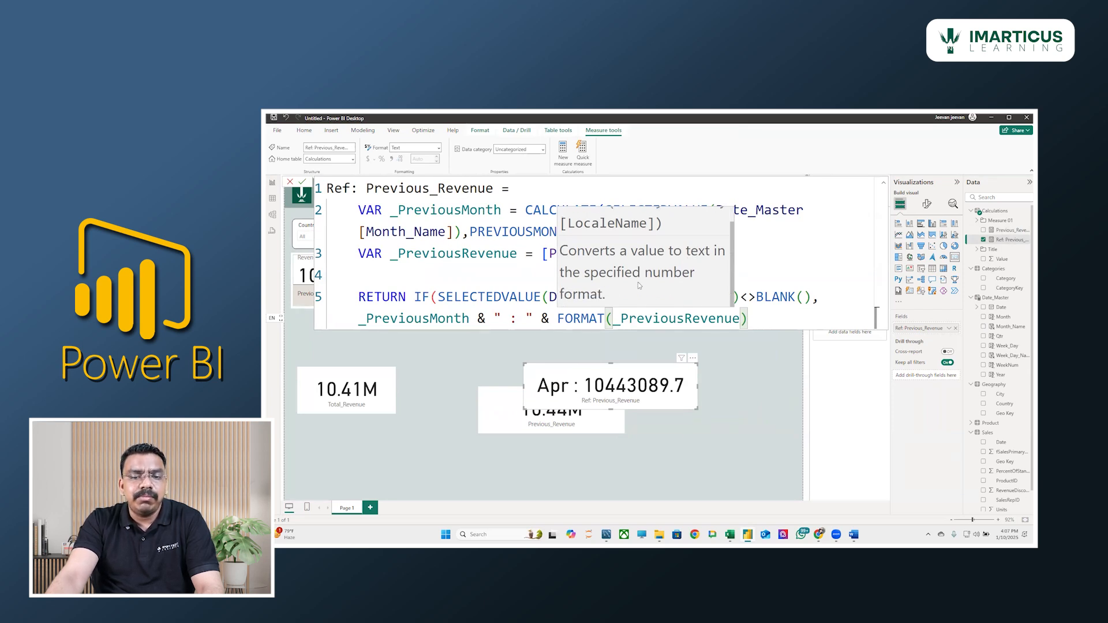
pyautogui.click(740, 320)
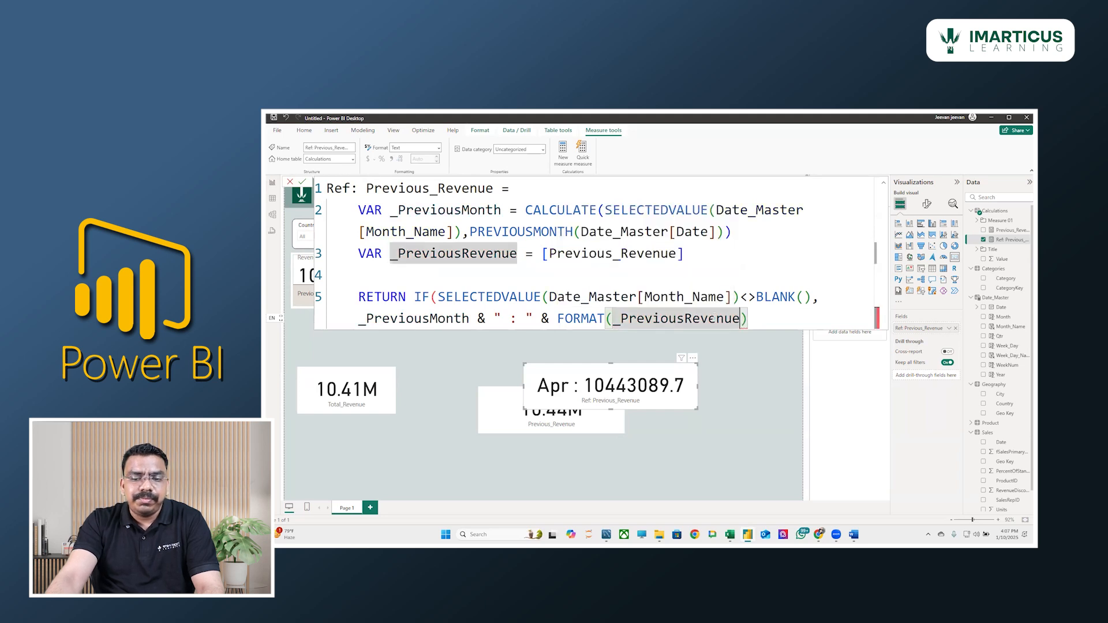
# - Give FORMAT the format string "#,##", close both FORMAT and IF, and commit the measure
pyautogui.write(',')
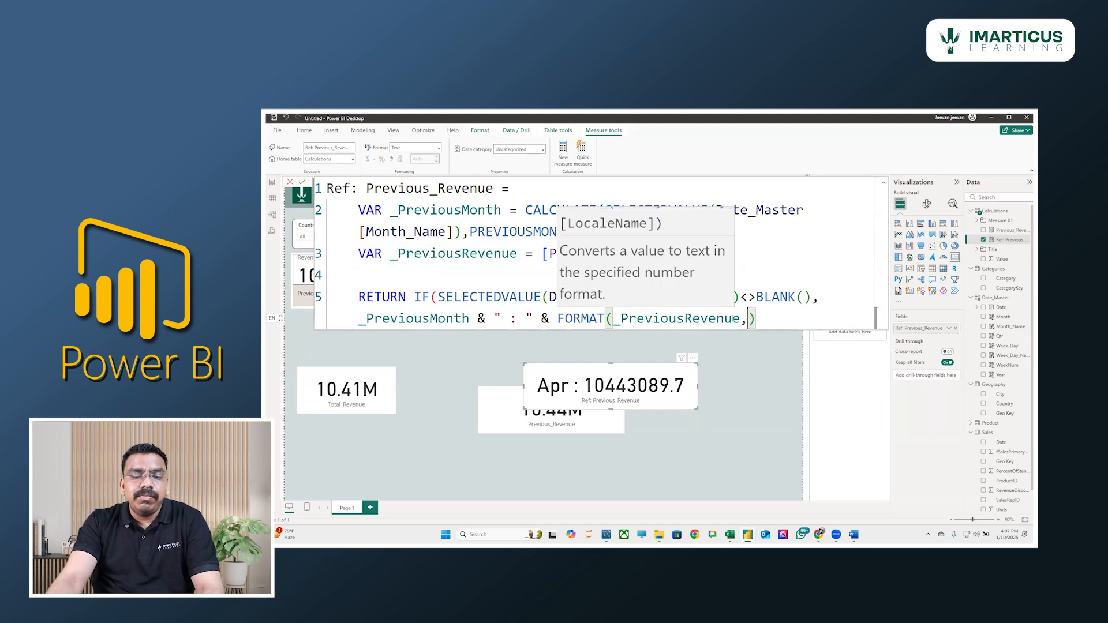
pyautogui.press('BackSpace')
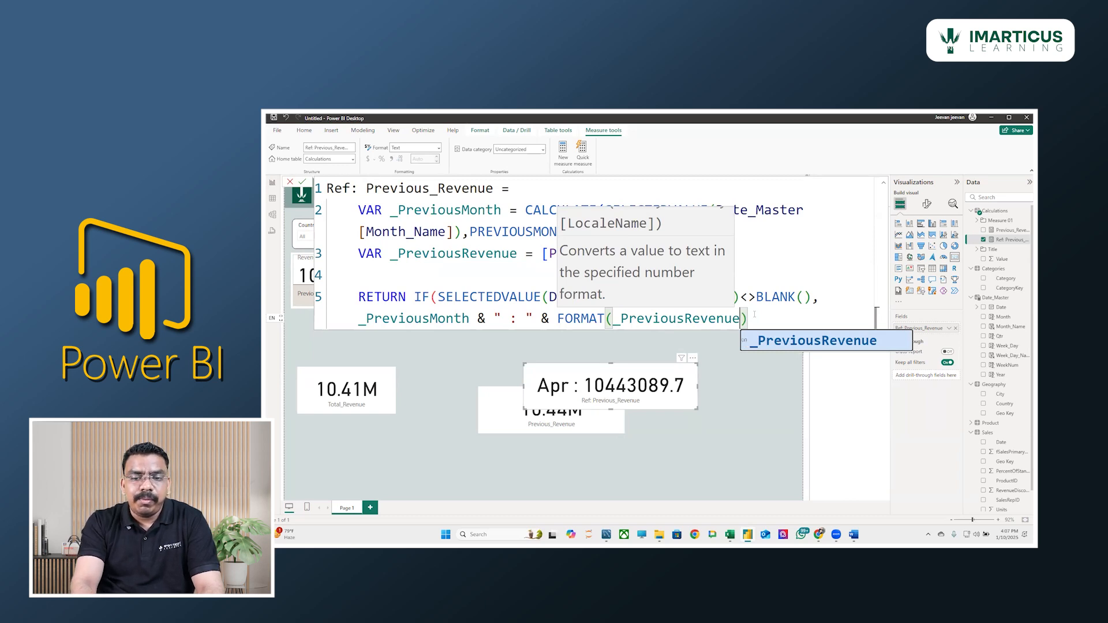
pyautogui.write(',')
pyautogui.write('"3')
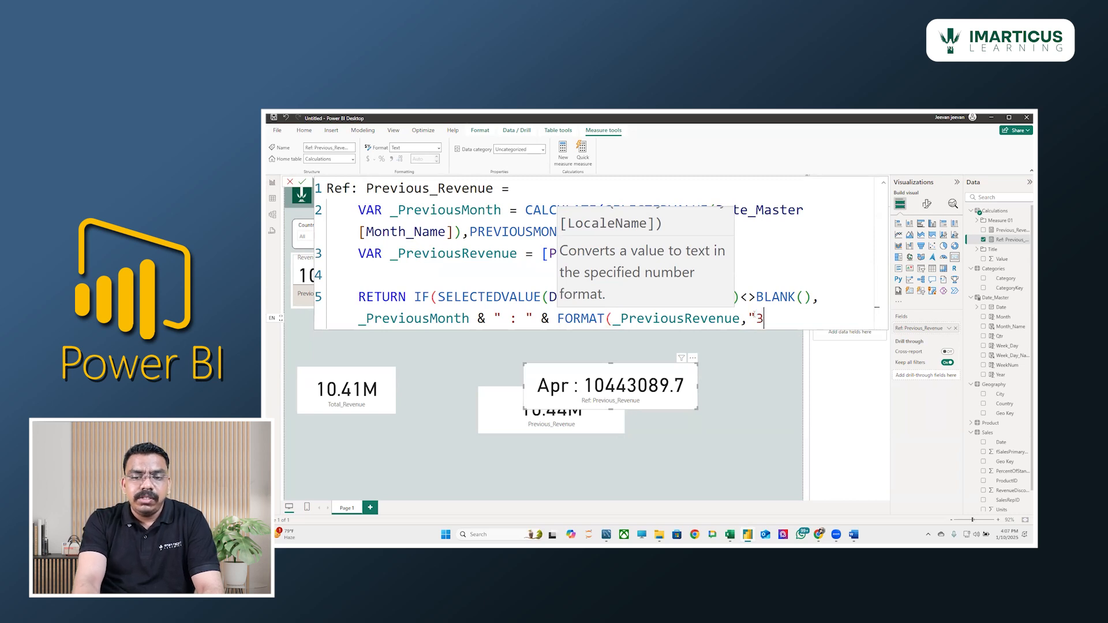
pyautogui.press('Delete')
pyautogui.write('##')
pyautogui.press('BackSpace')
pyautogui.write(',##')
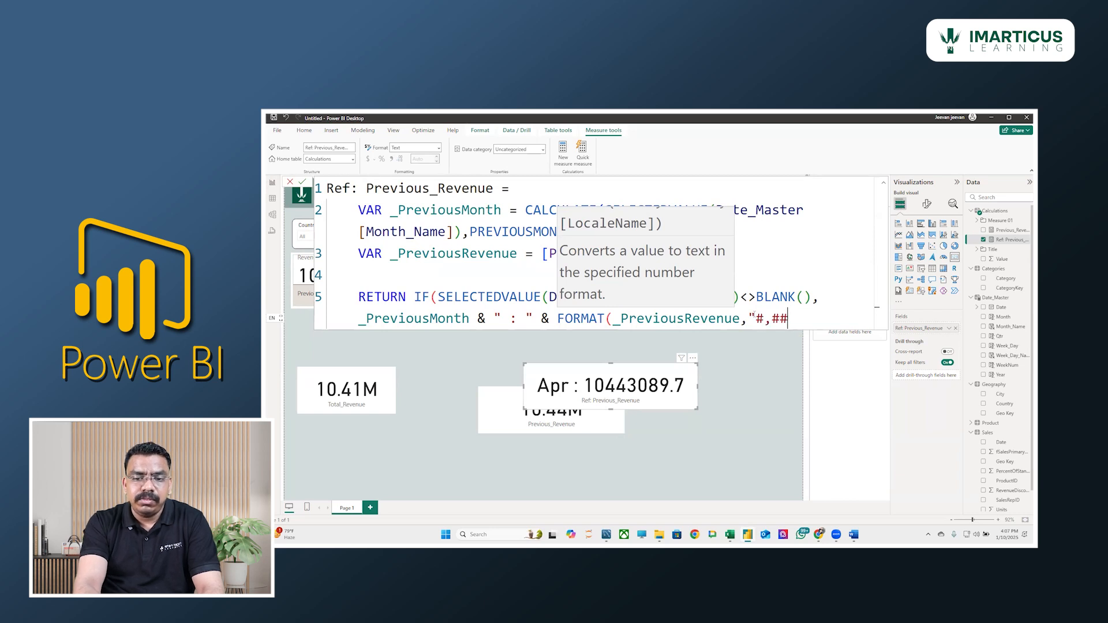
pyautogui.write('"')
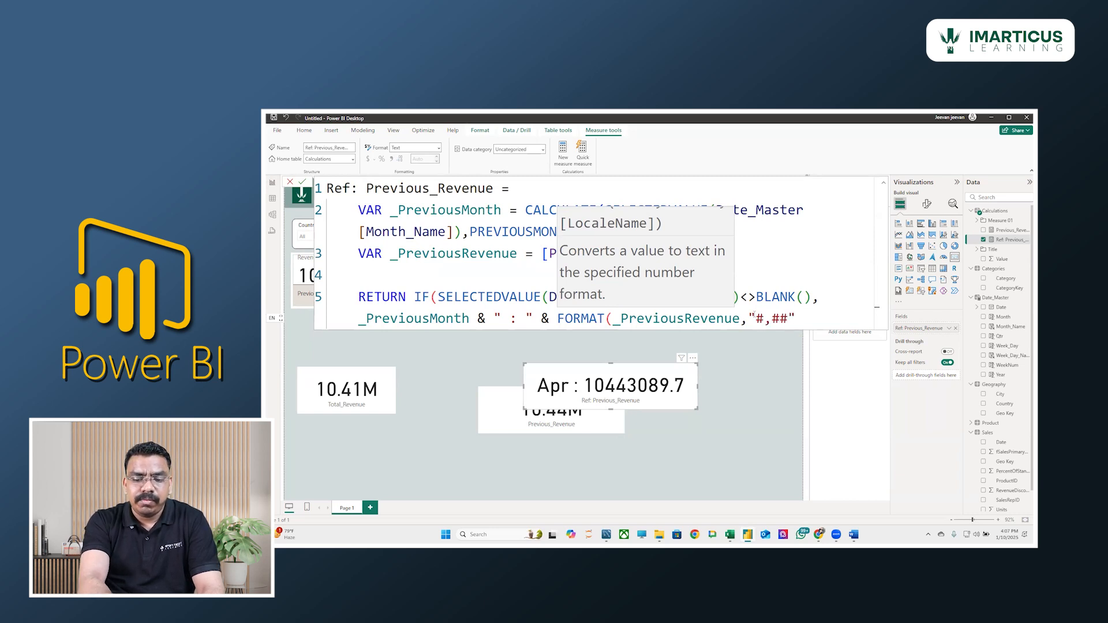
pyautogui.write('))')
pyautogui.press('Return')
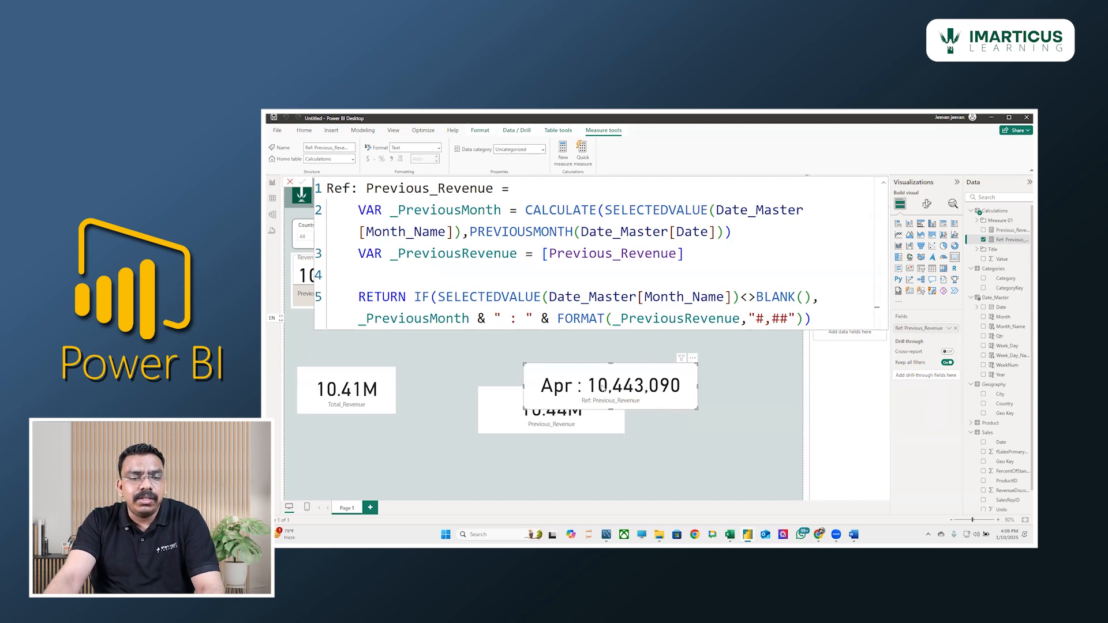
# - Remove the Previous_Revenue reference label from the Total_Revenue series of the KPI card visual
pyautogui.click(758, 389)
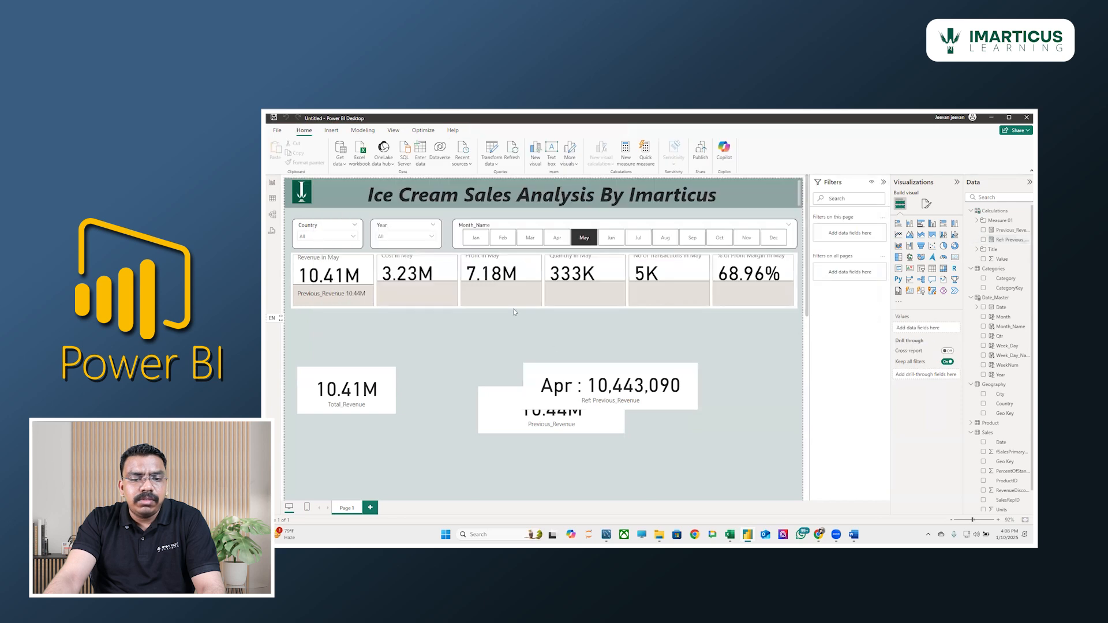
pyautogui.click(927, 204)
pyautogui.click(912, 326)
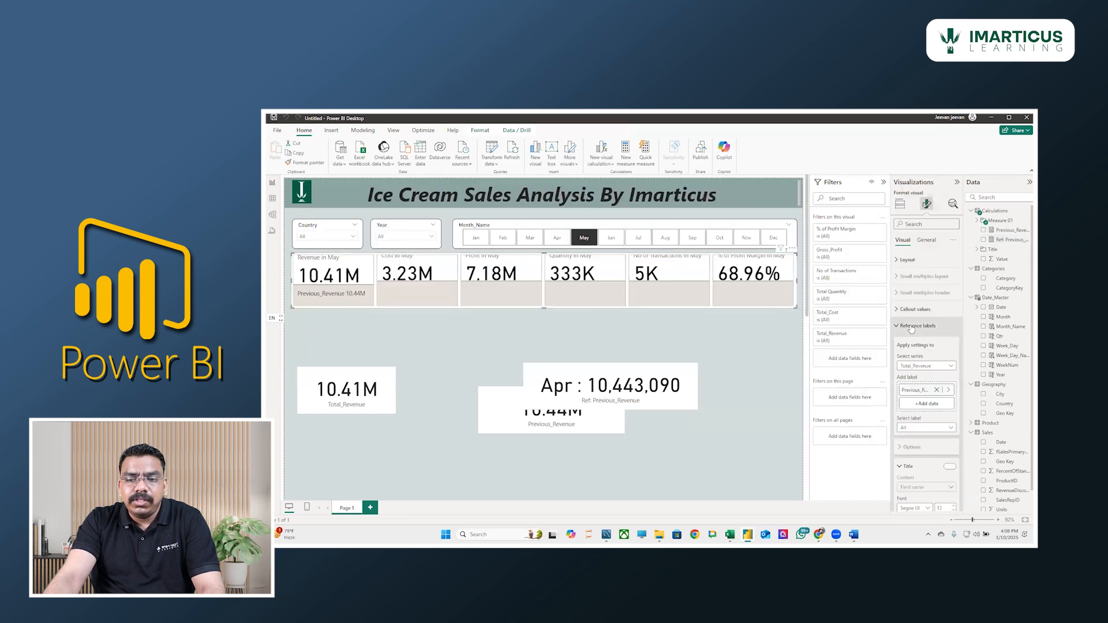
pyautogui.click(937, 390)
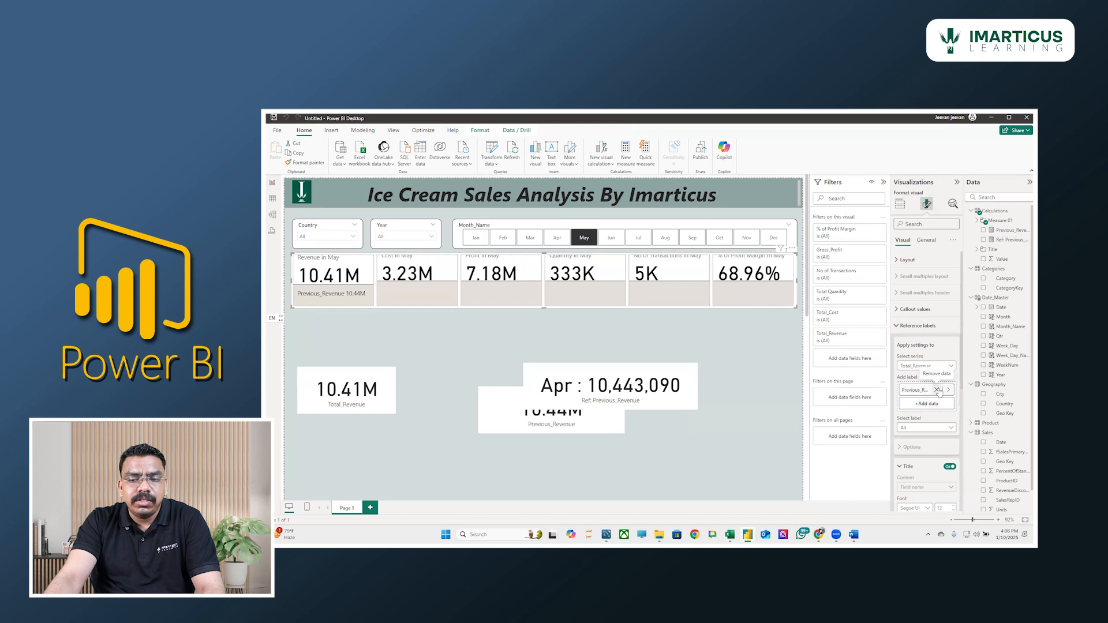
pyautogui.click(939, 392)
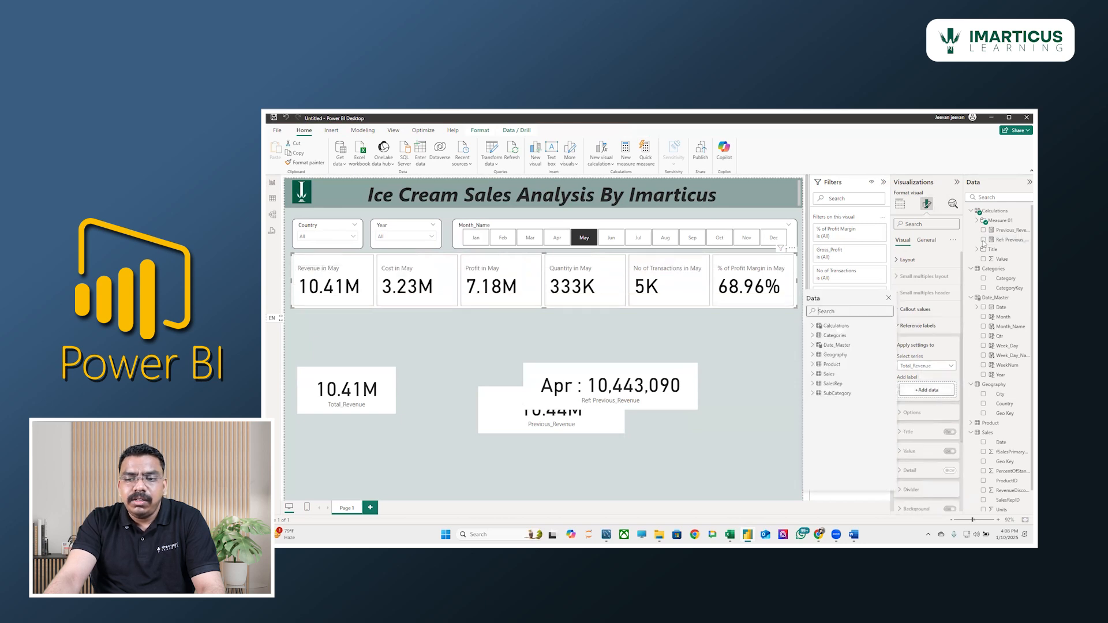
# - Add the Ref: Previous_Revenue measure to the KPI card visual and set it as the Total_Revenue series' reference label
pyautogui.click(984, 240)
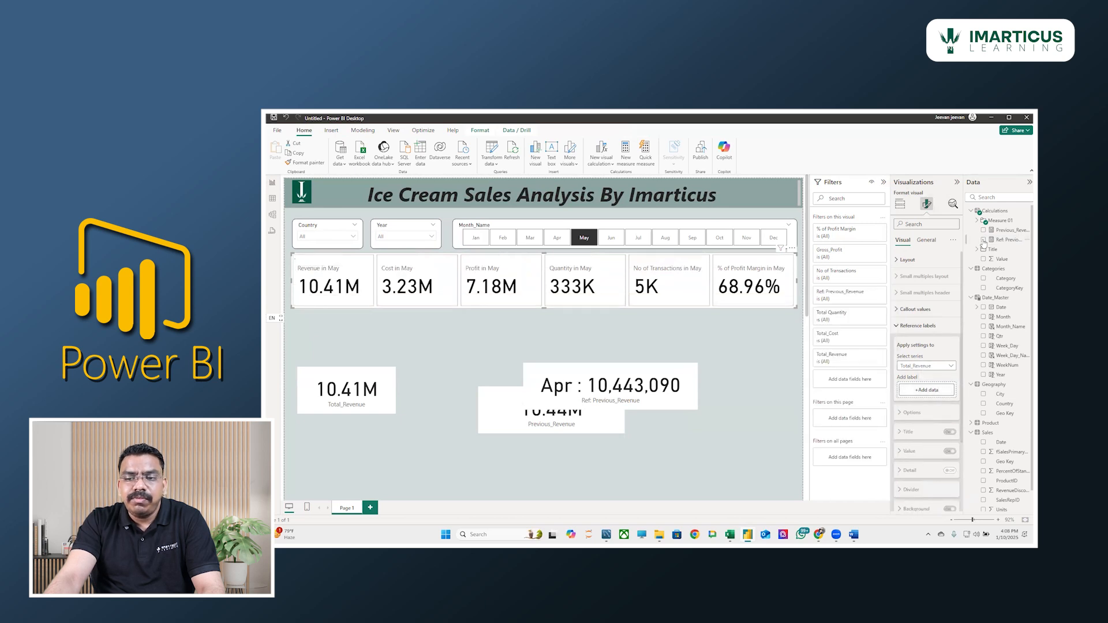
pyautogui.click(927, 390)
pyautogui.write('ref')
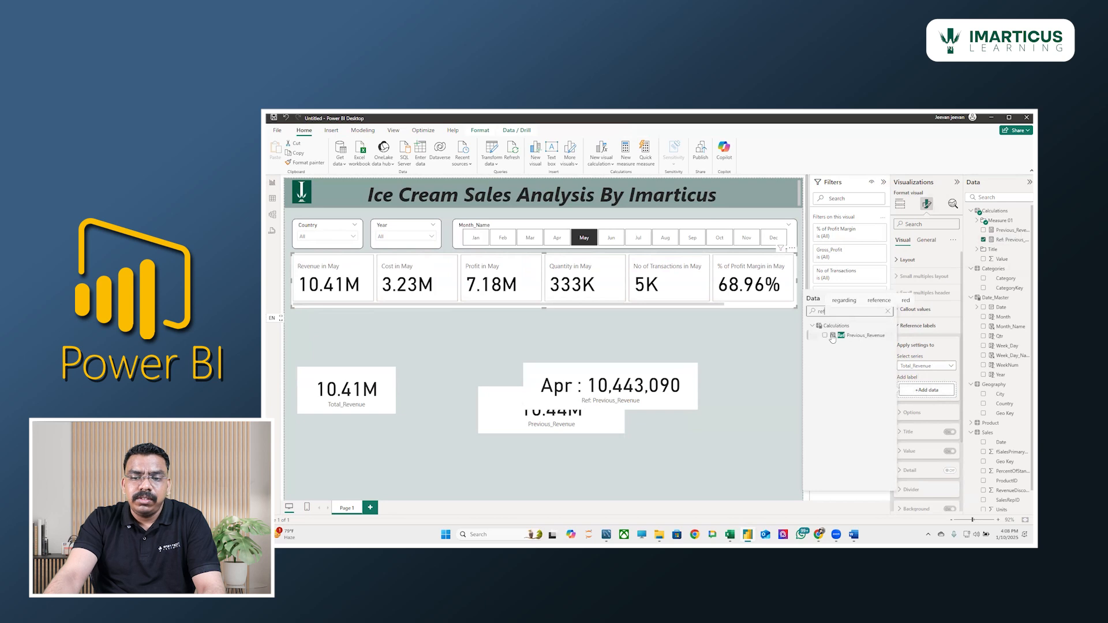
pyautogui.click(825, 336)
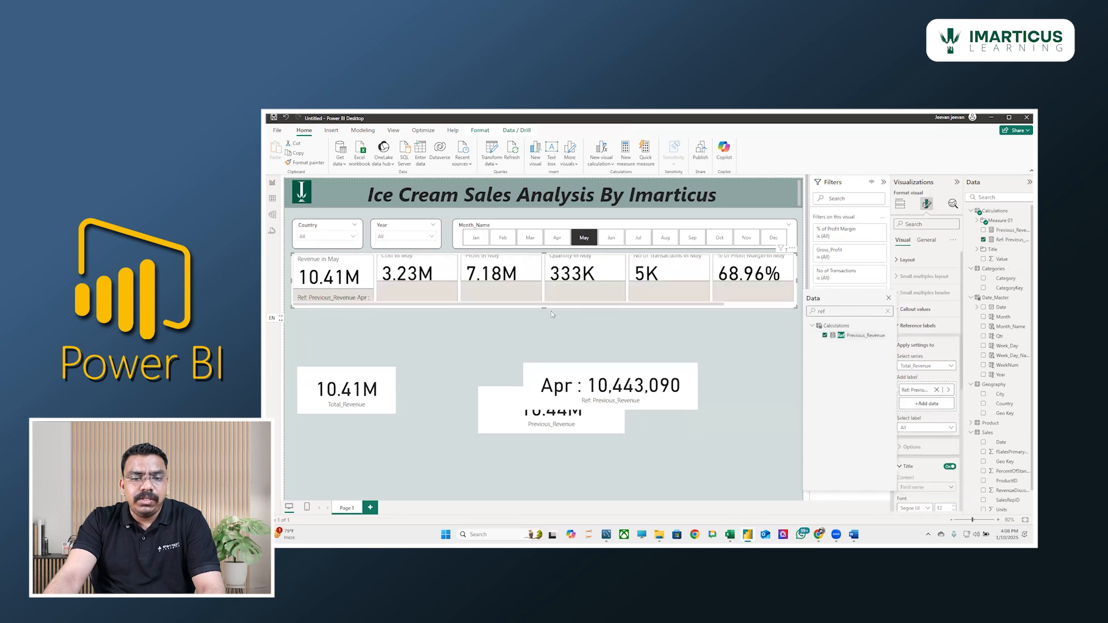
# - Make the KPI card visual slightly taller and turn off the reference label's title
pyautogui.moveTo(544, 308); pyautogui.dragTo(544, 325)
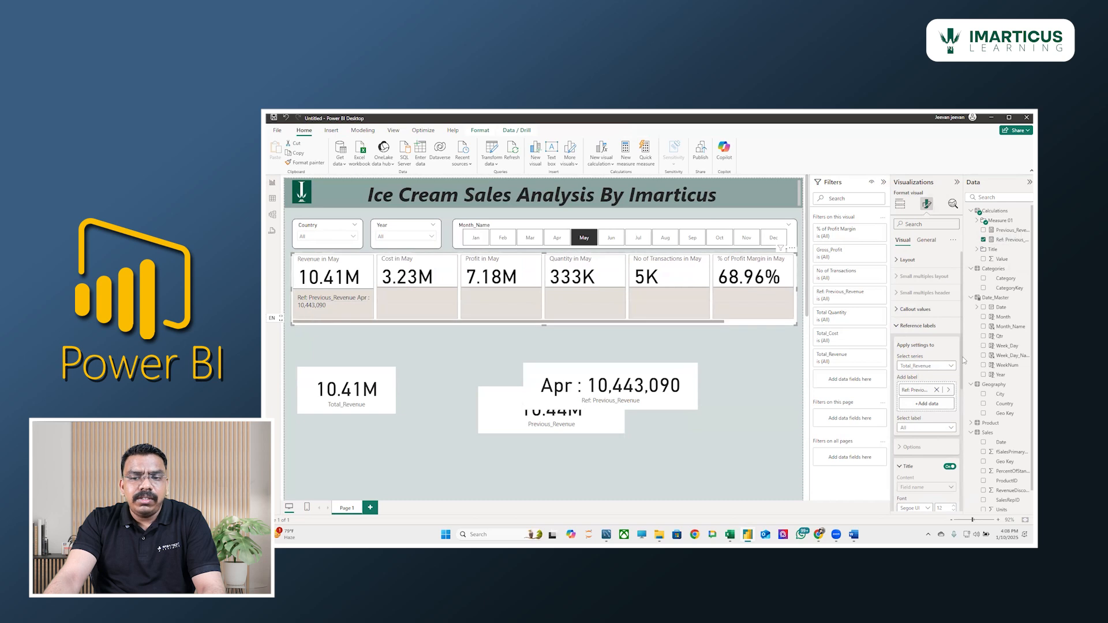
pyautogui.click(950, 468)
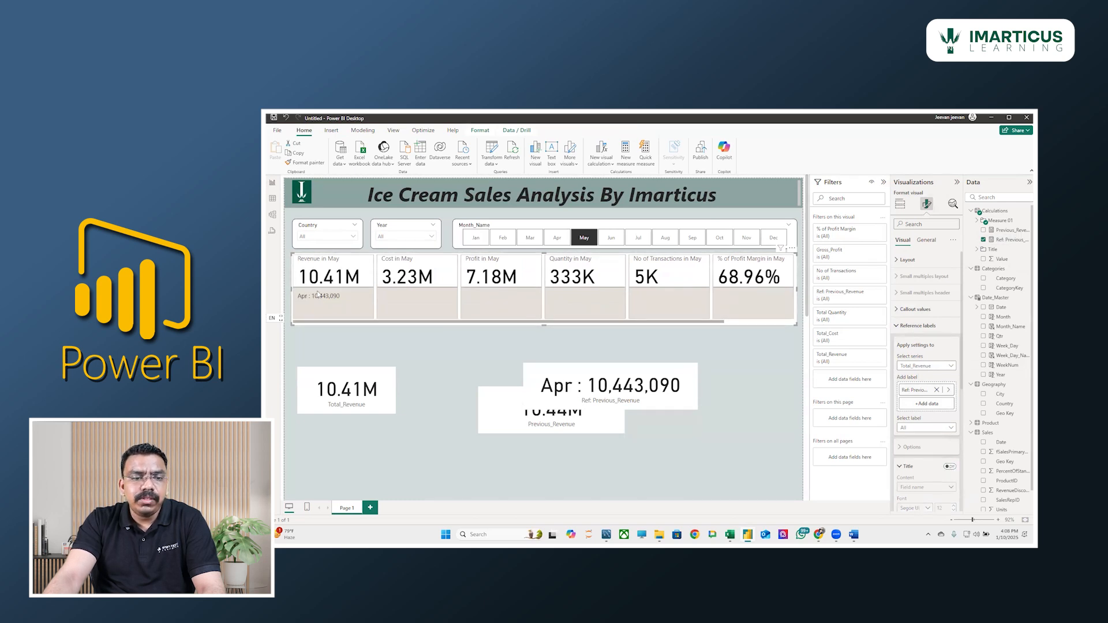
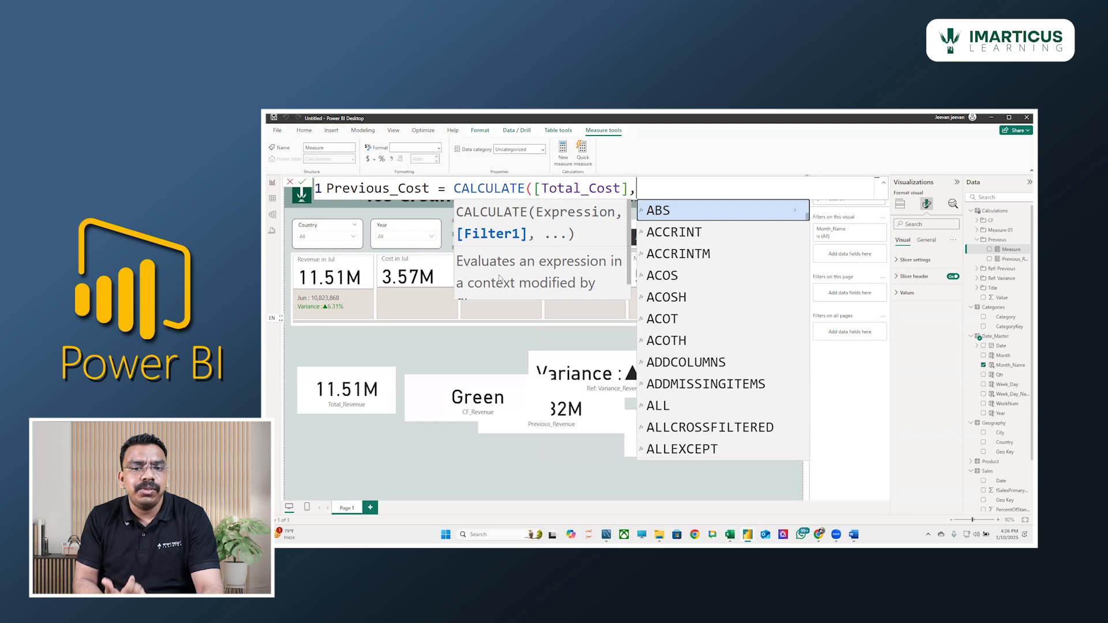
# - Start the filter argument of CALCULATE in the Previous_Cost measure with the DATEADD function and review its syntax
pyautogui.write('date')
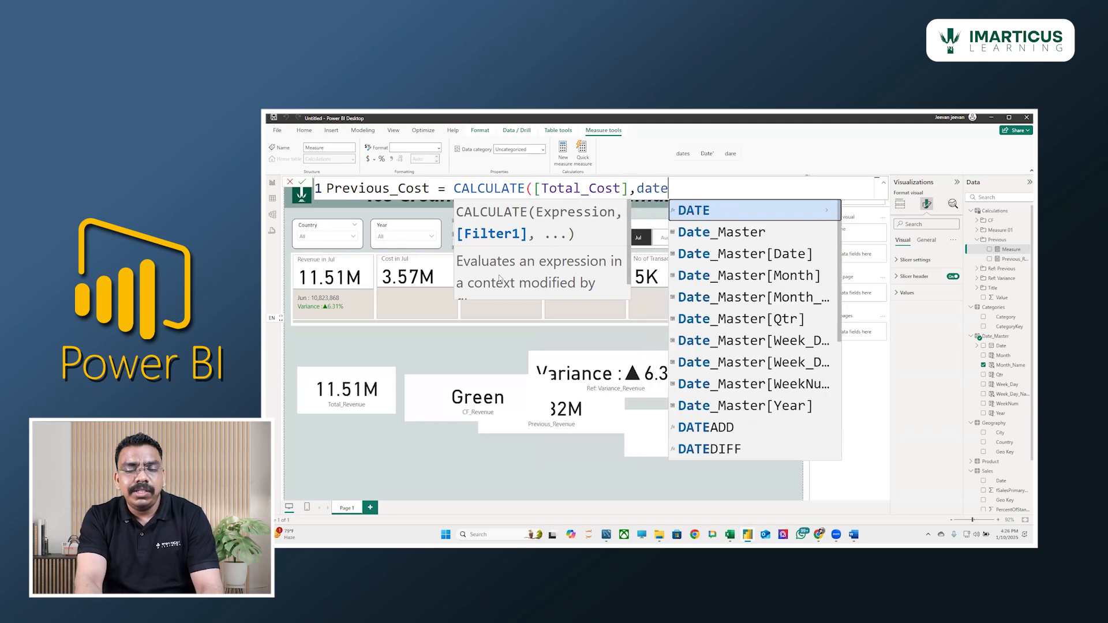
pyautogui.press('Down')
pyautogui.press('Down')
pyautogui.press('Down')
pyautogui.press('Down')
pyautogui.press('Down')
pyautogui.press('Down')
pyautogui.press('Down')
pyautogui.press('Down')
pyautogui.press('Down')
pyautogui.press('Down')
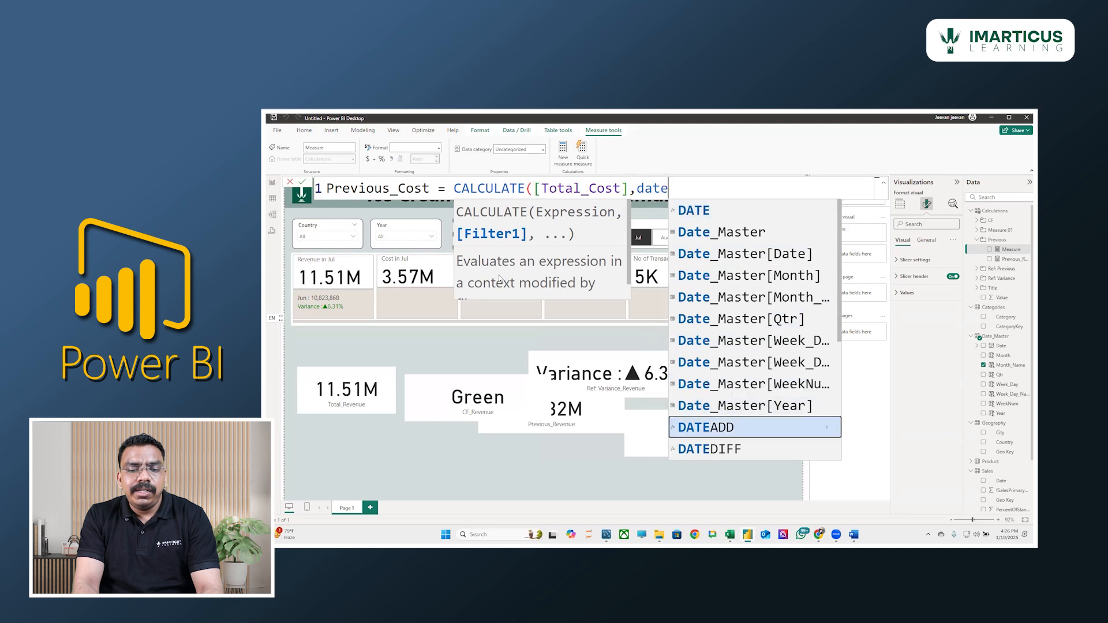
pyautogui.press('Tab')
pyautogui.press('Escape')
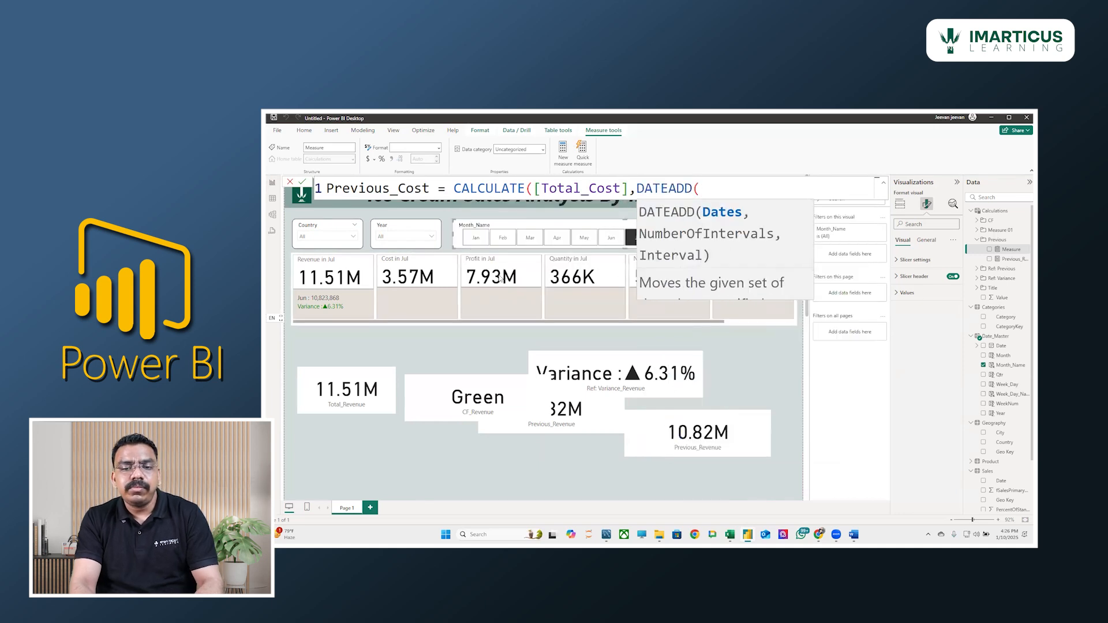
pyautogui.scroll(-2, 721, 231)
pyautogui.scroll(2, 721, 231)
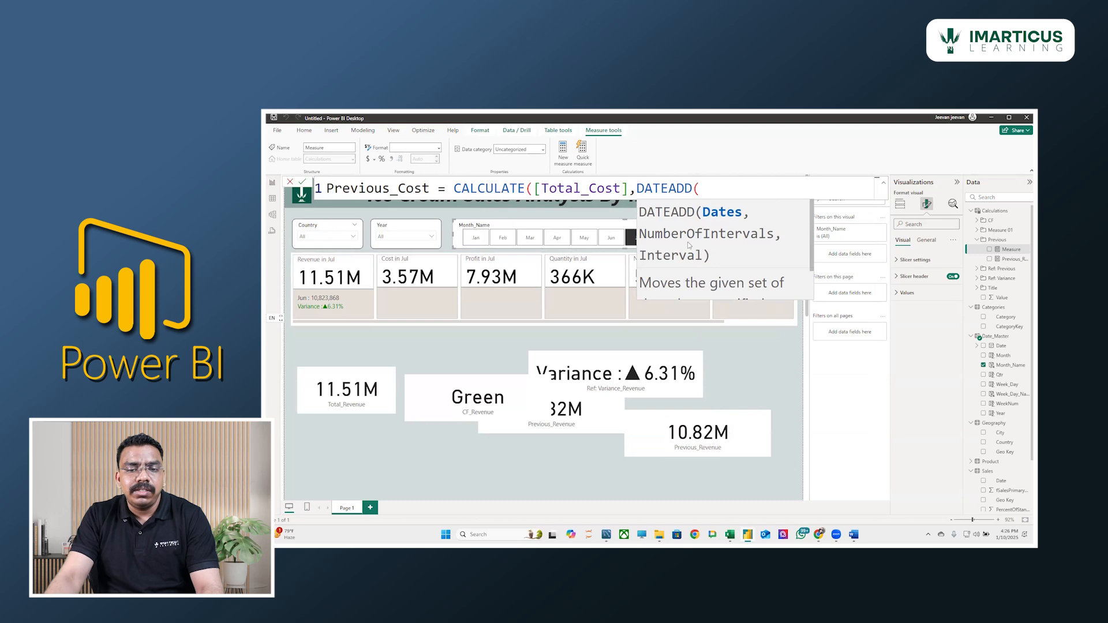
# - Supply Date_Master[Date] as the dates argument of DATEADD in the Previous_Cost measure
pyautogui.scroll(-1, 687, 242)
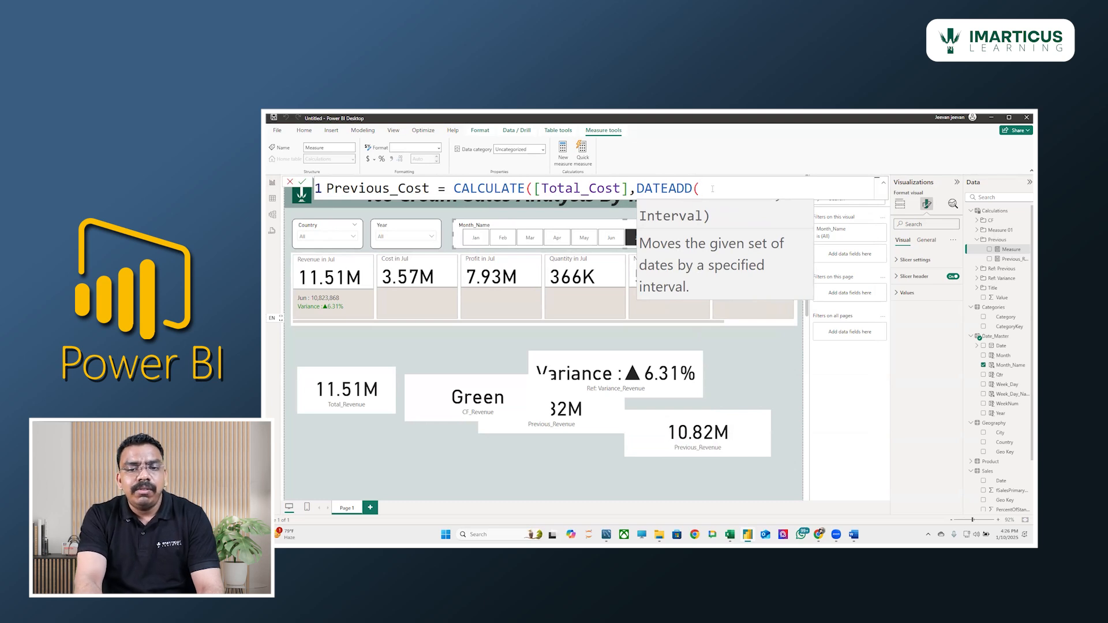
pyautogui.scroll(2, 781, 236)
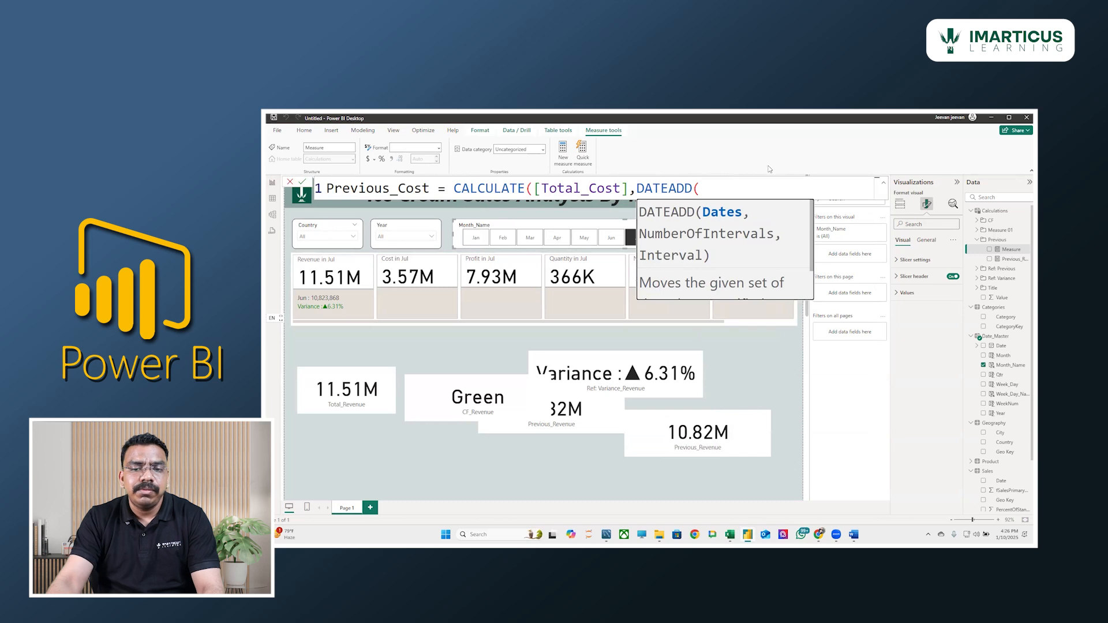
pyautogui.write('date')
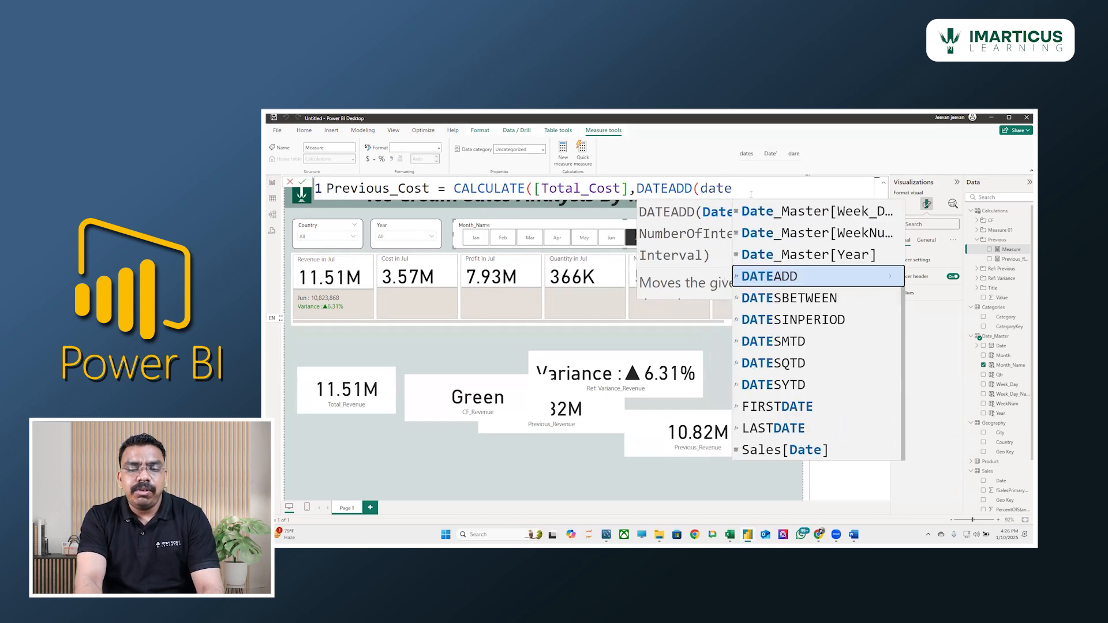
pyautogui.write('_a')
pyautogui.press('BackSpace')
pyautogui.press('Down')
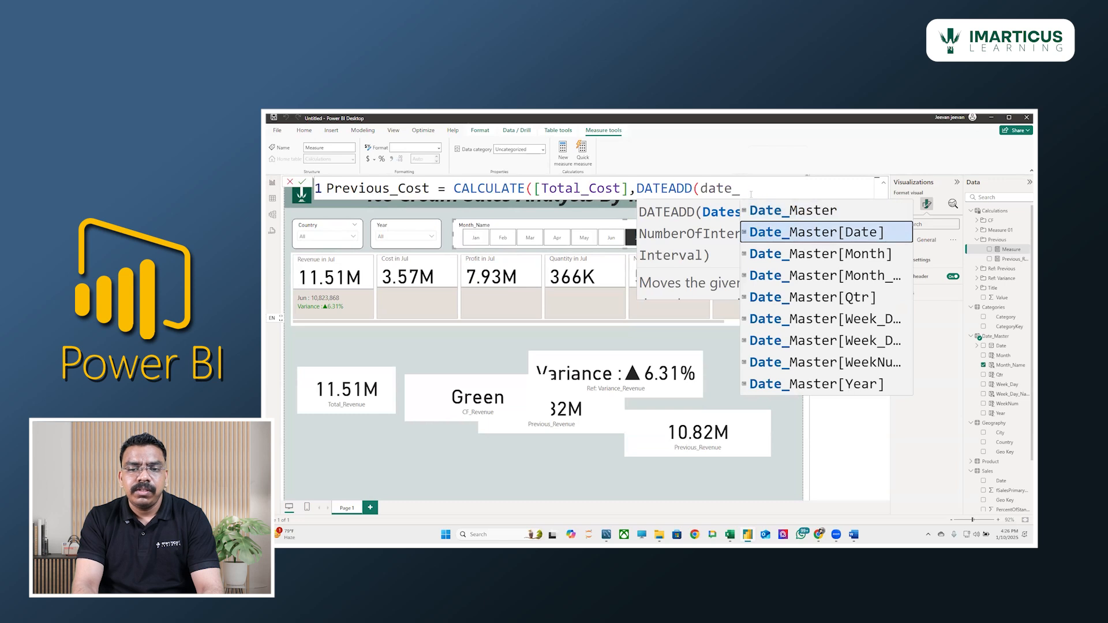
pyautogui.press('Tab')
pyautogui.write(',')
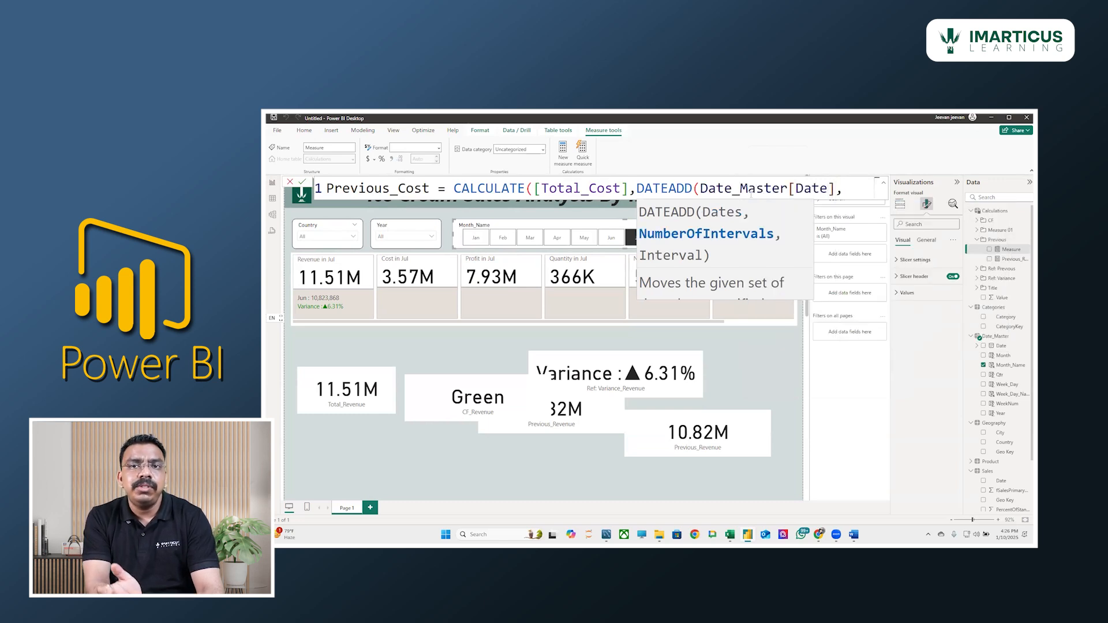
# - Complete the Previous_Cost measure with -1 as the number of intervals and MONTH as the interval, and commit the formula
pyautogui.write('-1')
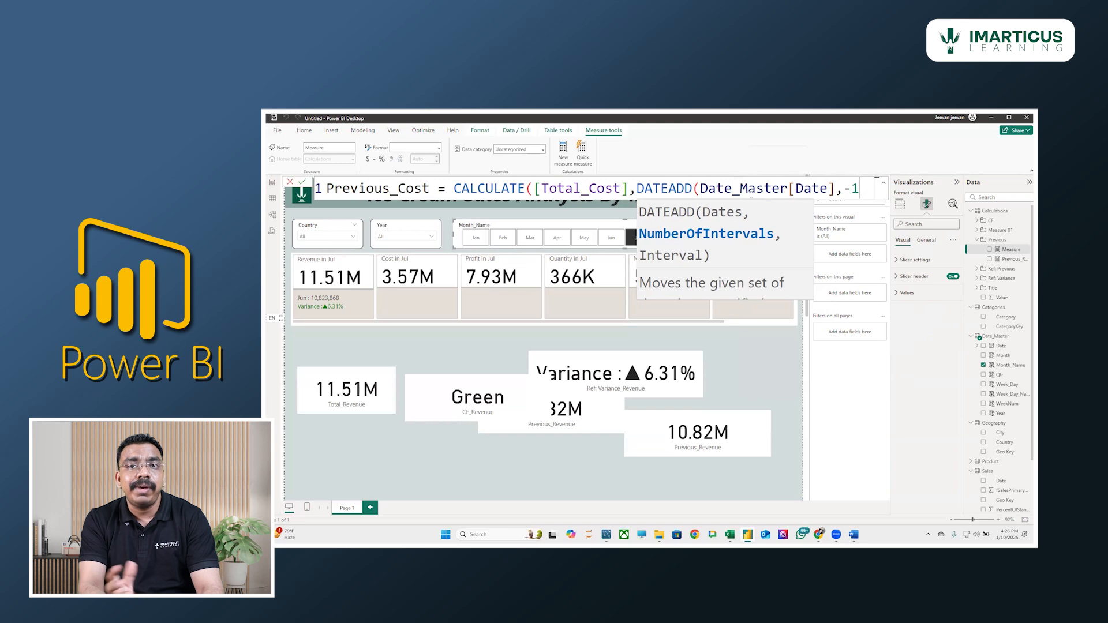
pyautogui.write(',')
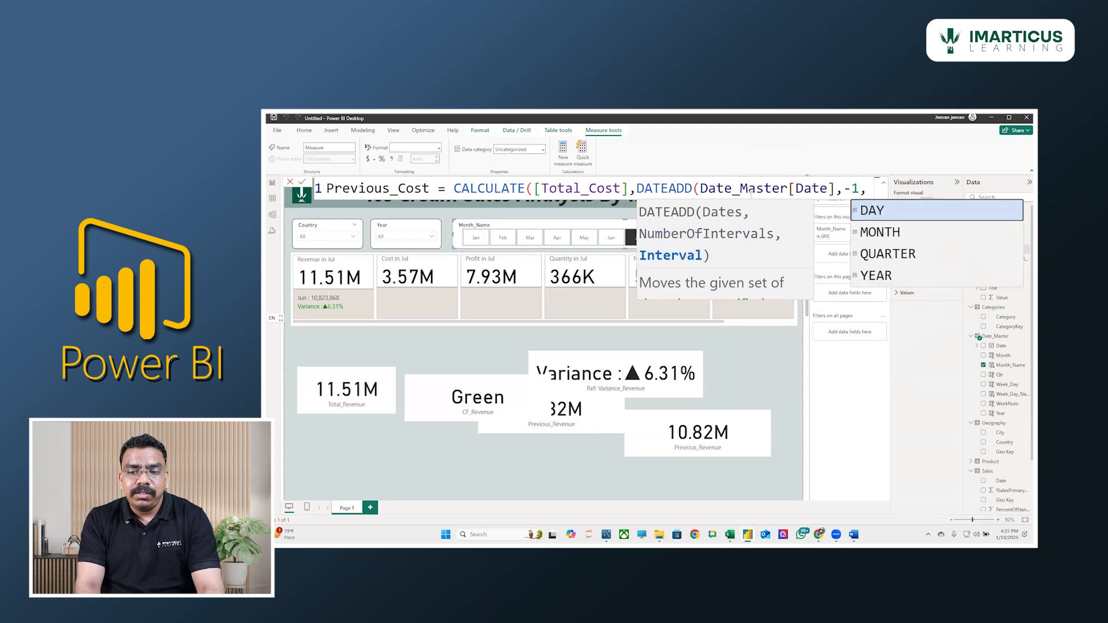
pyautogui.press('Down')
pyautogui.press('Tab')
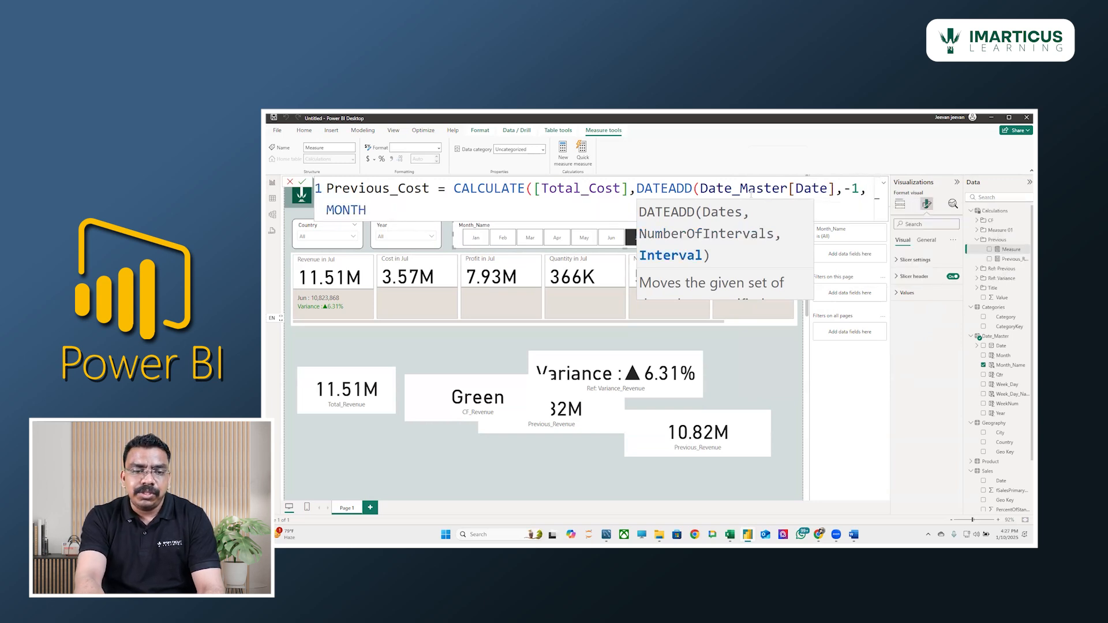
pyautogui.write(')')
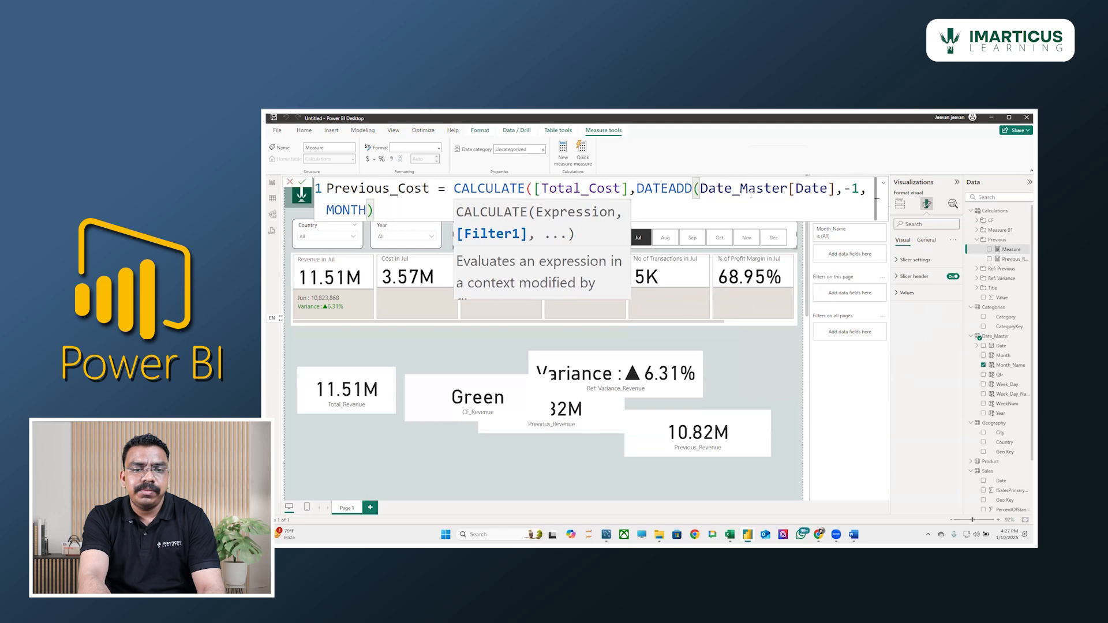
pyautogui.write(')')
pyautogui.press('Return')
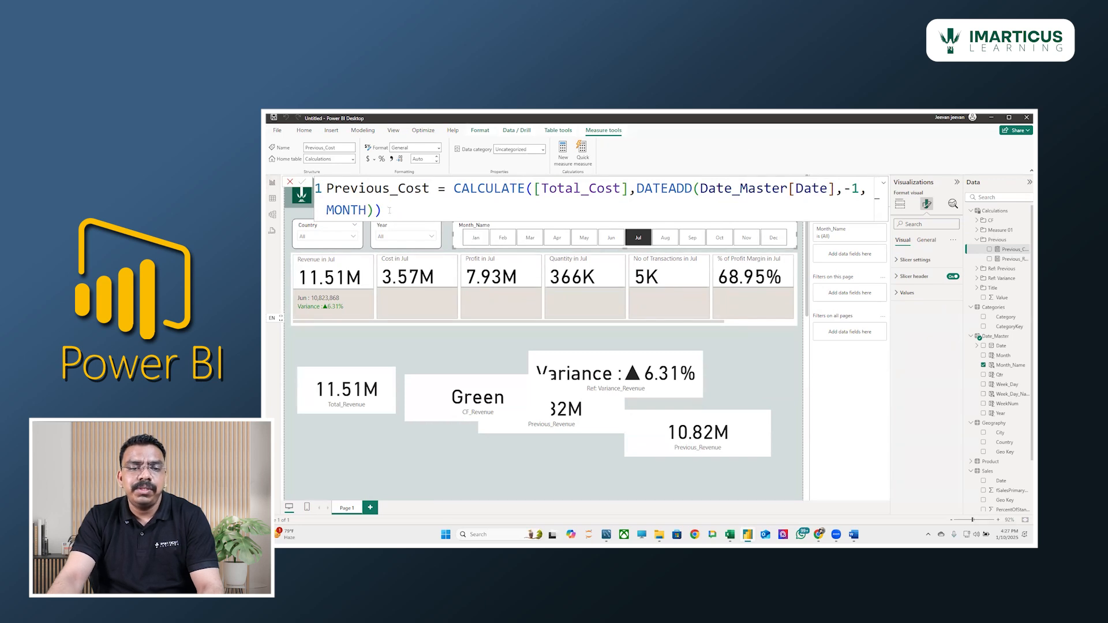
# - Add a measure to the Previous folder from a copy of the Previous_Cost formula, replacing both occurrences of Cost with Profit
pyautogui.hotkey('ctrl', 'a')
pyautogui.hotkey('ctrl', 'c')
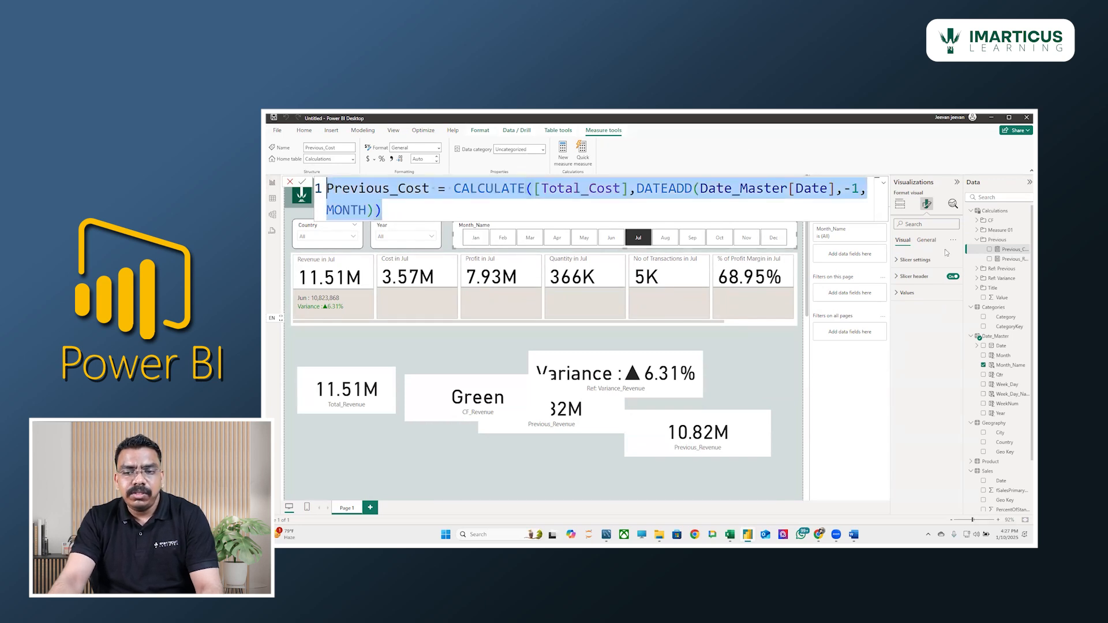
pyautogui.rightClick(1005, 241)
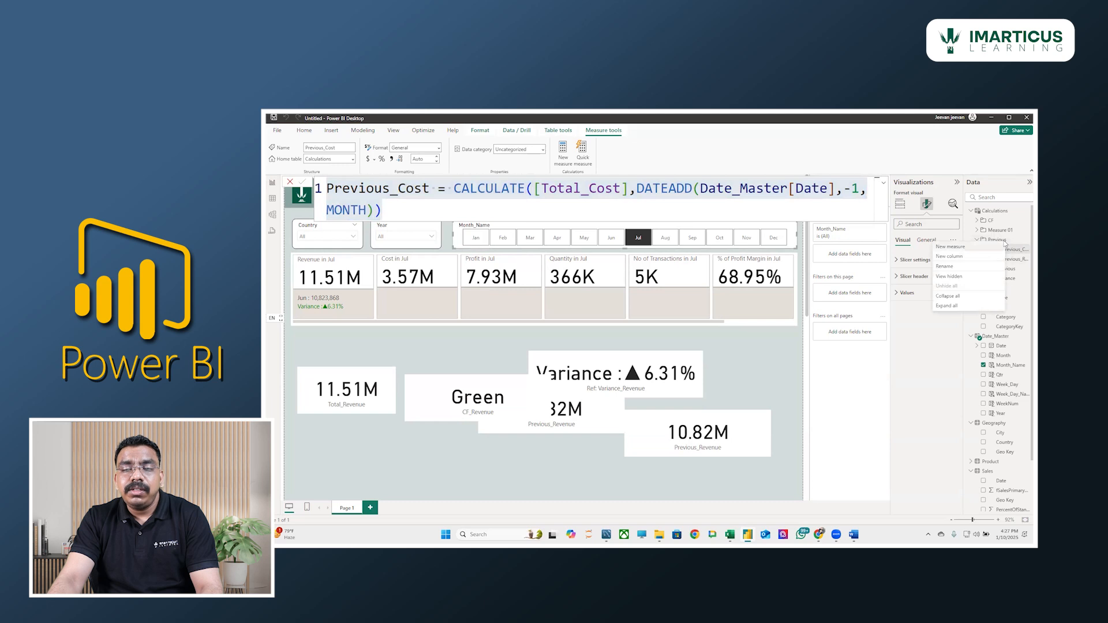
pyautogui.click(1013, 249)
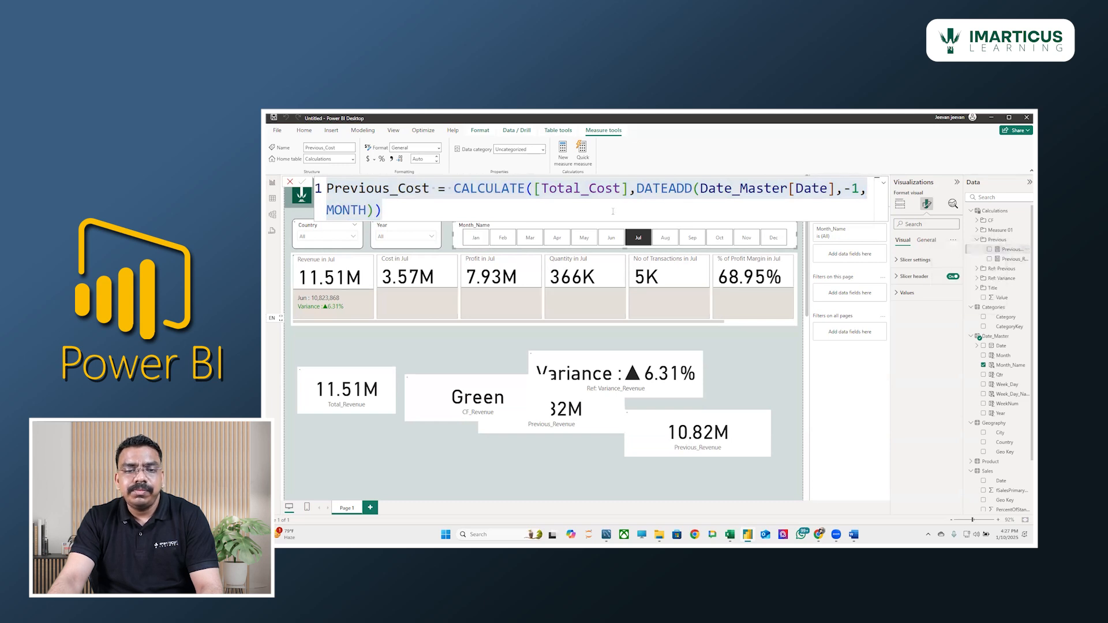
pyautogui.hotkey('ctrl', 'a')
pyautogui.hotkey('ctrl', 'v')
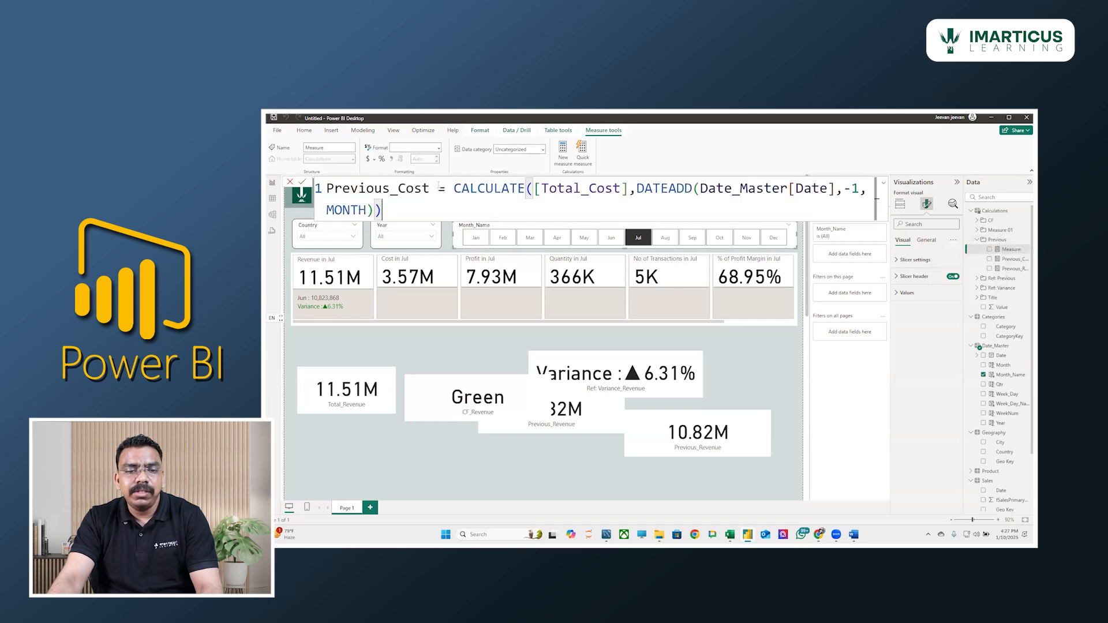
pyautogui.moveTo(428, 188); pyautogui.dragTo(398, 188)
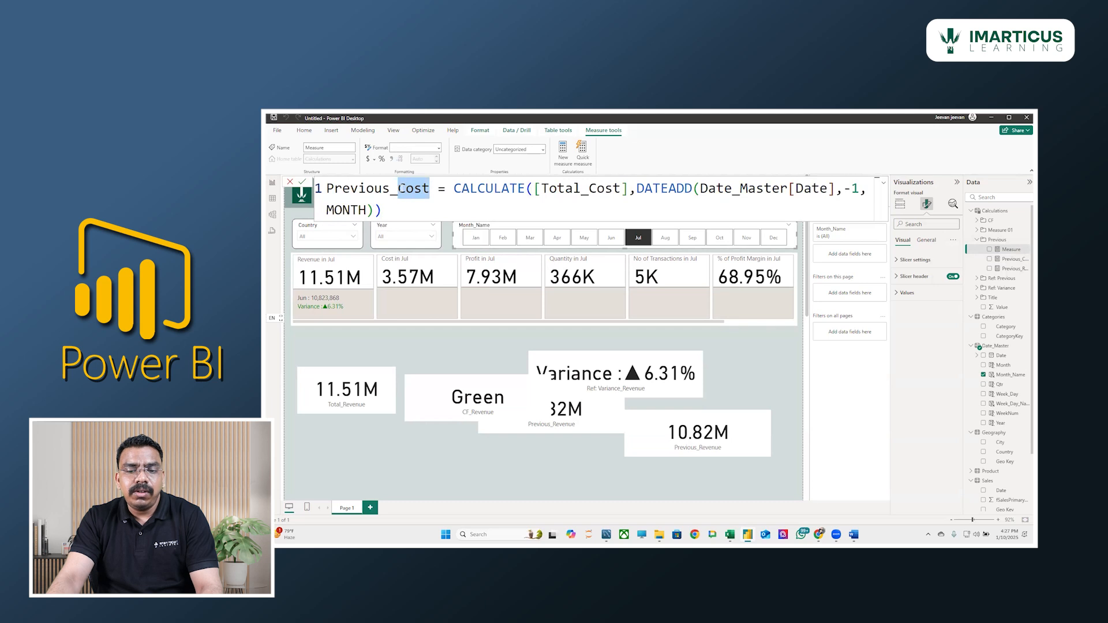
pyautogui.hotkey('ctrl', 'd')
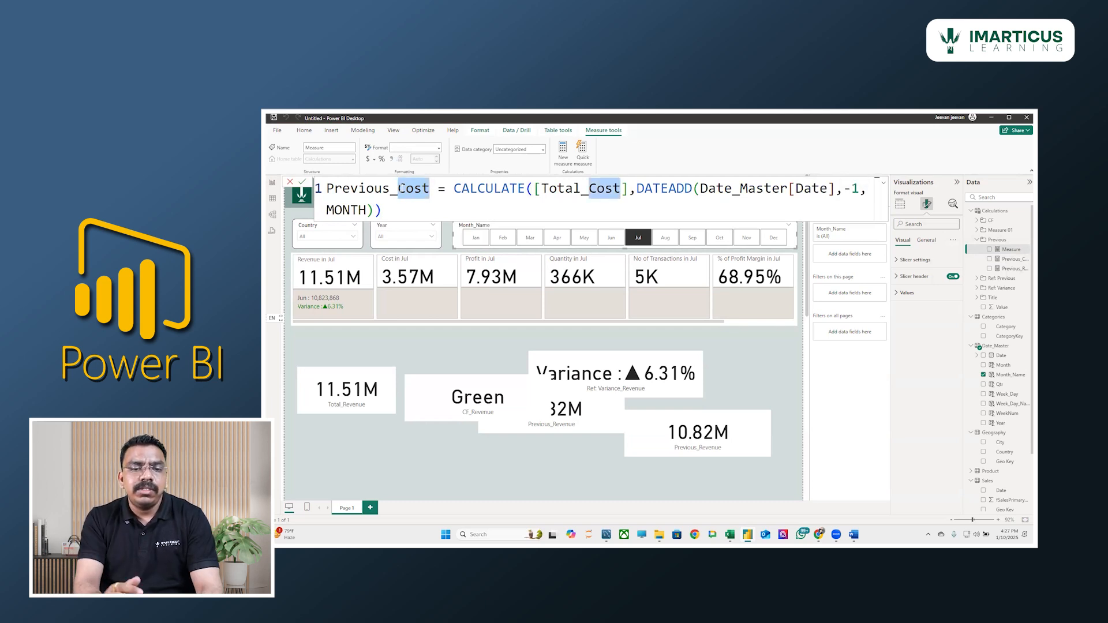
pyautogui.write('Profit')
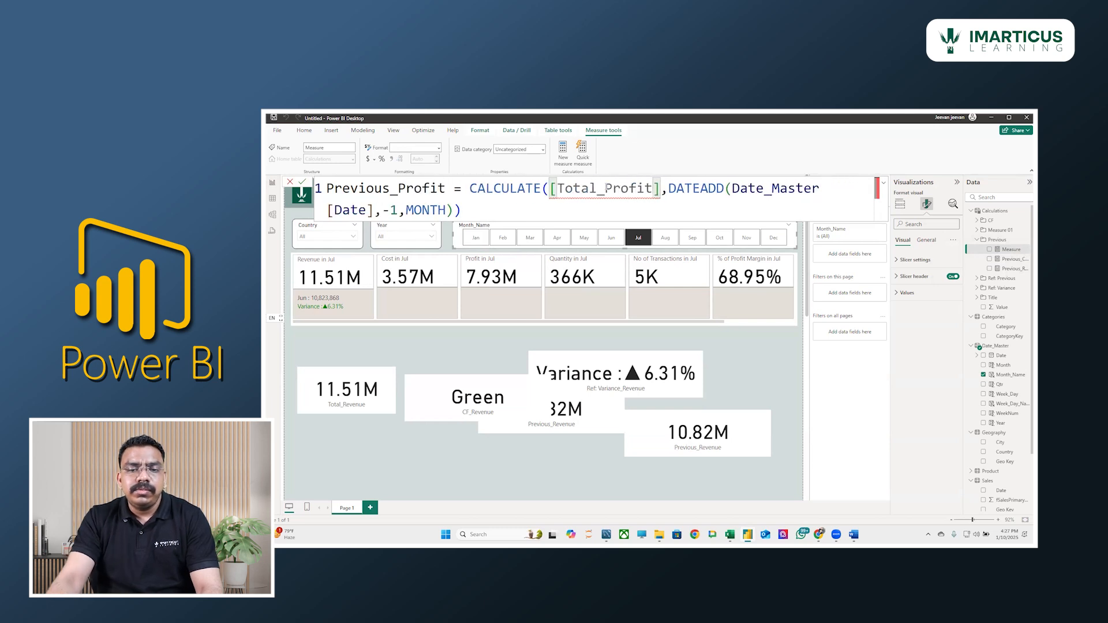
# - Replace [Total_Profit] with [Gross_Profit] in the Previous_Profit formula, remove the leftover text and commit the measure
pyautogui.moveTo(584, 189)
pyautogui.moveTo(597, 189); pyautogui.dragTo(557, 189)
pyautogui.click(603, 189)
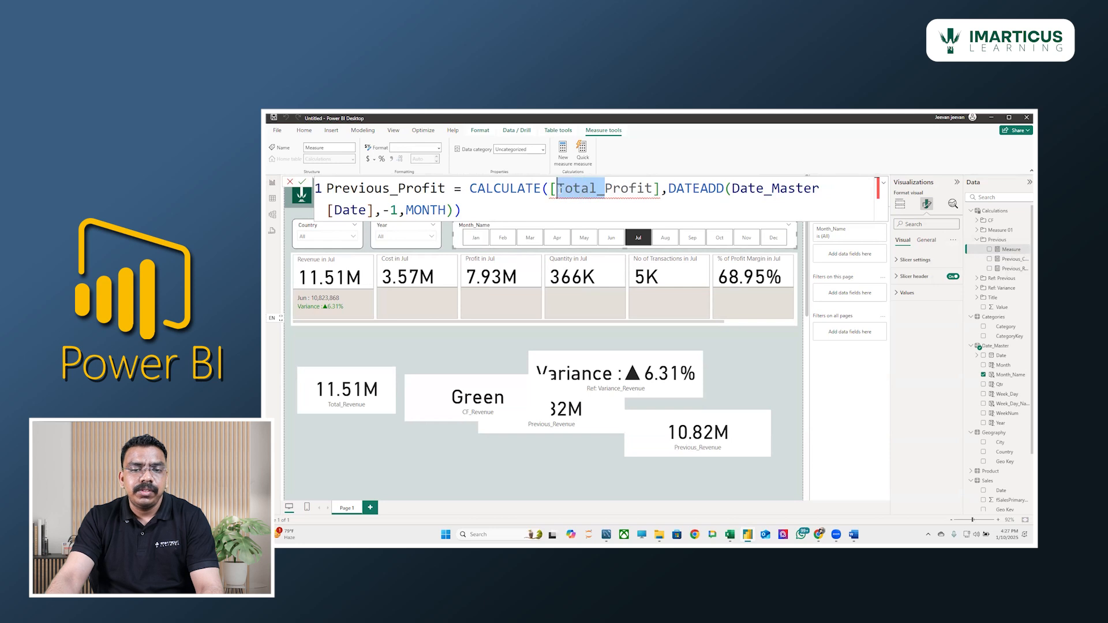
pyautogui.press('BackSpace')
pyautogui.write('Gr')
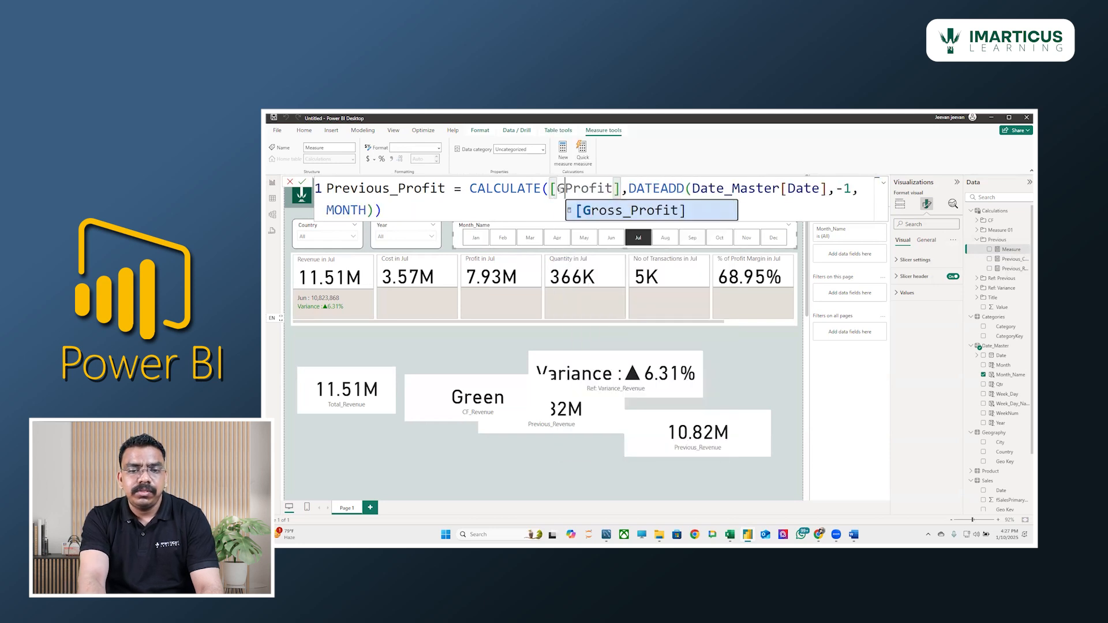
pyautogui.press('Tab')
pyautogui.press('Delete')
pyautogui.press('Delete')
pyautogui.press('Delete')
pyautogui.press('Delete')
pyautogui.press('Delete')
pyautogui.press('Delete')
pyautogui.press('Delete')
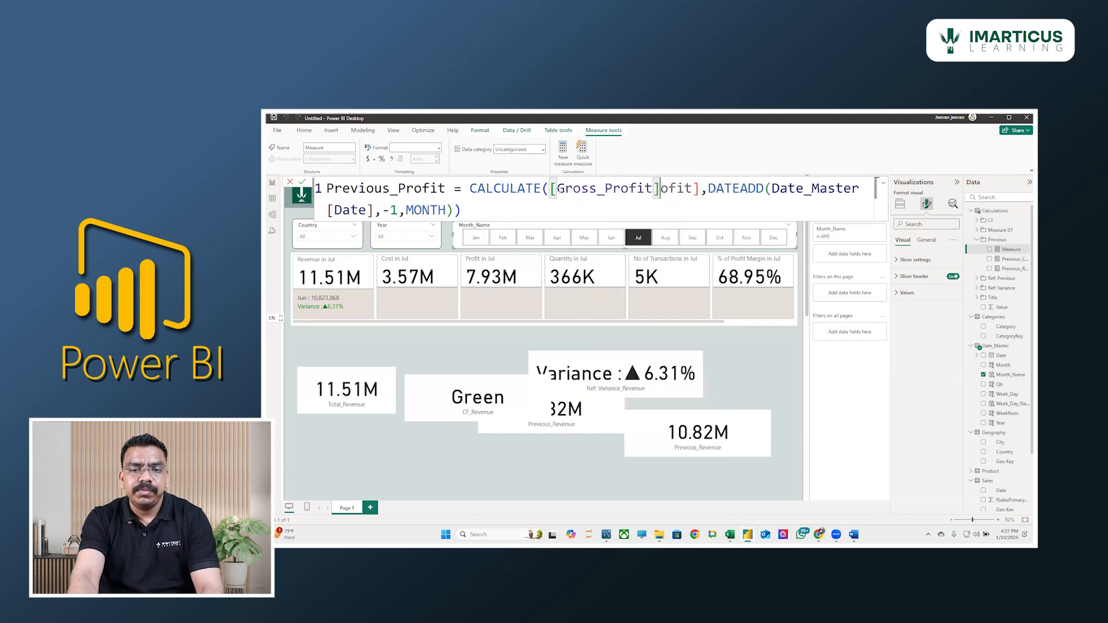
pyautogui.press('Return')
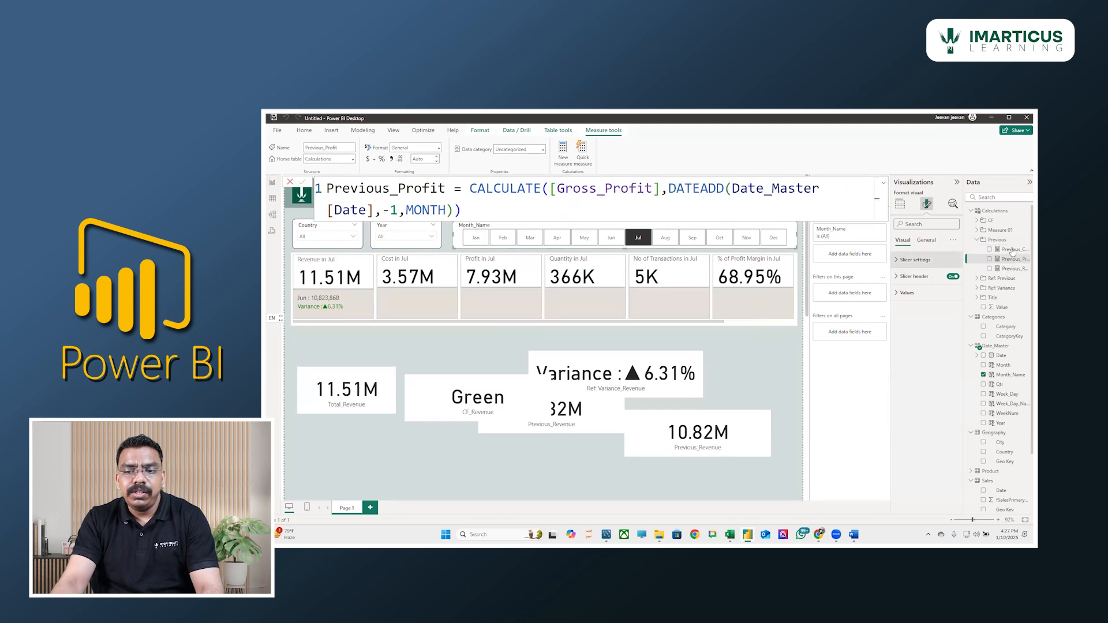
# - Add a measure to the Previous folder from the copied Previous_Cost formula, replacing both occurrences of Cost with Quantity
pyautogui.rightClick(997, 241)
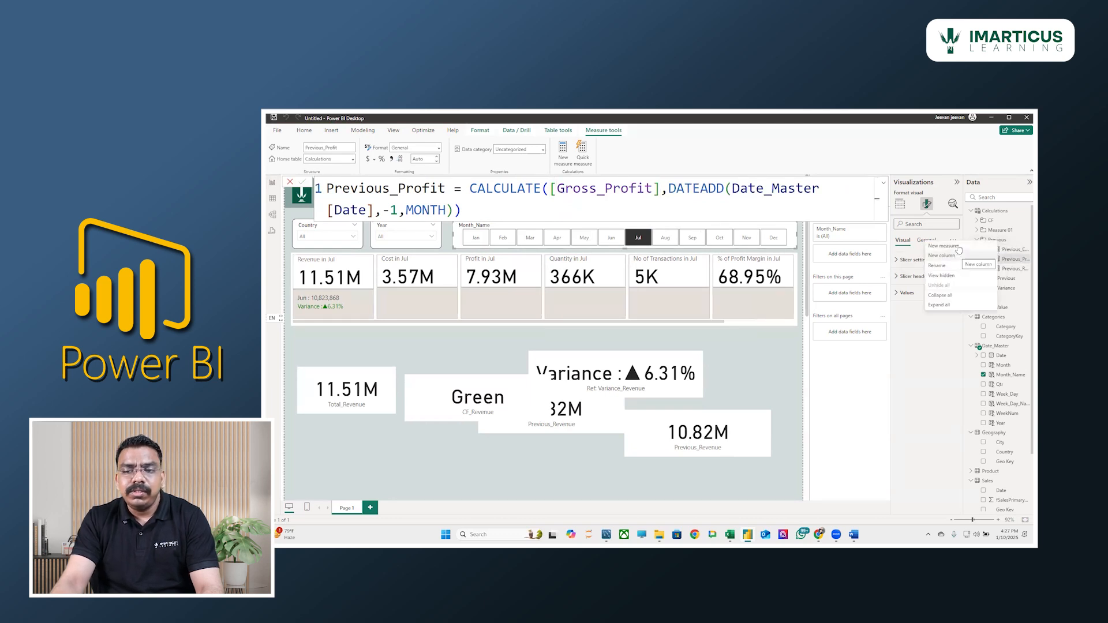
pyautogui.click(943, 246)
pyautogui.write('Previous_Cost = CALCULATE([Total_Cost],DATEADD(Date_Master[Date],-1,MONTH))')
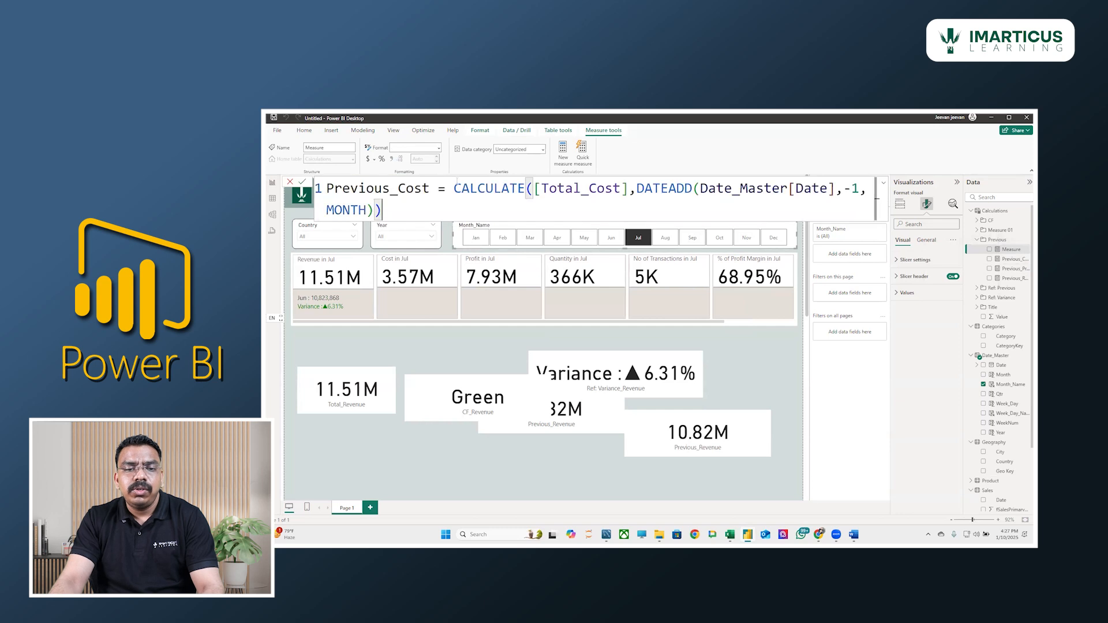
pyautogui.moveTo(430, 188); pyautogui.dragTo(397, 189)
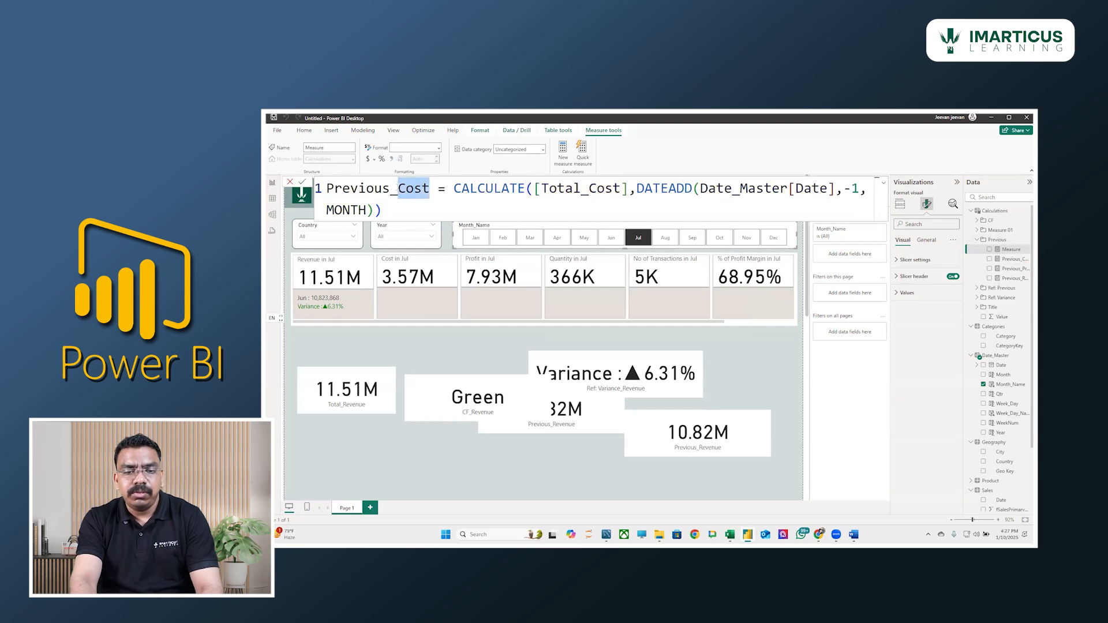
pyautogui.hotkey('ctrl', 'shift', 'l')
pyautogui.write('Quantity')
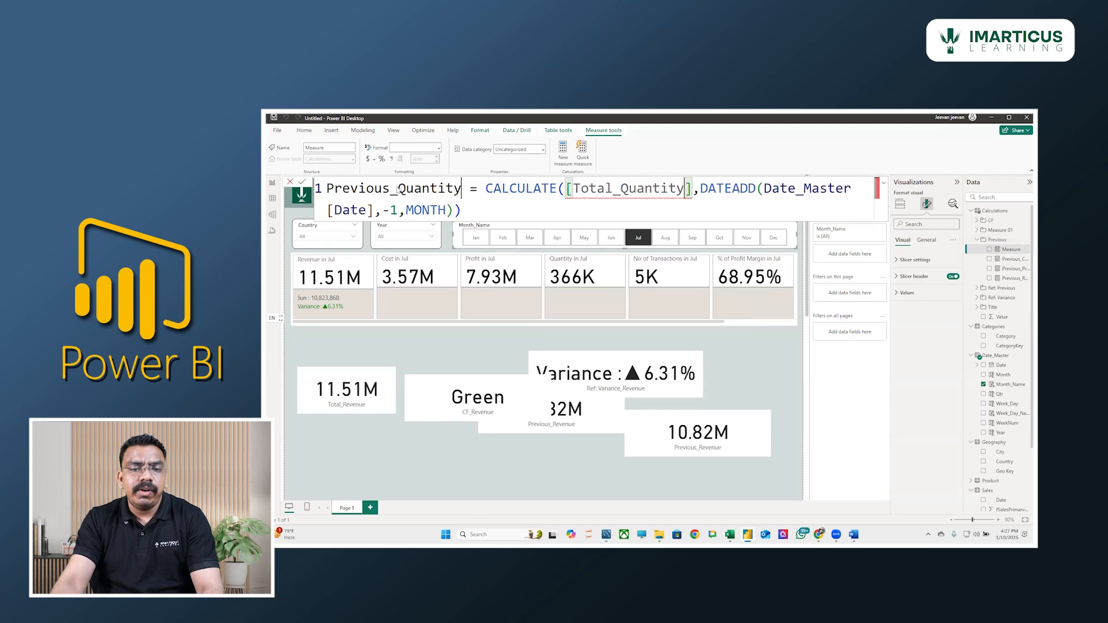
# - Replace [Total_Quantity] with the existing [Total Quantity] measure in the Previous_Quantity formula and commit it
pyautogui.click(622, 189)
pyautogui.moveTo(685, 189); pyautogui.dragTo(589, 189)
pyautogui.moveTo(693, 190); pyautogui.dragTo(565, 189)
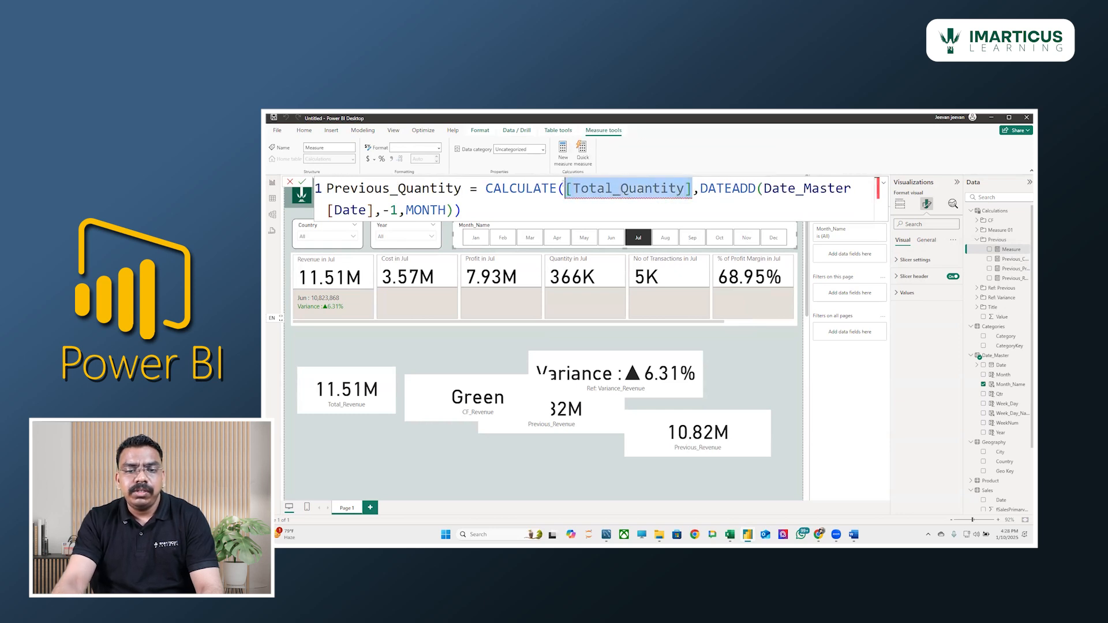
pyautogui.write('[Dat')
pyautogui.press('BackSpace')
pyautogui.write('qu')
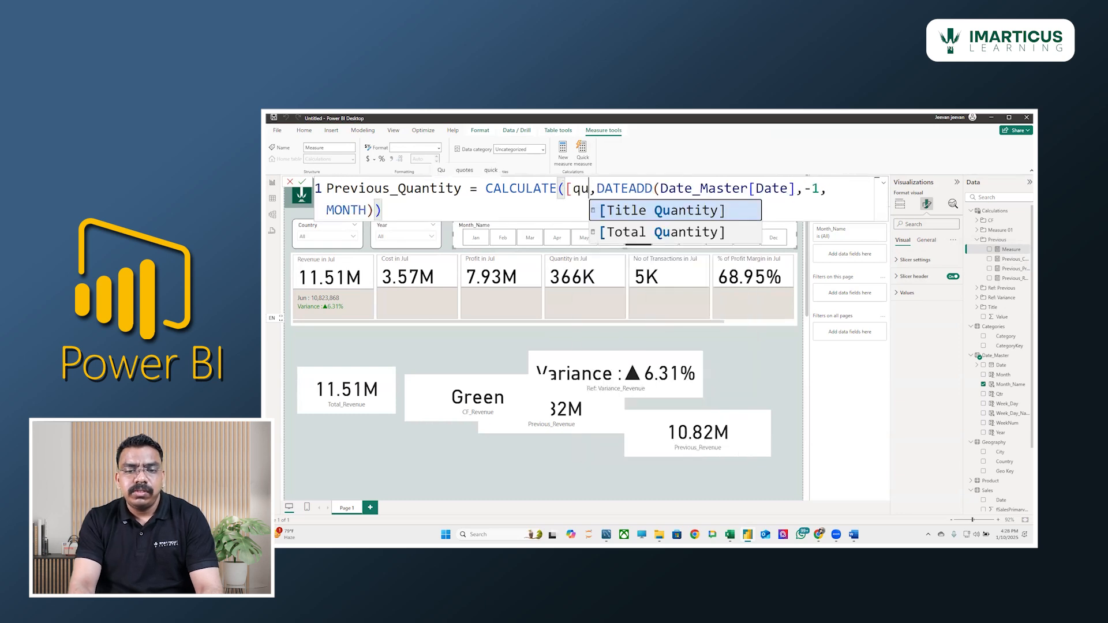
pyautogui.press('Down')
pyautogui.press('Tab')
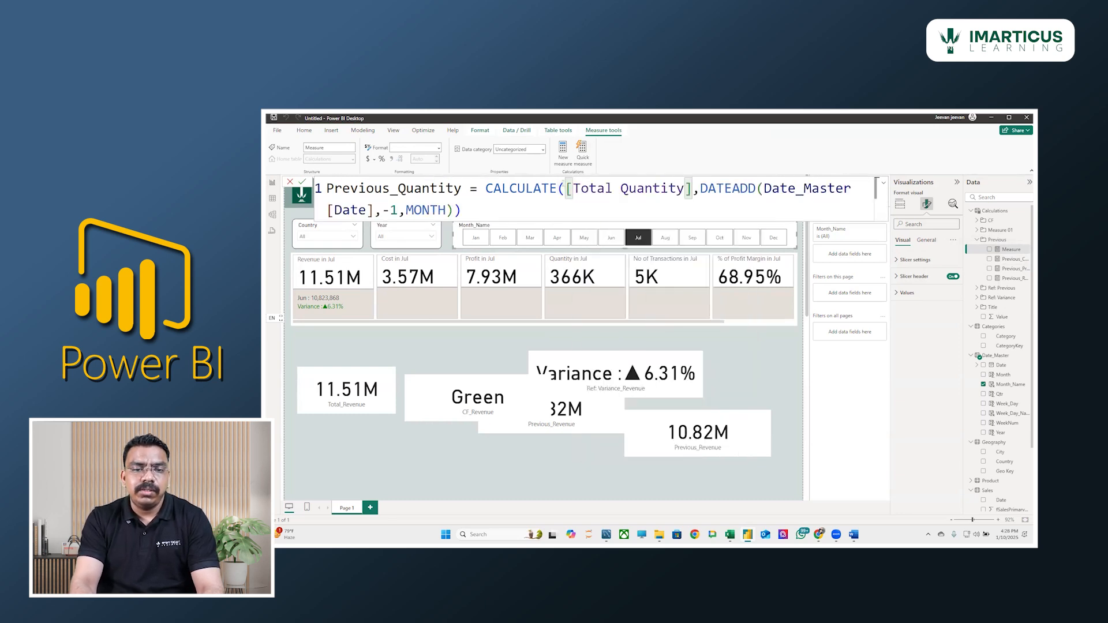
pyautogui.press('Return')
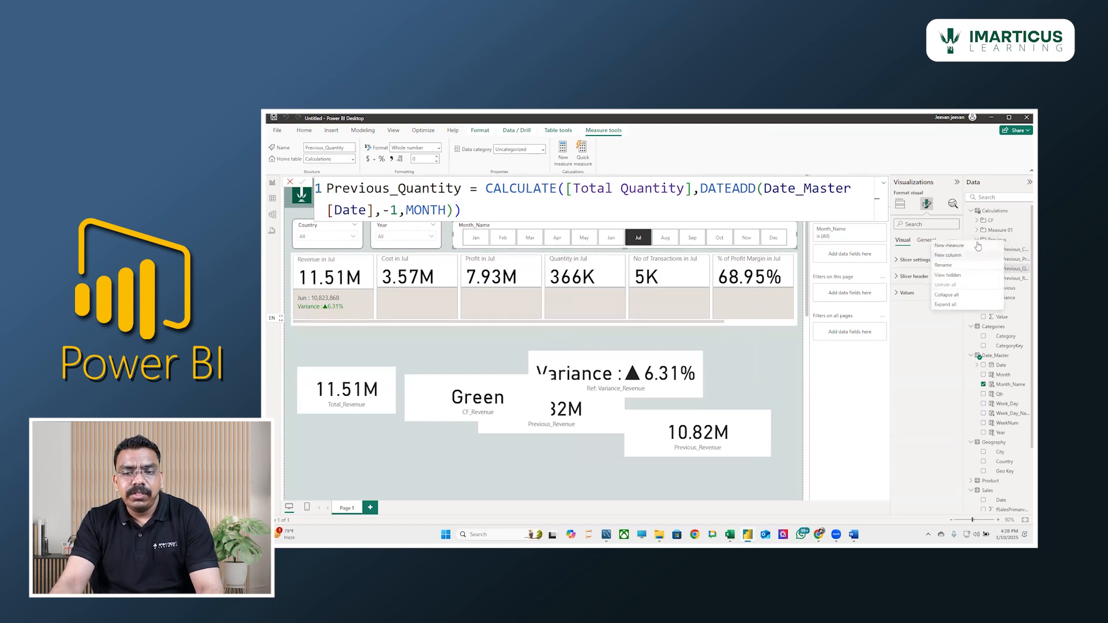
# - Add a measure to the Previous folder from the copied Previous_Cost formula, replacing both occurrences of Cost with Transactions
pyautogui.click(974, 245)
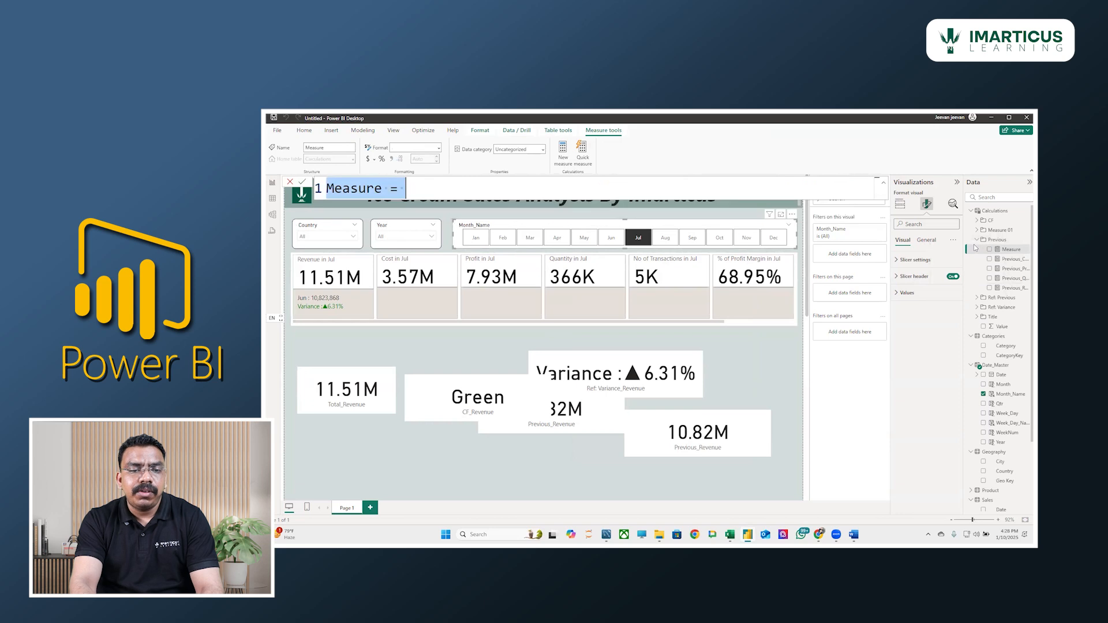
pyautogui.write('Previous_Cost = CALCULATE([Total_Cost],DATEADD(Date_Master[Date],-1,MONTH))')
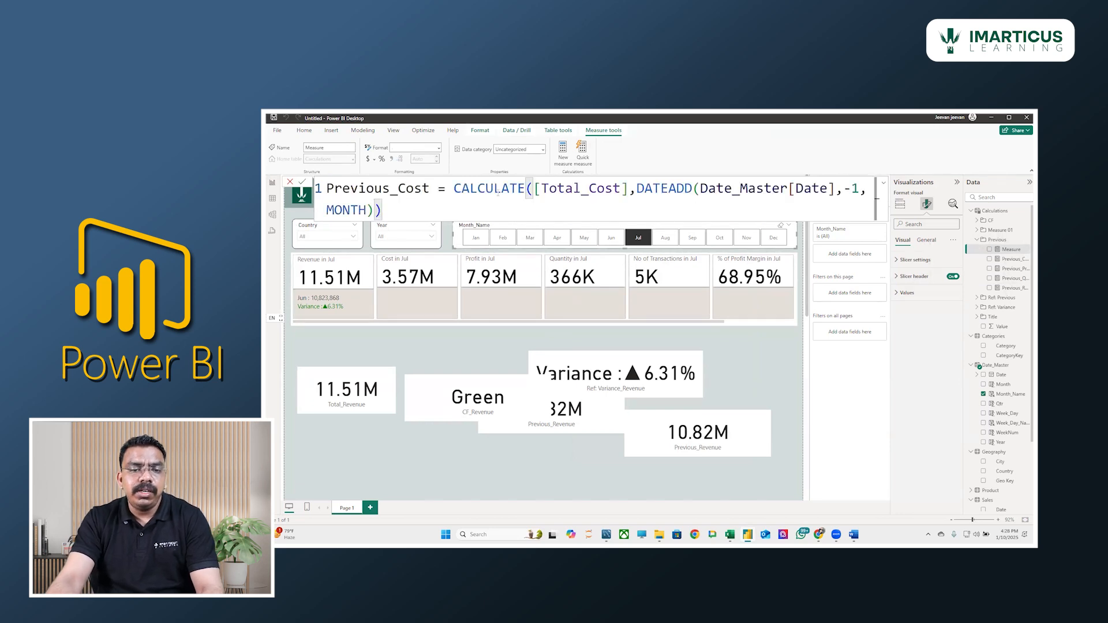
pyautogui.moveTo(429, 189); pyautogui.dragTo(398, 189)
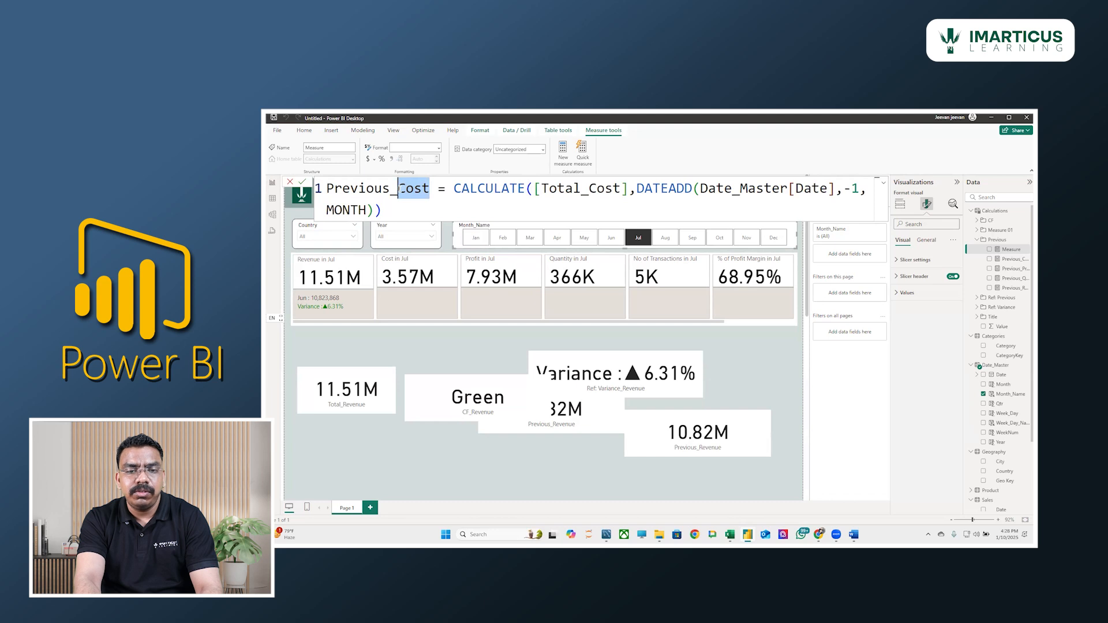
pyautogui.hotkey('ctrl', 'shift', 'l')
pyautogui.write('Tra')
pyautogui.press('Return')
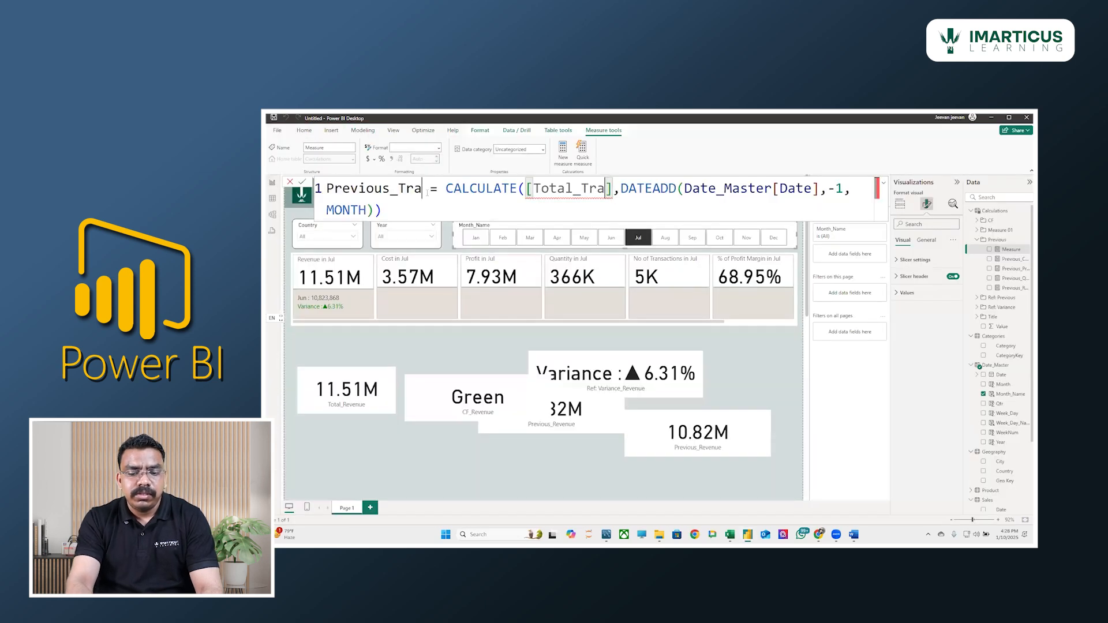
pyautogui.write('nsac')
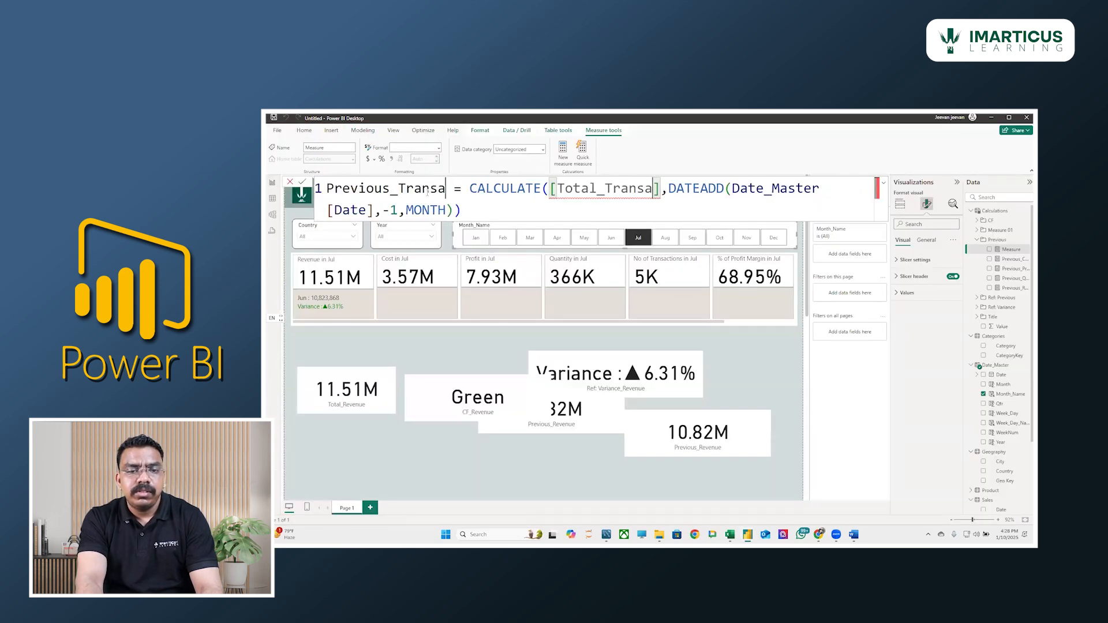
pyautogui.write('tions')
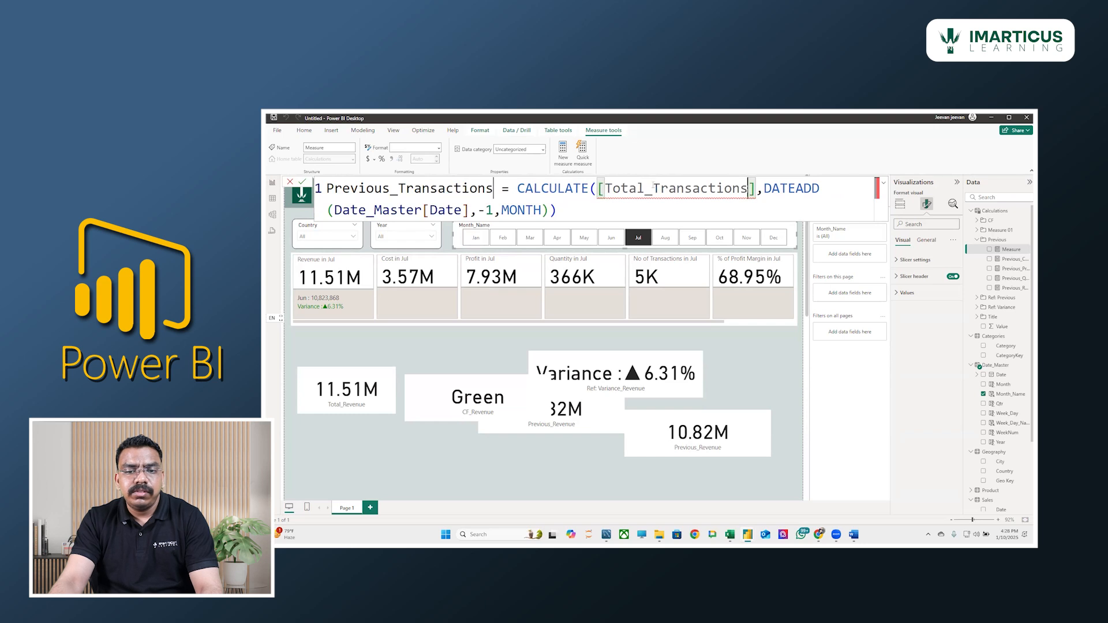
# - Replace [Total_Transactions] with the existing [No of Transactions] measure in the Previous_Transactions formula and commit it
pyautogui.moveTo(605, 189); pyautogui.dragTo(757, 189)
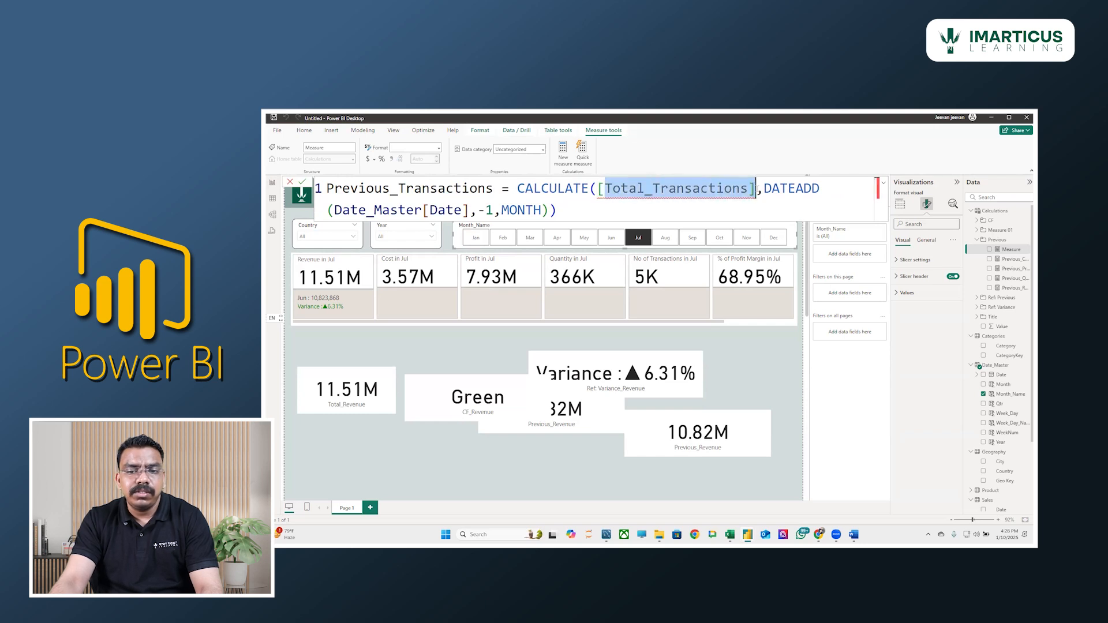
pyautogui.press('BackSpace')
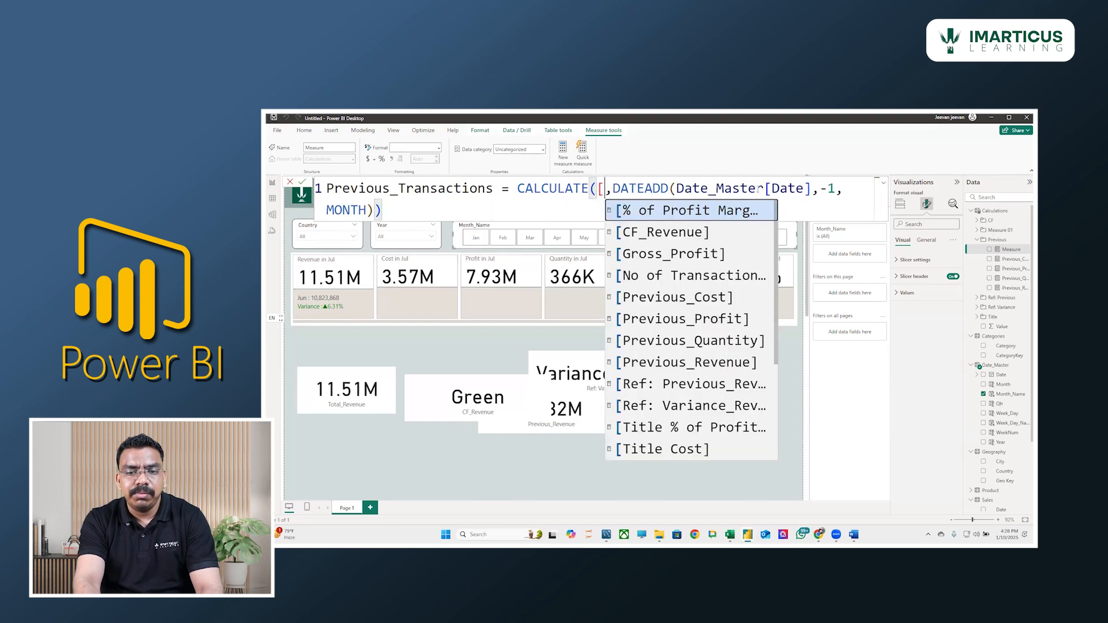
pyautogui.write('No')
pyautogui.press('Tab')
pyautogui.press('Return')
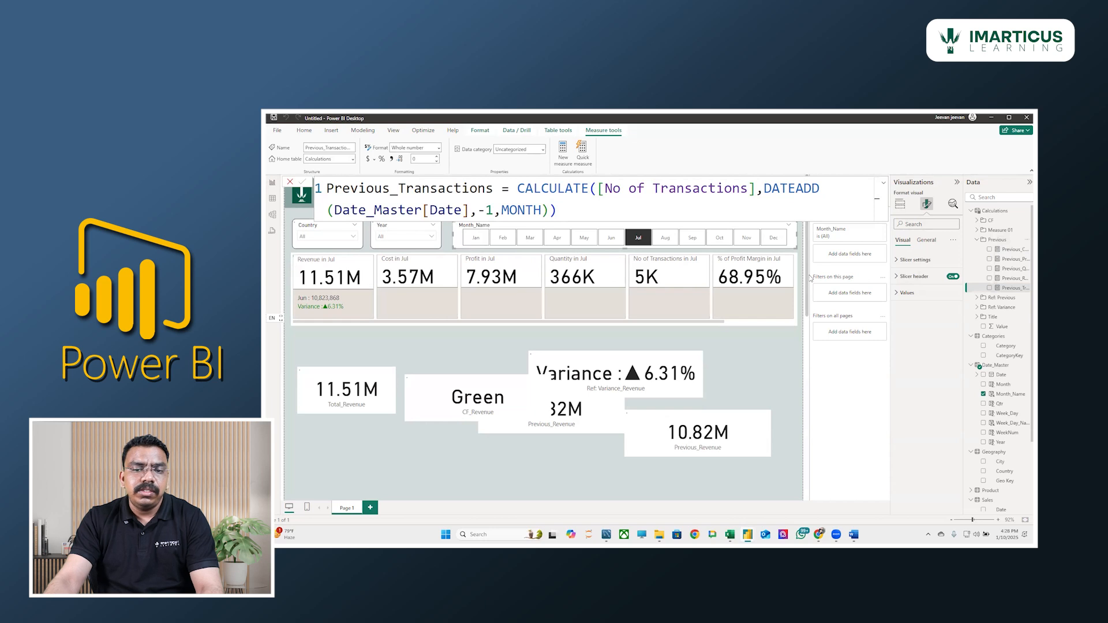
# - Add a measure to the Previous folder from the copied Previous_Cost formula, replacing both occurrences of Cost with Profit_Margin
pyautogui.write('Previous_Cost = CALCULATE([Total_Cost],DATEADD(Date_Master[Date],-1,MONTH))')
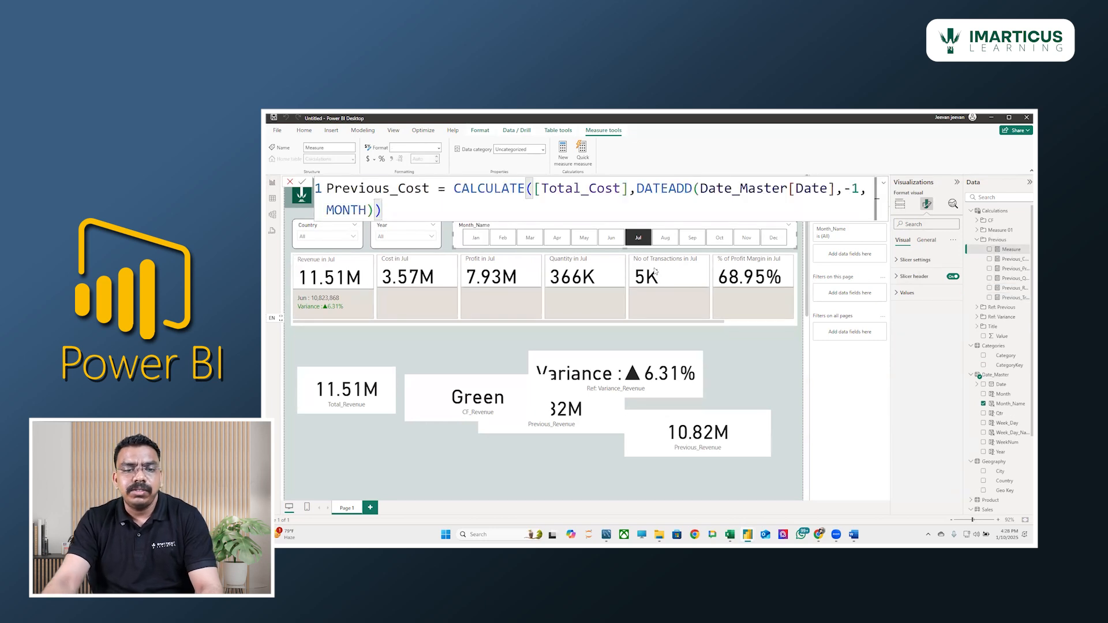
pyautogui.moveTo(430, 191); pyautogui.dragTo(398, 190)
pyautogui.hotkey('ctrl', 'd')
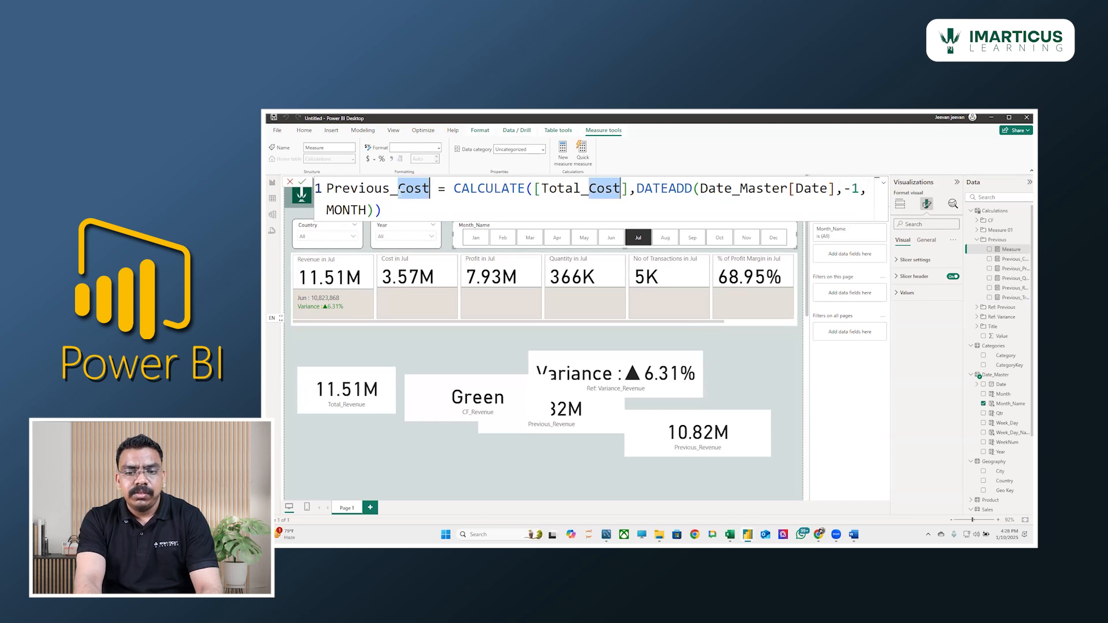
pyautogui.write('Profit')
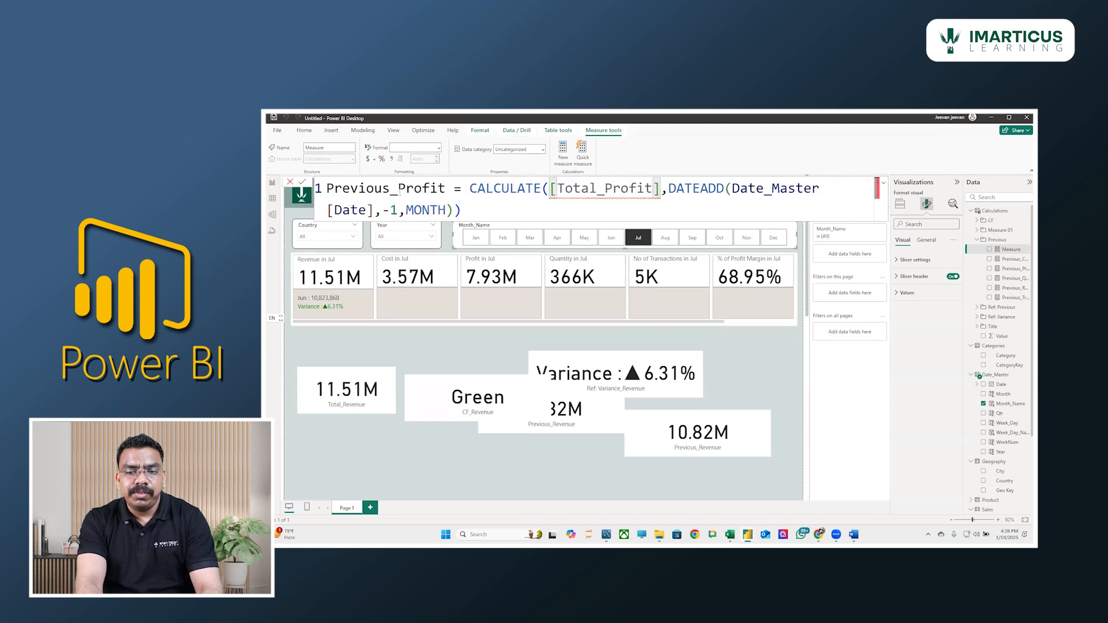
pyautogui.write('_')
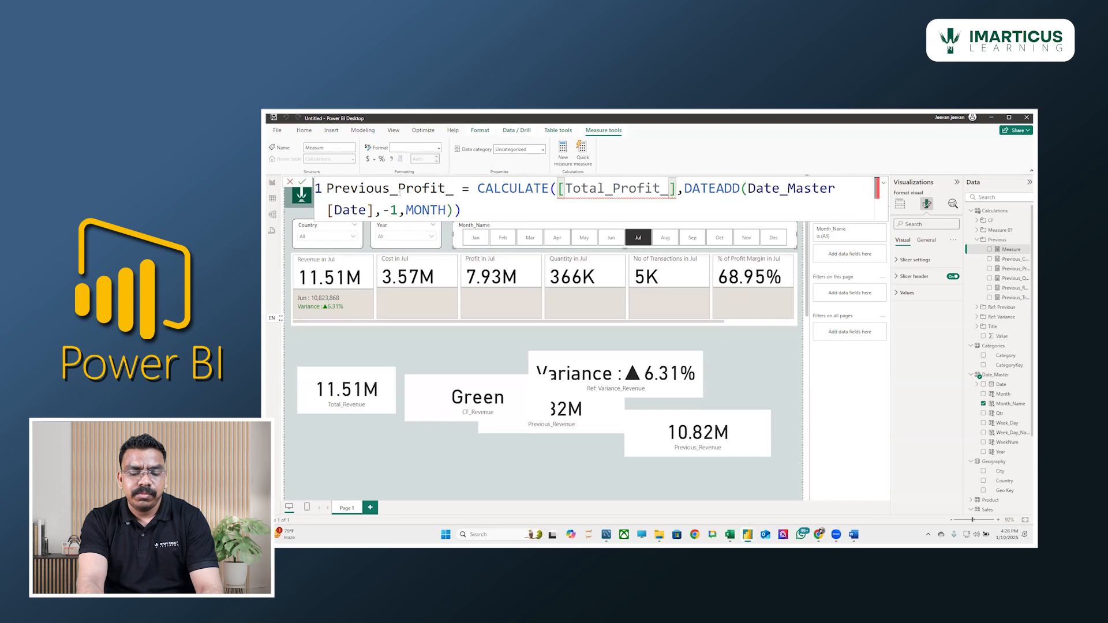
pyautogui.write('Margin')
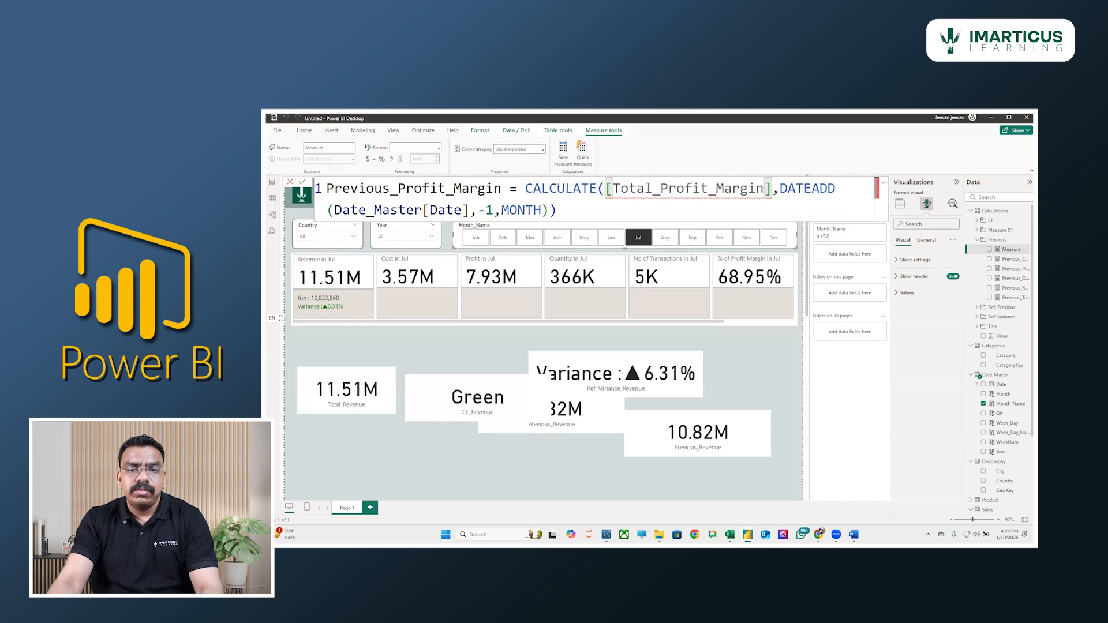
# - Replace [Total_Profit_Margin] with the existing [% of Profit Margin] measure in the Previous_Profit_Margin formula and commit it
pyautogui.moveTo(613, 188); pyautogui.dragTo(765, 190)
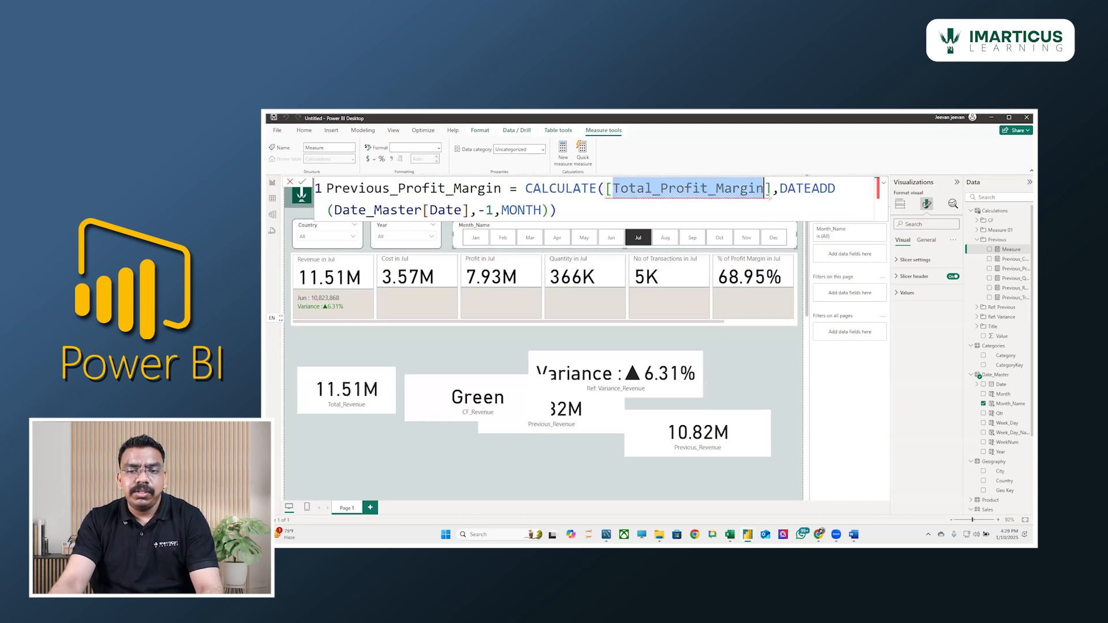
pyautogui.press('BackSpace')
pyautogui.press('BackSpace')
pyautogui.write('[')
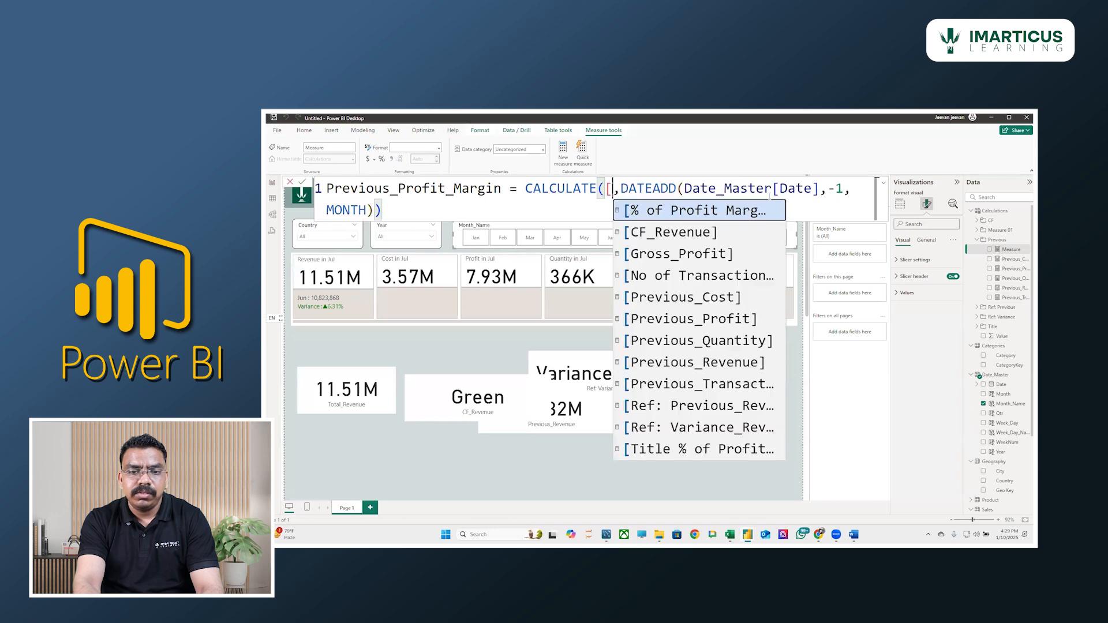
pyautogui.press('Tab')
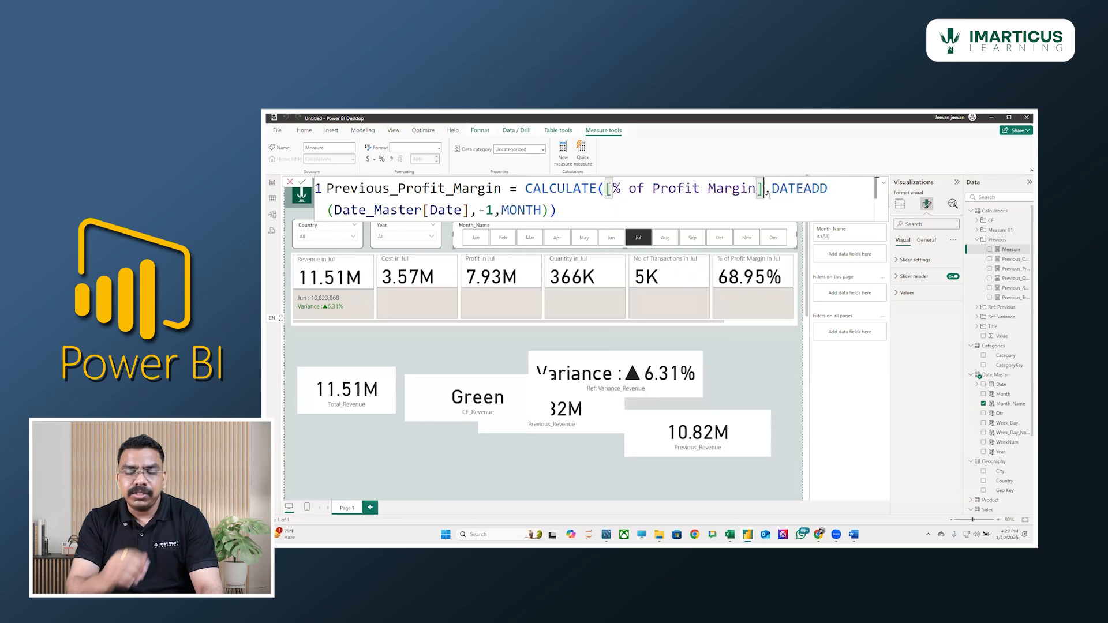
pyautogui.press('Return')
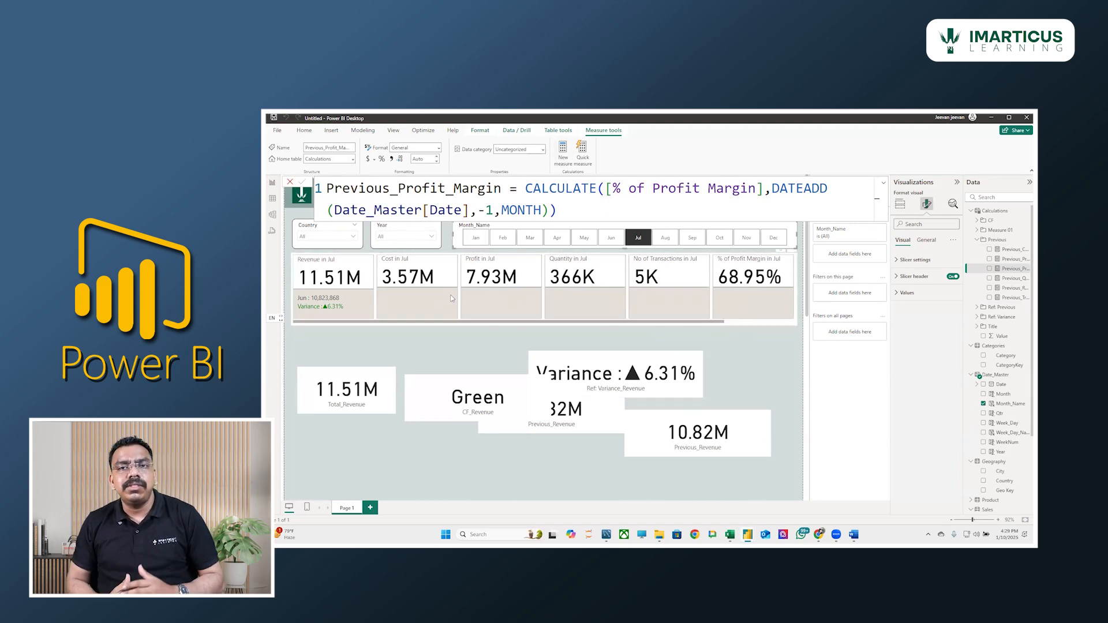
# - Start a new measure in the Ref: Previous folder with the name text Ref: Previous, and widen the Data pane
pyautogui.click(978, 240)
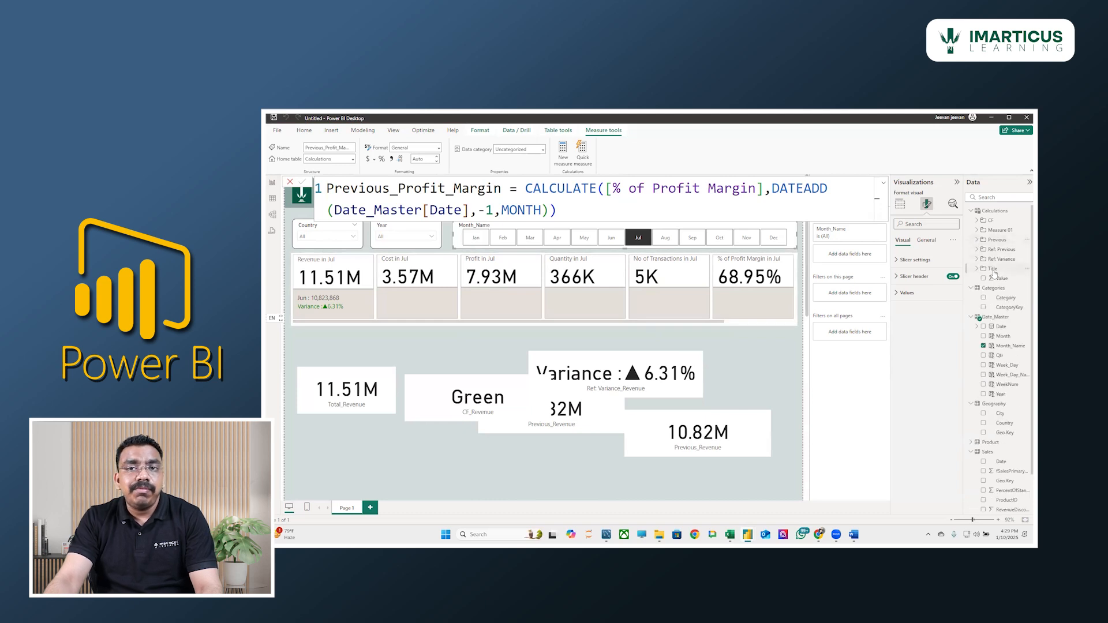
pyautogui.click(995, 252)
pyautogui.click(997, 250)
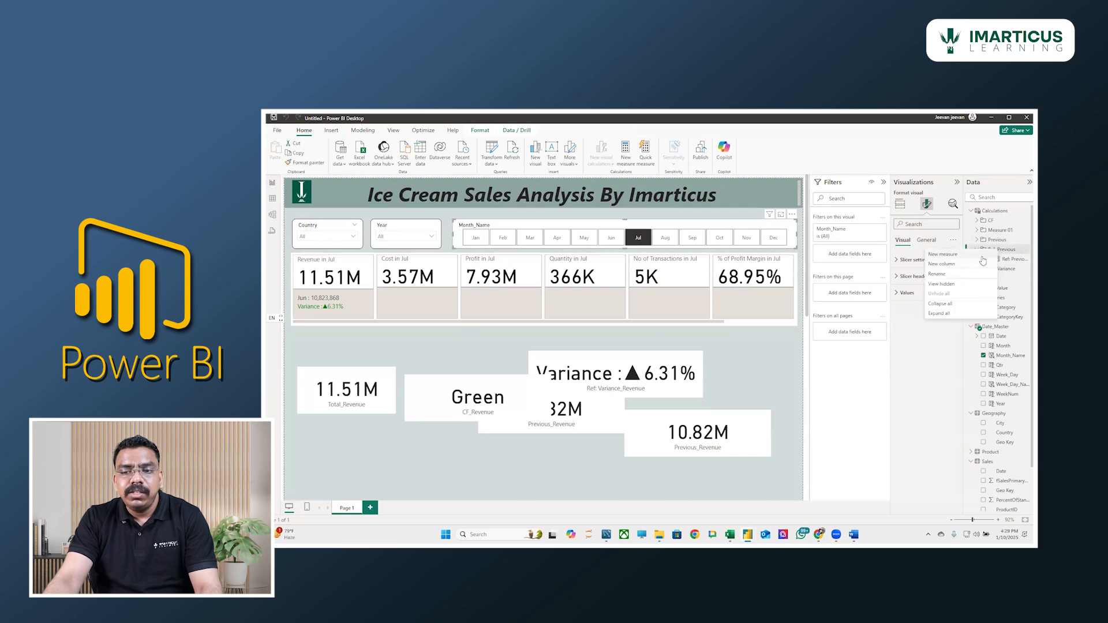
pyautogui.click(625, 151)
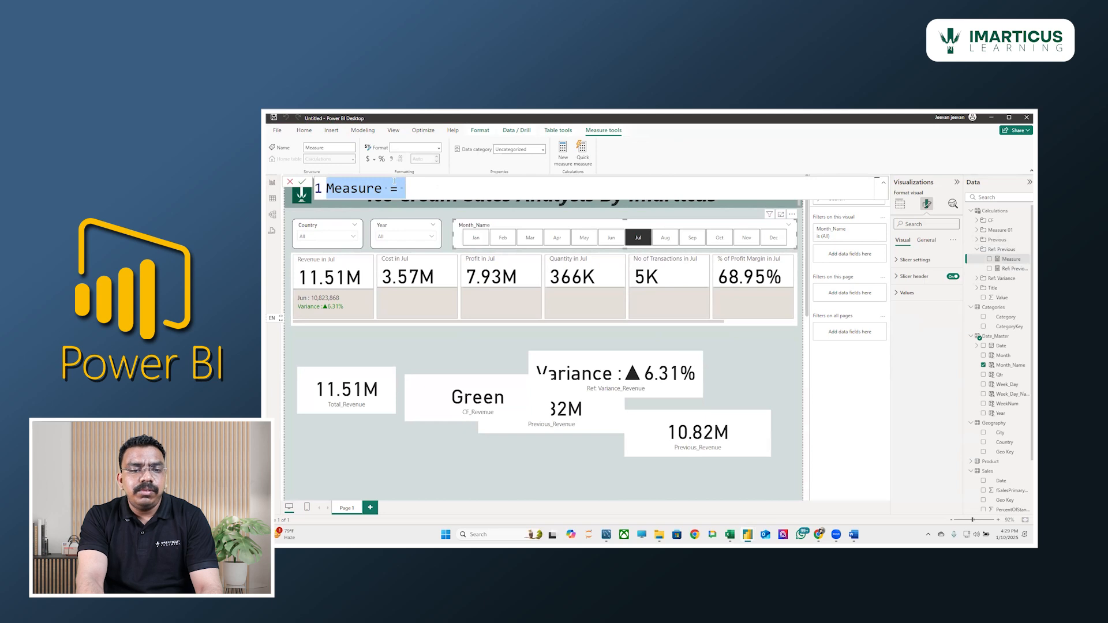
pyautogui.write('R')
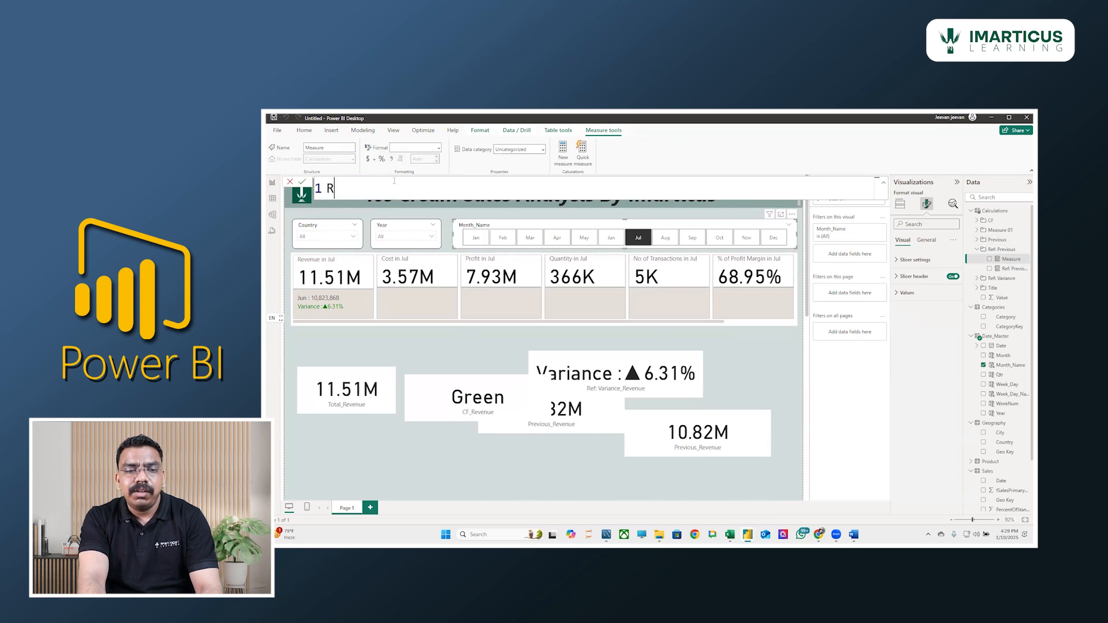
pyautogui.write('ef: Previous')
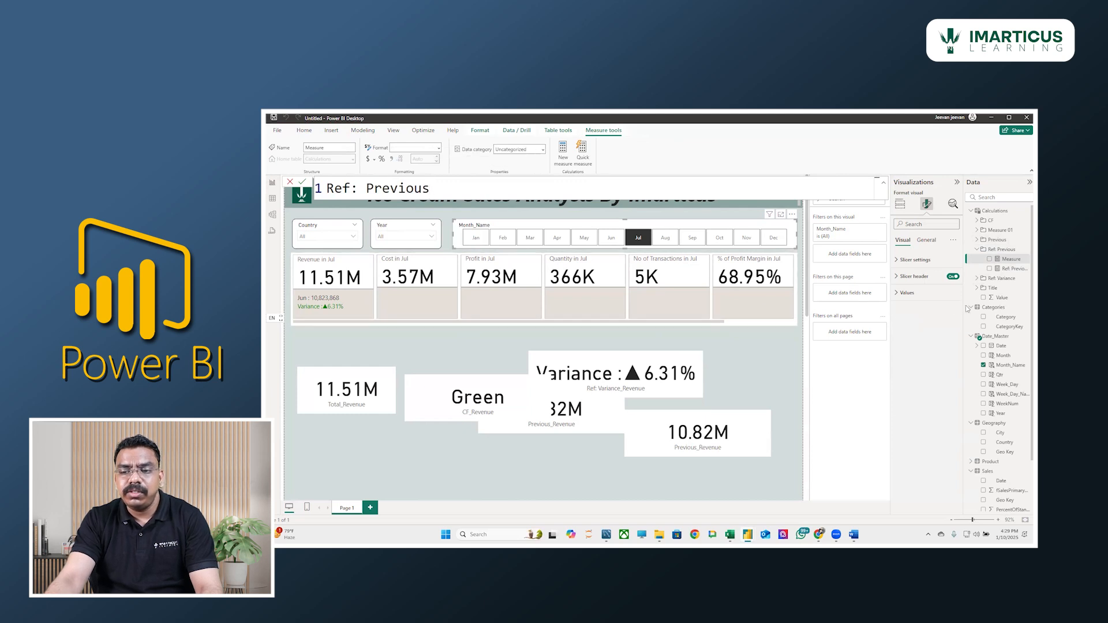
pyautogui.press('Escape')
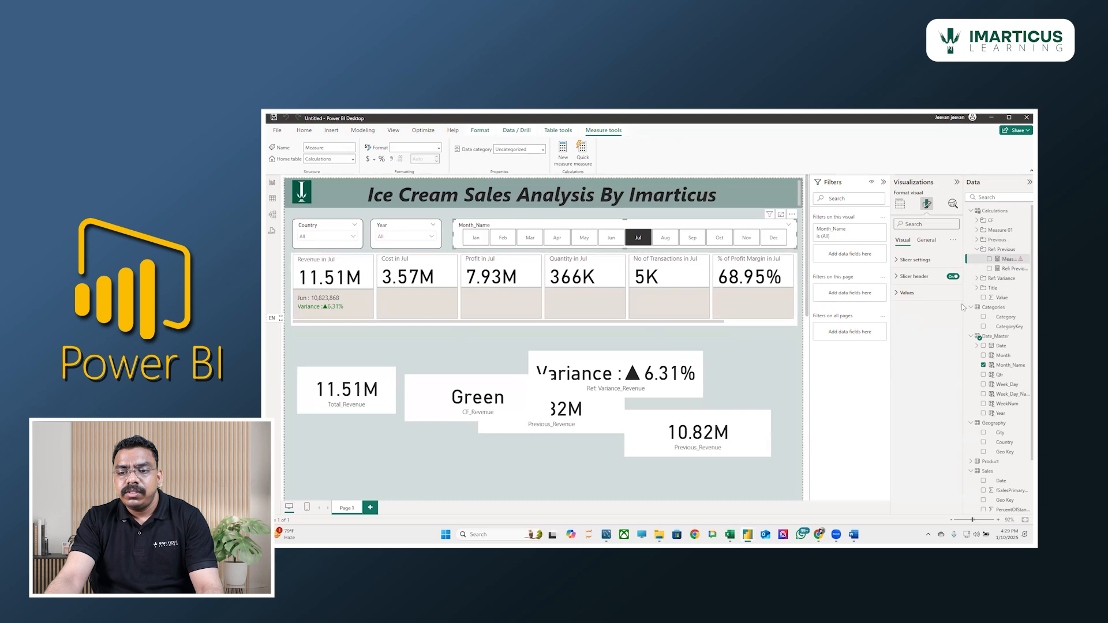
pyautogui.moveTo(963, 303); pyautogui.dragTo(930, 303)
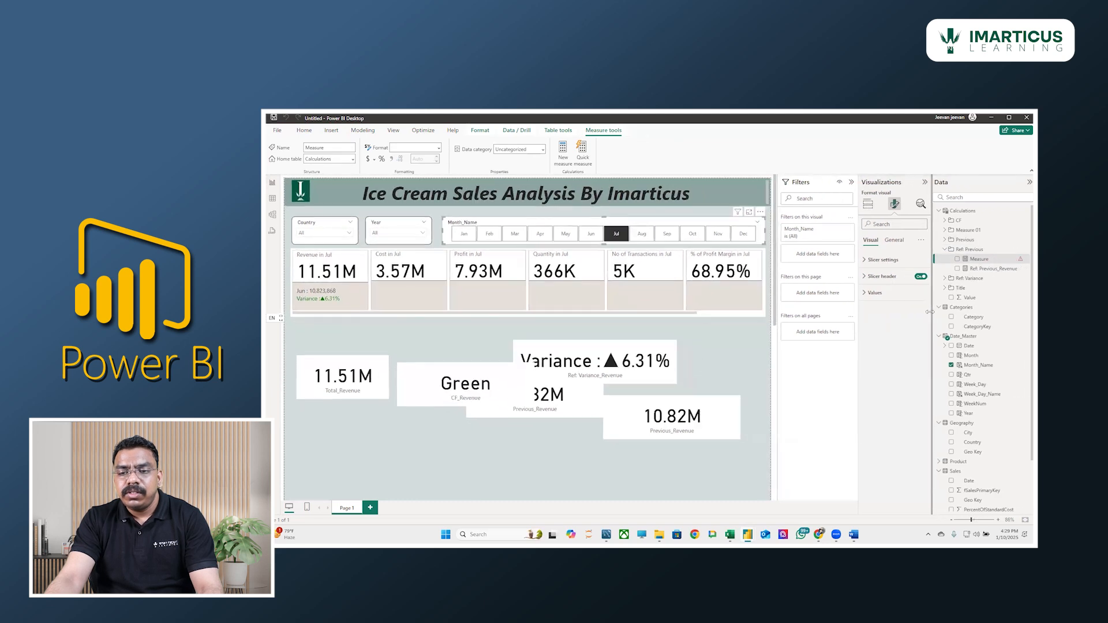
pyautogui.doubleClick(979, 260)
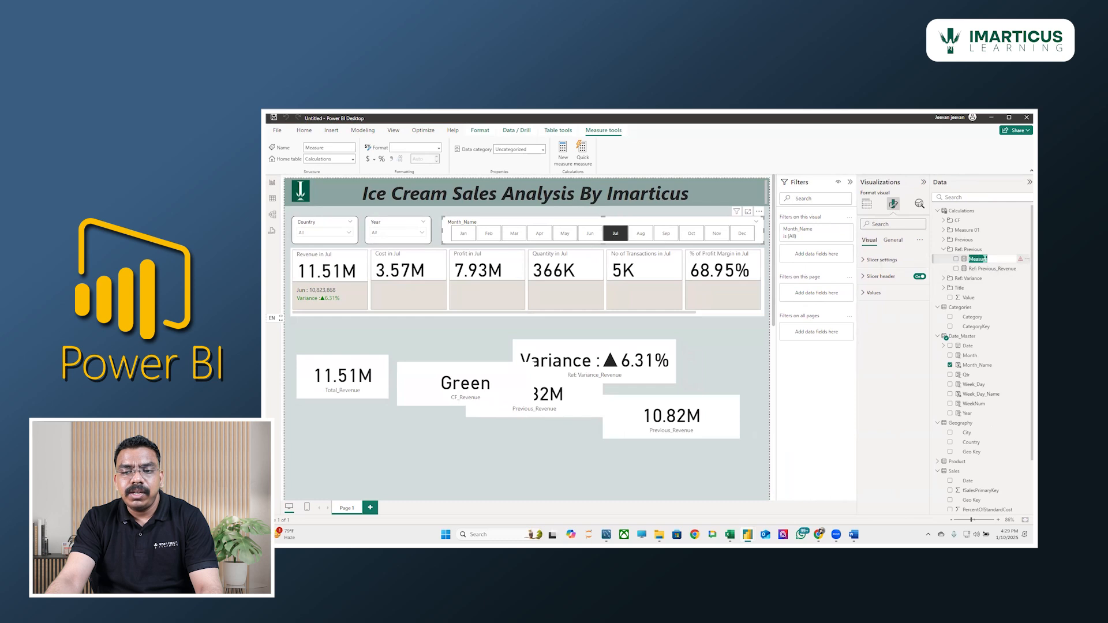
pyautogui.click(1027, 260)
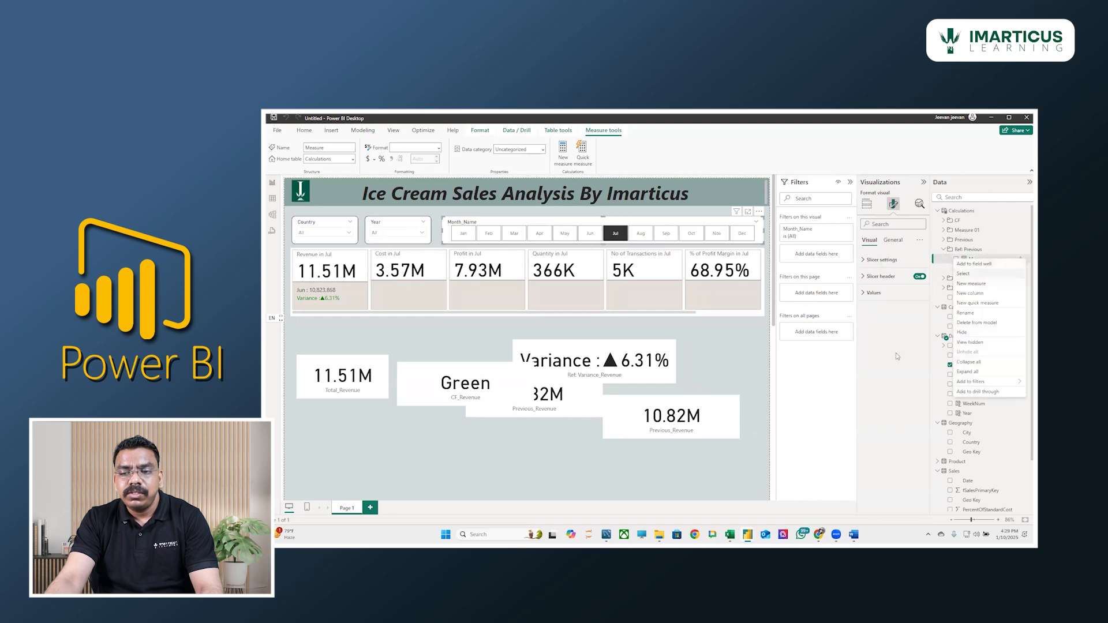
pyautogui.click(944, 270)
pyautogui.rightClick(972, 250)
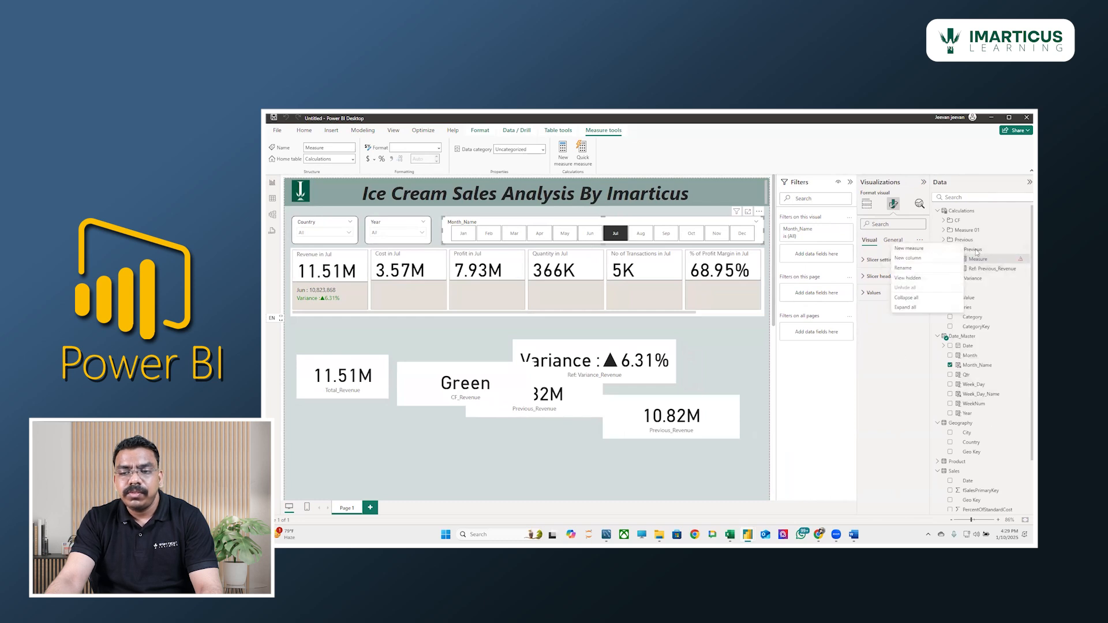
pyautogui.click(921, 255)
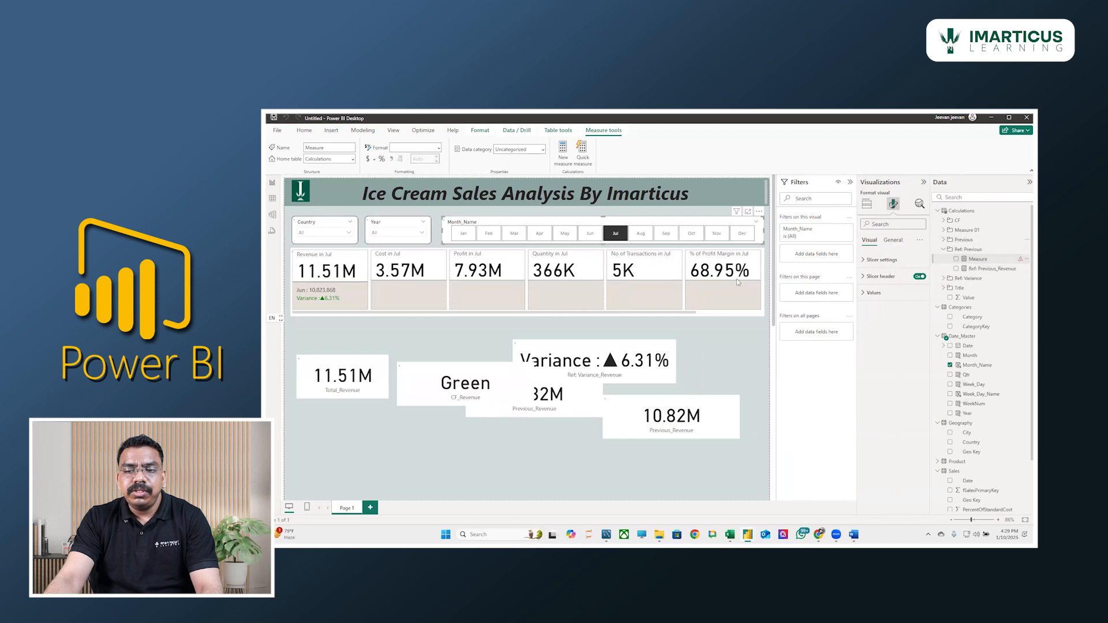
pyautogui.press('Escape')
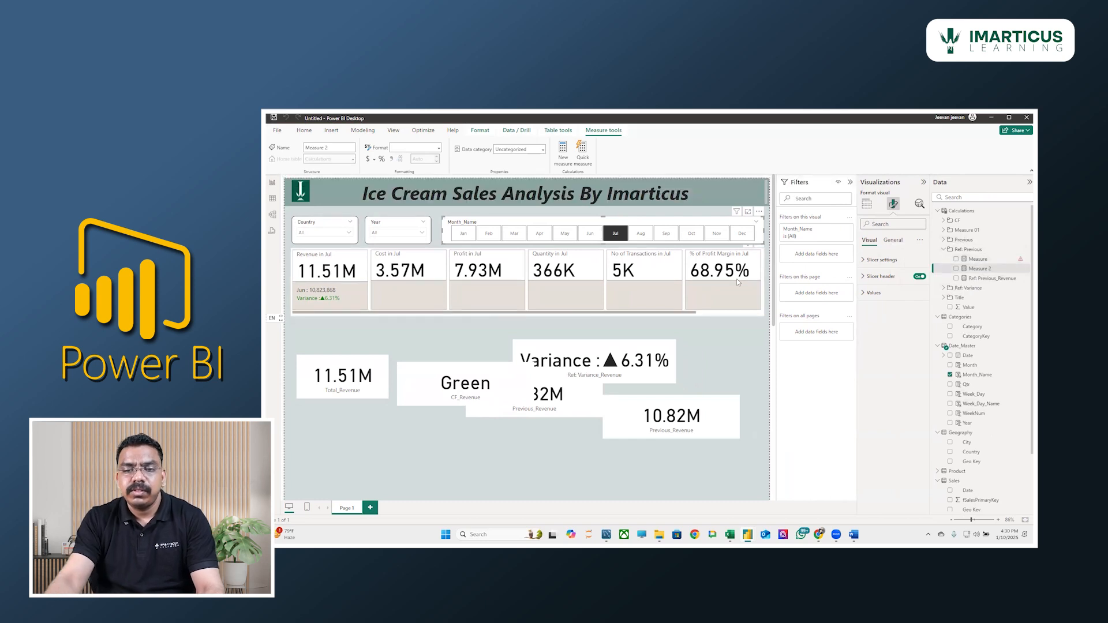
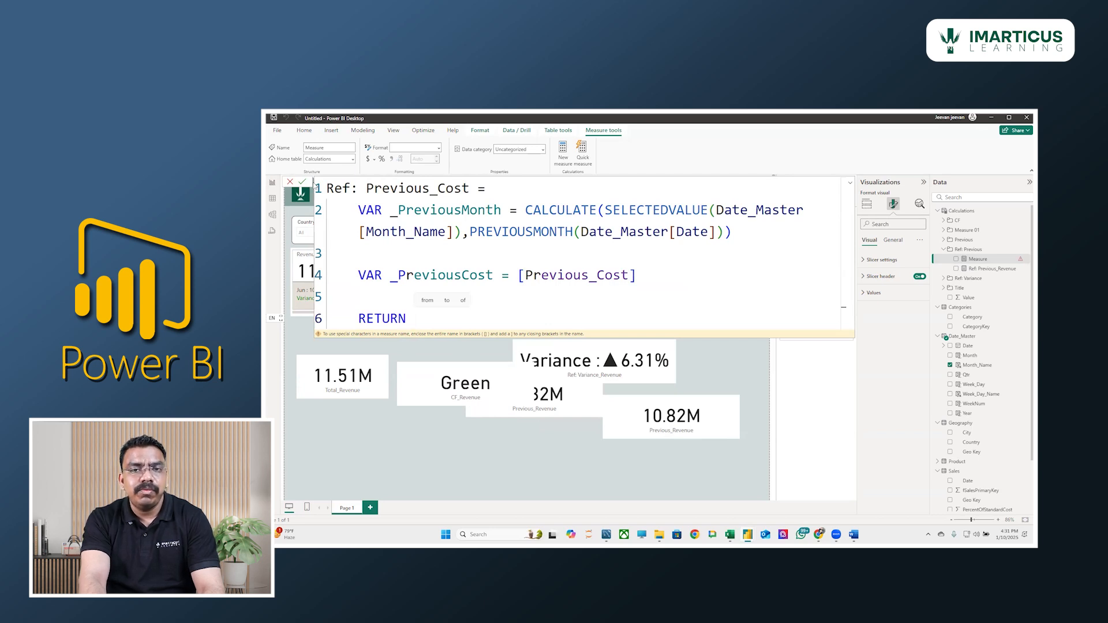
# - Begin the RETURN expression of the Ref: Previous_Cost measure with IF(SELECTEDVALUE(
pyautogui.write('if')
pyautogui.press('Tab')
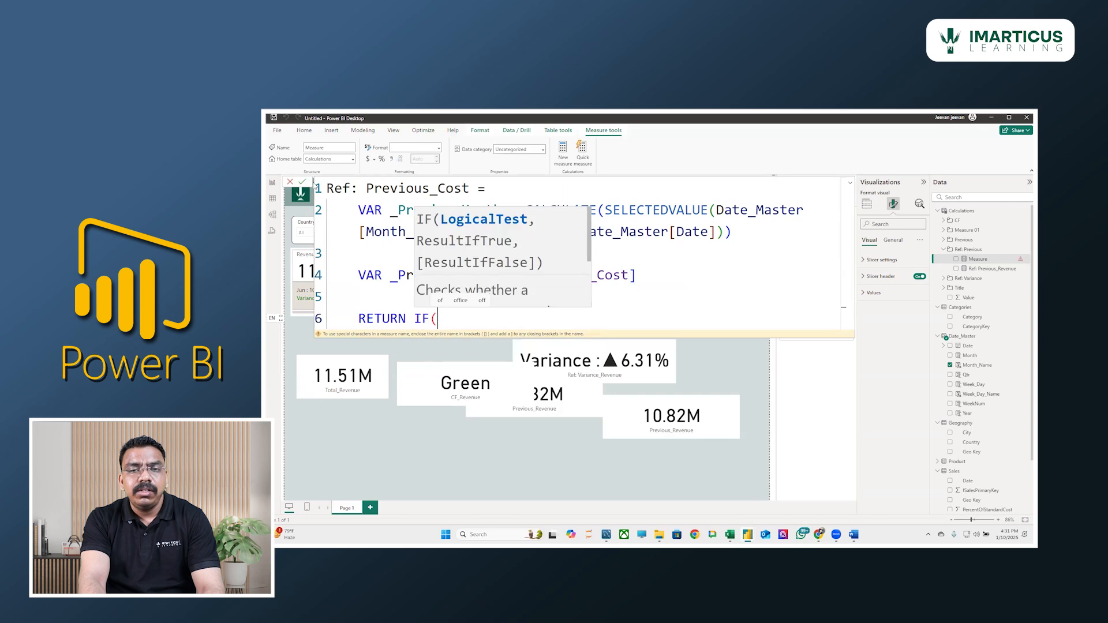
pyautogui.write('_pre')
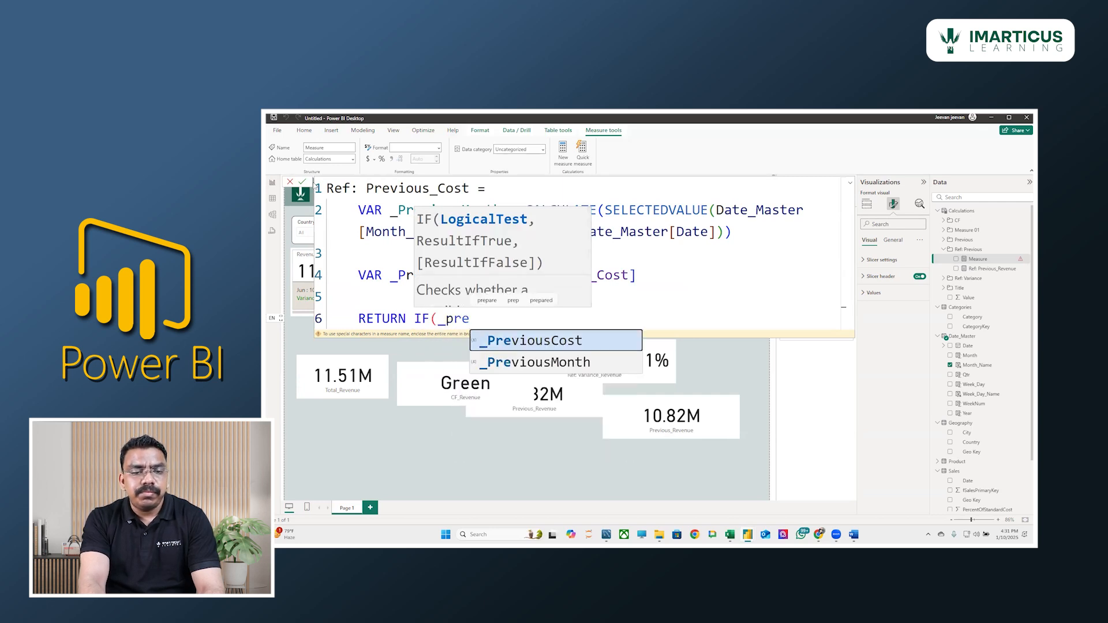
pyautogui.press('BackSpace')
pyautogui.press('BackSpace')
pyautogui.press('BackSpace')
pyautogui.press('BackSpace')
pyautogui.write('selec')
pyautogui.press('Down')
pyautogui.press('Down')
pyautogui.press('Down')
pyautogui.press('Down')
pyautogui.press('Tab')
# - Complete the IF condition so that SELECTEDVALUE of Date_Master[Month_Name] is compared as <>BLANK()
pyautogui.write('dat')
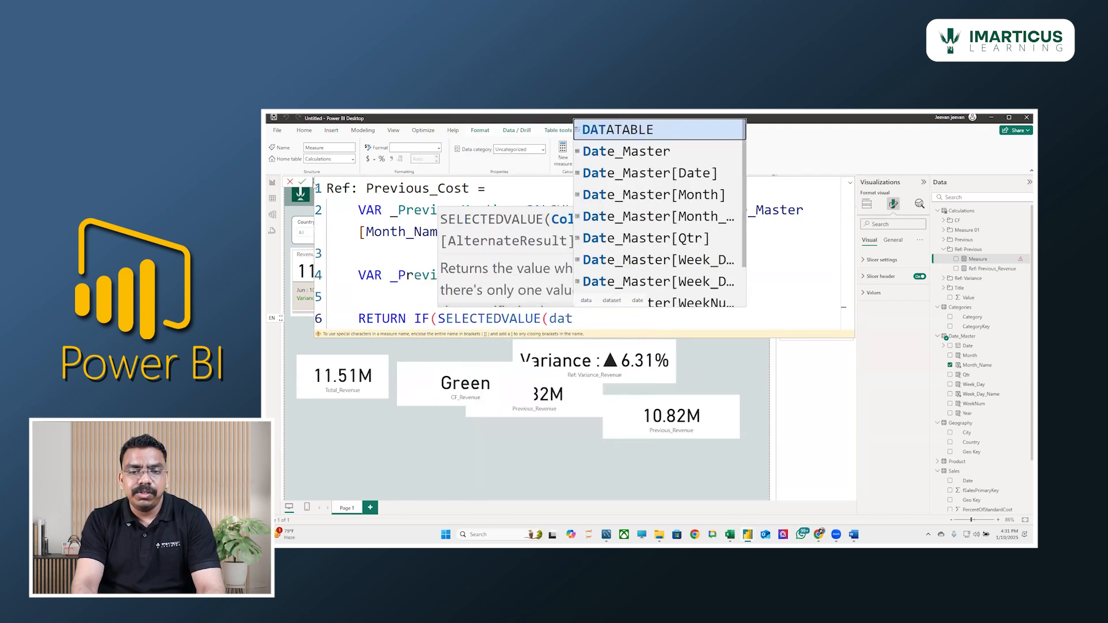
pyautogui.press('Down')
pyautogui.press('Down')
pyautogui.press('Down')
pyautogui.press('Down')
pyautogui.press('Tab')
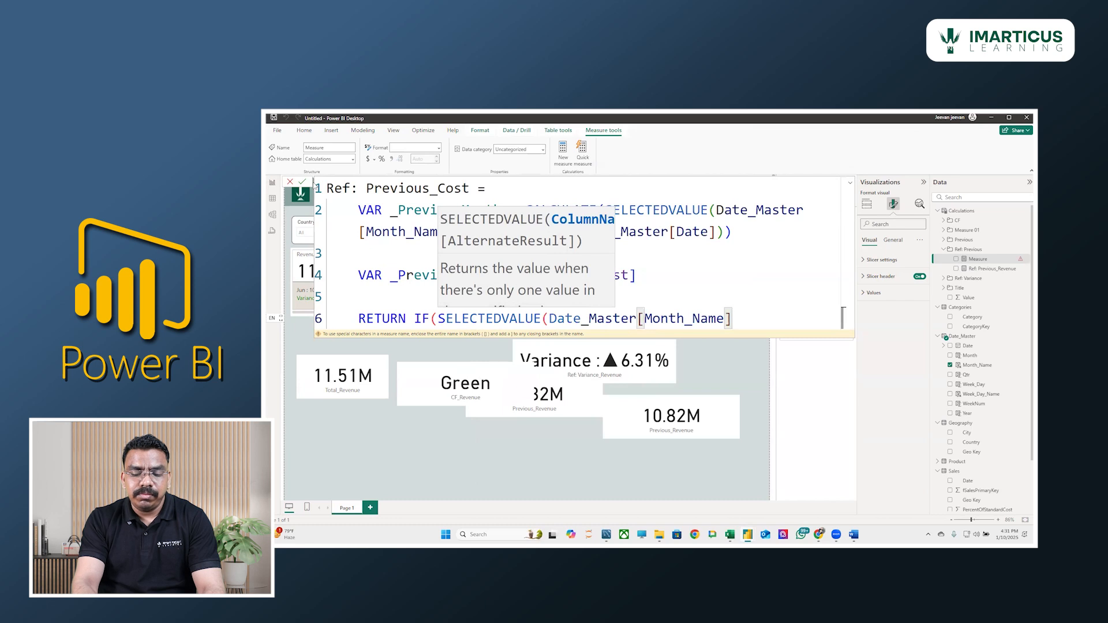
pyautogui.write(')<>')
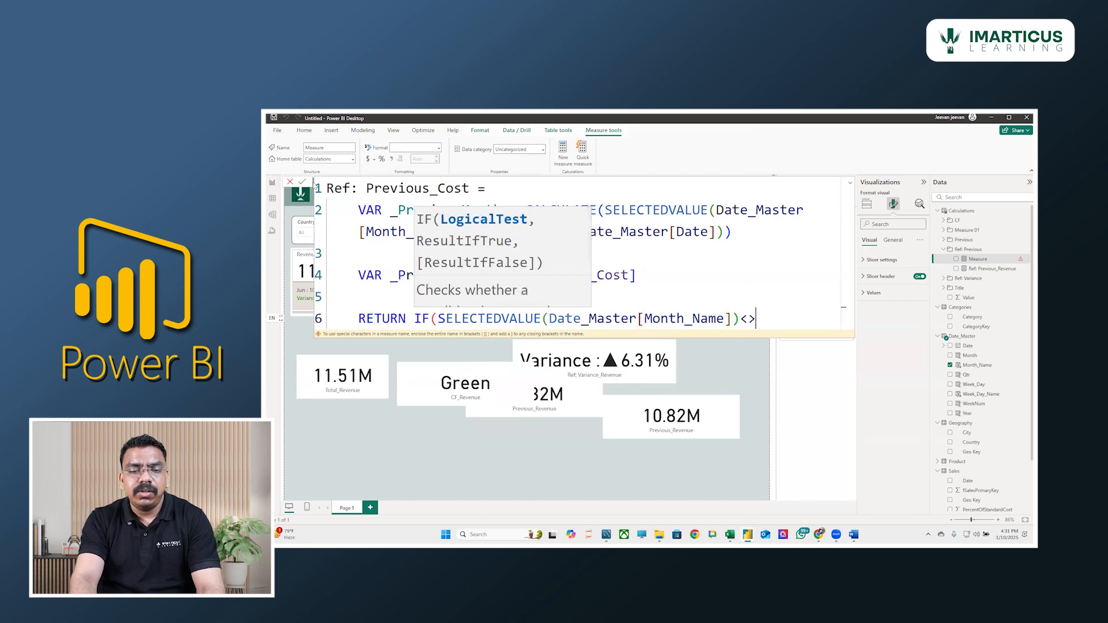
pyautogui.write('blank')
pyautogui.press('Tab')
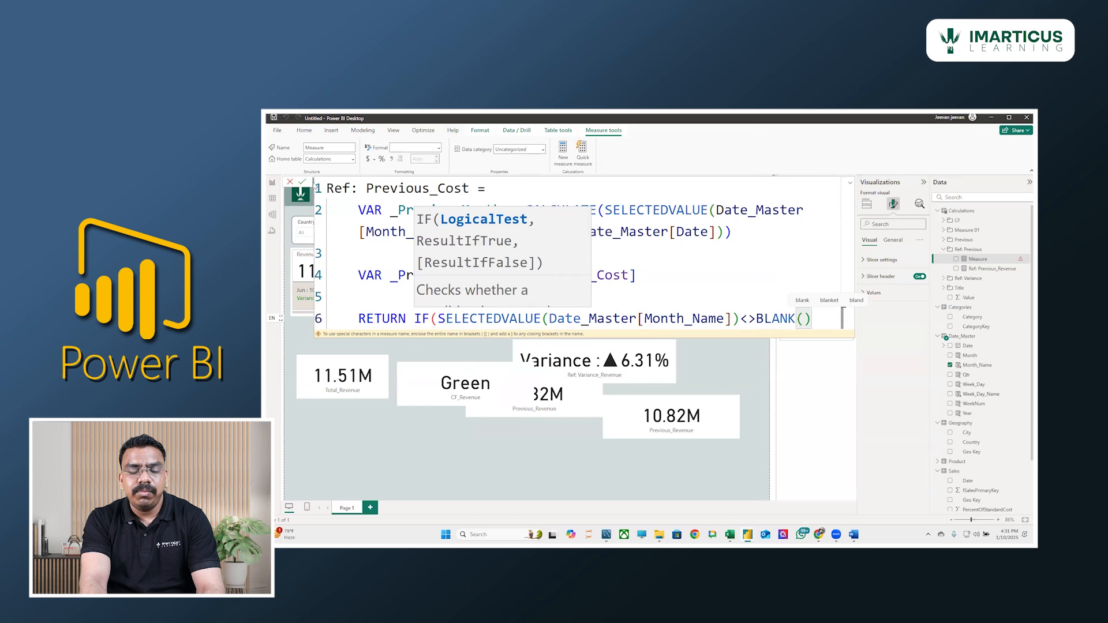
# - Complete the IF in Ref: Previous_Cost with the true result _PreviousMonth & " : " & _PreviousCost, close it and commit the measure
pyautogui.write(',')
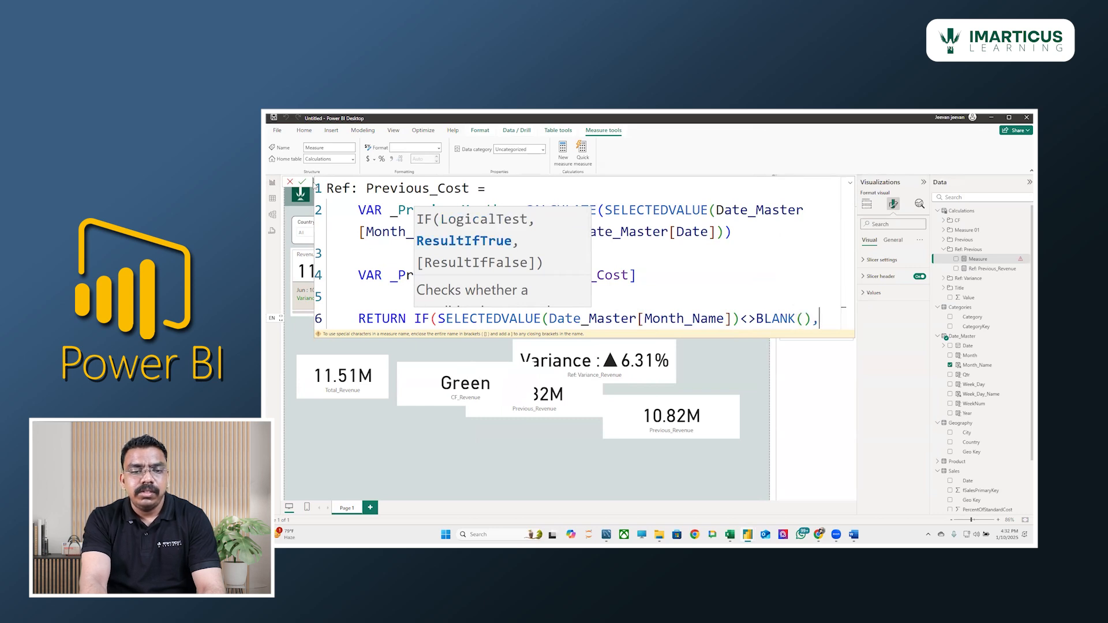
pyautogui.write('_')
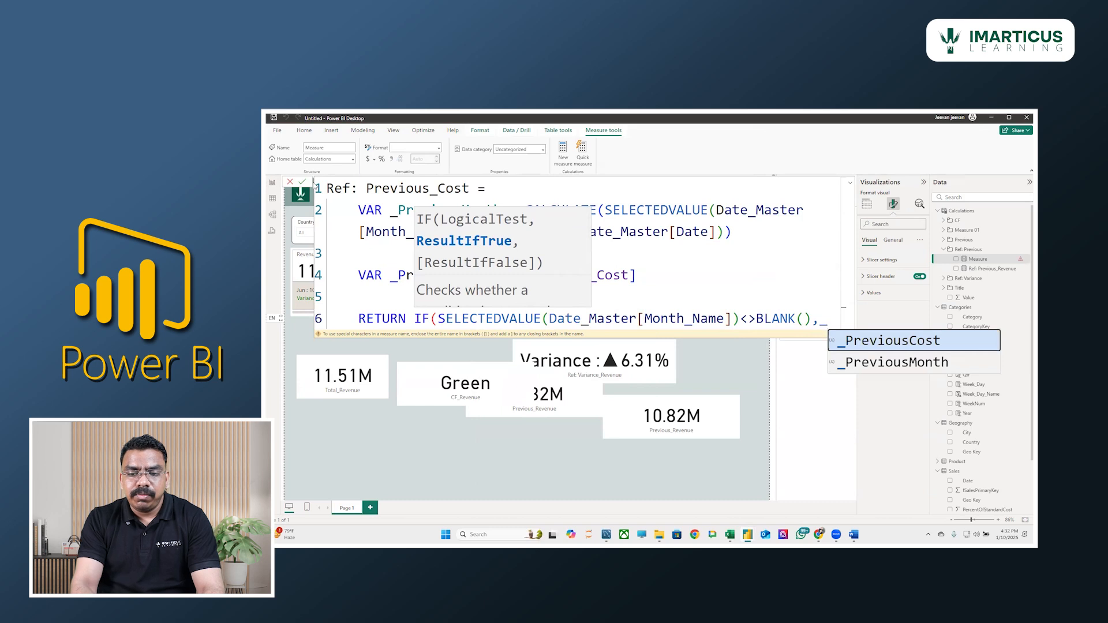
pyautogui.press('Down')
pyautogui.press('Tab')
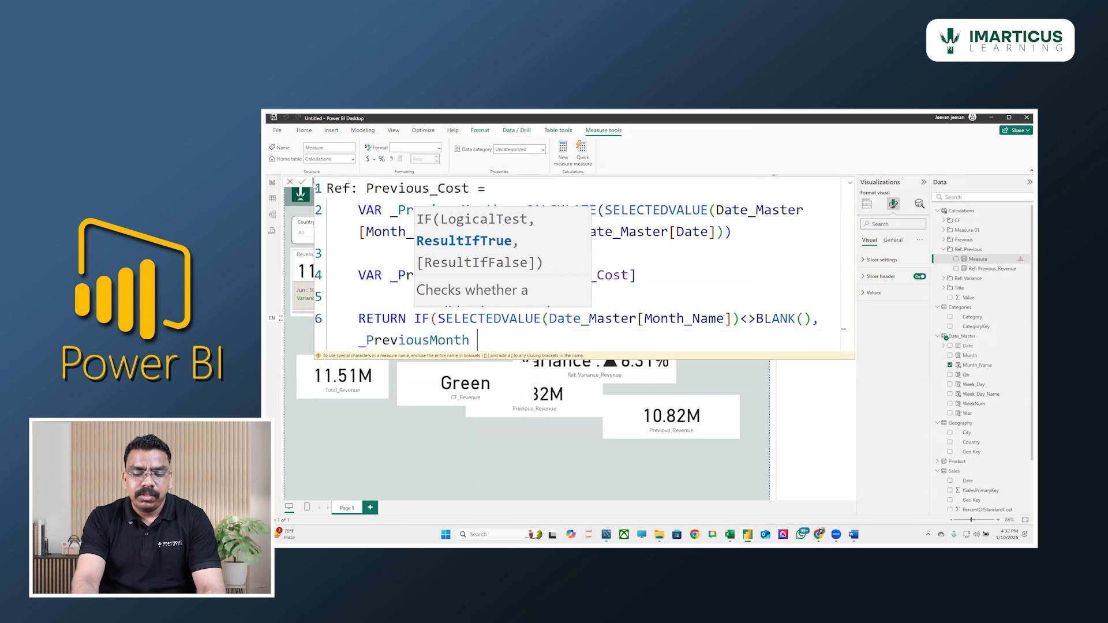
pyautogui.write('&')
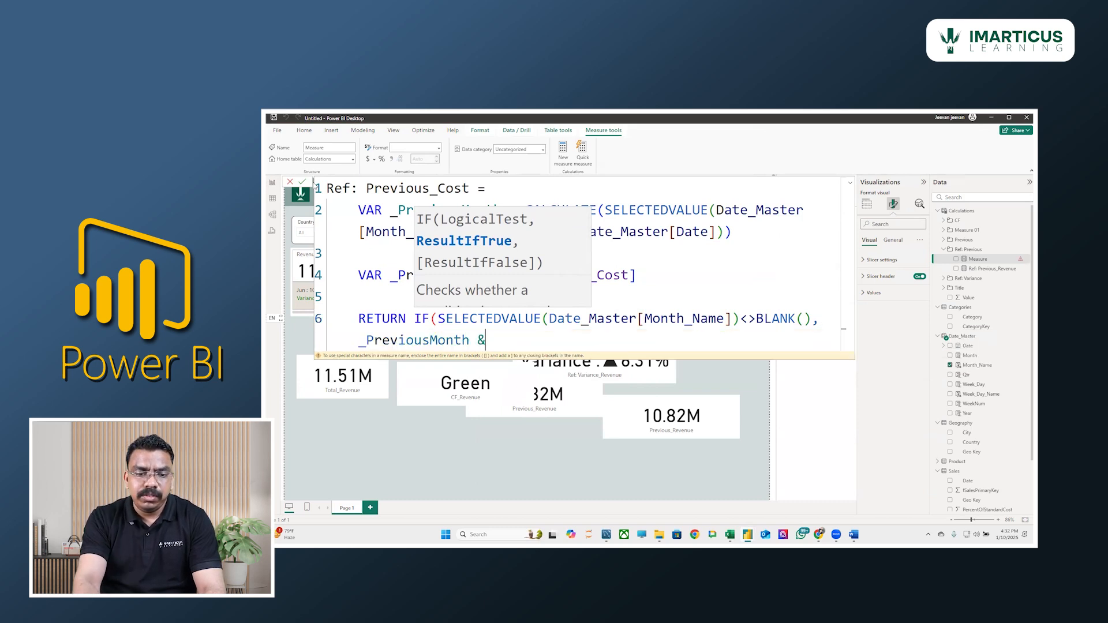
pyautogui.write(' " :')
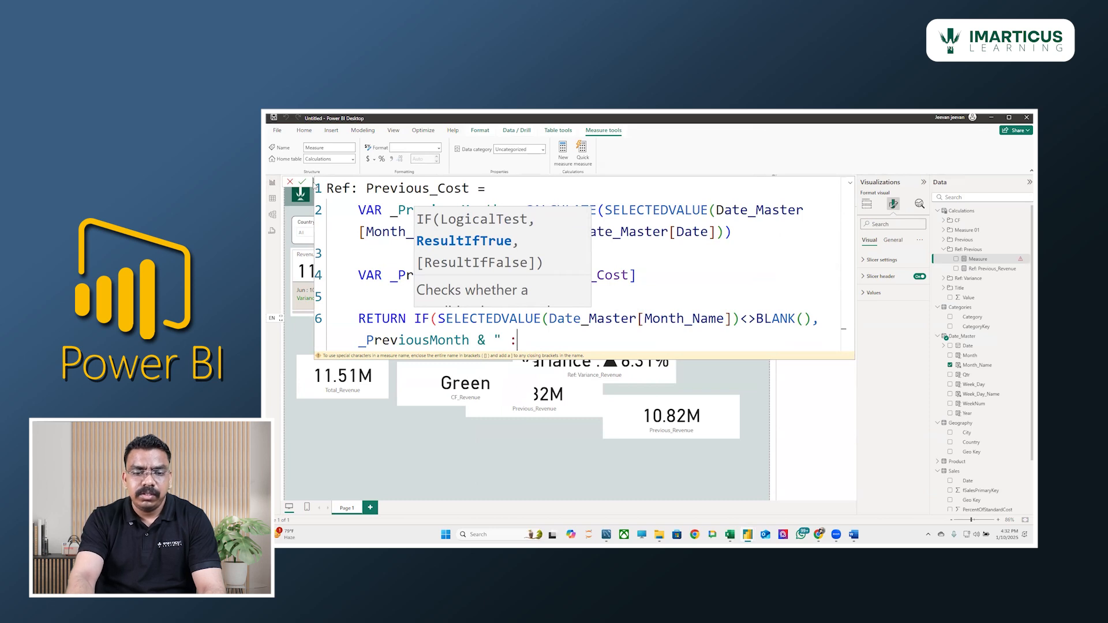
pyautogui.write(' "')
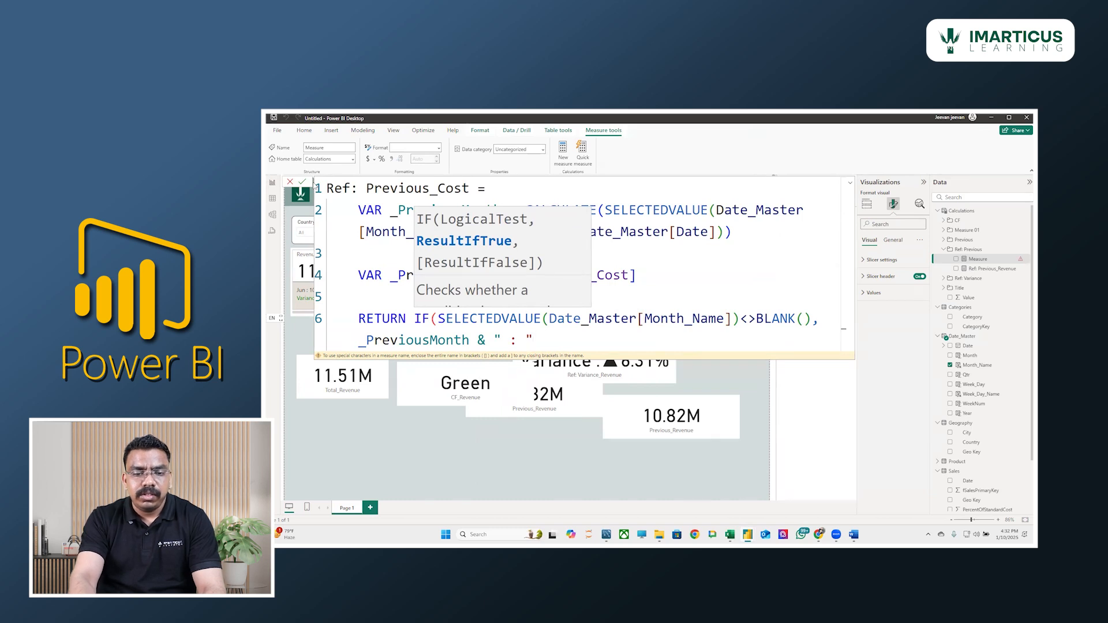
pyautogui.write('& ')
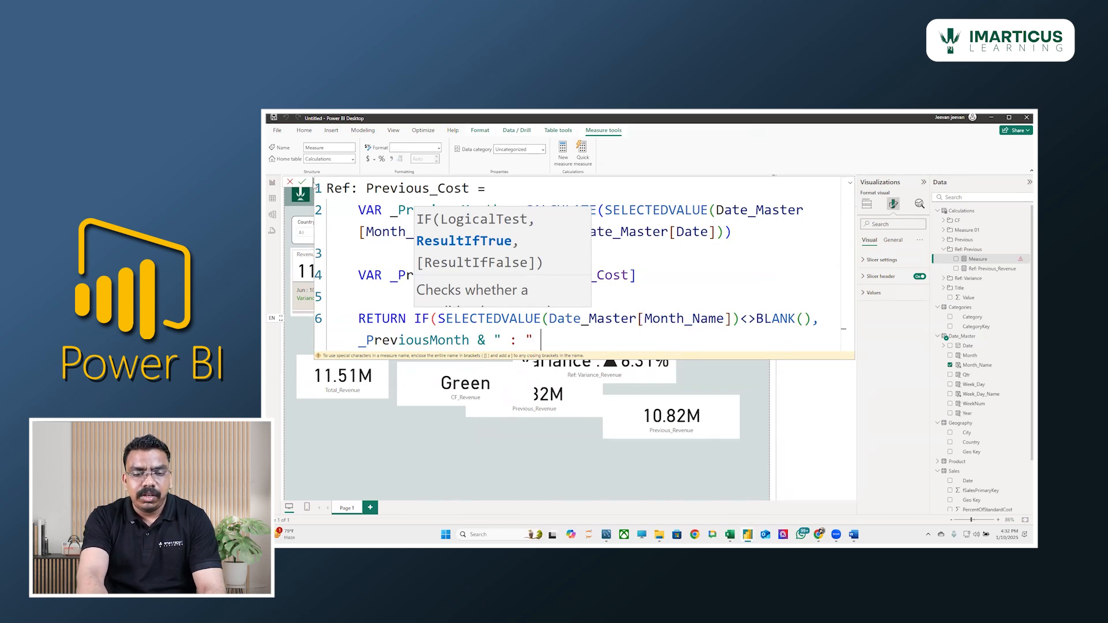
pyautogui.write('_')
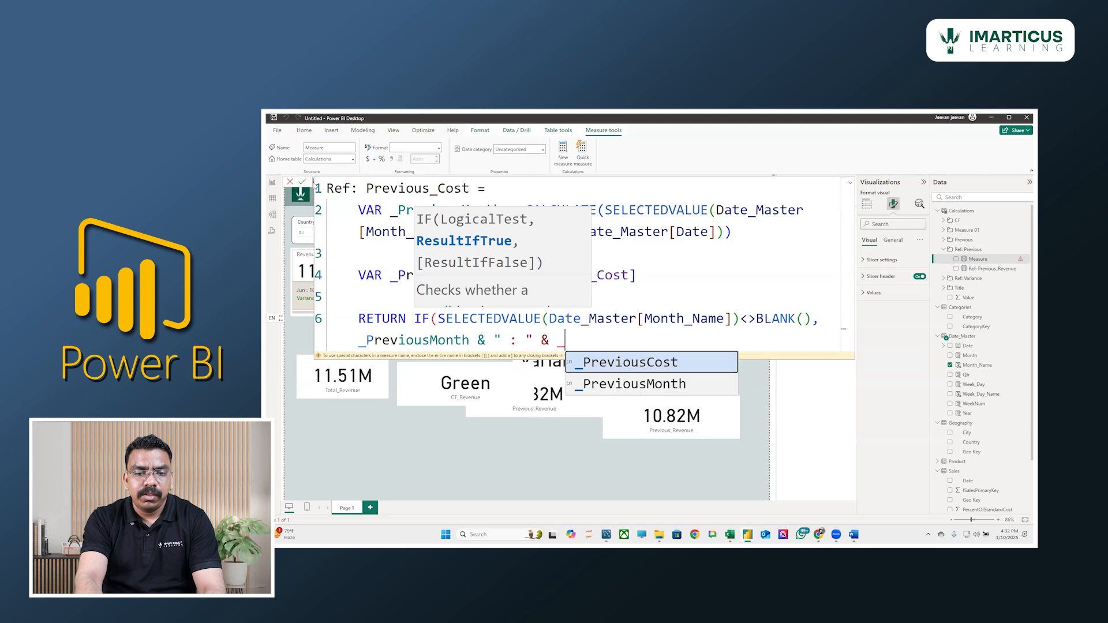
pyautogui.press('Tab')
pyautogui.write(')')
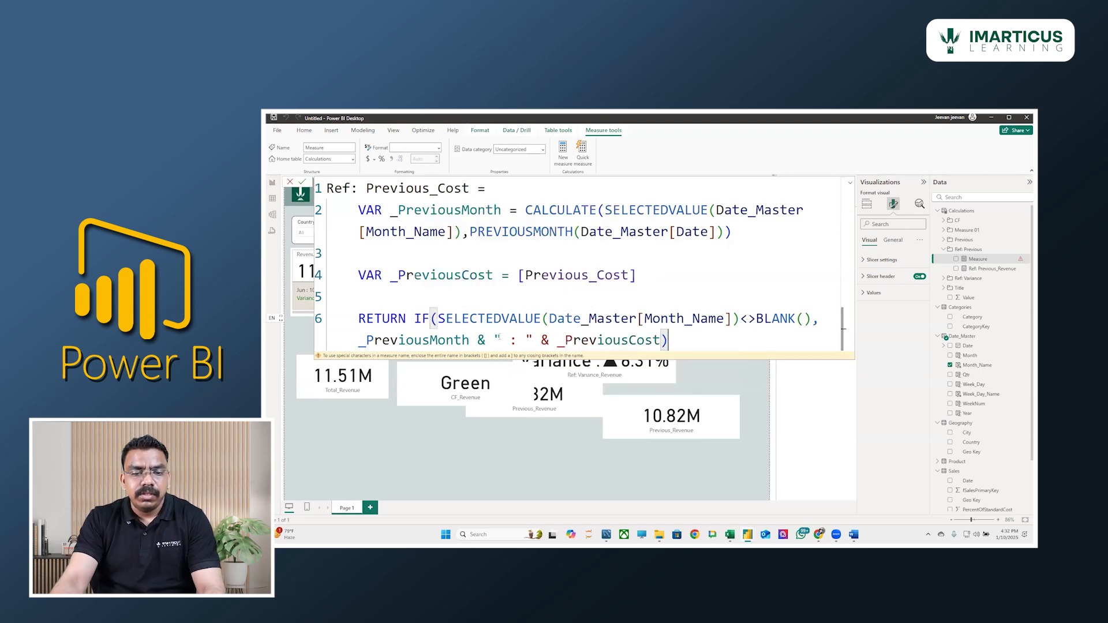
pyautogui.press('Return')
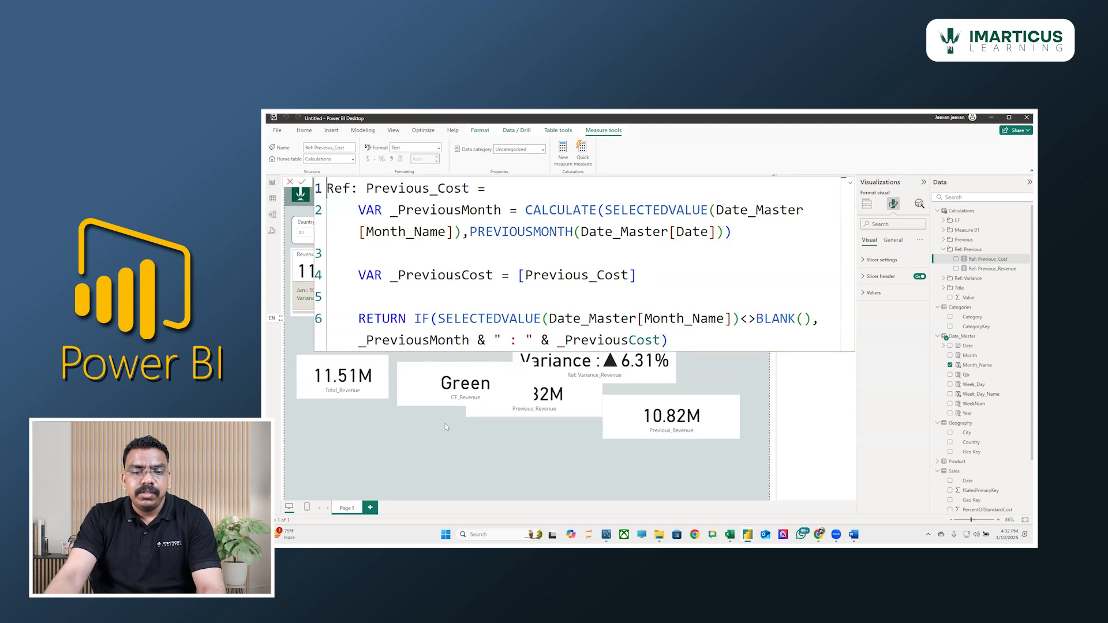
# - Replace CF_Revenue with Ref: Previous_Cost in the Green card, widen the card, and toggle Jul off and on in the month slicer
pyautogui.click(431, 452)
pyautogui.click(465, 390)
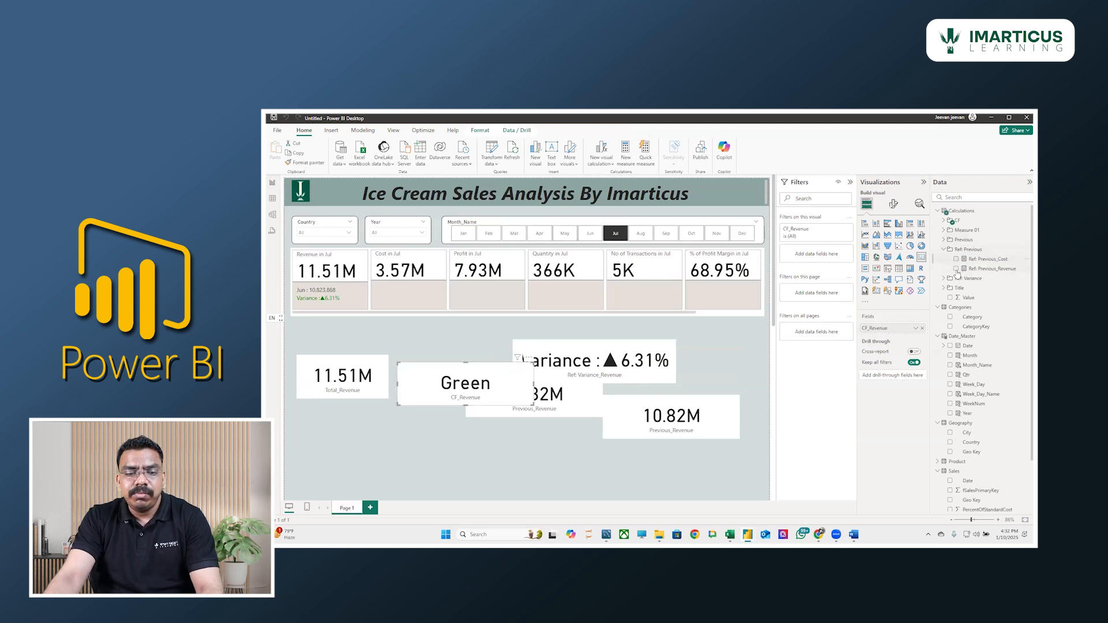
pyautogui.click(922, 328)
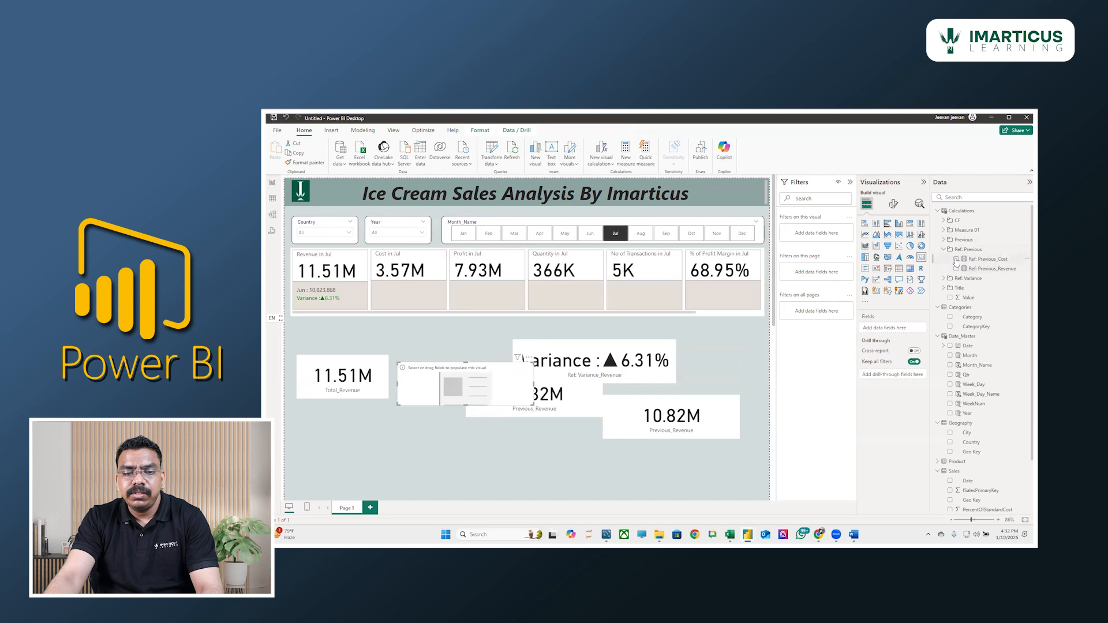
pyautogui.click(956, 259)
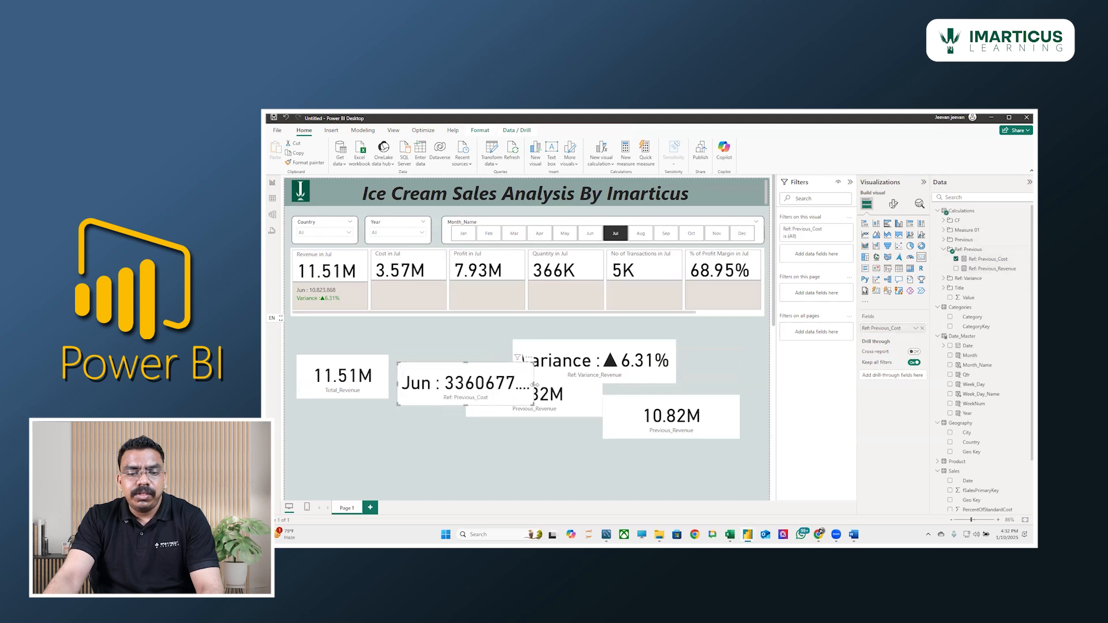
pyautogui.moveTo(534, 384); pyautogui.dragTo(578, 384)
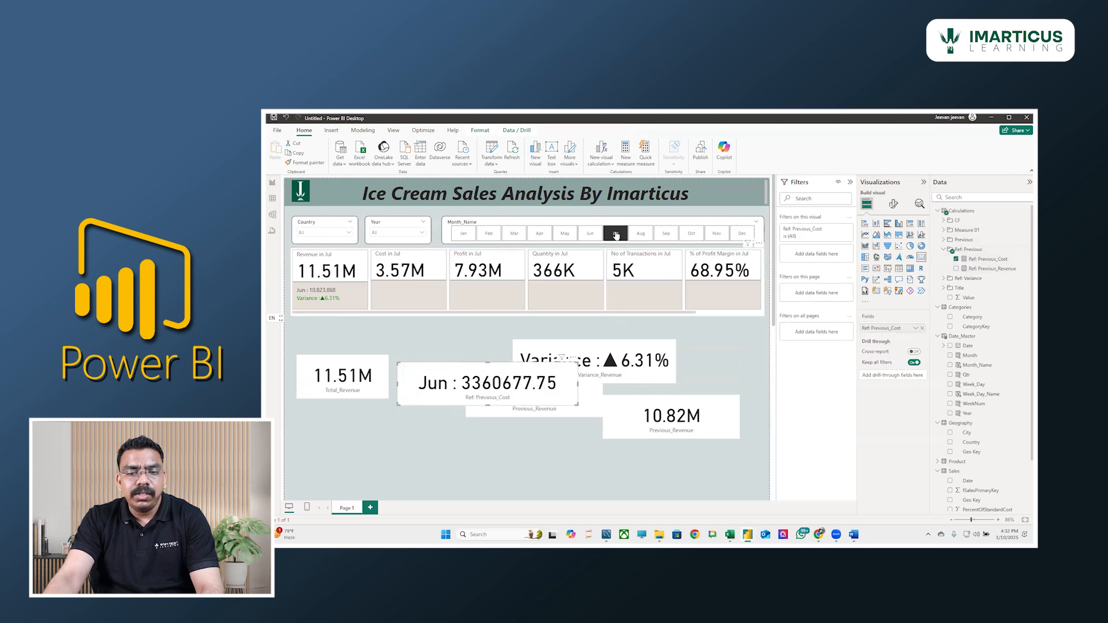
pyautogui.click(616, 234)
pyautogui.click(616, 234)
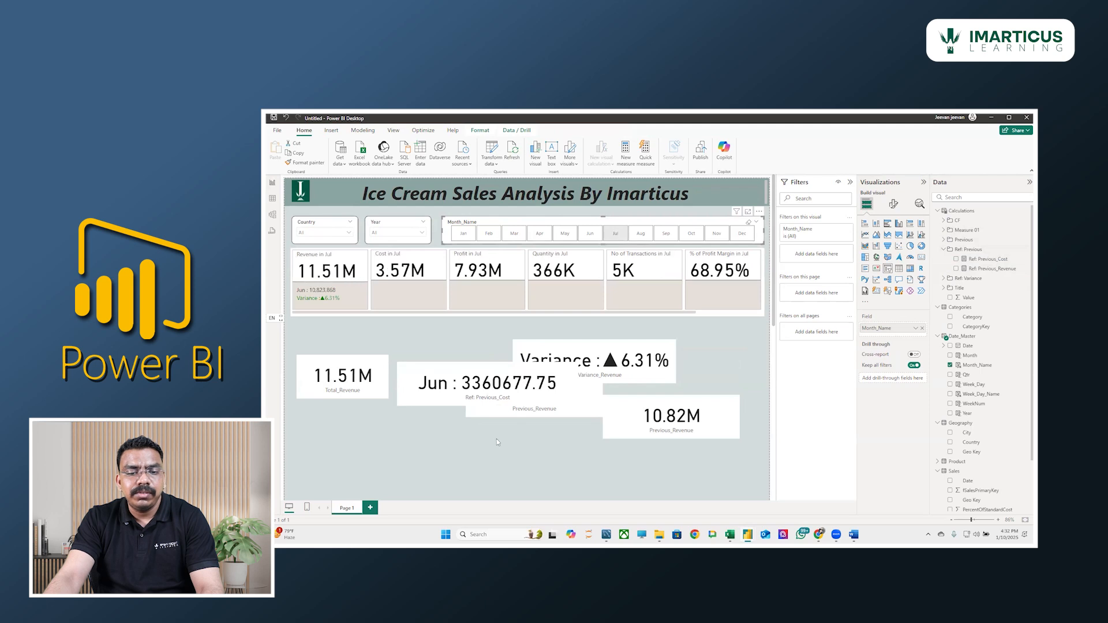
# - Add FORMAT around _PreviousCost in the Ref: Previous_Cost measure with the format string "#,##" and try to commit it
pyautogui.click(501, 402)
pyautogui.click(972, 260)
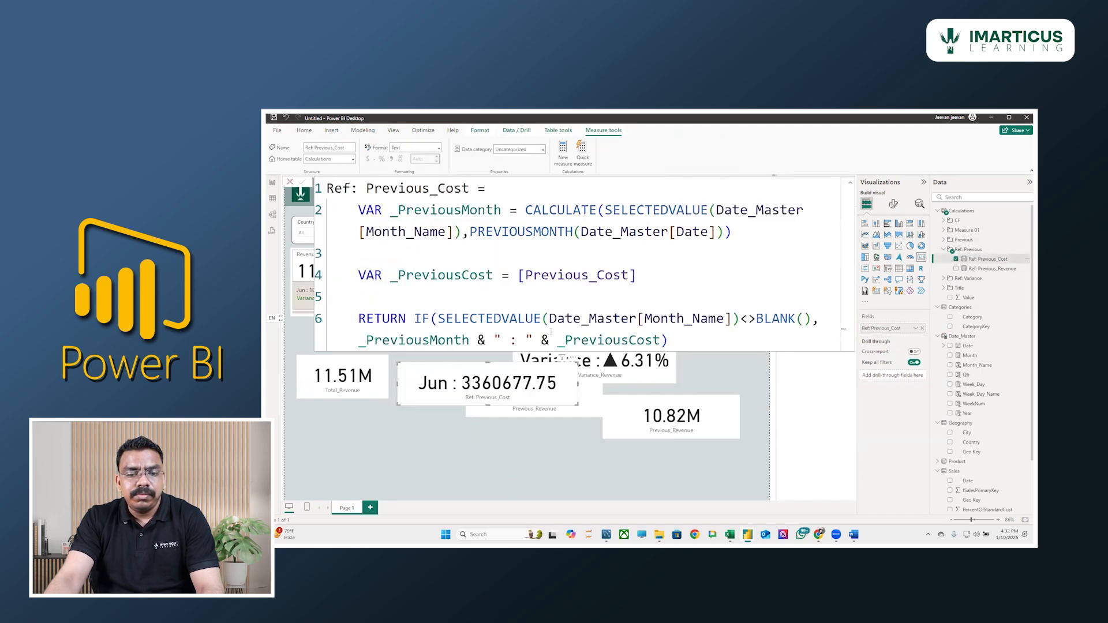
pyautogui.click(556, 339)
pyautogui.write('for')
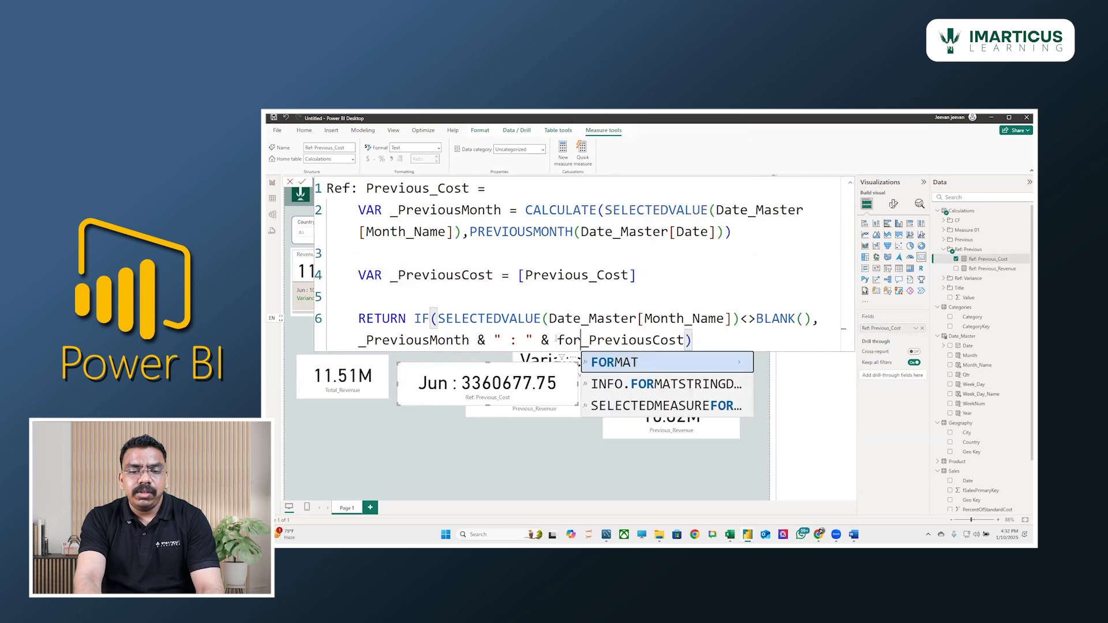
pyautogui.press('Tab')
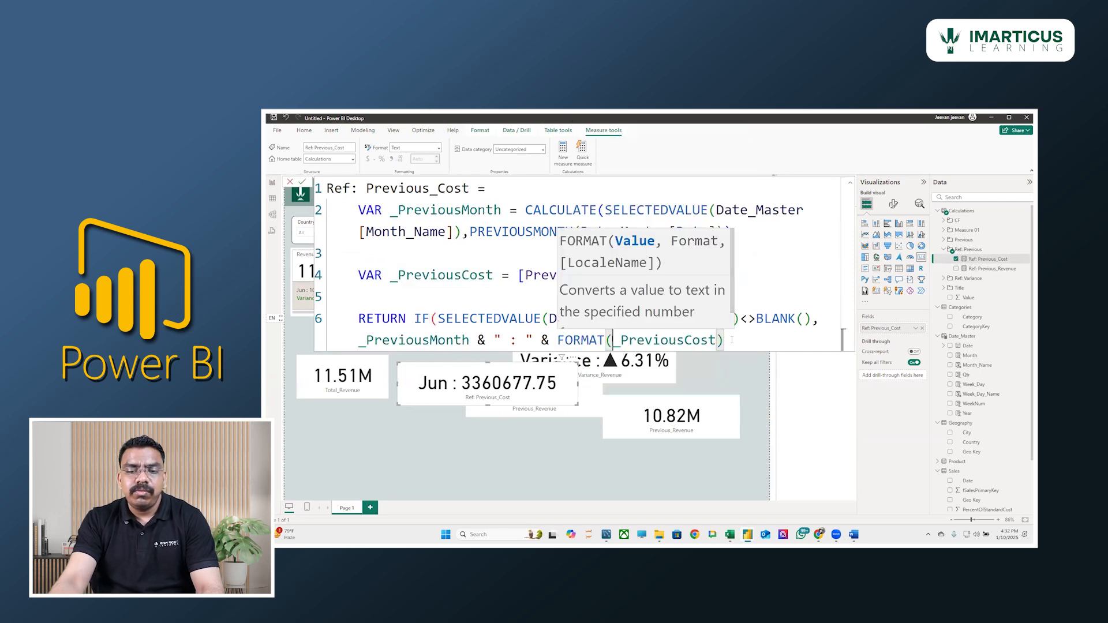
pyautogui.click(732, 340)
pyautogui.write(',')
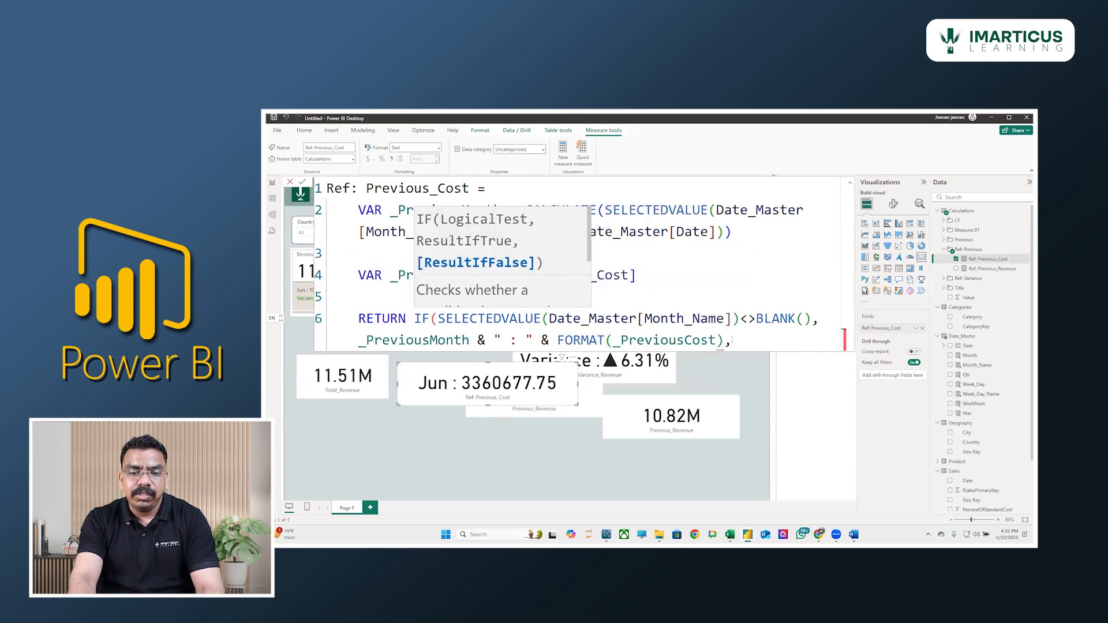
pyautogui.write('"#,##")')
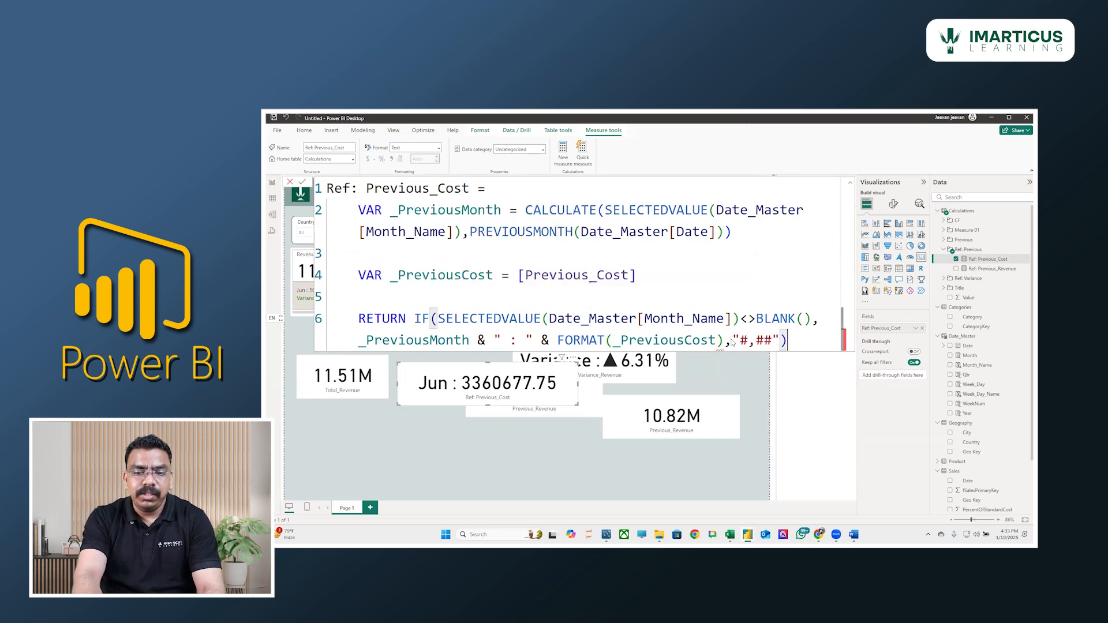
pyautogui.press('Return')
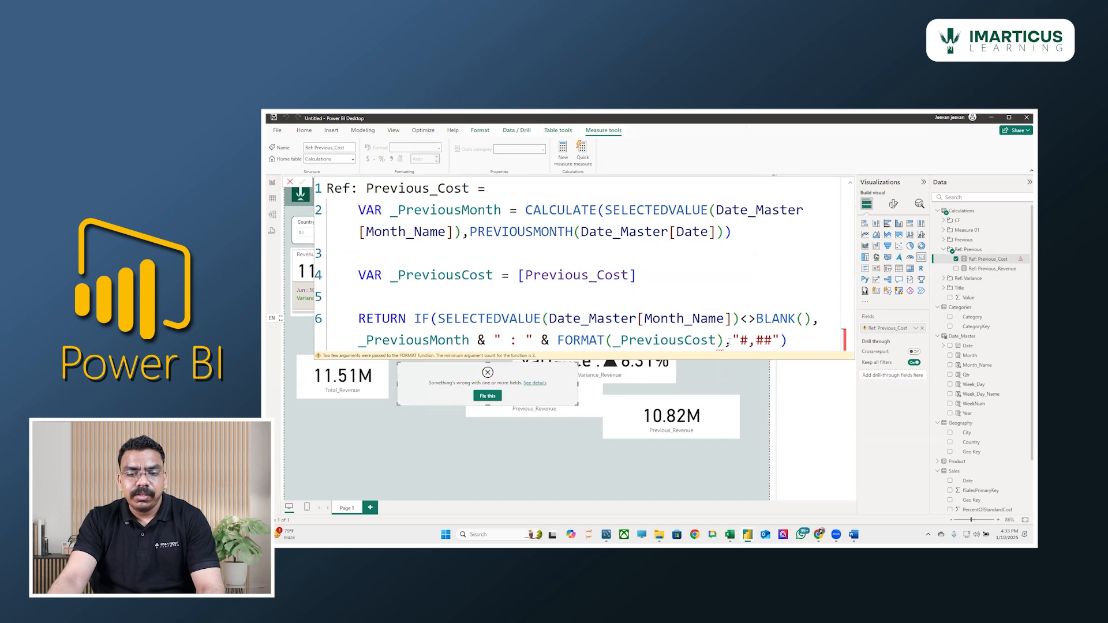
# - Fix the FORMAT parentheses so the call reads FORMAT(_PreviousCost,"#,##")), commit the measure and close the formula
pyautogui.click(720, 341)
pyautogui.moveTo(720, 341)
pyautogui.press('Delete')
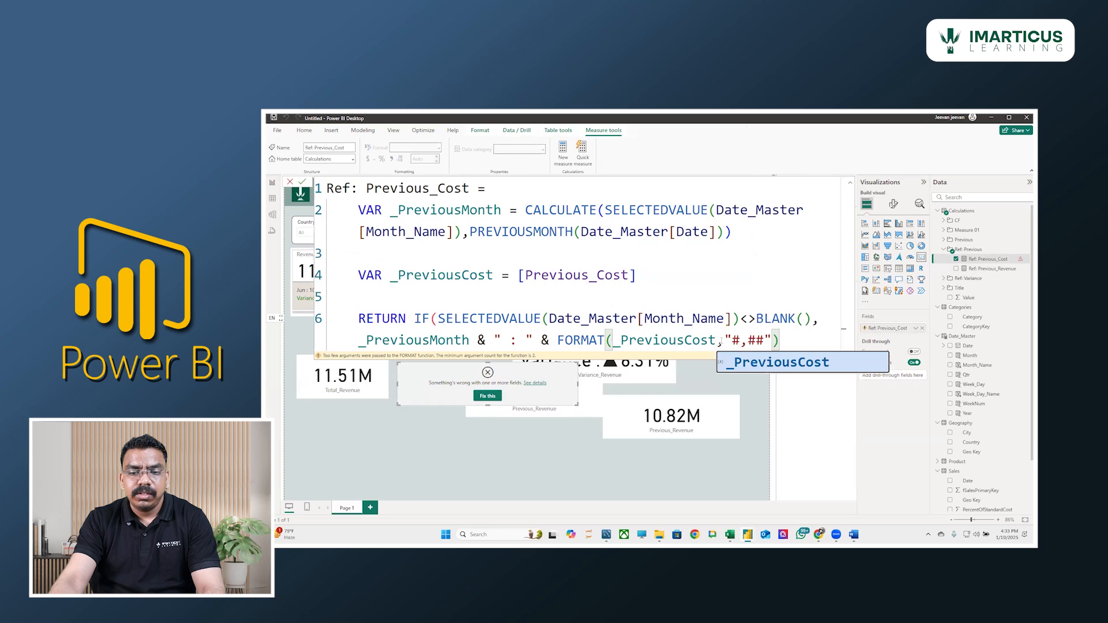
pyautogui.press('Escape')
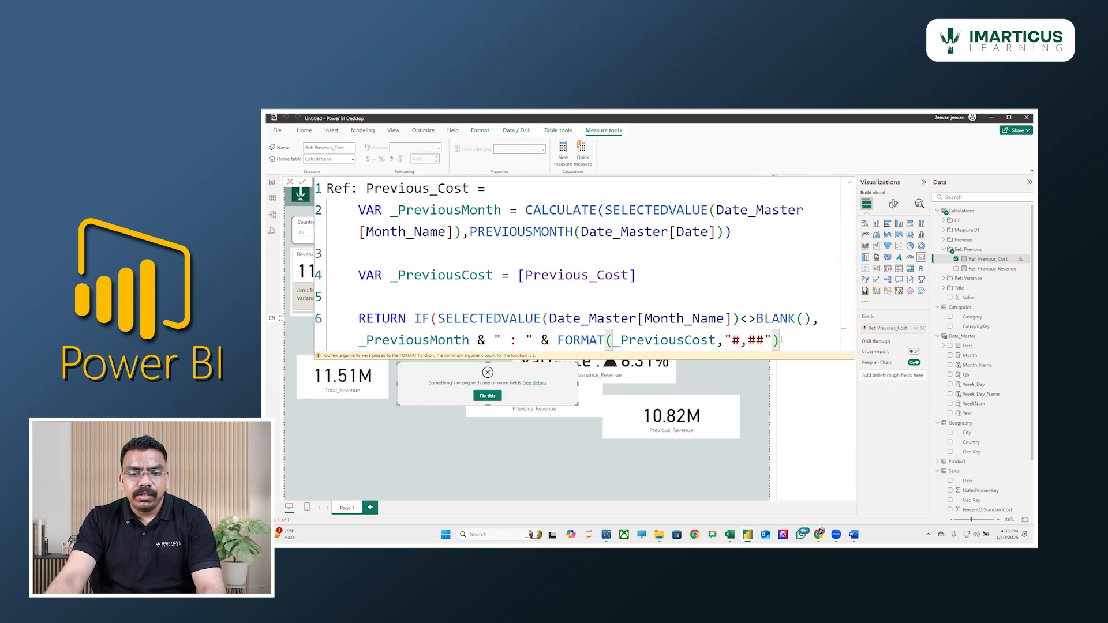
pyautogui.write(')')
pyautogui.press('Return')
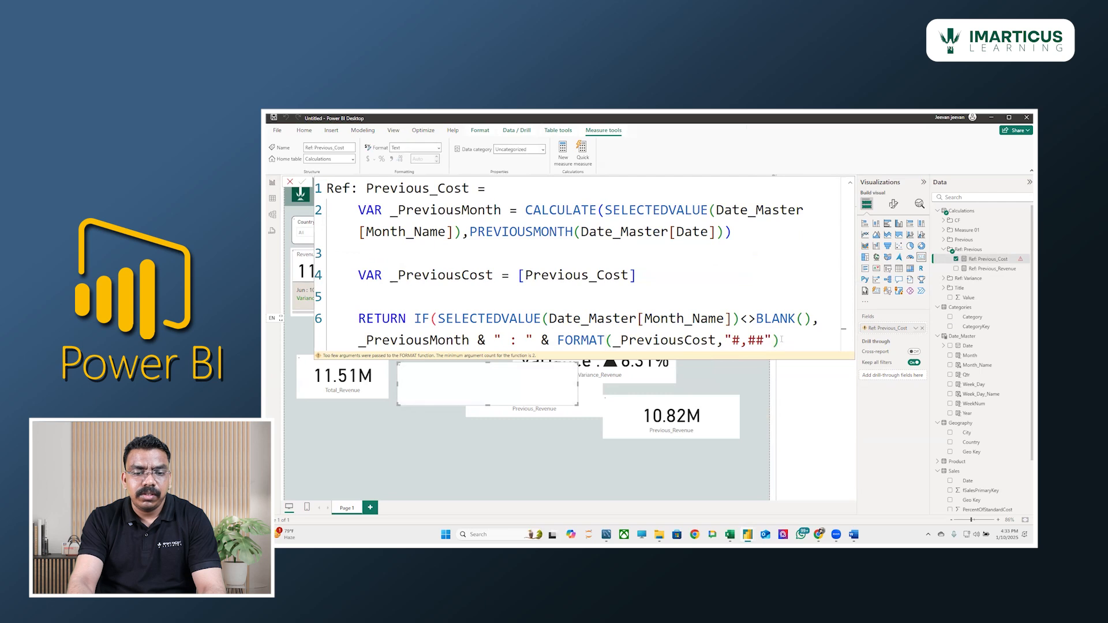
pyautogui.click(440, 441)
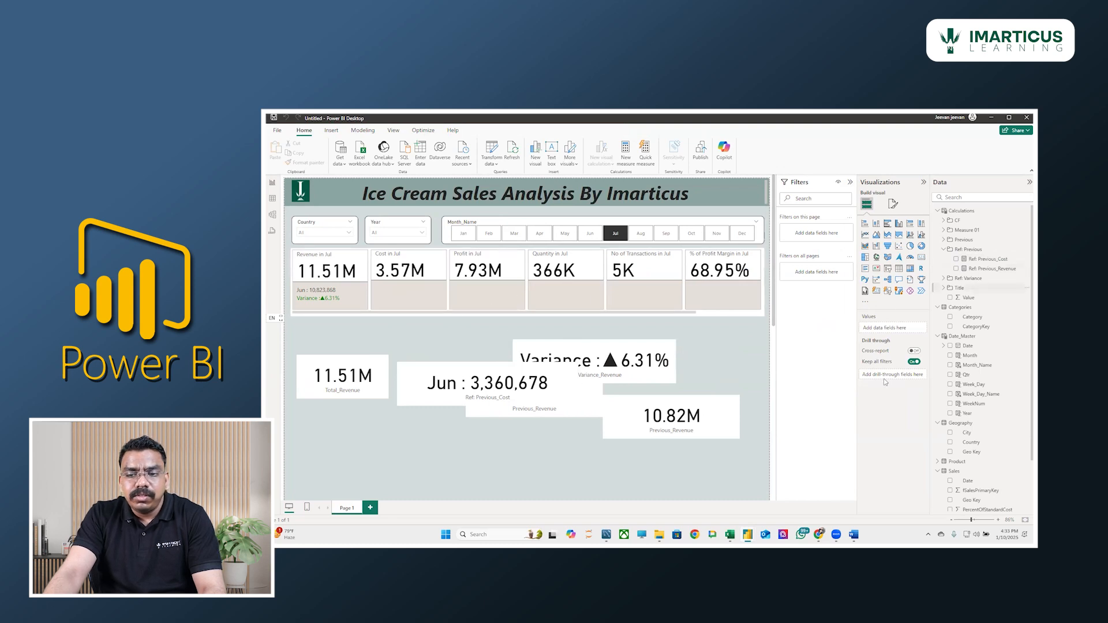
# - Reopen the Ref: Previous_Cost formula and inspect the underlined _PreviousCost reference inside FORMAT
pyautogui.click(993, 269)
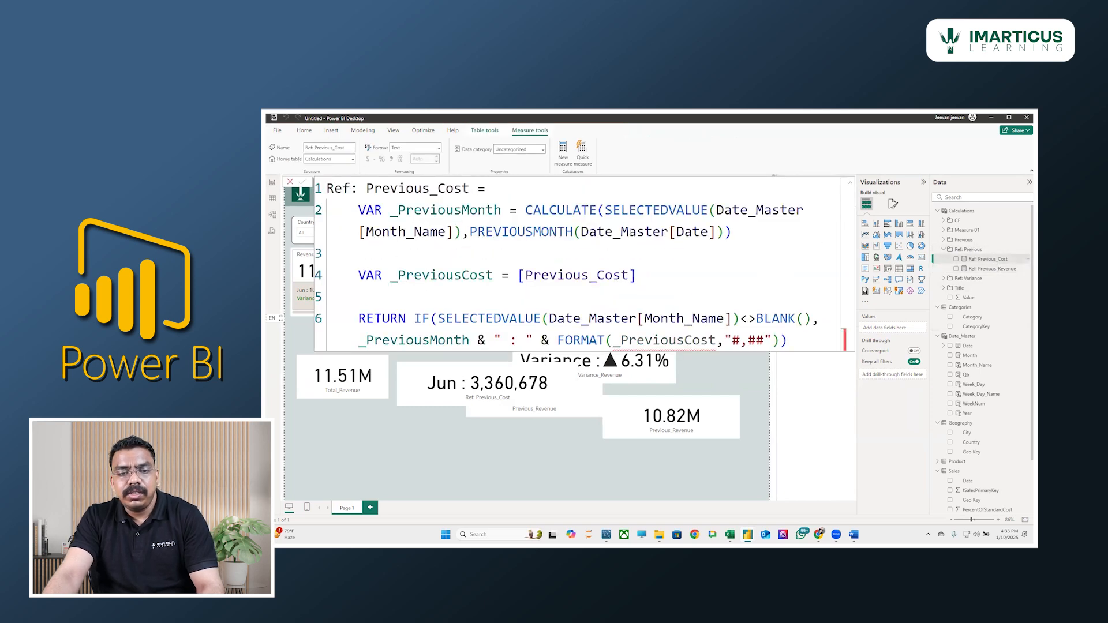
pyautogui.click(630, 232)
pyautogui.hotkey('ctrl', 'a')
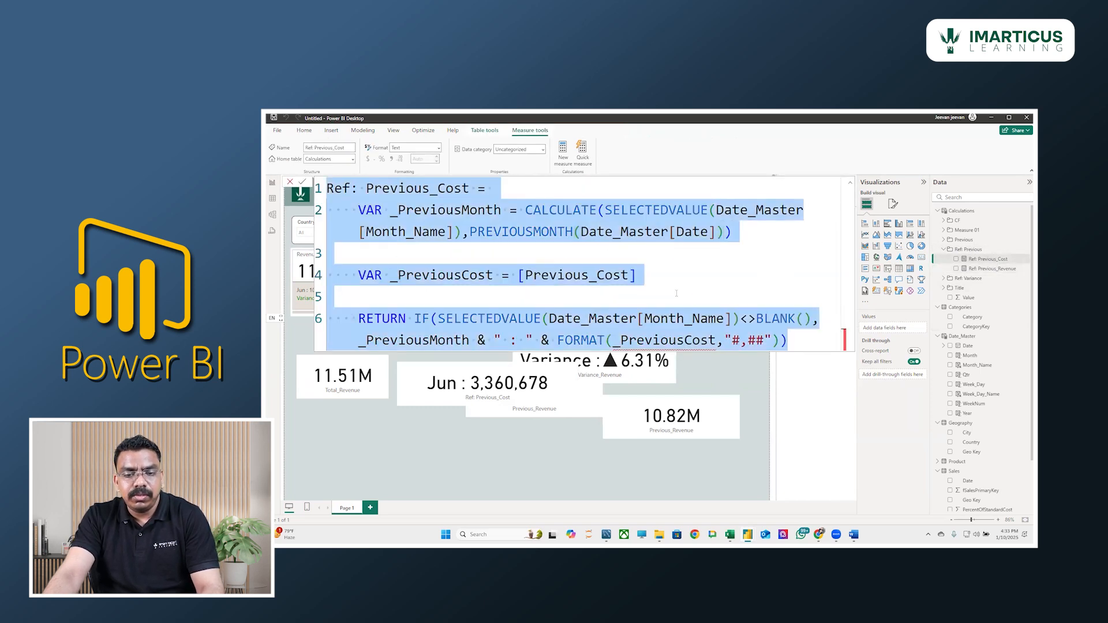
pyautogui.click(707, 319)
pyautogui.click(692, 340)
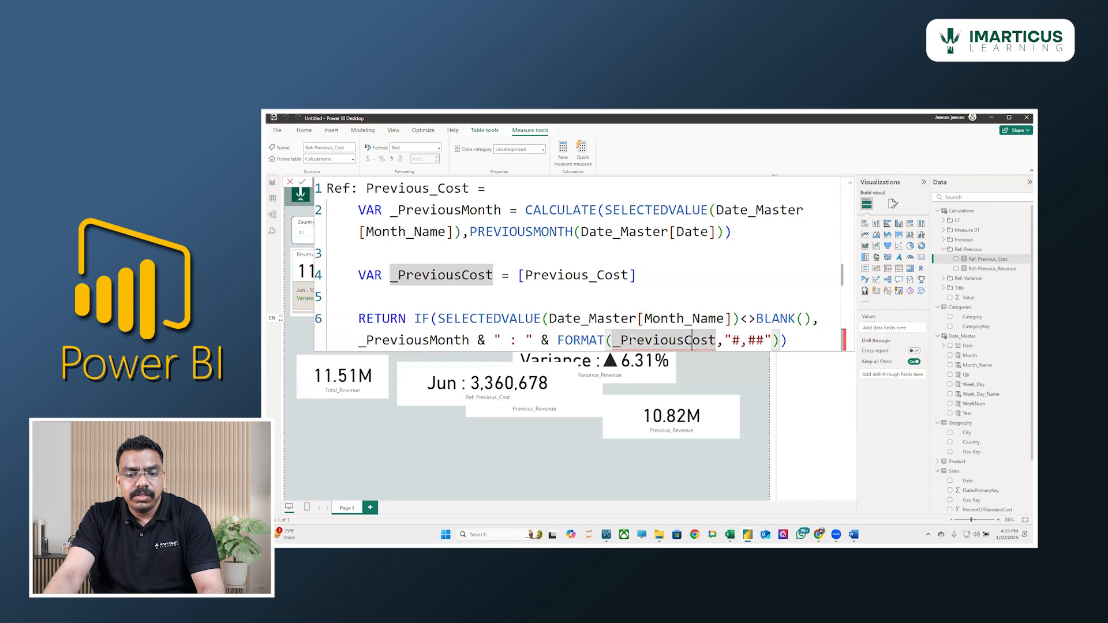
pyautogui.moveTo(692, 340)
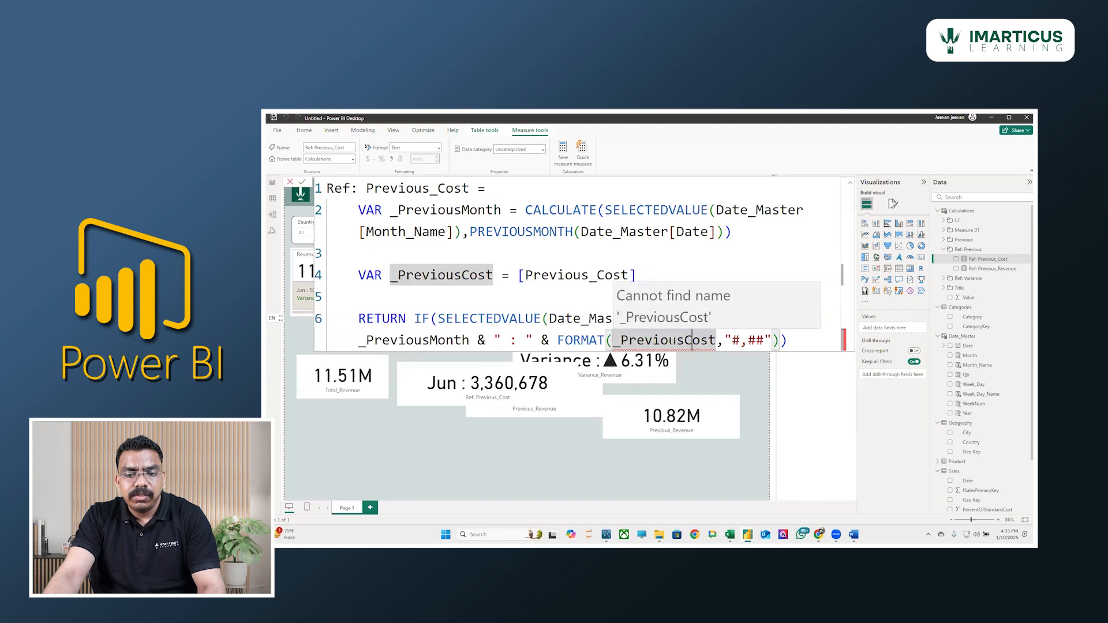
# - Try re-entering the _PreviousCost reference inside FORMAT with the variable name copied from its VAR declaration, and recommit the measure
pyautogui.moveTo(717, 340); pyautogui.dragTo(675, 340)
pyautogui.doubleClick(458, 276)
pyautogui.hotkey('ctrl', 'c')
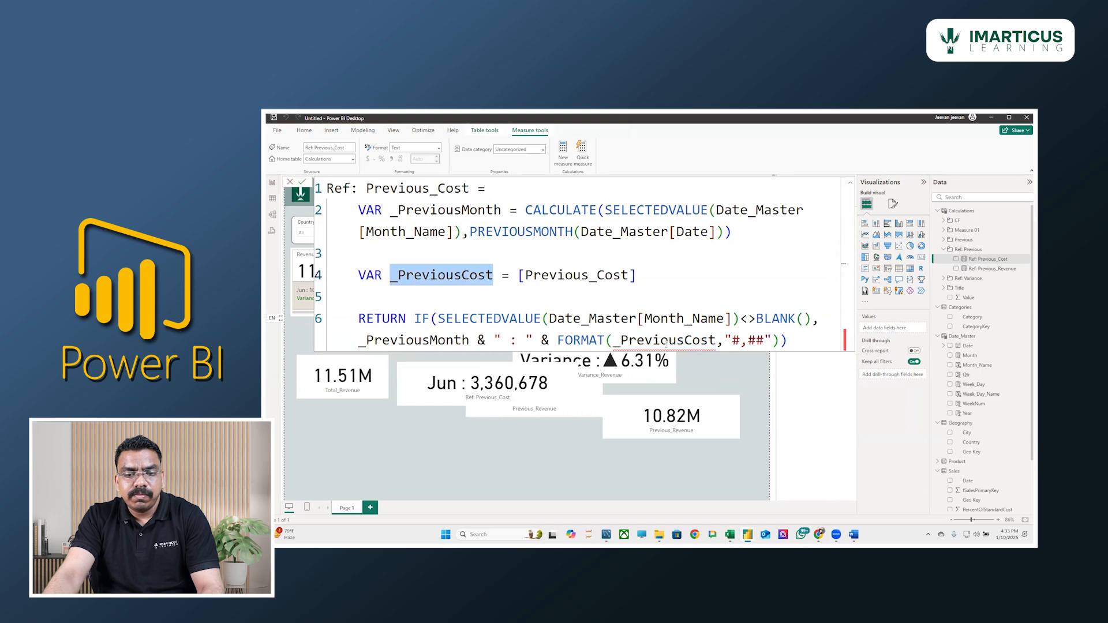
pyautogui.doubleClick(666, 343)
pyautogui.hotkey('ctrl', 'v')
pyautogui.press('Up')
pyautogui.press('Up')
pyautogui.click(733, 341)
pyautogui.press('BackSpace')
pyautogui.press('Return')
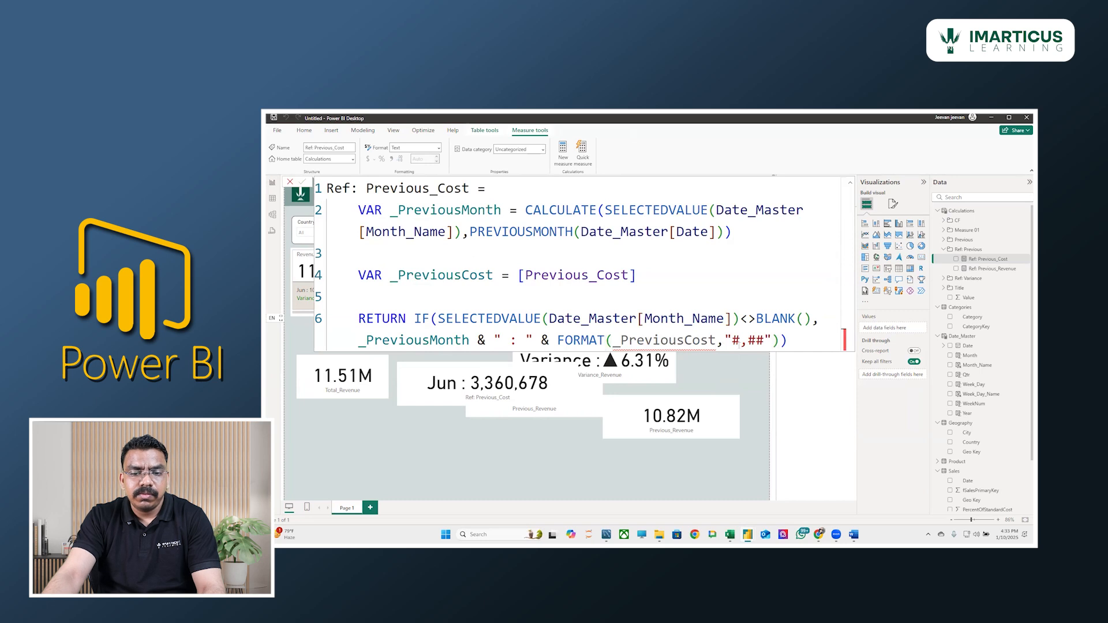
# - Check the _PreviousCost declaration against its use inside FORMAT, along with the closing parentheses of the RETURN expression
pyautogui.moveTo(636, 337)
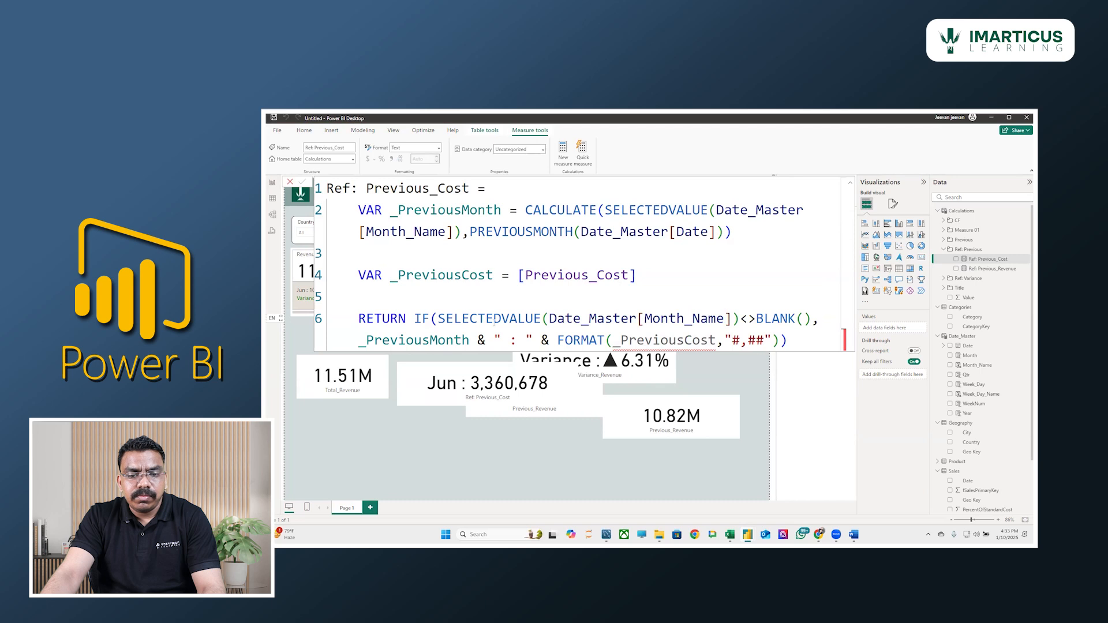
pyautogui.doubleClick(484, 272)
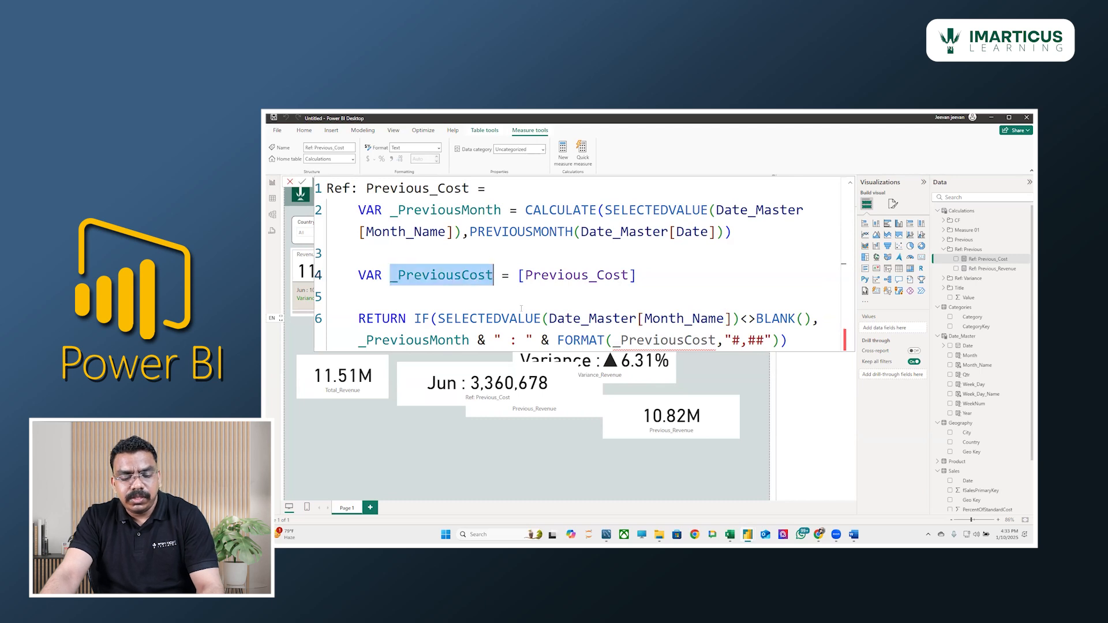
pyautogui.click(668, 340)
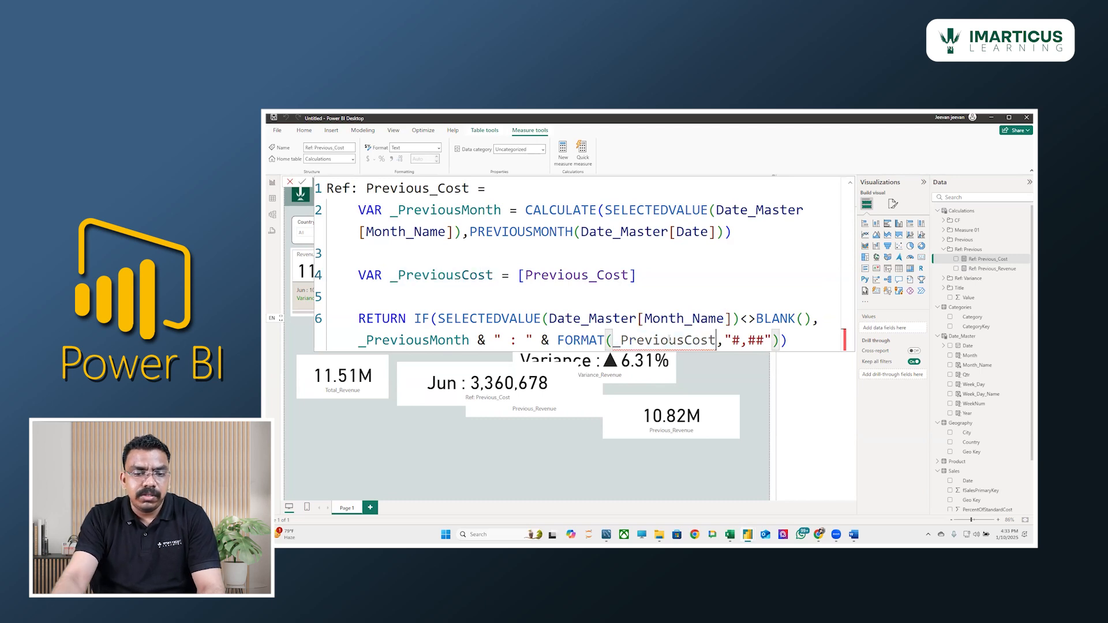
pyautogui.click(787, 340)
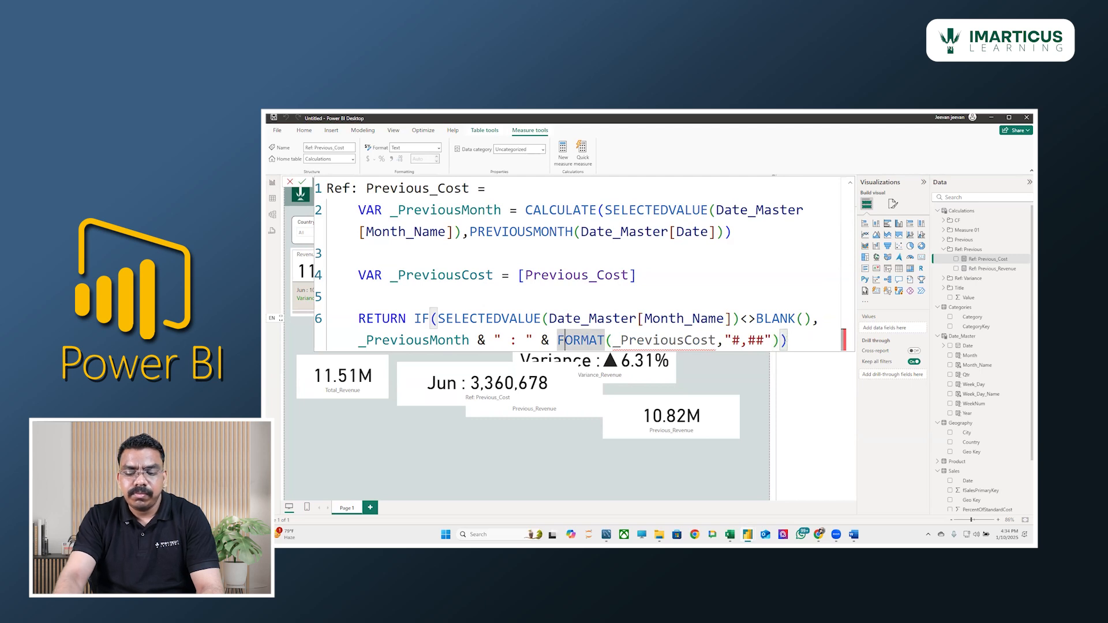
# - Close the Ref: Previous_Cost formula and move its card slightly lower on the report canvas
pyautogui.click(559, 427)
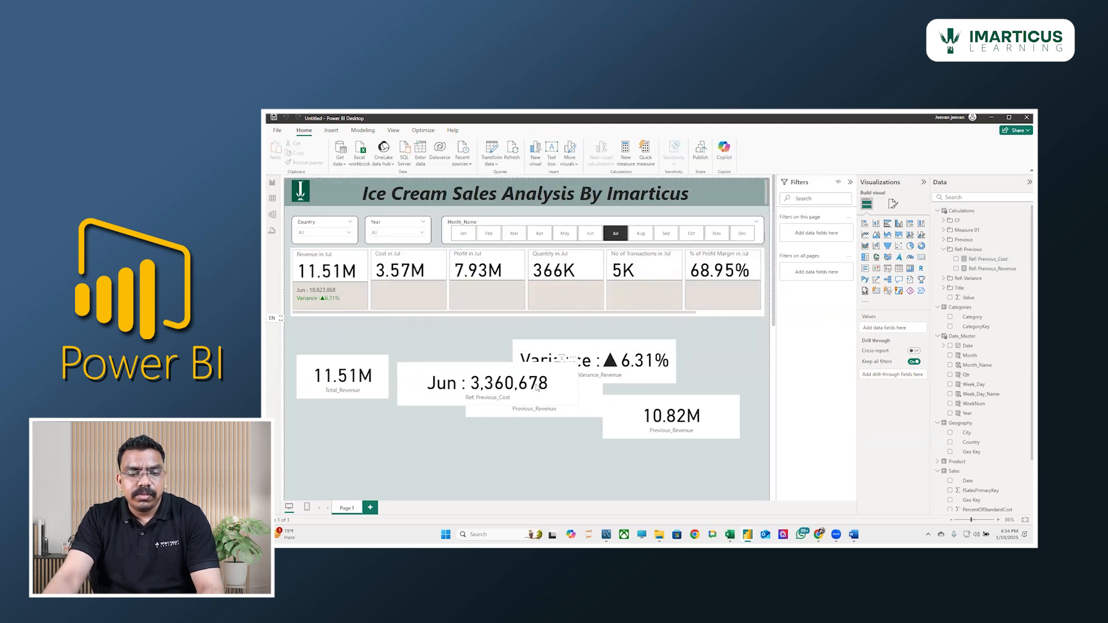
pyautogui.moveTo(537, 387); pyautogui.dragTo(537, 420)
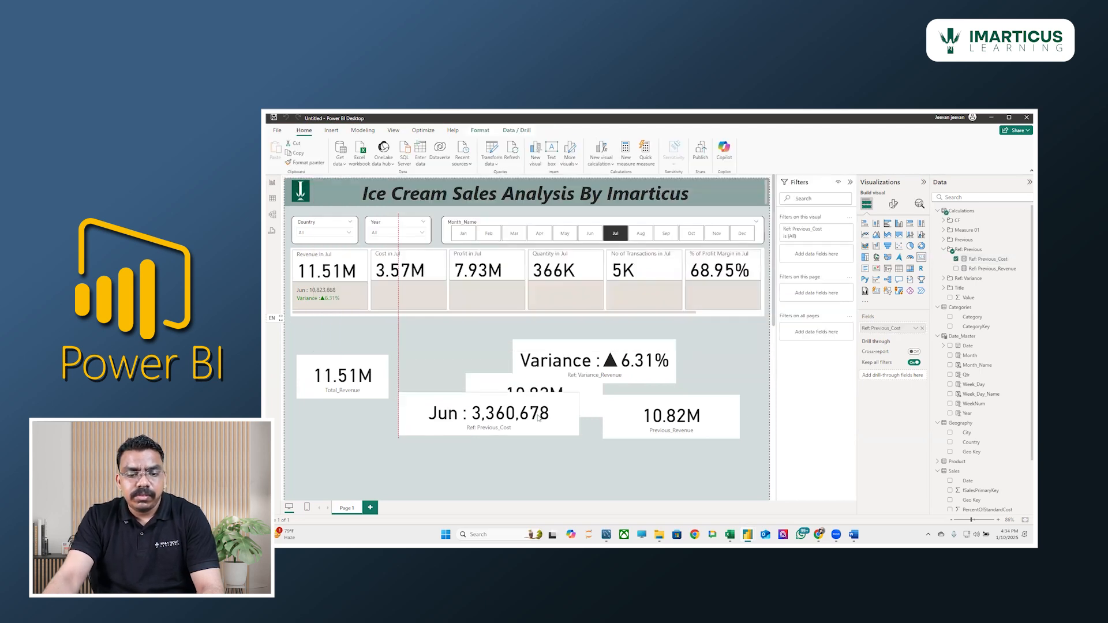
pyautogui.click(956, 260)
pyautogui.click(956, 260)
# - Copy the whole Ref: Previous_Revenue formula into a new measure in the Ref: Previous folder
pyautogui.click(960, 268)
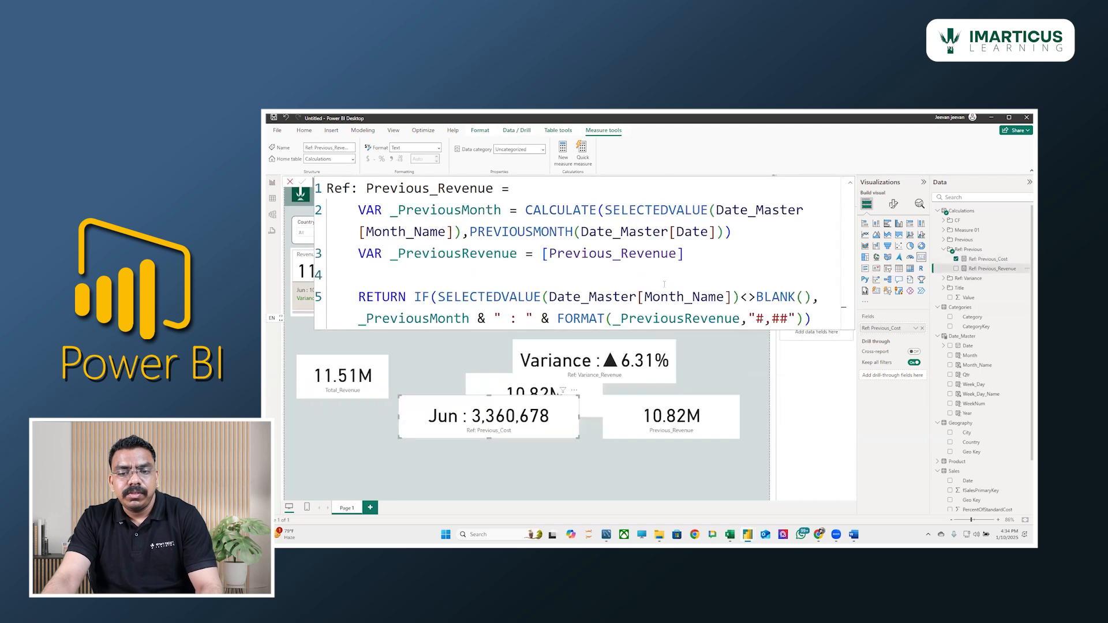
pyautogui.click(664, 284)
pyautogui.hotkey('ctrl', 'a')
pyautogui.hotkey('ctrl', 'c')
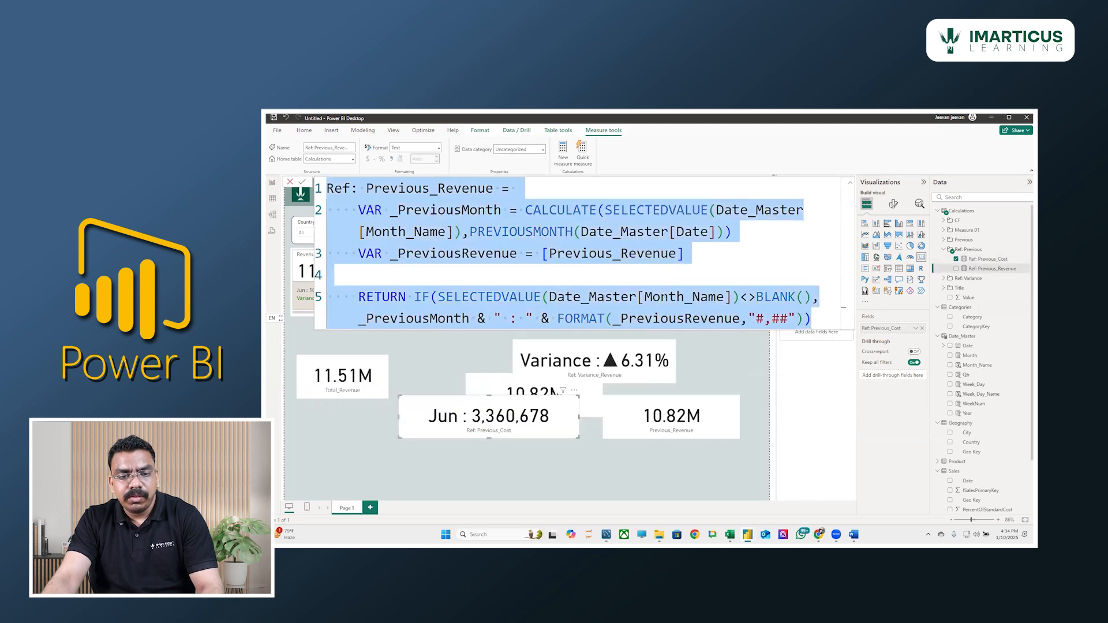
pyautogui.click(635, 383)
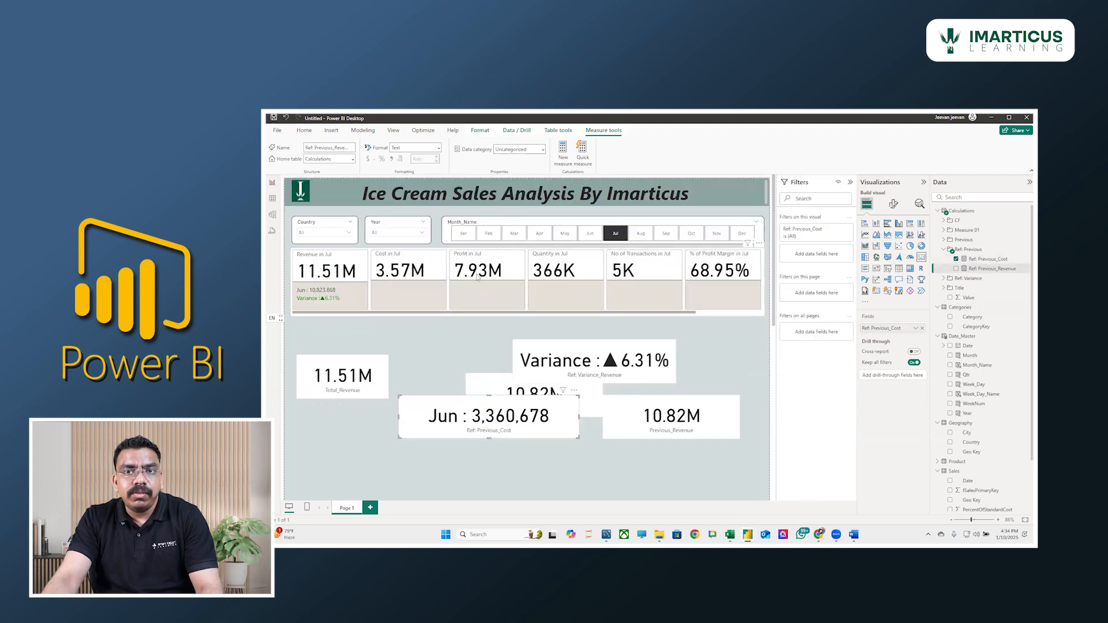
pyautogui.rightClick(962, 254)
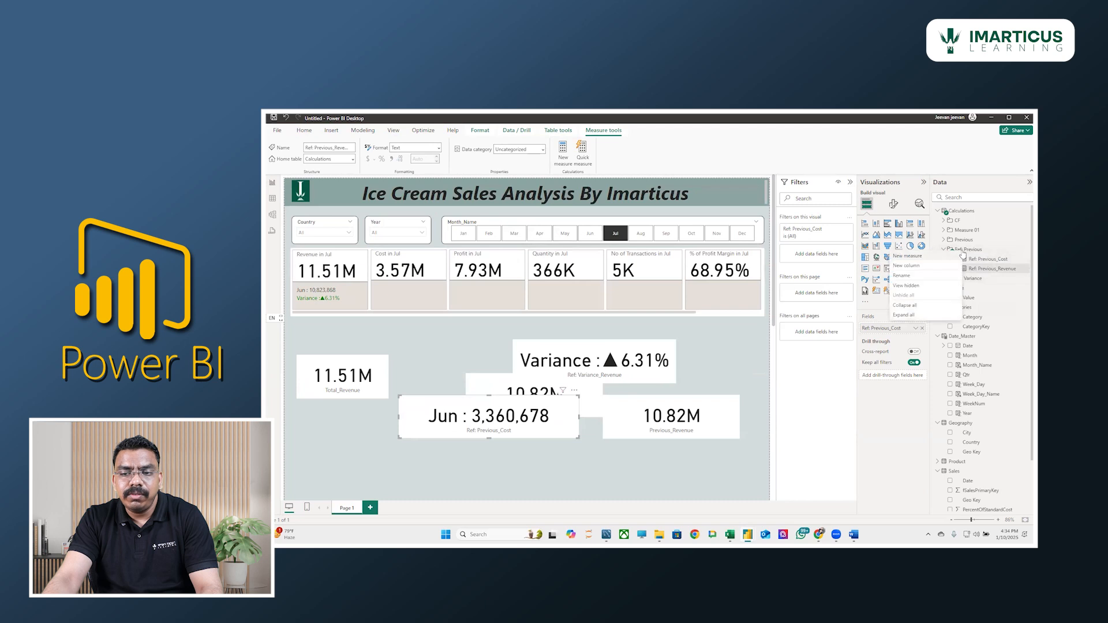
pyautogui.click(923, 263)
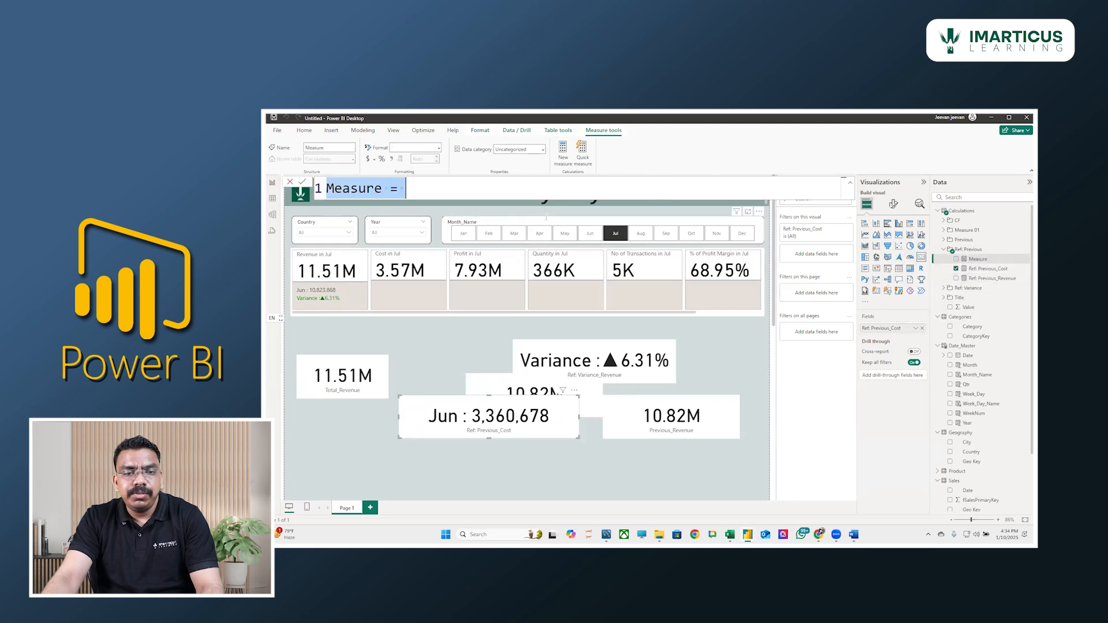
pyautogui.hotkey('ctrl', 'v')
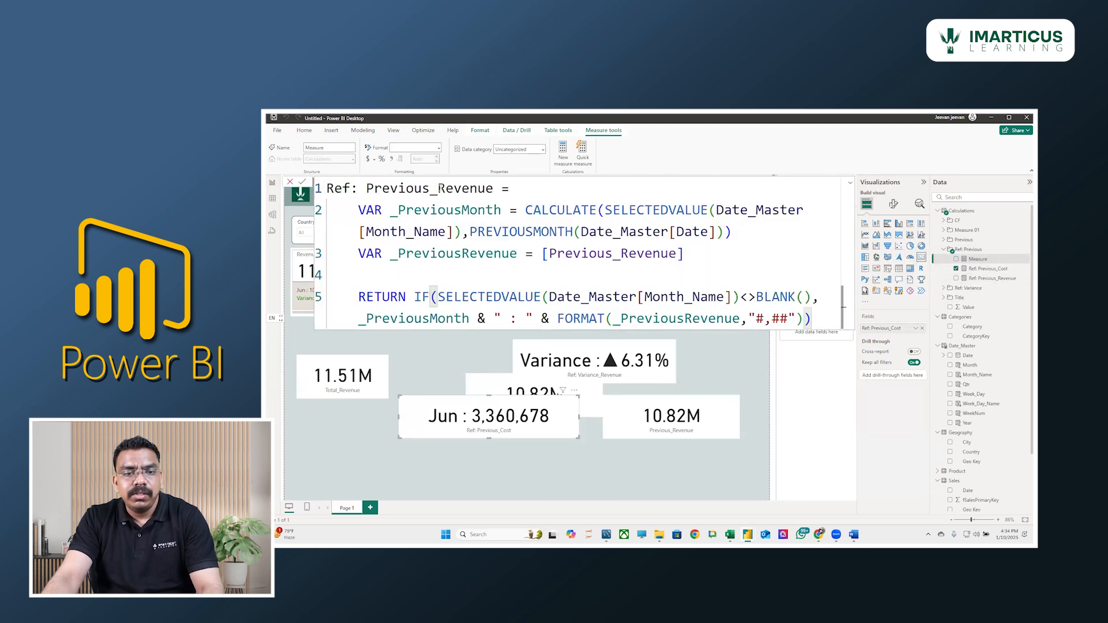
# - Replace every Revenue in the pasted formula with Profit, commit the measure as Ref: Previous_Profit and close the formula
pyautogui.moveTo(438, 189); pyautogui.dragTo(494, 189)
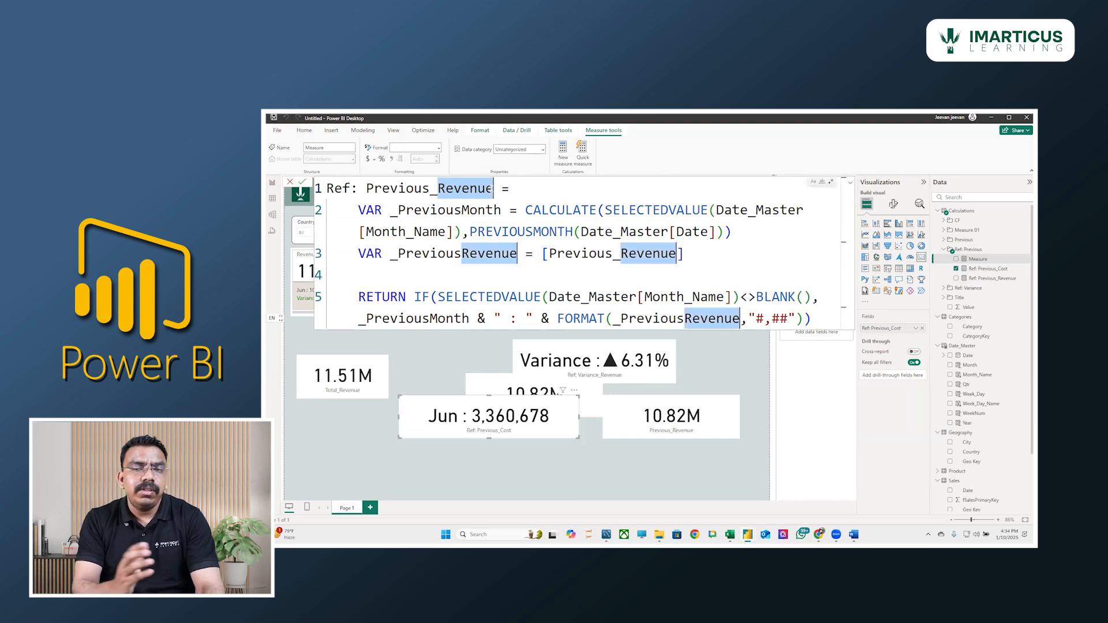
pyautogui.hotkey('ctrl', 'shift', 'l')
pyautogui.write('Prif')
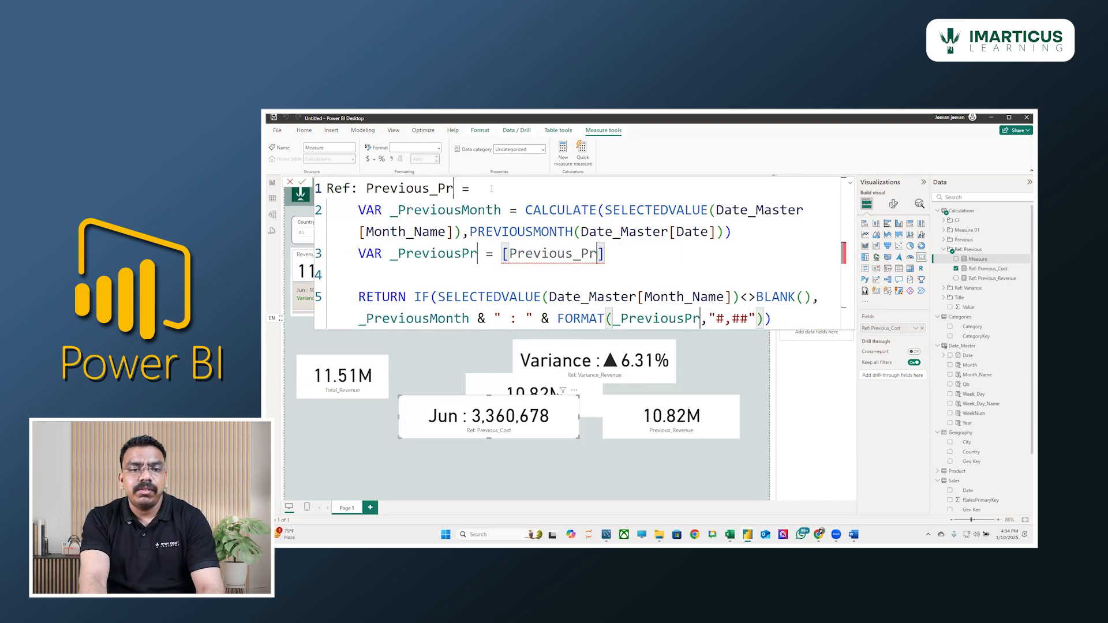
pyautogui.press('BackSpace')
pyautogui.press('BackSpace')
pyautogui.write('ofit')
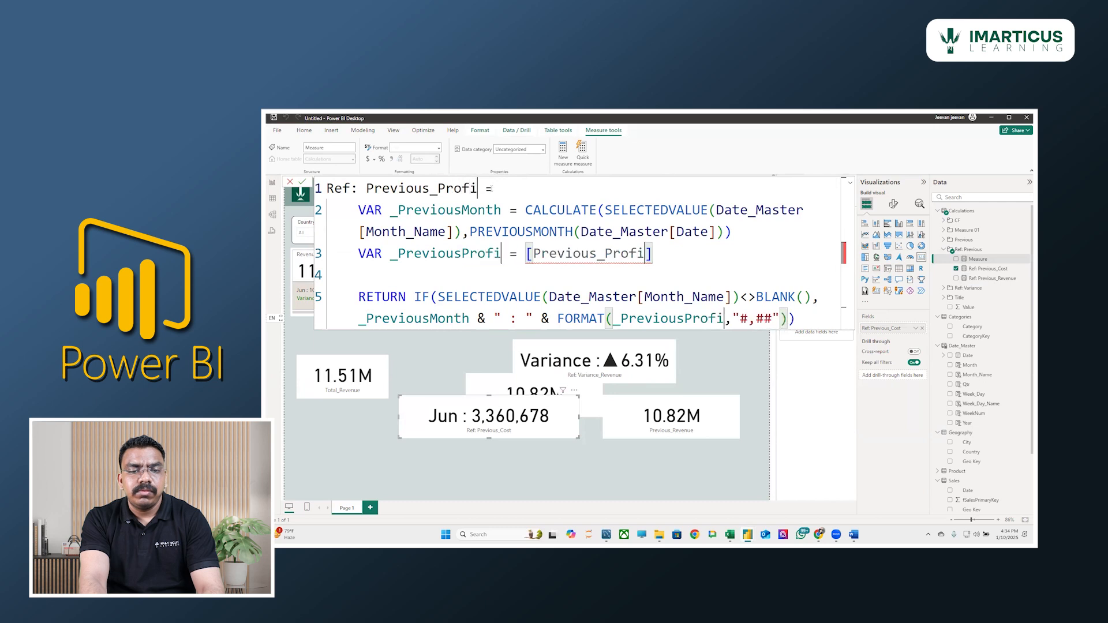
pyautogui.click(567, 283)
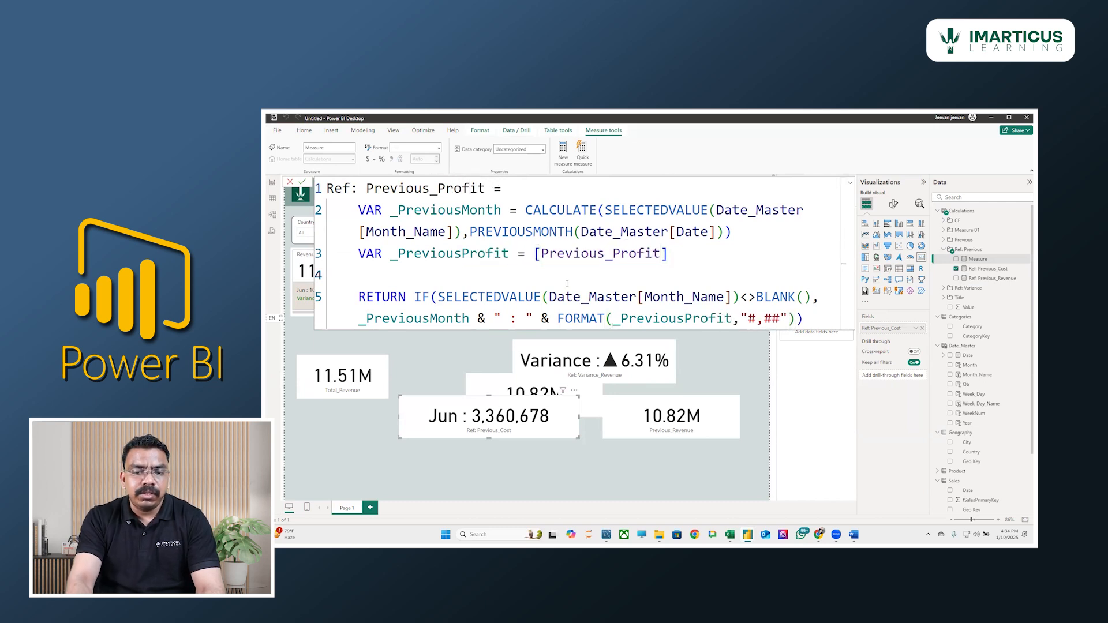
pyautogui.press('Return')
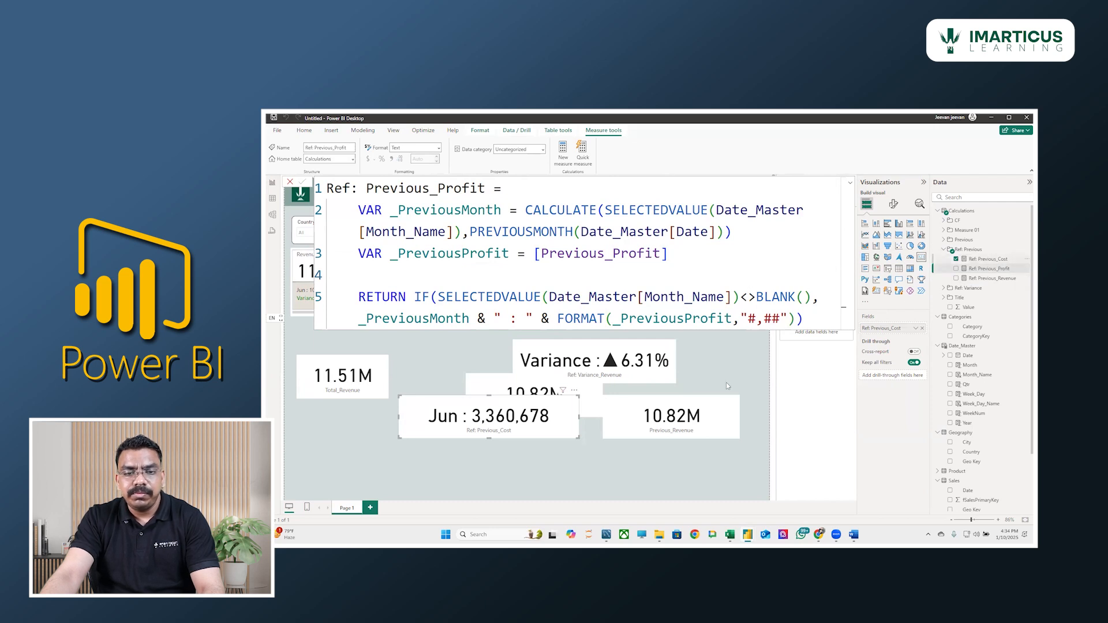
pyautogui.click(454, 352)
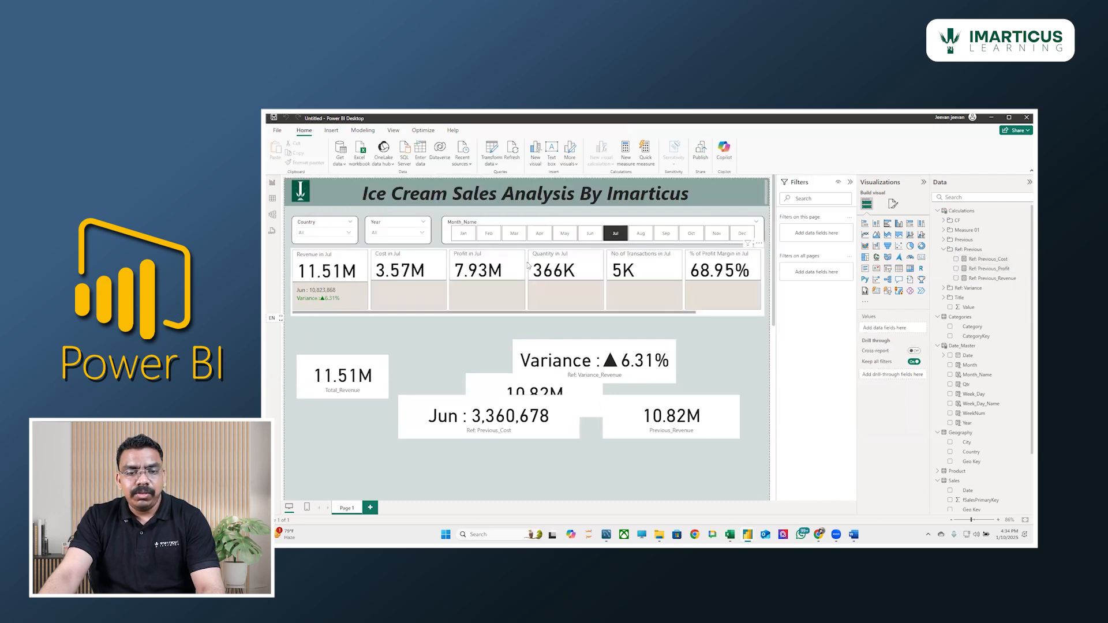
# - Create the measure Ref: Previous_Quantity in the Ref: Previous folder from the copied formula, replacing every Revenue with Quantity
pyautogui.rightClick(970, 253)
pyautogui.click(938, 254)
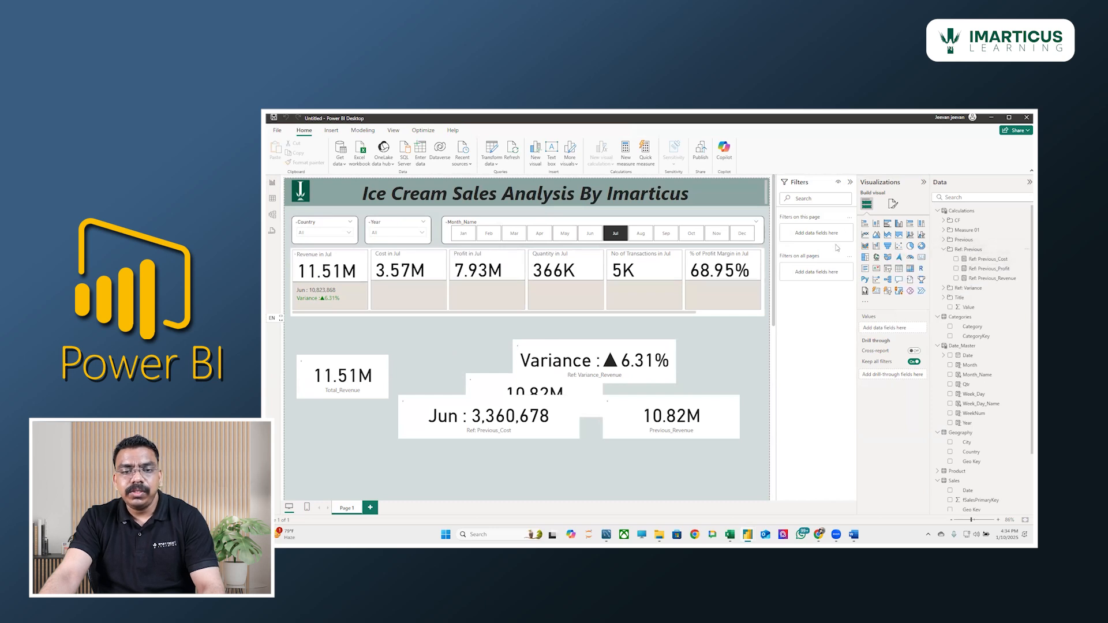
pyautogui.write('Ref: Previous_Revenue =     VAR _PreviousMonth = CALCULATE(SELECTEDVALUE(Date_Master[Month_Name]),PREVIOUSMONTH(Date_Master[Date]))     VAR _PreviousRevenue = [Previous_Revenue]      RETURN IF(SELECTEDVALUE(Date_Master[Month_Name])<>BLANK(), _PreviousMonth & " : " & FORMAT(_PreviousRevenue,"#,##"))')
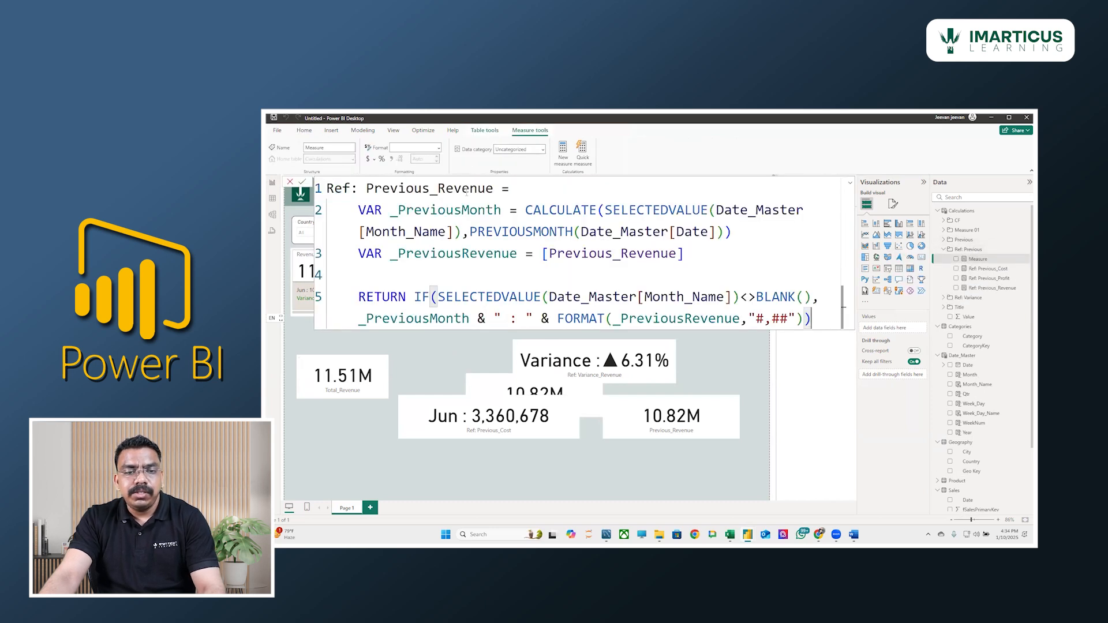
pyautogui.moveTo(493, 188); pyautogui.dragTo(438, 188)
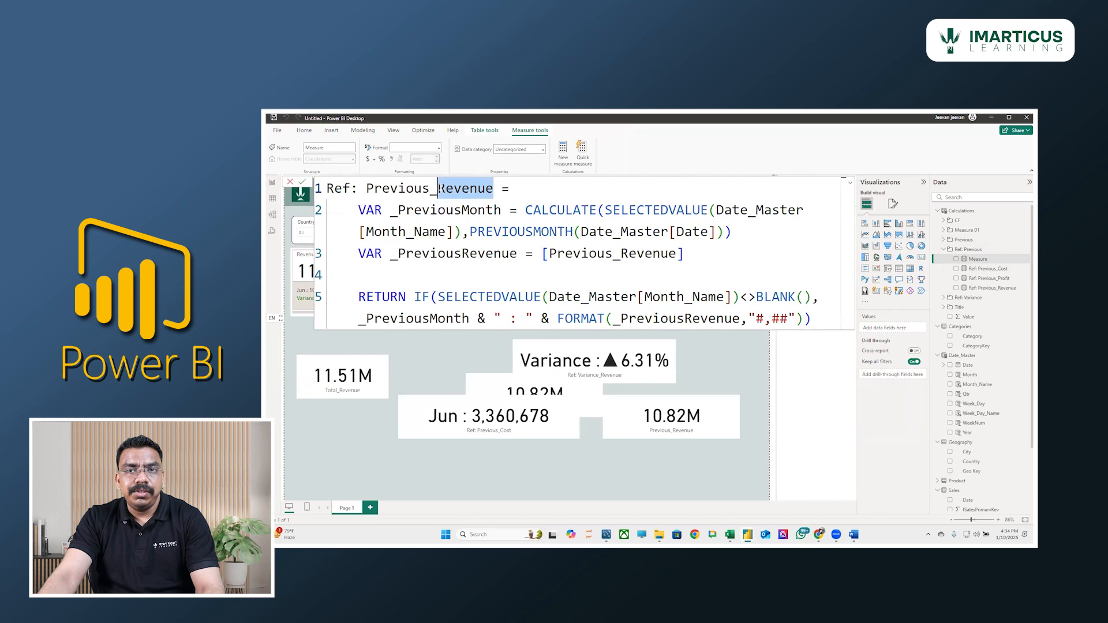
pyautogui.hotkey('ctrl', 'shift', 'l')
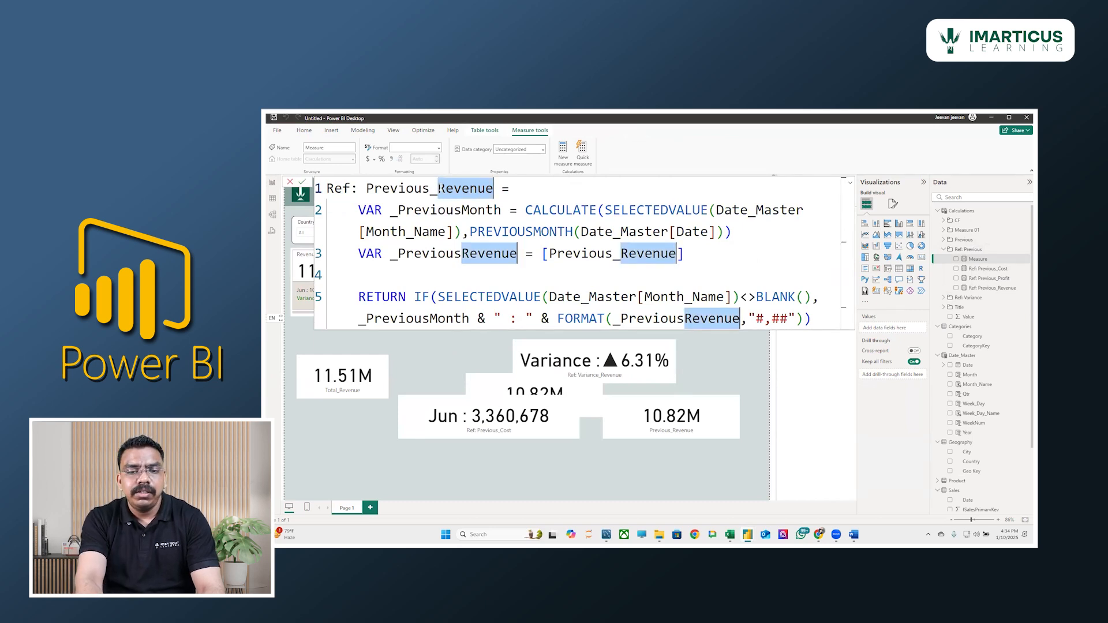
pyautogui.write('Quan')
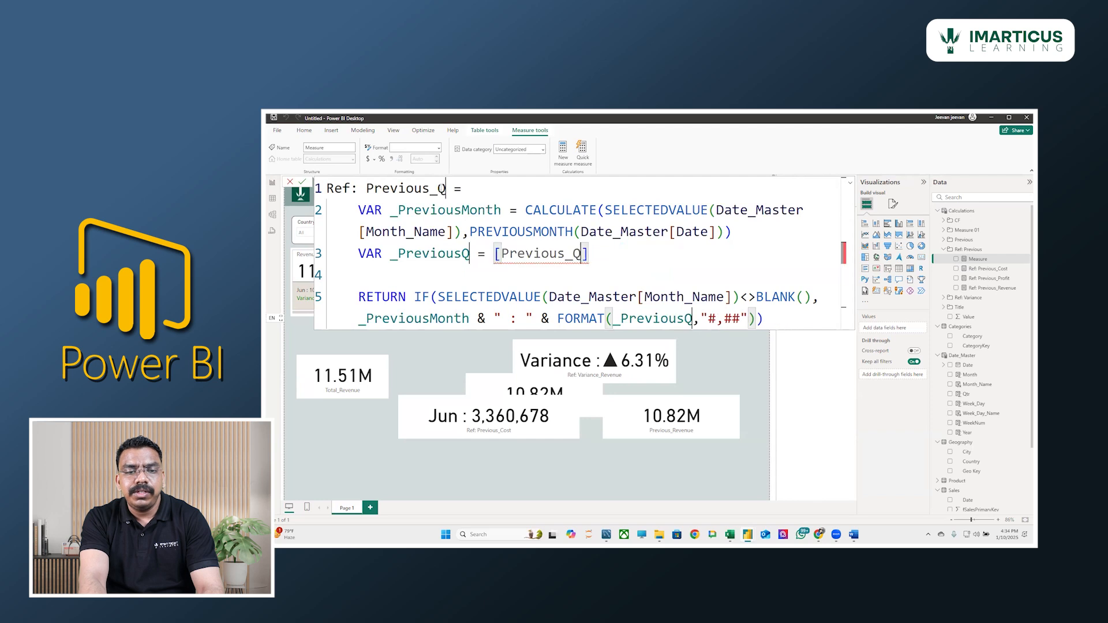
pyautogui.write('tity')
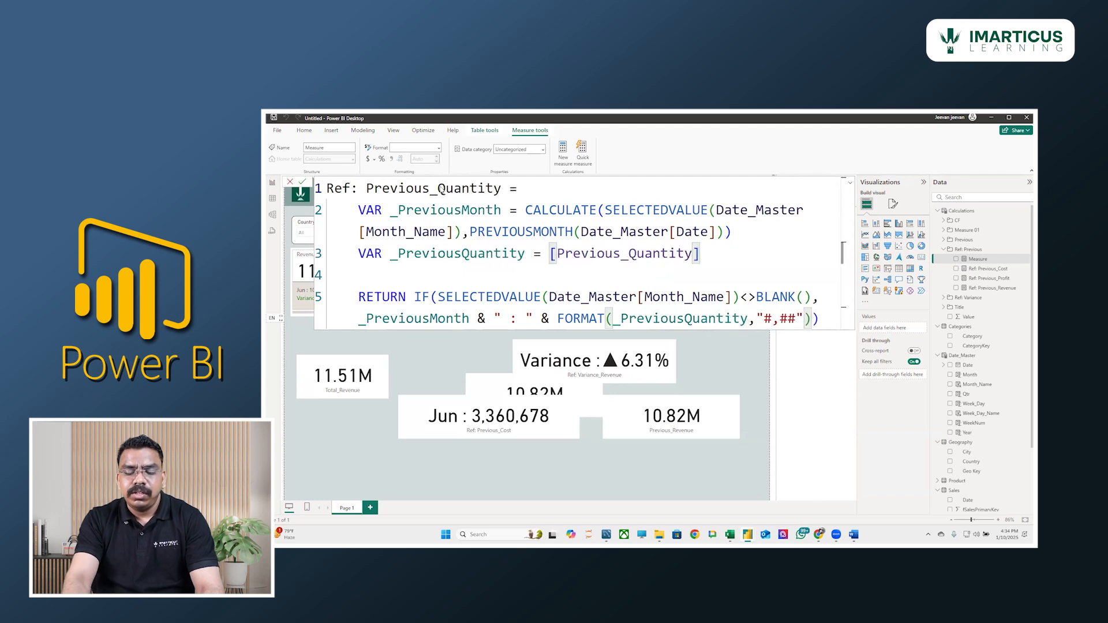
pyautogui.press('Return')
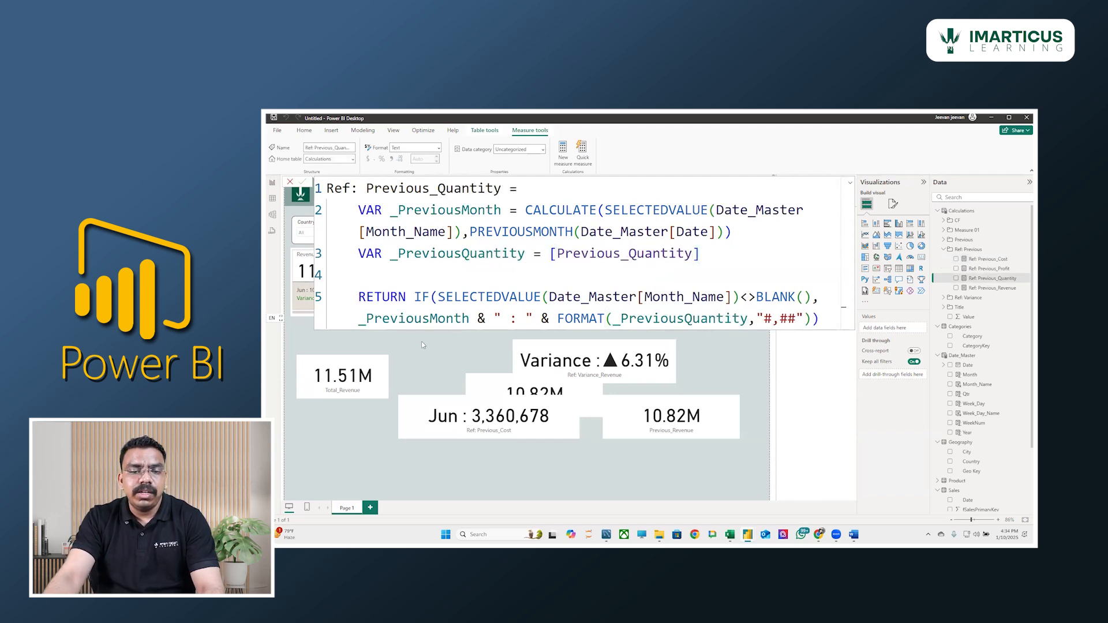
pyautogui.click(443, 370)
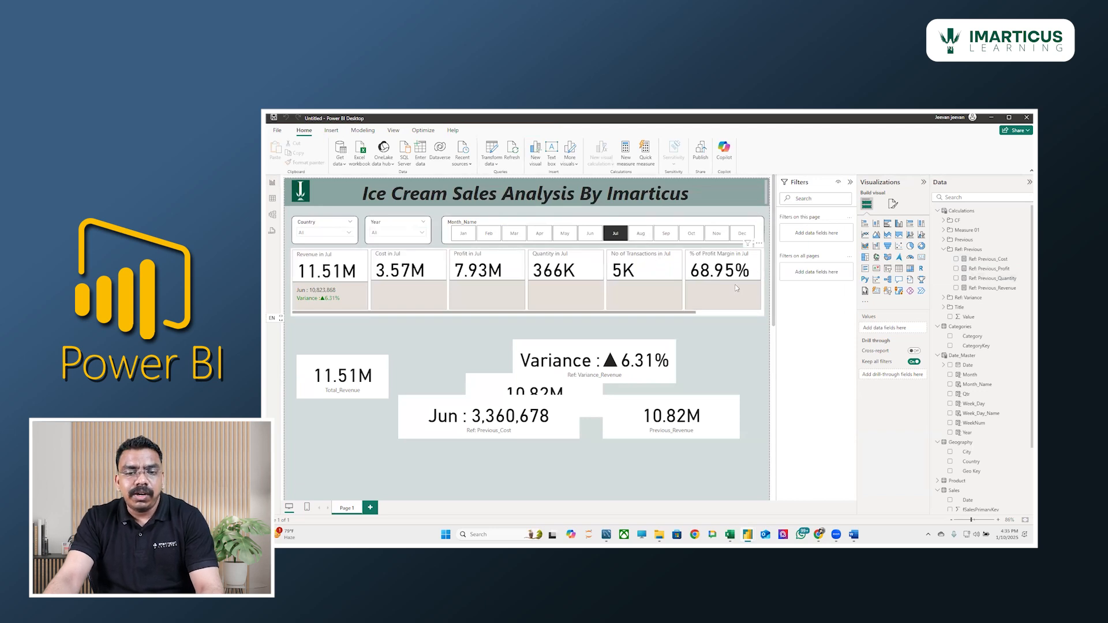
# - Add a Ref: Previous_Transactions measure to the Ref: Previous folder from the copied formula, with Transactions in place of each Revenue
pyautogui.rightClick(972, 250)
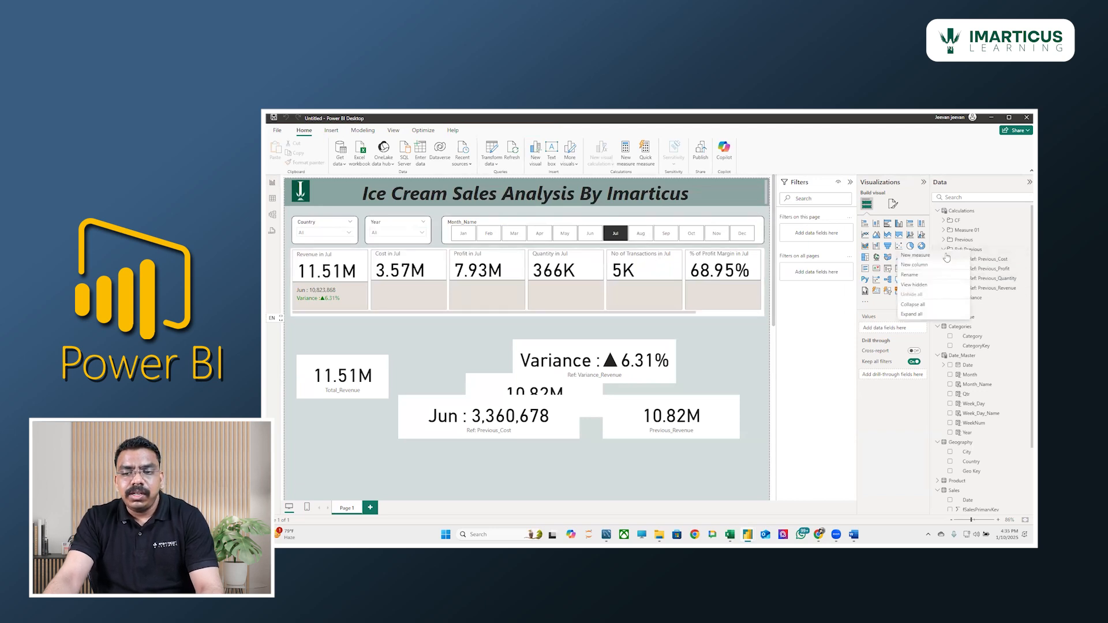
pyautogui.click(915, 255)
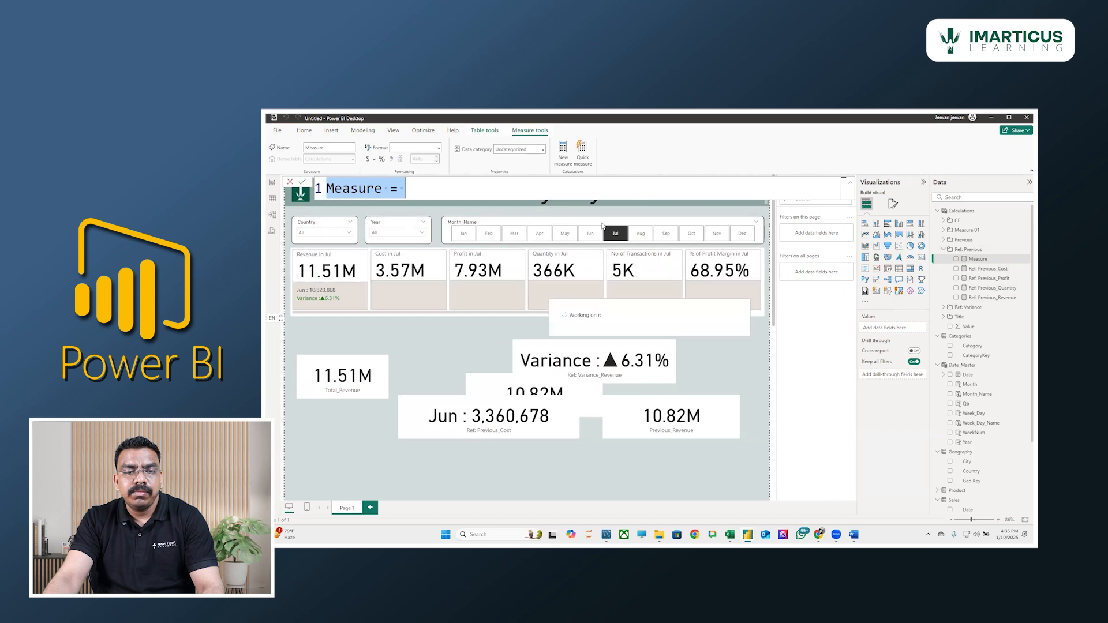
pyautogui.write('Ref: Previous_Revenue =     VAR _PreviousMonth = CALCULATE(SELECTEDVALUE(Date_Master[Month_Name]),PREVIOUSMONTH(Date_Master[Date]))     VAR _PreviousRevenue = [Previous_Revenue]      RETURN IF(SELECTEDVALUE(Date_Master[Month_Name])<>BLANK(), _PreviousMonth & " : " & FORMAT(_PreviousRevenue,"#,##"))')
pyautogui.moveTo(496, 190); pyautogui.dragTo(437, 189)
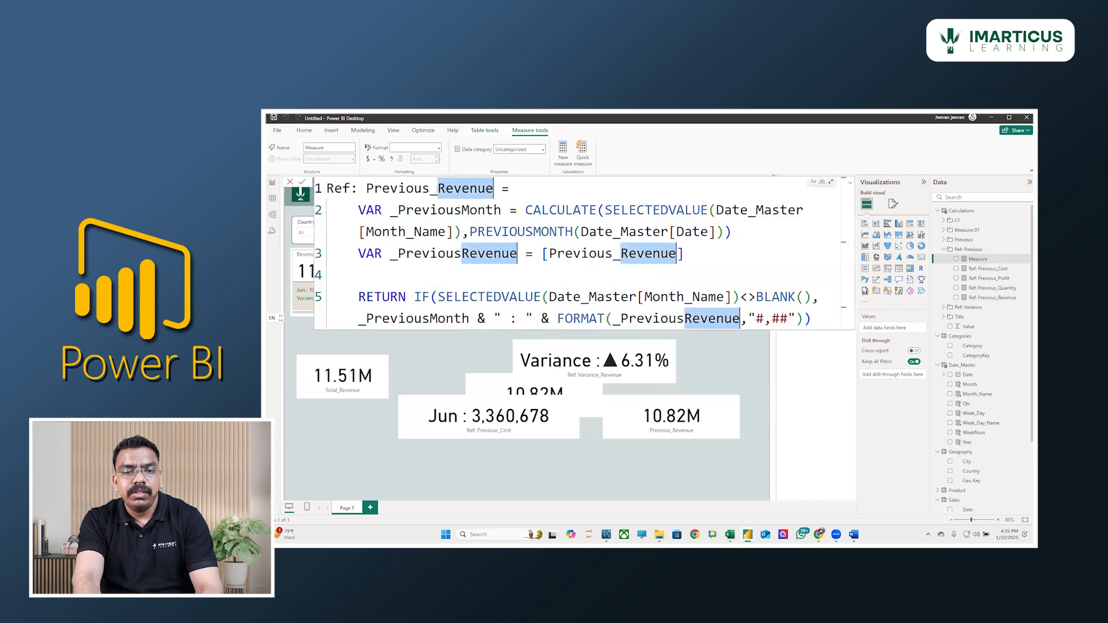
pyautogui.hotkey('ctrl', 'shift', 'l')
pyautogui.write('T')
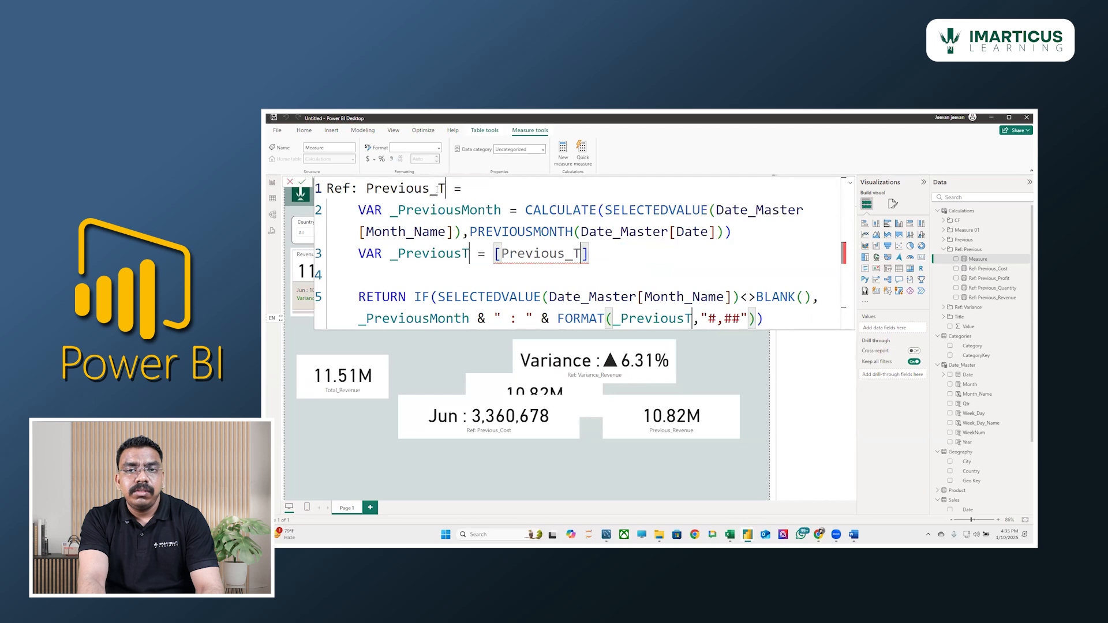
pyautogui.press('BackSpace')
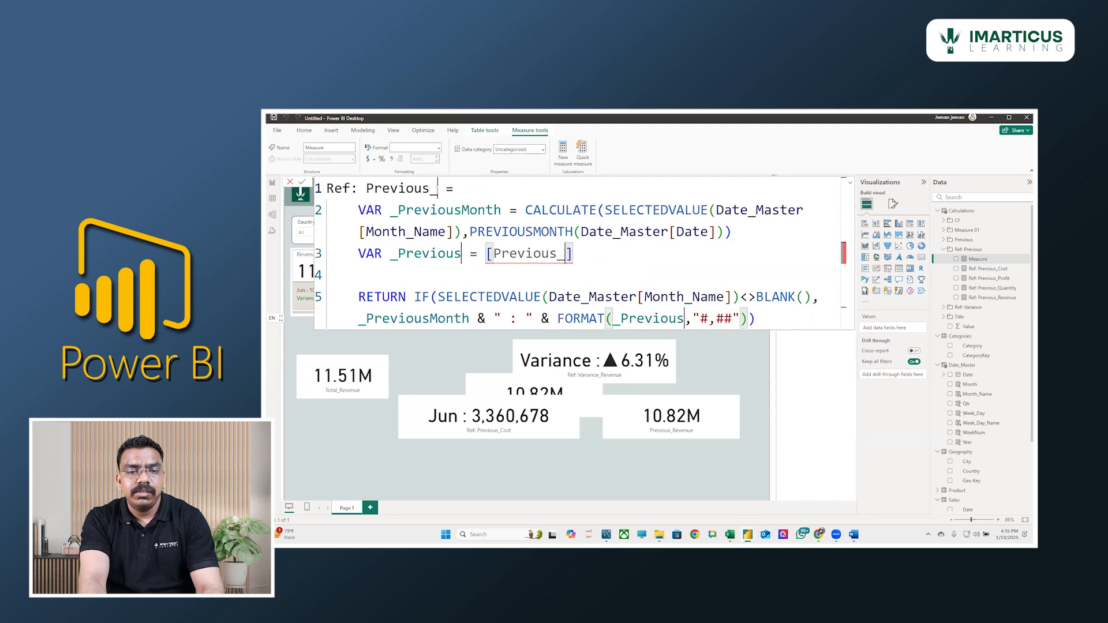
pyautogui.write('Transactions')
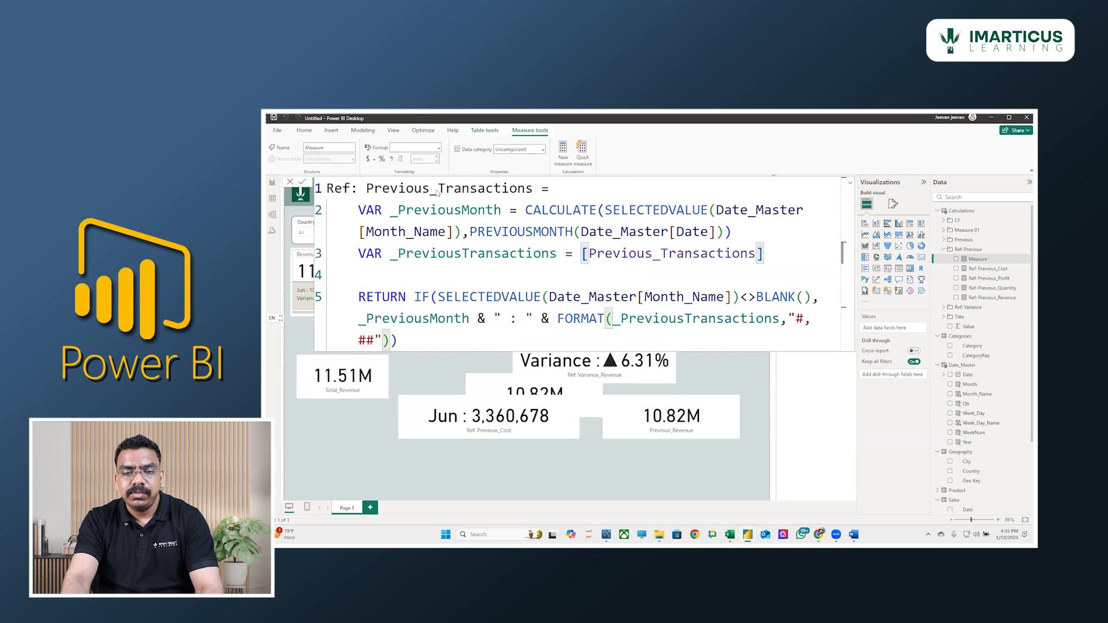
pyautogui.press('Return')
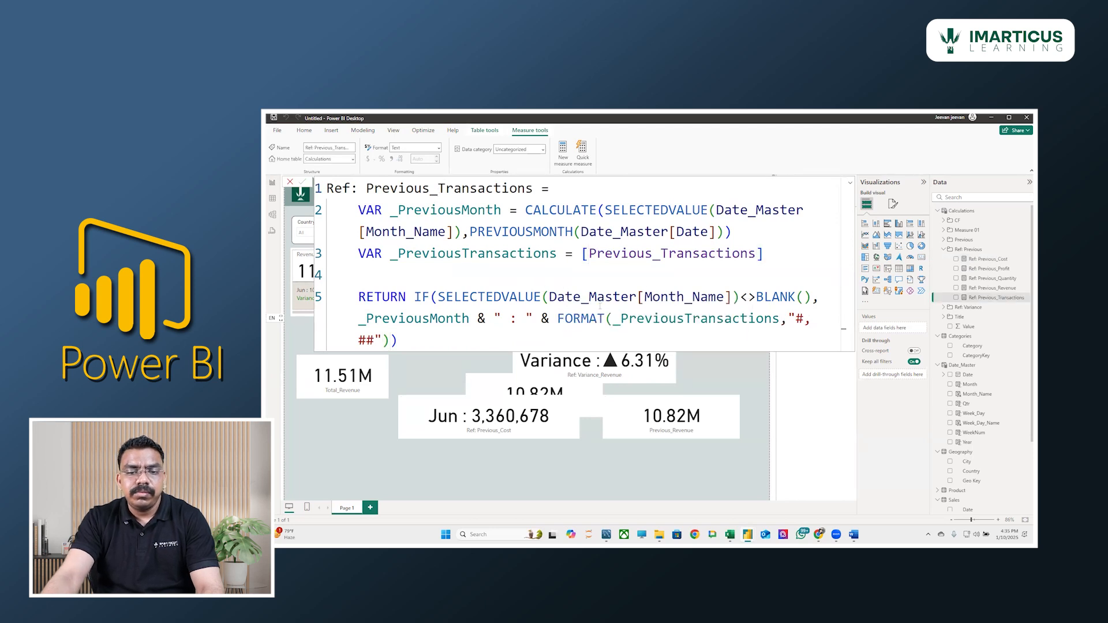
pyautogui.click(738, 375)
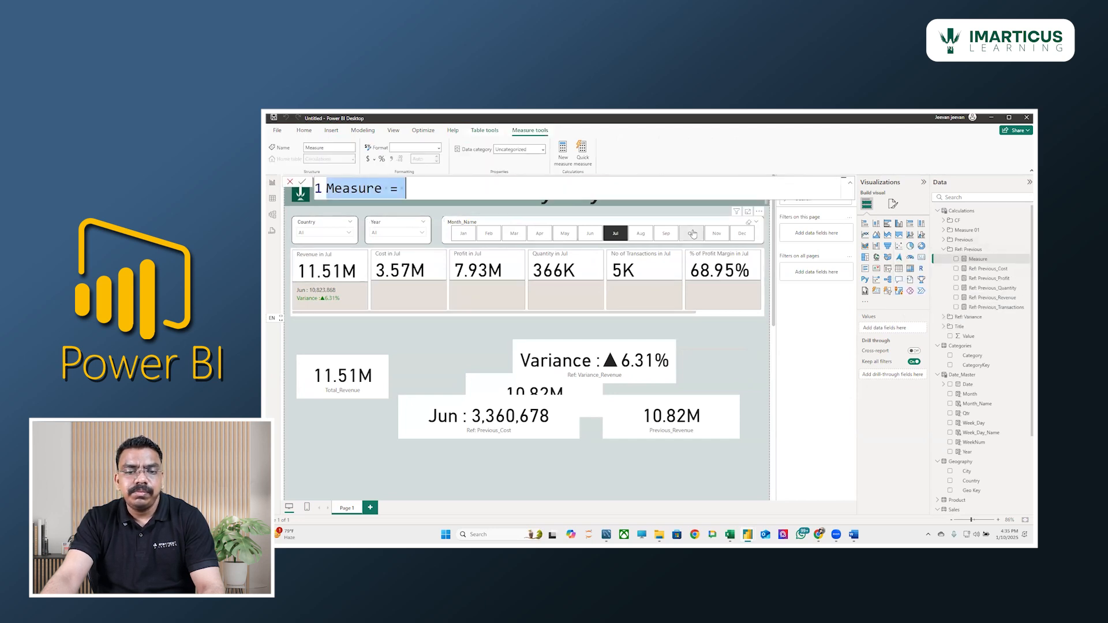
# - Build the Ref: Previous_Profit_Margin measure from the copied formula, changing every Revenue to Profit_Margin, and commit it
pyautogui.write('Ref: Previous_Revenue = VAR _PreviousMonth = CALCULATE(SELECTEDVALUE(Date_Master[Month_Name]),PREVIOUSMONTH(Date_Master[Date])) VAR _PreviousRevenue = [Previous_Revenue]  RETURN IF(SELECTEDVALUE(Date_Master[Month_Name])<>BLANK(), _PreviousMonth & " : " & FORMAT(_PreviousRevenue,"#,##"))')
pyautogui.moveTo(494, 190); pyautogui.dragTo(437, 188)
pyautogui.hotkey('ctrl', 'shift', 'l')
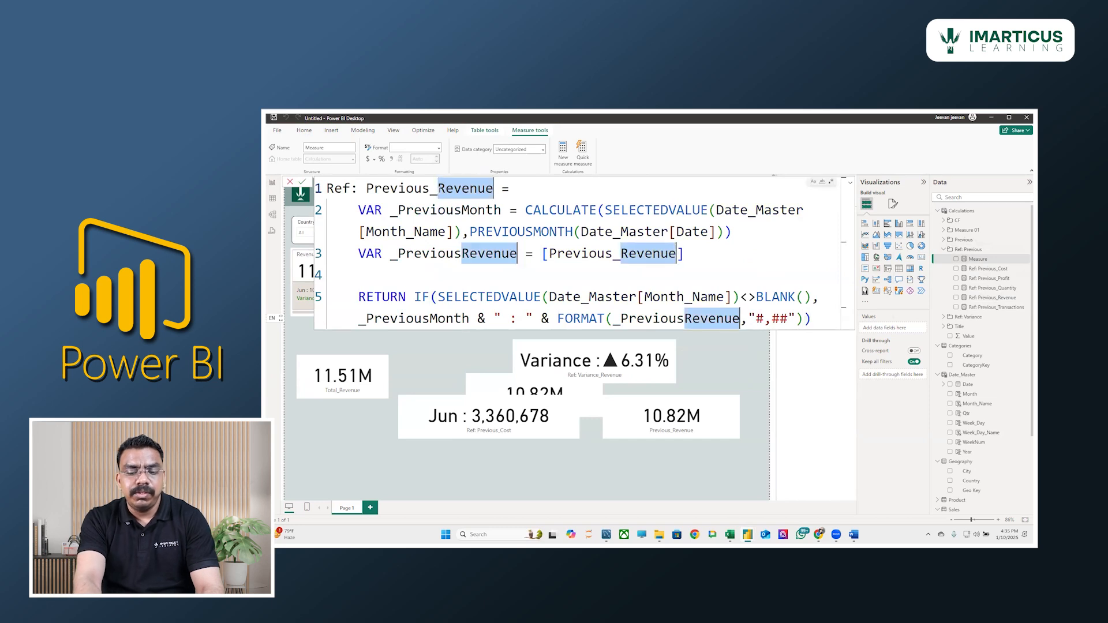
pyautogui.write('Profi')
pyautogui.write('t_Margi')
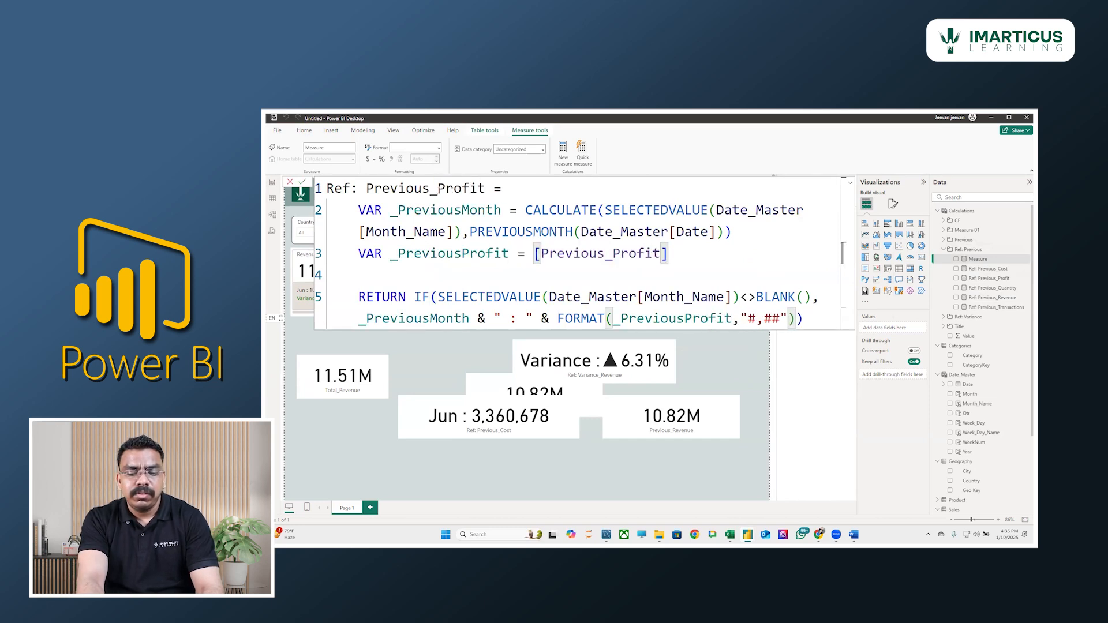
pyautogui.write('n')
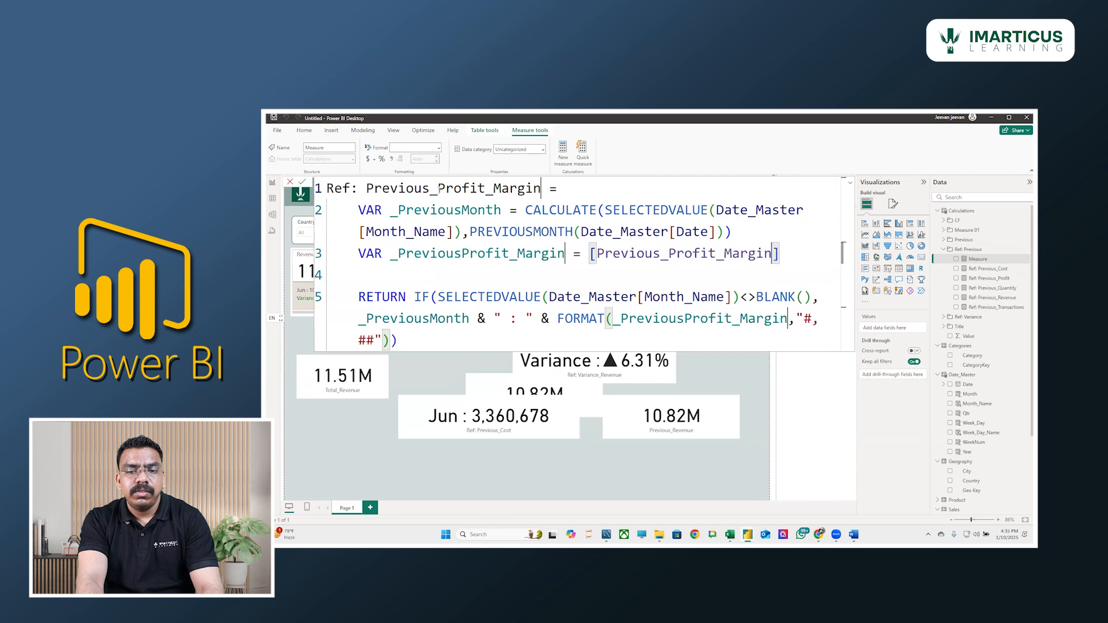
pyautogui.press('Return')
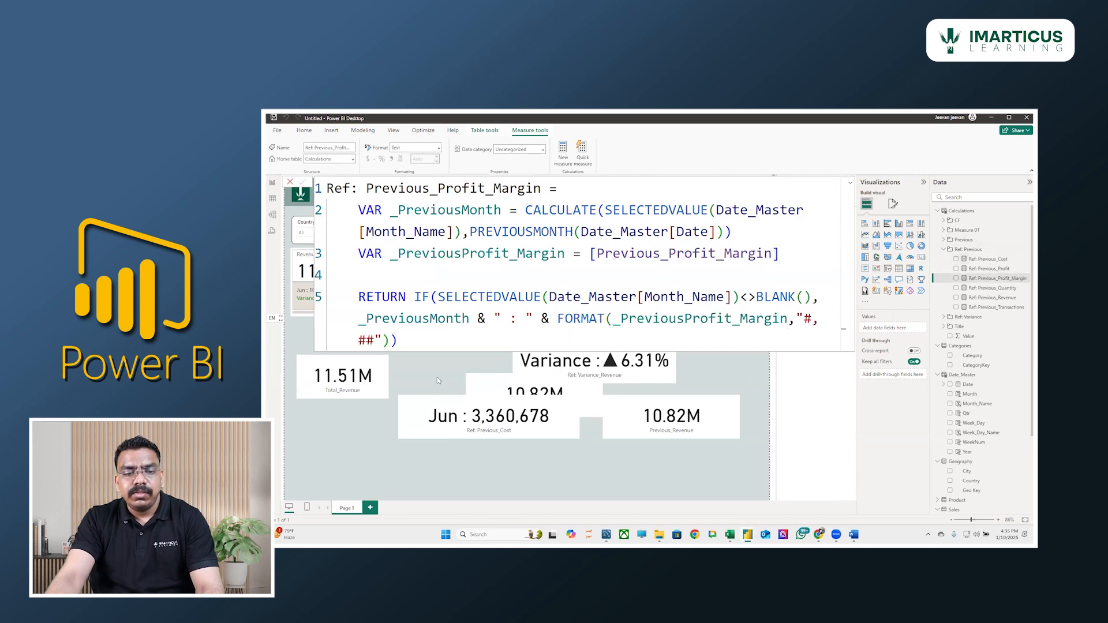
pyautogui.click(438, 376)
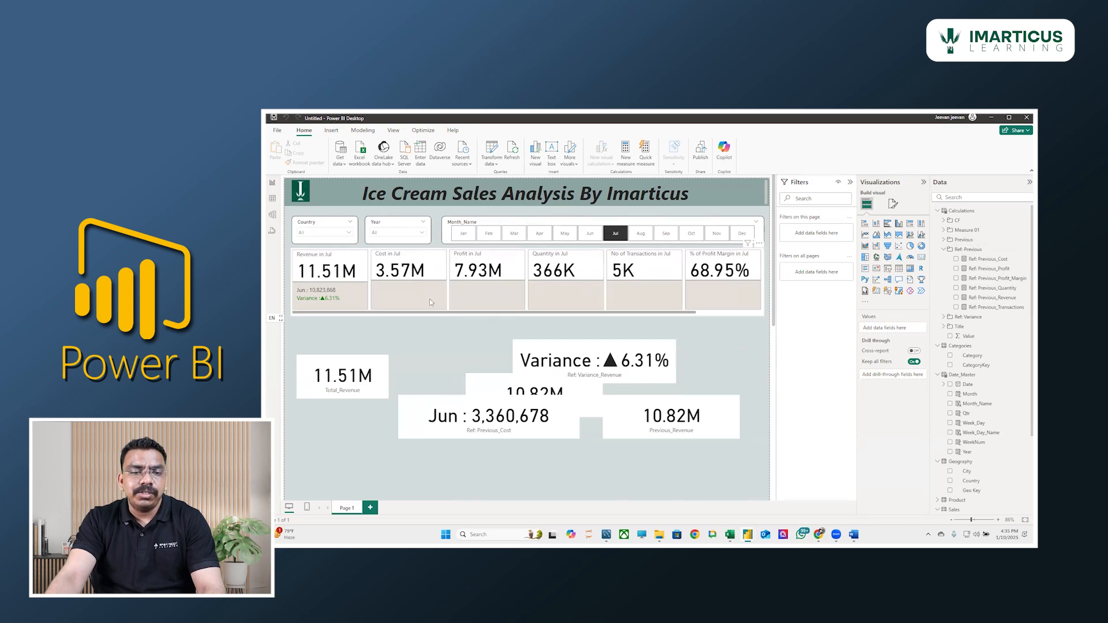
# - Collapse the Ref: Previous folder, expand Ref: Variance and copy the whole formula of the Ref: Variance_Revenue measure
pyautogui.click(944, 250)
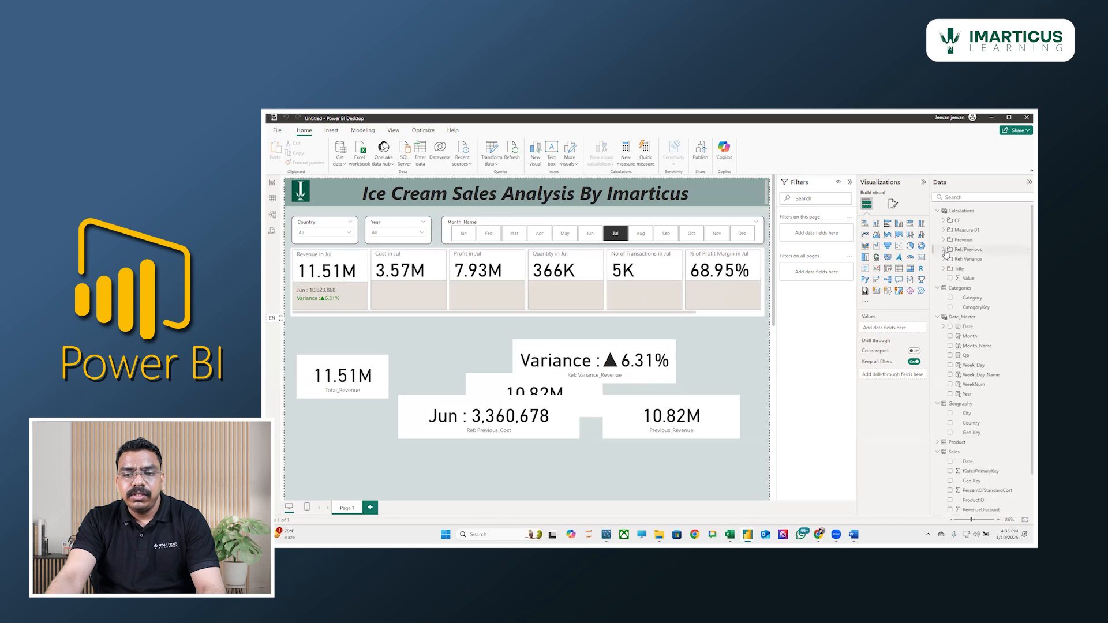
pyautogui.click(945, 259)
pyautogui.click(990, 268)
pyautogui.click(578, 265)
pyautogui.hotkey('ctrl', 'a')
pyautogui.hotkey('ctrl', 'c')
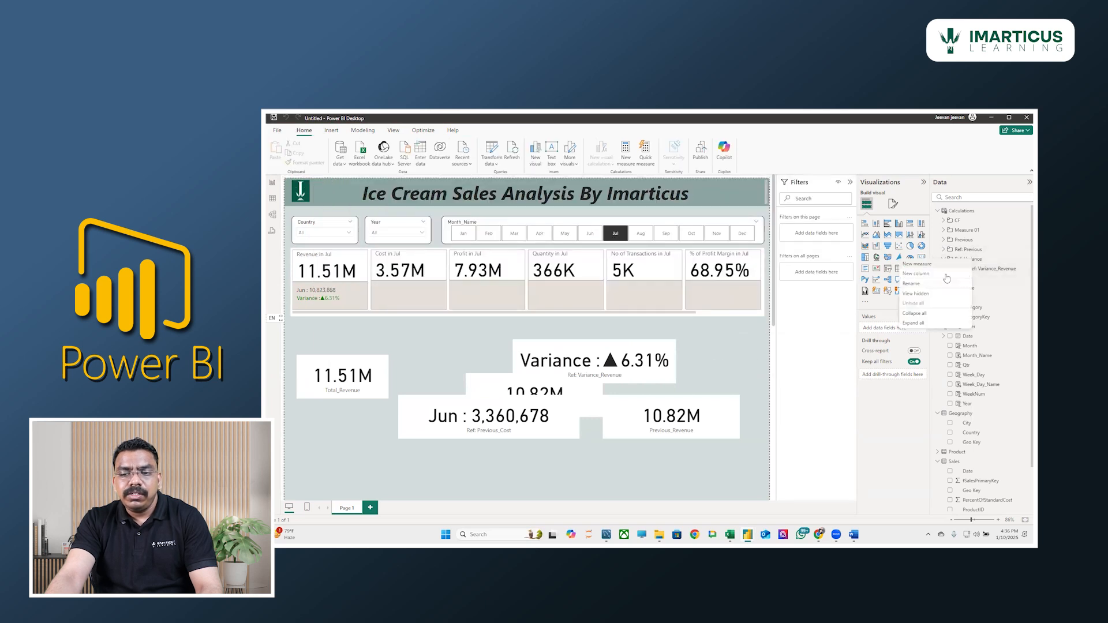
# - Create the measure Ref: Variance_Cost in the Ref: Variance folder from the copied formula, replacing every Revenue with Cost
pyautogui.click(626, 153)
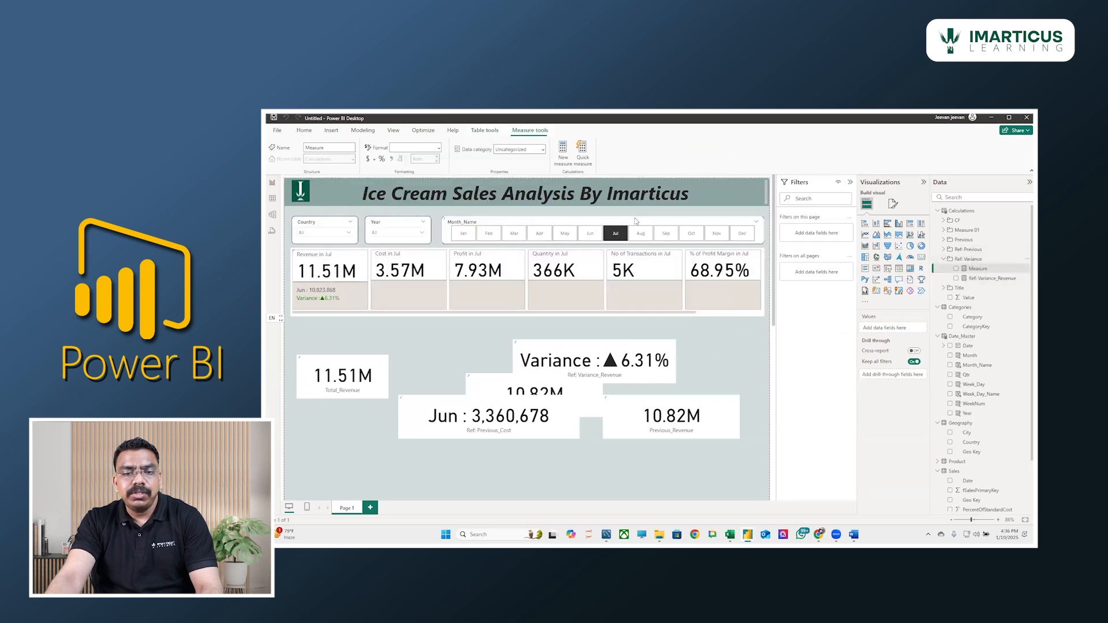
pyautogui.write('Ref: Variance_Revenue =     VAR _Variance = DIVIDE([Total_Revenue] - [Previous_Revenue],[Previous_Revenue])     VAR _Arrow = IF(_Variance>0,"▲","▼")     RETURN IF(SELECTEDVALUE(Date_Master[Month_Name])=BLANK() || SELECTEDVALUE(Date_Master[Month_Name]) = "Jan",Blank(),"Variance :"&_Arrow&FORMAT(_Variance,"0.00%"))')
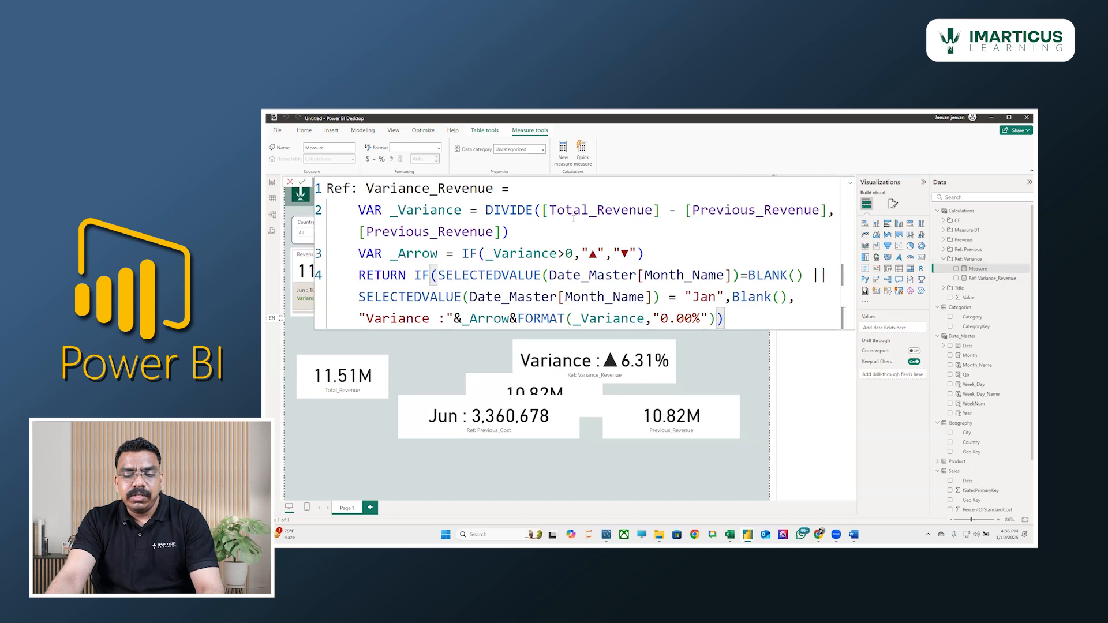
pyautogui.moveTo(493, 188); pyautogui.dragTo(438, 188)
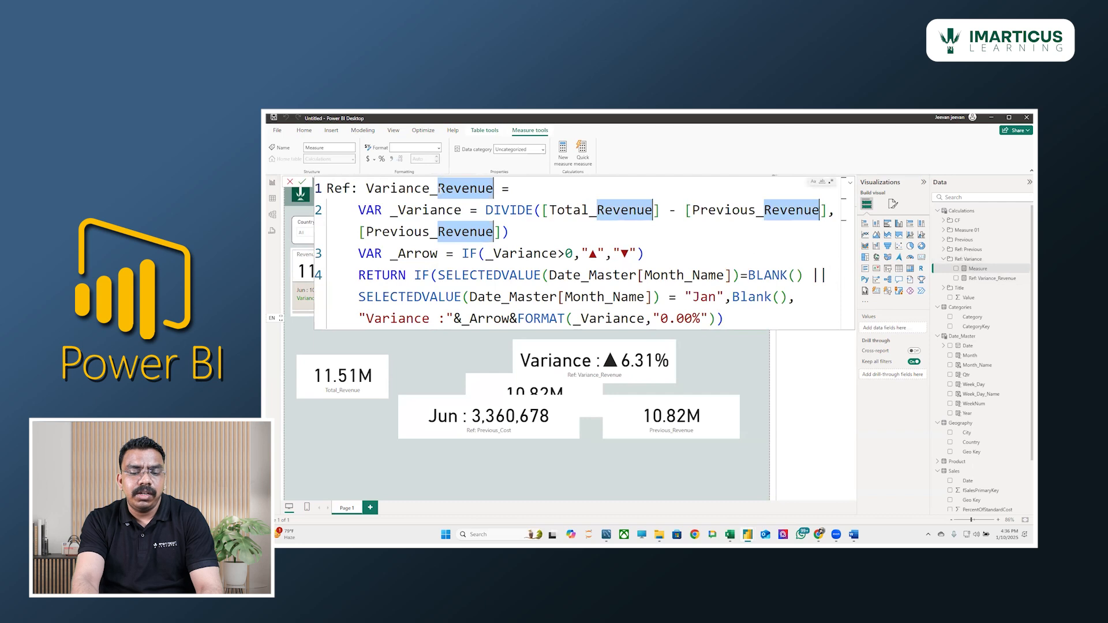
pyautogui.write('Cost')
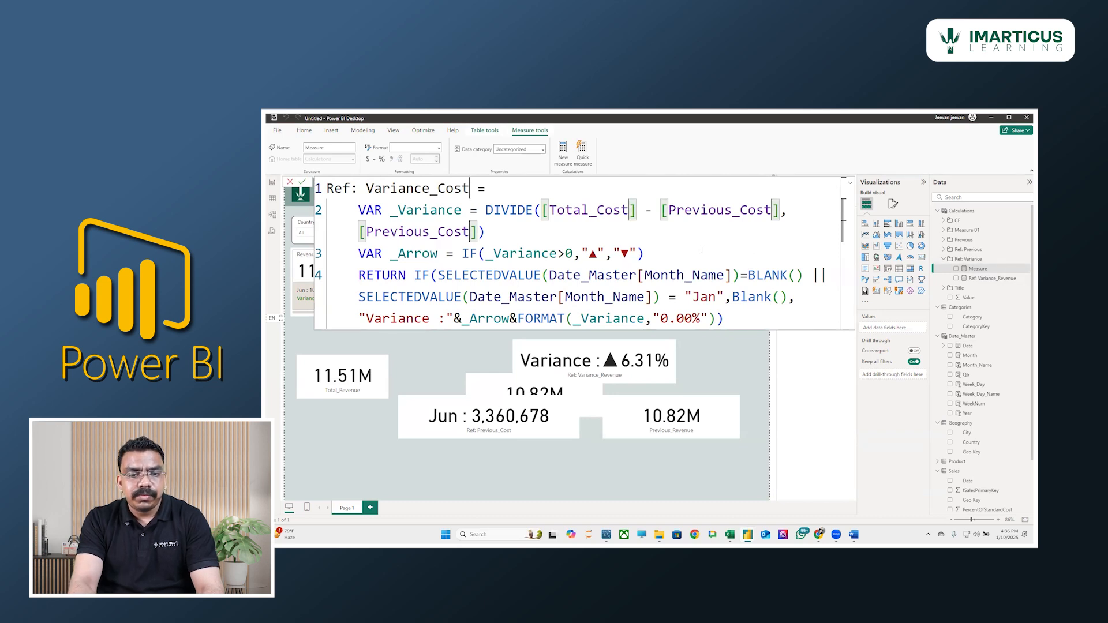
pyautogui.press('Return')
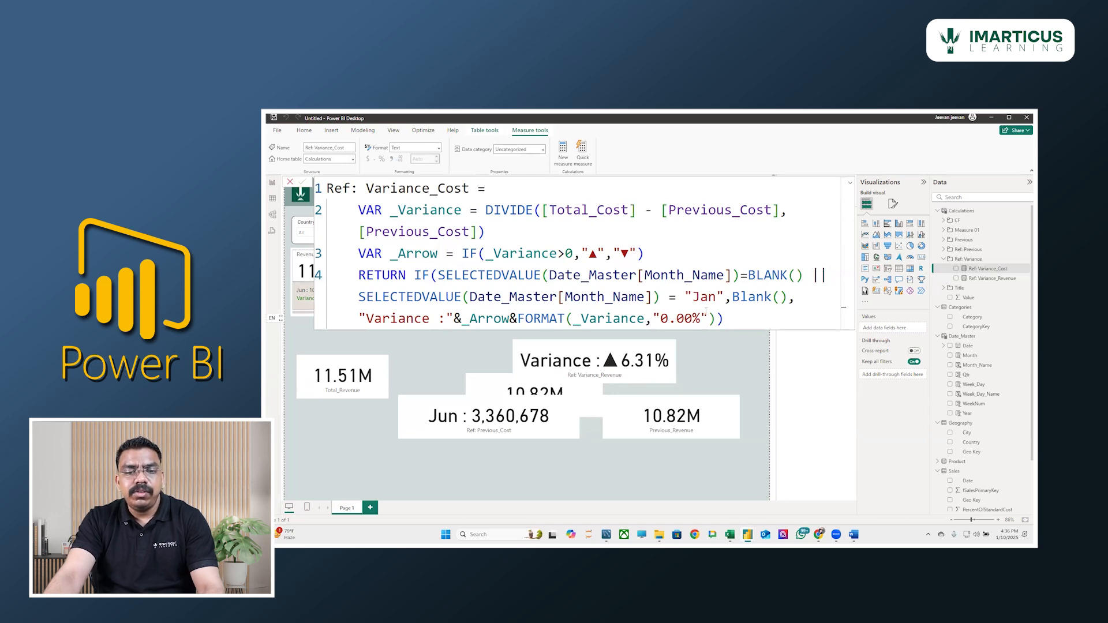
pyautogui.click(711, 354)
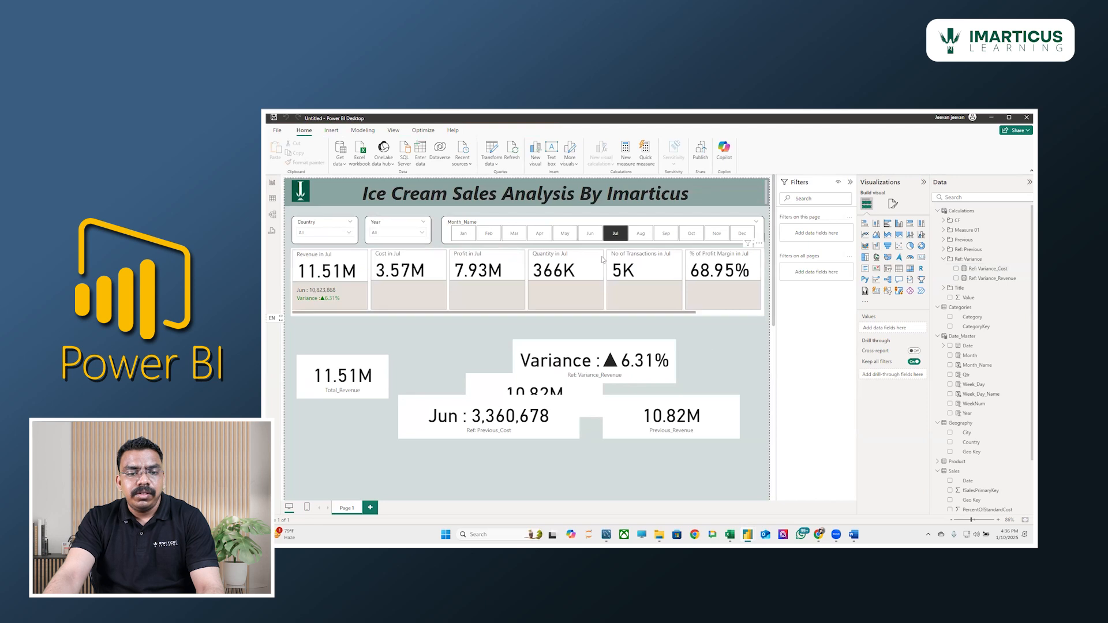
# - Add a Ref: Variance_Profit measure to the Ref: Variance folder from the copied formula, with Profit in place of each Revenue
pyautogui.rightClick(968, 260)
pyautogui.click(941, 264)
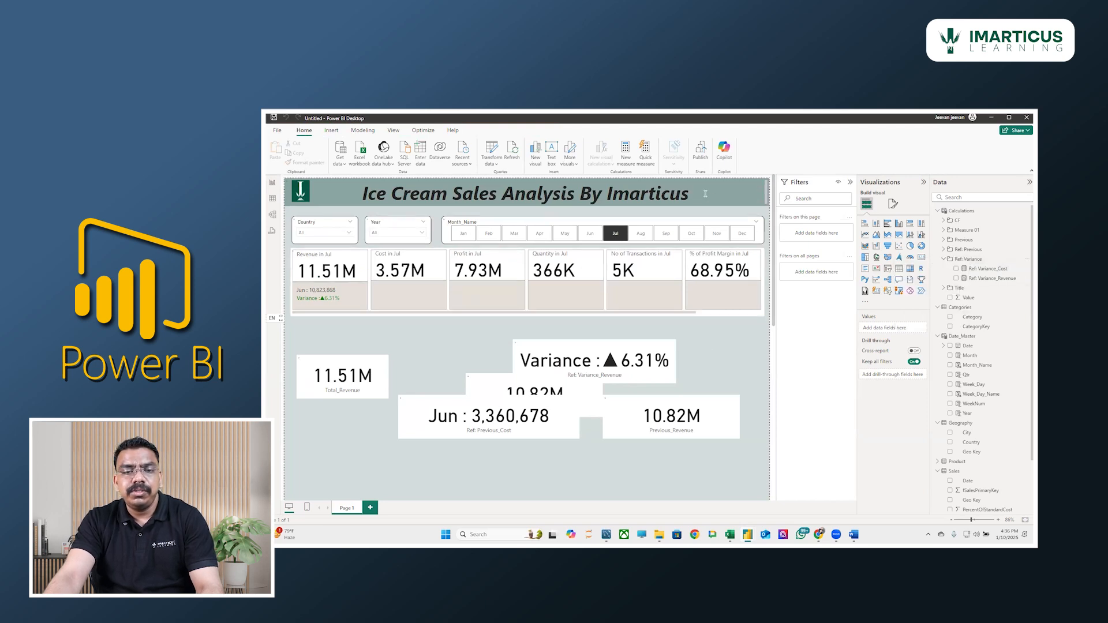
pyautogui.hotkey('ctrl', 'a')
pyautogui.hotkey('ctrl', 'v')
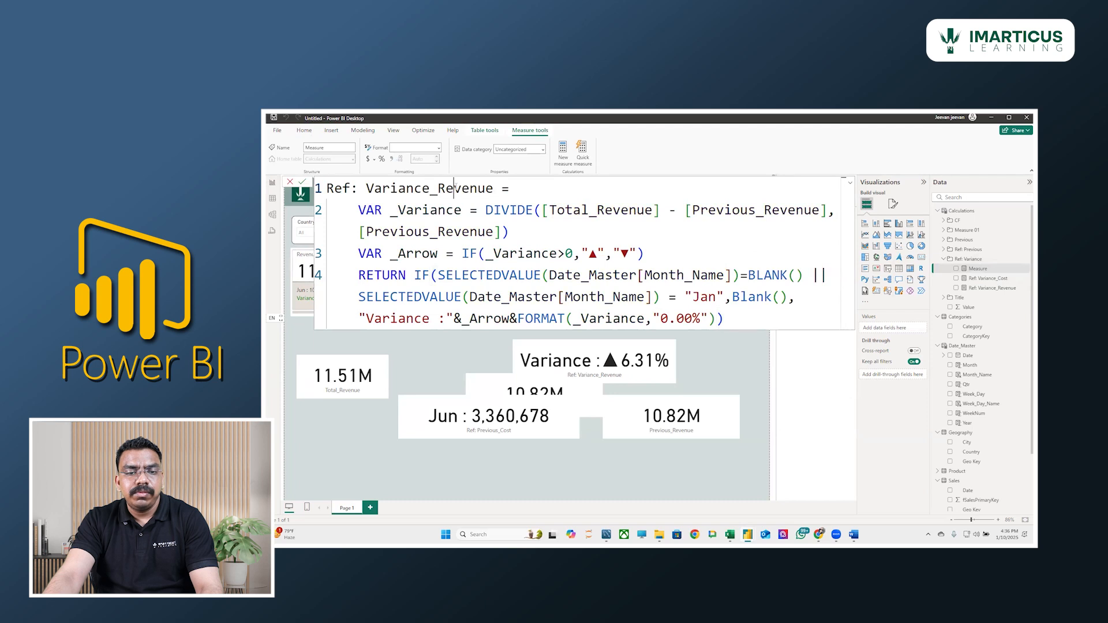
pyautogui.doubleClick(479, 189)
pyautogui.moveTo(493, 189); pyautogui.dragTo(437, 189)
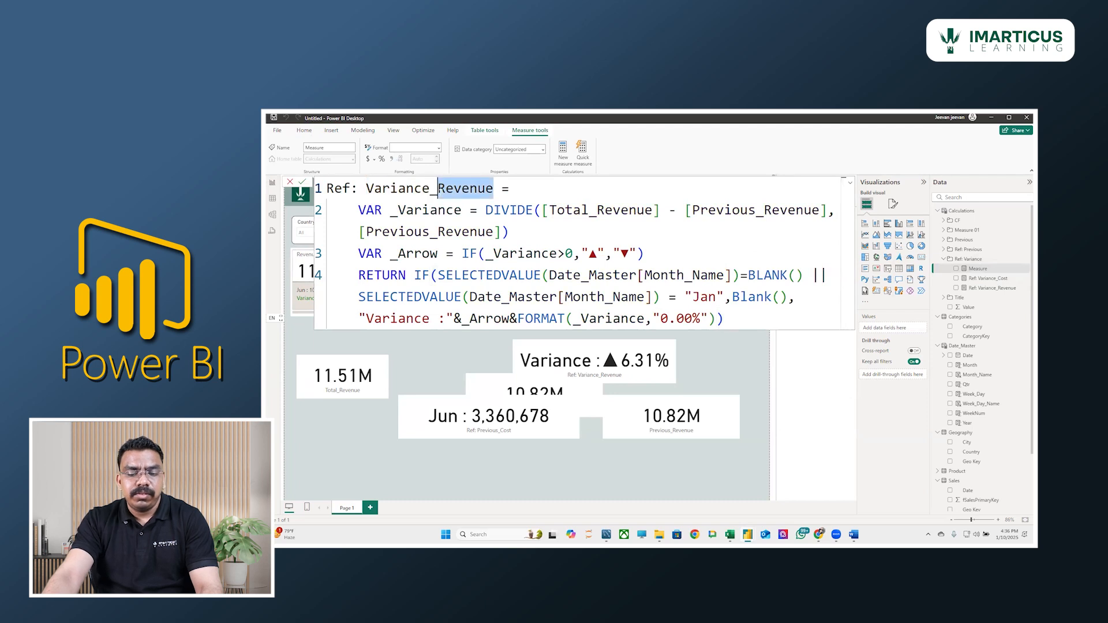
pyautogui.hotkey('ctrl', 'shift', 'l')
pyautogui.write('Profit')
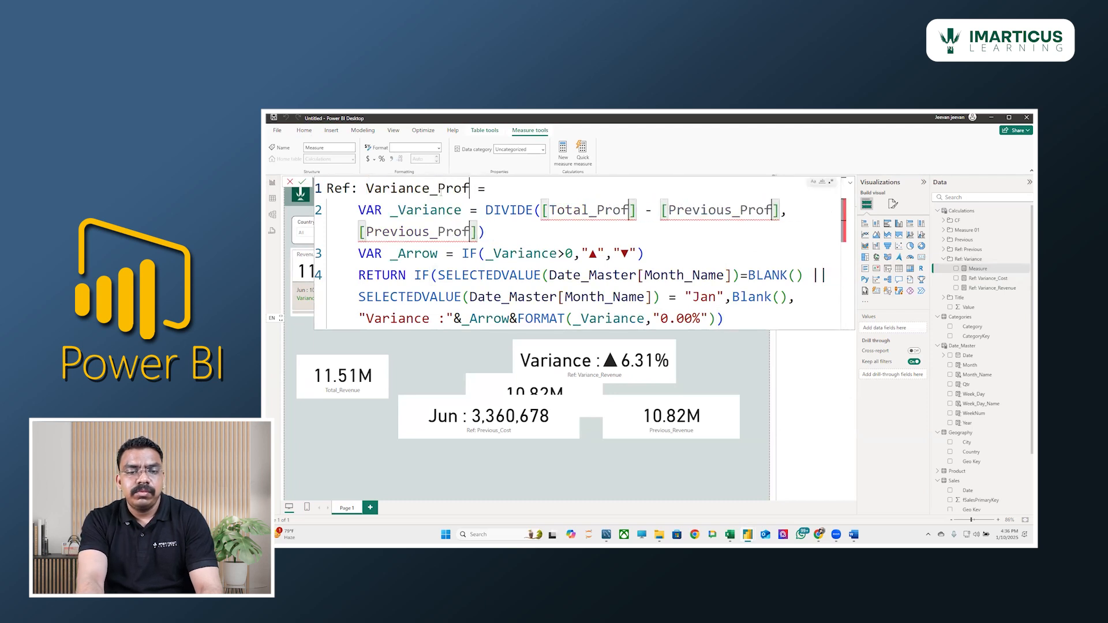
pyautogui.press('Return')
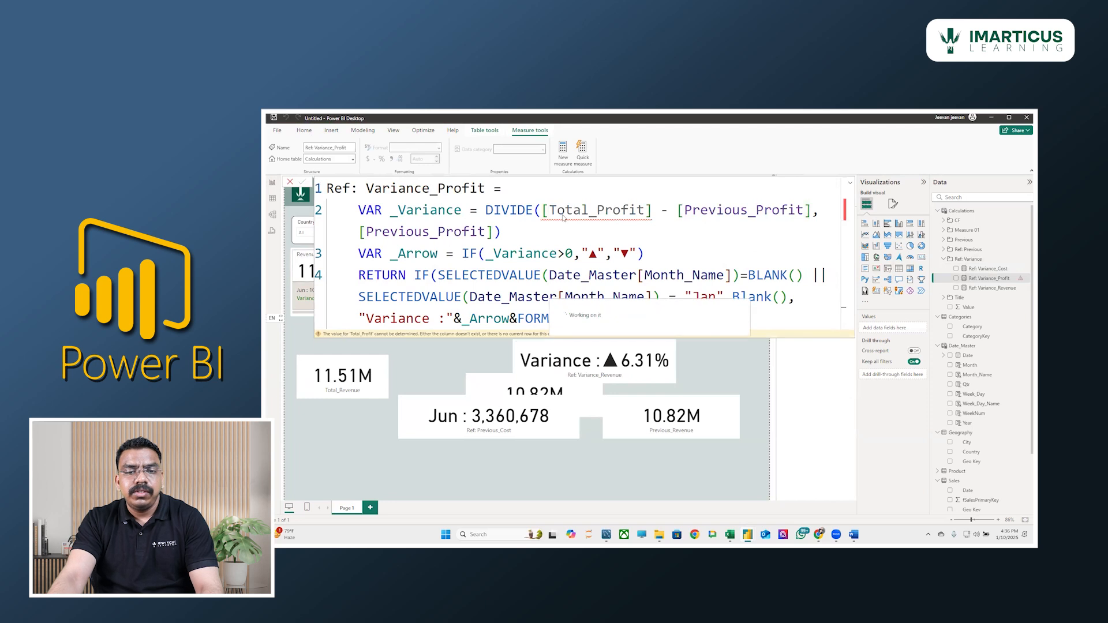
# - Change [Total_Profit] to [Gross_Profit] in the Ref: Variance_Profit formula, commit it and close the formula
pyautogui.moveTo(593, 211); pyautogui.dragTo(544, 211)
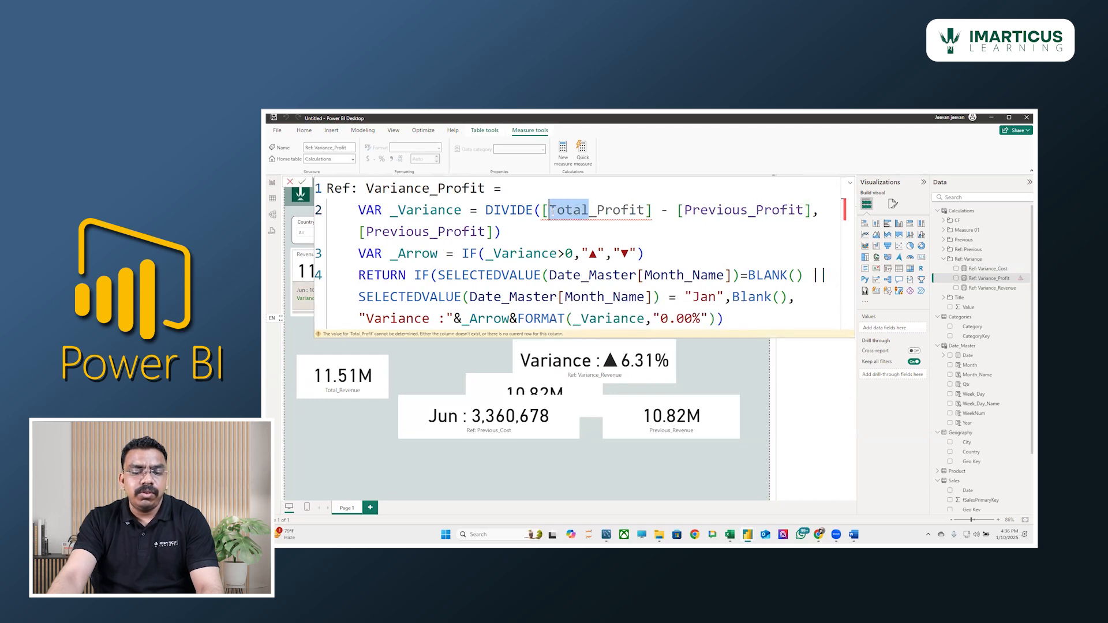
pyautogui.write('G')
pyautogui.press('Tab')
pyautogui.press('Delete')
pyautogui.press('Delete')
pyautogui.press('Delete')
pyautogui.press('Delete')
pyautogui.press('Delete')
pyautogui.press('Delete')
pyautogui.press('Delete')
pyautogui.press('Delete')
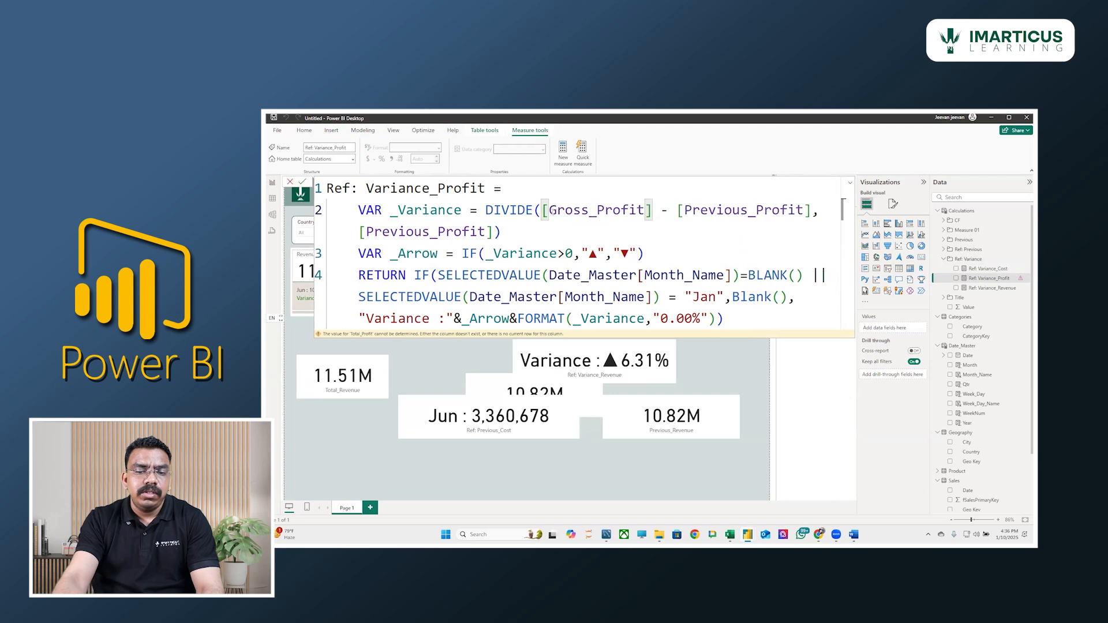
pyautogui.press('Return')
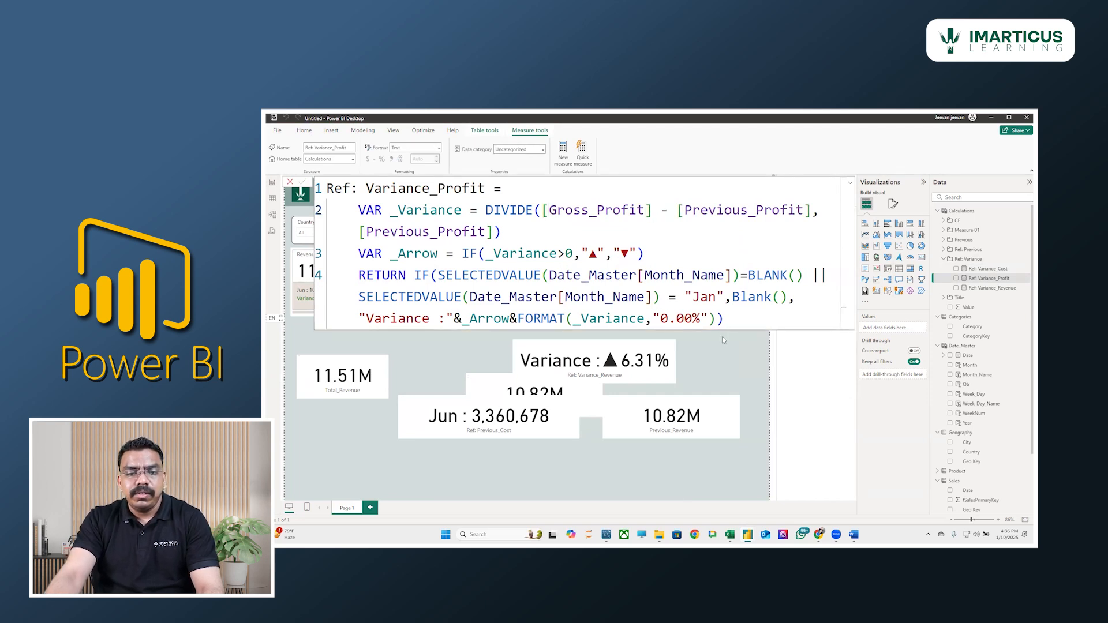
pyautogui.click(722, 354)
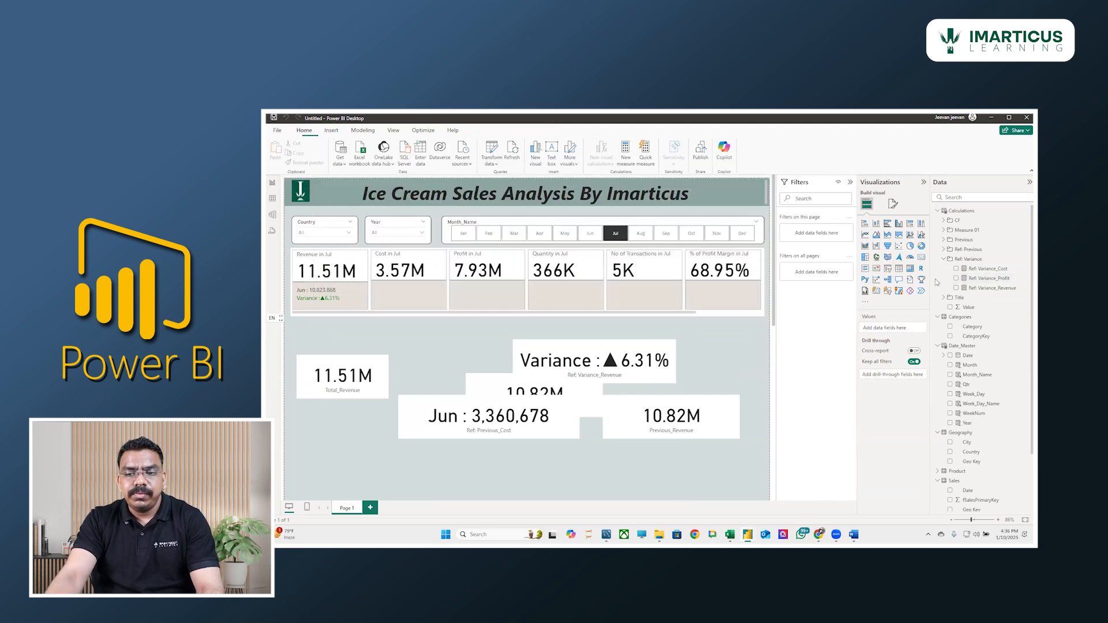
# - Start a new Ref: Variance_Quantity measure in the Ref: Variance folder from the copied formula, changing every Revenue to Quantity
pyautogui.rightClick(959, 260)
pyautogui.click(970, 266)
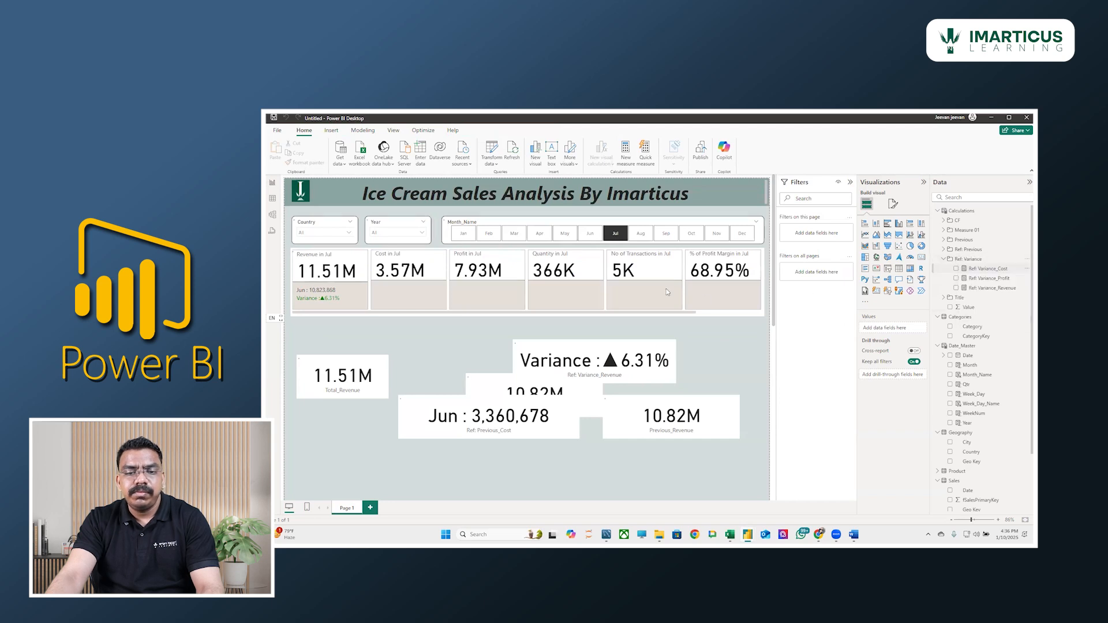
pyautogui.write('Ref: Variance_Revenue =     VAR _Variance = DIVIDE([Total_Revenue] - [Previous_Revenue],[Previous_Revenue])     VAR _Arrow = IF(_Variance>0,"▲","▼")     RETURN IF(SELECTEDVALUE(Date_Master[Month_Name])=BLANK() || SELECTEDVALUE(Date_Master[Month_Name]) = "Jan",Blank(),"Variance :"&_Arrow&FORMAT(_Variance,"0.00%"))')
pyautogui.moveTo(494, 189); pyautogui.dragTo(438, 188)
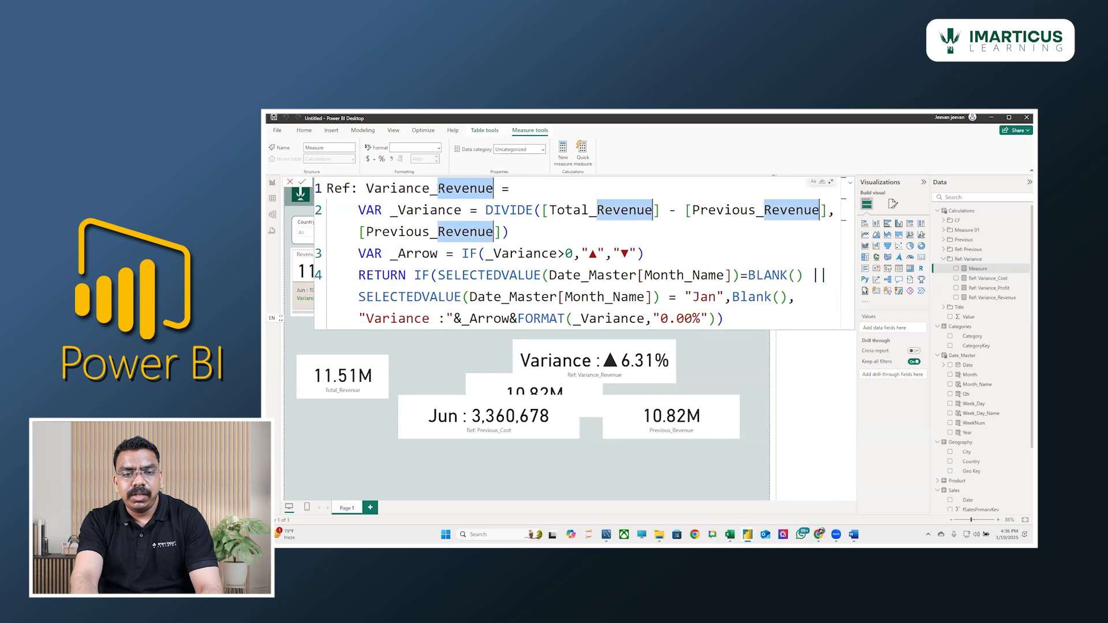
pyautogui.hotkey('ctrl', 'shift', 'l')
pyautogui.write('Quantity')
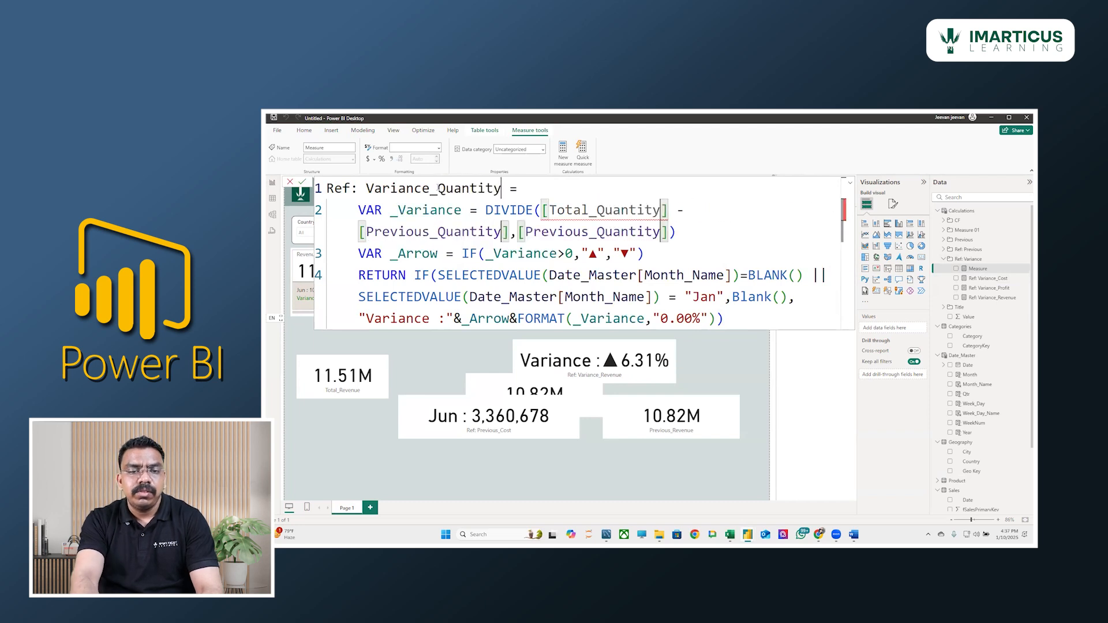
# - Correct the reference [Total_Quantity] to [Total Quantity] in the Ref: Variance_Quantity formula, then commit and close it
pyautogui.click(595, 212)
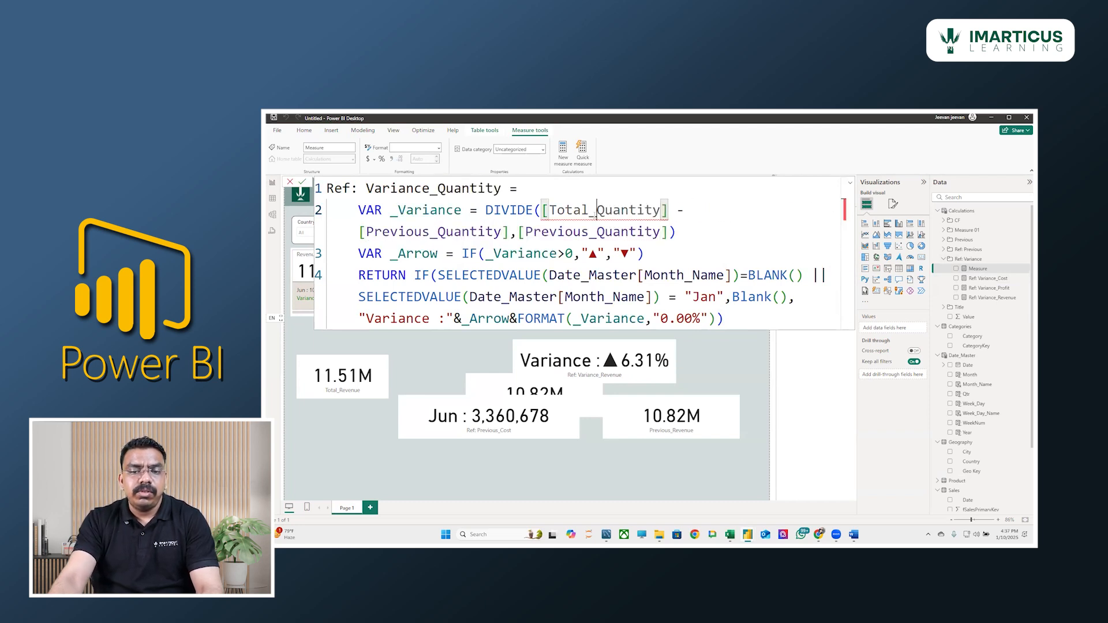
pyautogui.press('BackSpace')
pyautogui.press('Tab')
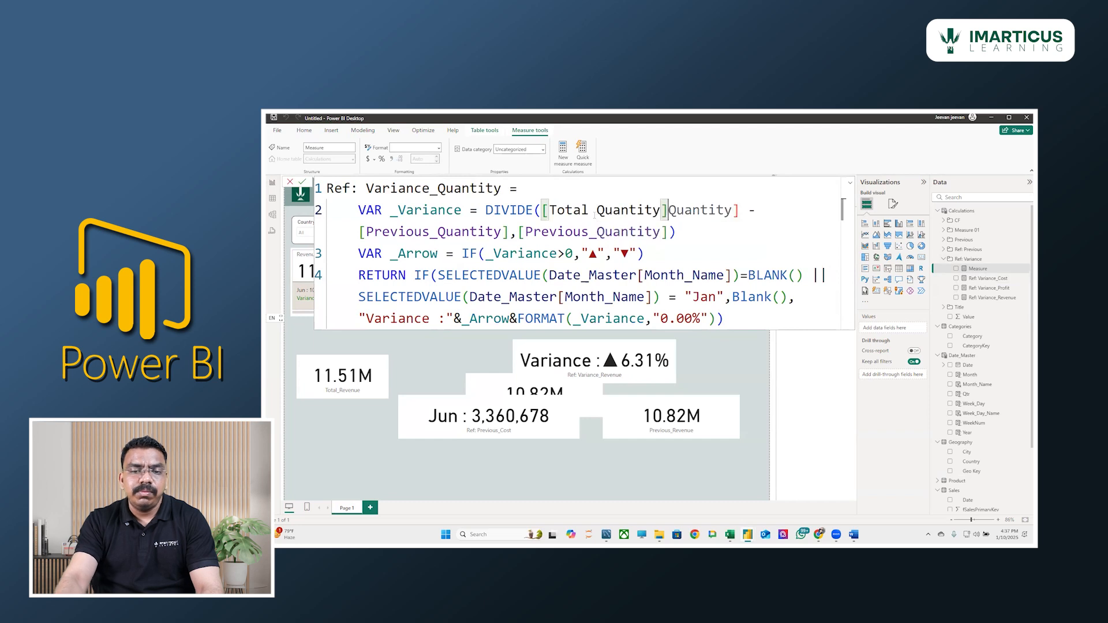
pyautogui.moveTo(669, 210); pyautogui.dragTo(741, 211)
pyautogui.press('BackSpace')
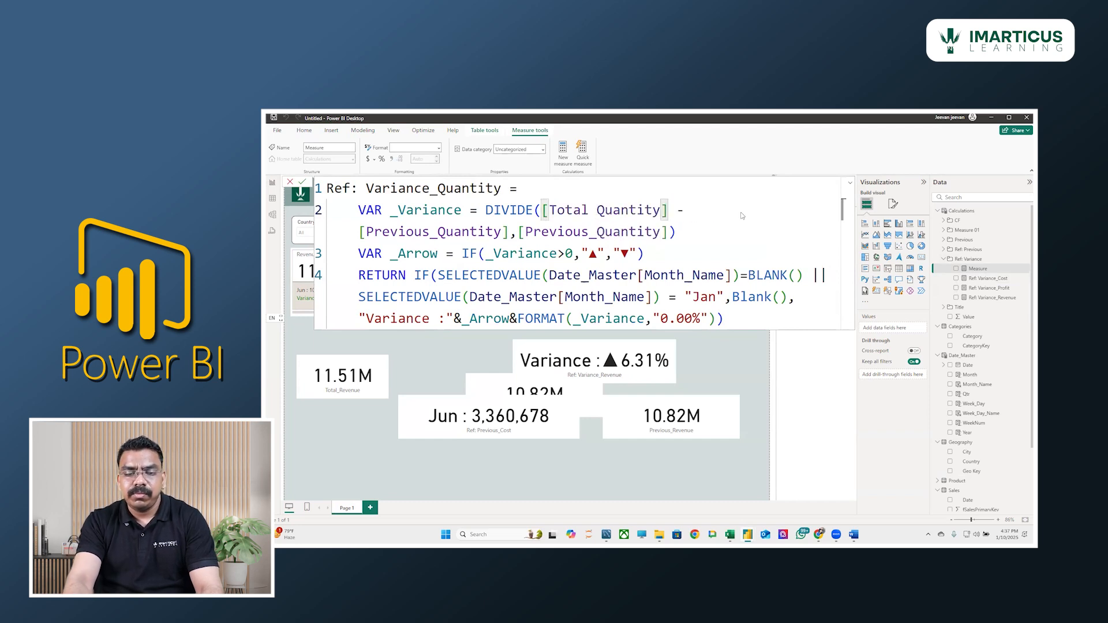
pyautogui.press('Return')
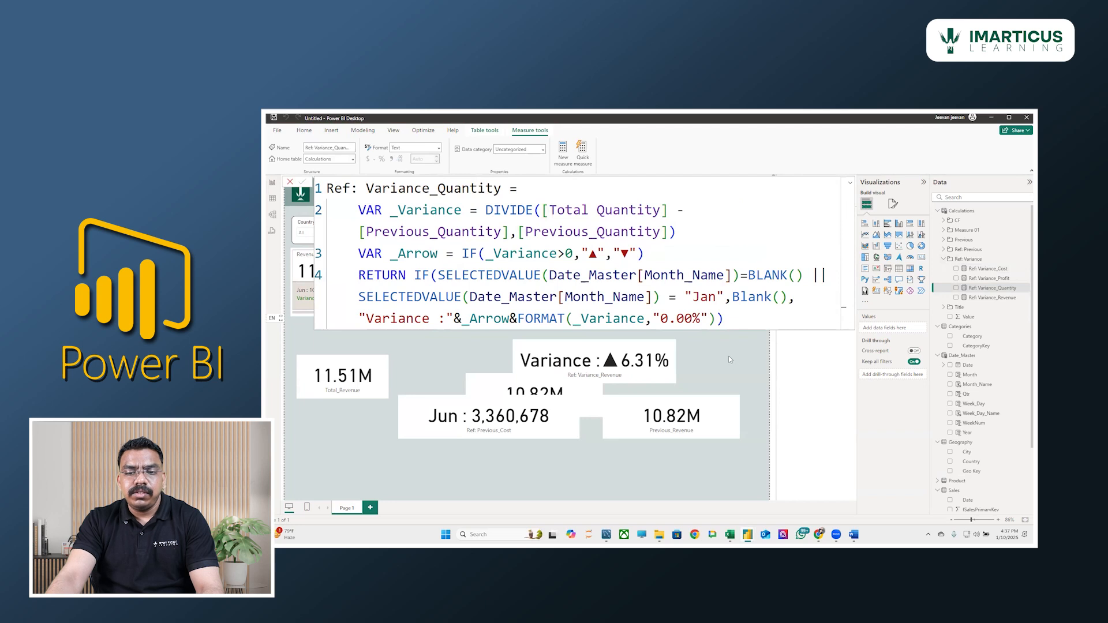
pyautogui.click(729, 356)
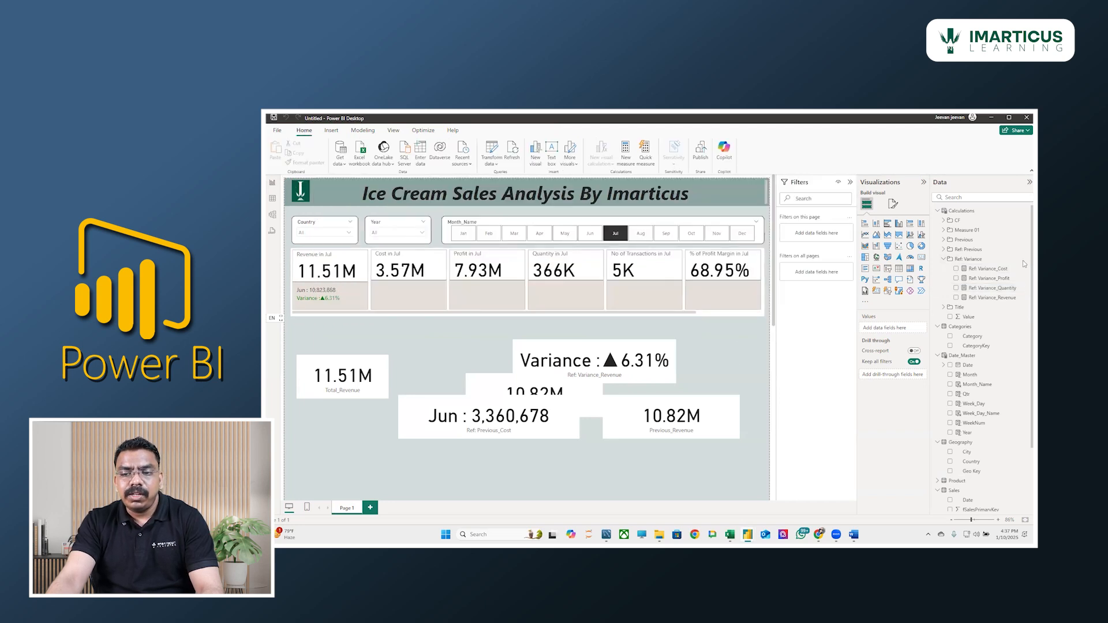
# - Paste the copied variance formula into another new Ref: Variance measure and replace every Revenue with Transactions, naming it Ref: Variance_Transactions
pyautogui.rightClick(977, 260)
pyautogui.click(947, 264)
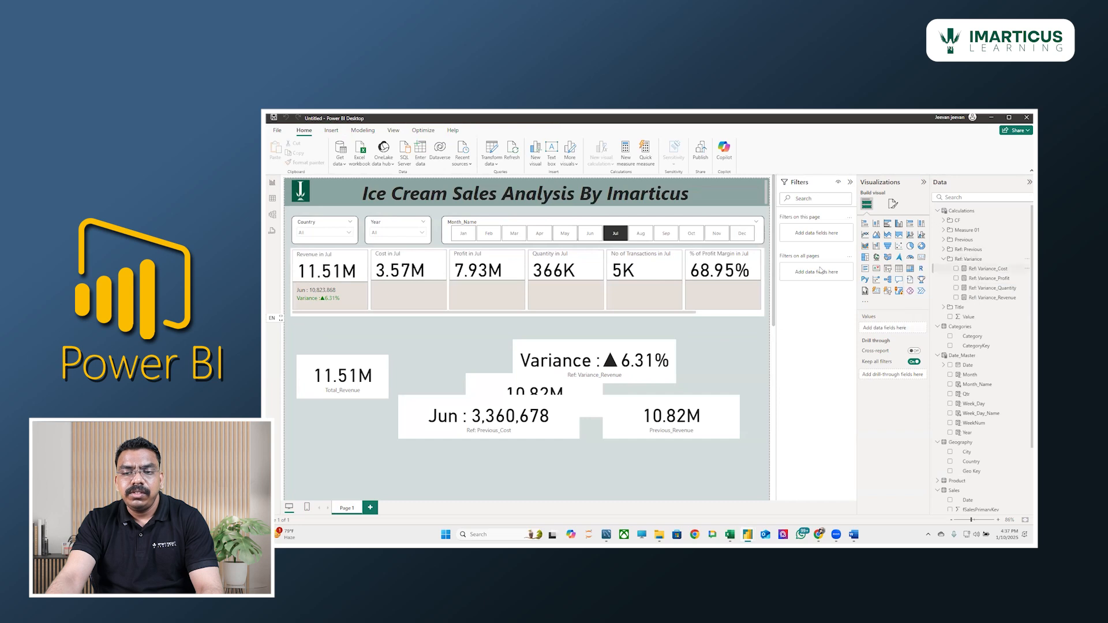
pyautogui.hotkey('ctrl', 'a')
pyautogui.write('Ref: Variance_Revenue =     VAR _Variance = DIVIDE([Total_Revenue] - [Previous_Revenue], [Previous_Revenue])     VAR _Arrow = IF(_Variance>0,"▲","▼")     RETURN IF(SELECTEDVALUE(Date_Master[Month_Name])=BLANK() || SELECTEDVALUE(Date_Master[Month_Name]) = "Jan",Blank(), "Variance :"&_Arrow&FORMAT(_Variance,"0.00%"))')
pyautogui.moveTo(494, 188); pyautogui.dragTo(437, 188)
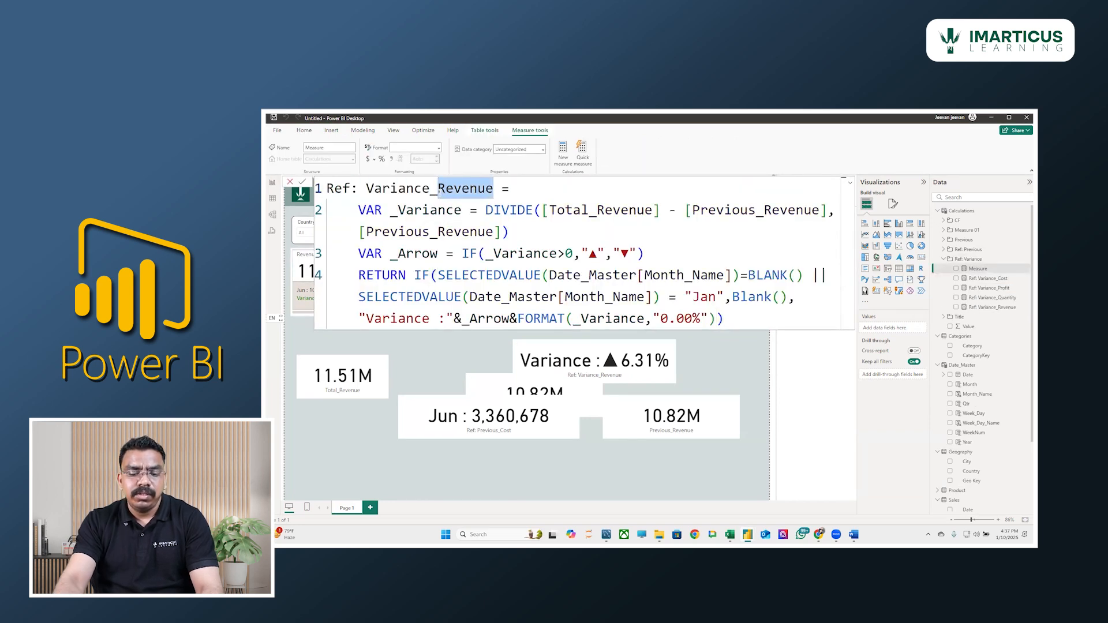
pyautogui.hotkey('ctrl', 'shift', 'l')
pyautogui.write('Transac')
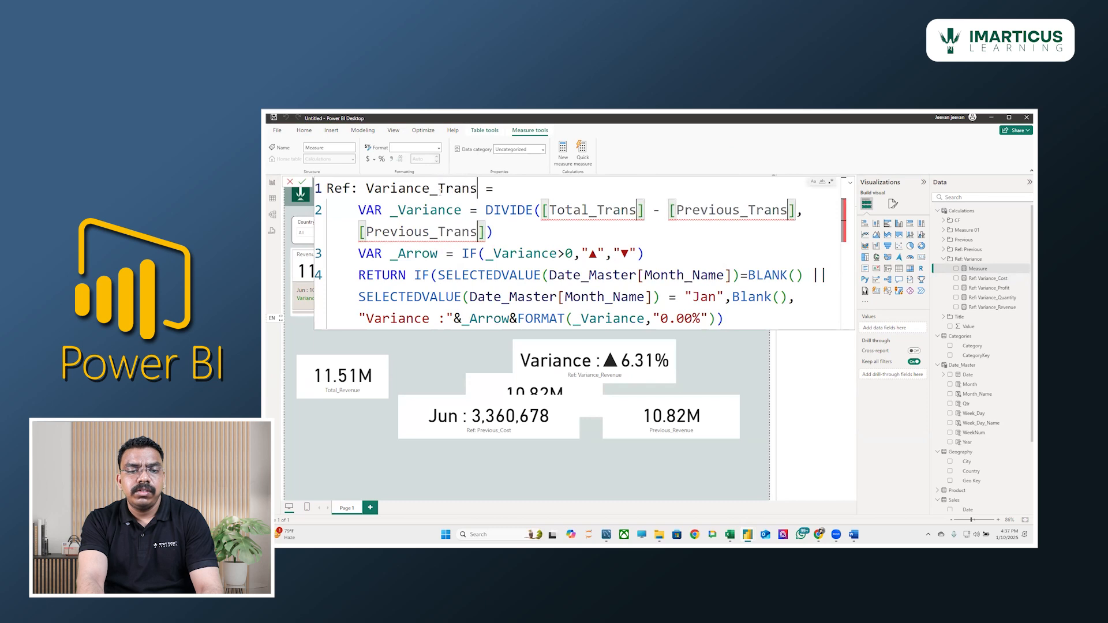
pyautogui.write('tions')
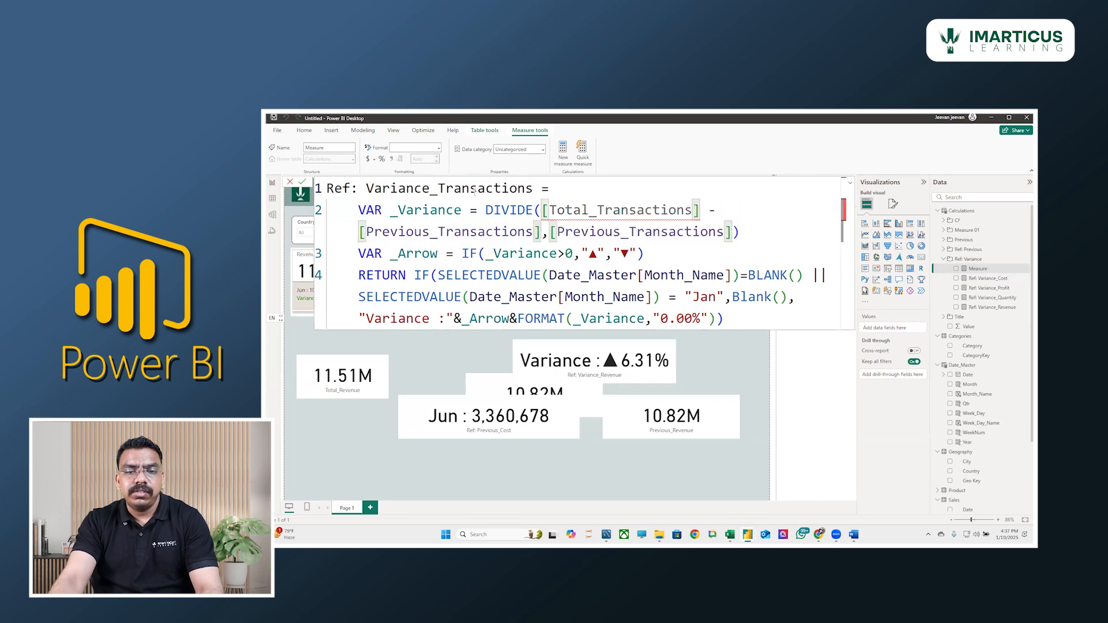
# - Replace [Total_Transactions] with [No of Transactions] in the Ref: Variance_Transactions formula and commit the measure
pyautogui.doubleClick(594, 214)
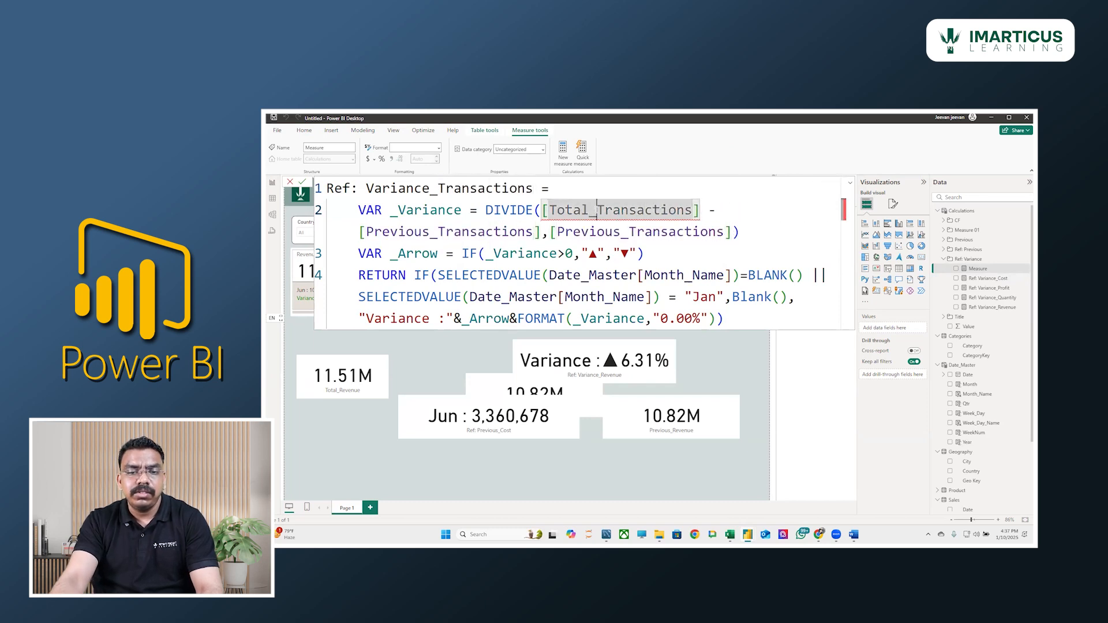
pyautogui.press('BackSpace')
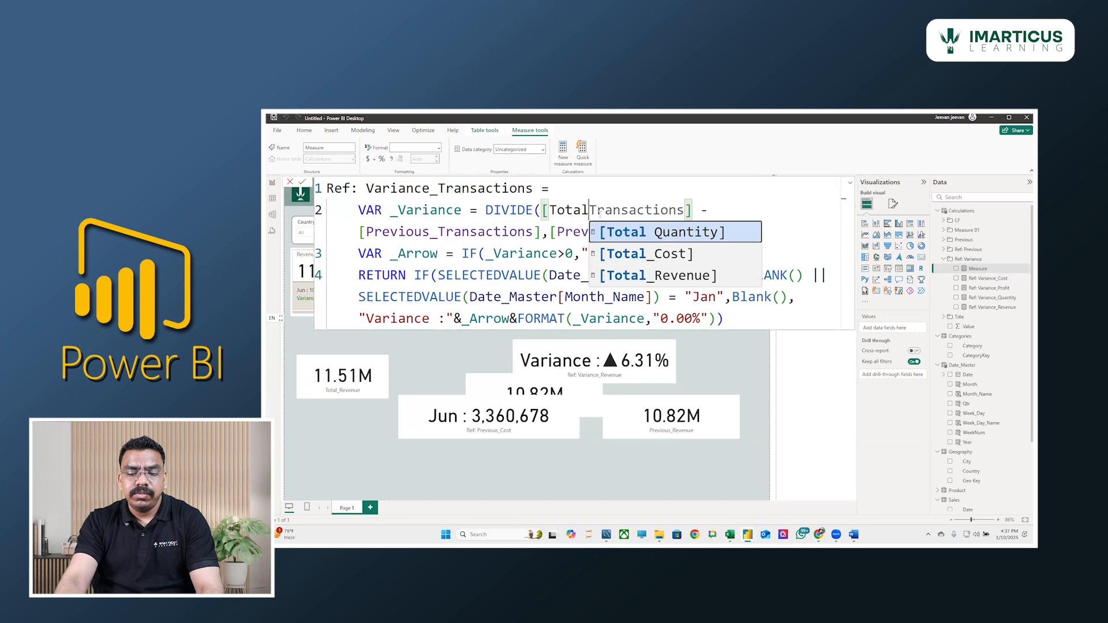
pyautogui.press('BackSpace')
pyautogui.press('Escape')
pyautogui.moveTo(677, 210); pyautogui.dragTo(541, 211)
pyautogui.press('BackSpace')
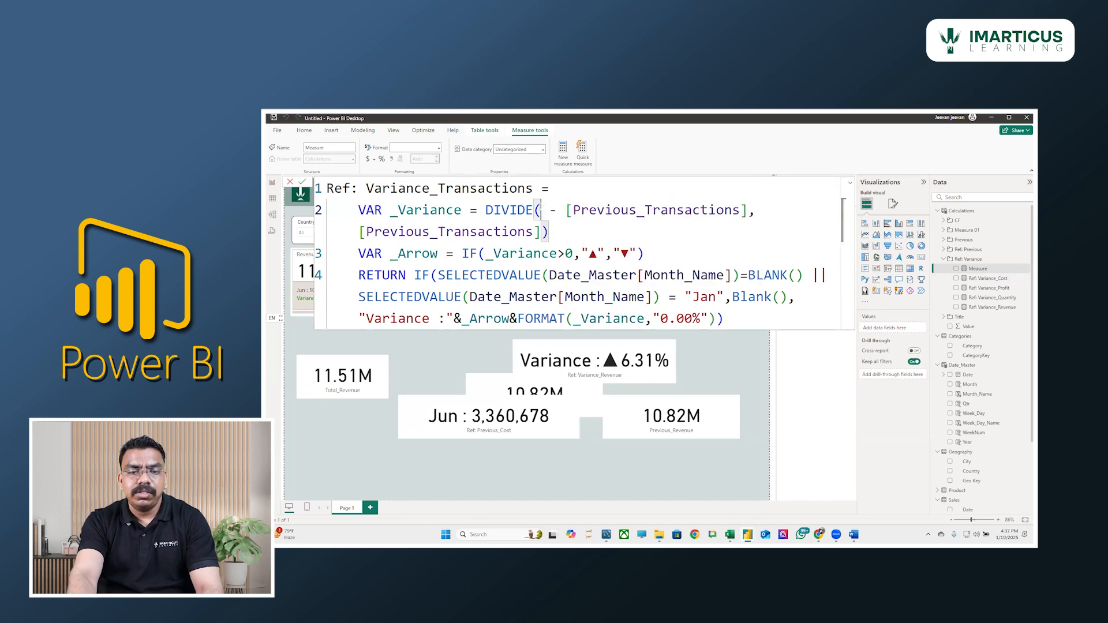
pyautogui.write('[t')
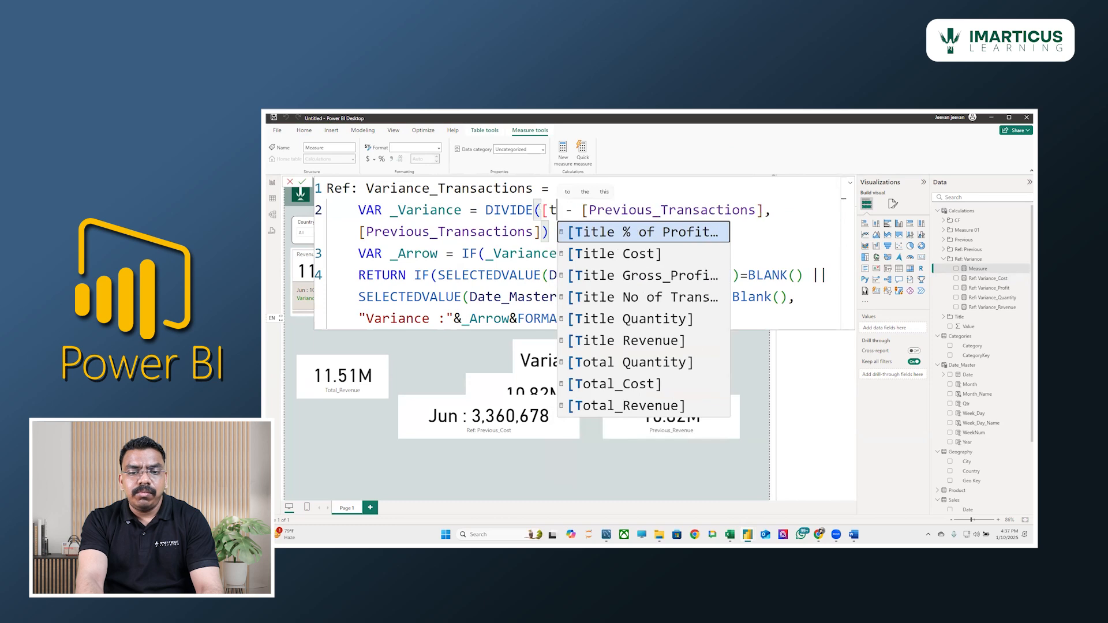
pyautogui.press('BackSpace')
pyautogui.write('no')
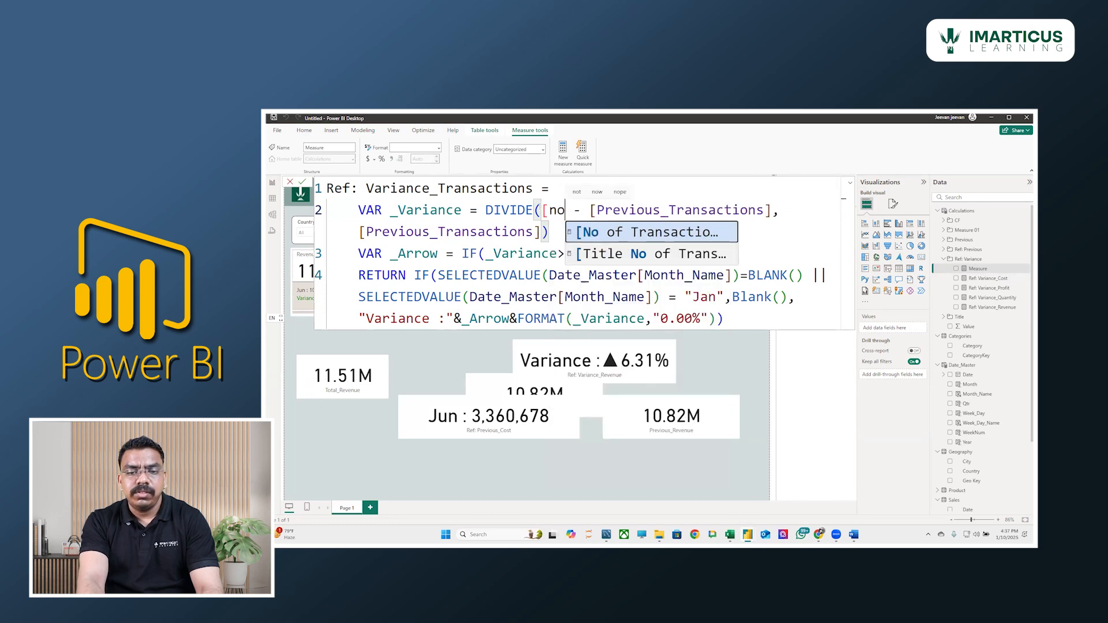
pyautogui.press('Tab')
pyautogui.press('Return')
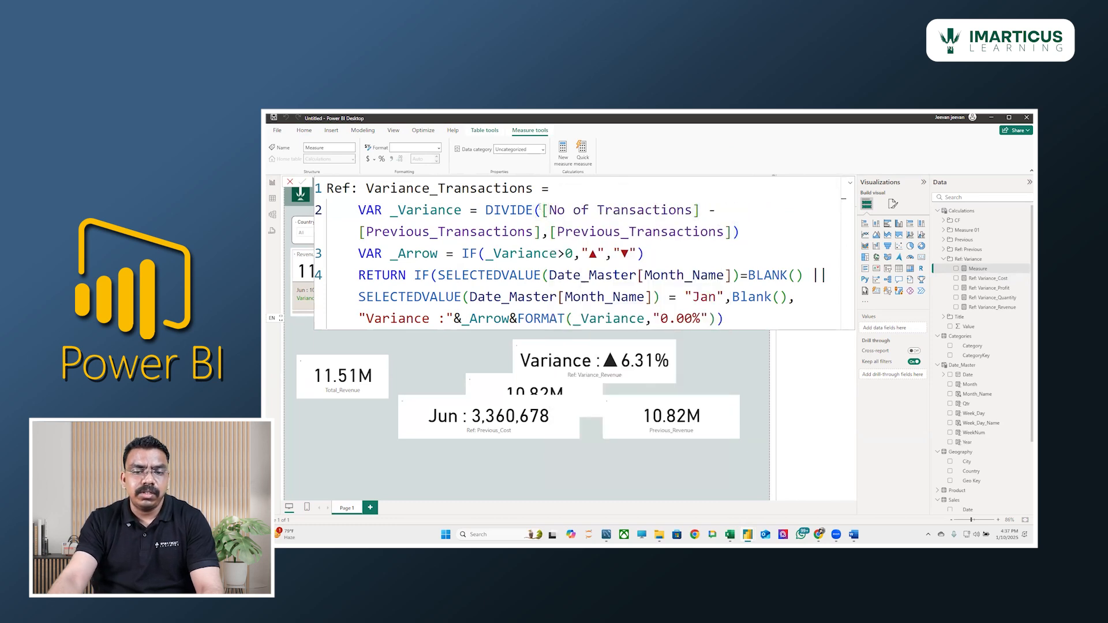
# - Close the transactions variance formula and add another measure to the Ref: Variance folder containing the copied Ref: Variance_Revenue formula
pyautogui.click(448, 365)
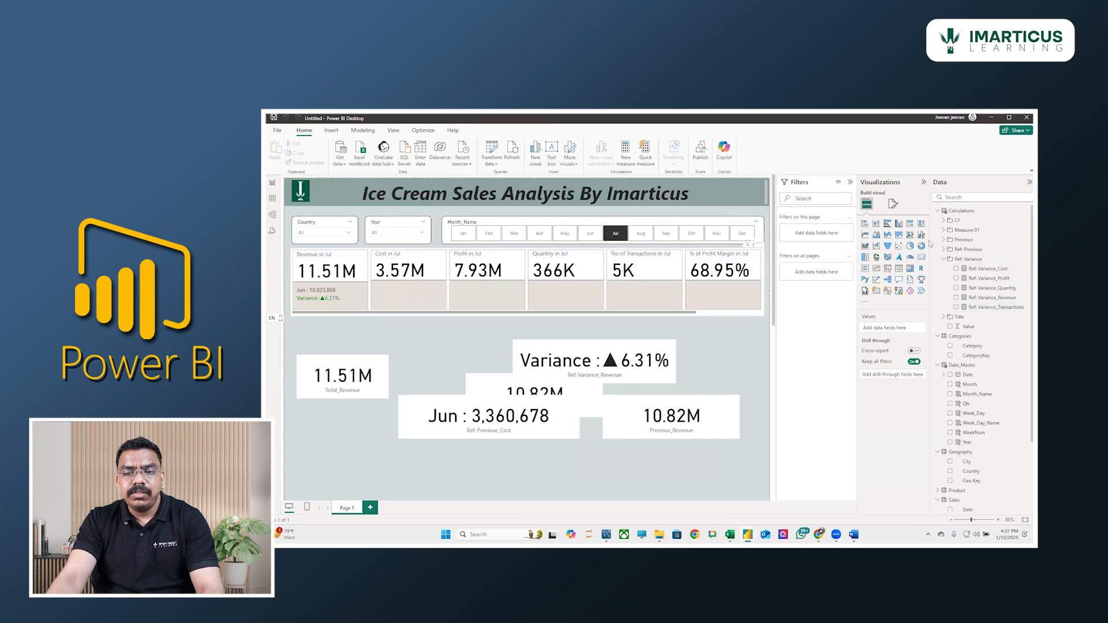
pyautogui.rightClick(968, 259)
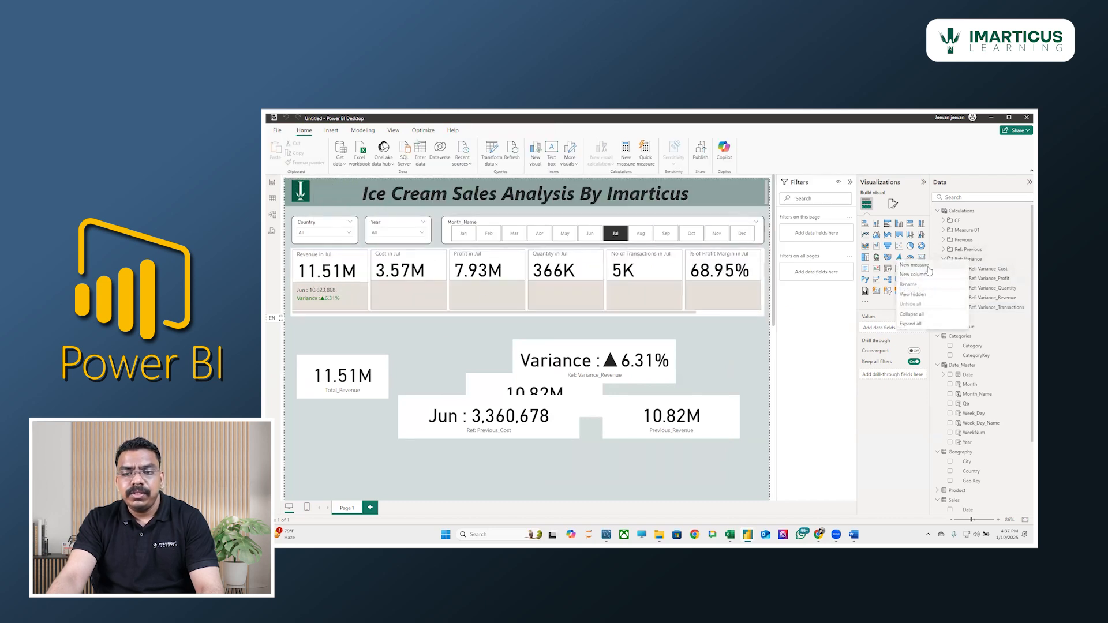
pyautogui.click(914, 265)
pyautogui.write('Ref: Variance_Revenue = VAR _Variance = DIVIDE([Total_Revenue] - [Previous_Revenue], [Previous_Revenue]) VAR _Arrow = IF(_Variance>0,"▲","▼") RETURN IF(SELECTEDVALUE(Date_Master[Month_Name])=BLANK() || SELECTEDVALUE(Date_Master[Month_Name]) = "Jan",Blank(), "Variance :"&_Arrow&FORMAT(_Variance,"0.00%"))')
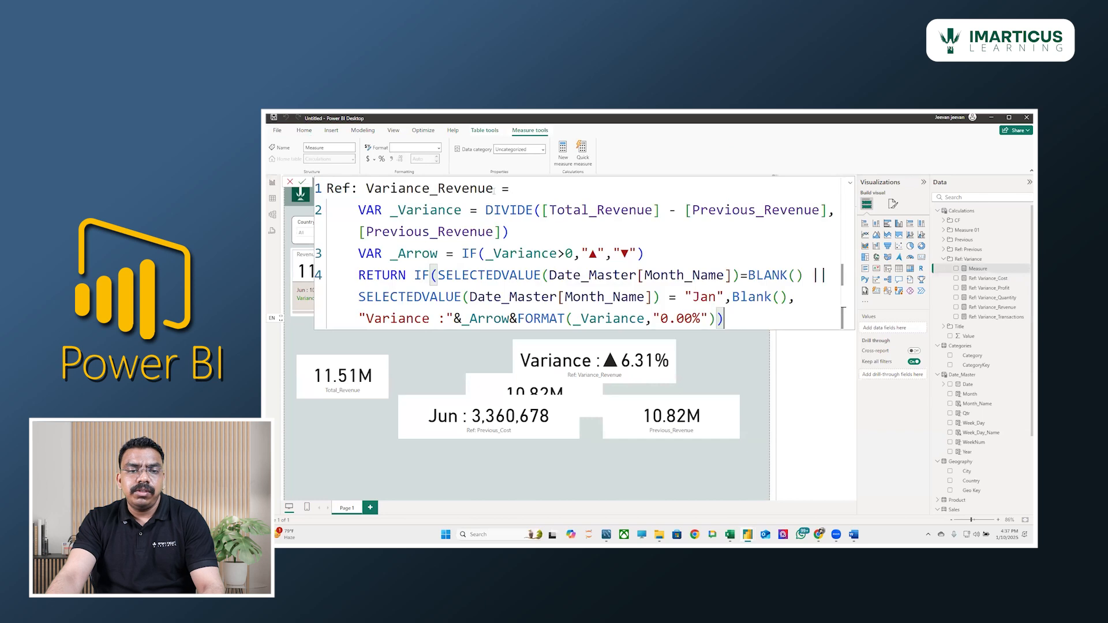
# - Replace every Revenue with Profit_Margin in the pasted variance formula, naming the measure Ref: Variance_Profit_Margin
pyautogui.moveTo(493, 191); pyautogui.dragTo(438, 190)
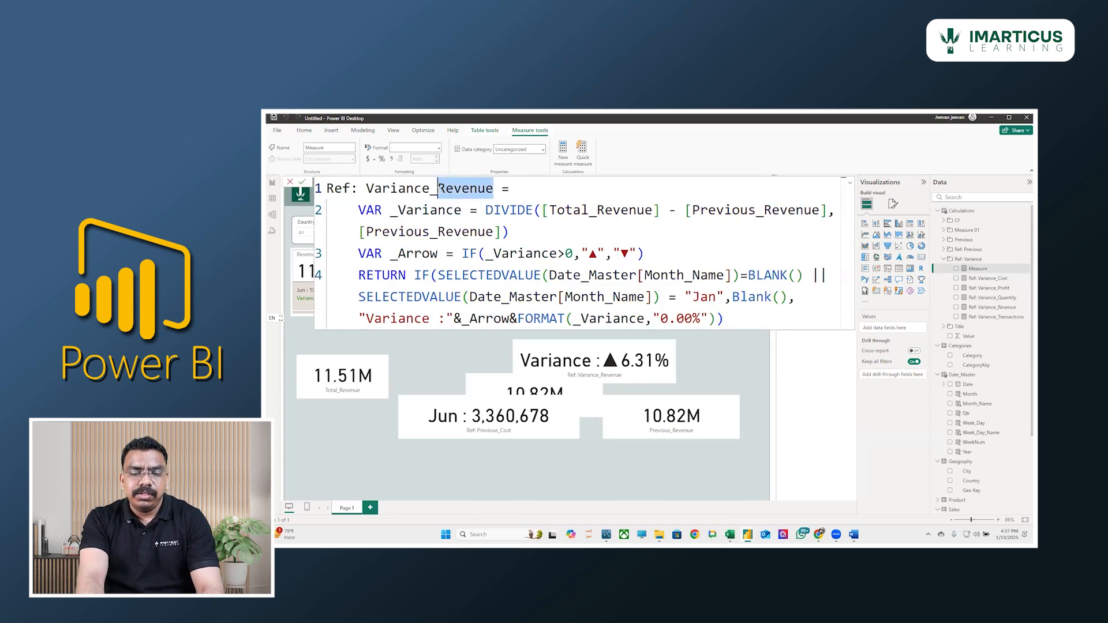
pyautogui.hotkey('ctrl', 'shift', 'l')
pyautogui.write('Profit_Ma')
pyautogui.write('rigi')
pyautogui.press('BackSpace')
pyautogui.press('BackSpace')
pyautogui.press('BackSpace')
pyautogui.press('BackSpace')
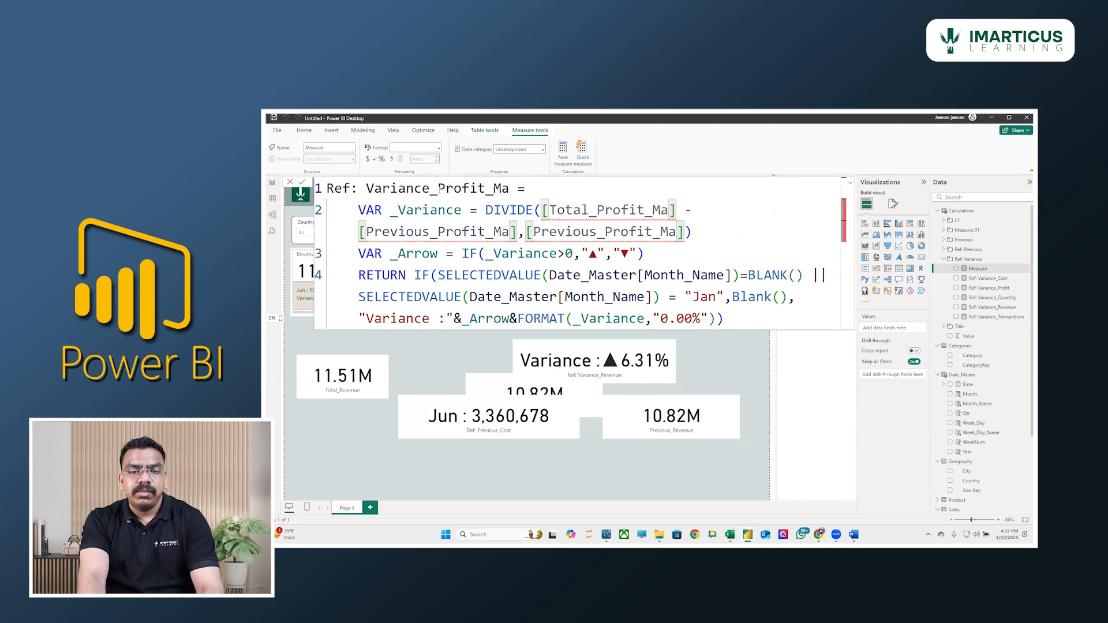
pyautogui.write('rgin')
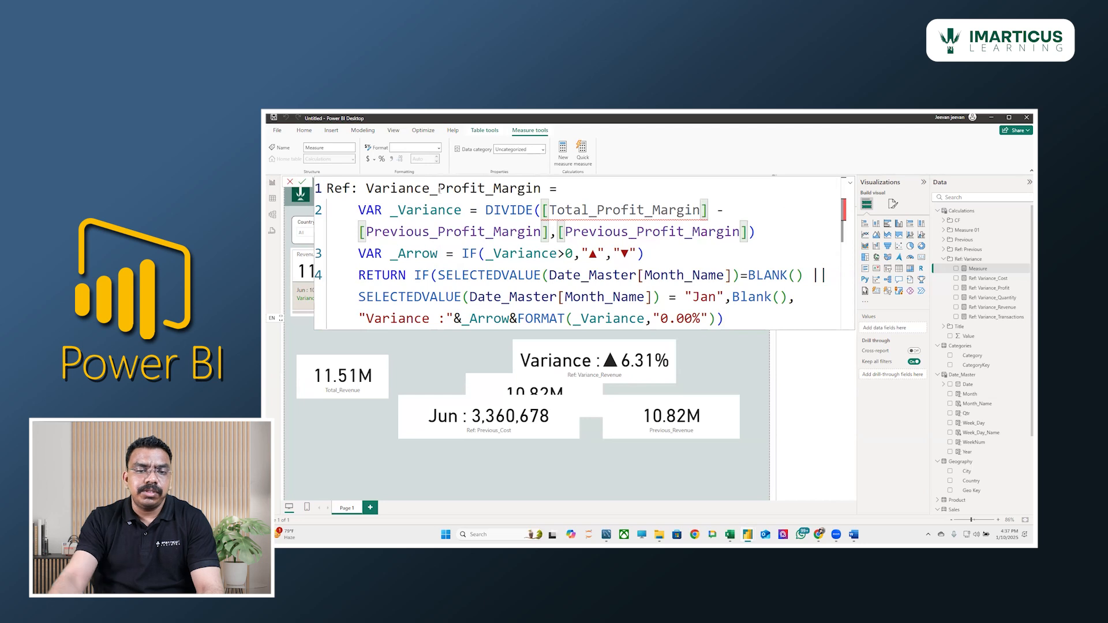
# - Replace [Total_Profit_Margin] with [% of Profit Margin] in the Ref: Variance_Profit_Margin formula, then commit and close it
pyautogui.moveTo(548, 210); pyautogui.dragTo(708, 210)
pyautogui.press('BackSpace')
pyautogui.press('BackSpace')
pyautogui.write('[Previous')
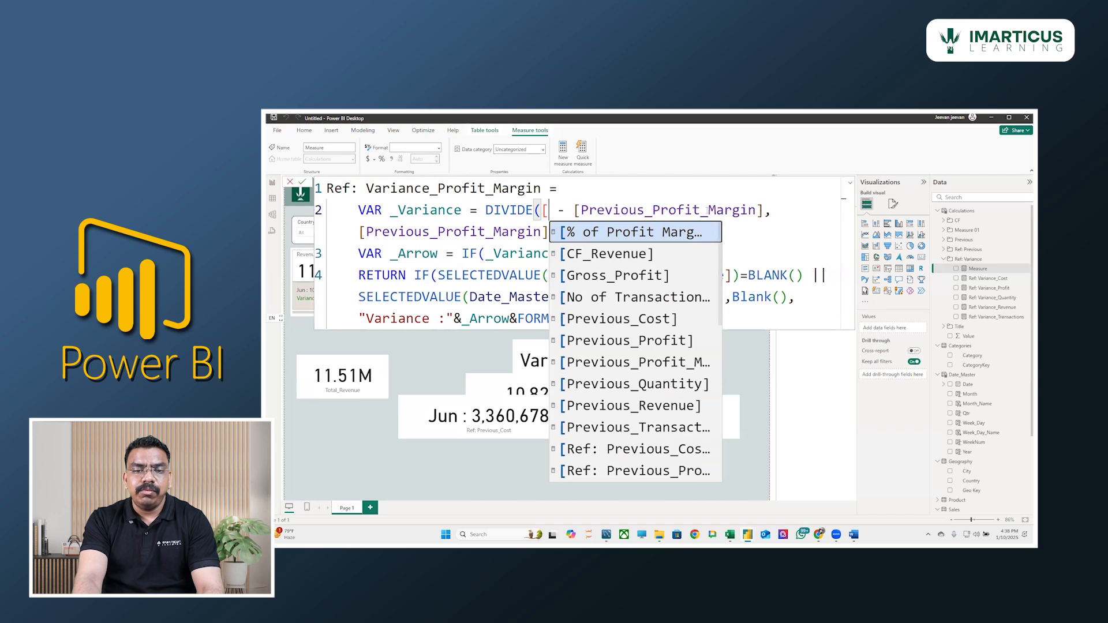
pyautogui.press('Tab')
pyautogui.press('Return')
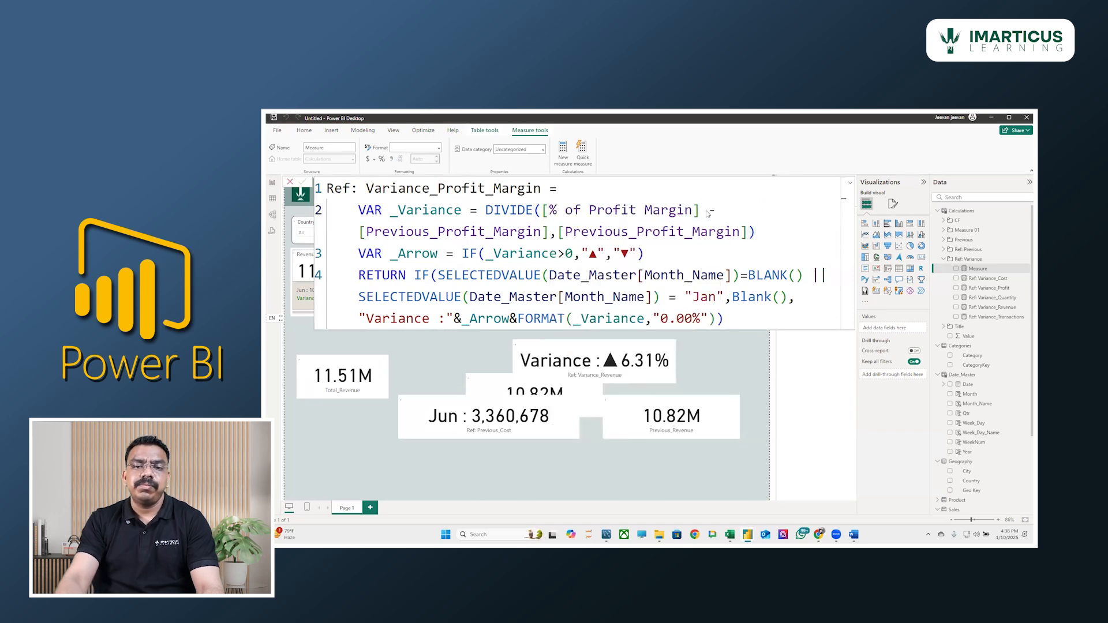
pyautogui.click(718, 359)
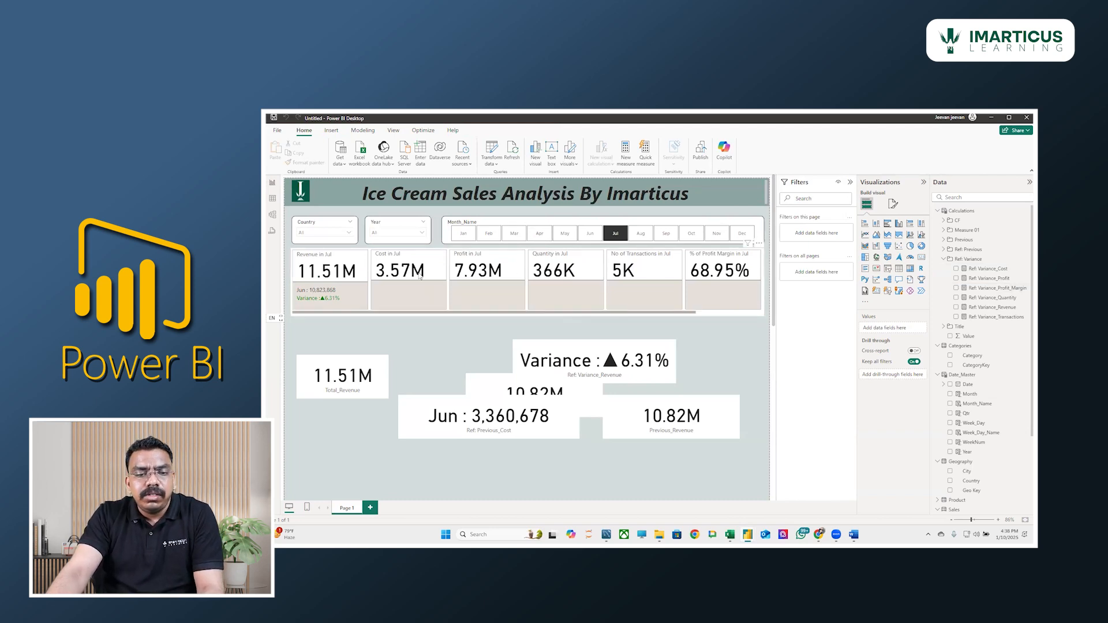
# - Open the CF_Revenue measure in the CF folder and copy its whole formula
pyautogui.click(944, 221)
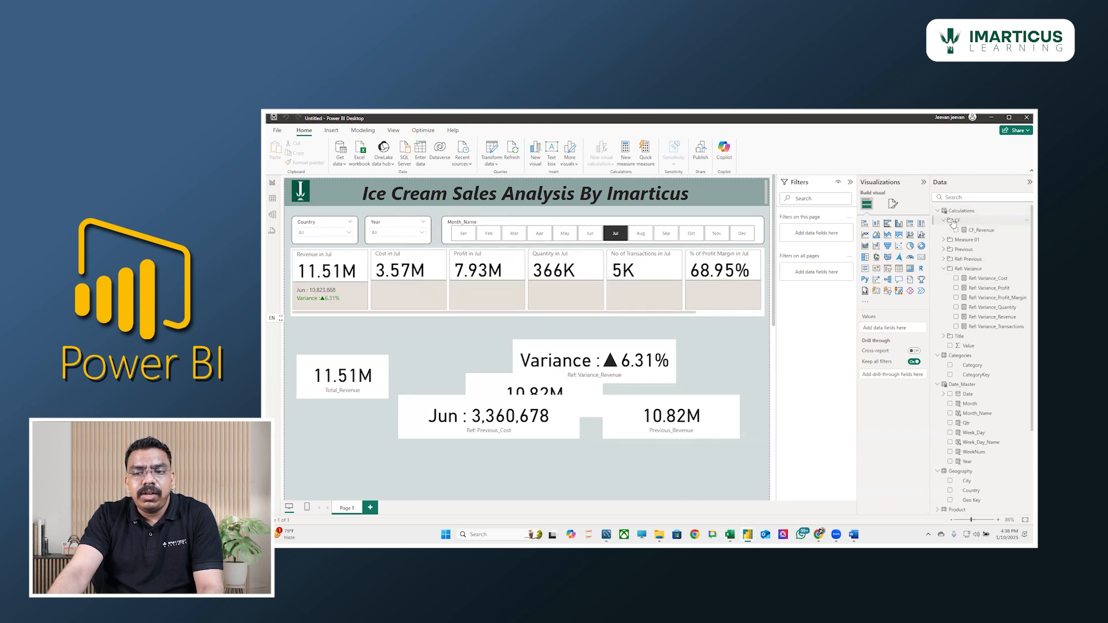
pyautogui.click(976, 231)
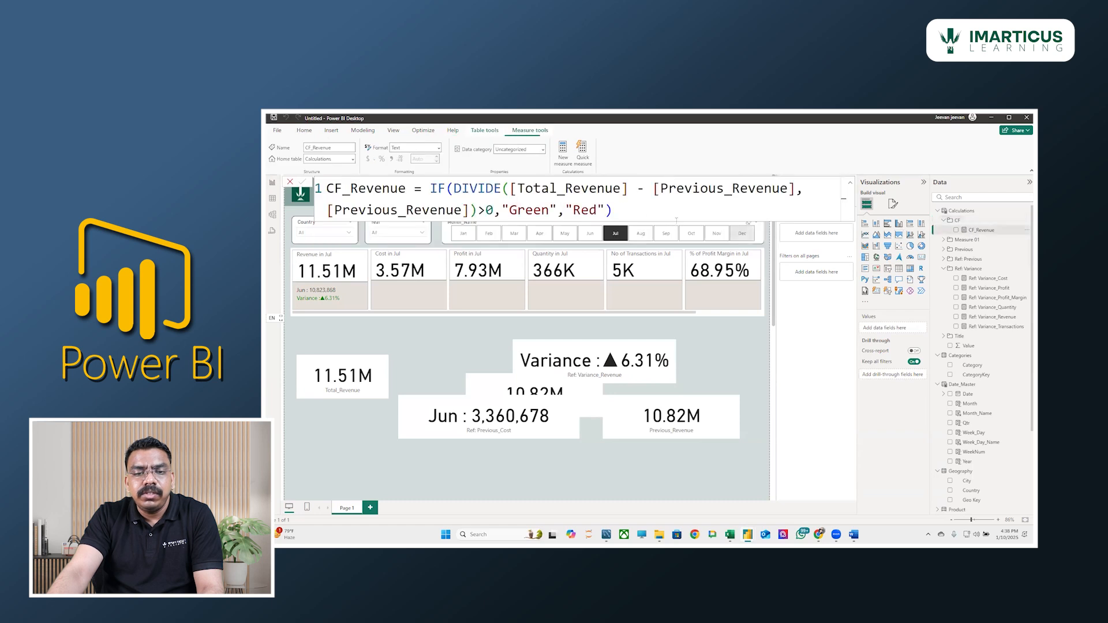
pyautogui.click(651, 209)
pyautogui.hotkey('ctrl', 'a')
pyautogui.hotkey('ctrl', 'c')
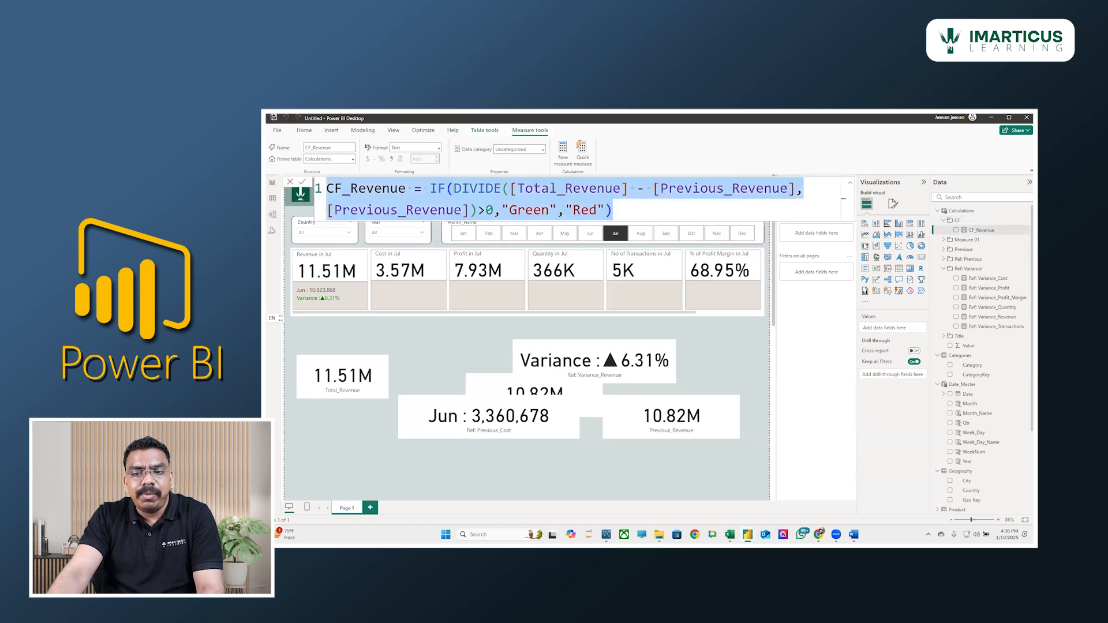
# - Paste the copied CF_Revenue formula into a new measure in the CF folder and select every occurrence of Revenue
pyautogui.click(958, 220)
pyautogui.rightClick(960, 220)
pyautogui.click(968, 225)
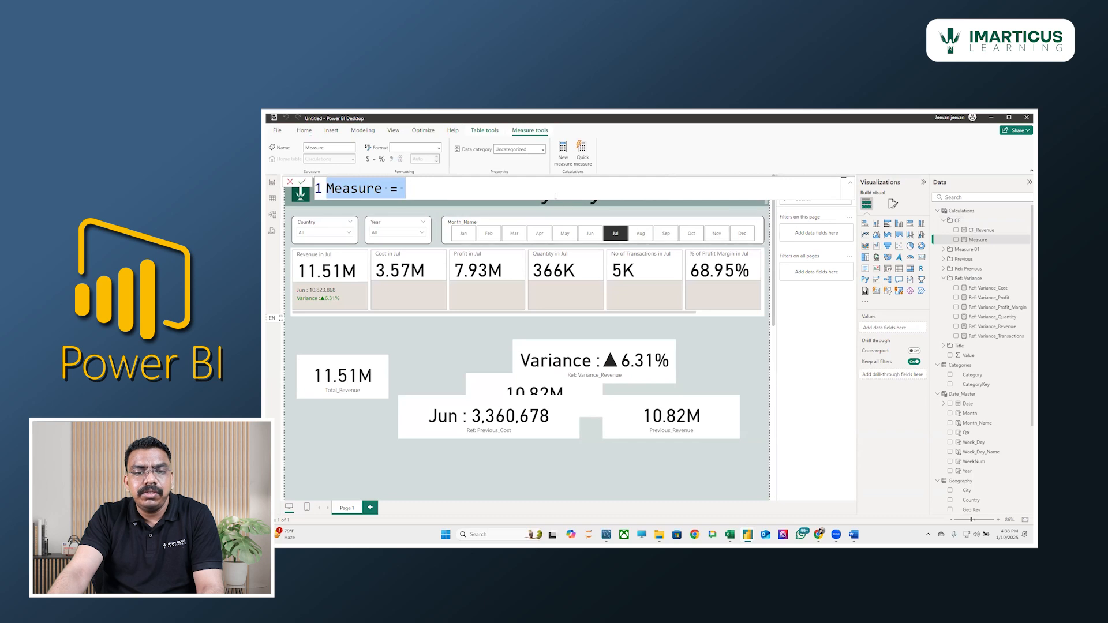
pyautogui.hotkey('ctrl', 'v')
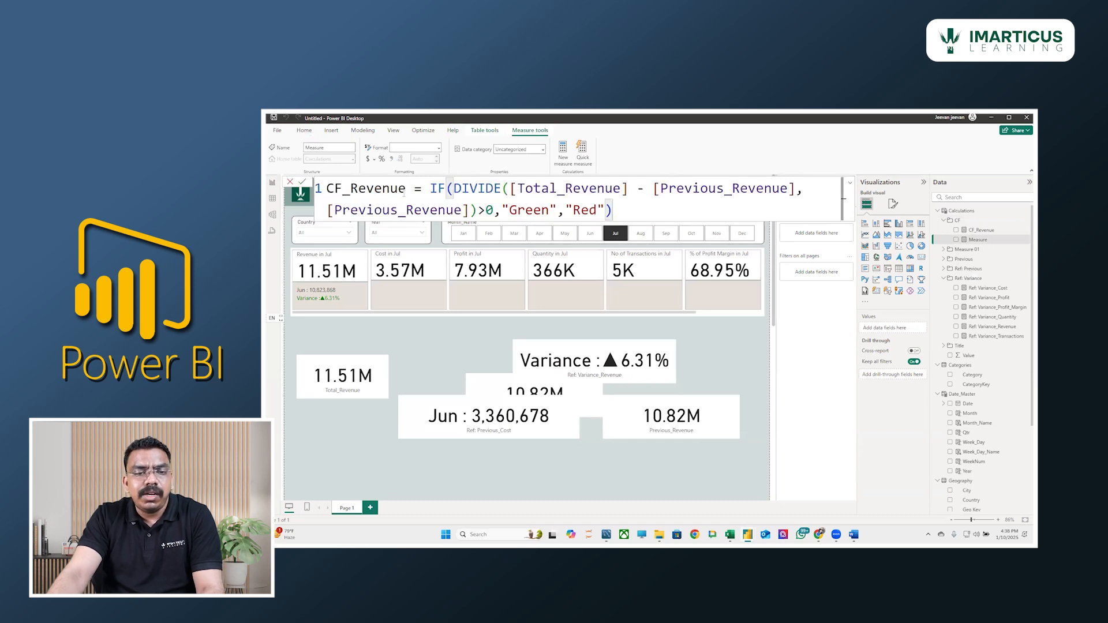
pyautogui.doubleClick(404, 188)
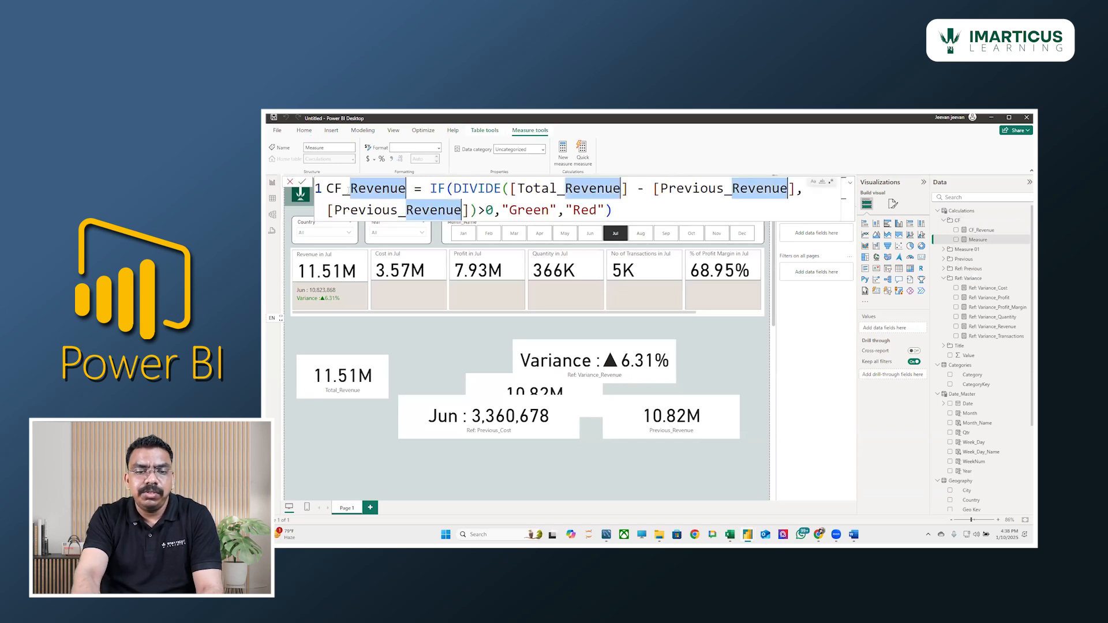